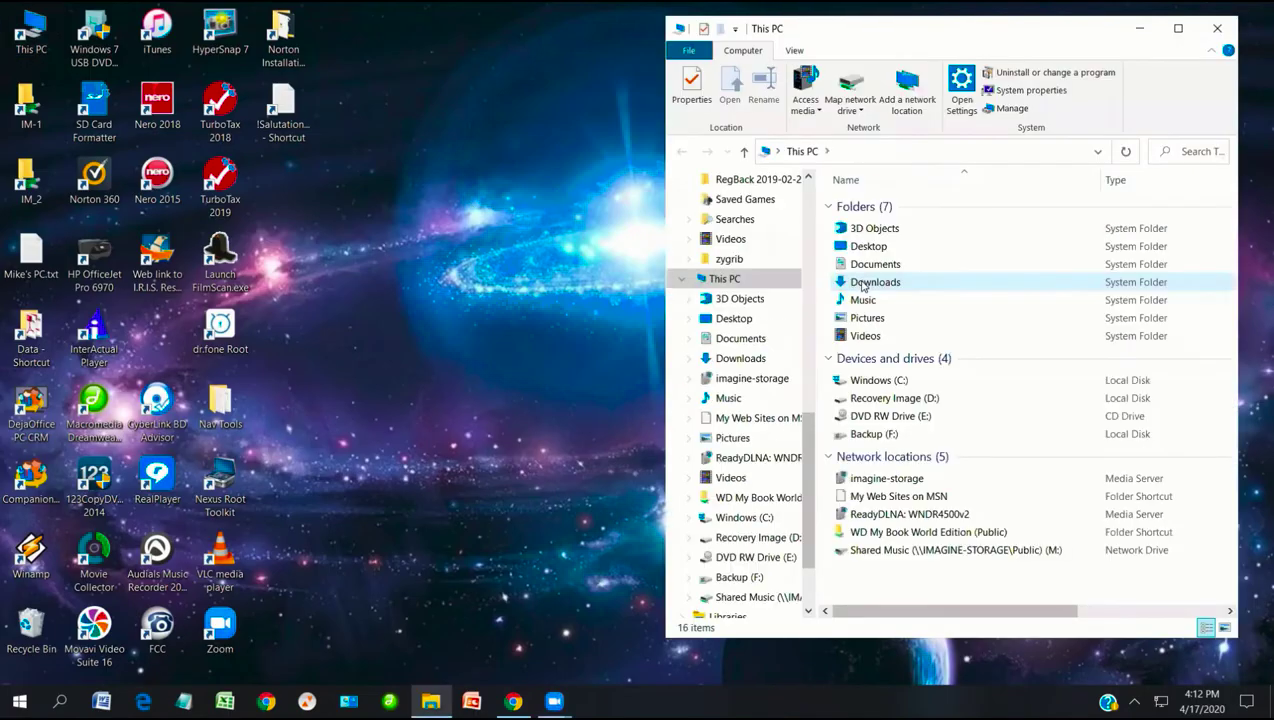
# - Run the installer opencpn_5.0.0+9065270_setup.exe from the Downloads folder
pyautogui.doubleClick(862, 287)
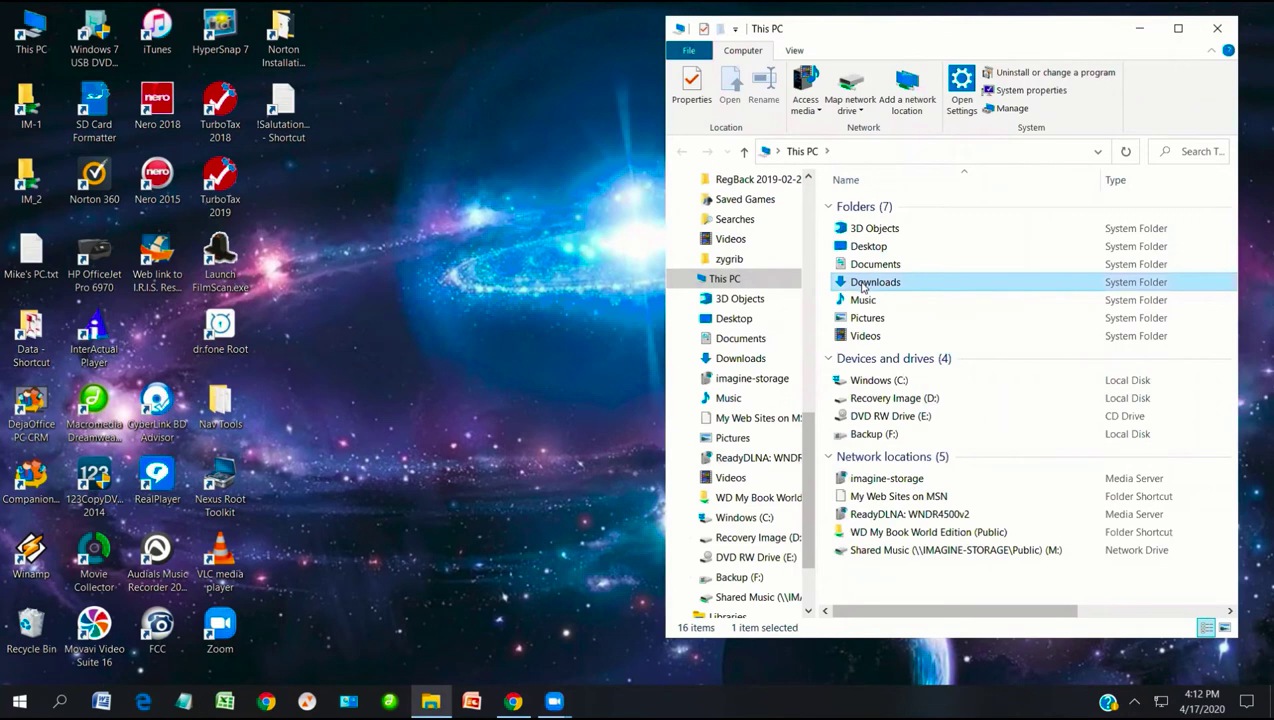
pyautogui.click(868, 274)
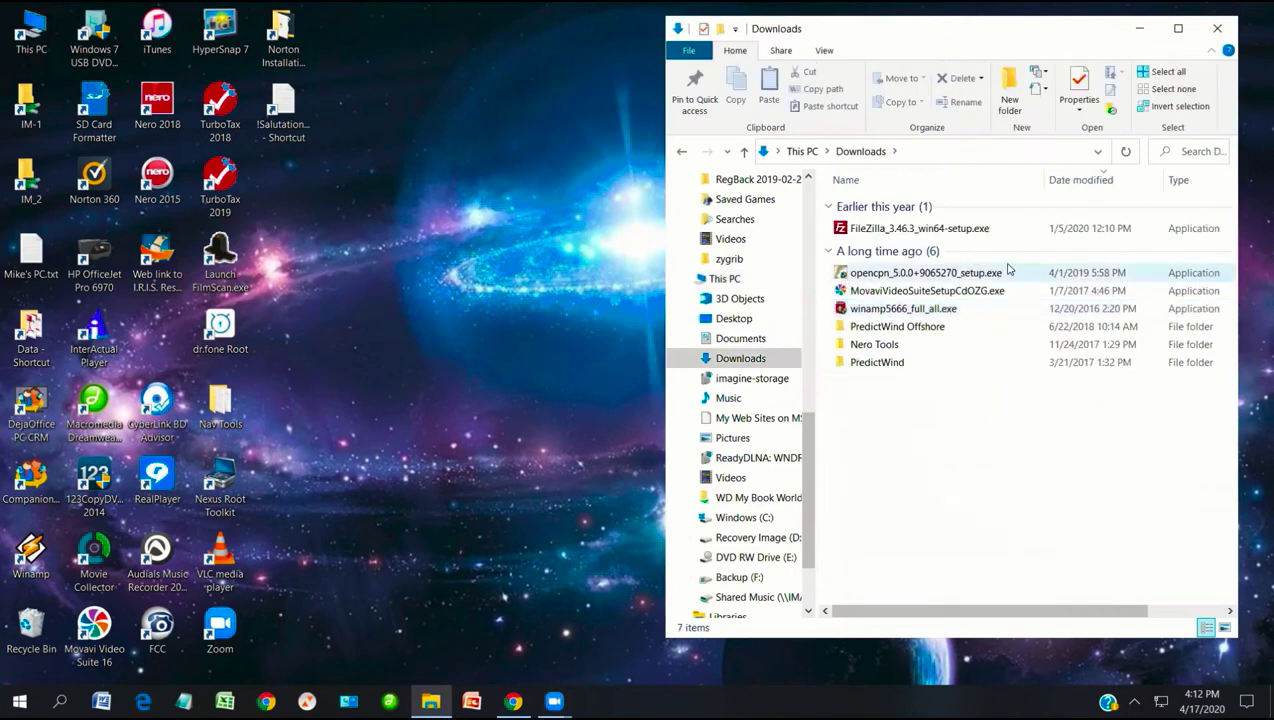
pyautogui.click(884, 249)
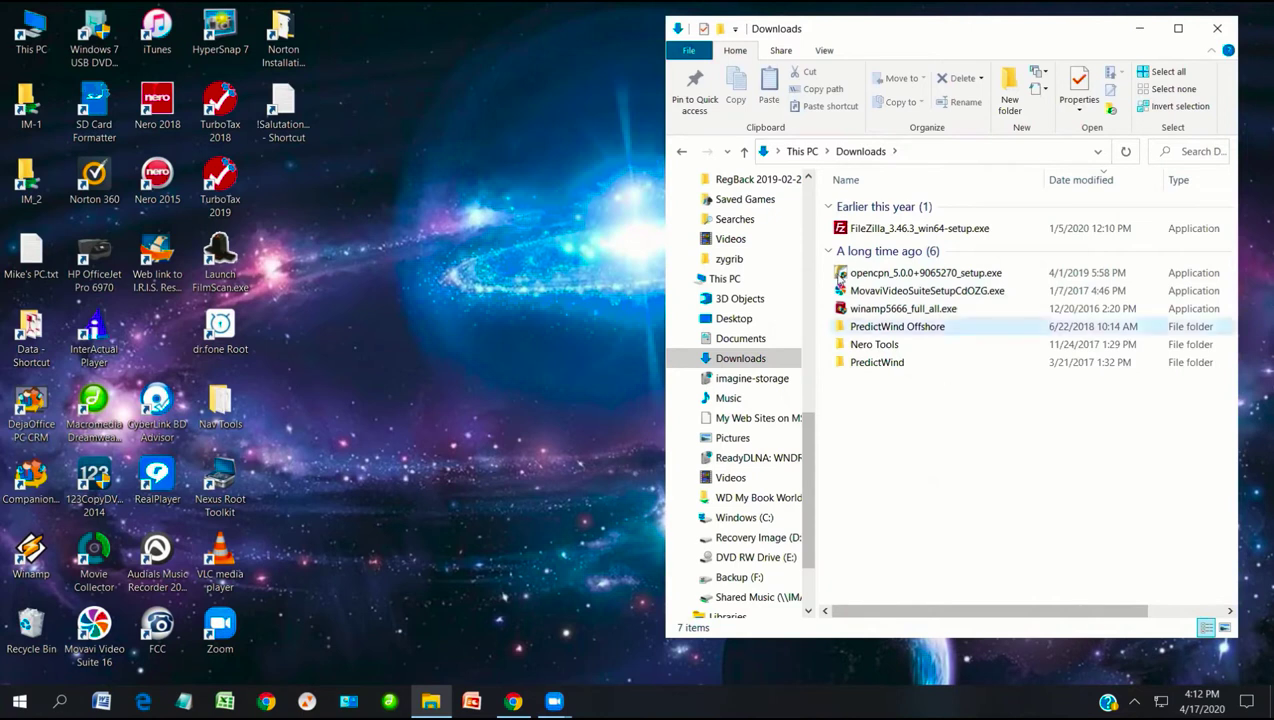
pyautogui.doubleClick(845, 274)
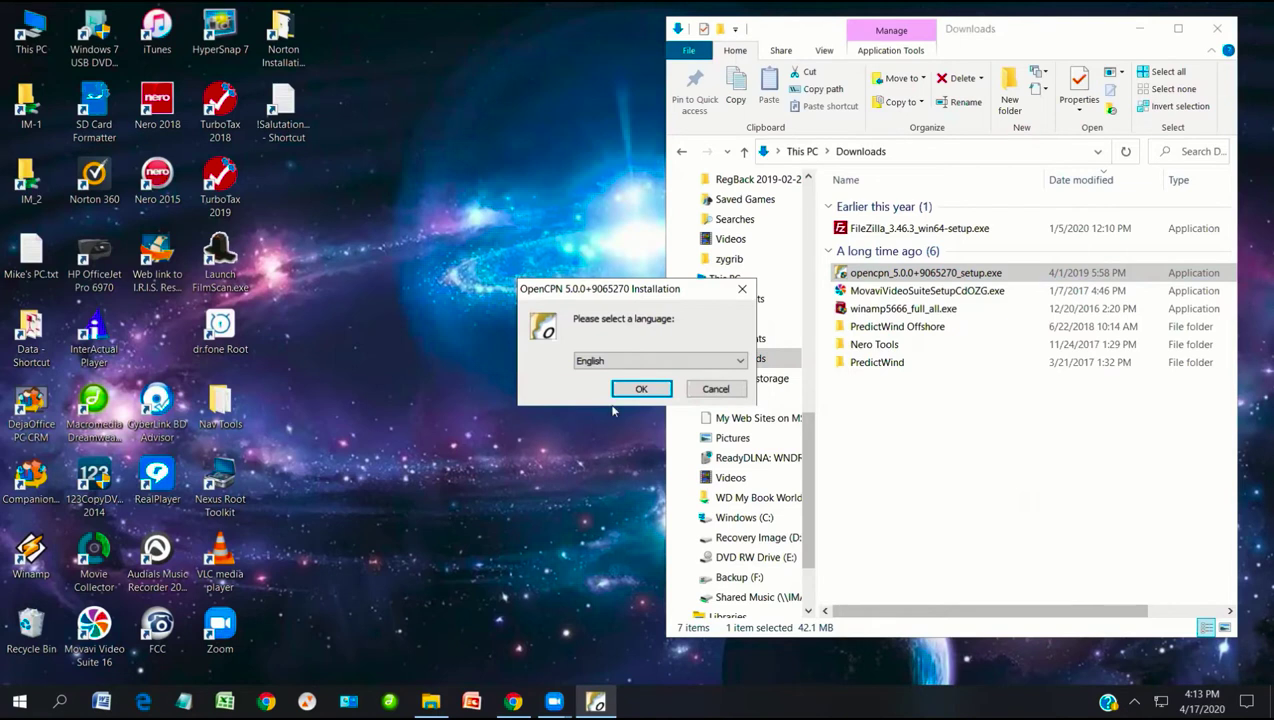
# - Choose English as the installation language and start the setup wizard
pyautogui.click(722, 366)
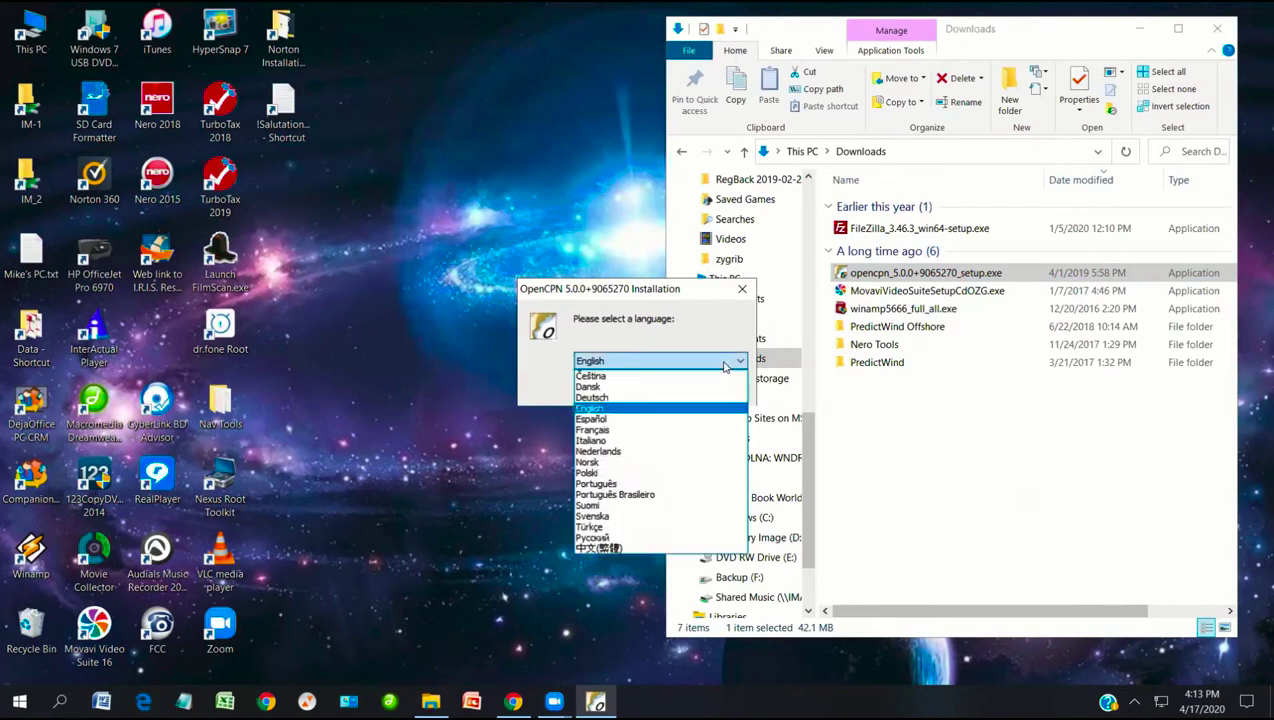
pyautogui.click(624, 407)
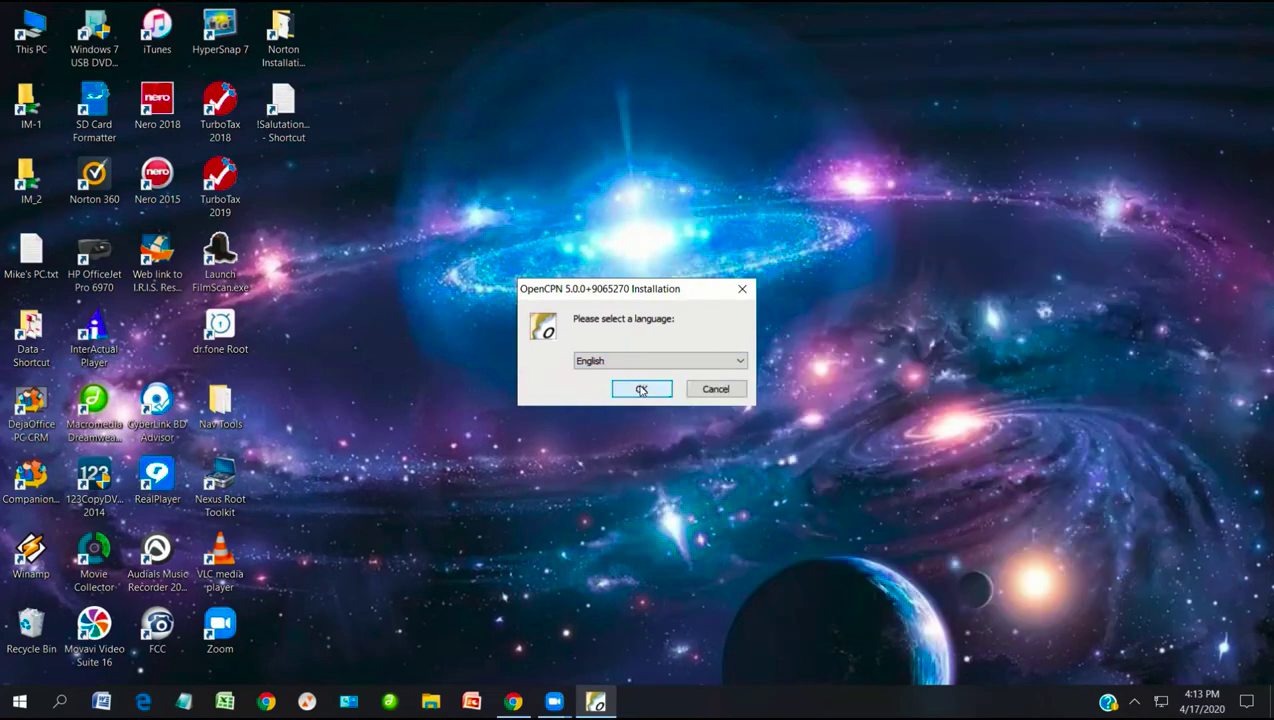
pyautogui.click(641, 390)
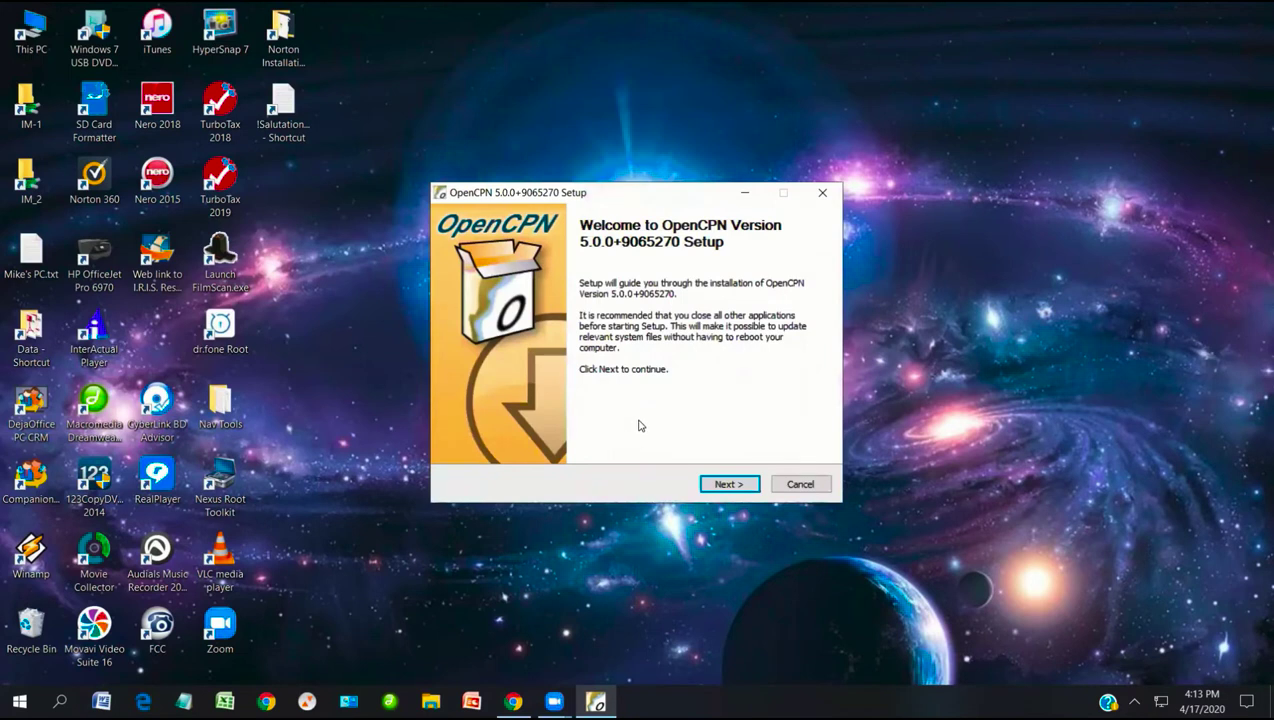
# - Proceed past the setup welcome page, read through the GNU General Public License and accept it
pyautogui.click(727, 487)
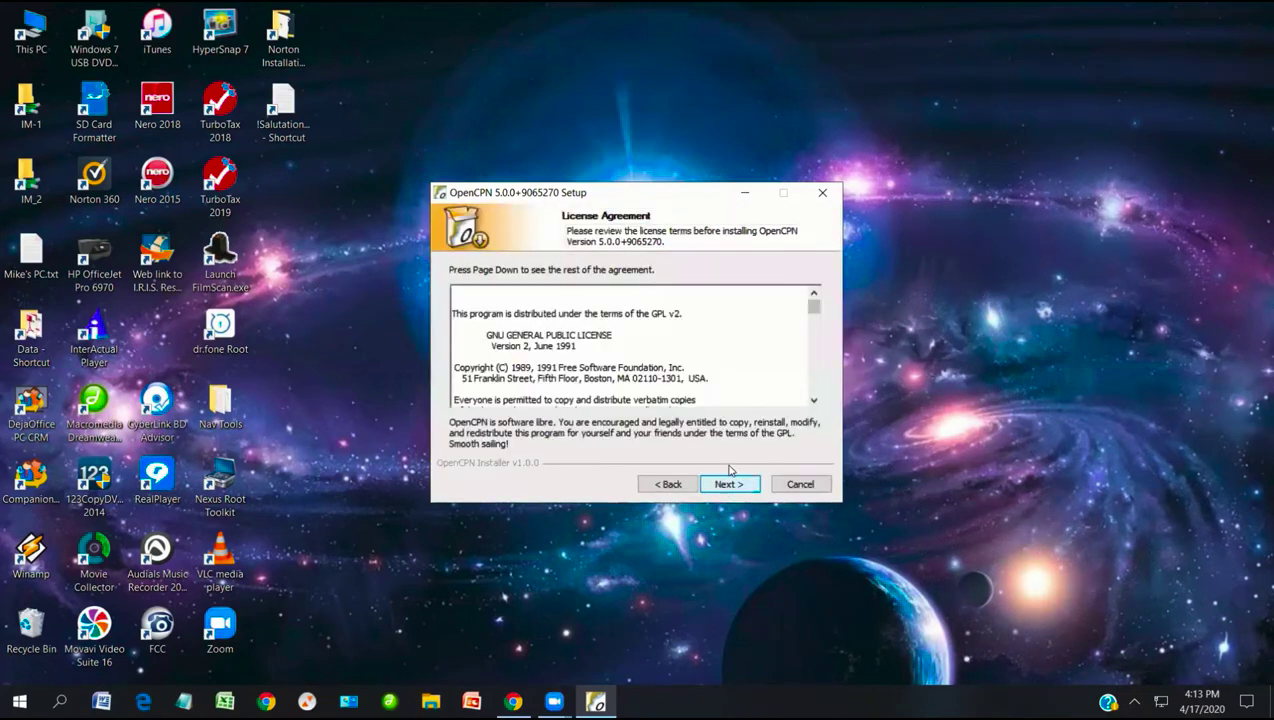
pyautogui.scroll(-15, 731, 350)
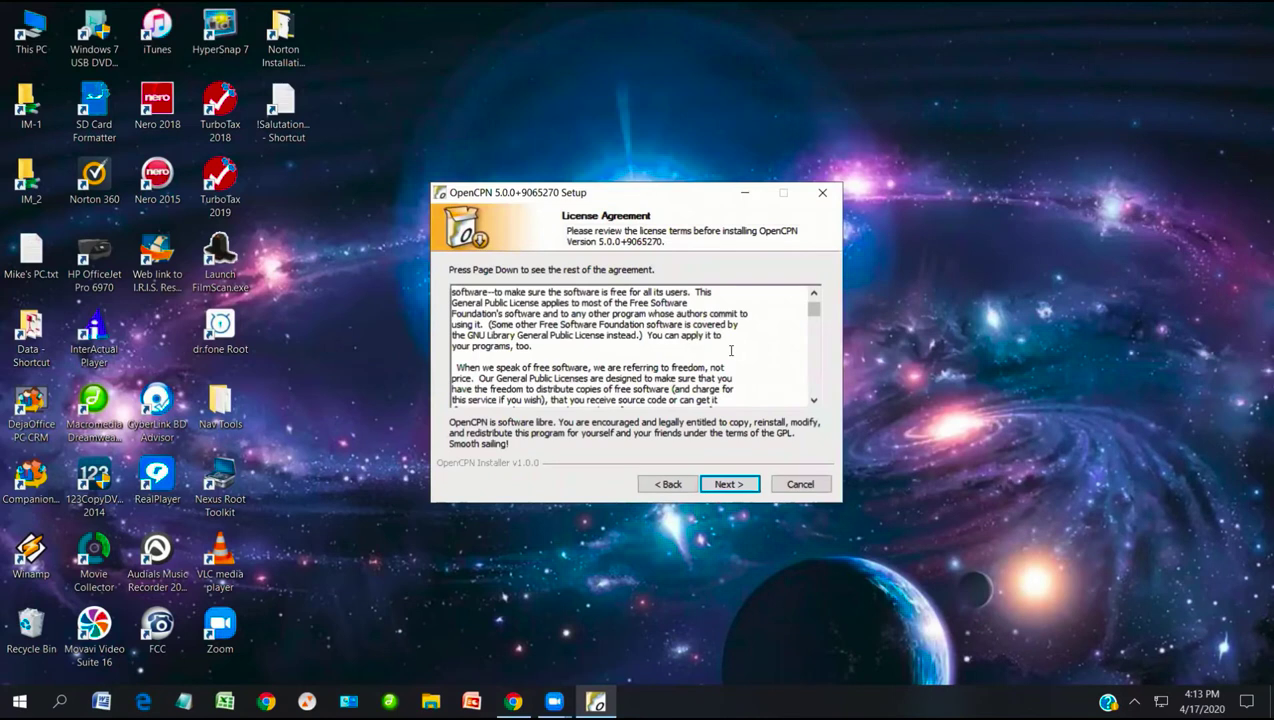
pyautogui.click(729, 487)
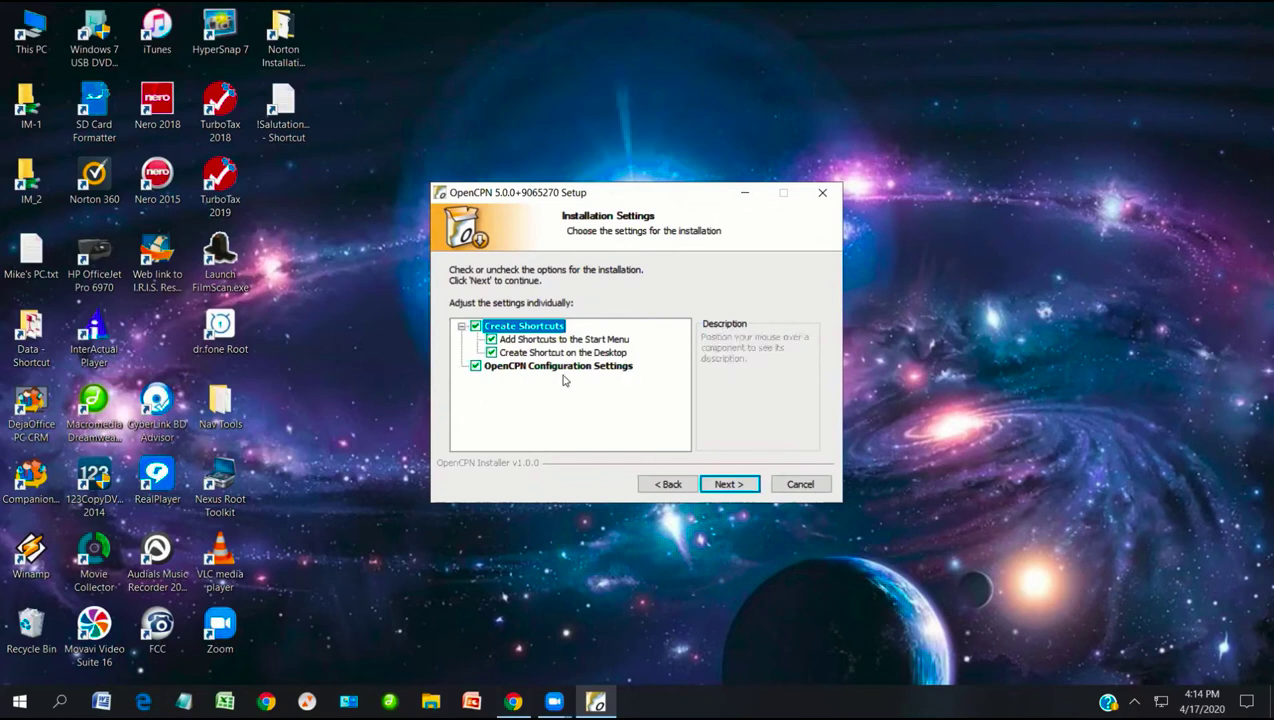
# - Install OpenCPN with the default shortcuts, destination folder, Start Menu folder and English program language, without adding a chart directory
pyautogui.click(731, 485)
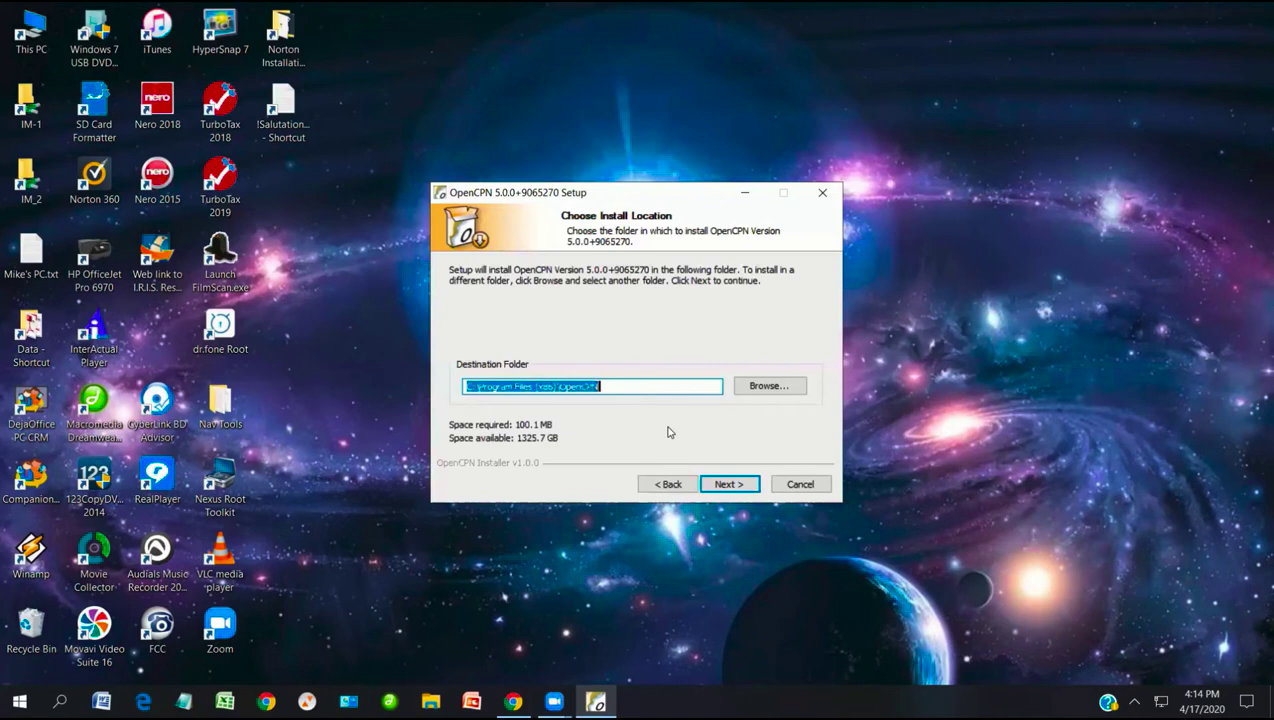
pyautogui.click(728, 487)
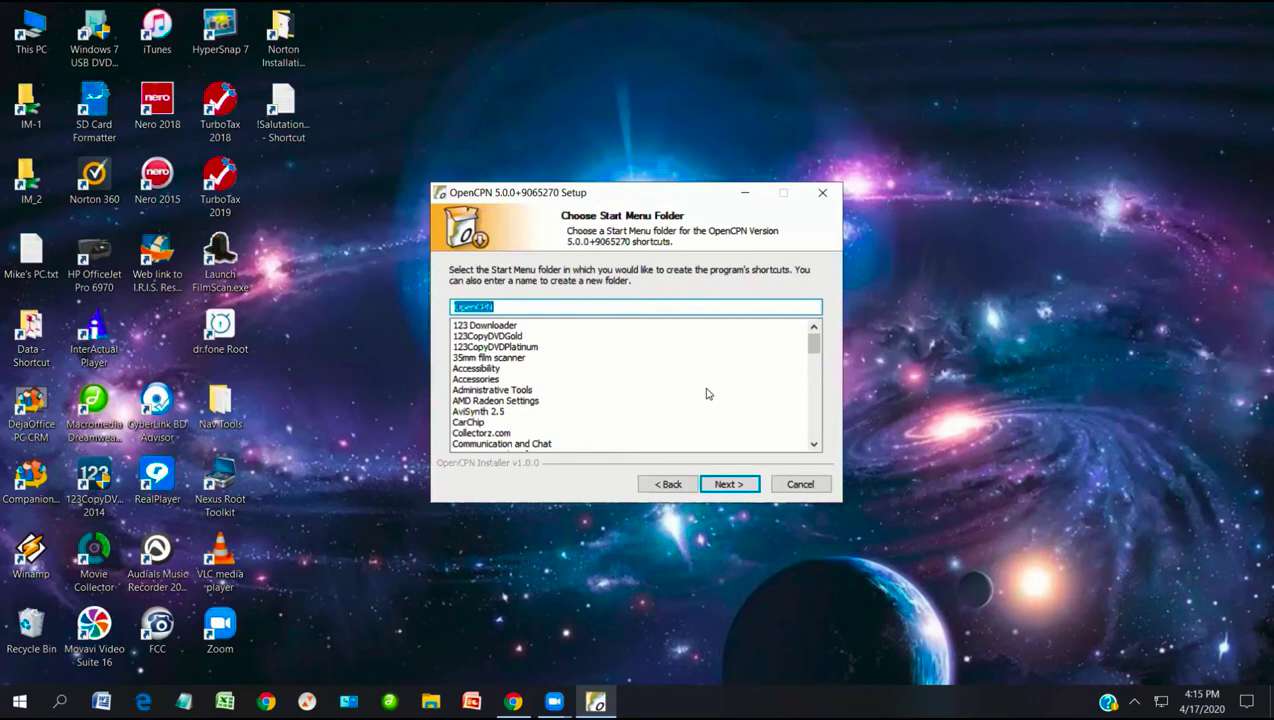
pyautogui.click(727, 486)
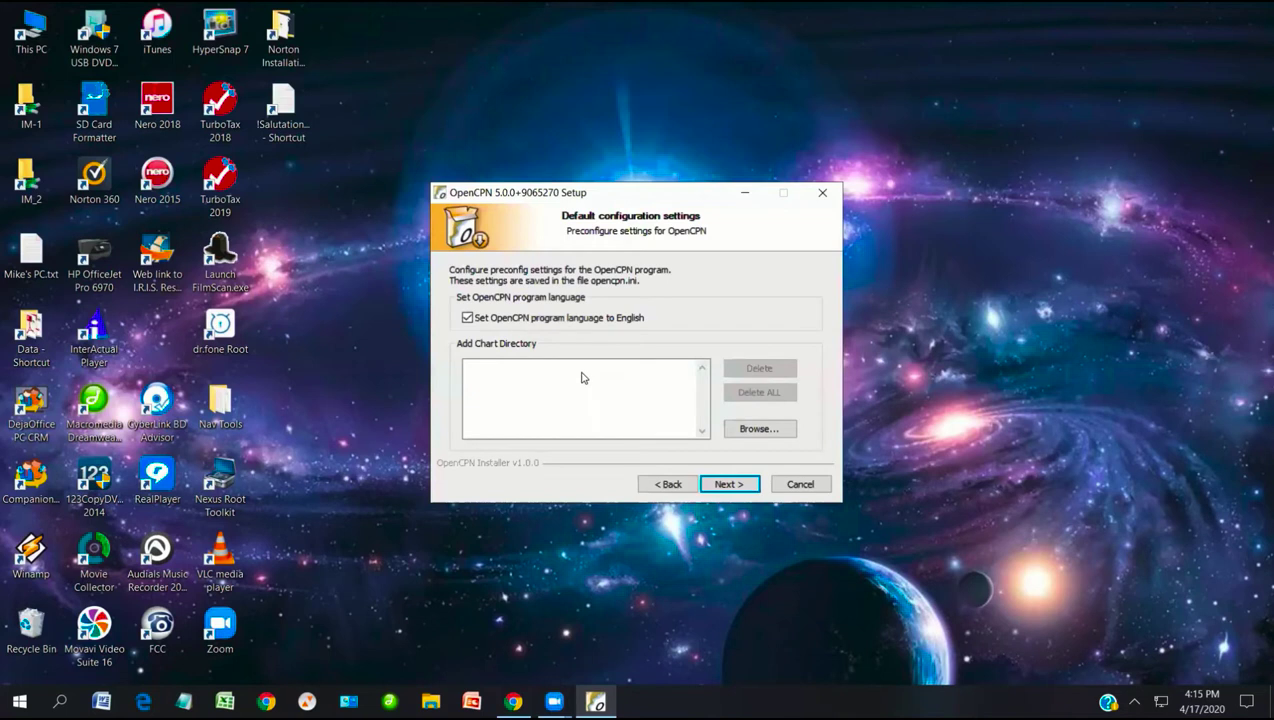
pyautogui.click(736, 486)
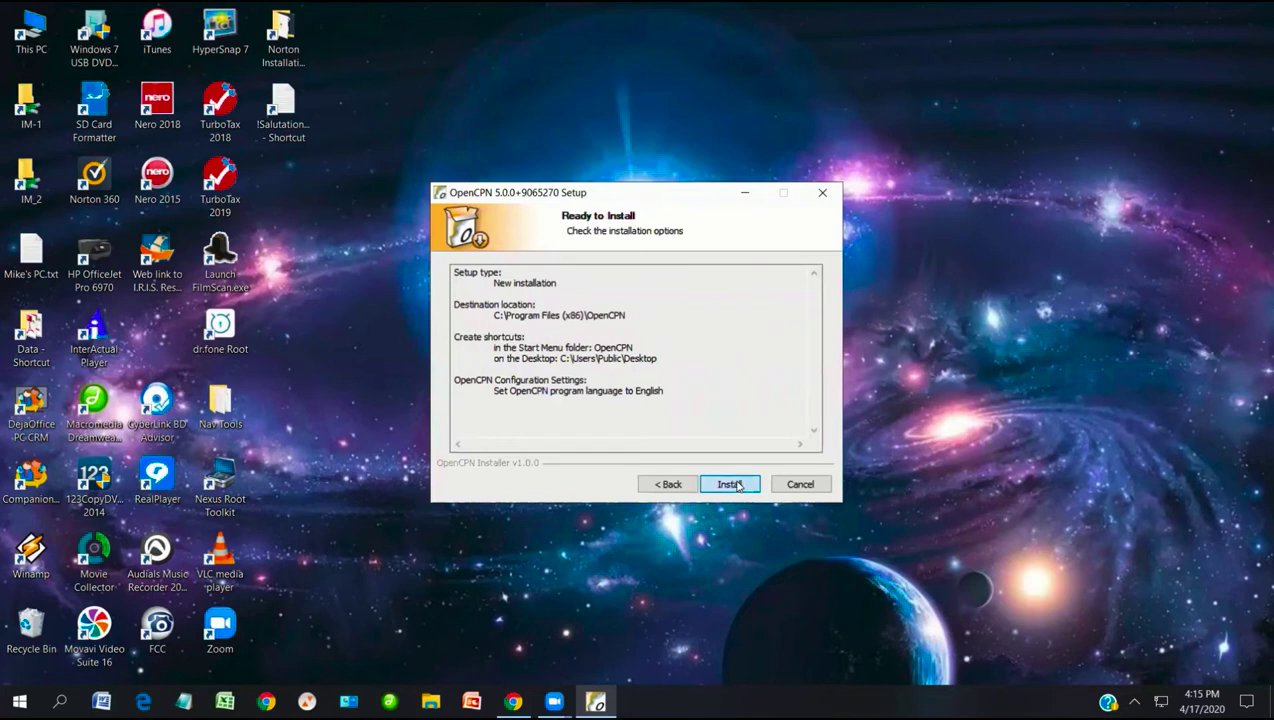
pyautogui.click(736, 485)
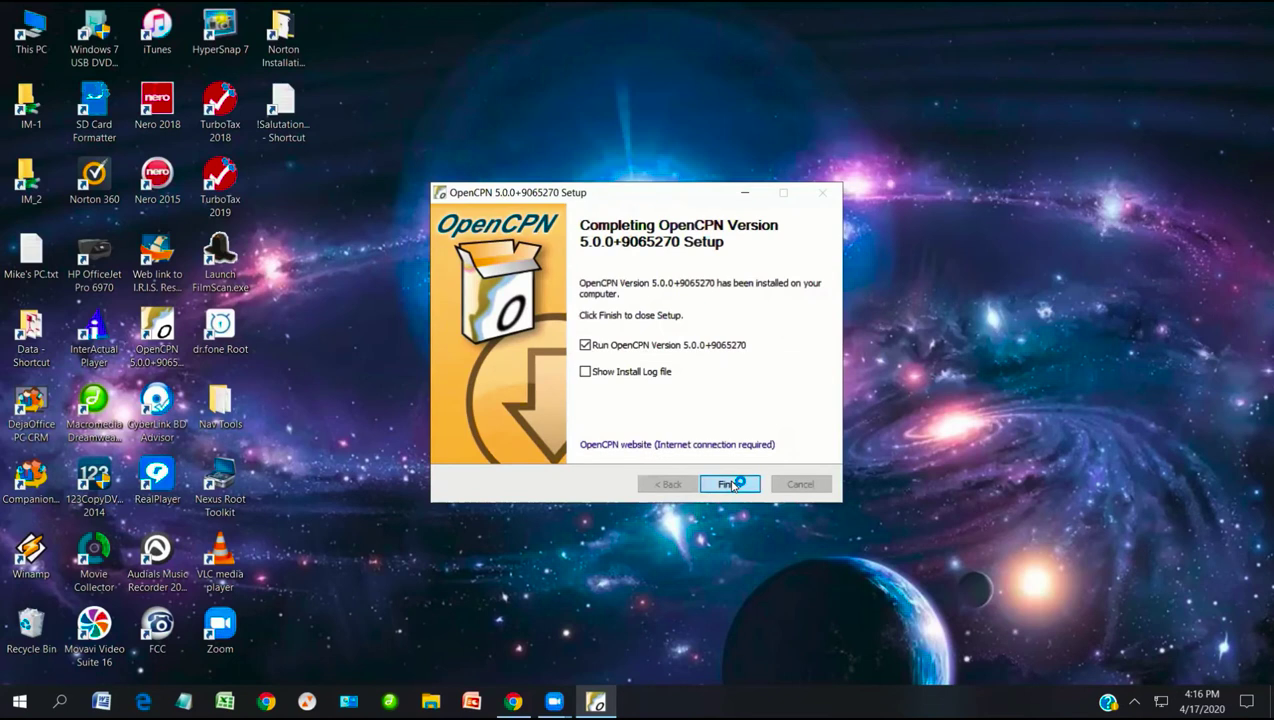
# - Finish the setup with the option to run OpenCPN enabled and agree to its welcome disclaimer
pyautogui.click(731, 484)
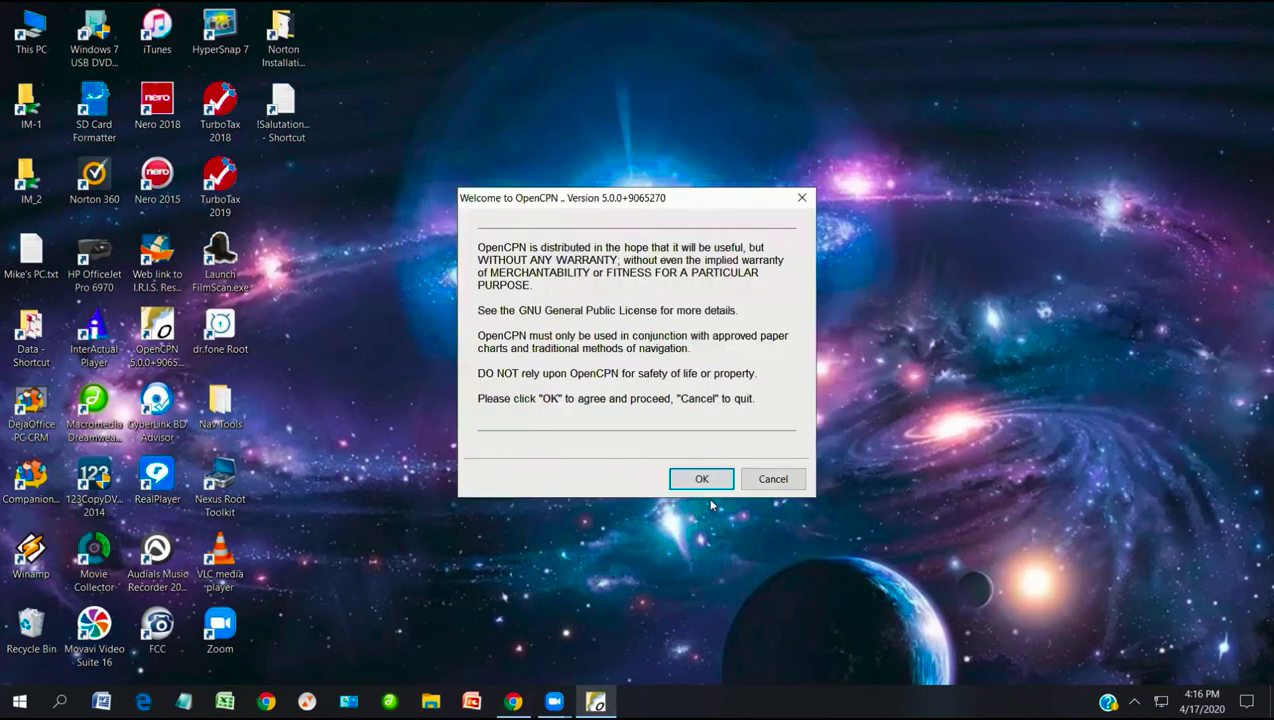
pyautogui.click(720, 472)
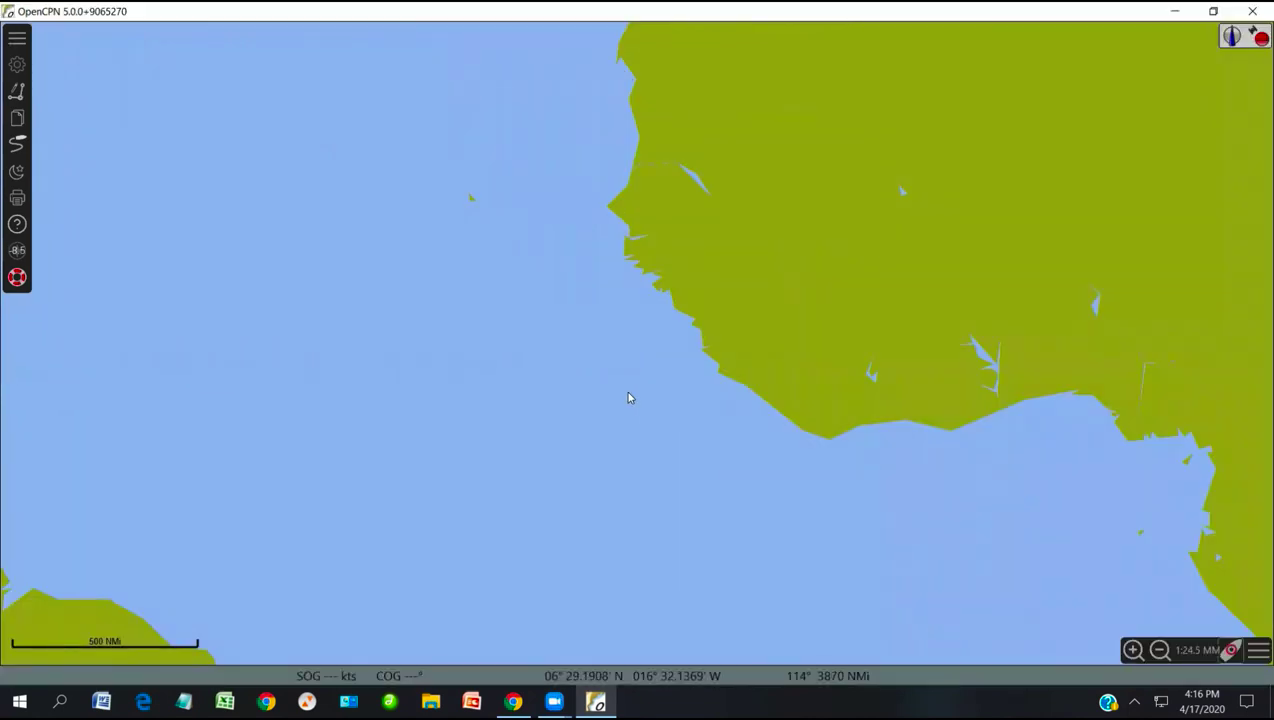
# - Zoom out and pan the world chart to bring North America and the North Atlantic into view
pyautogui.scroll(-2, 629, 398)
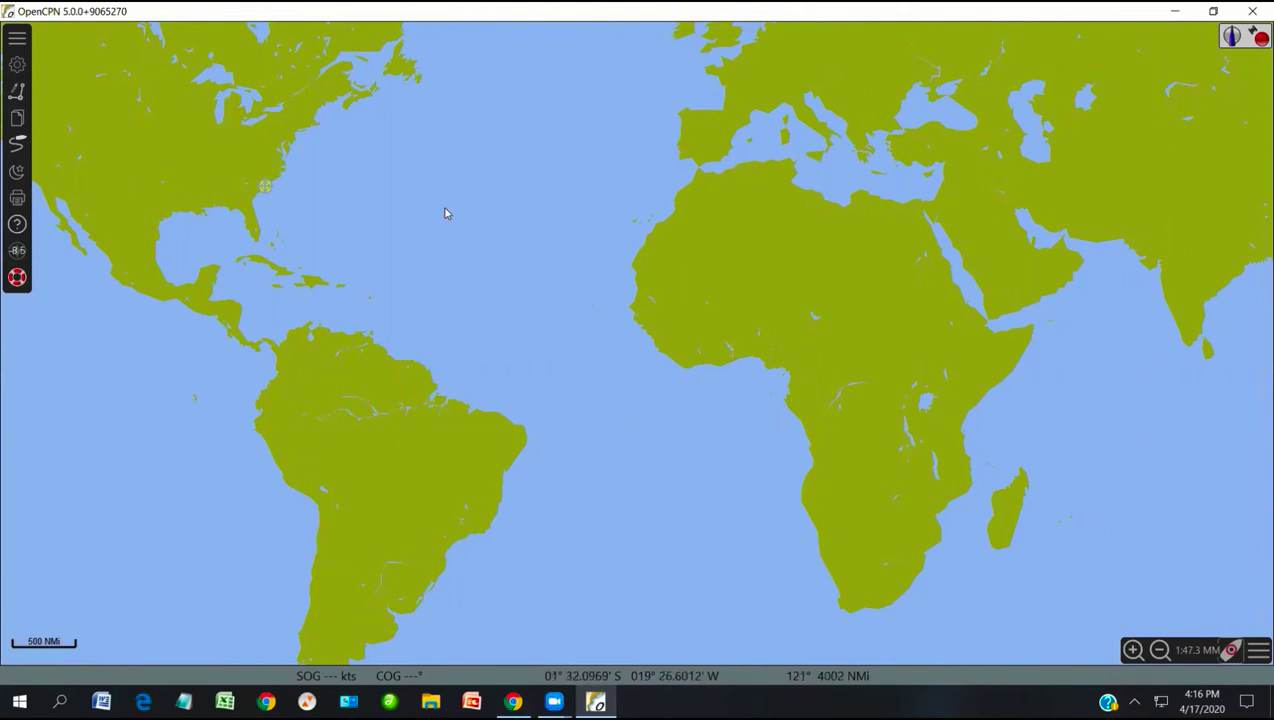
pyautogui.moveTo(660, 392); pyautogui.dragTo(720, 447)
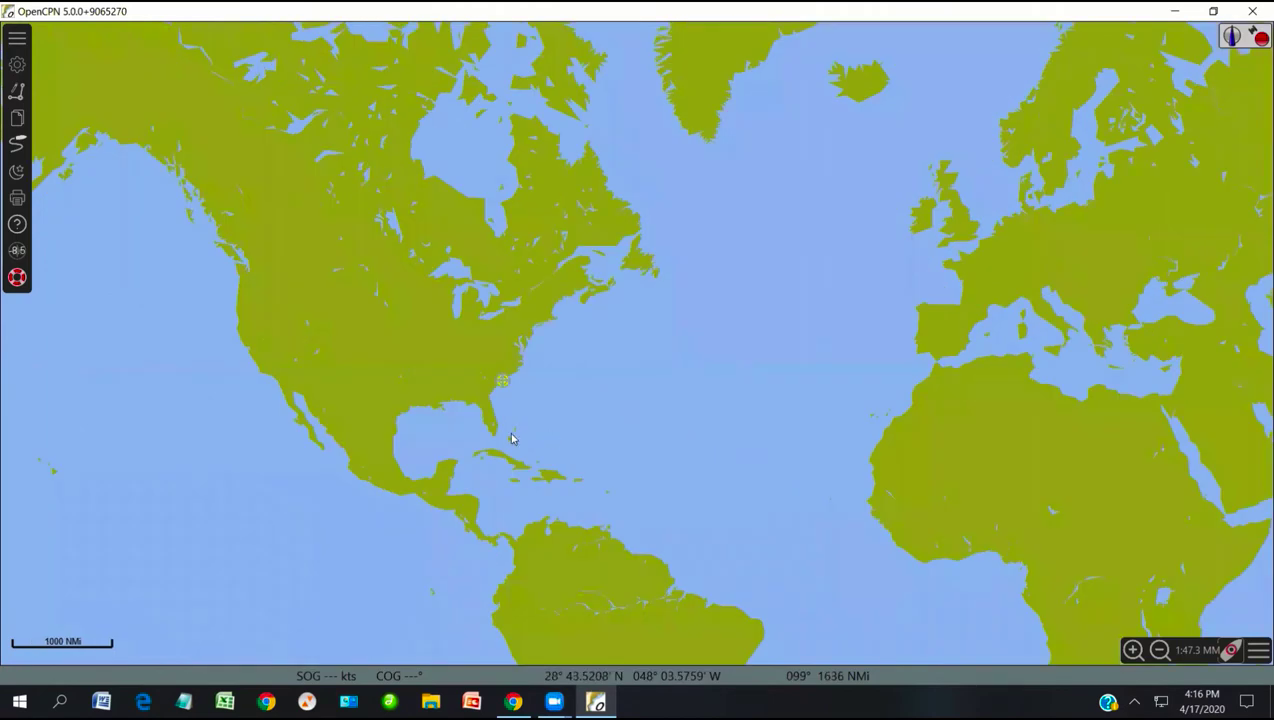
pyautogui.hotkey('ctrl', 'm')
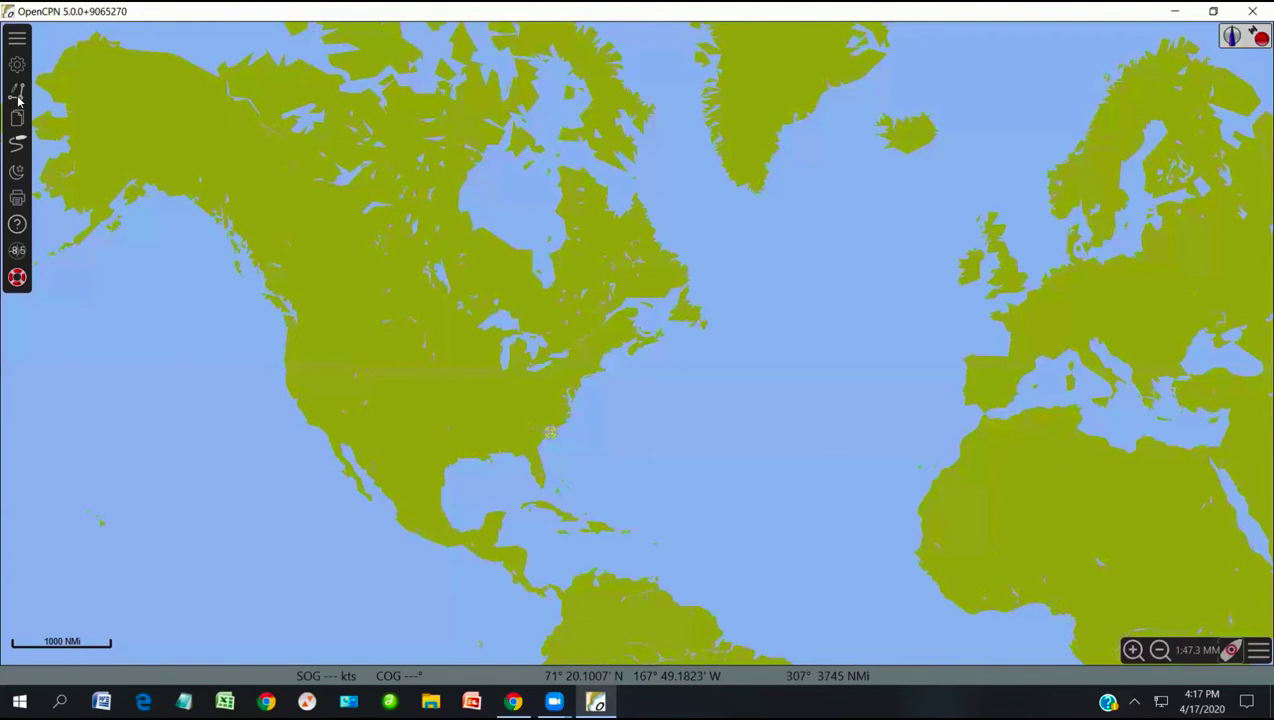
# - Collapse the main toolbar, expand it again and examine its tools down to the MOB marker
pyautogui.click(16, 38)
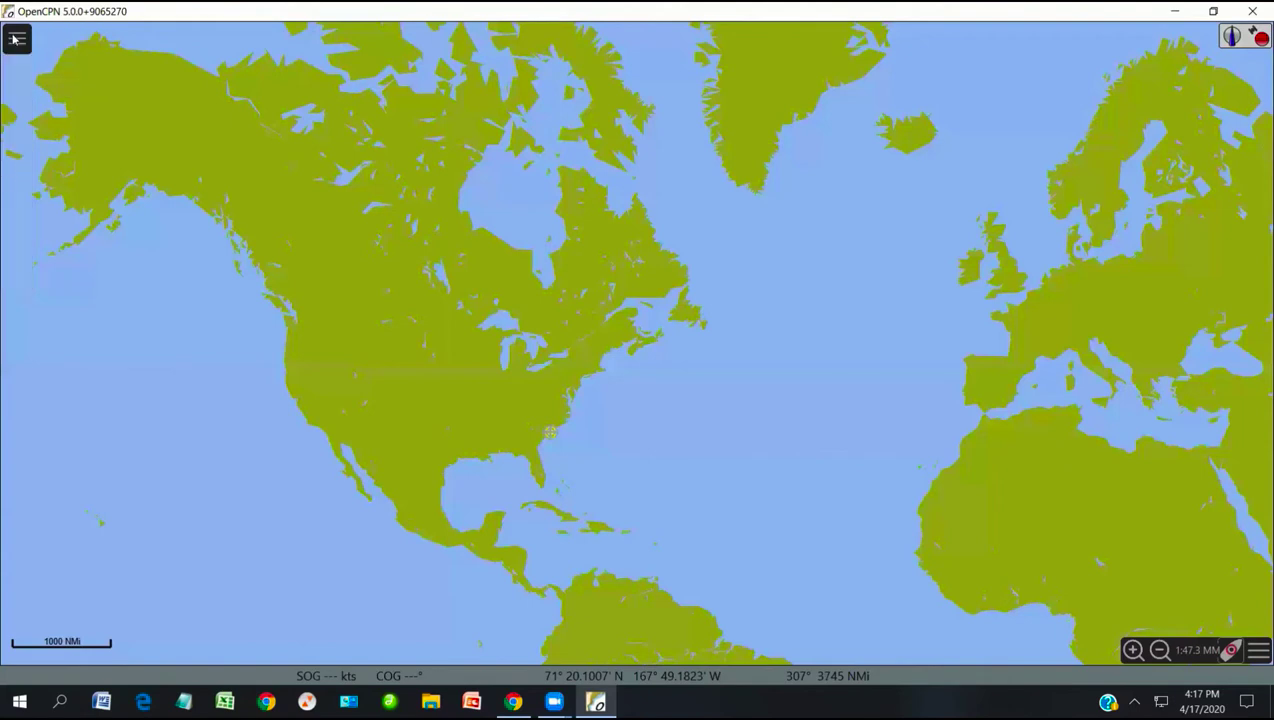
pyautogui.click(16, 38)
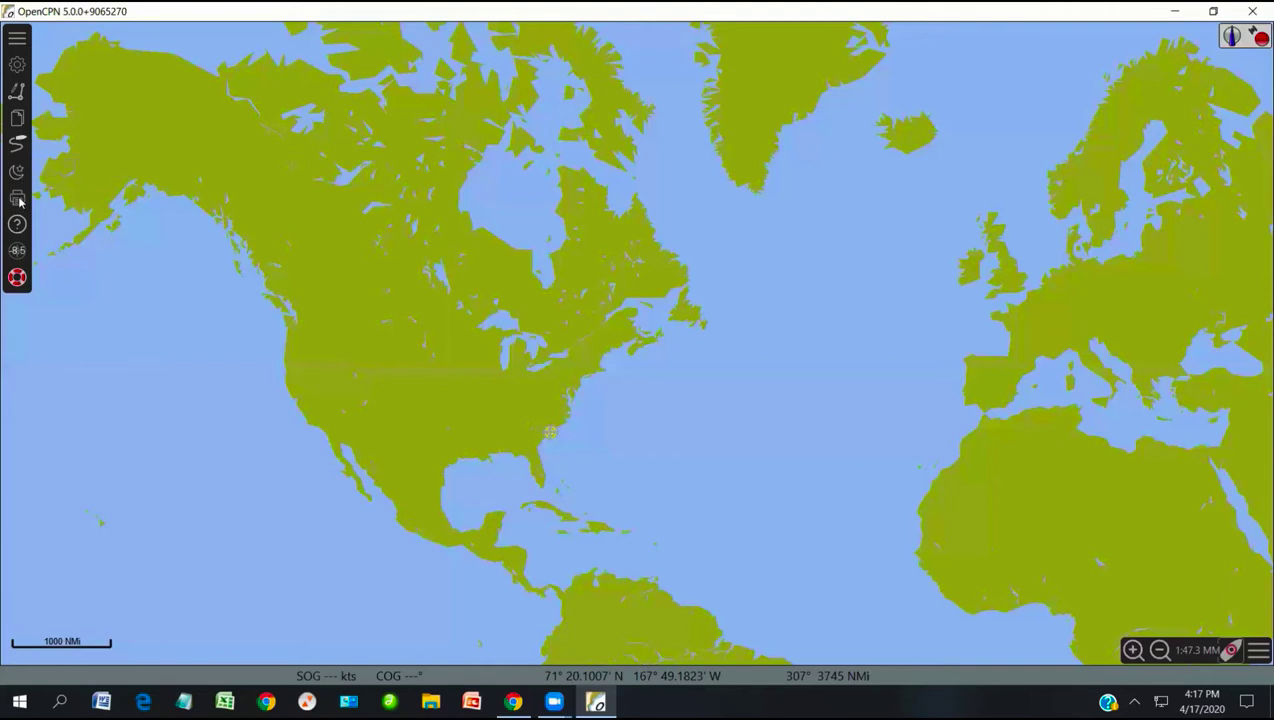
pyautogui.click(18, 281)
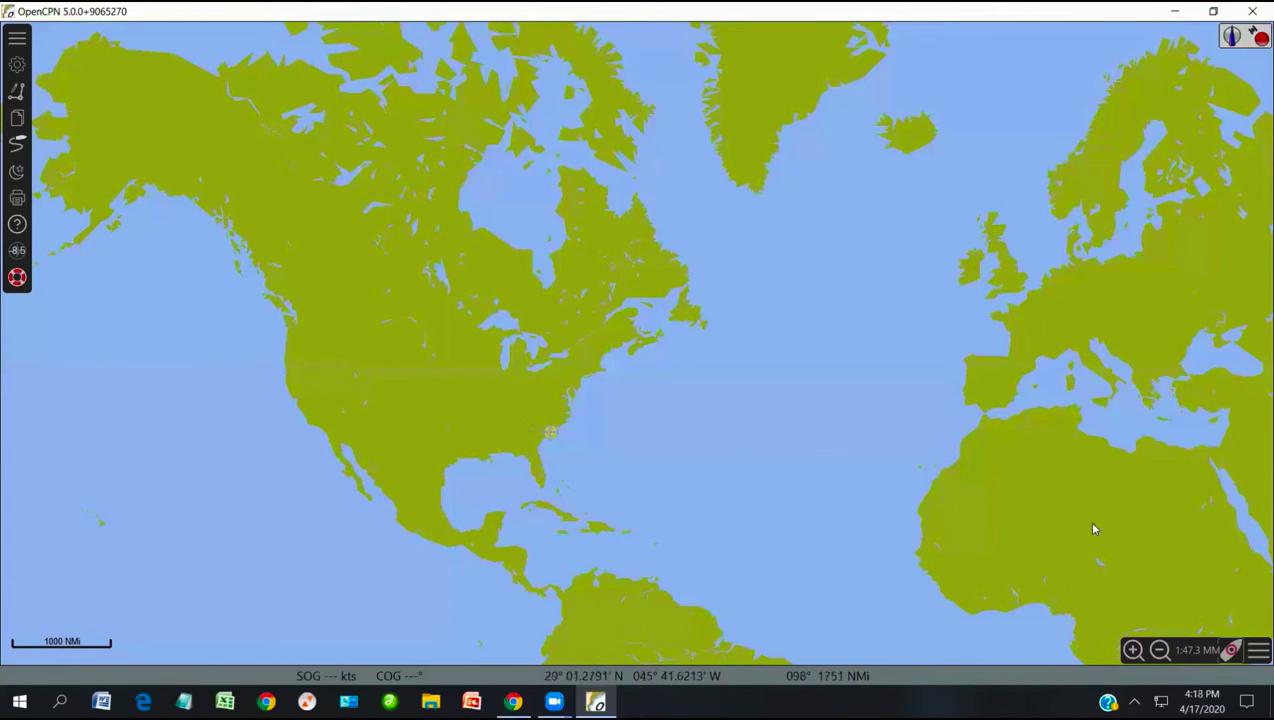
# - Zoom the chart in and back out, then review the Chart Panel Options and close them
pyautogui.click(1132, 651)
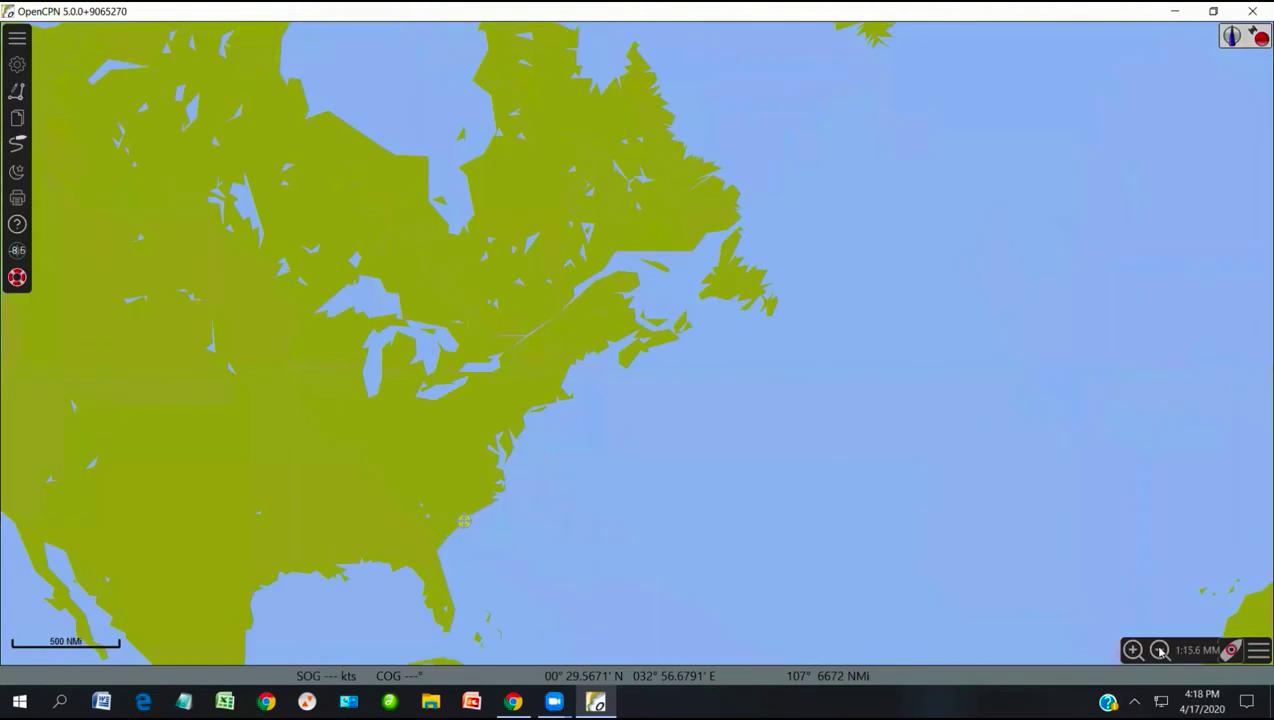
pyautogui.click(1160, 651)
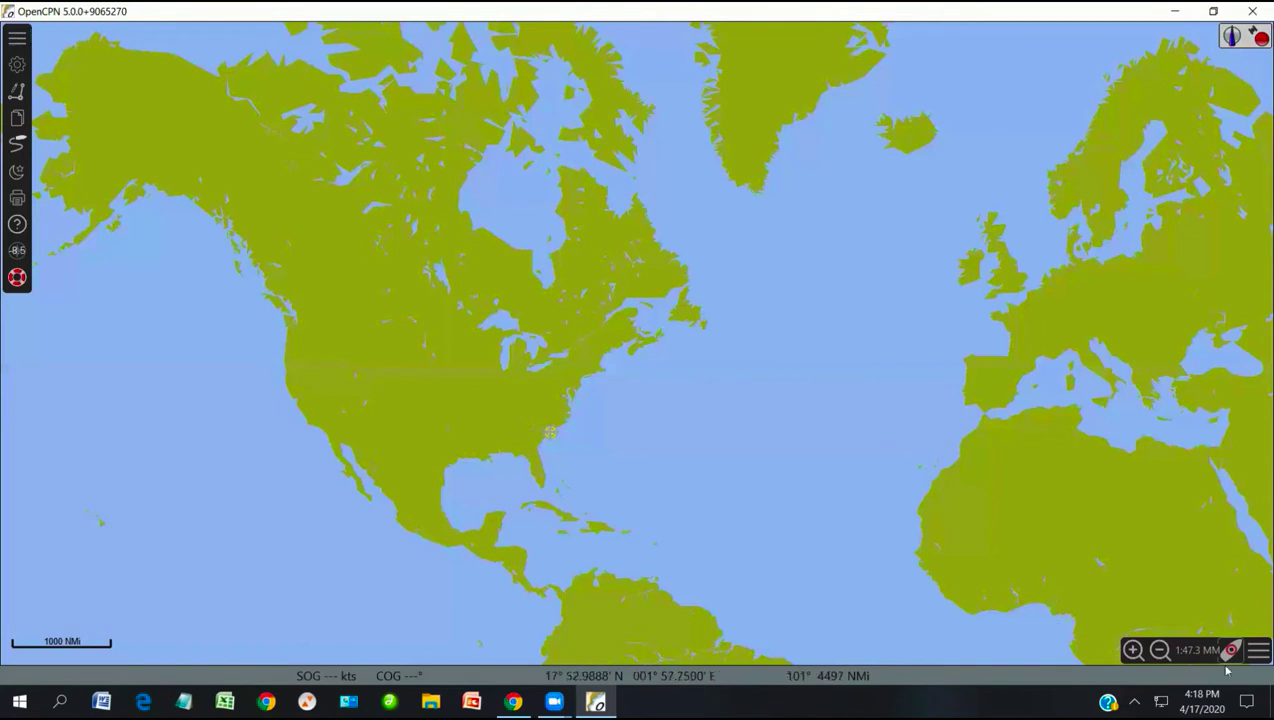
pyautogui.click(1256, 654)
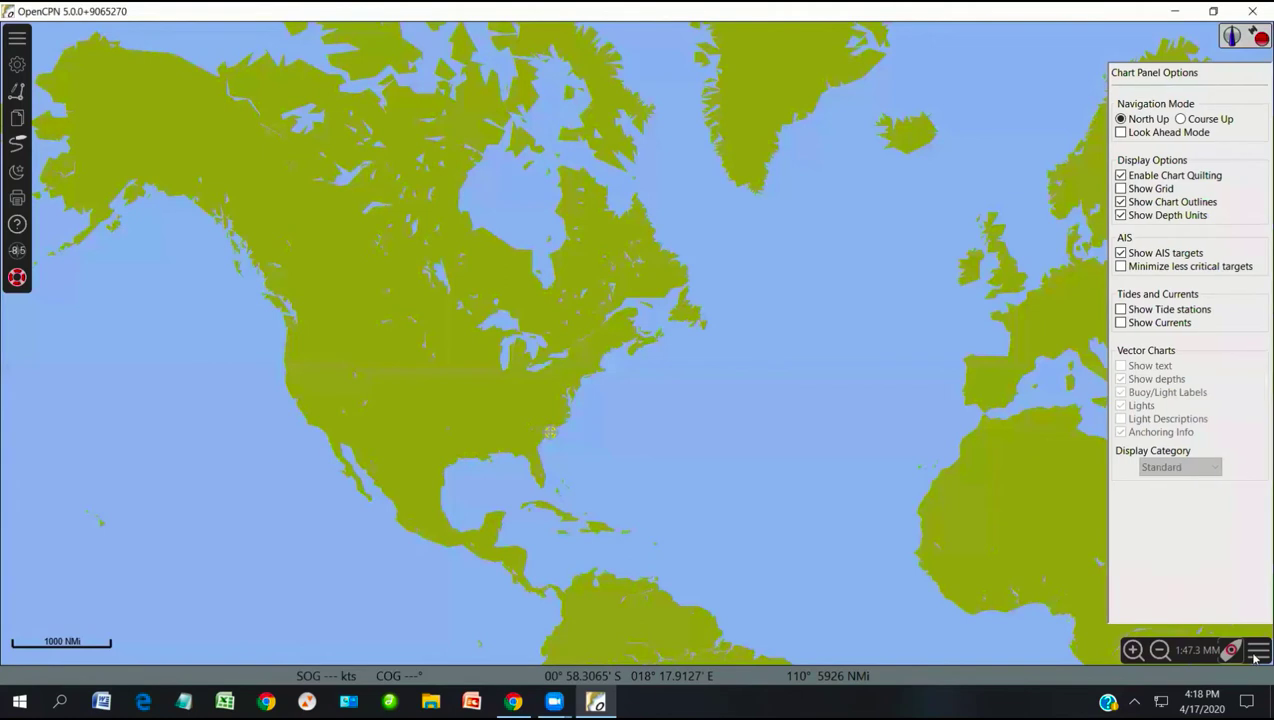
pyautogui.click(1256, 654)
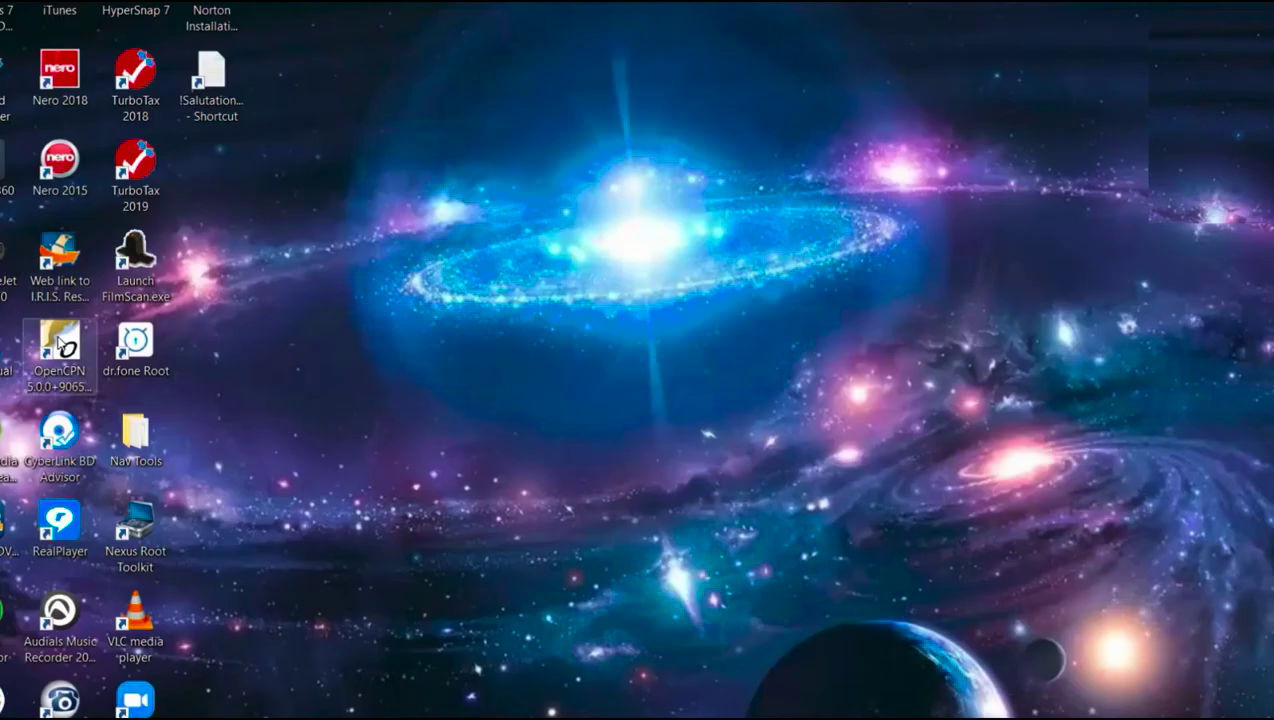
# - Launch OpenCPN from its desktop shortcut, make its window taller and show the US East Coast
pyautogui.doubleClick(62, 345)
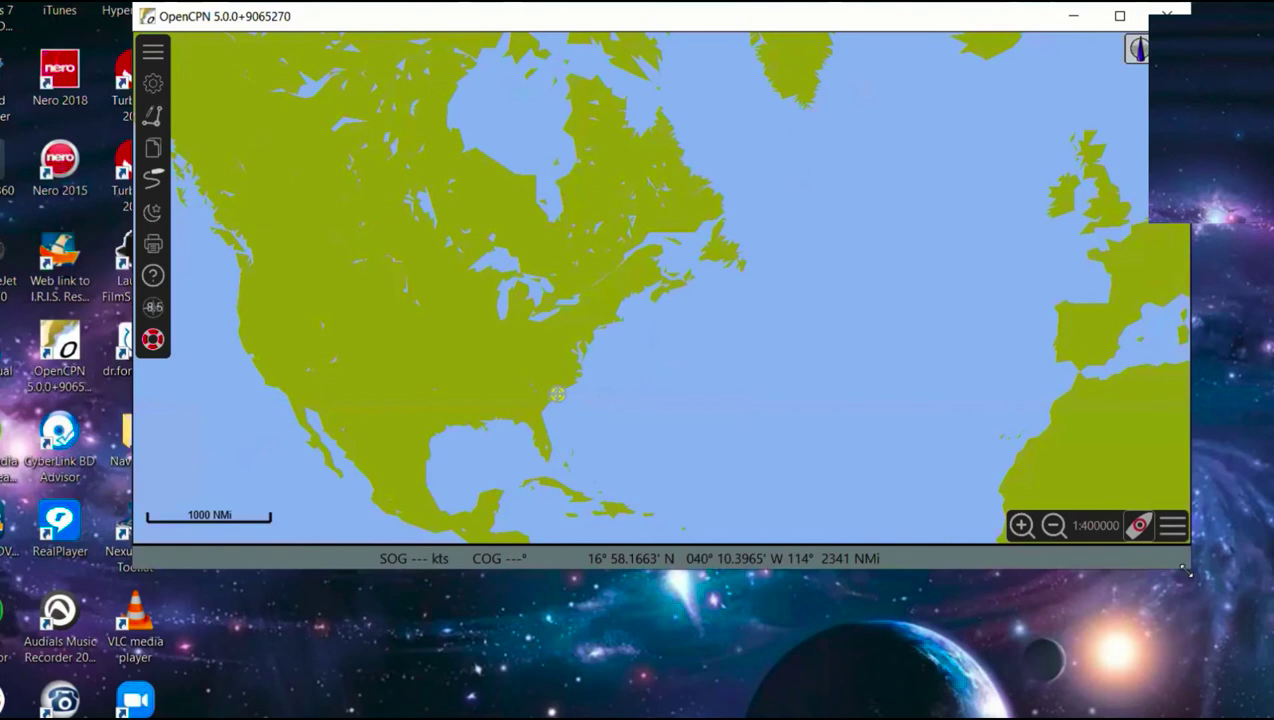
pyautogui.moveTo(1185, 570); pyautogui.dragTo(1150, 712)
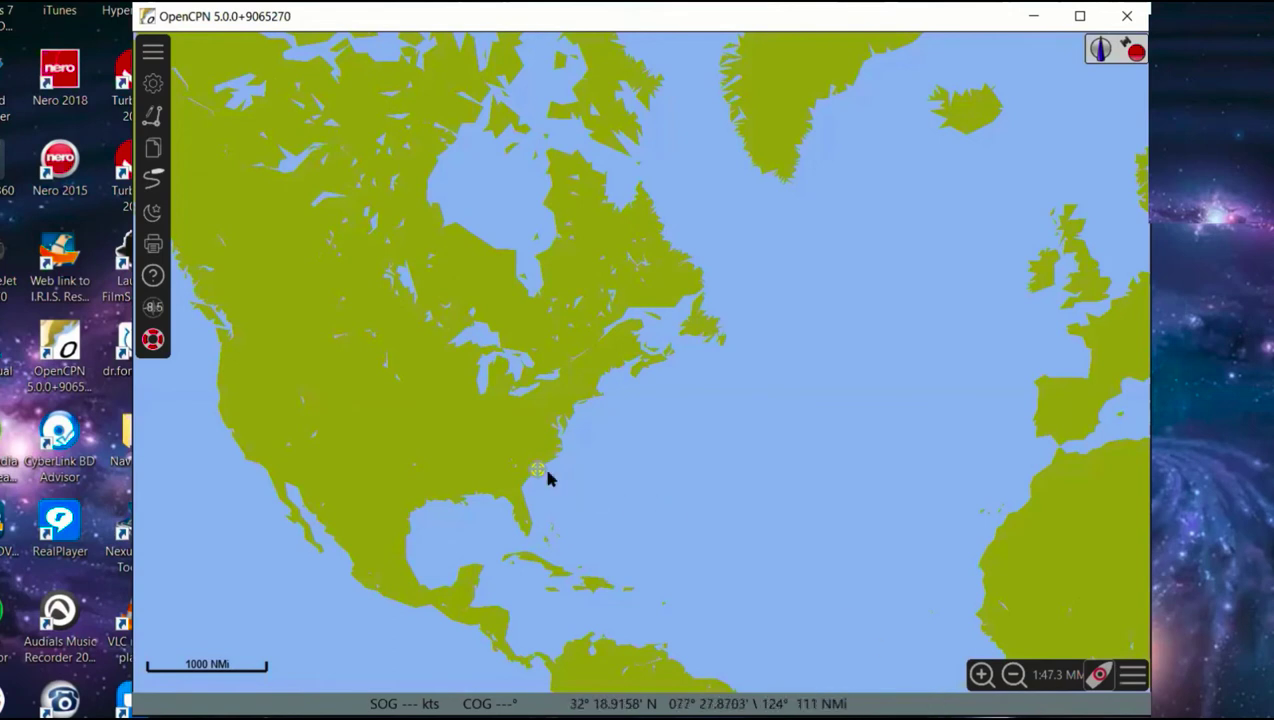
pyautogui.scroll(3, 532, 464)
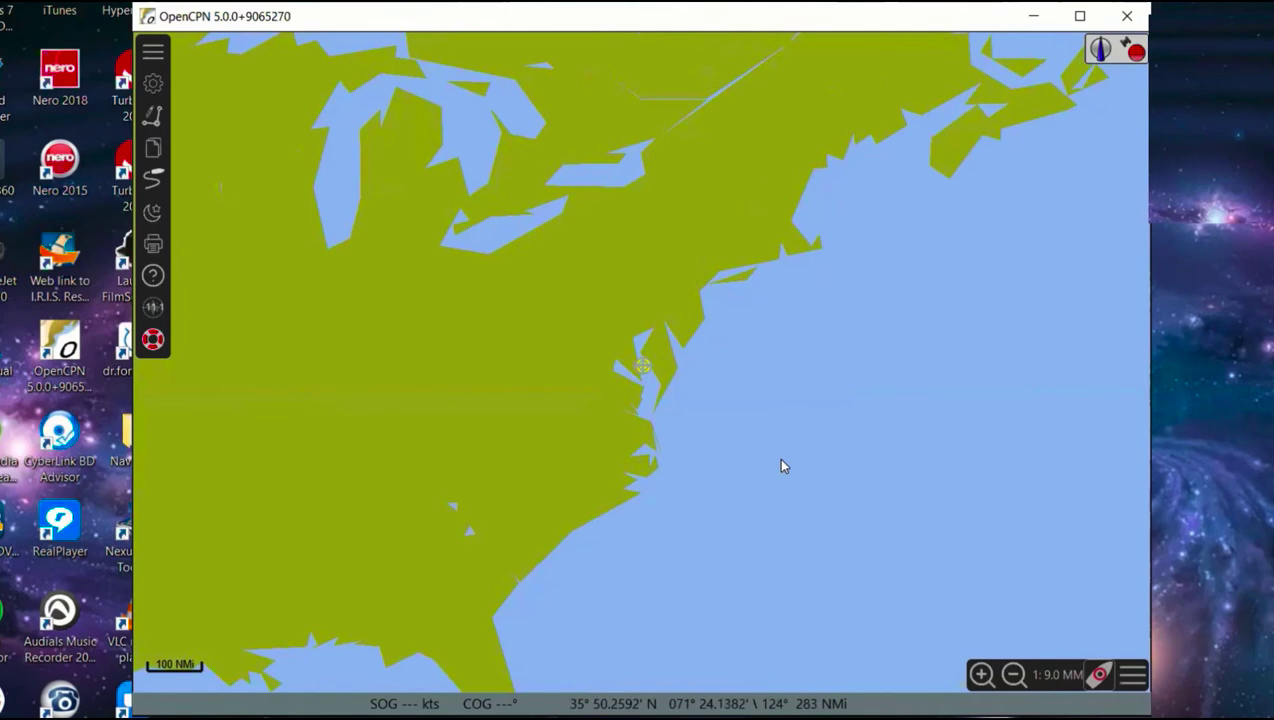
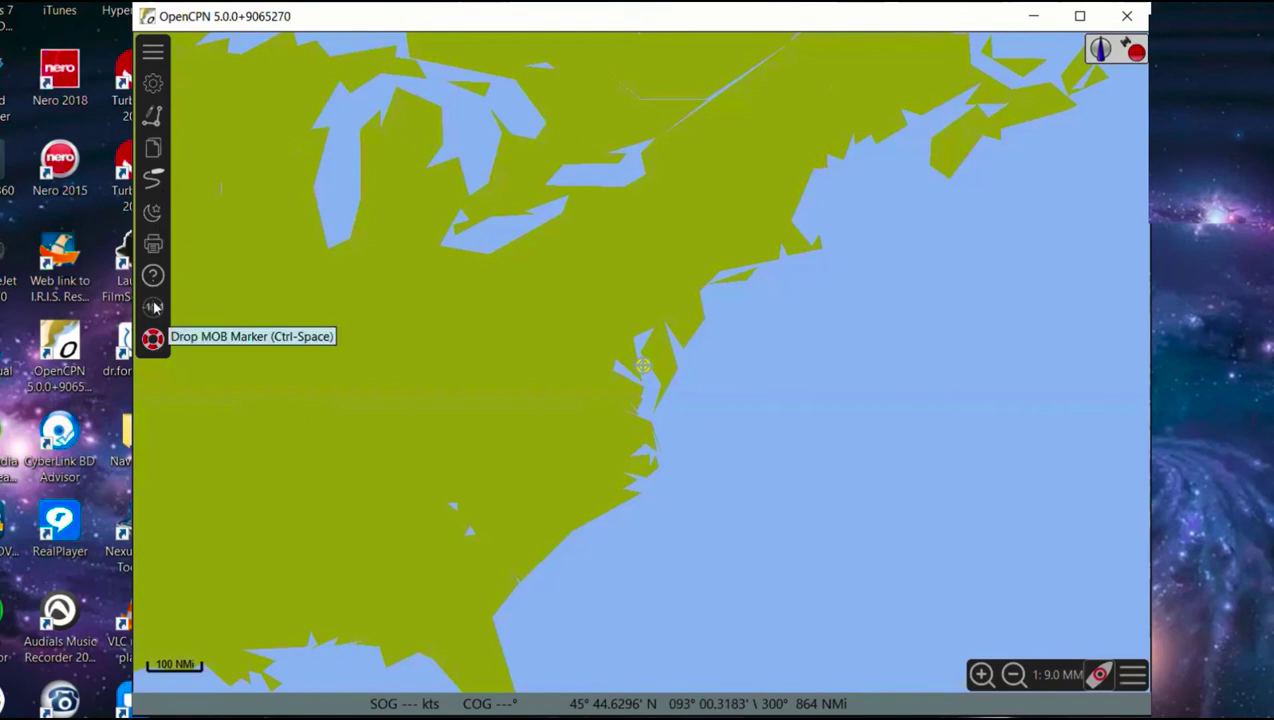
# - Open the options and review the chart settings, from chart files and vector display to the chart downloader, plus the user interface settings
pyautogui.click(153, 88)
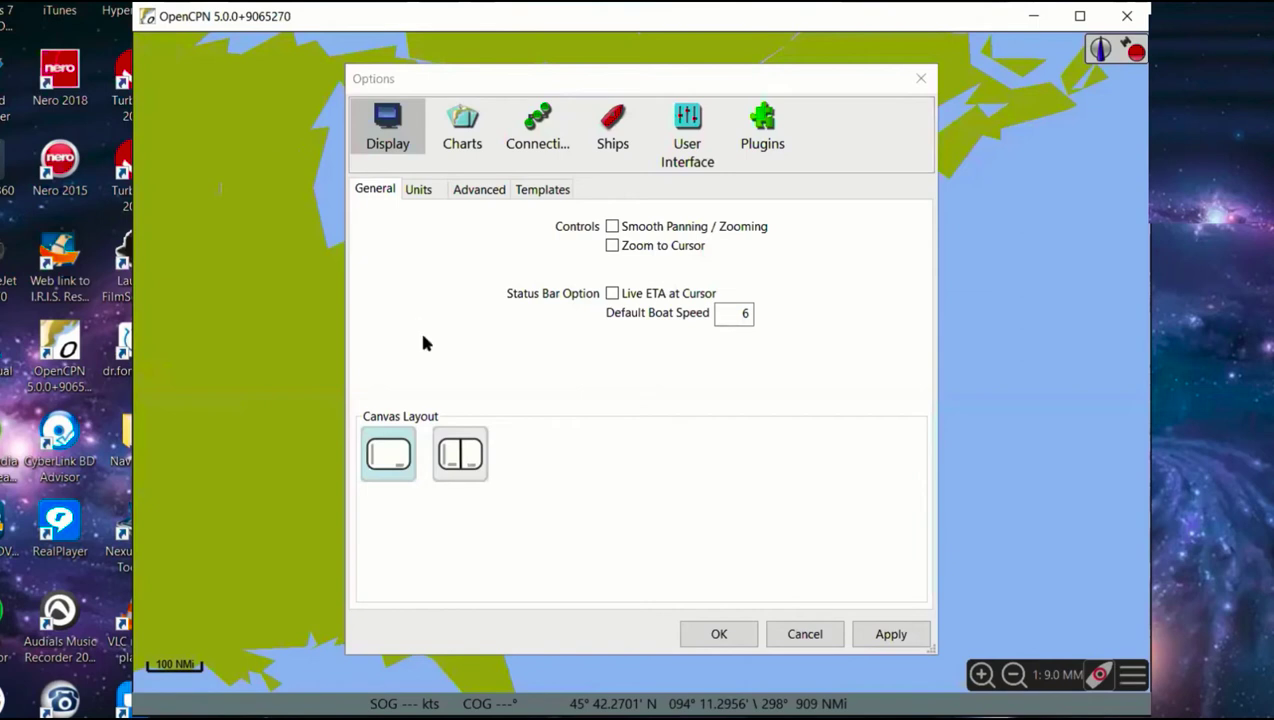
pyautogui.click(460, 118)
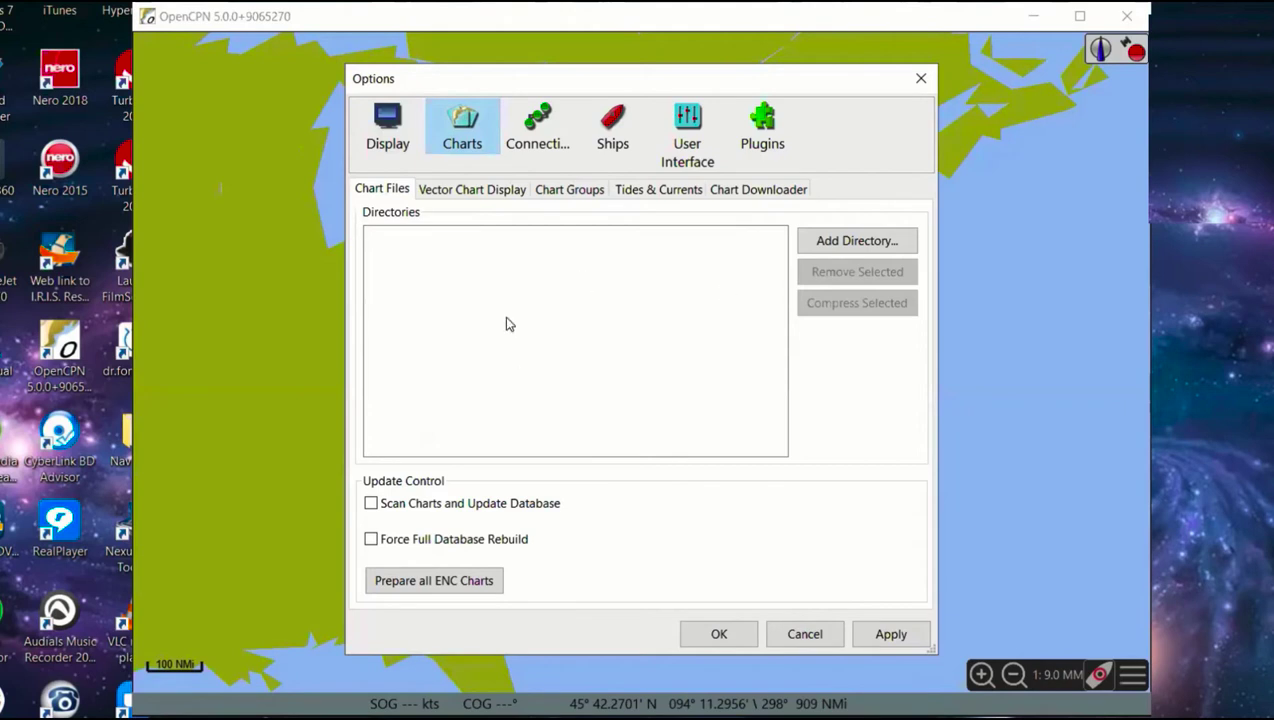
pyautogui.click(469, 194)
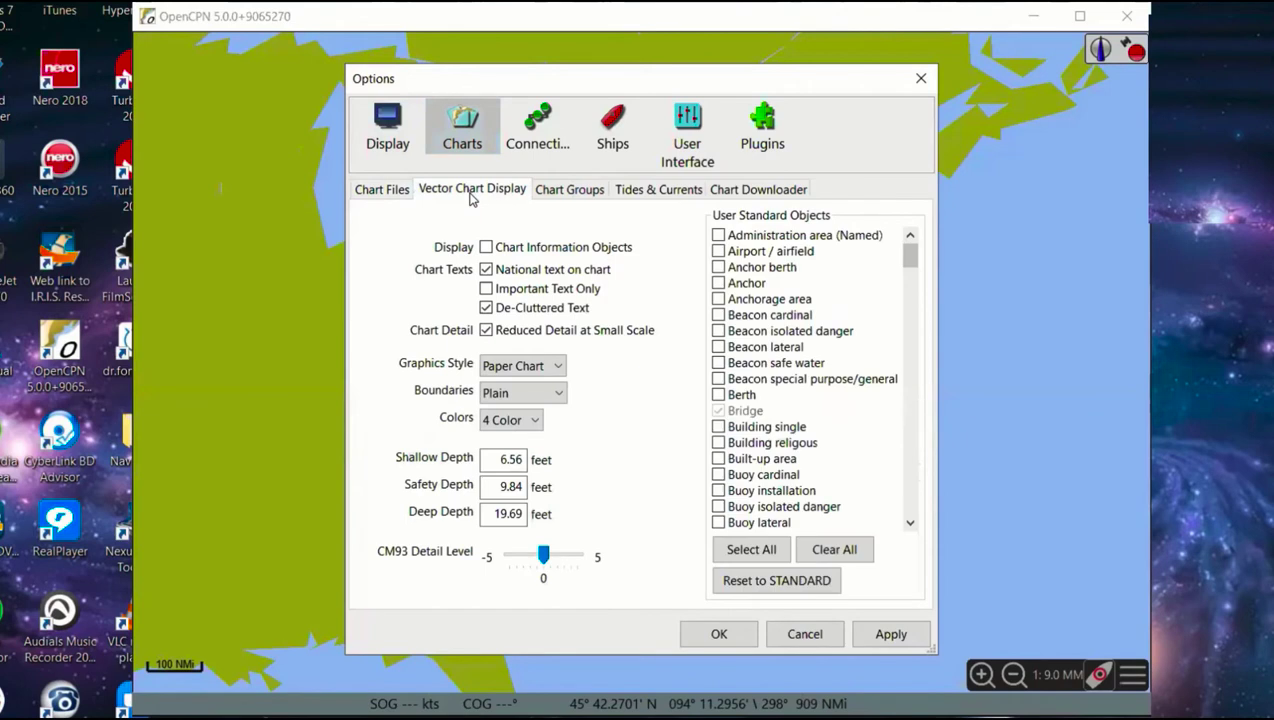
pyautogui.click(569, 191)
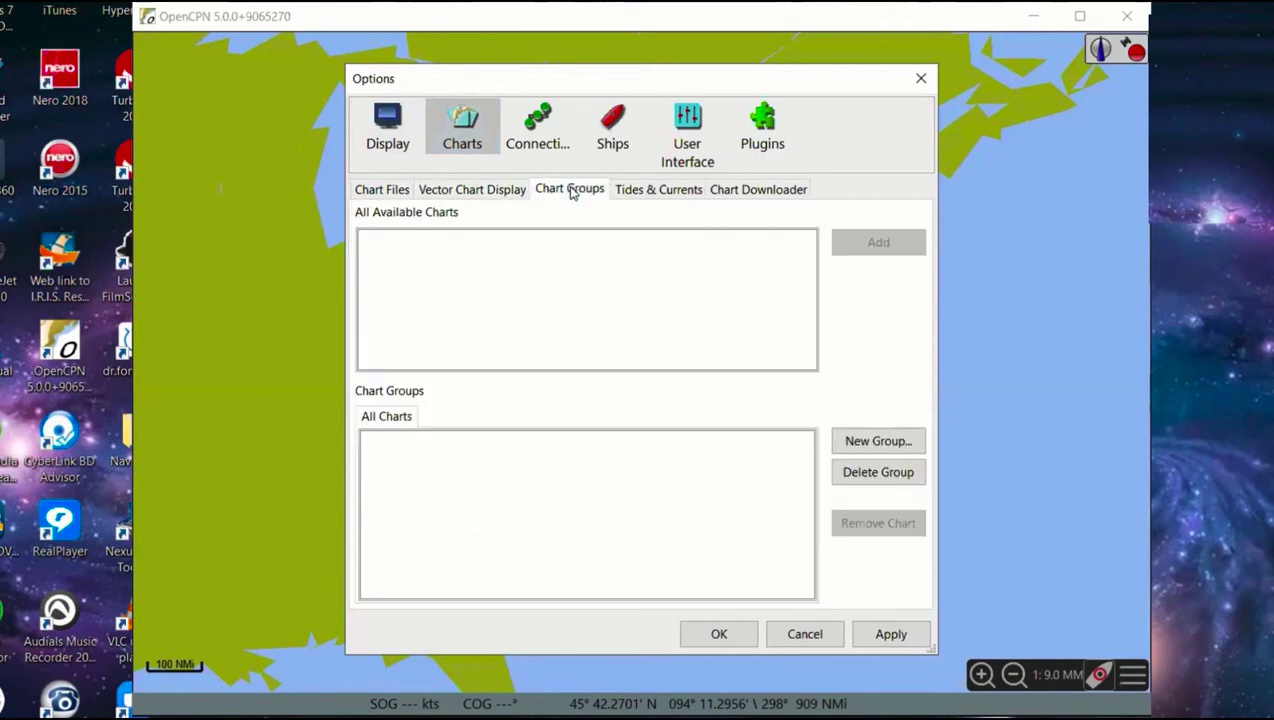
pyautogui.click(674, 197)
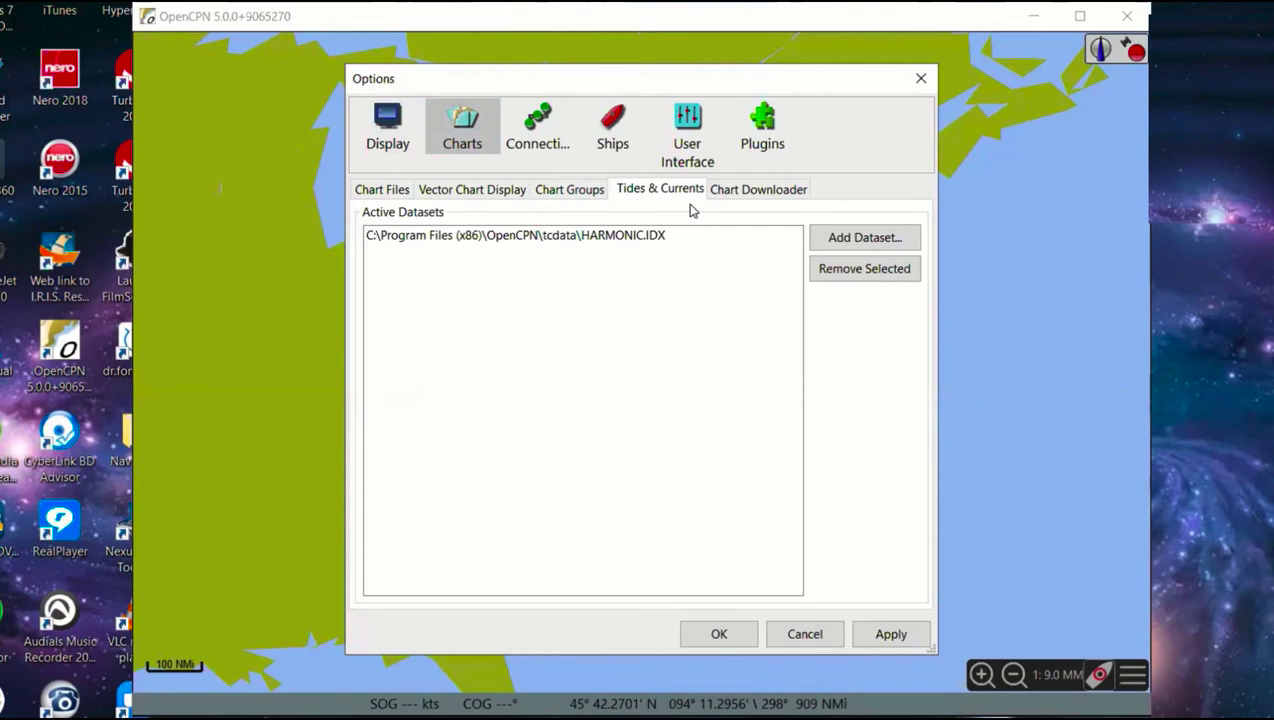
pyautogui.click(760, 192)
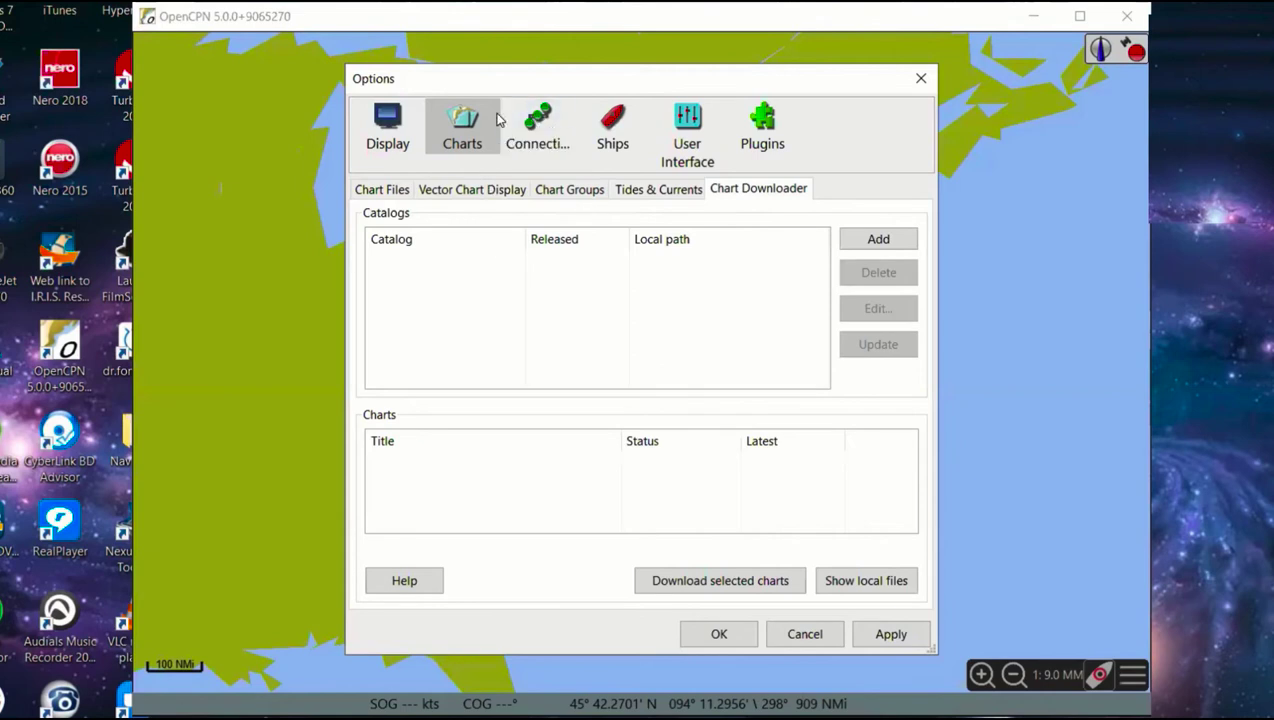
pyautogui.click(690, 118)
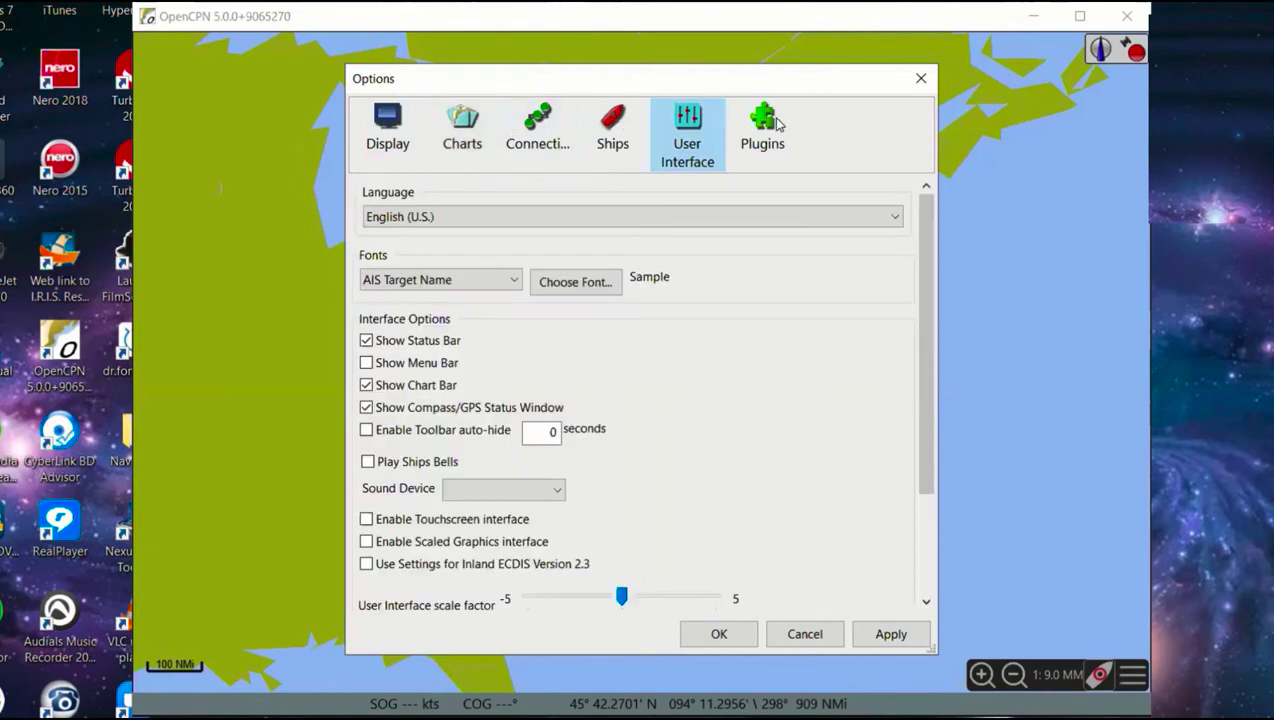
# - Configure the ChartDownloader plugin to select all new charts after a catalog update and allow bulk updates, and apply the options
pyautogui.click(770, 132)
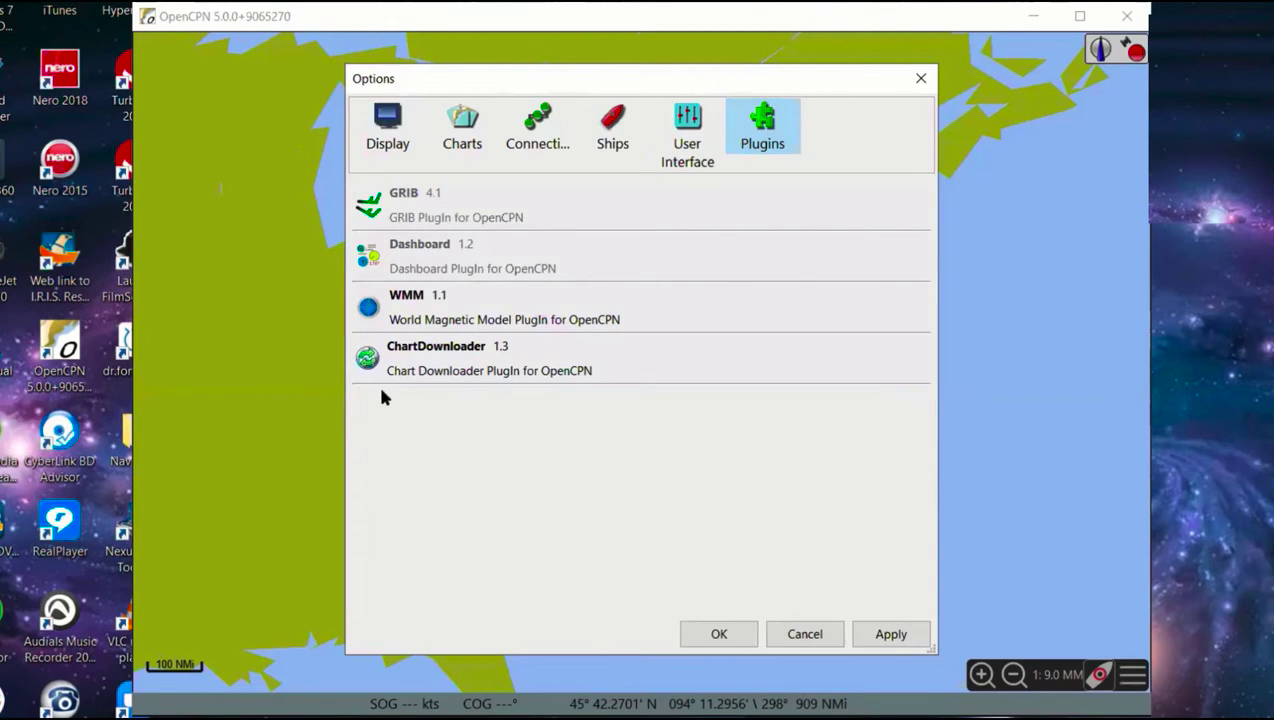
pyautogui.click(437, 363)
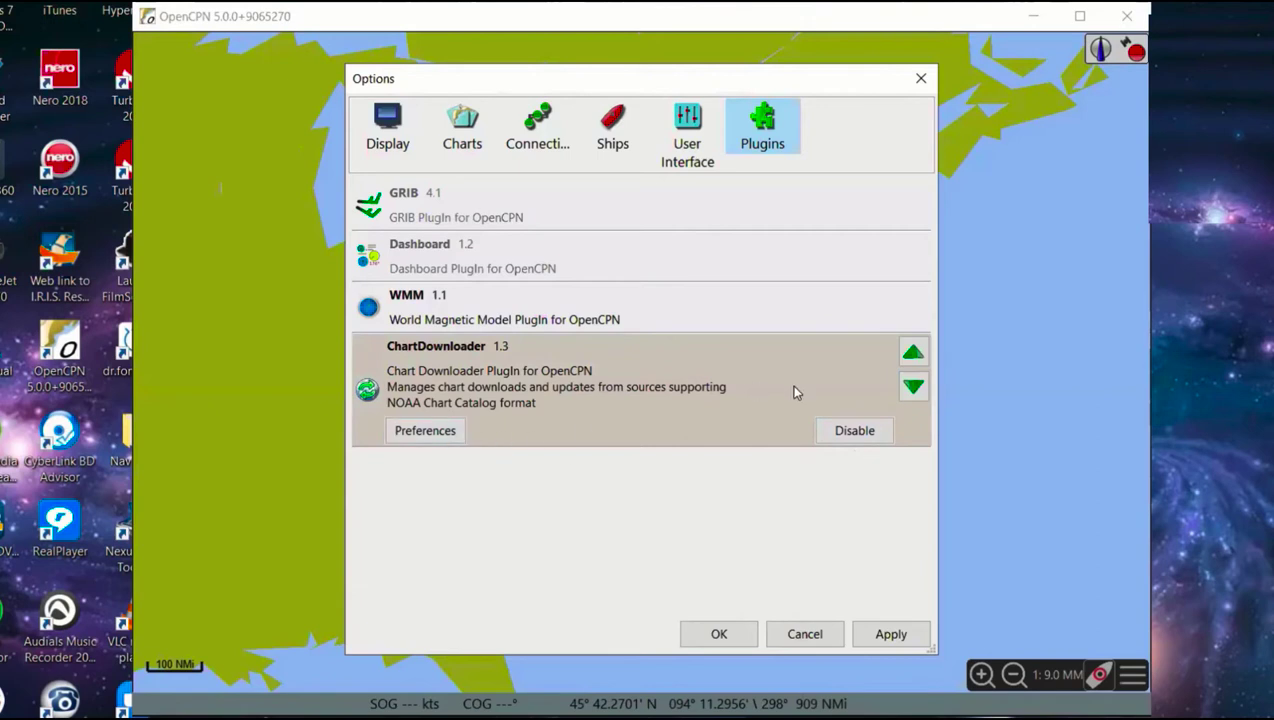
pyautogui.click(410, 437)
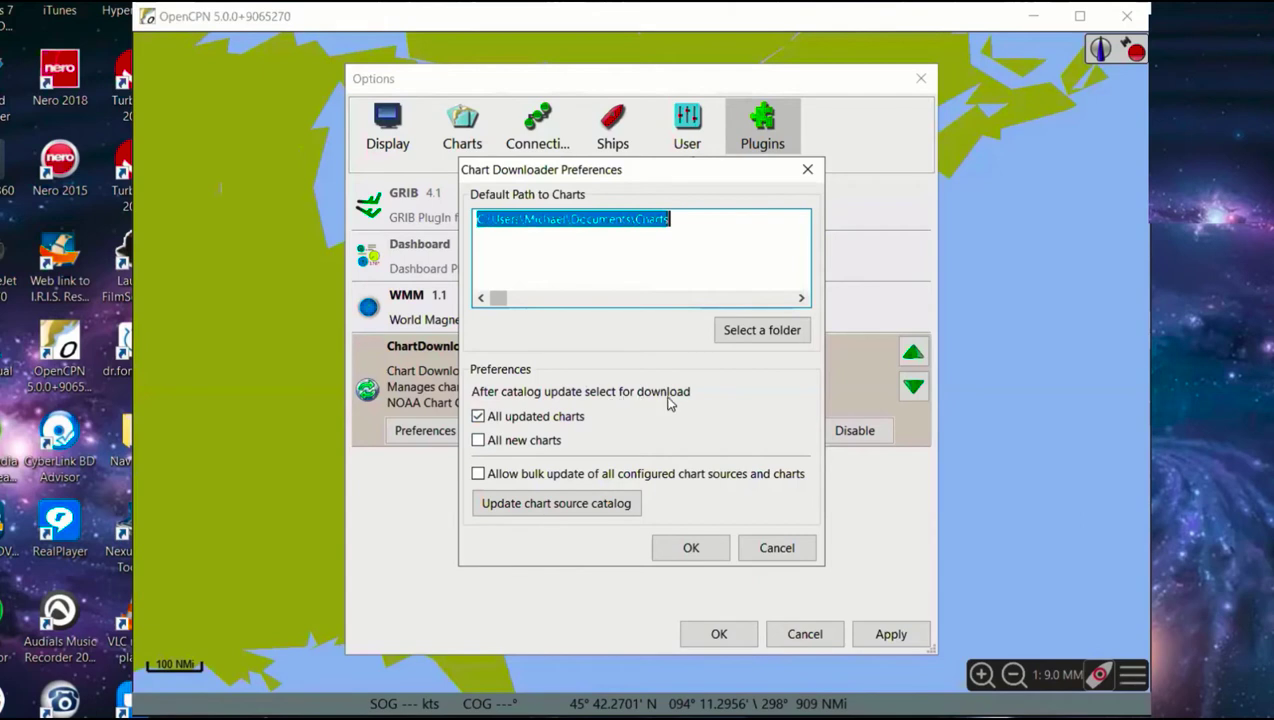
pyautogui.click(478, 442)
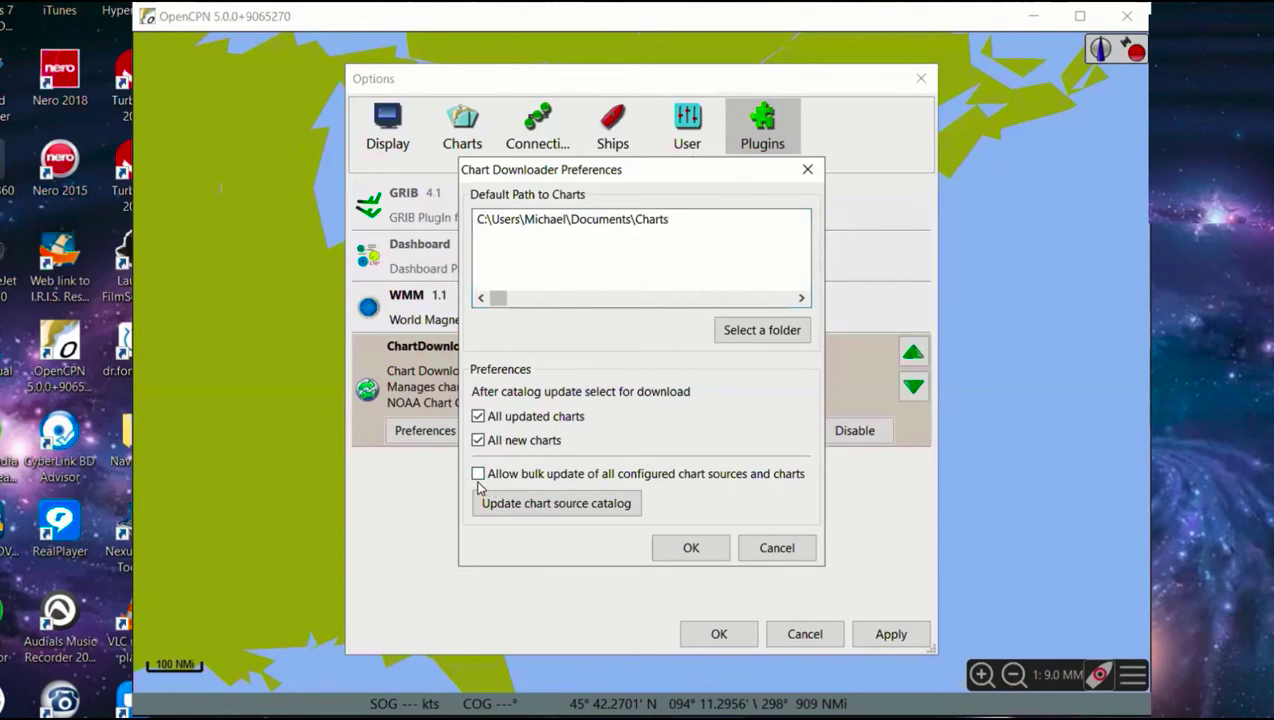
pyautogui.click(478, 474)
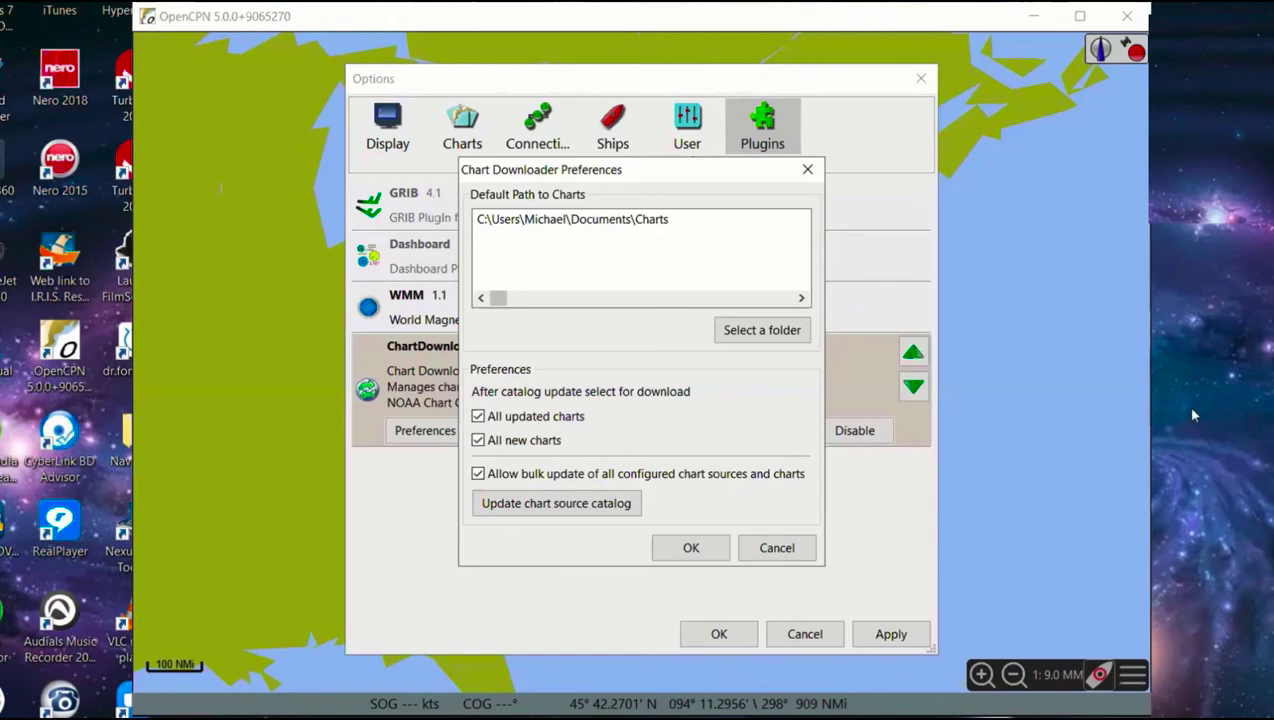
pyautogui.click(689, 549)
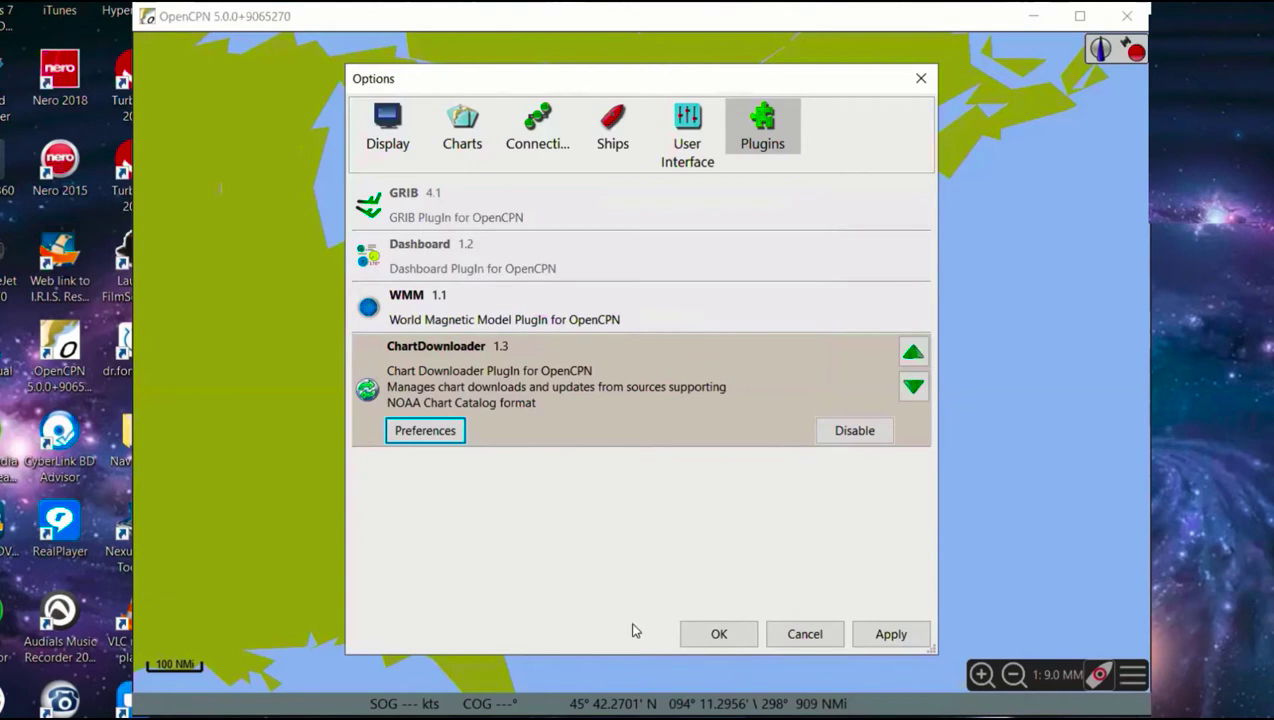
pyautogui.click(891, 636)
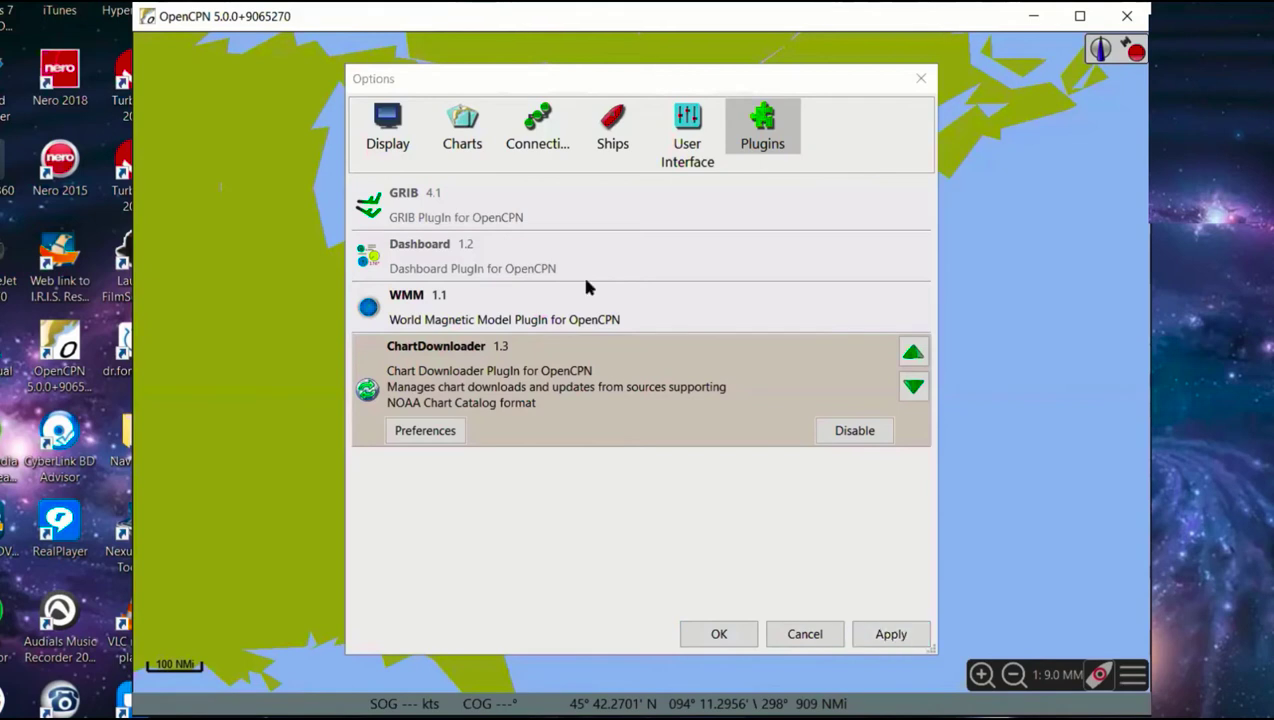
# - Return to the chart settings and go through their pages up to the chart downloader
pyautogui.click(463, 121)
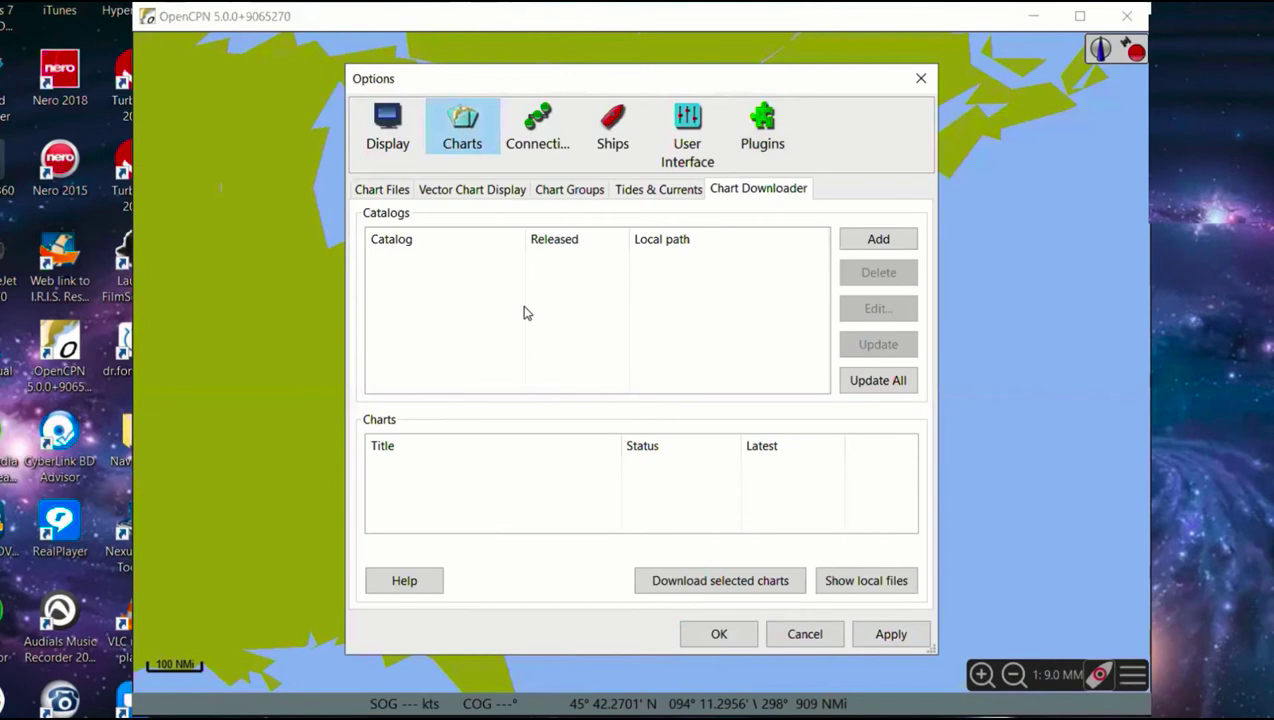
pyautogui.click(378, 189)
pyautogui.click(446, 191)
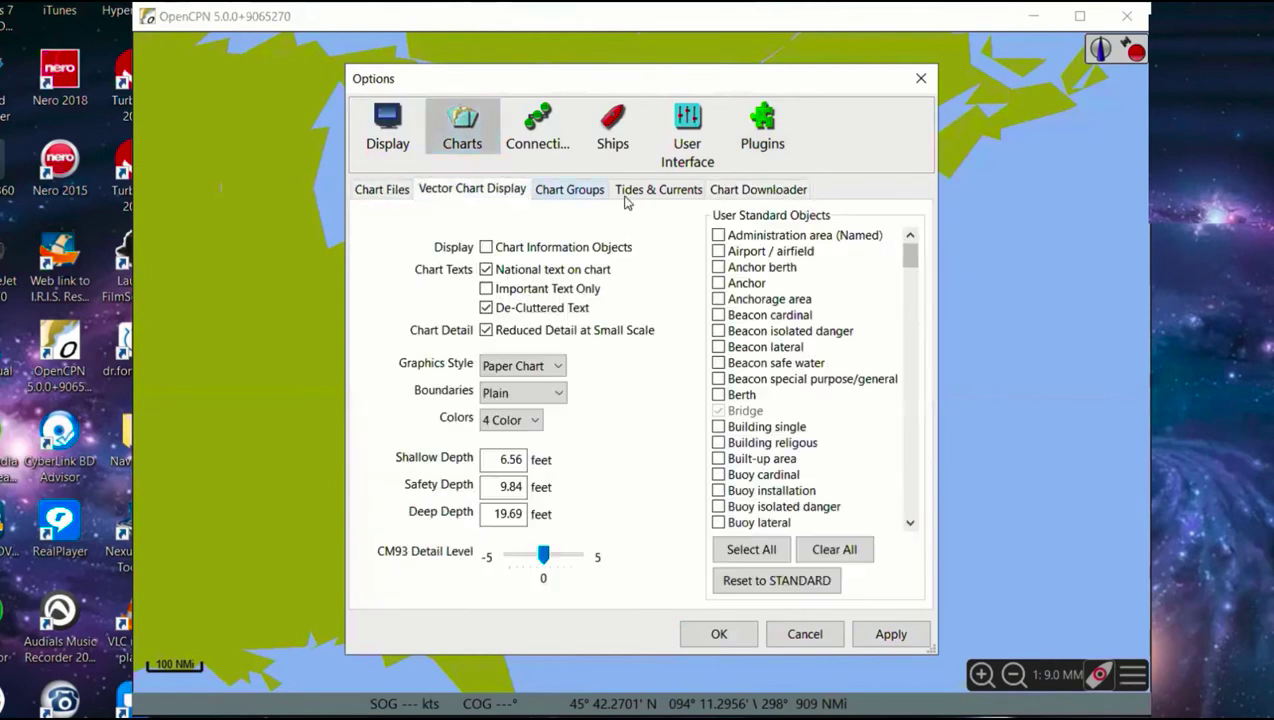
pyautogui.click(586, 191)
pyautogui.click(653, 191)
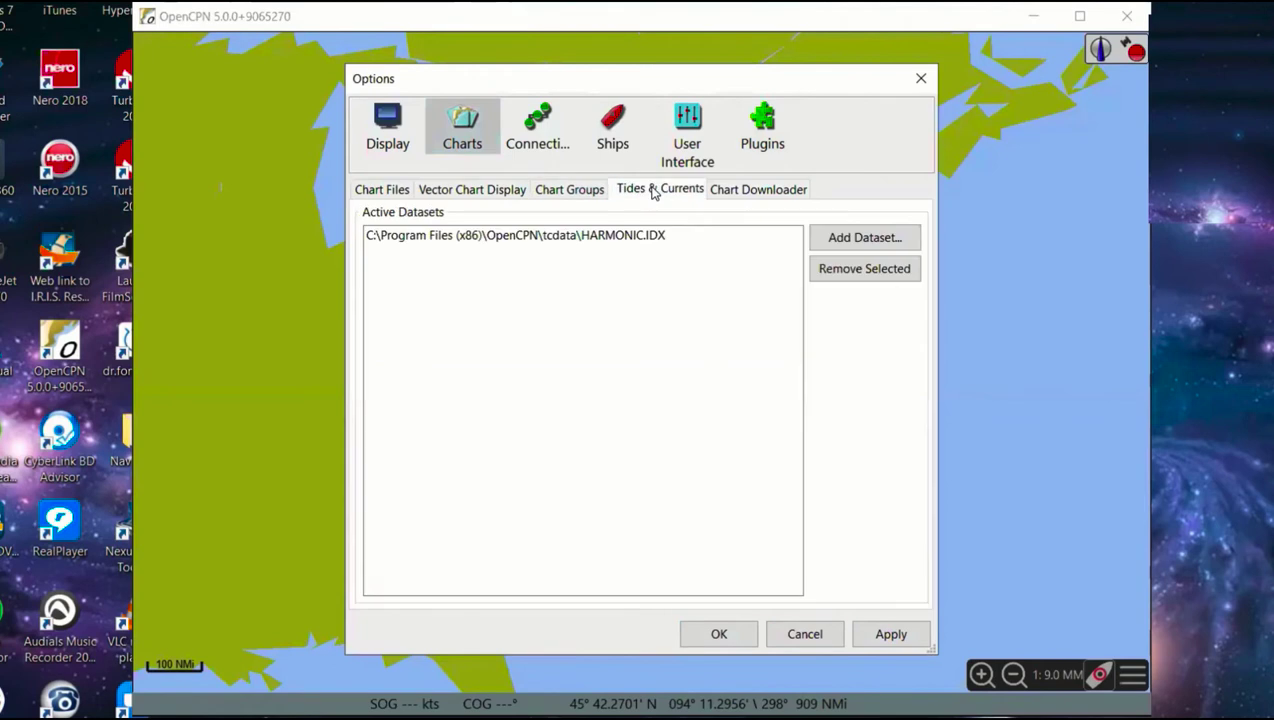
pyautogui.click(759, 190)
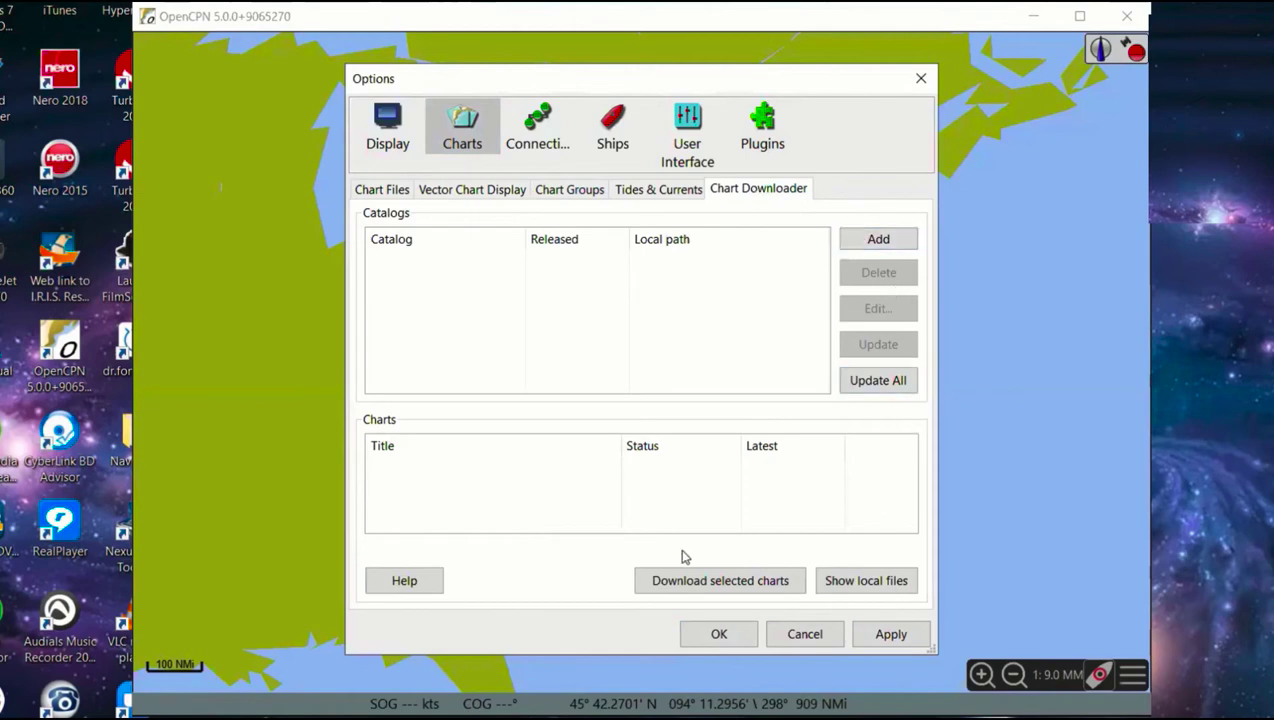
# - Add the predefined All GSHHG basemaps catalog to the chart downloader, keeping the default GSHHG chart directory
pyautogui.click(880, 240)
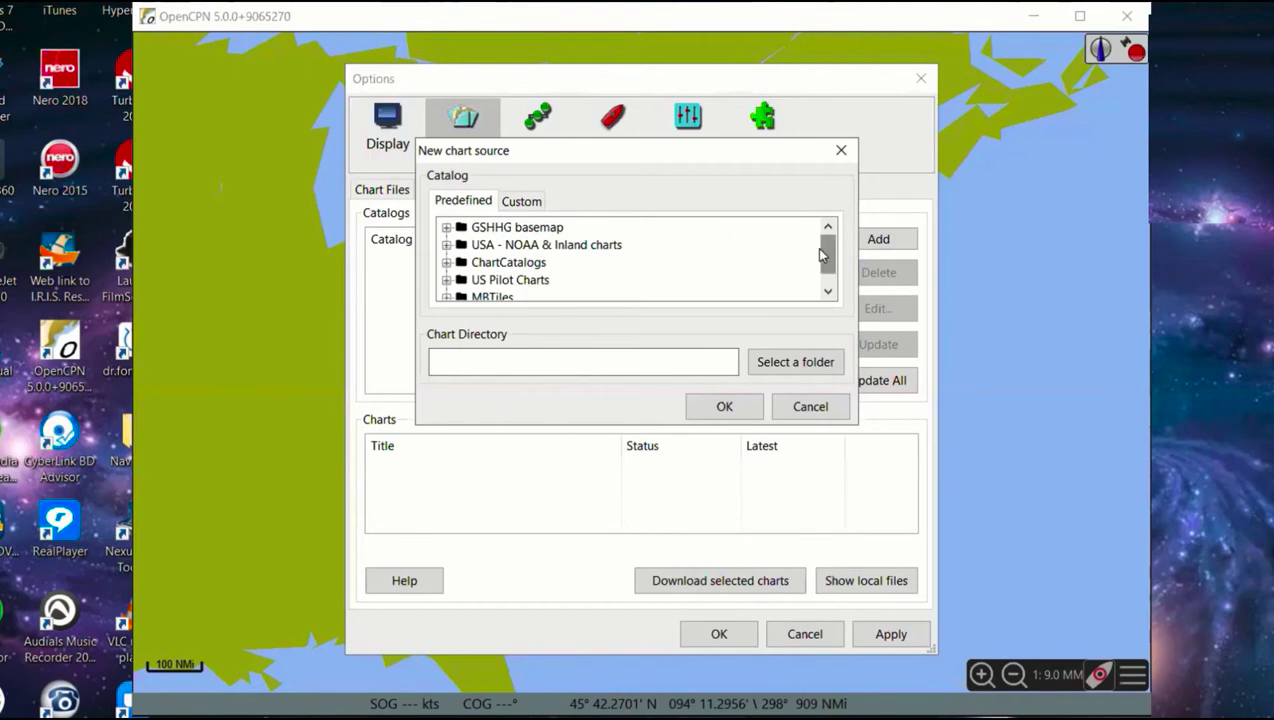
pyautogui.click(828, 291)
pyautogui.scroll(1, 838, 250)
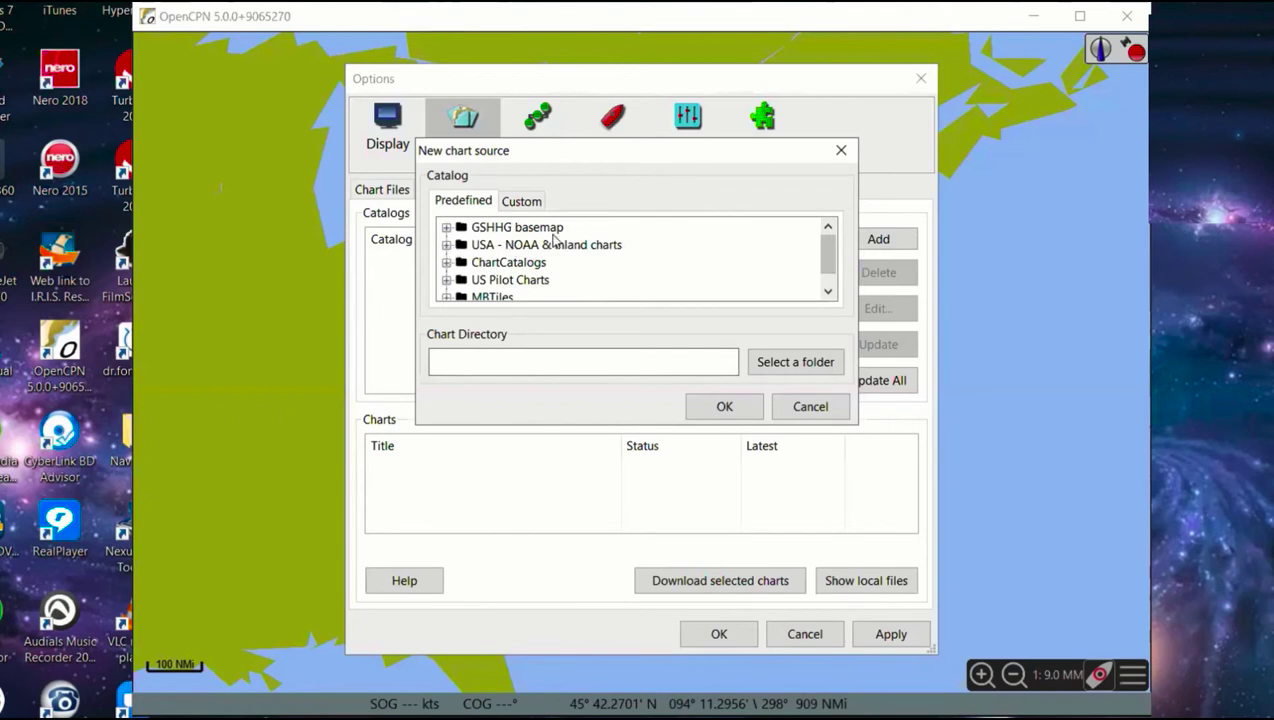
pyautogui.click(447, 229)
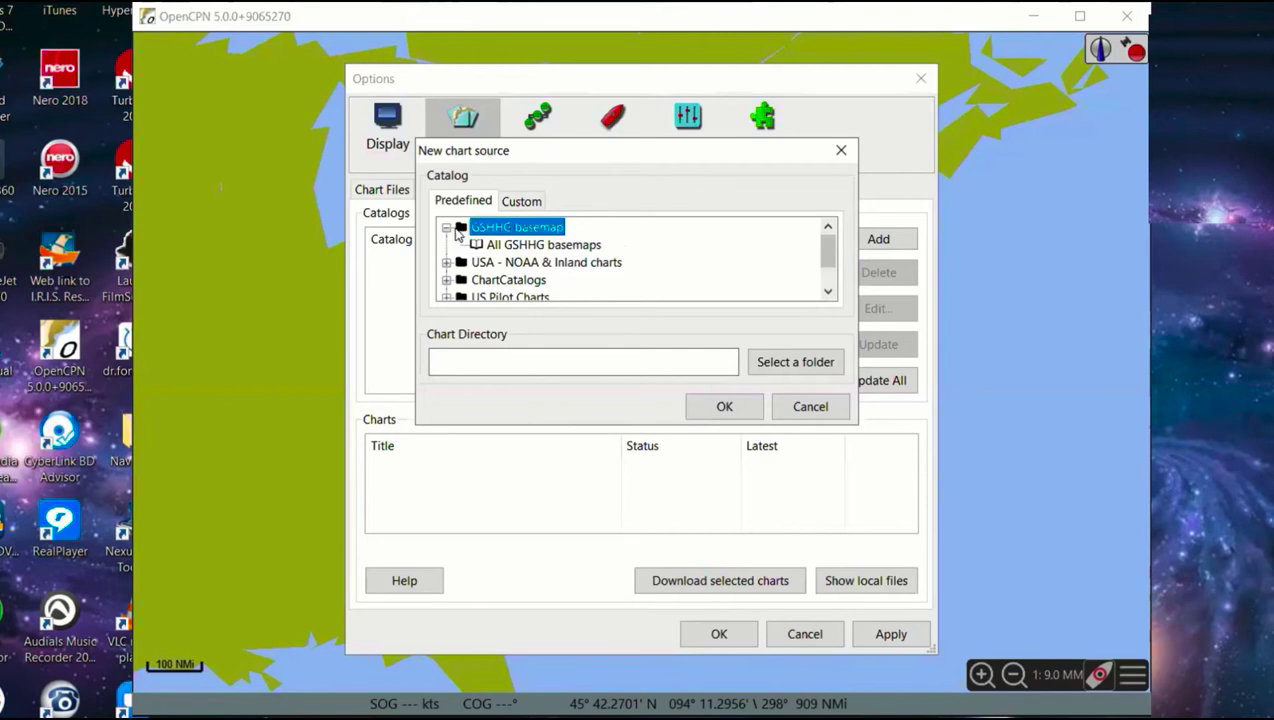
pyautogui.click(447, 229)
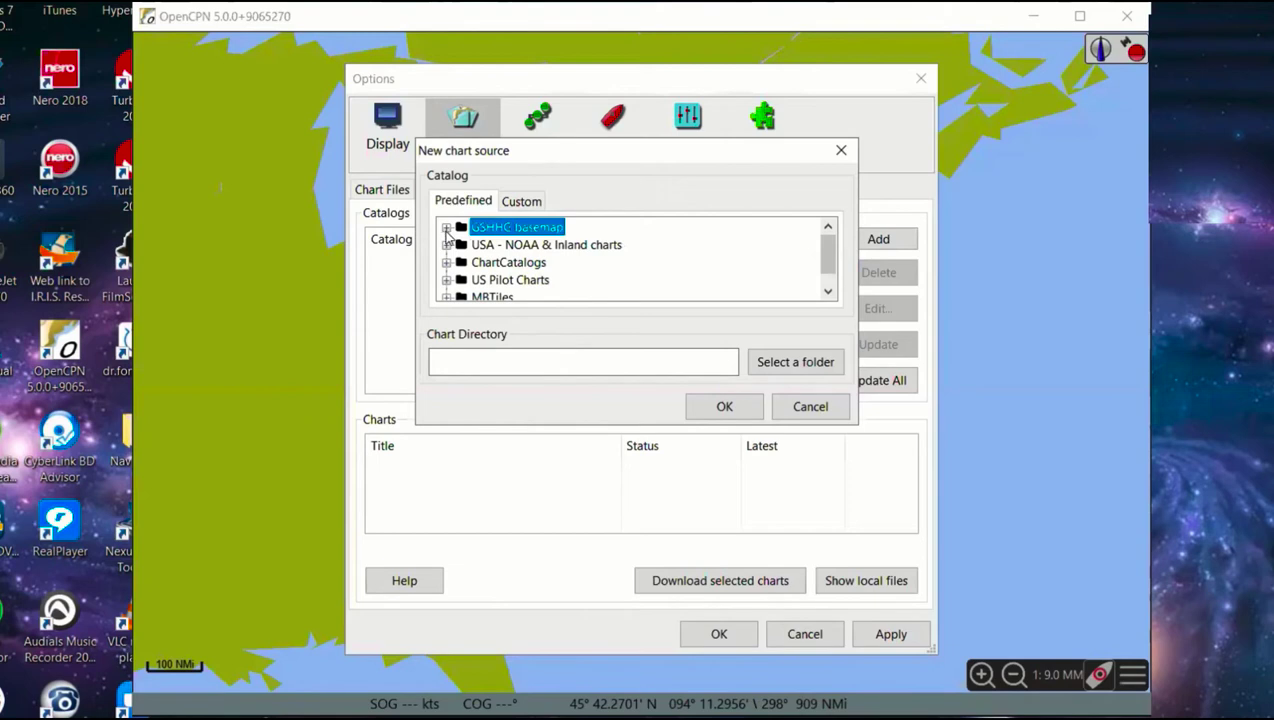
pyautogui.click(447, 229)
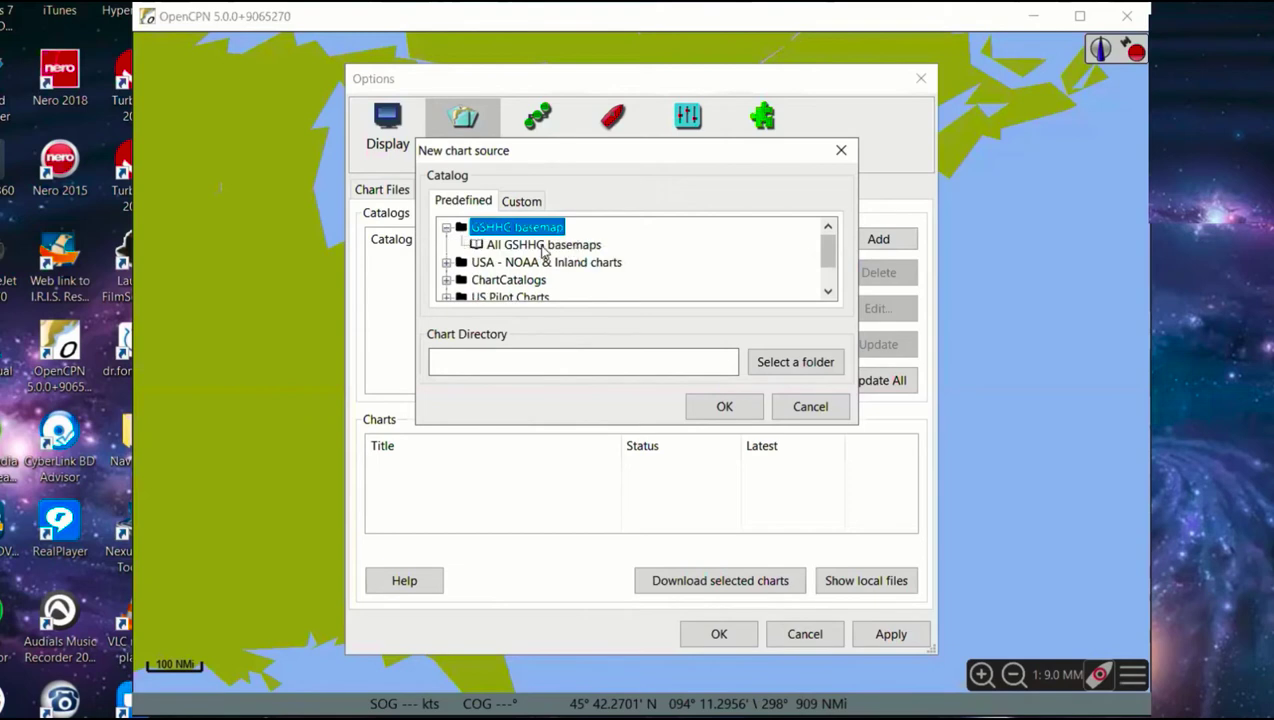
pyautogui.click(538, 247)
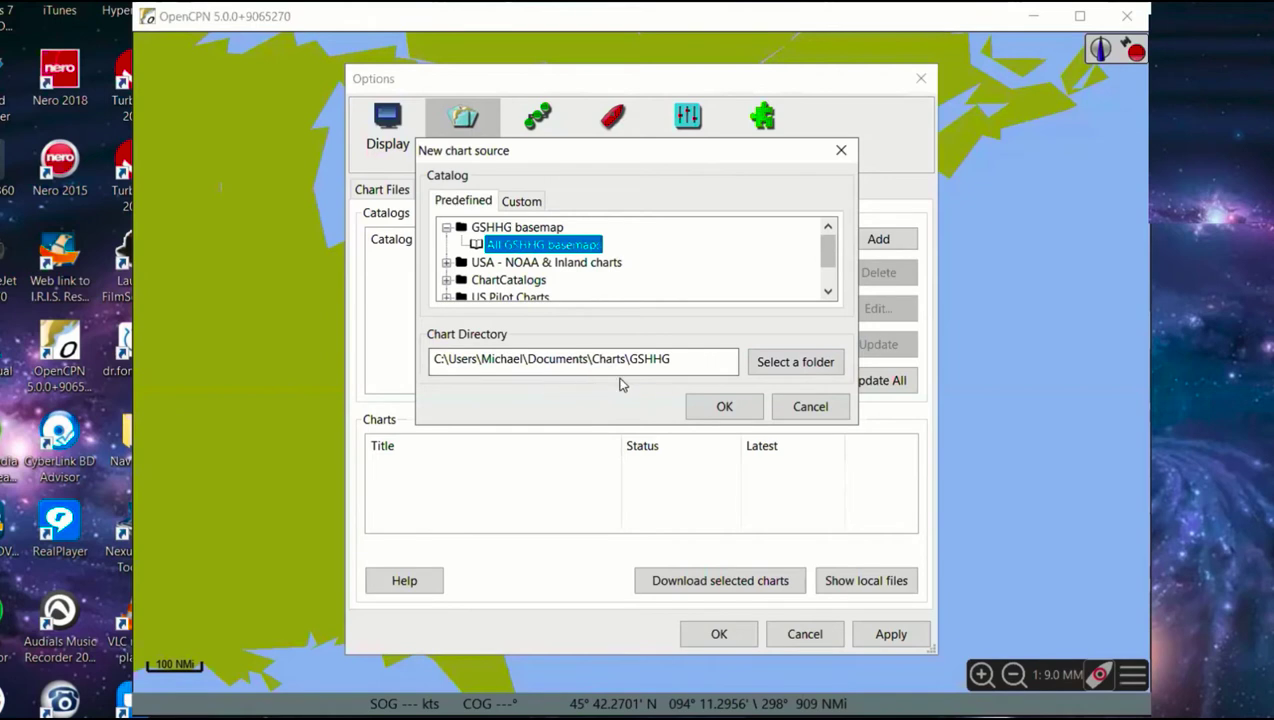
pyautogui.click(721, 409)
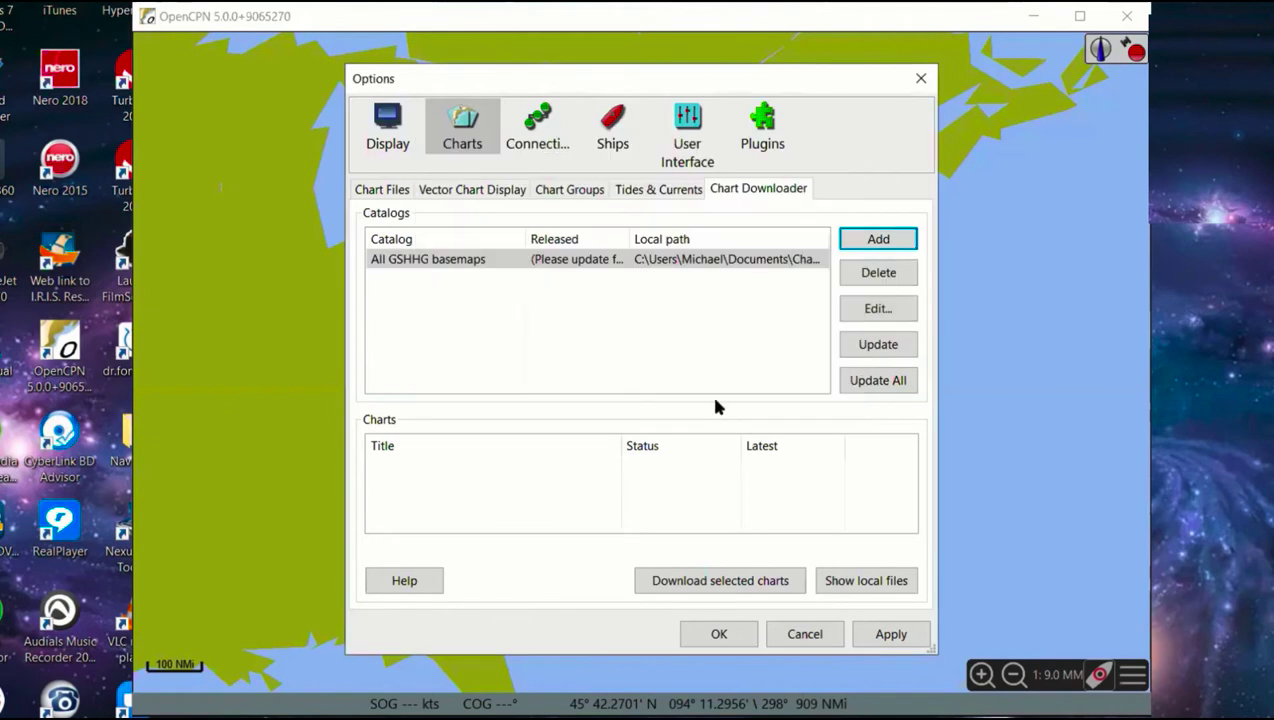
# - Start another new chart source and look inside the predefined USA - NOAA & Inland charts group
pyautogui.click(879, 241)
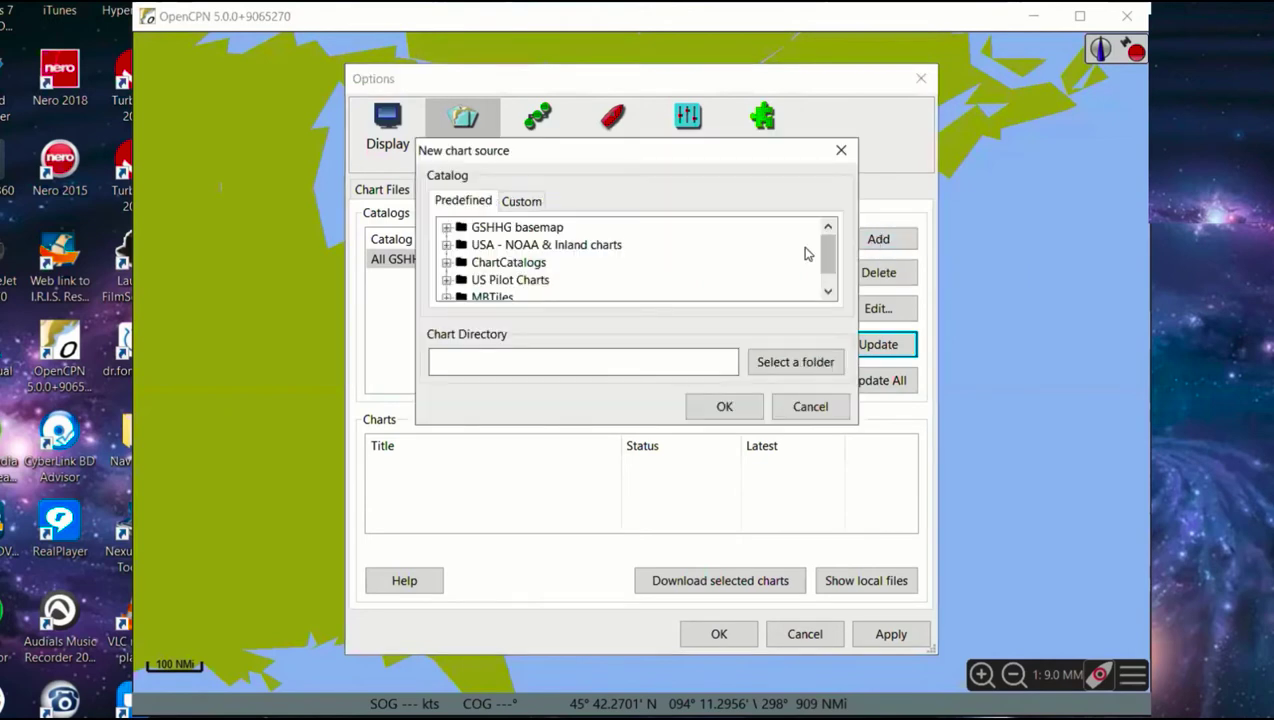
pyautogui.click(446, 245)
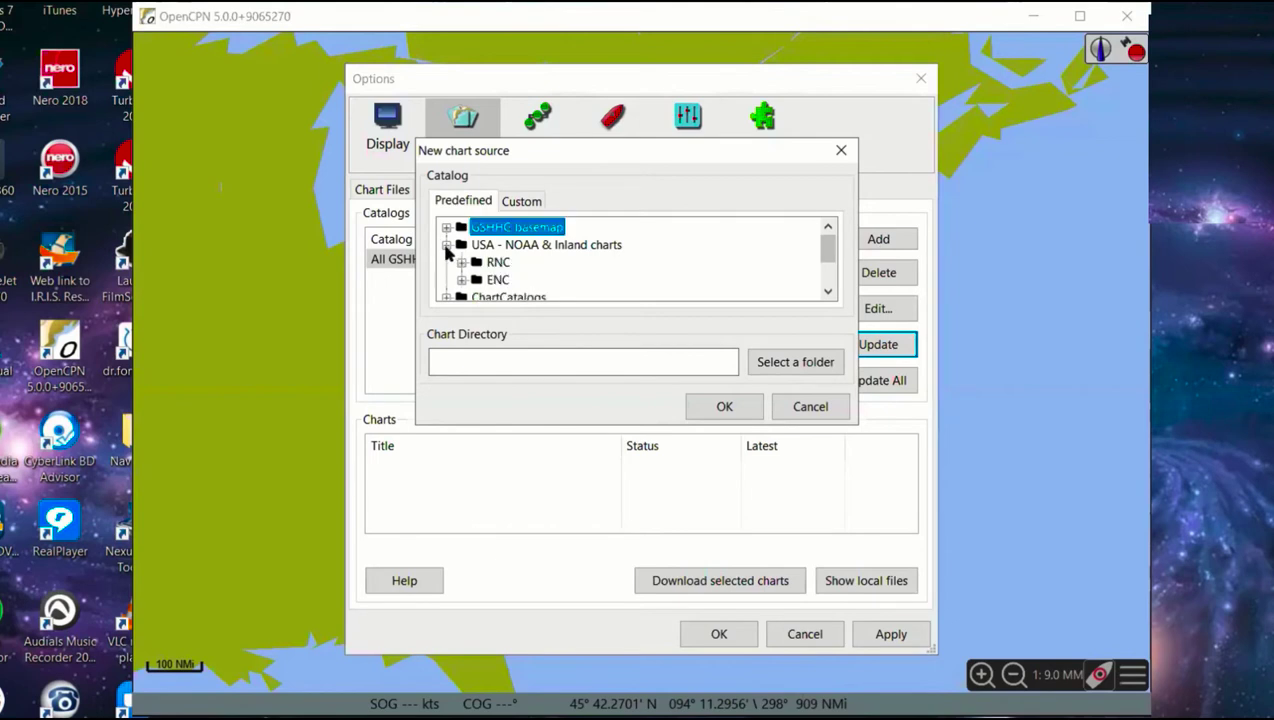
pyautogui.scroll(-1, 537, 261)
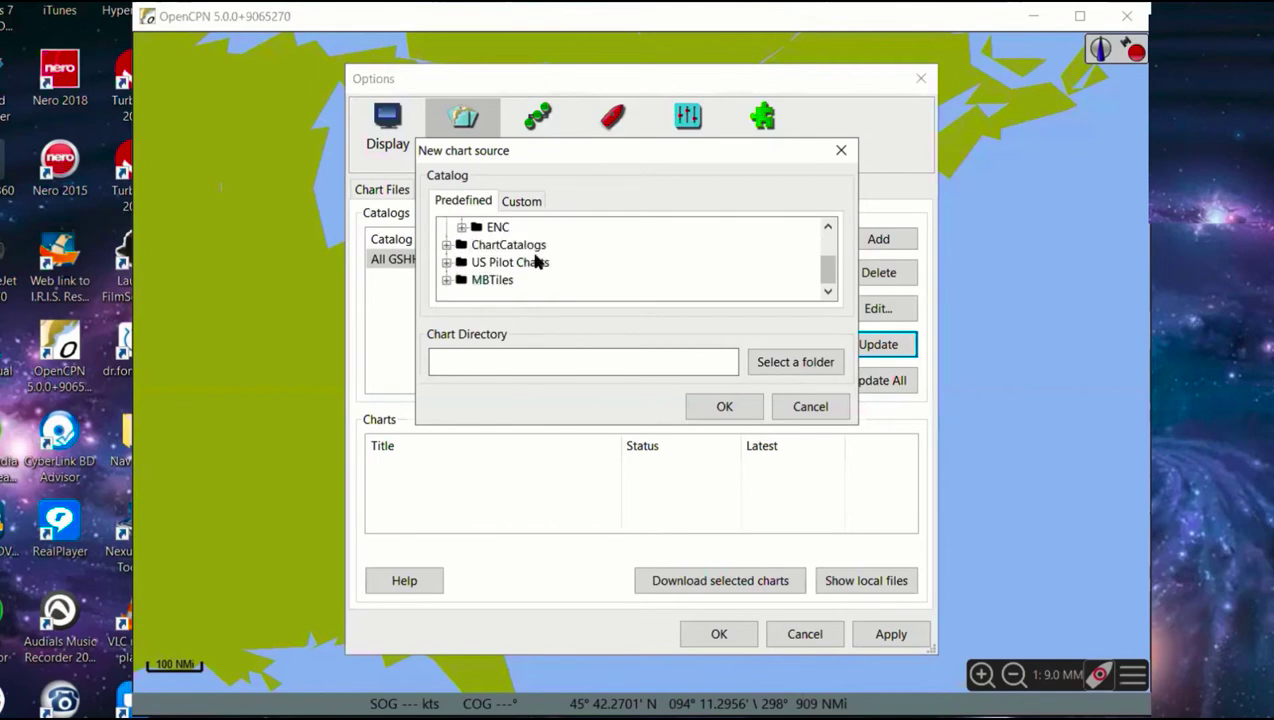
pyautogui.scroll(1, 535, 261)
pyautogui.click(446, 245)
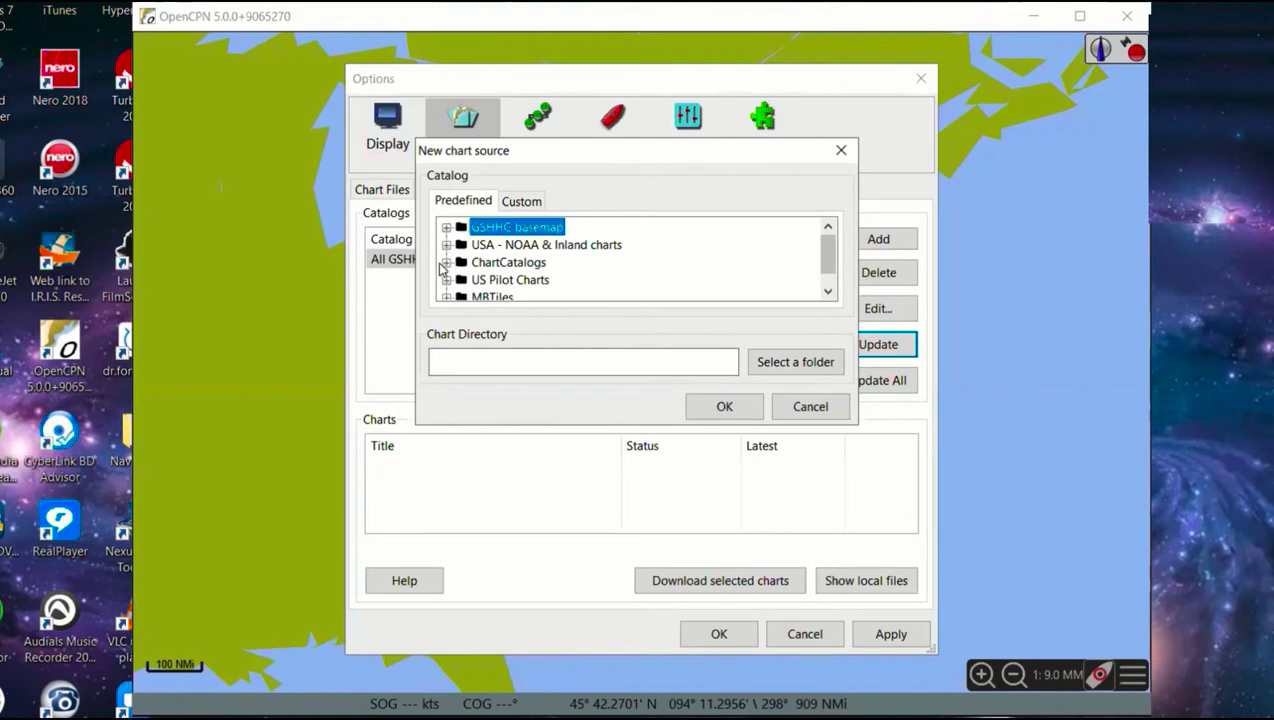
# - Browse the predefined ChartCatalogs, US Pilot Charts and MBTiles groups to see which charts they offer
pyautogui.click(446, 263)
pyautogui.scroll(-3, 549, 257)
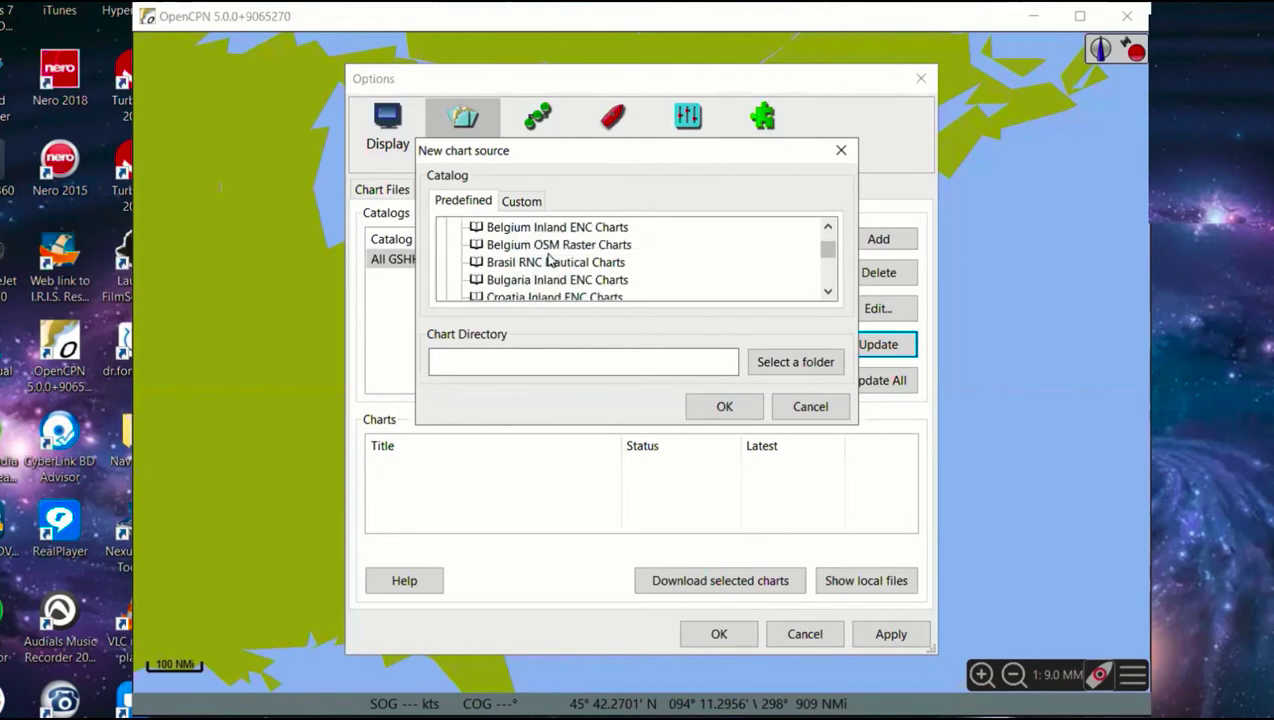
pyautogui.scroll(-6, 549, 257)
pyautogui.scroll(7, 546, 262)
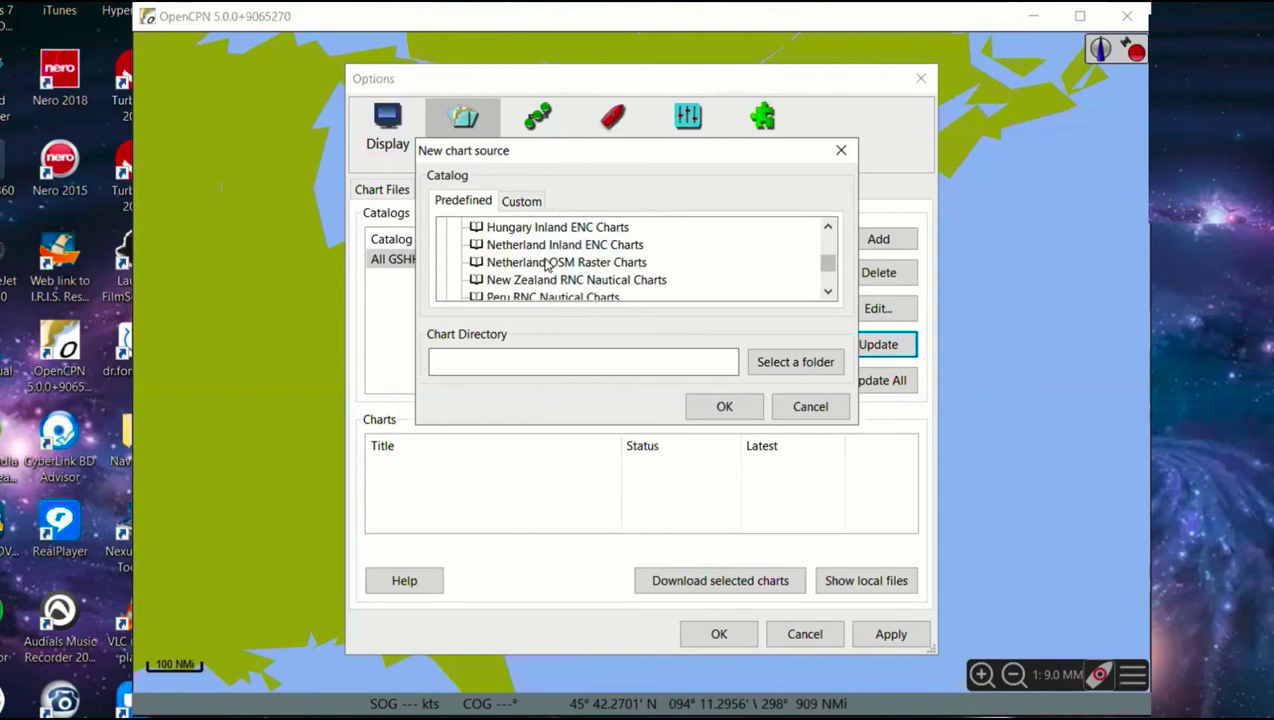
pyautogui.scroll(6, 546, 262)
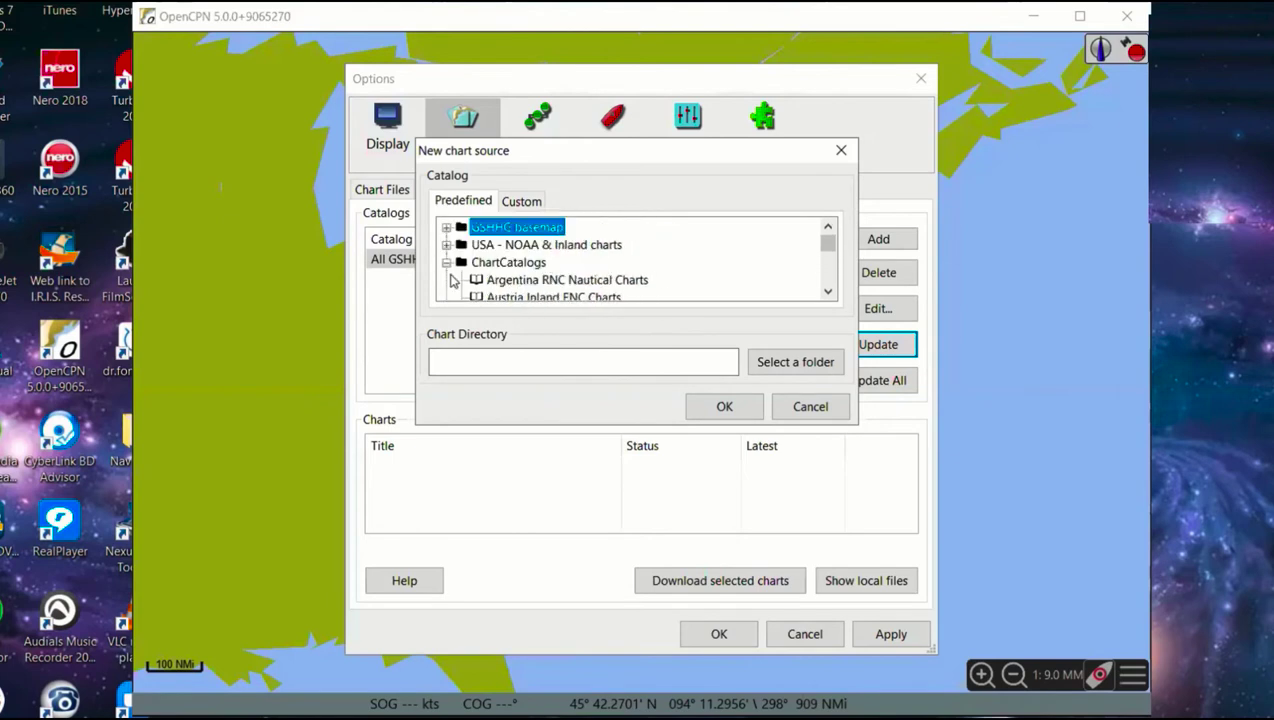
pyautogui.click(447, 262)
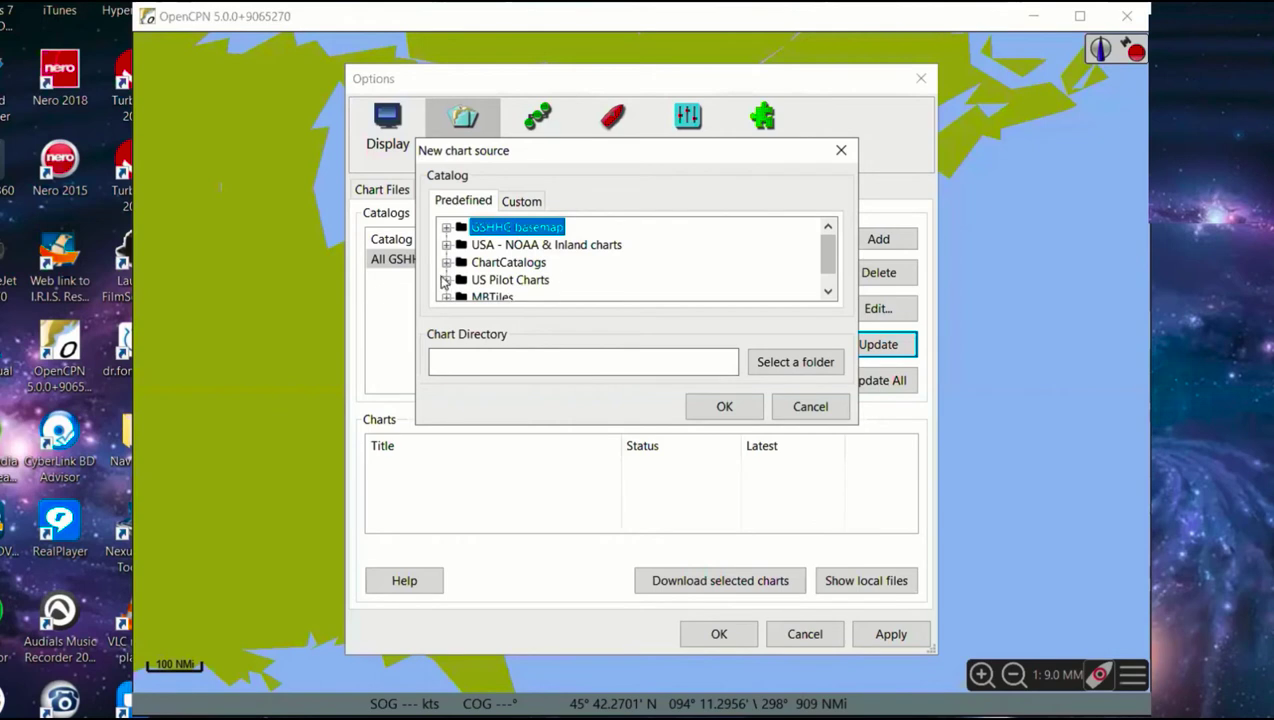
pyautogui.click(447, 283)
pyautogui.click(447, 262)
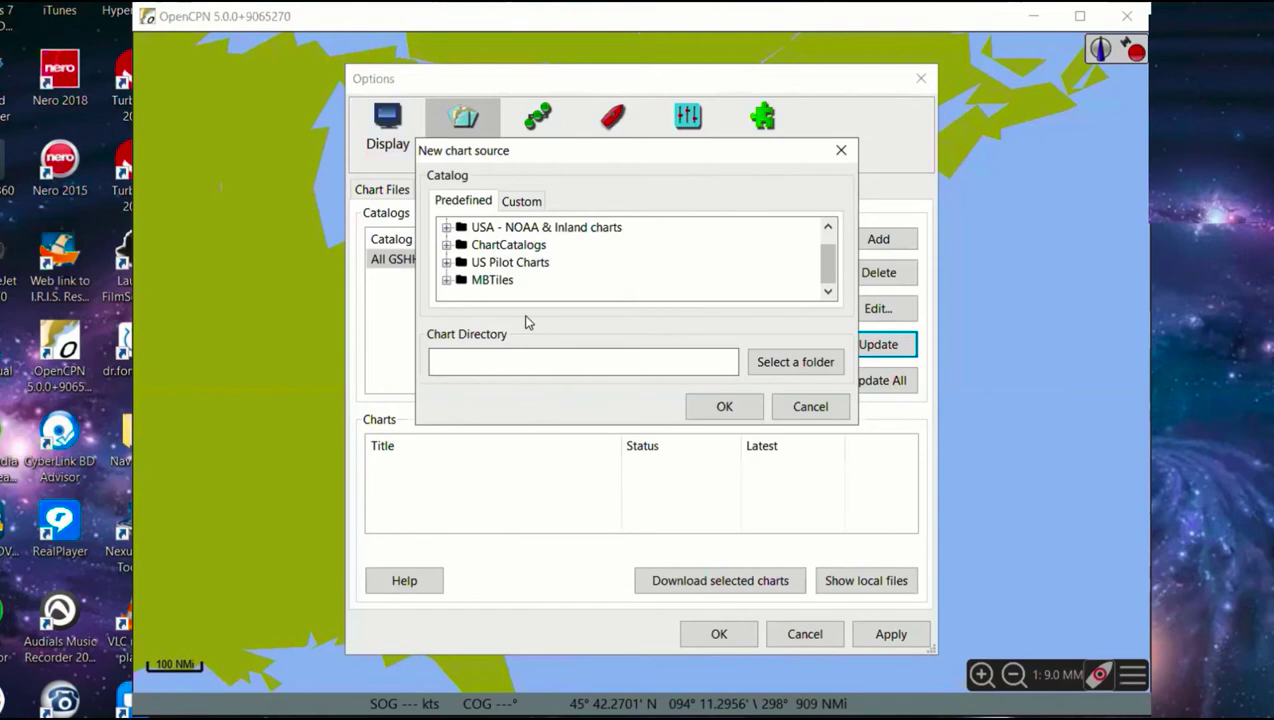
pyautogui.click(446, 280)
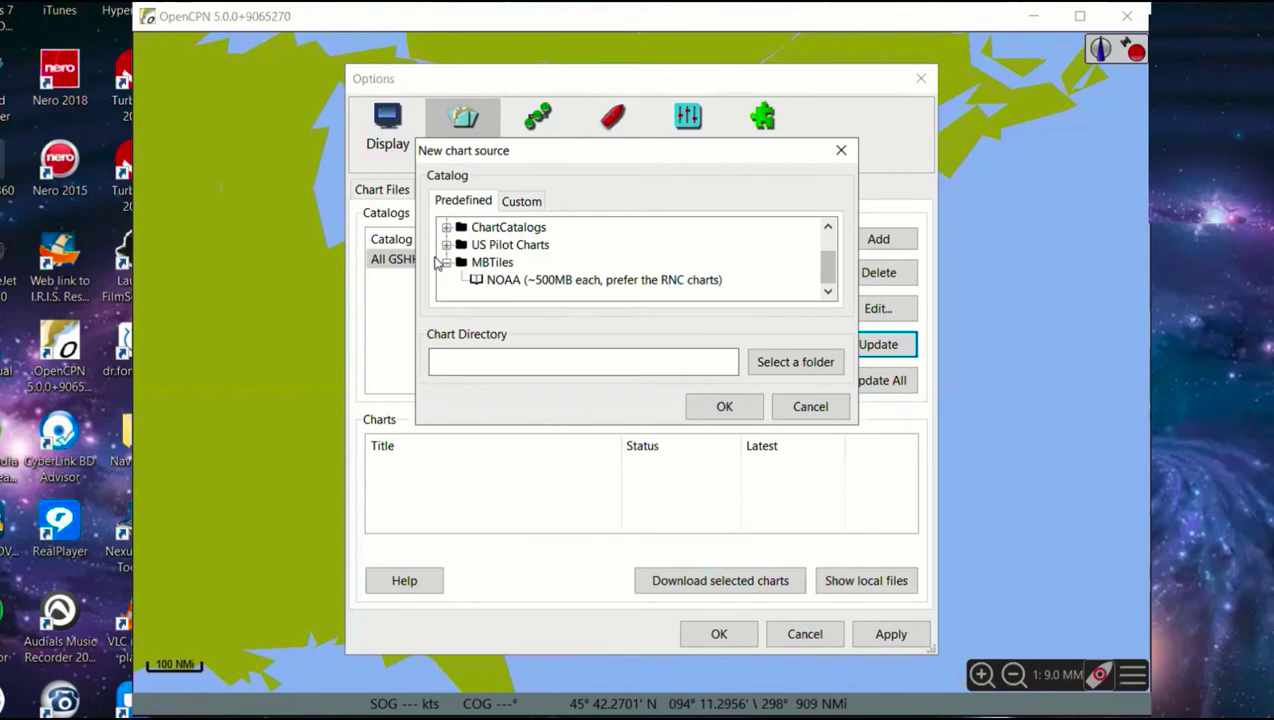
# - Look through the RNC catalogs grouped by Coast Guard Districts within the predefined USA - NOAA & Inland charts
pyautogui.click(446, 262)
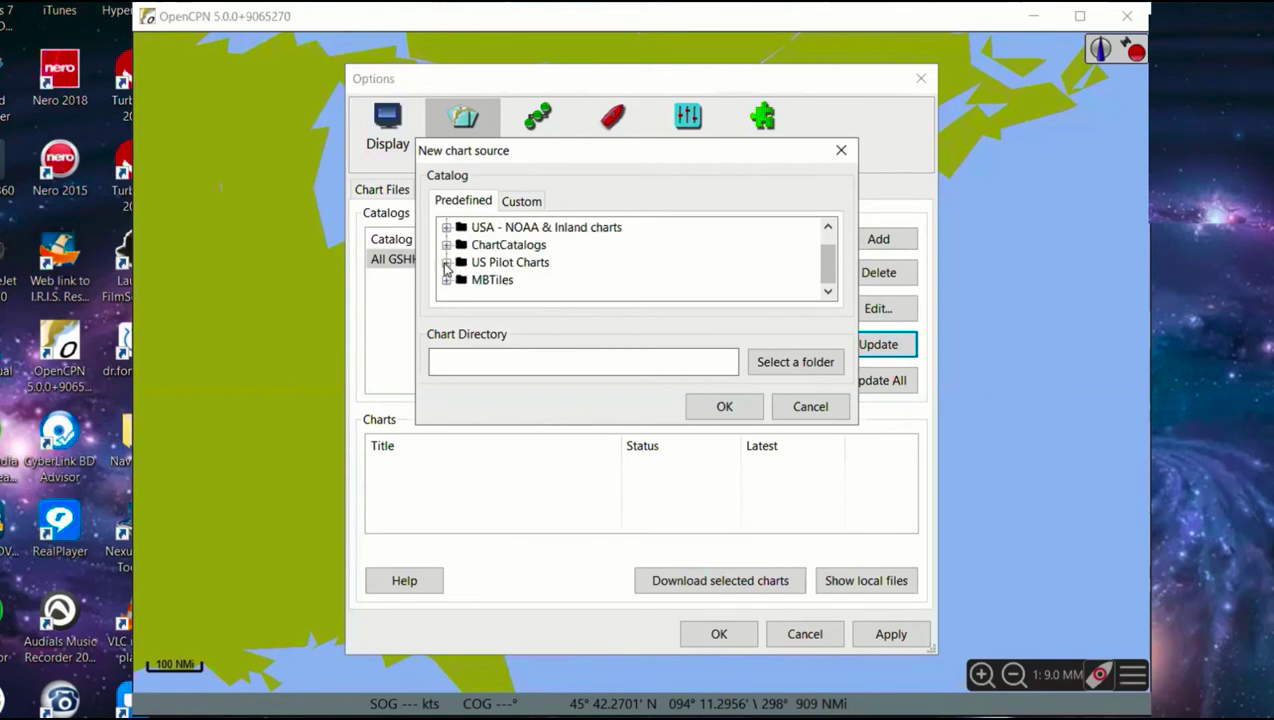
pyautogui.scroll(1, 611, 266)
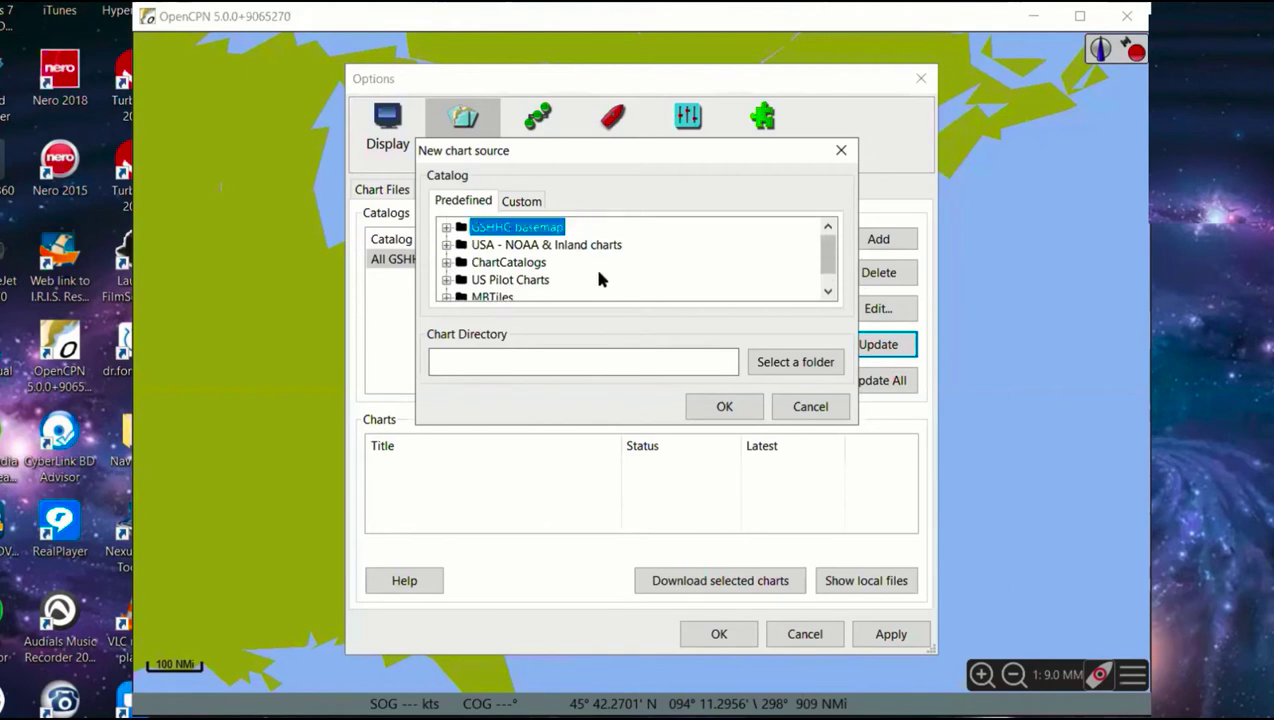
pyautogui.click(447, 245)
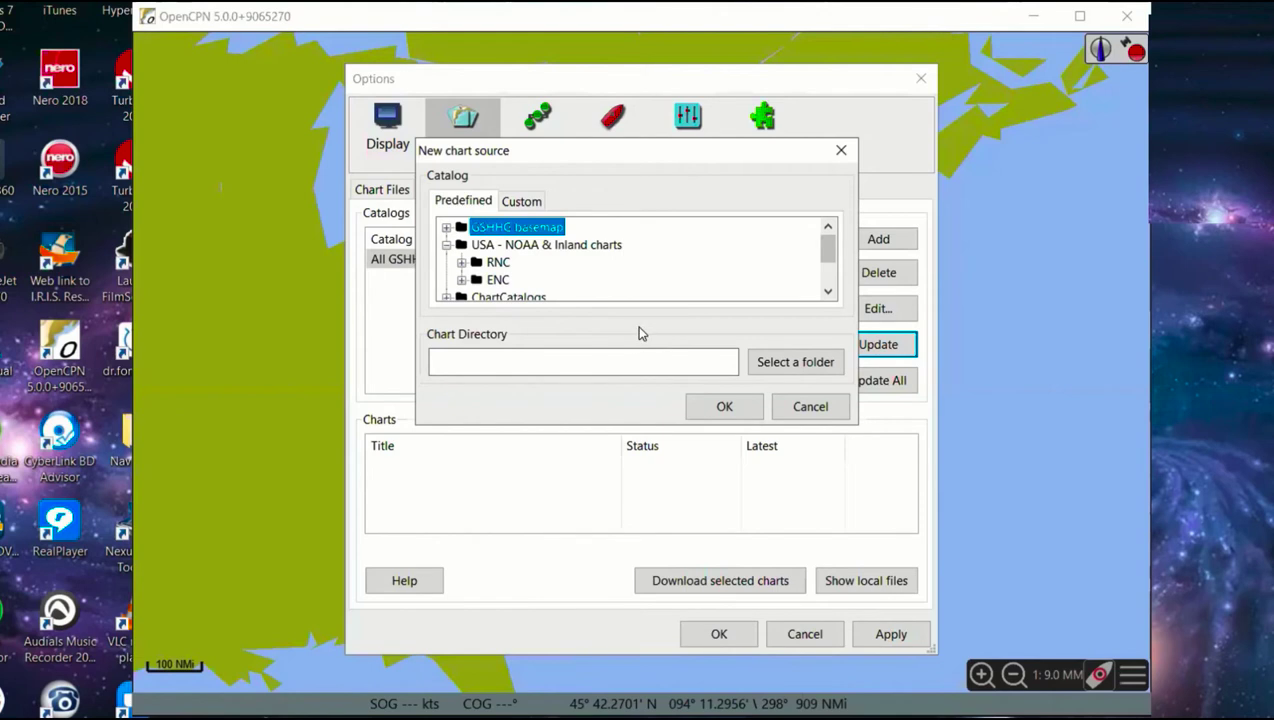
pyautogui.click(461, 263)
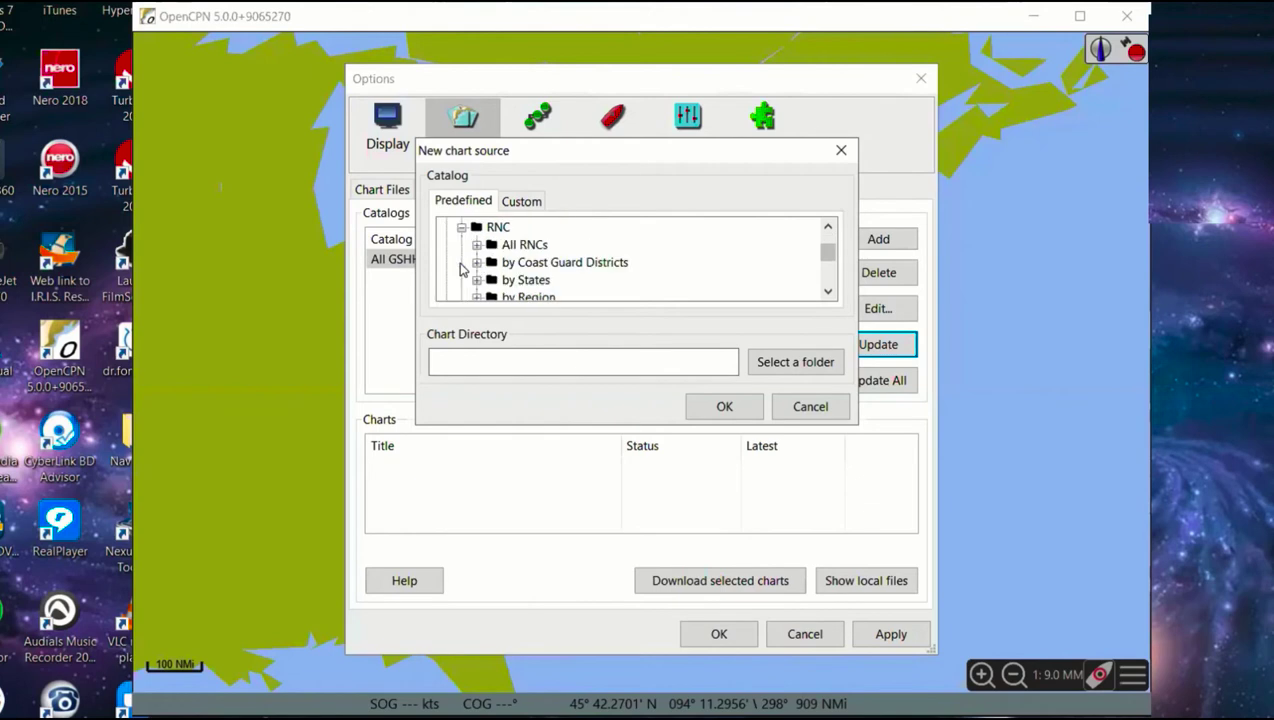
pyautogui.scroll(-1, 615, 245)
pyautogui.scroll(1, 617, 245)
pyautogui.click(477, 262)
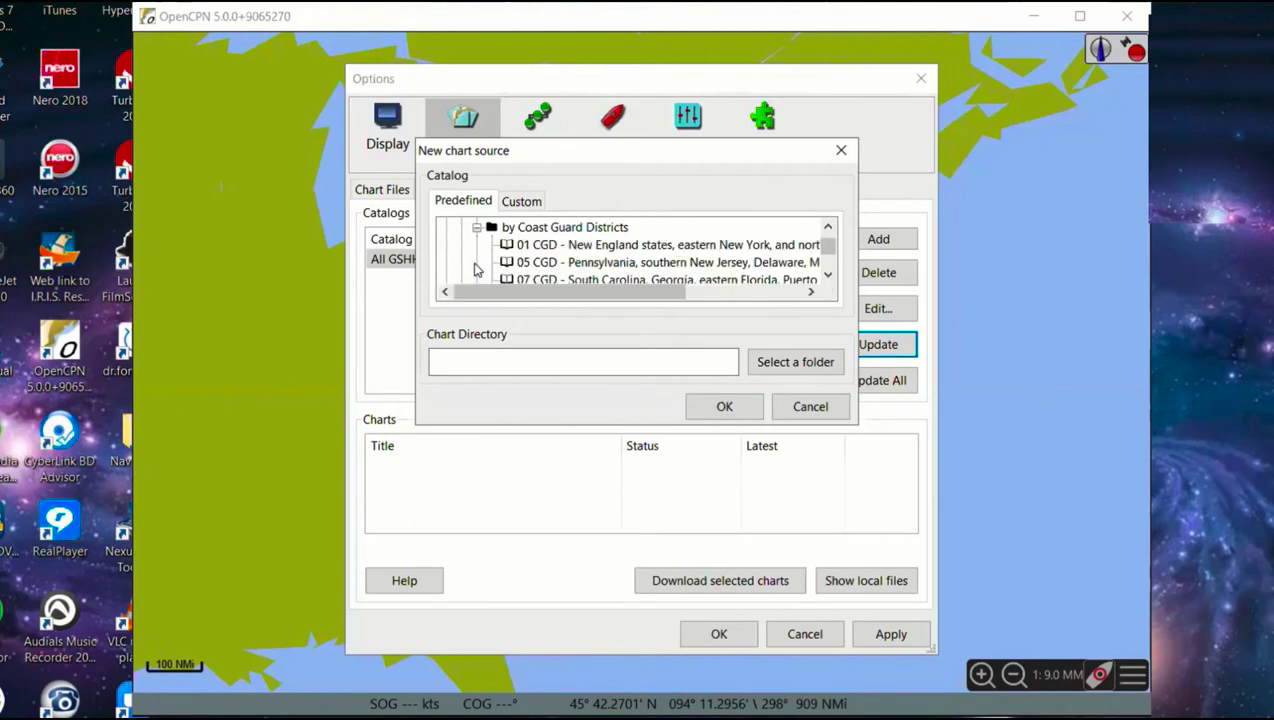
pyautogui.scroll(-1, 538, 262)
pyautogui.scroll(-1, 538, 262)
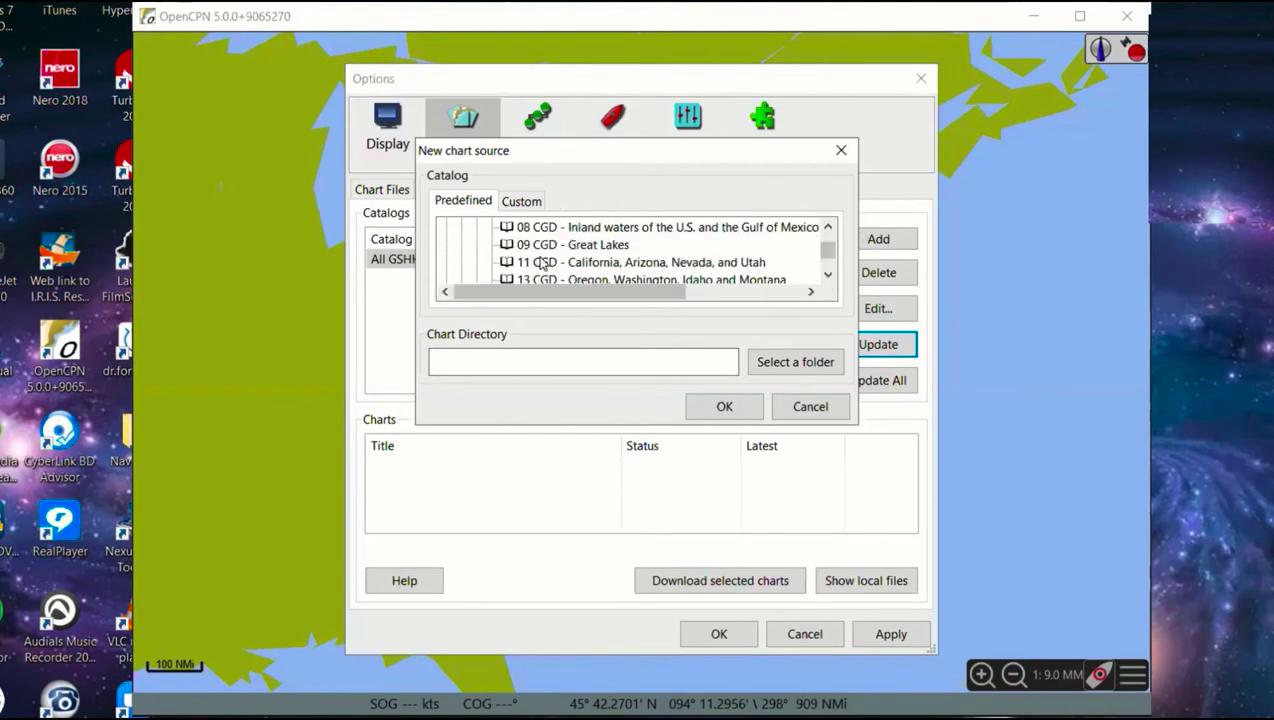
pyautogui.scroll(-1, 538, 262)
pyautogui.scroll(3, 538, 262)
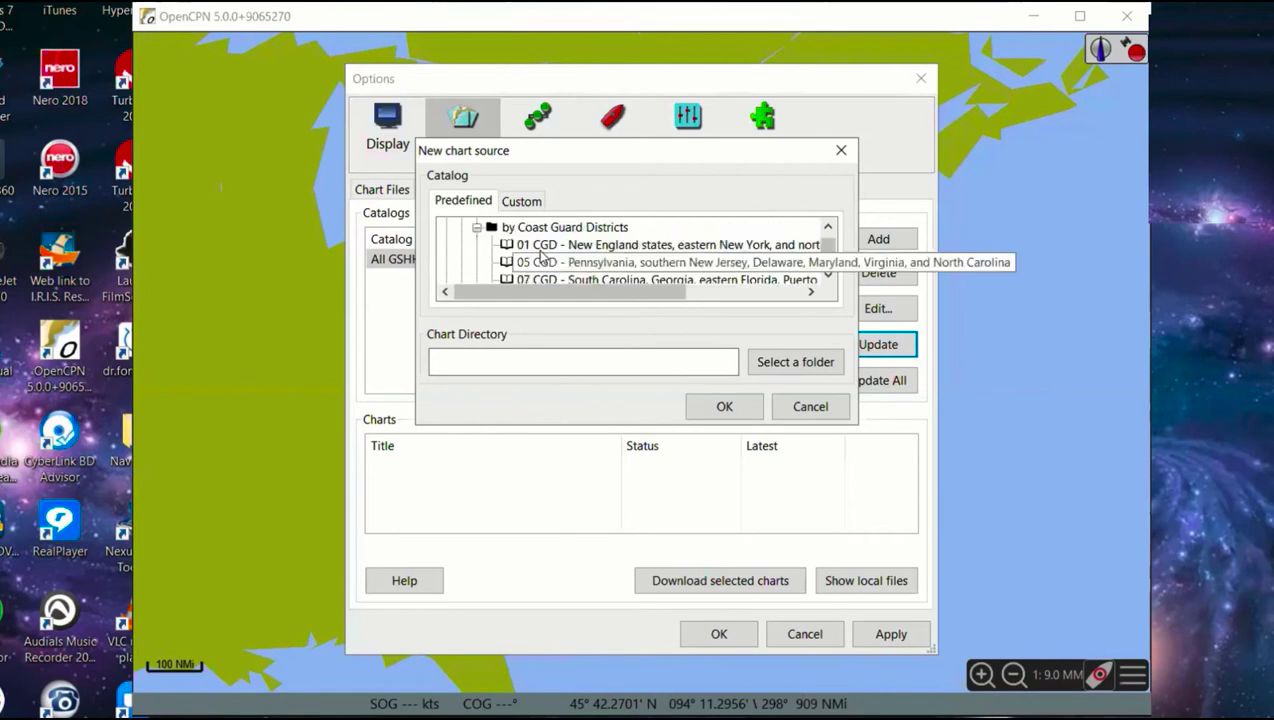
pyautogui.click(477, 227)
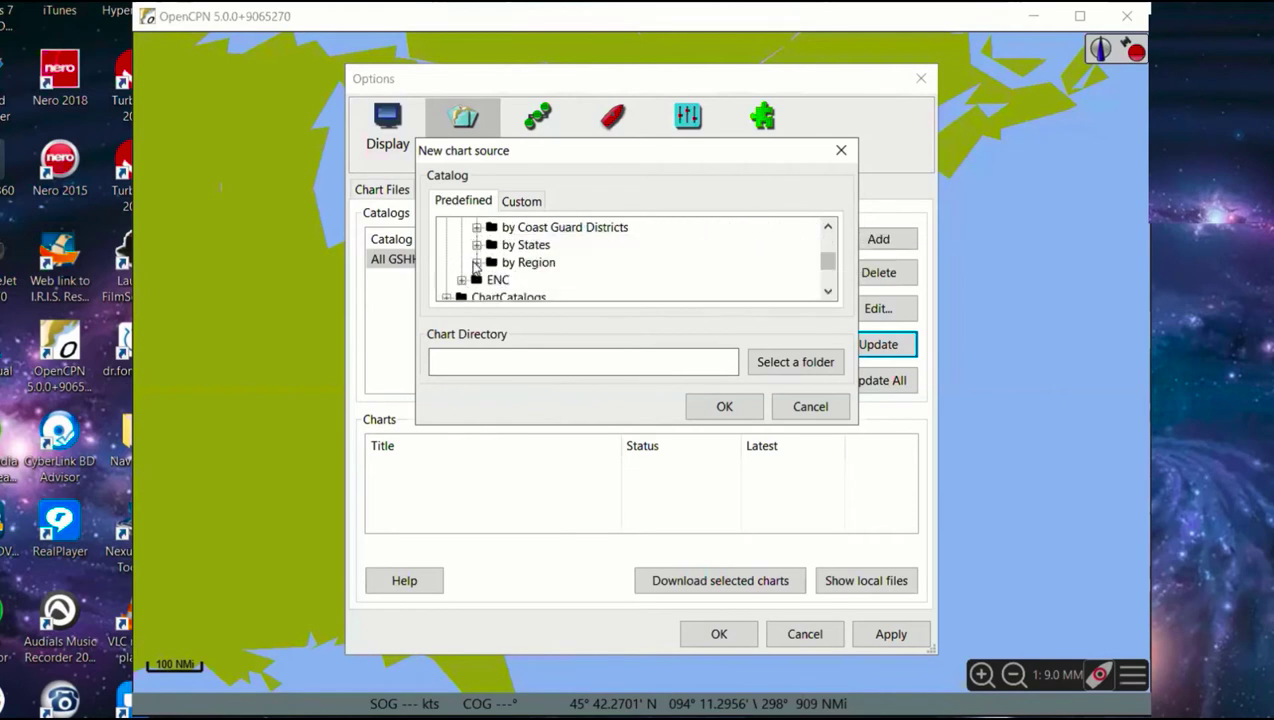
# - Look through the RNC catalogs grouped by Region
pyautogui.click(476, 262)
pyautogui.scroll(-2, 547, 266)
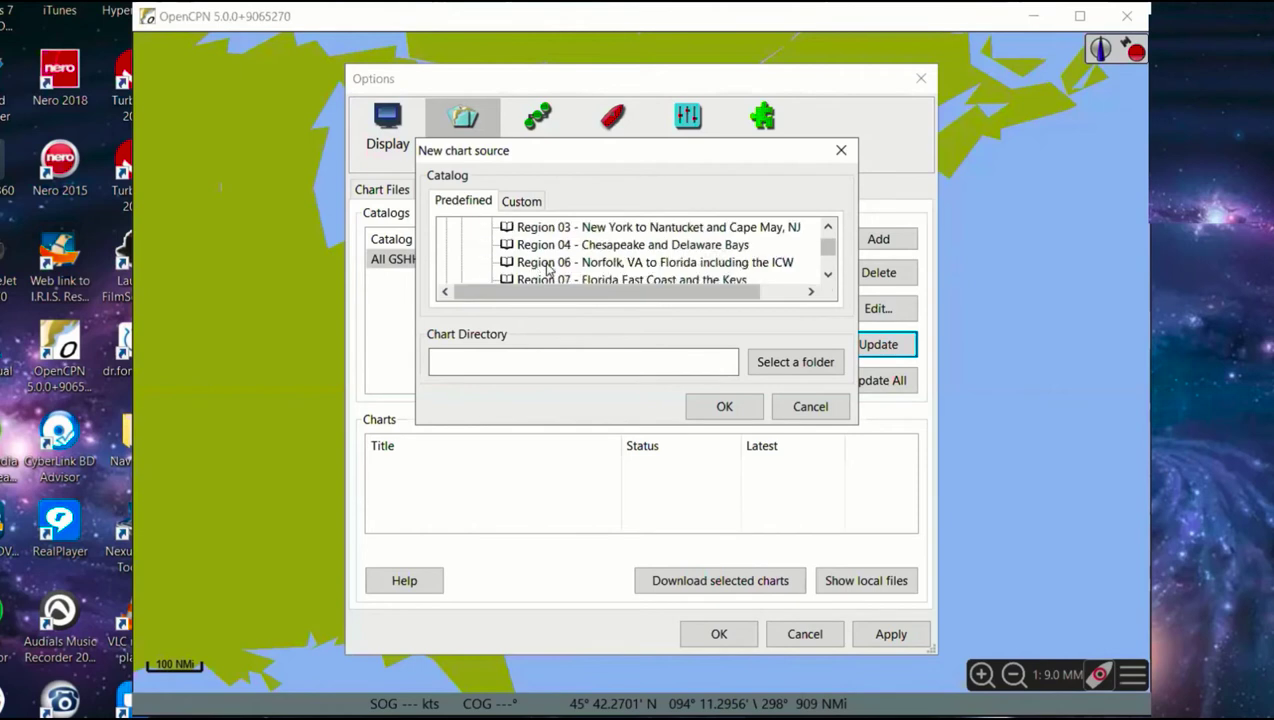
pyautogui.scroll(2, 545, 268)
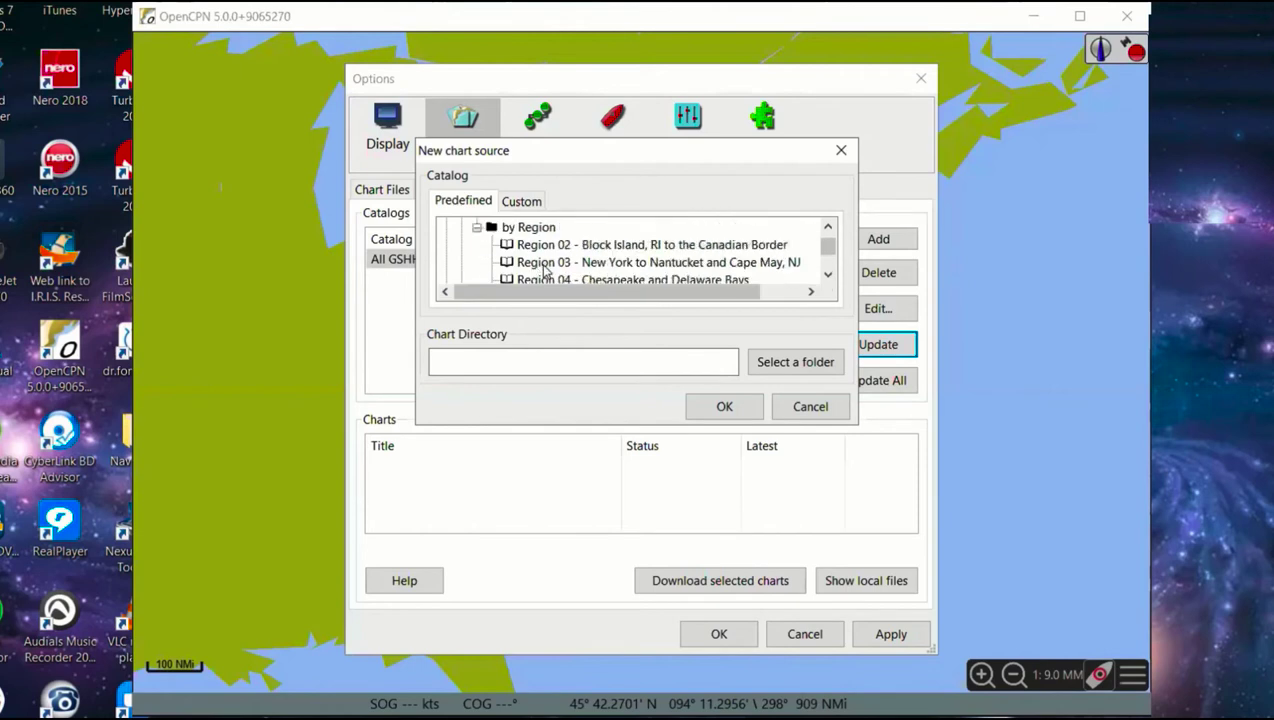
pyautogui.click(477, 227)
pyautogui.scroll(1, 540, 259)
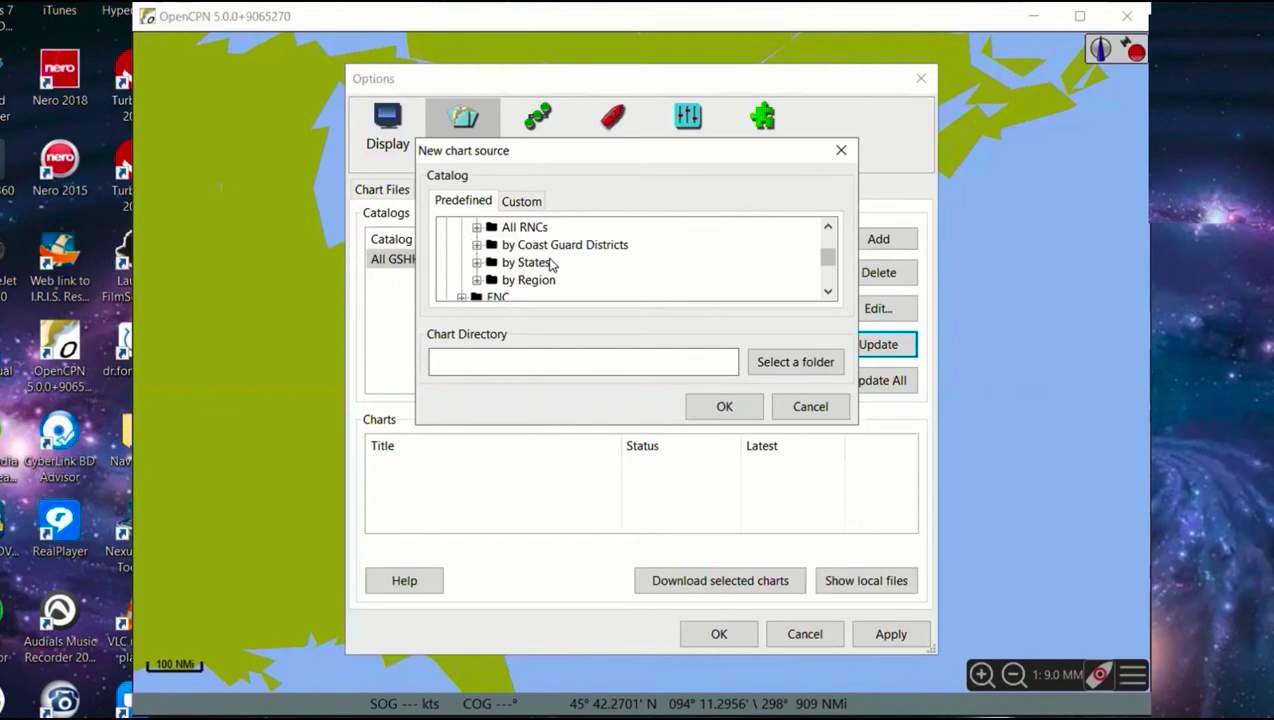
# - Add the MD - Maryland catalog from the RNC charts by States, keeping its default RNC\US_MD chart directory
pyautogui.click(477, 262)
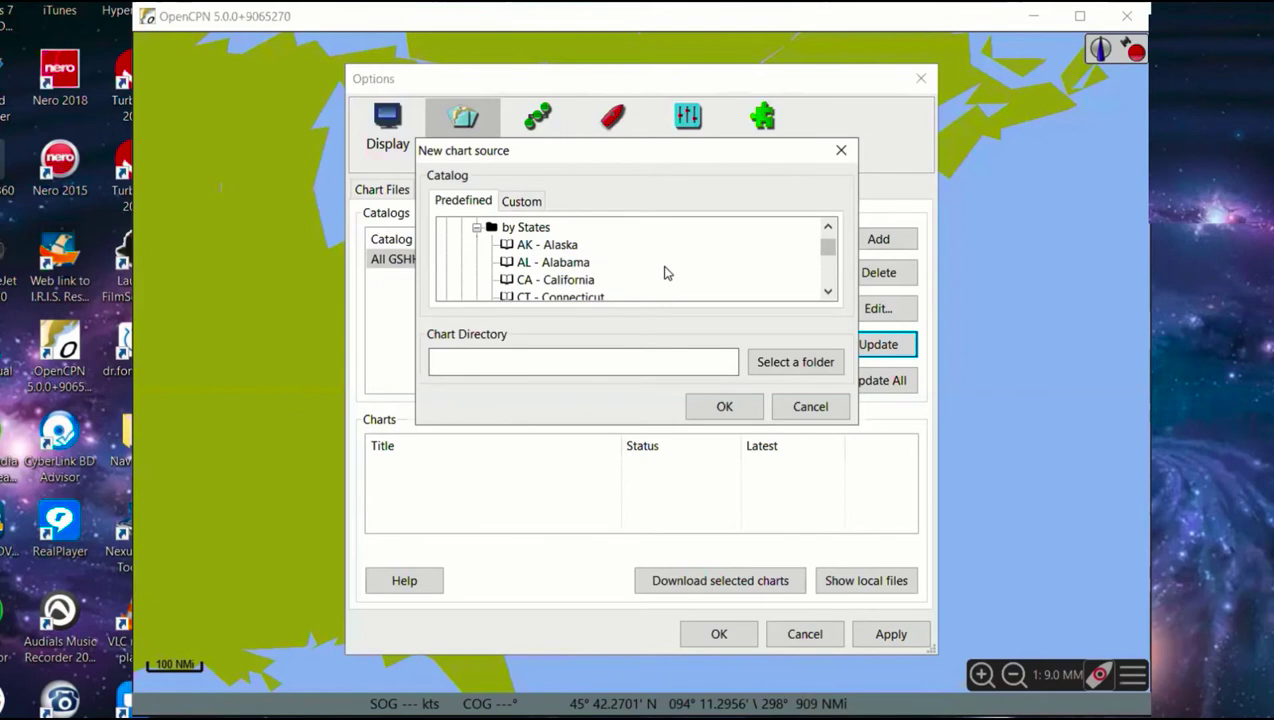
pyautogui.scroll(-1, 667, 273)
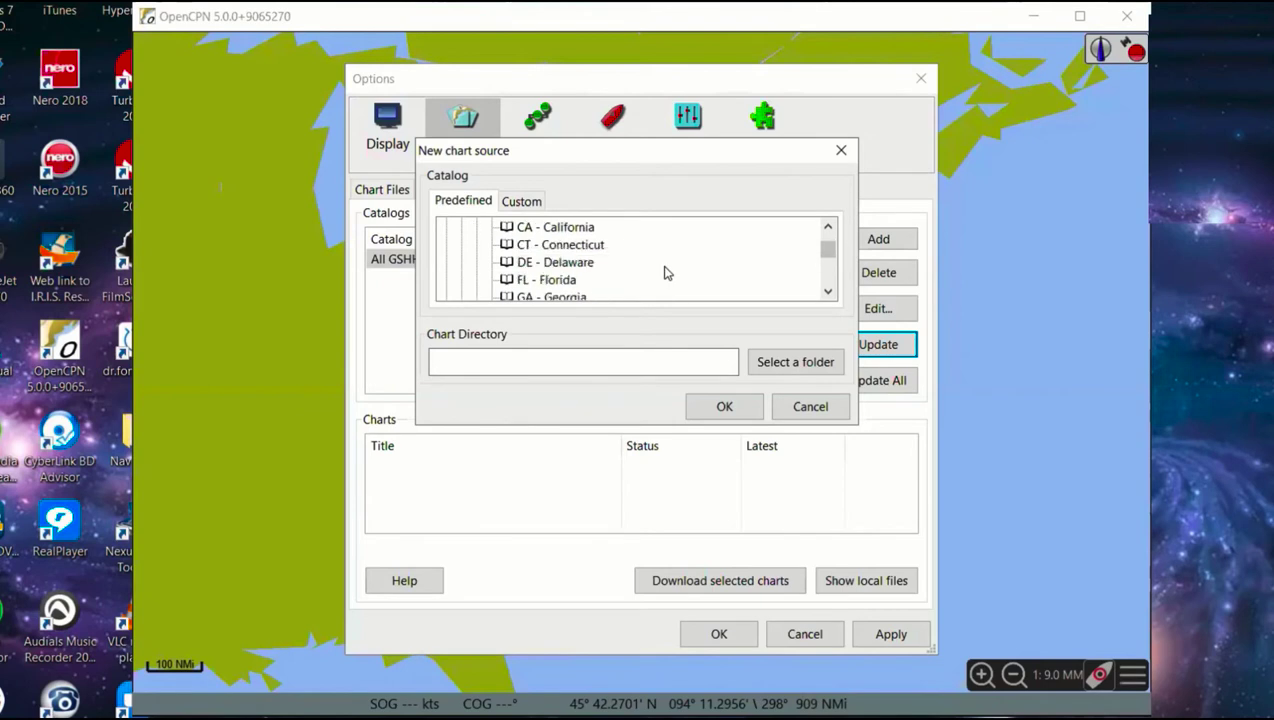
pyautogui.scroll(-1, 667, 273)
pyautogui.scroll(-1, 667, 273)
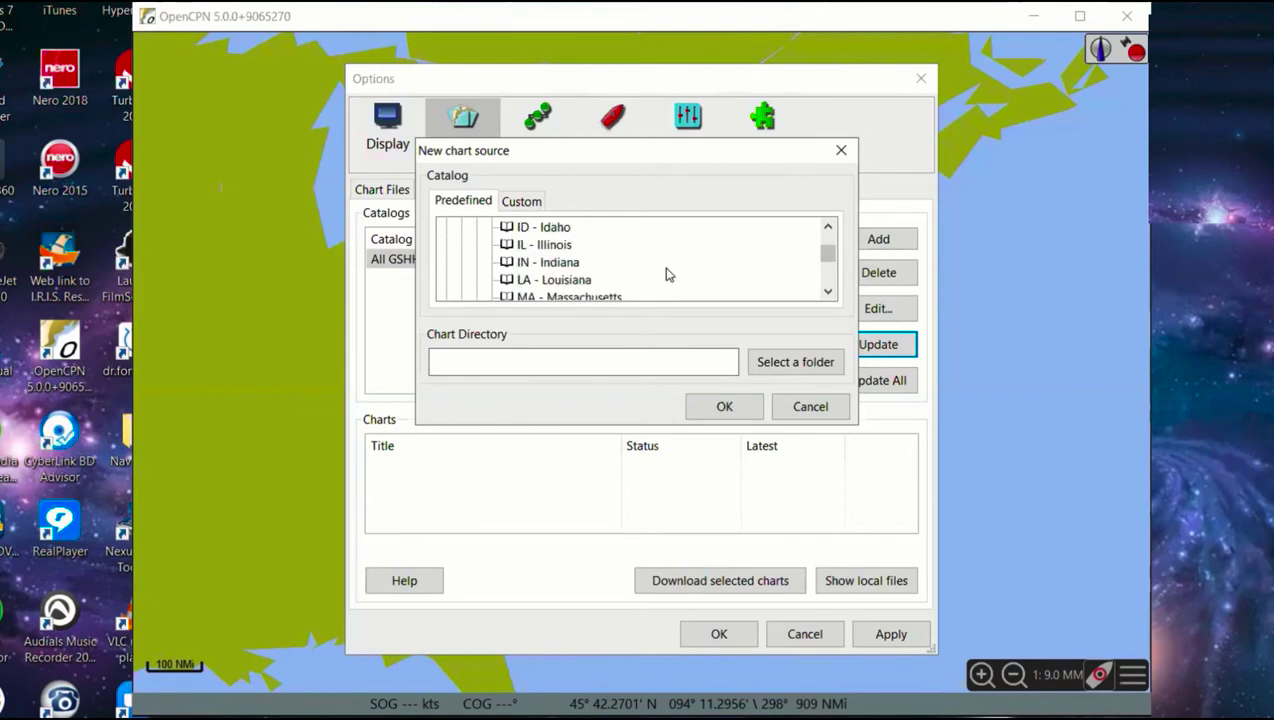
pyautogui.scroll(-1, 667, 276)
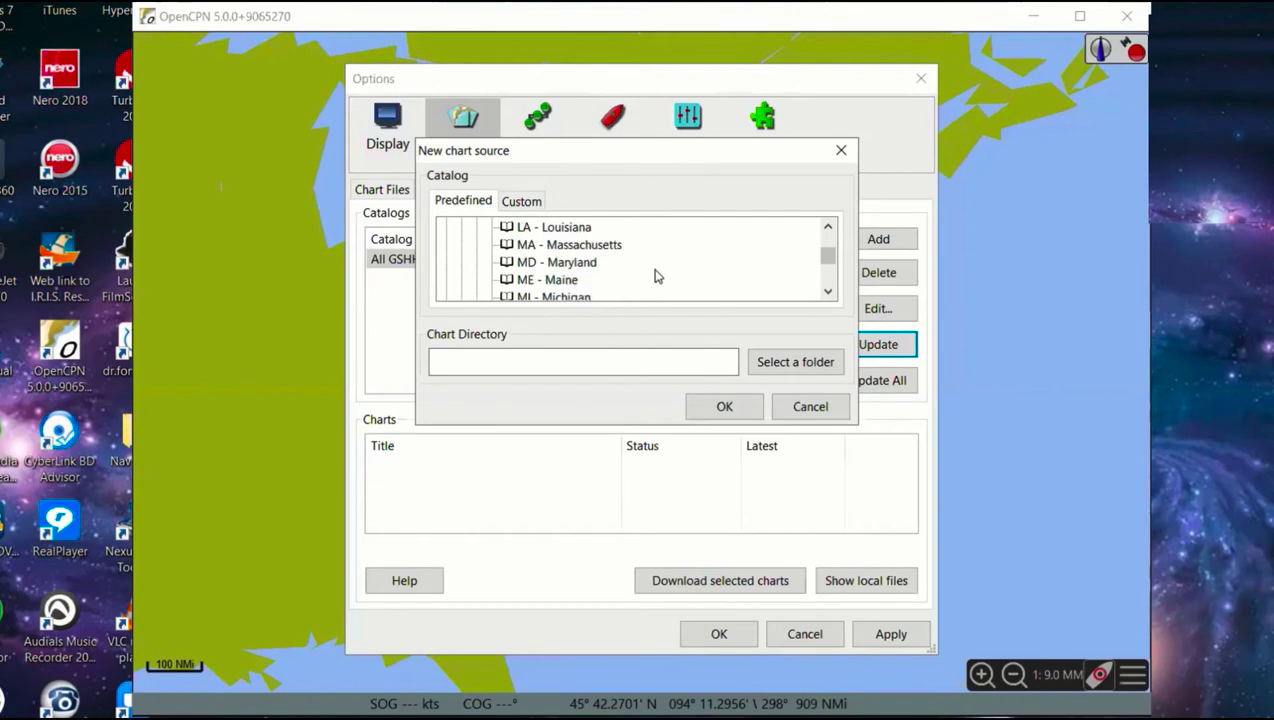
pyautogui.click(556, 263)
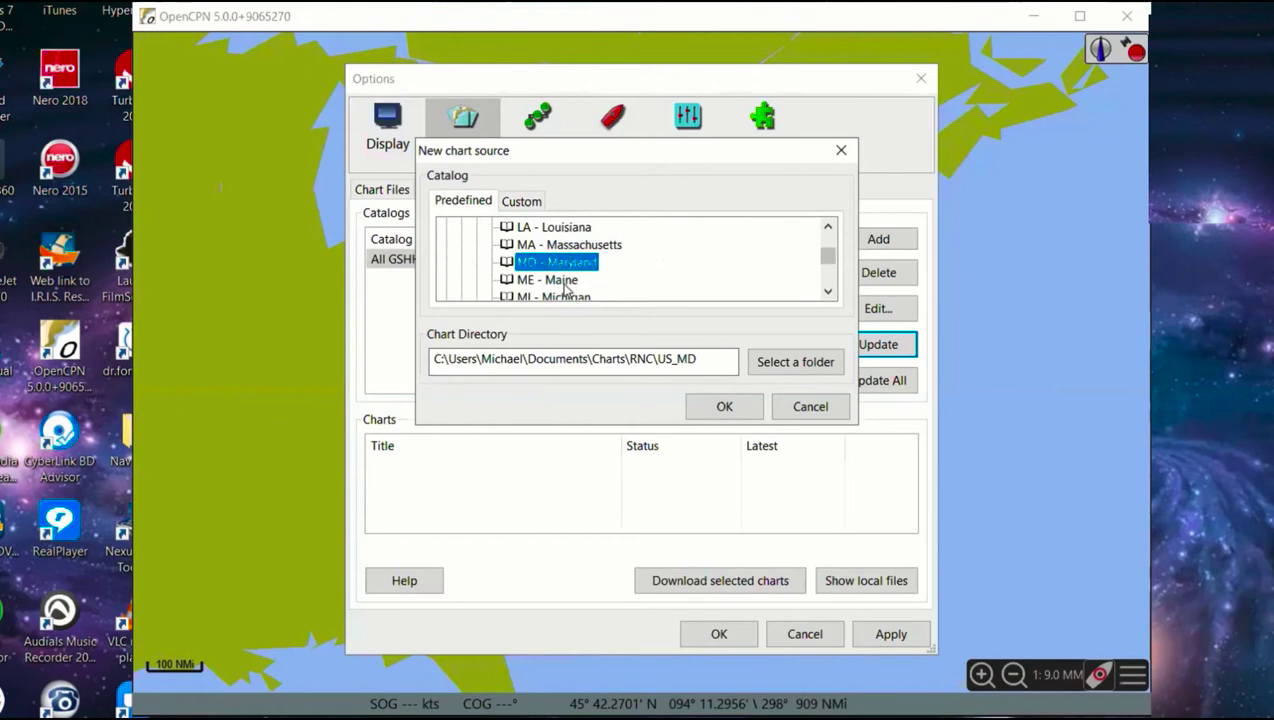
pyautogui.click(432, 368)
pyautogui.click(721, 409)
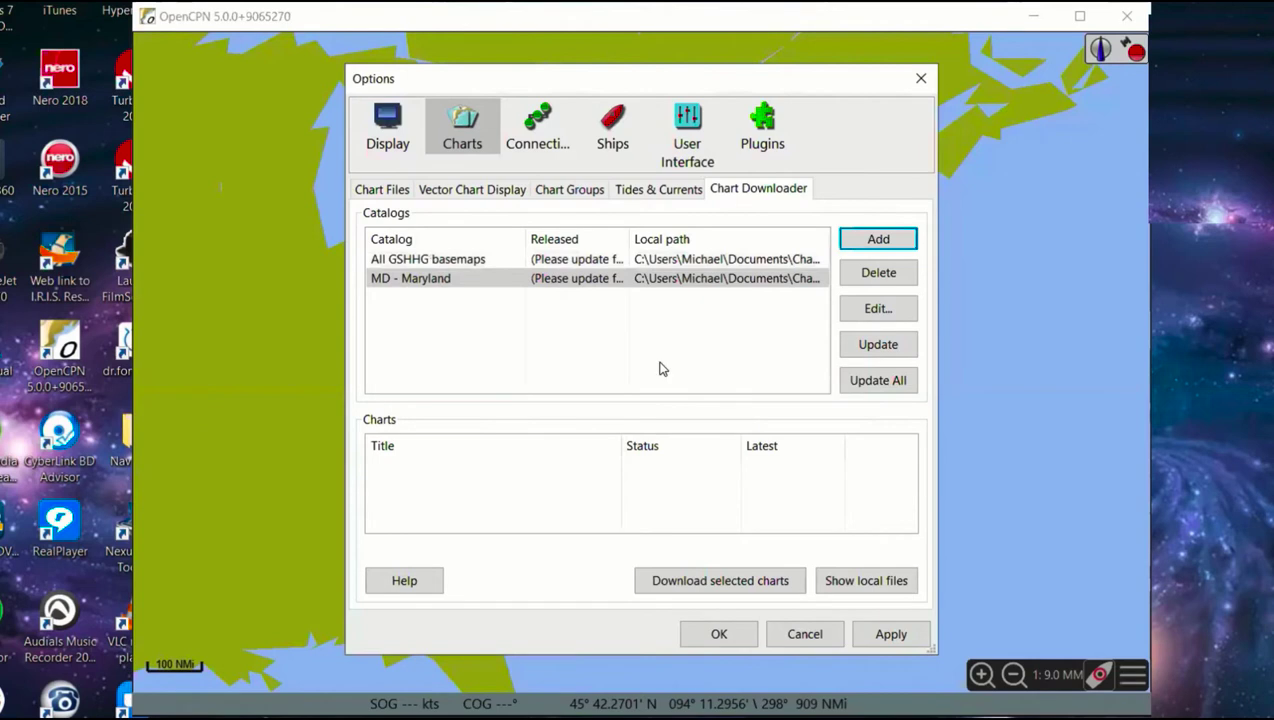
pyautogui.click(434, 280)
# - Add the predefined VA - Virginia catalog from the USA - NOAA & Inland RNC charts by States
pyautogui.click(878, 243)
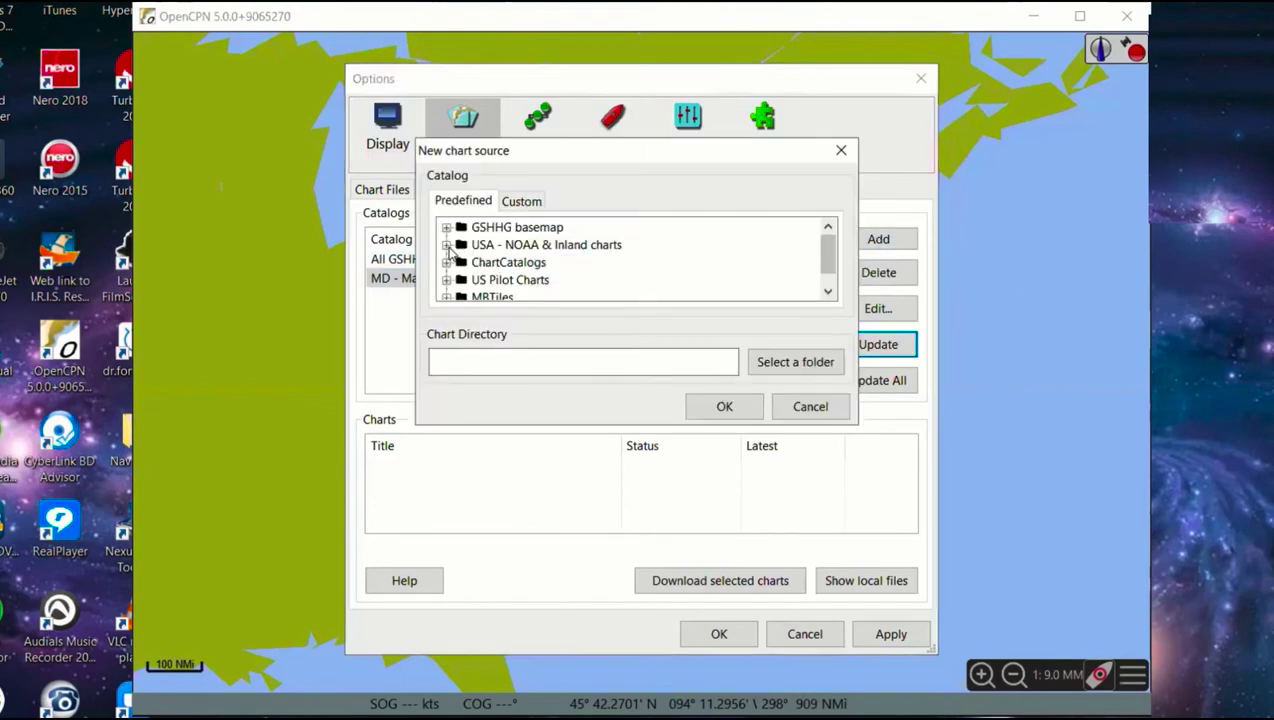
pyautogui.click(447, 245)
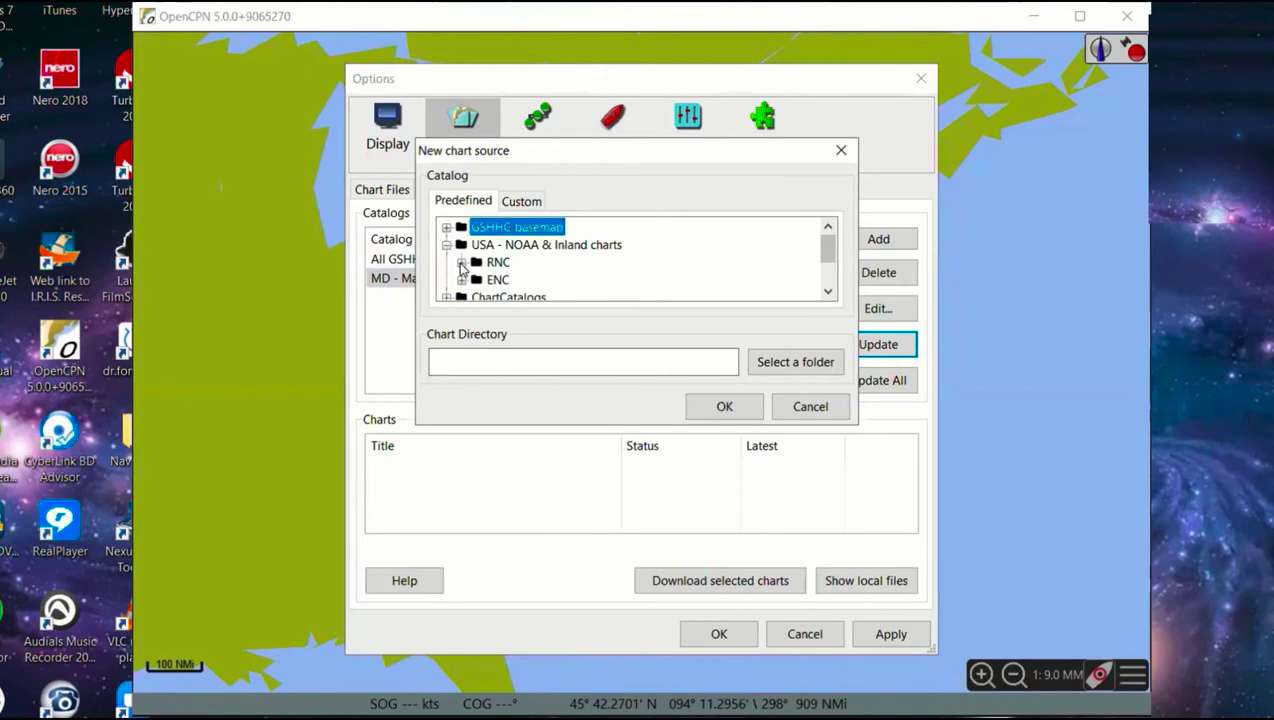
pyautogui.click(461, 262)
pyautogui.click(477, 283)
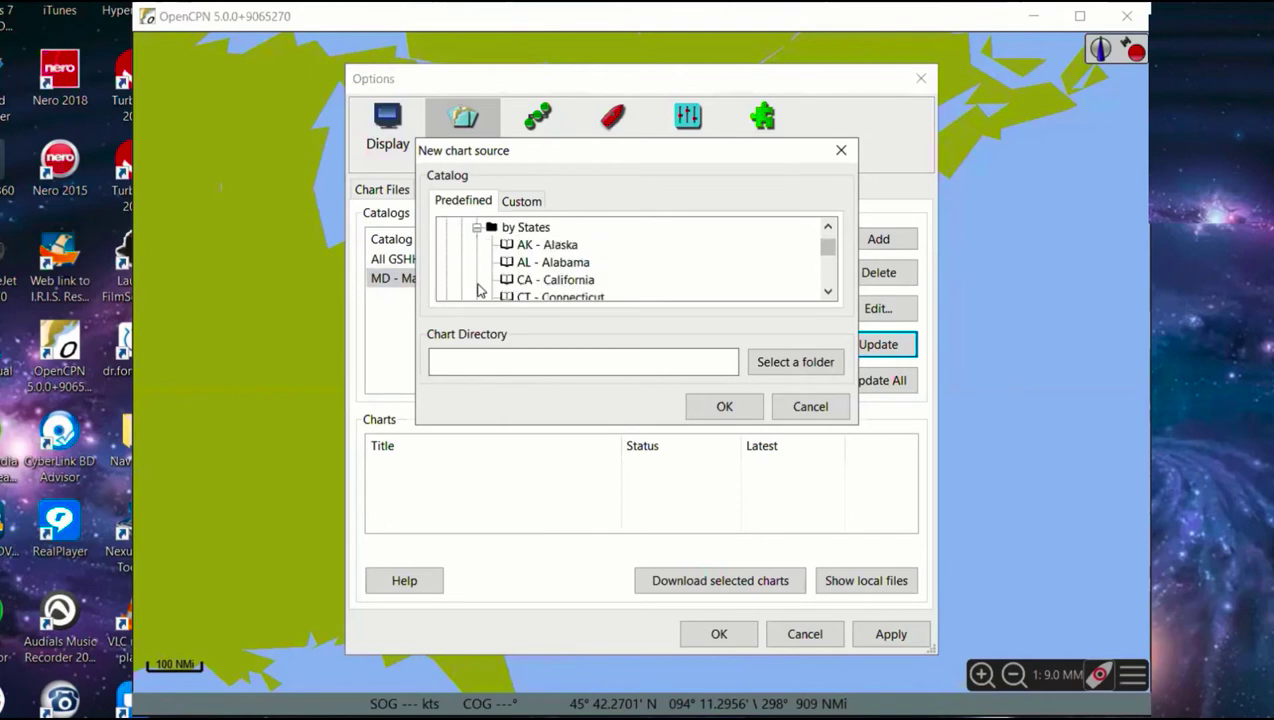
pyautogui.scroll(-6, 551, 283)
pyautogui.scroll(-5, 551, 283)
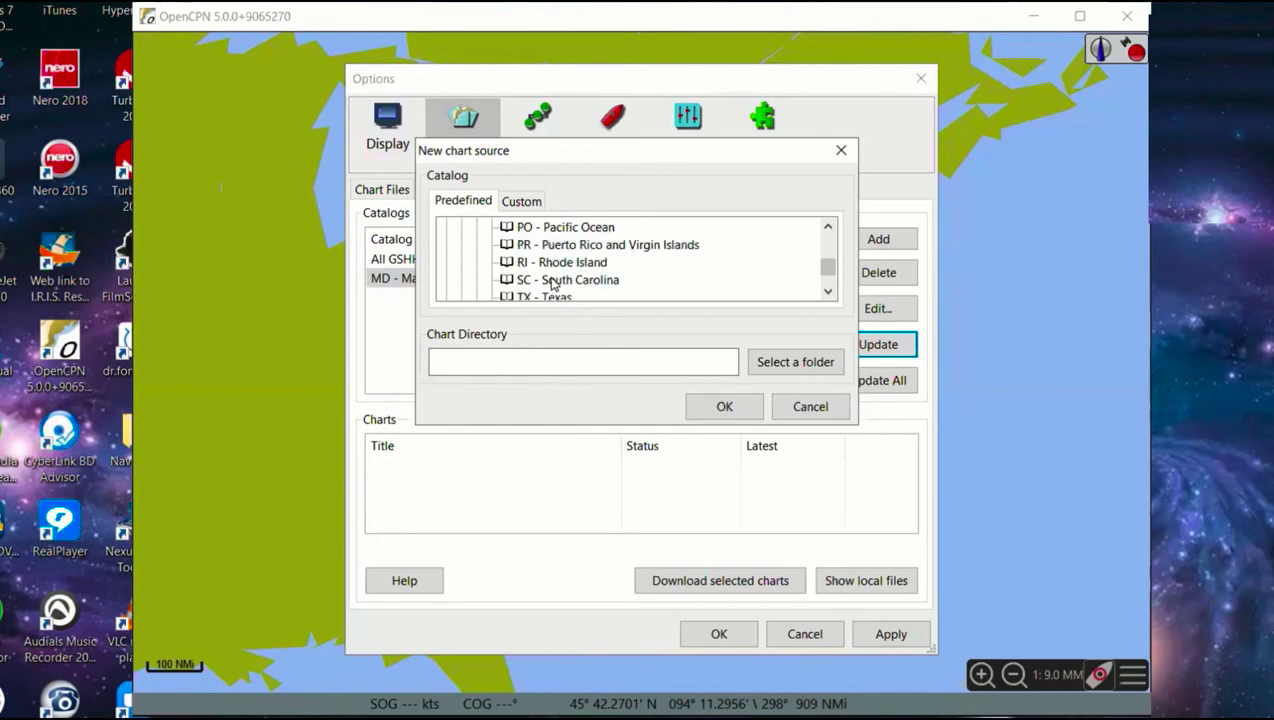
pyautogui.scroll(-1, 551, 283)
pyautogui.click(549, 263)
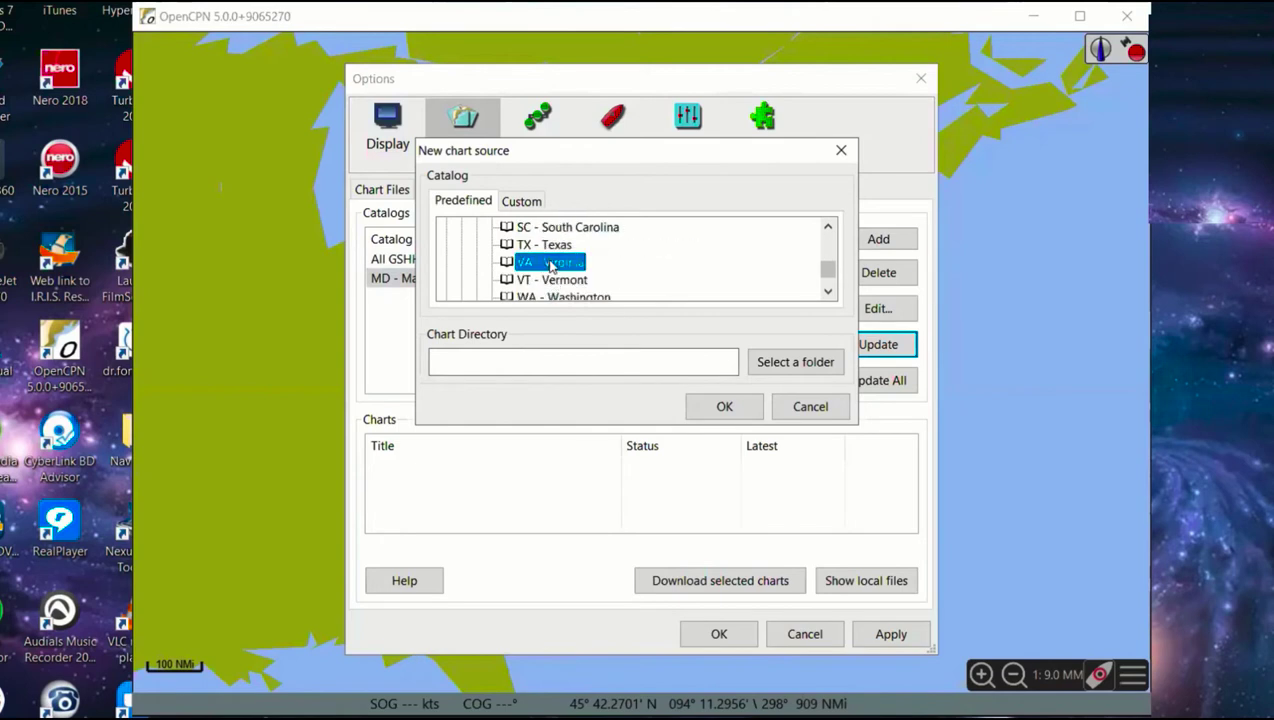
pyautogui.click(729, 408)
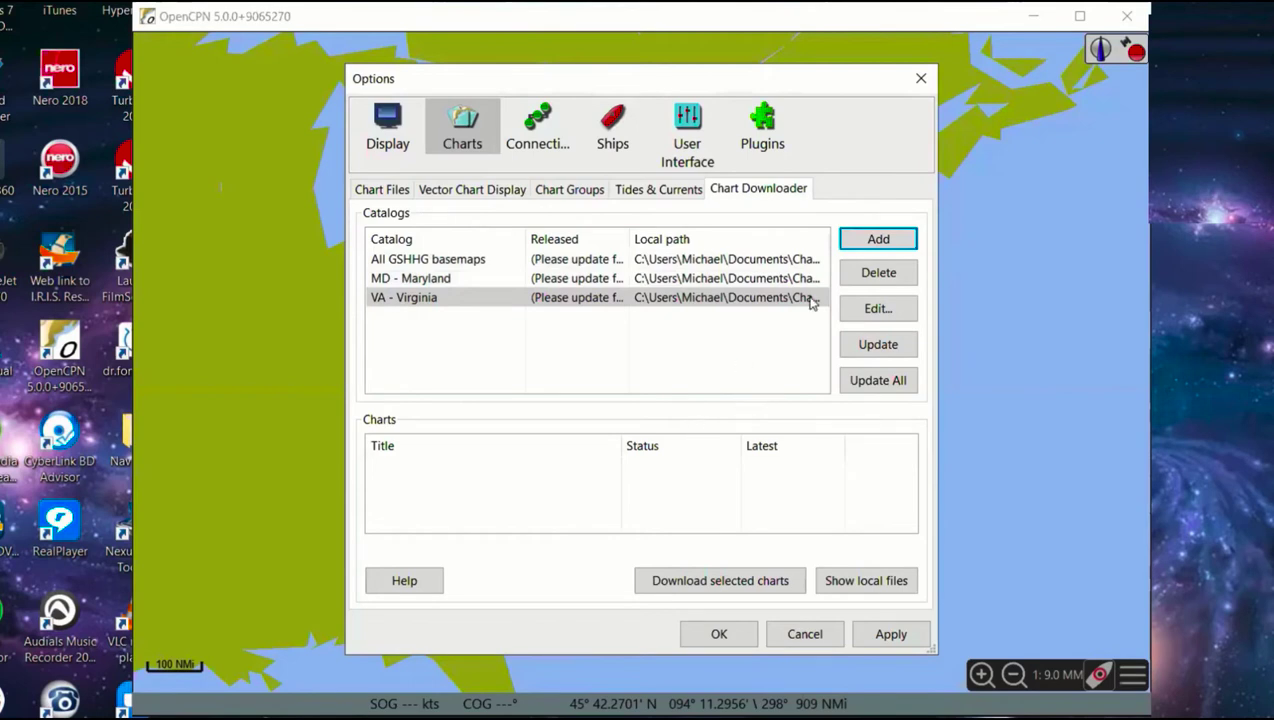
# - Add the MD - Maryland catalog from the NOAA ENC charts by States, keeping its default ENC\US_MD chart directory
pyautogui.click(877, 241)
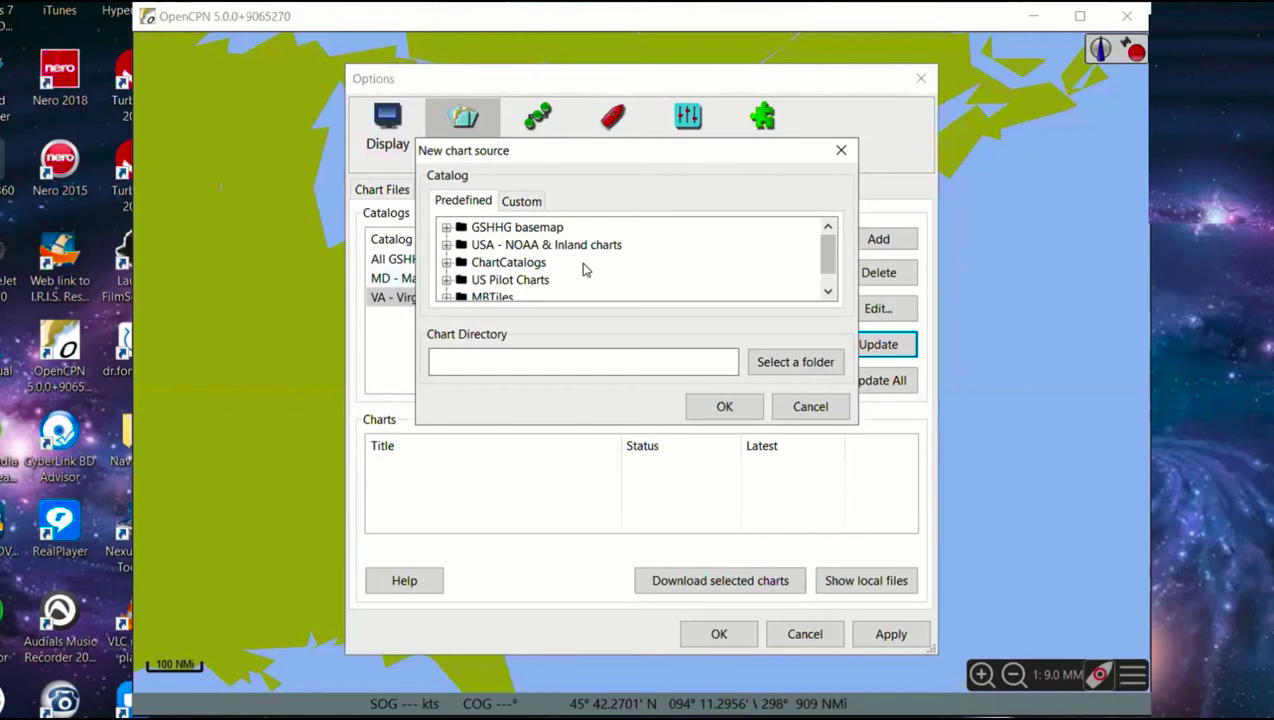
pyautogui.click(447, 245)
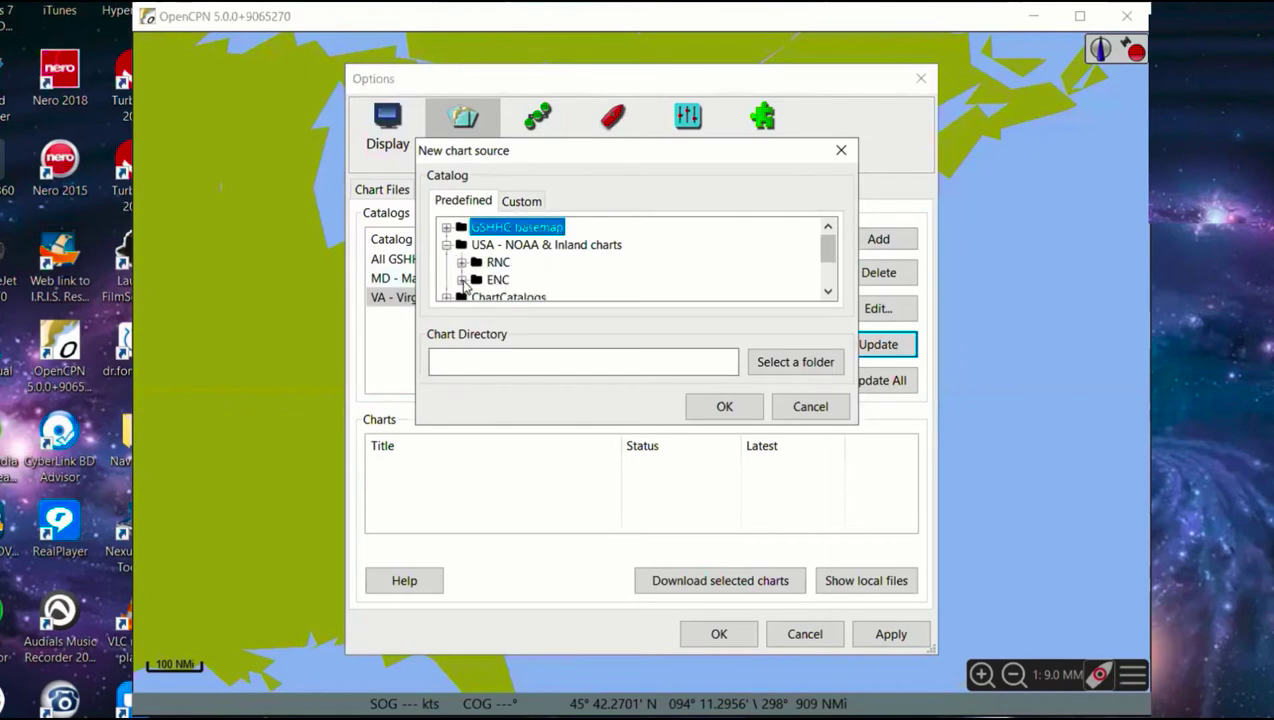
pyautogui.click(461, 280)
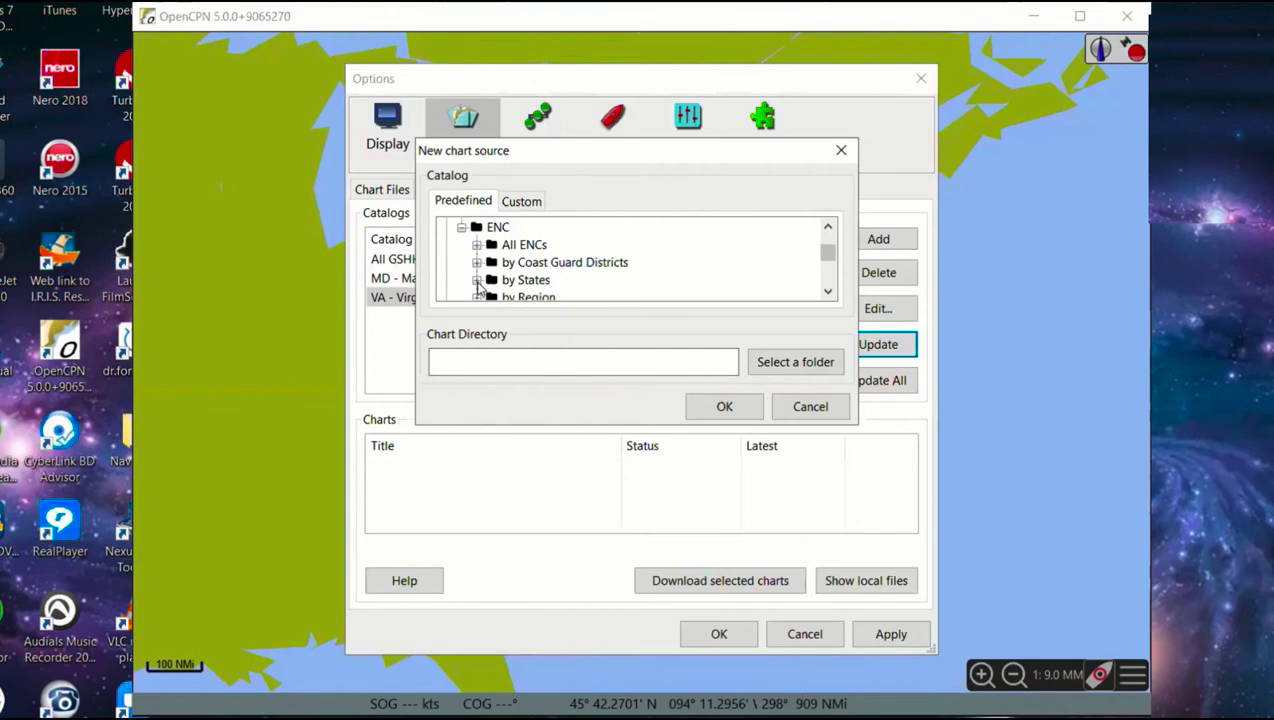
pyautogui.click(477, 281)
pyautogui.scroll(-3, 583, 256)
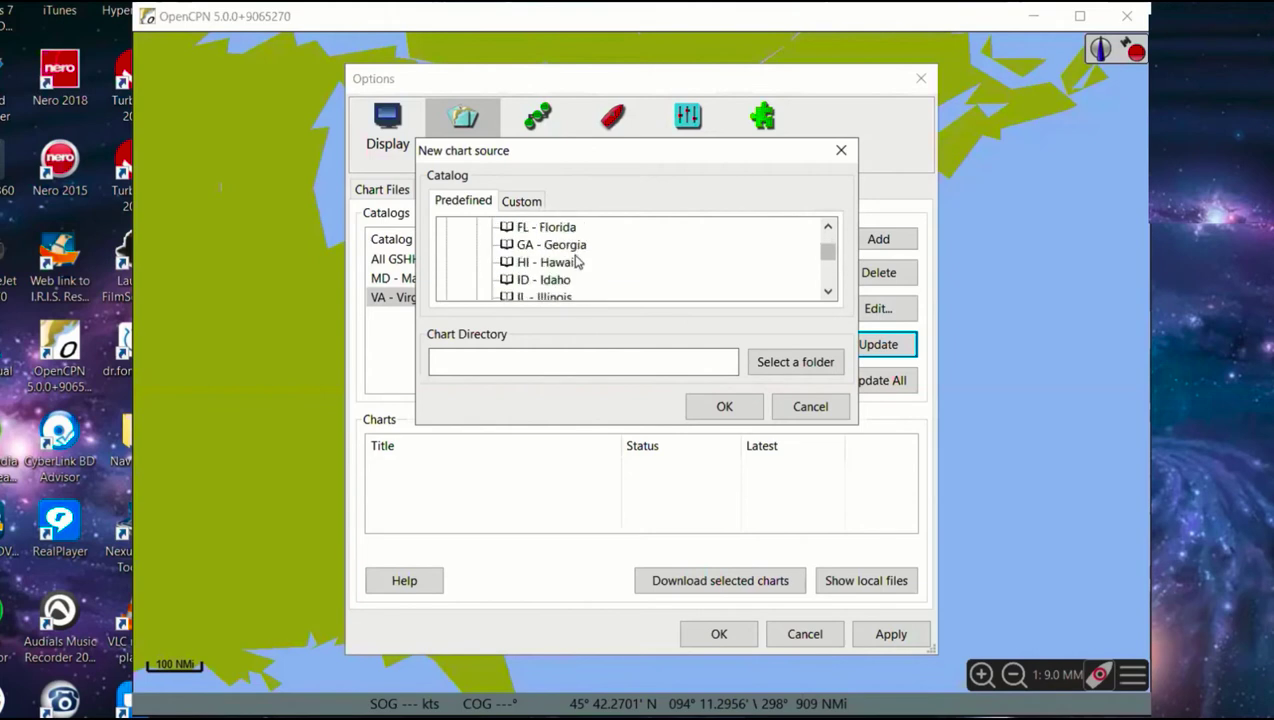
pyautogui.scroll(-1, 577, 263)
pyautogui.scroll(-1, 577, 270)
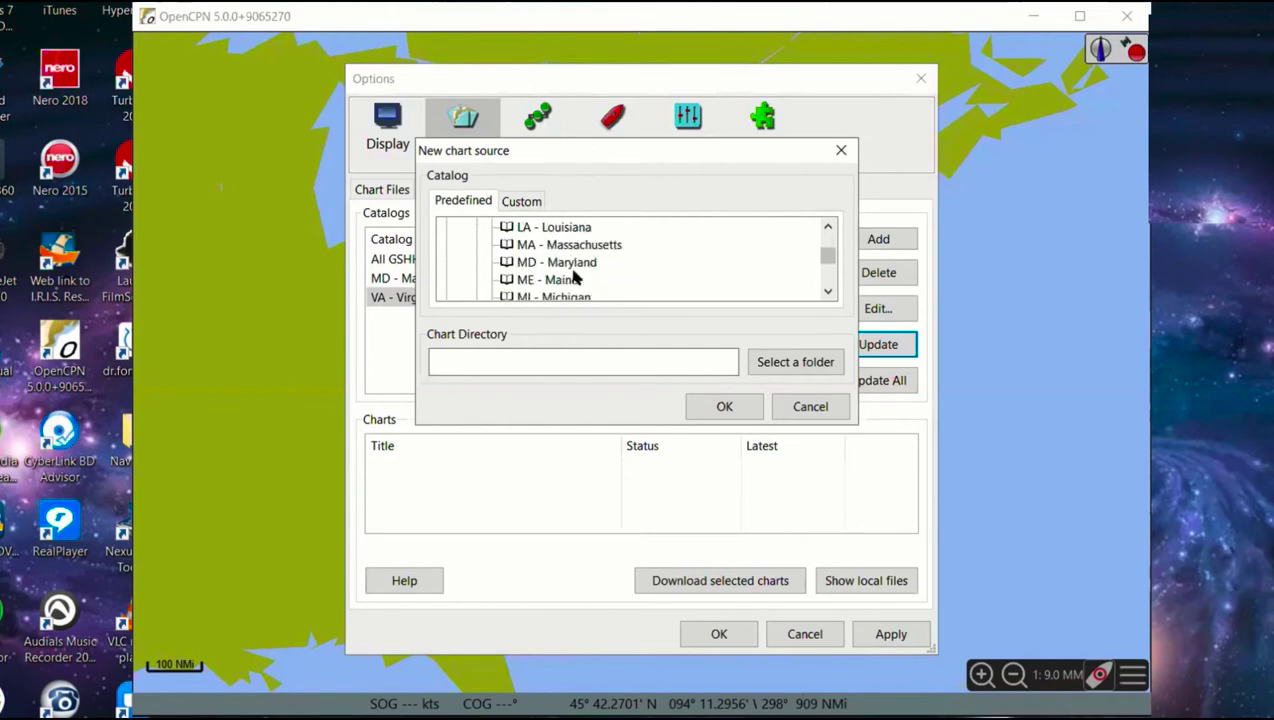
pyautogui.click(573, 266)
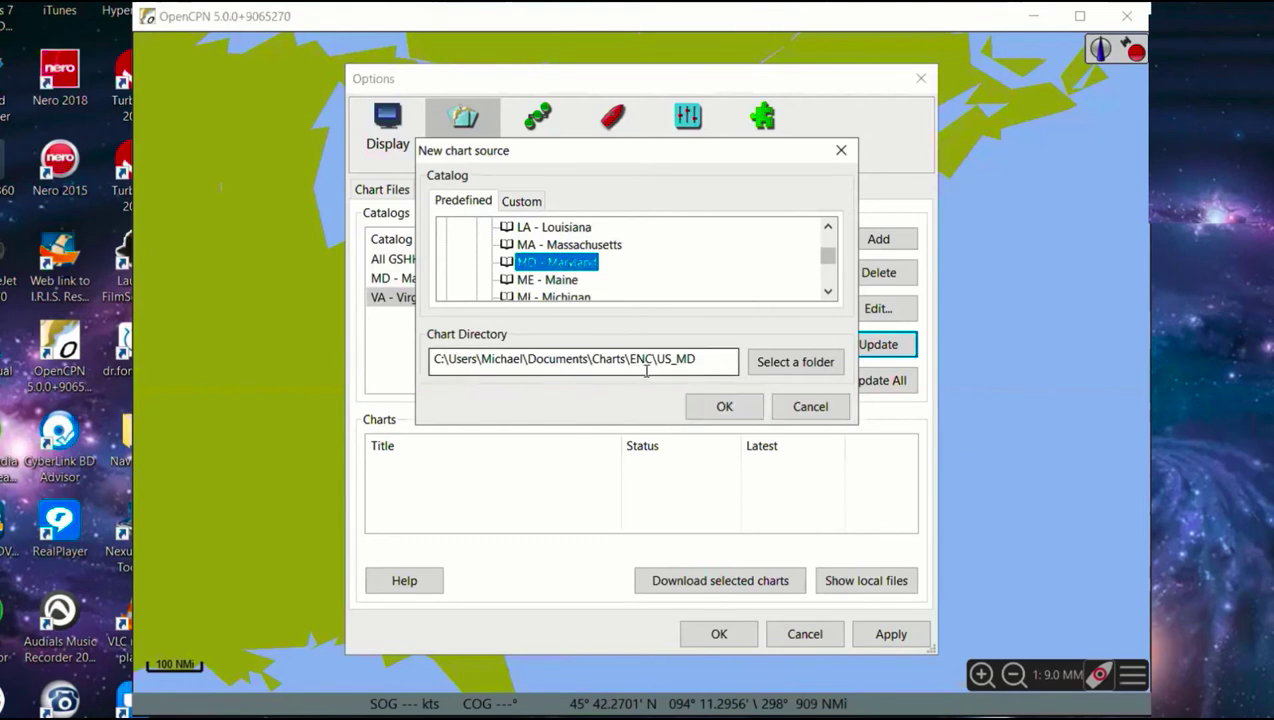
pyautogui.click(724, 408)
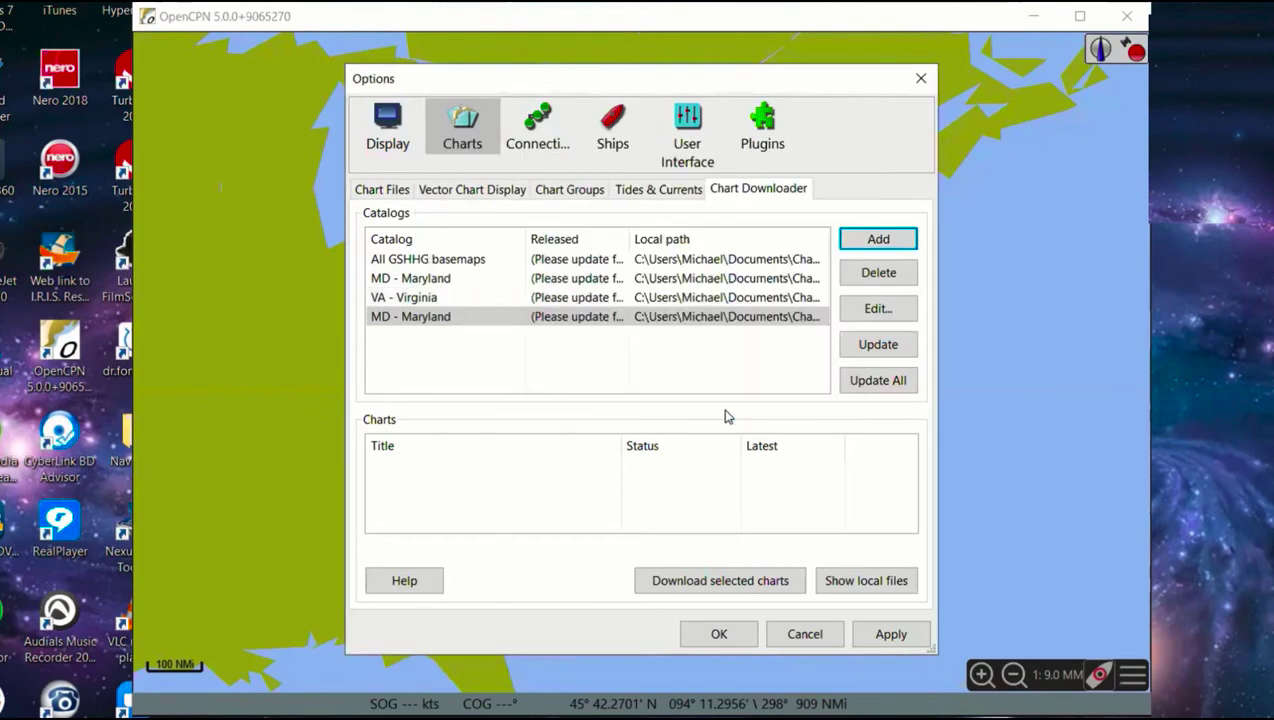
# - Add the predefined VA - Virginia catalog from the USA - NOAA & Inland ENC charts by States
pyautogui.click(866, 241)
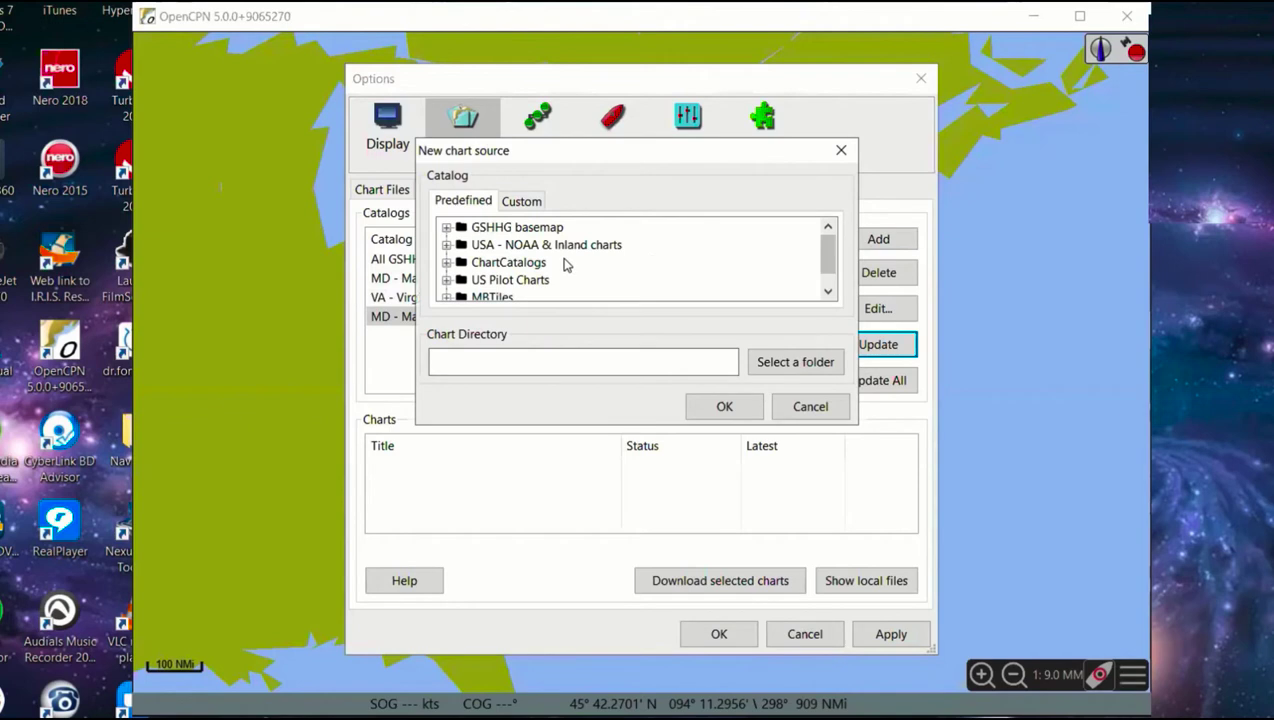
pyautogui.click(447, 245)
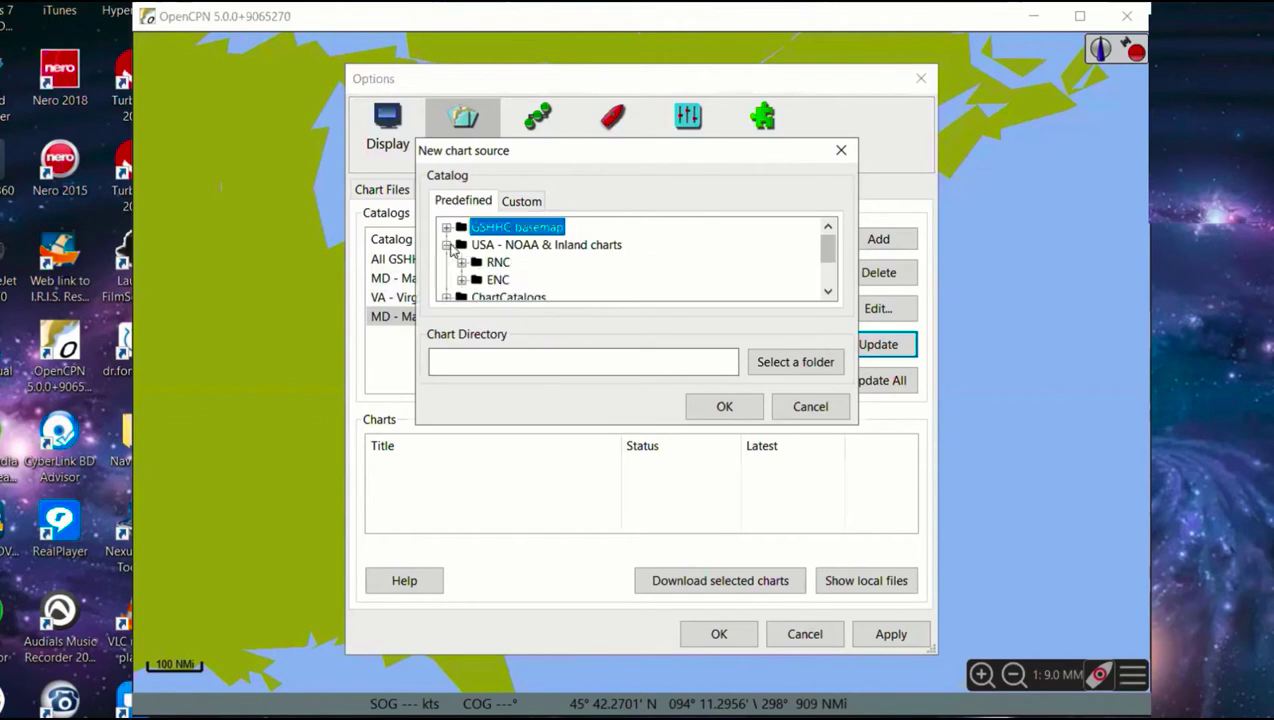
pyautogui.click(461, 279)
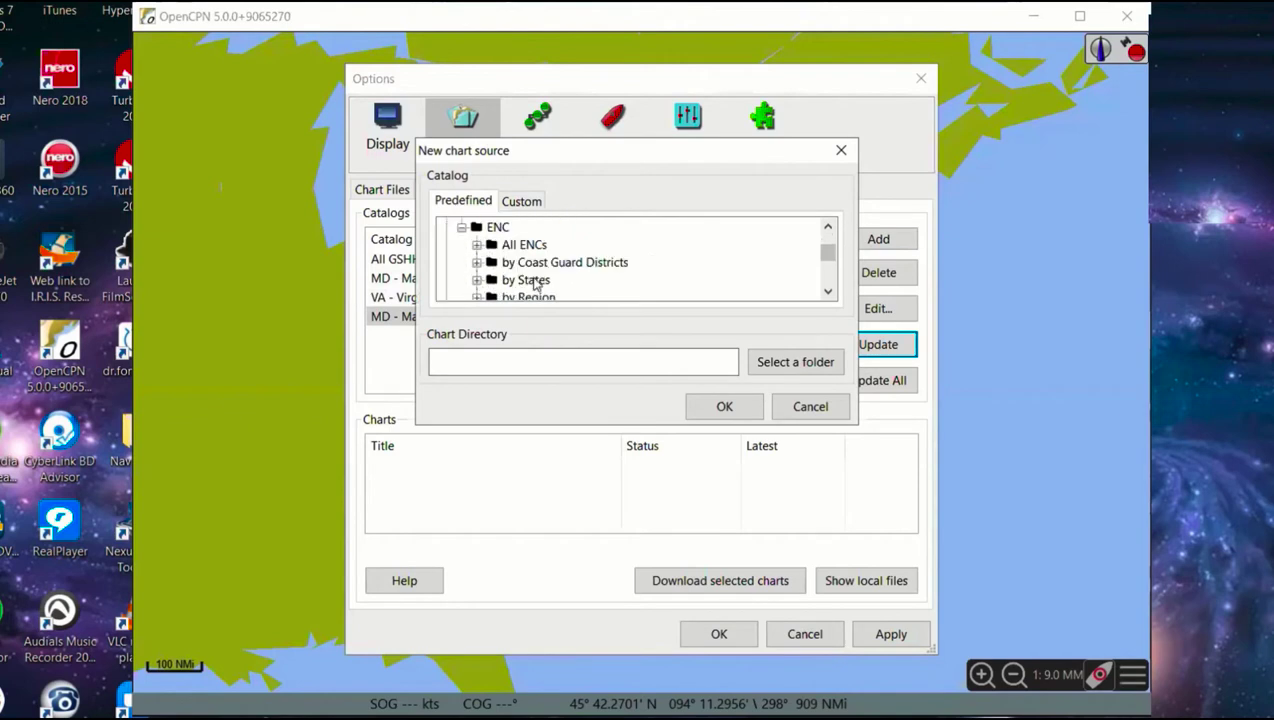
pyautogui.scroll(-2, 563, 282)
pyautogui.scroll(1, 560, 282)
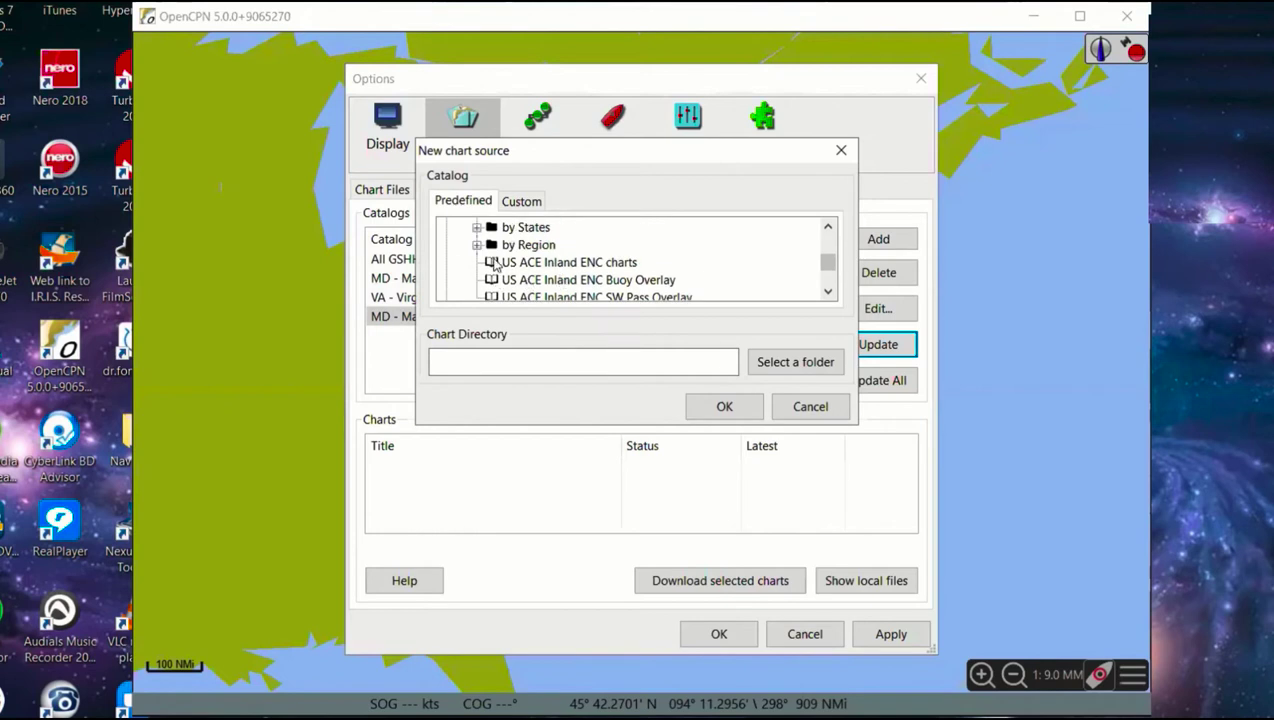
pyautogui.click(478, 228)
pyautogui.scroll(-7, 548, 277)
pyautogui.scroll(-2, 548, 281)
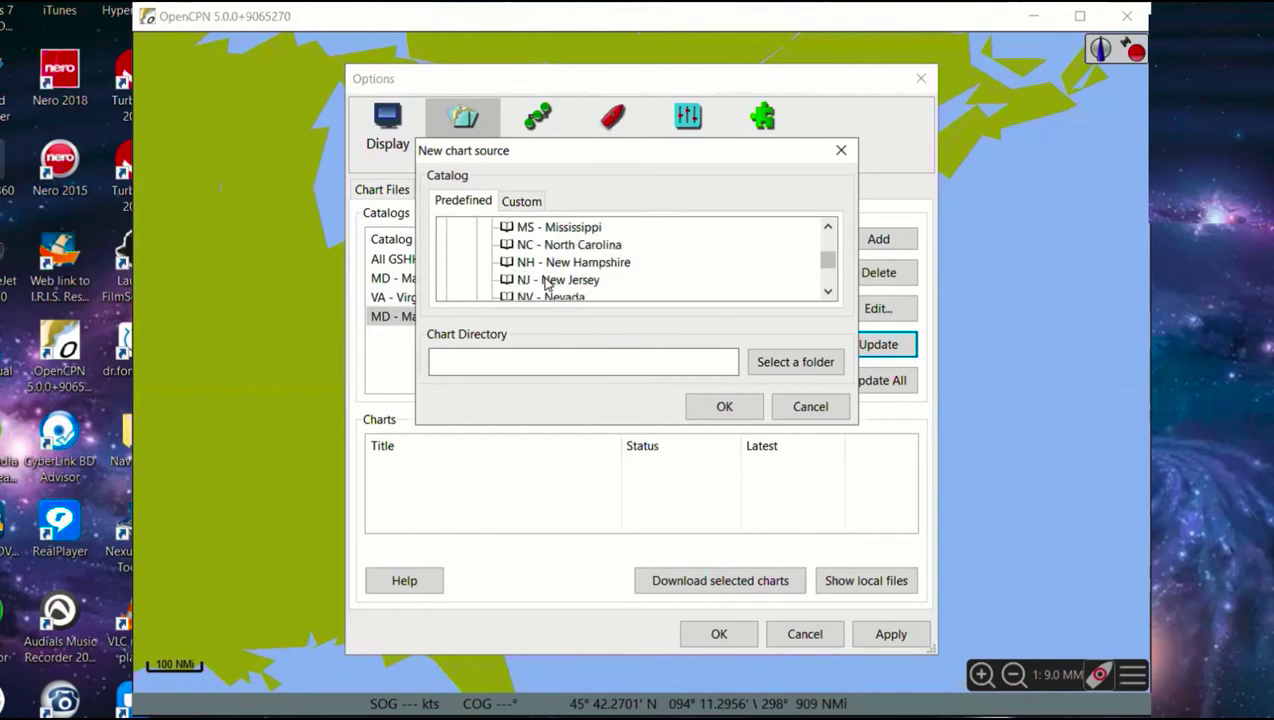
pyautogui.scroll(-1, 546, 285)
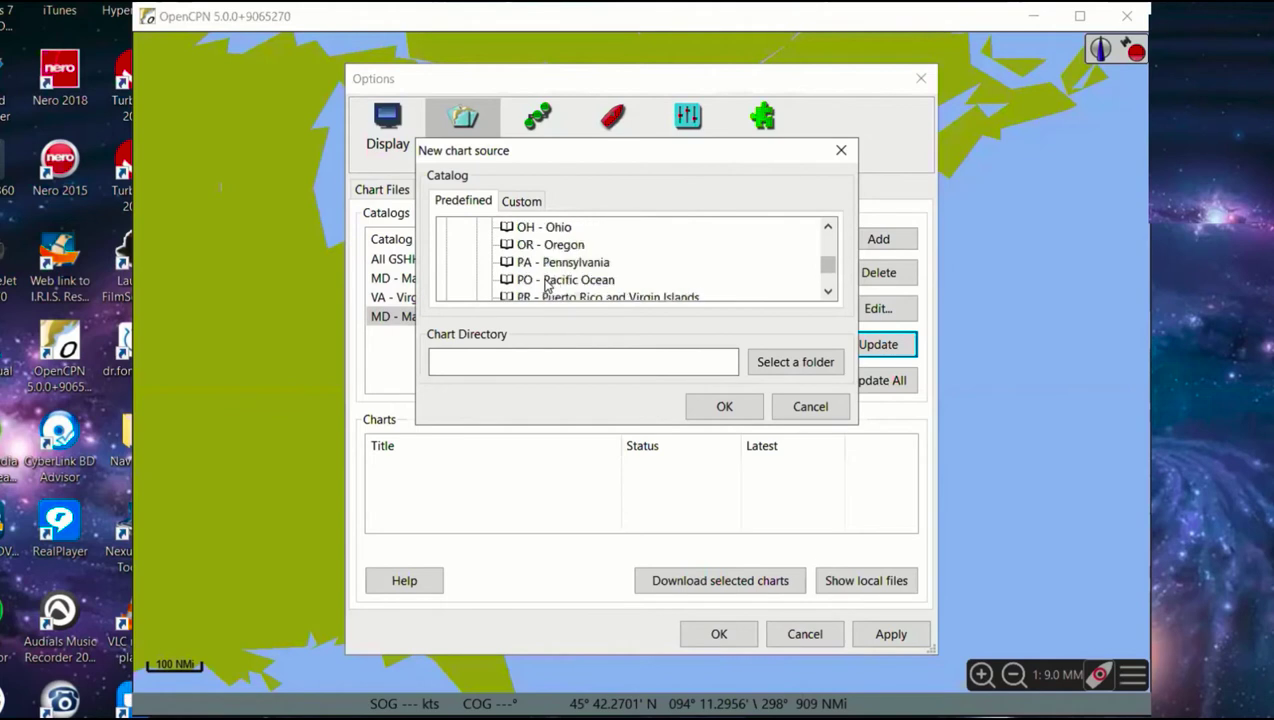
pyautogui.scroll(-2, 548, 286)
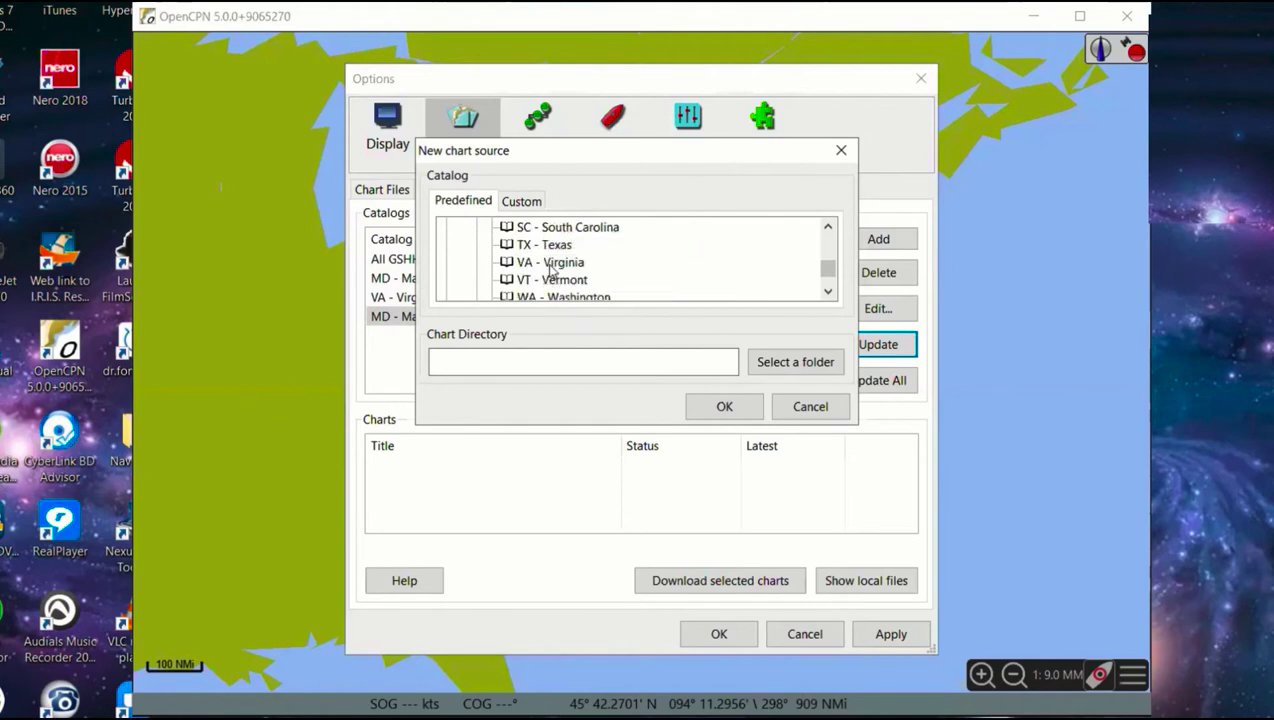
pyautogui.click(550, 262)
pyautogui.click(722, 405)
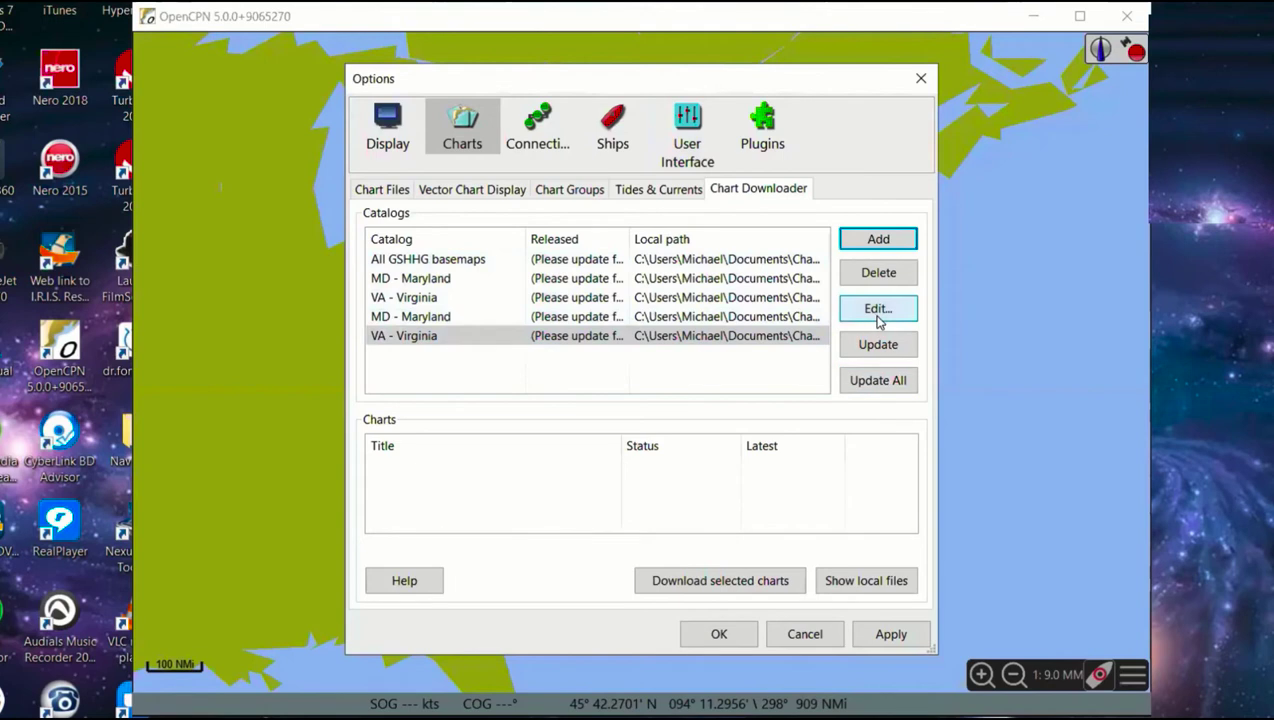
# - Update all catalogs and download their charts, and check the chart lists of GSHHG World Basemap and RNC Product Catalog MD
pyautogui.click(876, 384)
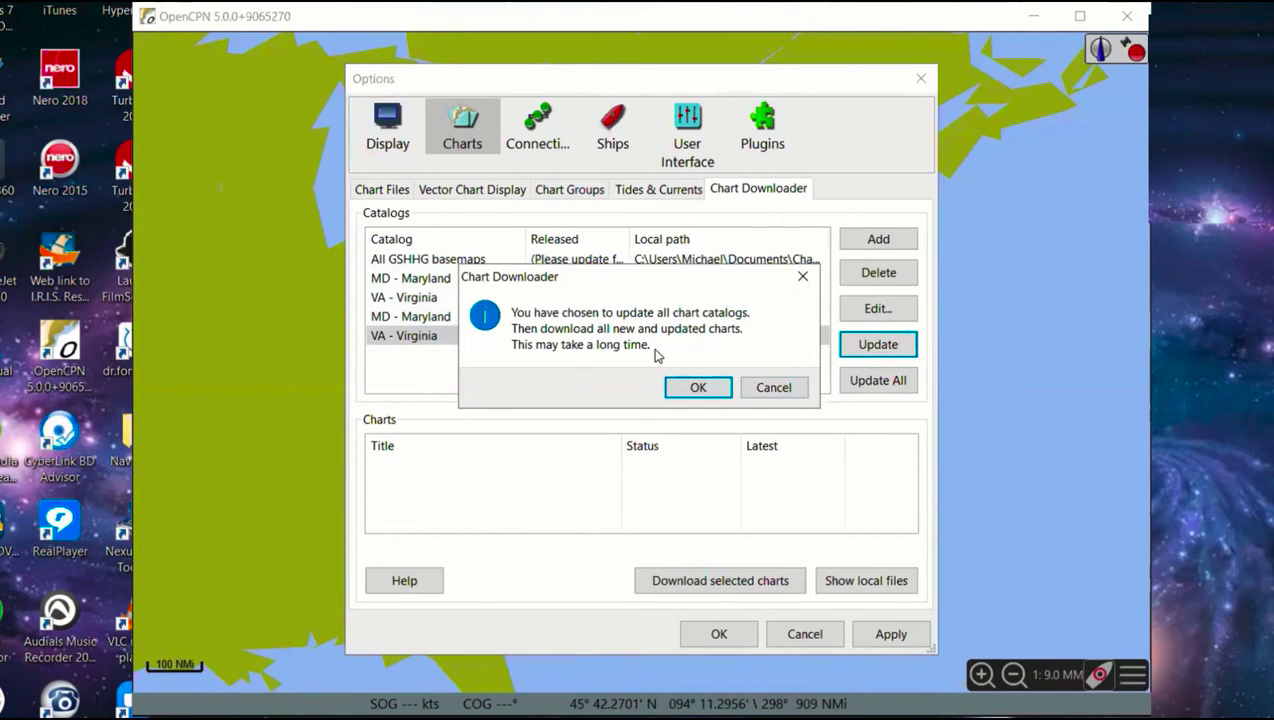
pyautogui.click(698, 387)
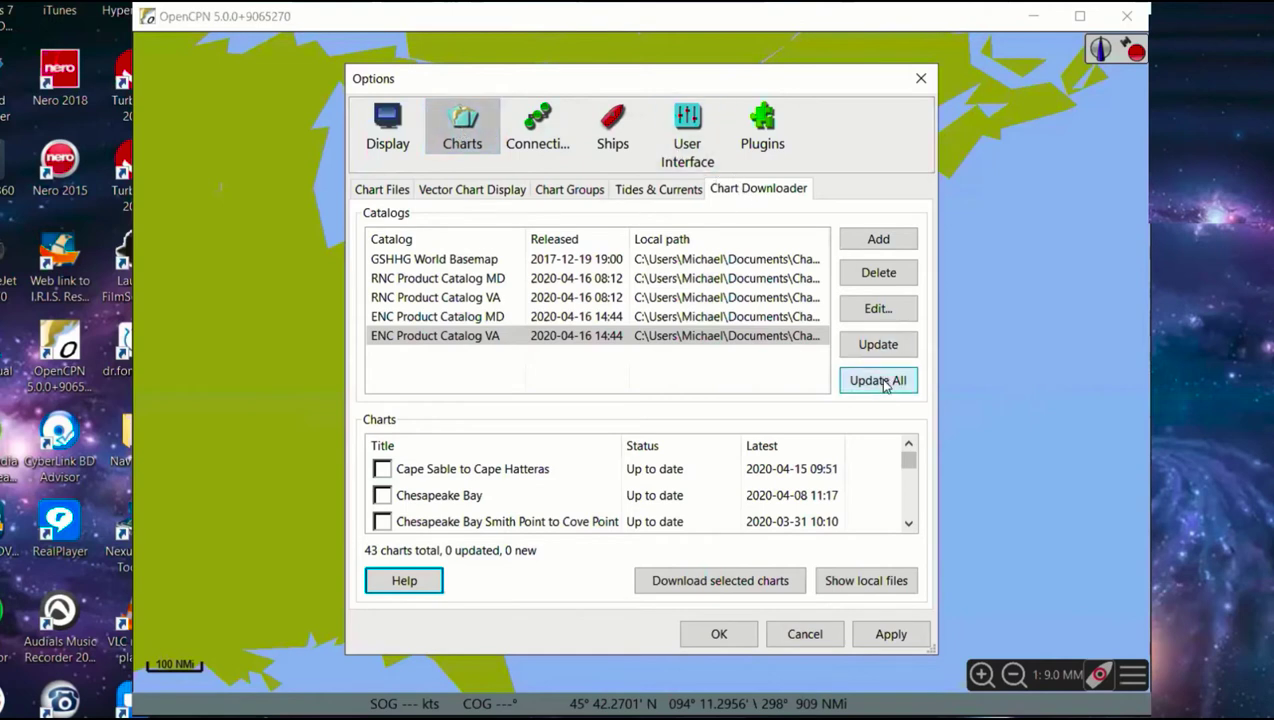
pyautogui.click(562, 260)
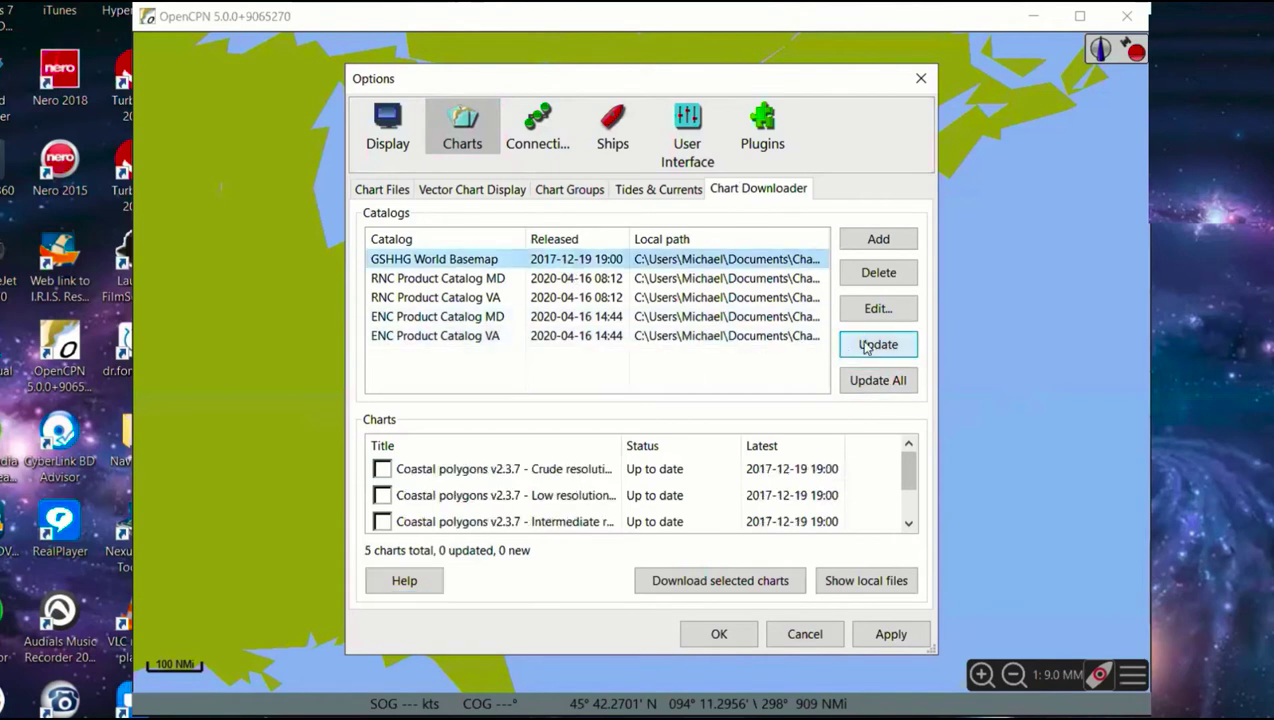
pyautogui.click(530, 278)
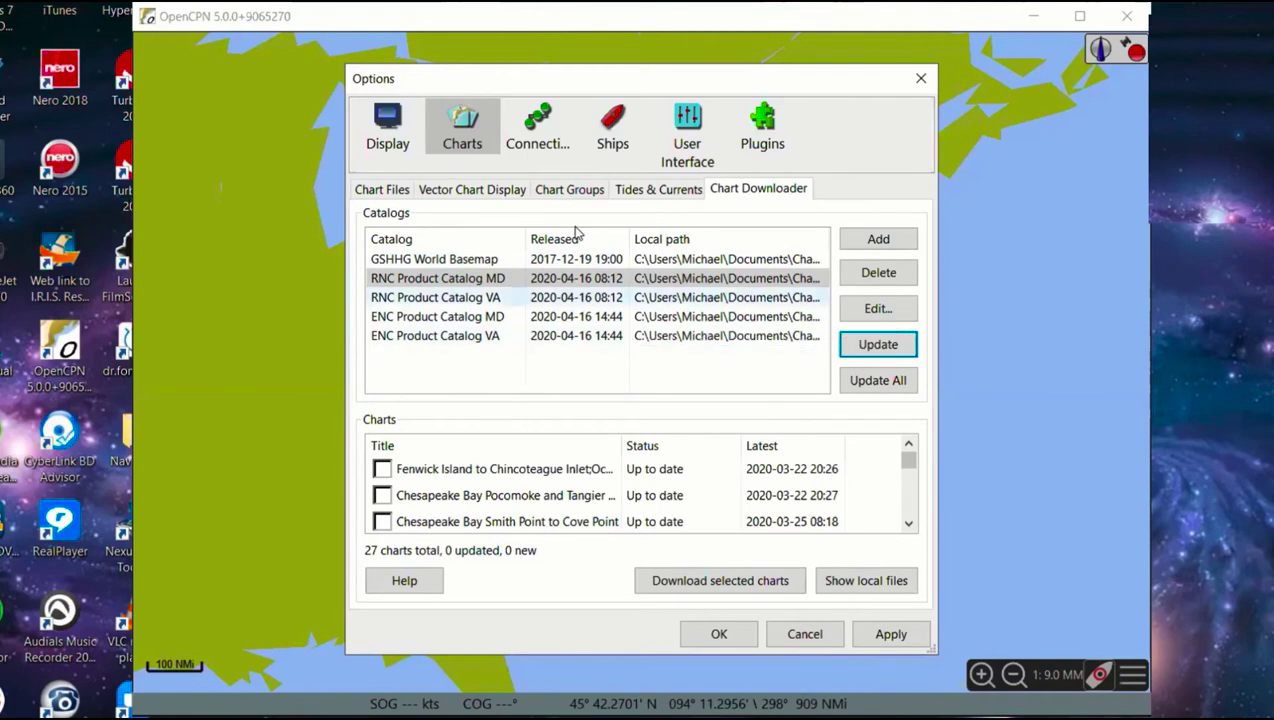
# - Show the chart directories, and copy the bowditchbay Raster Chart folder from Marine Navigation - Piloting in File Explorer
pyautogui.click(379, 193)
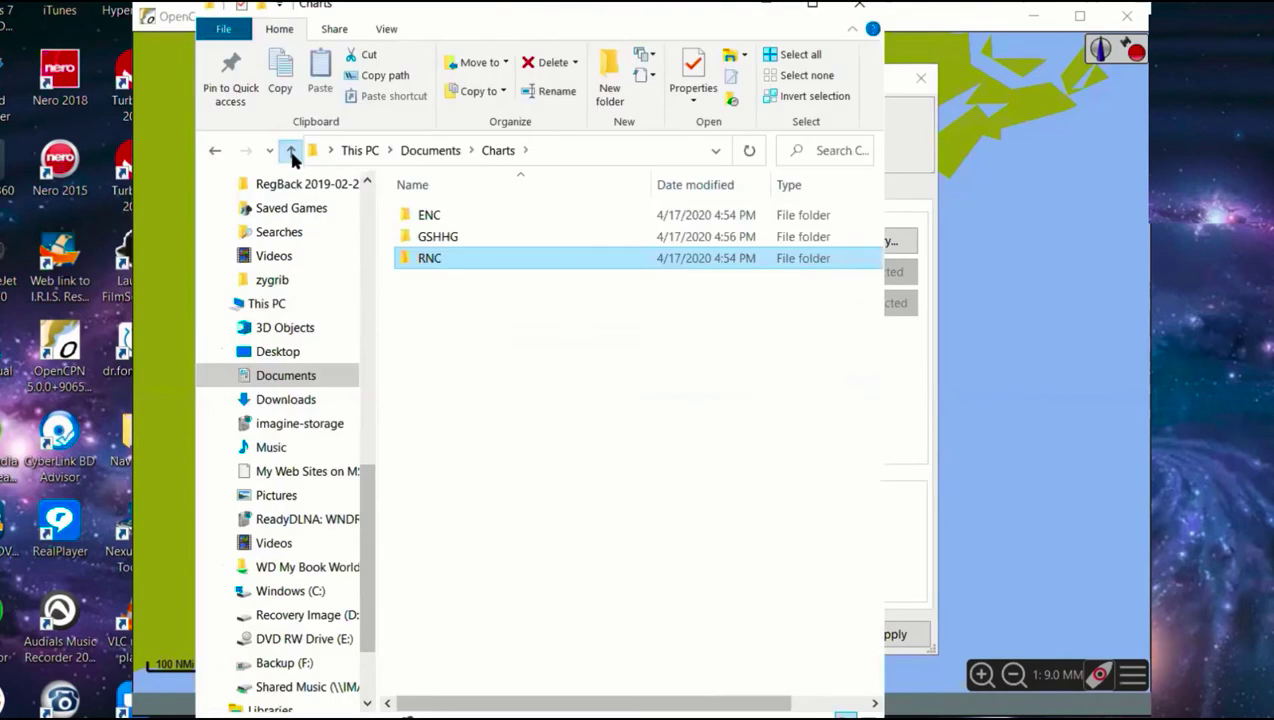
pyautogui.click(290, 150)
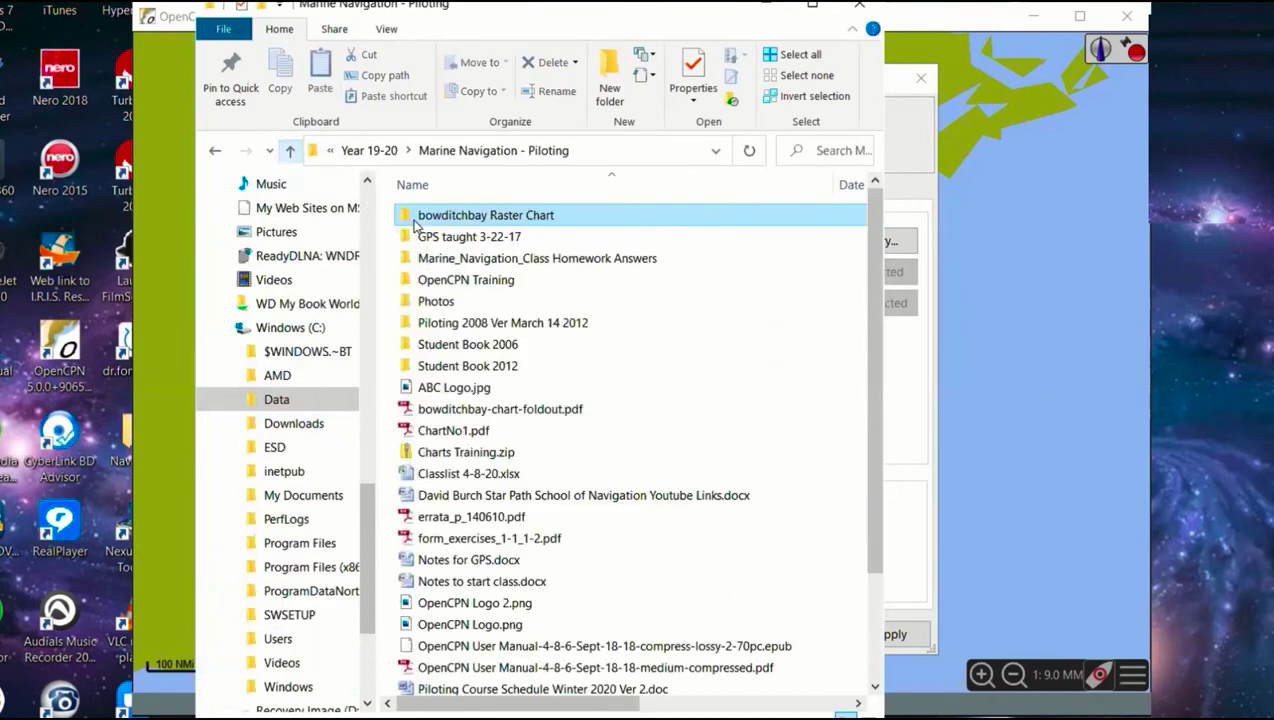
pyautogui.rightClick(433, 219)
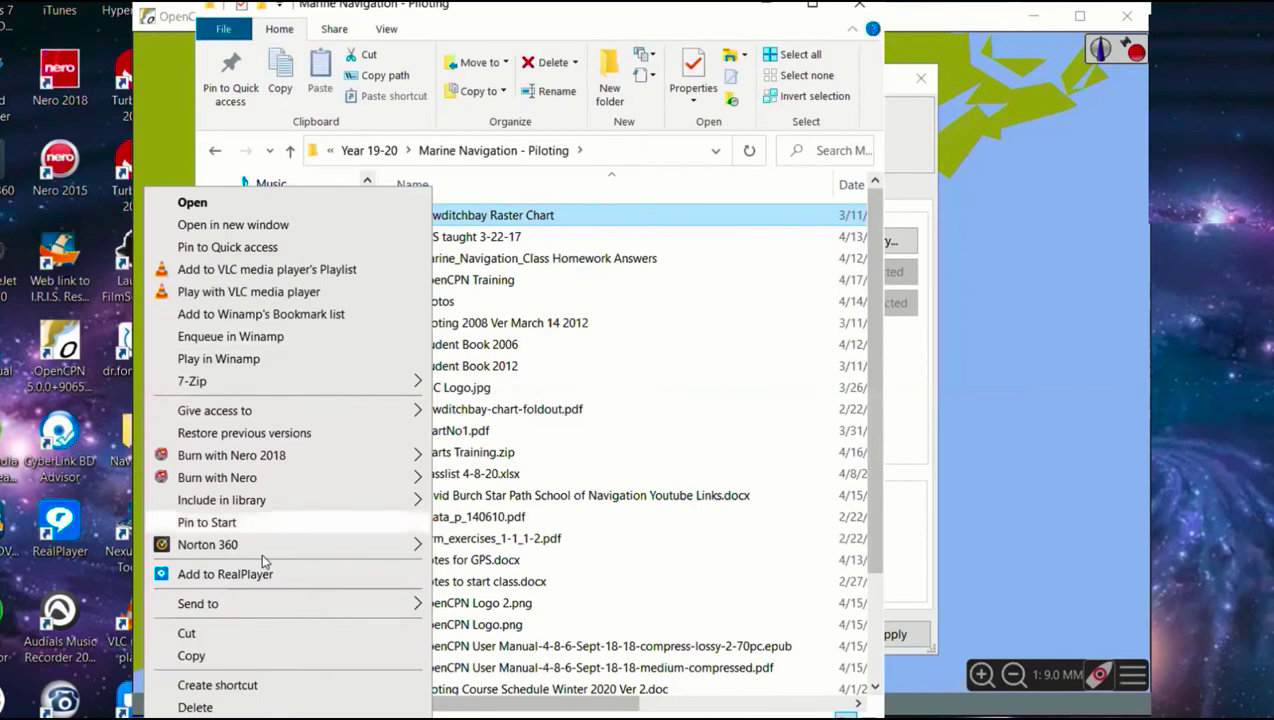
pyautogui.click(213, 657)
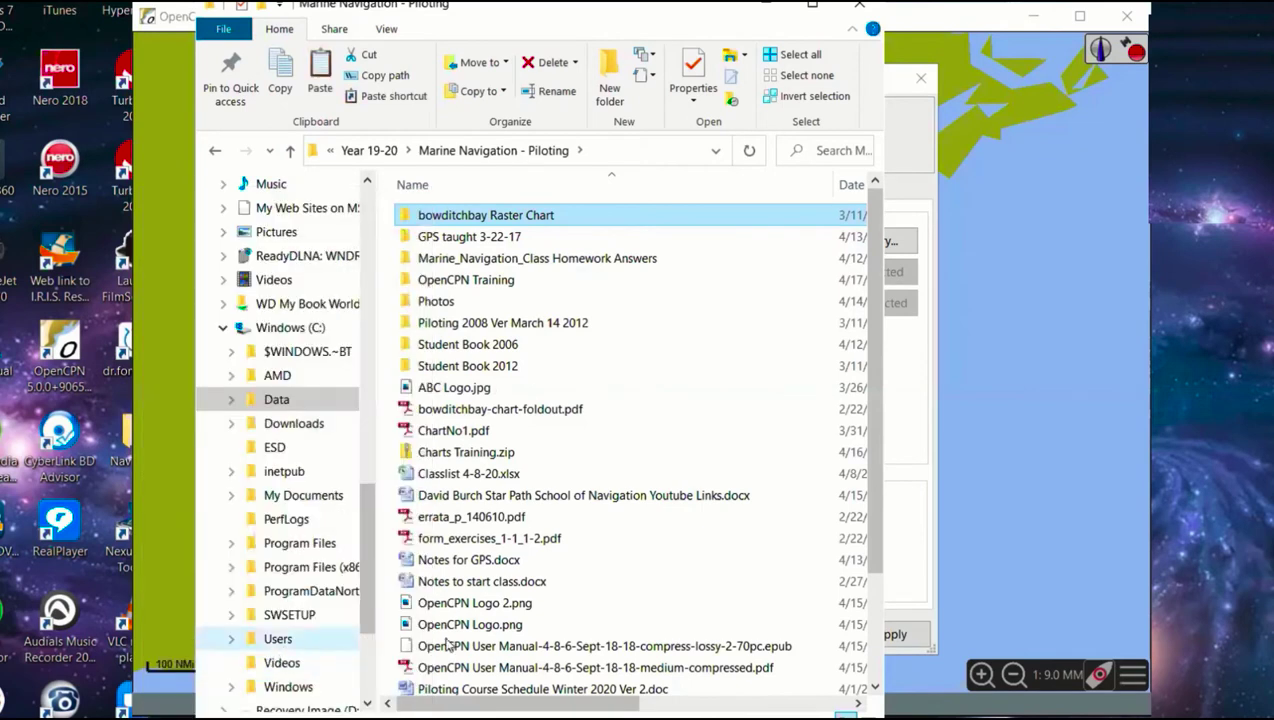
pyautogui.click(859, 6)
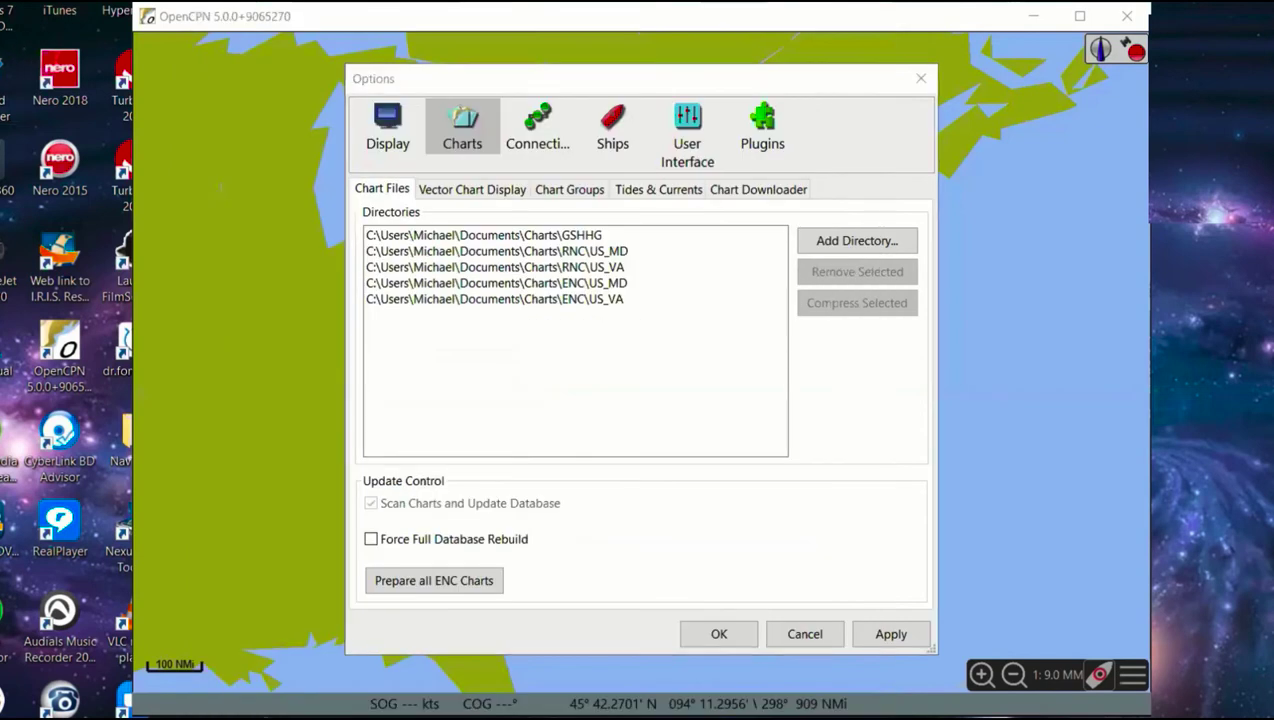
# - Paste the bowditchbay Raster Chart folder into Documents\Charts in File Explorer and return to the OpenCPN options
pyautogui.press('super+e')
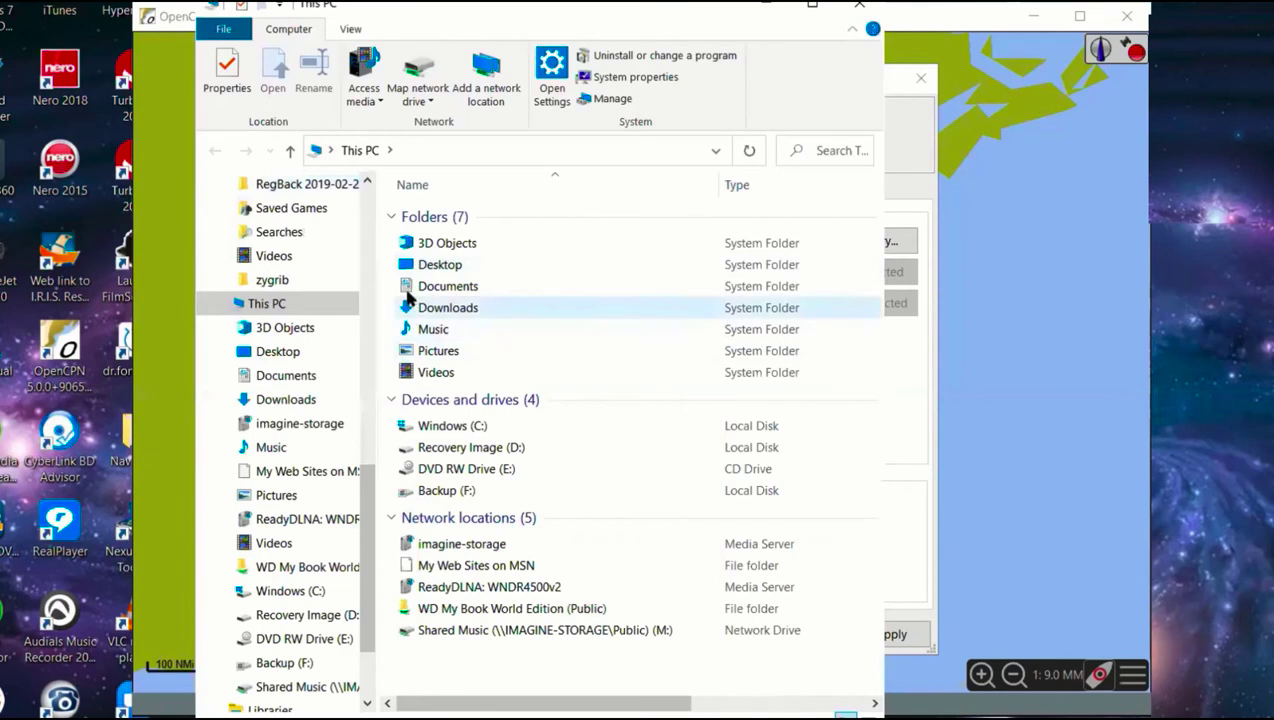
pyautogui.doubleClick(408, 287)
pyautogui.doubleClick(430, 215)
pyautogui.rightClick(467, 318)
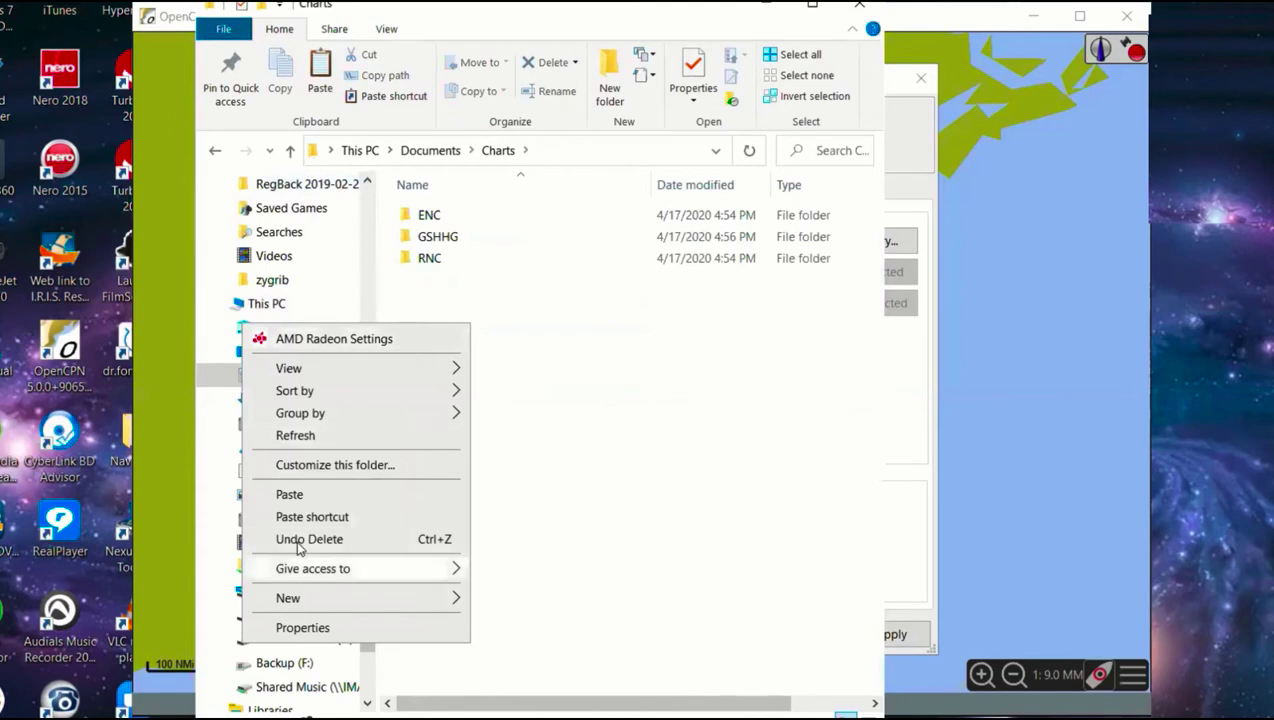
pyautogui.click(298, 495)
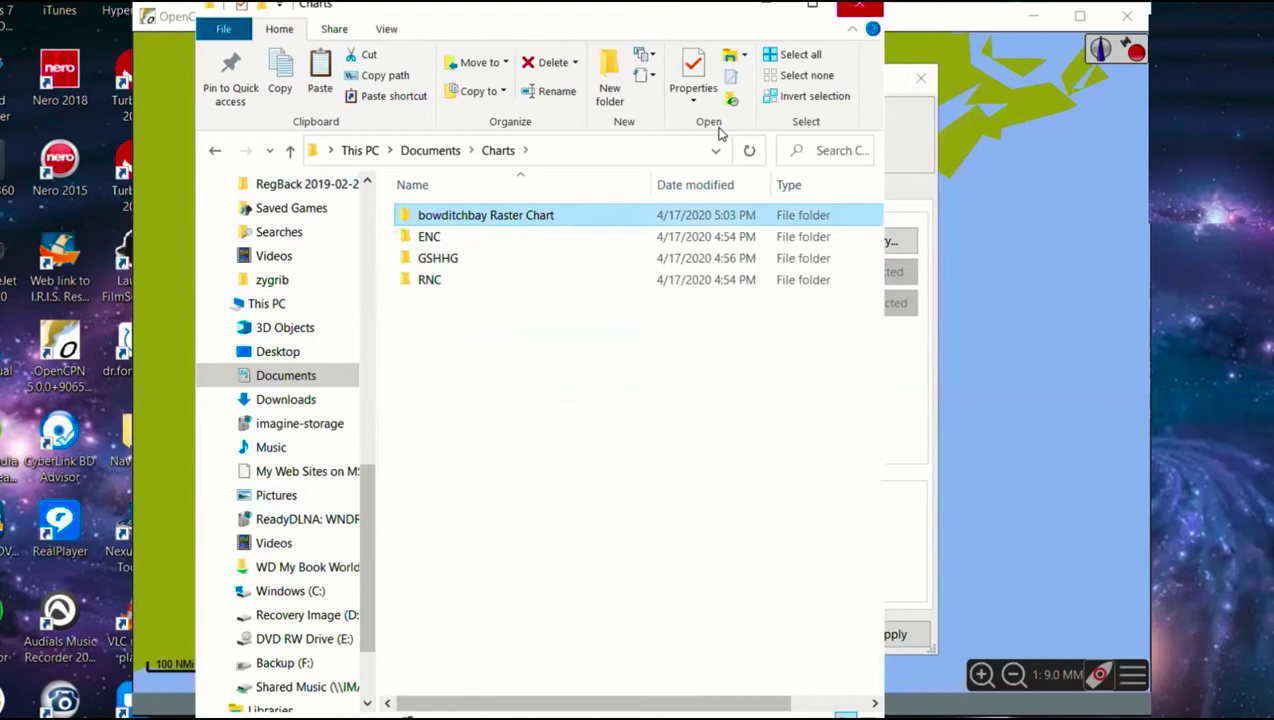
pyautogui.click(860, 10)
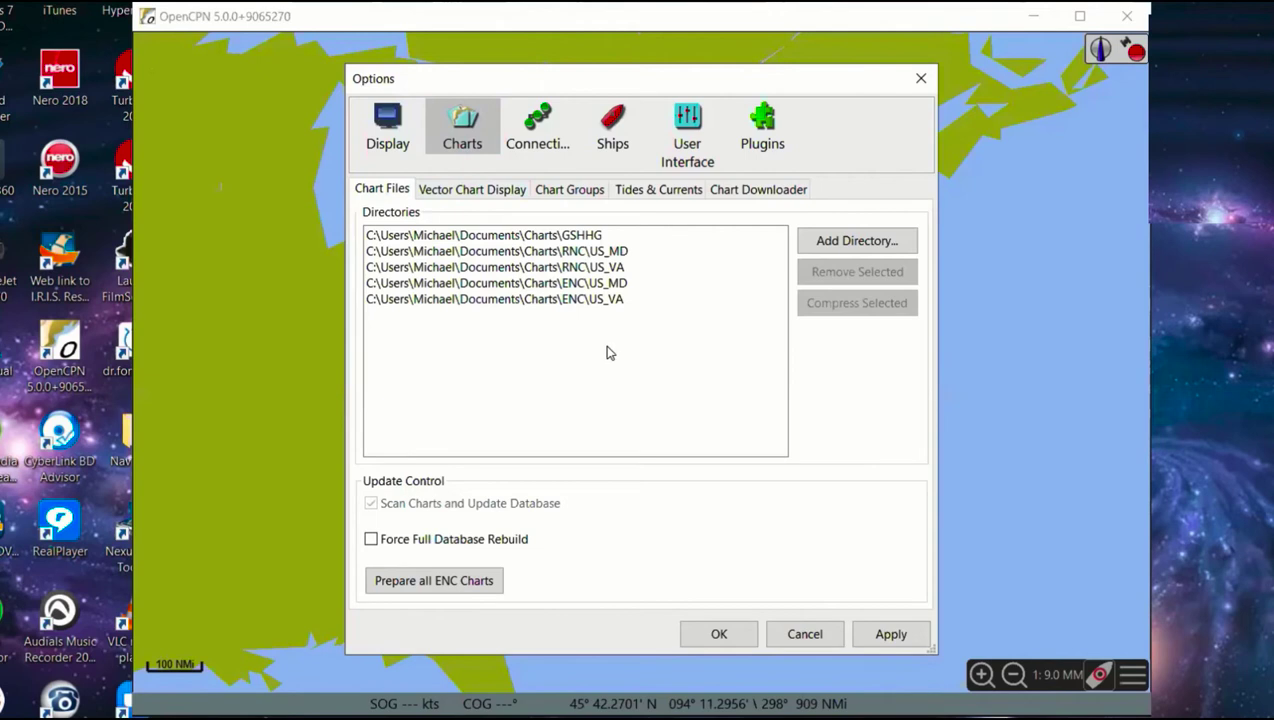
# - Add Documents\Charts\bowditchbay Raster Chart to the chart directories
pyautogui.click(855, 243)
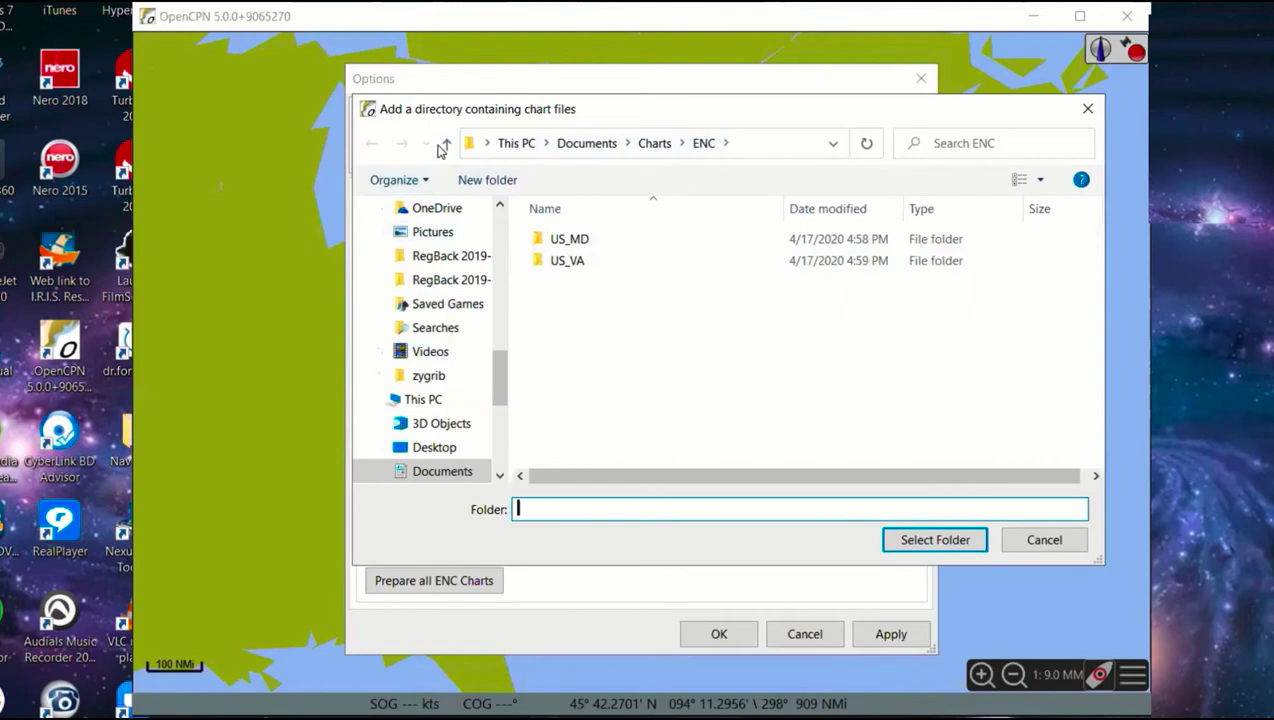
pyautogui.click(446, 147)
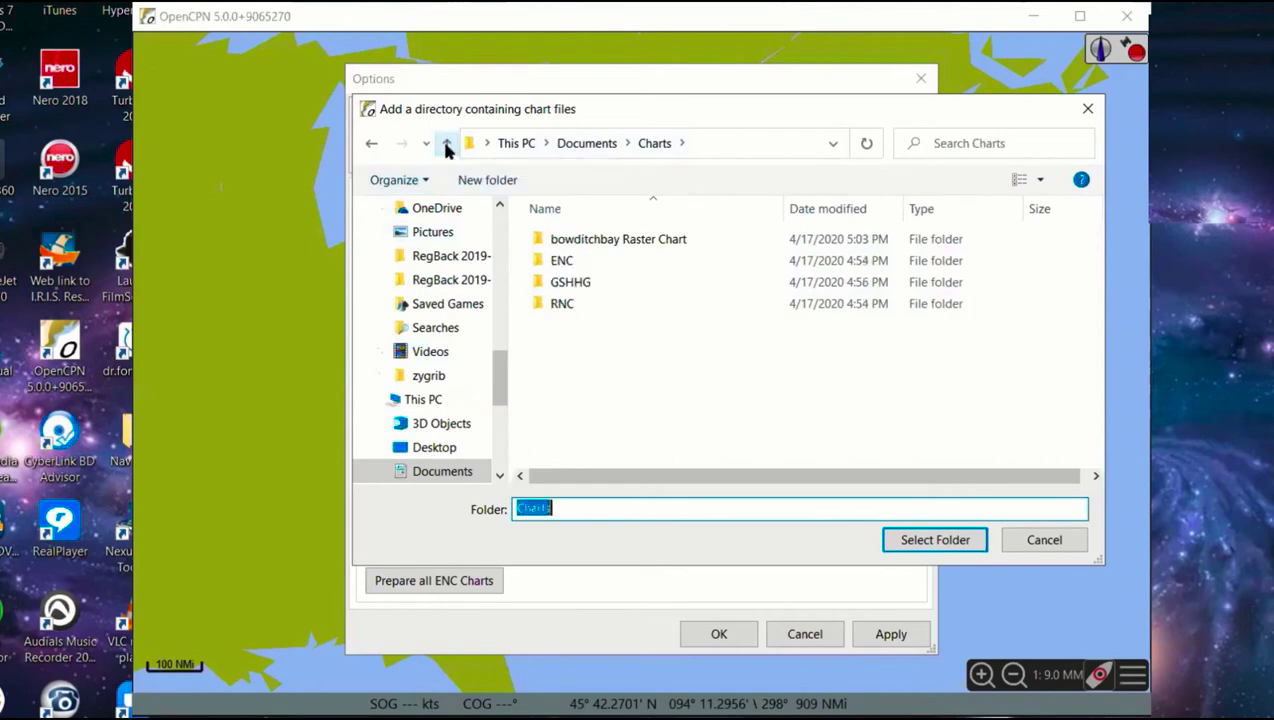
pyautogui.click(579, 243)
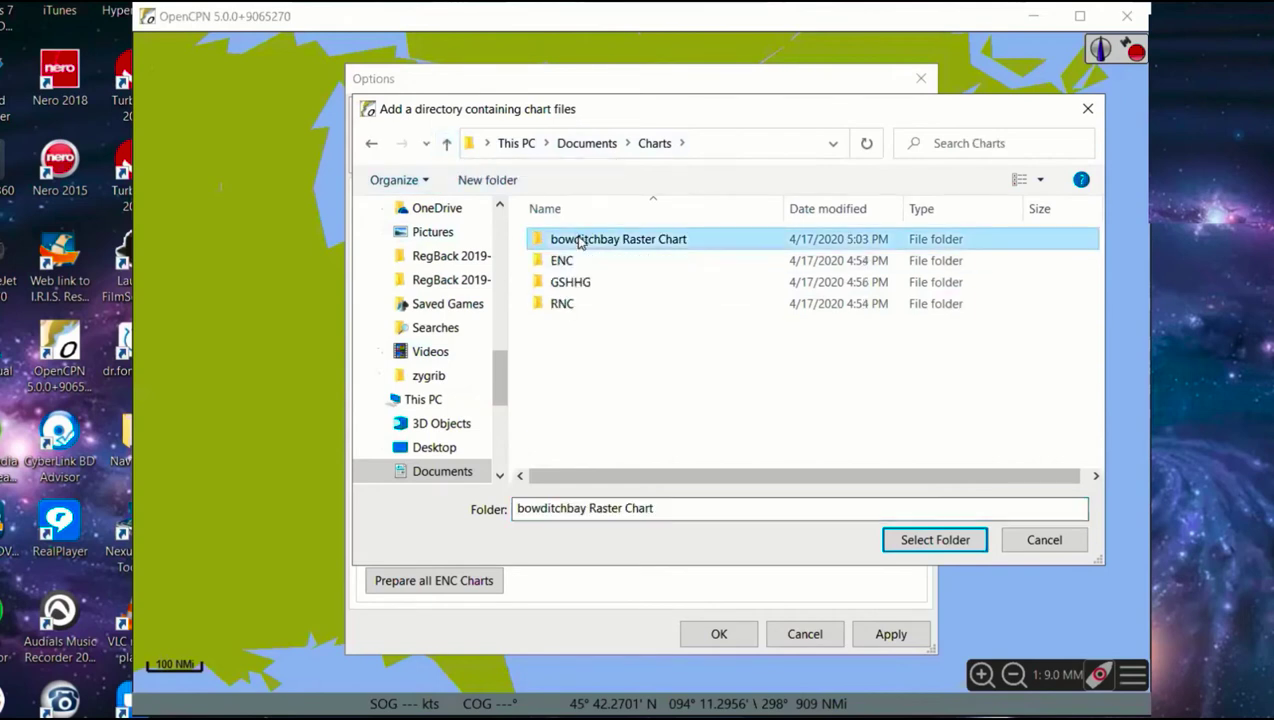
pyautogui.click(934, 541)
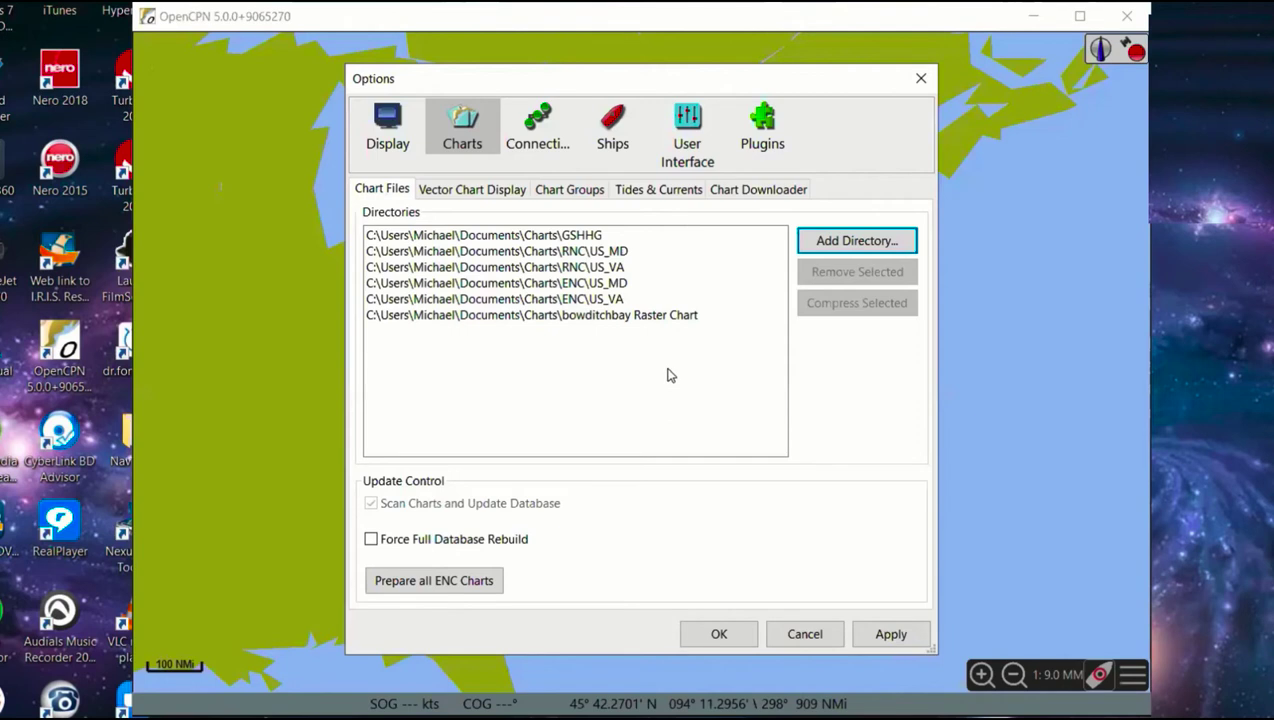
# - Look over the Vector Chart Display and Chart Groups settings and return to the chart directories
pyautogui.click(478, 199)
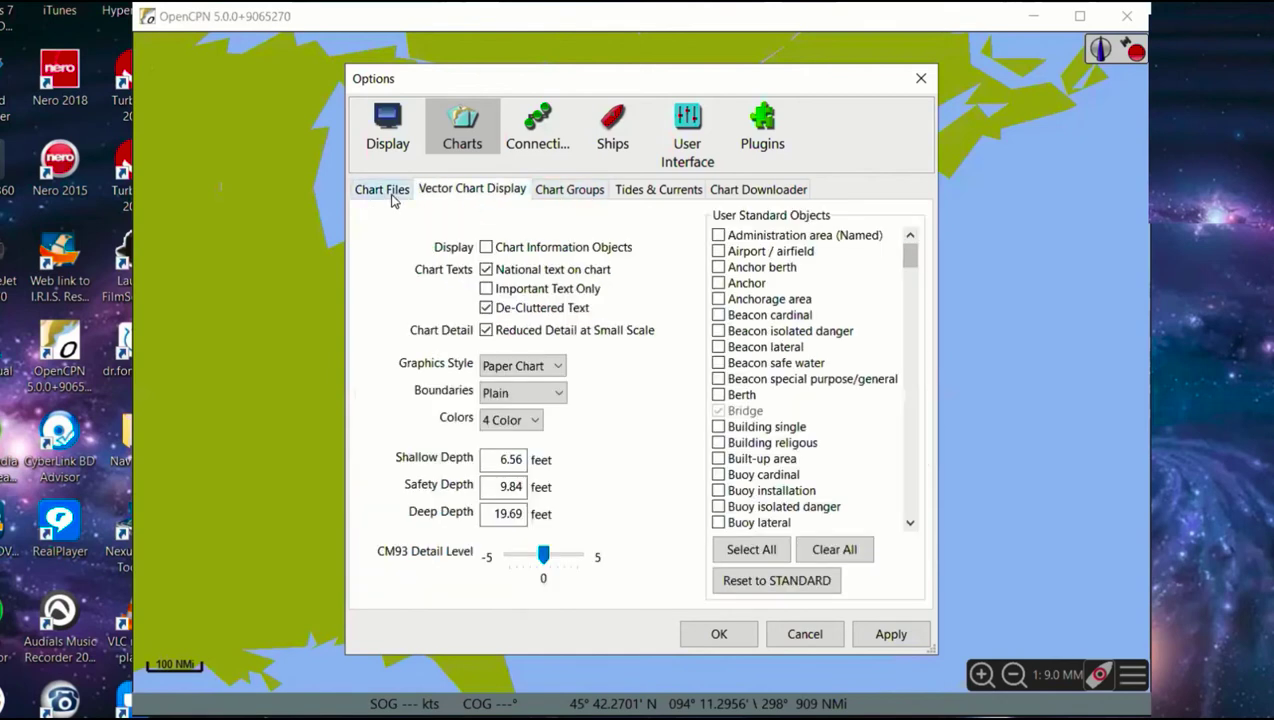
pyautogui.click(565, 193)
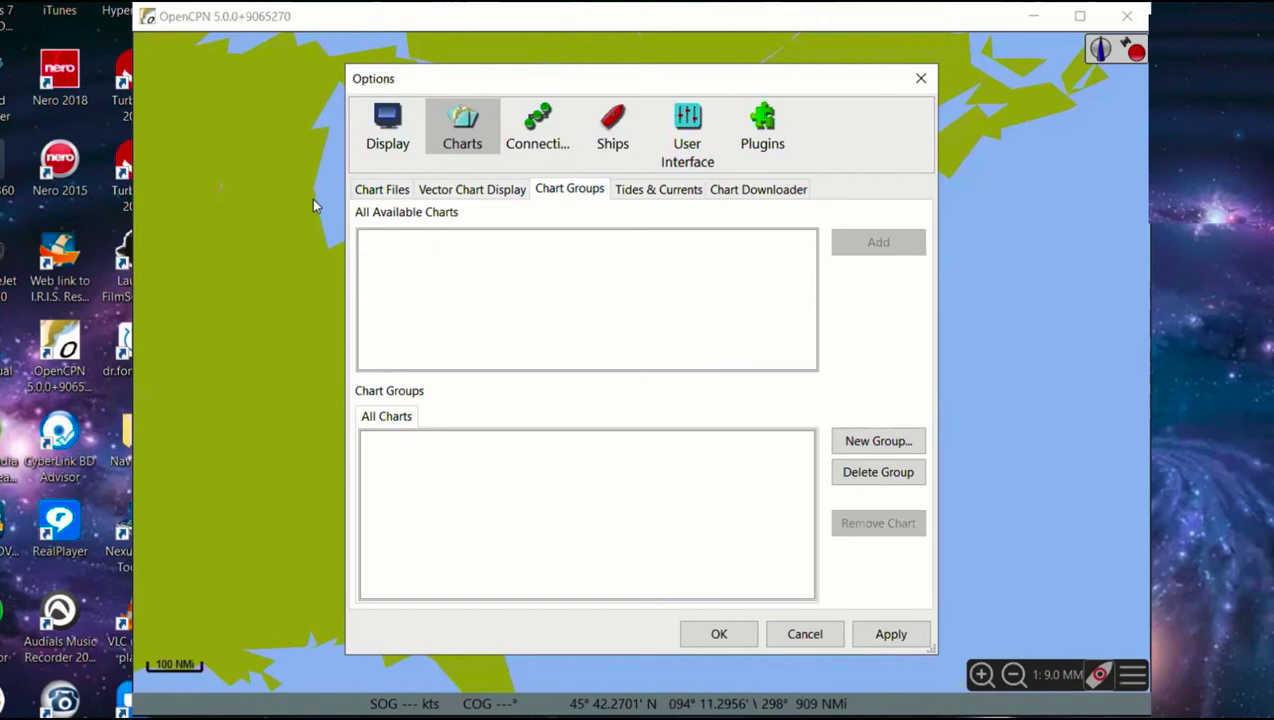
pyautogui.click(373, 190)
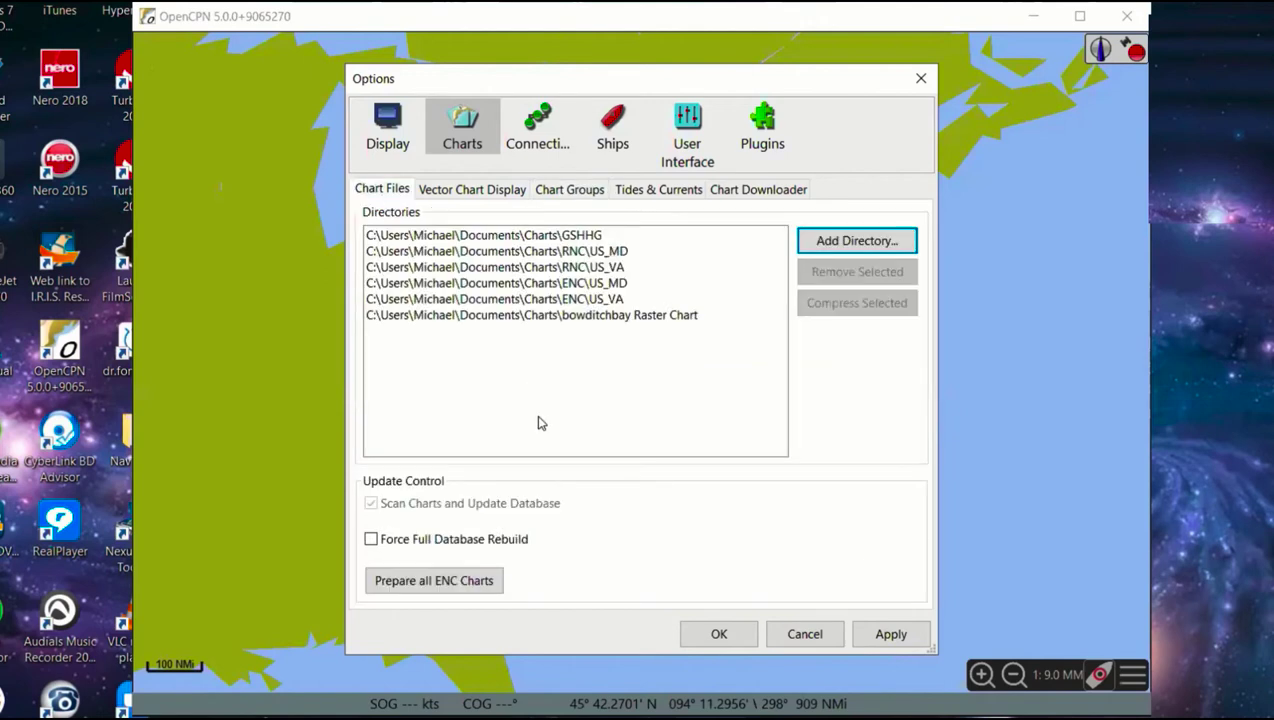
pyautogui.click(562, 191)
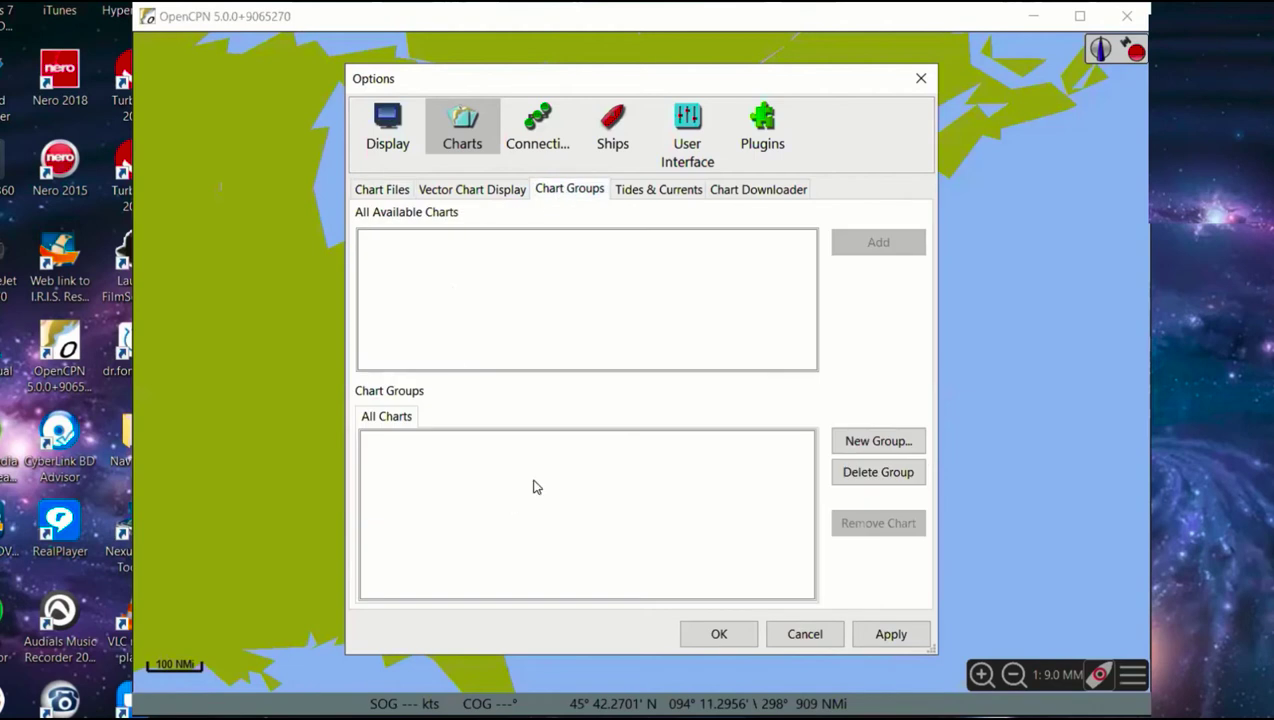
pyautogui.click(384, 193)
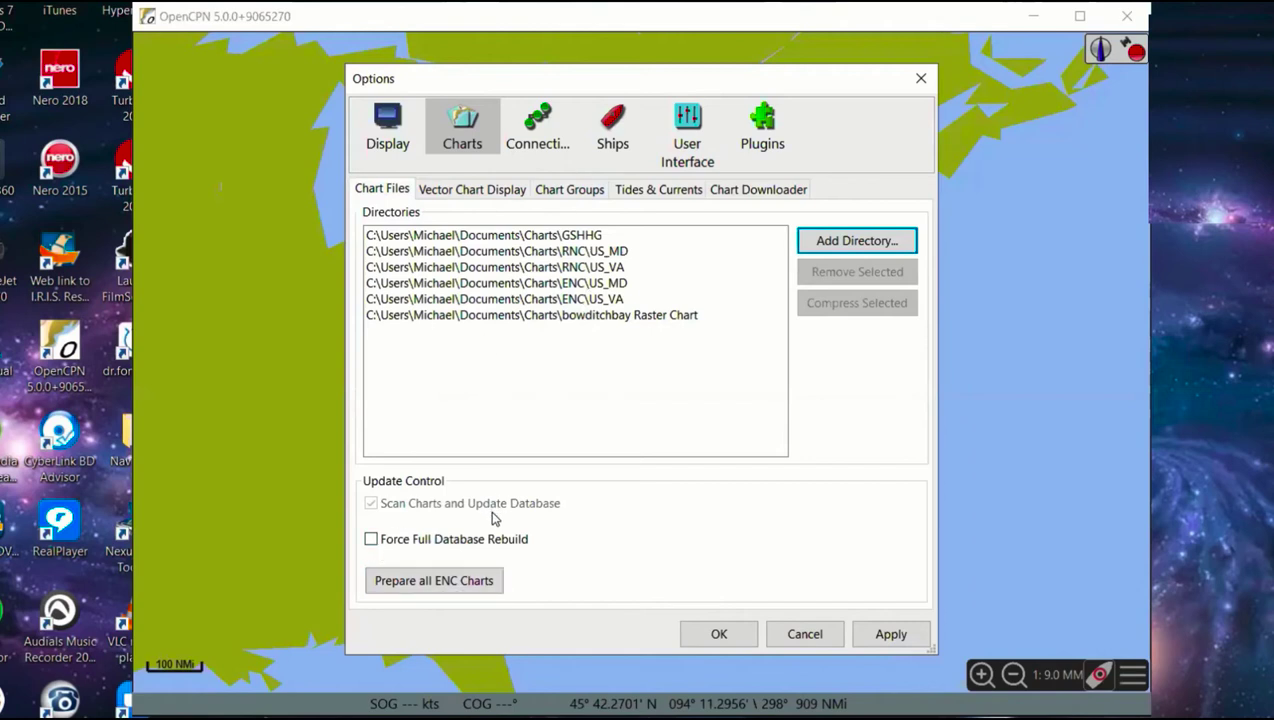
# - Apply the chart directories with Force Full Database Rebuild enabled, and close the options to view the Chesapeake Bay charts
pyautogui.click(371, 540)
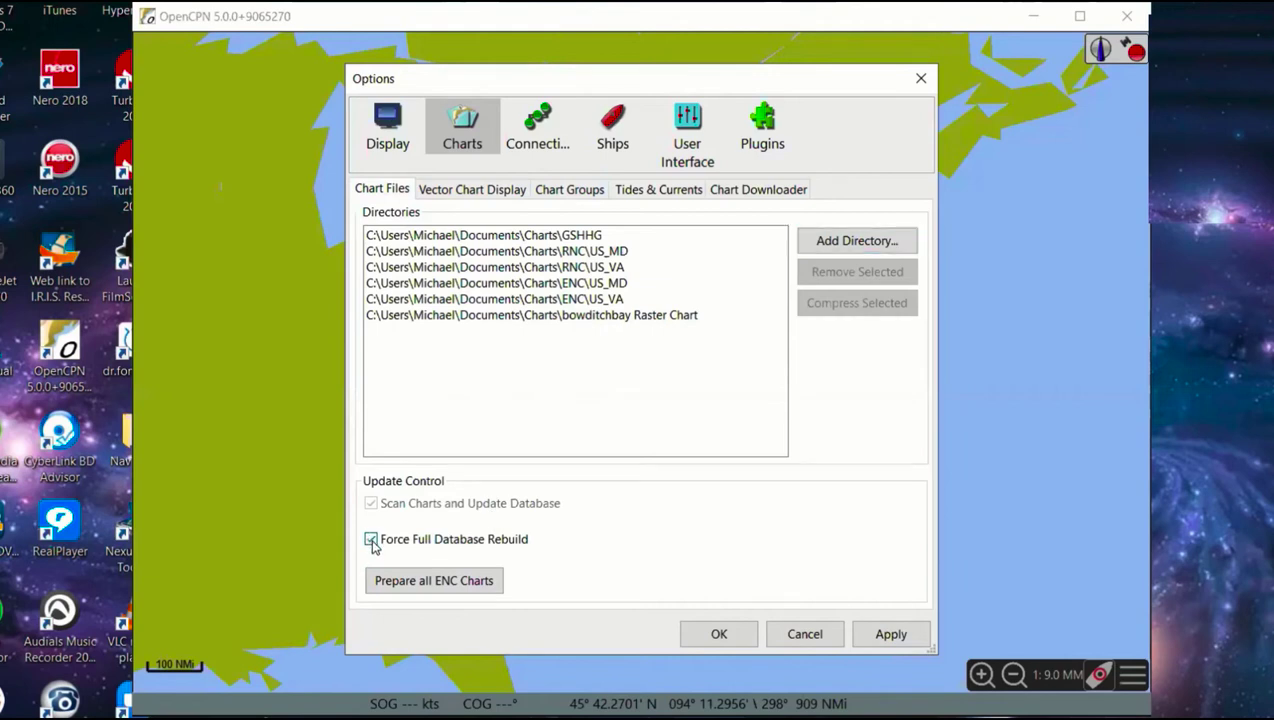
pyautogui.click(888, 636)
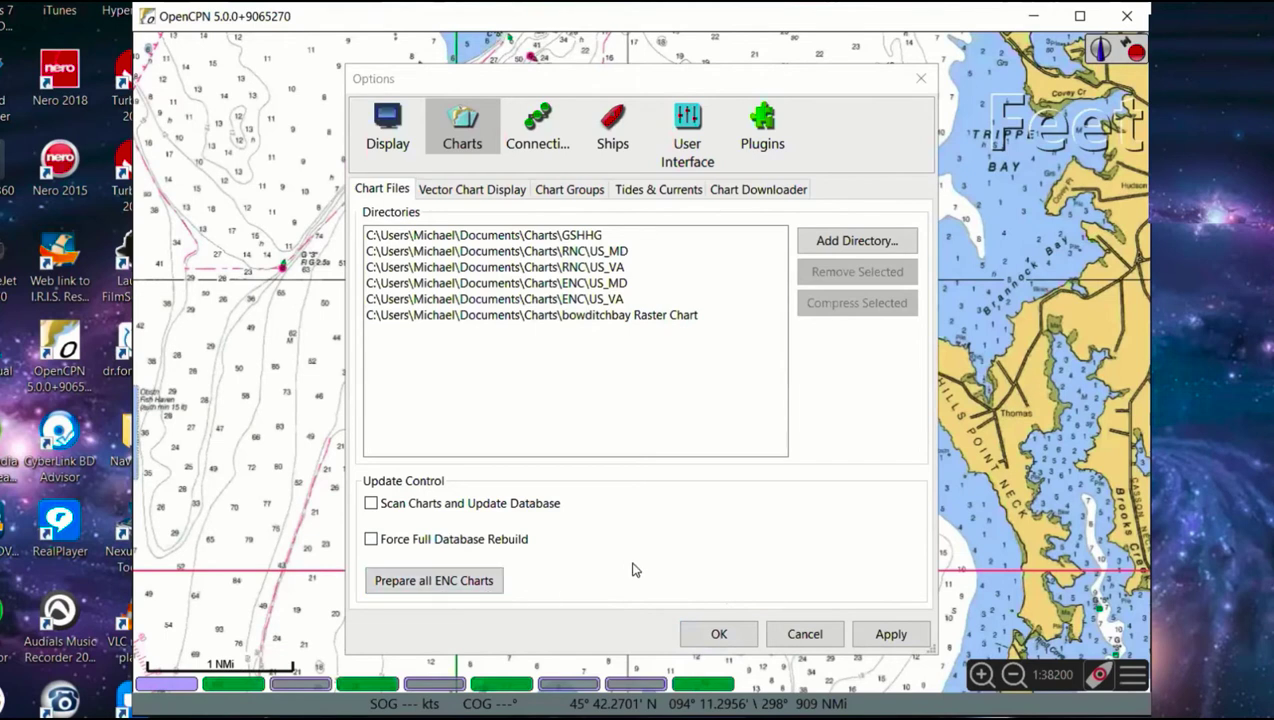
pyautogui.click(719, 637)
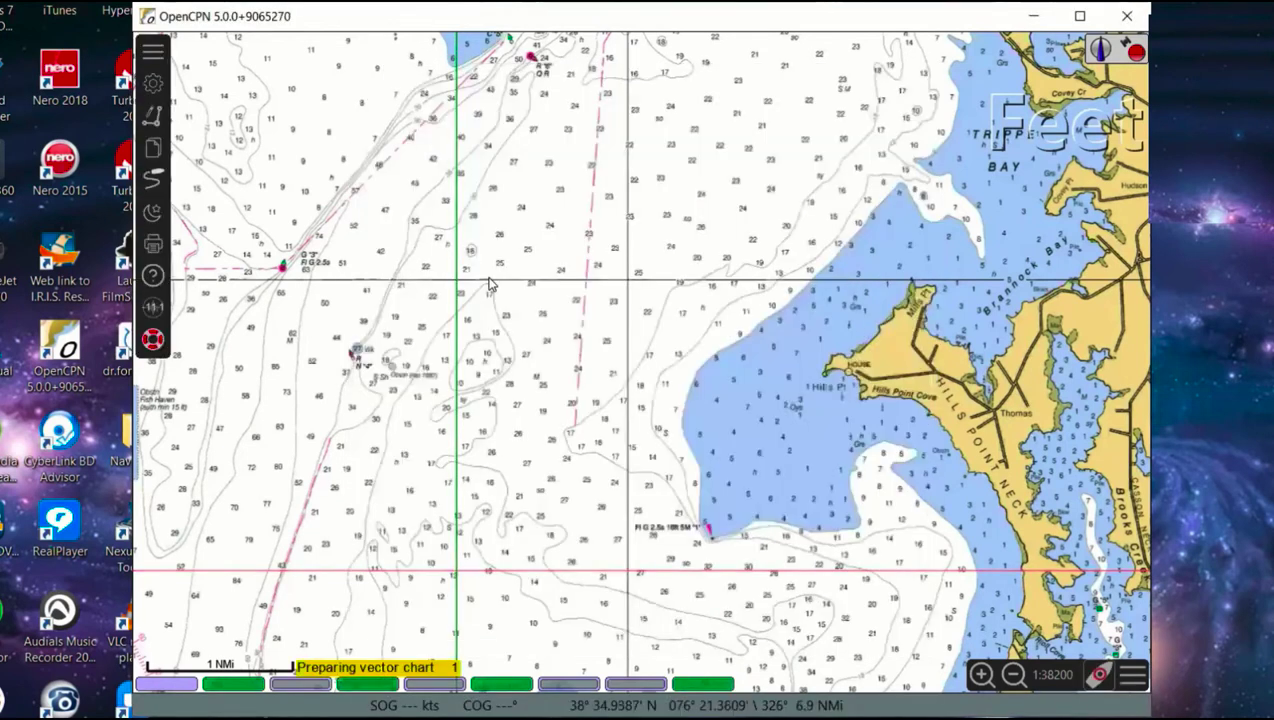
pyautogui.scroll(-2, 495, 285)
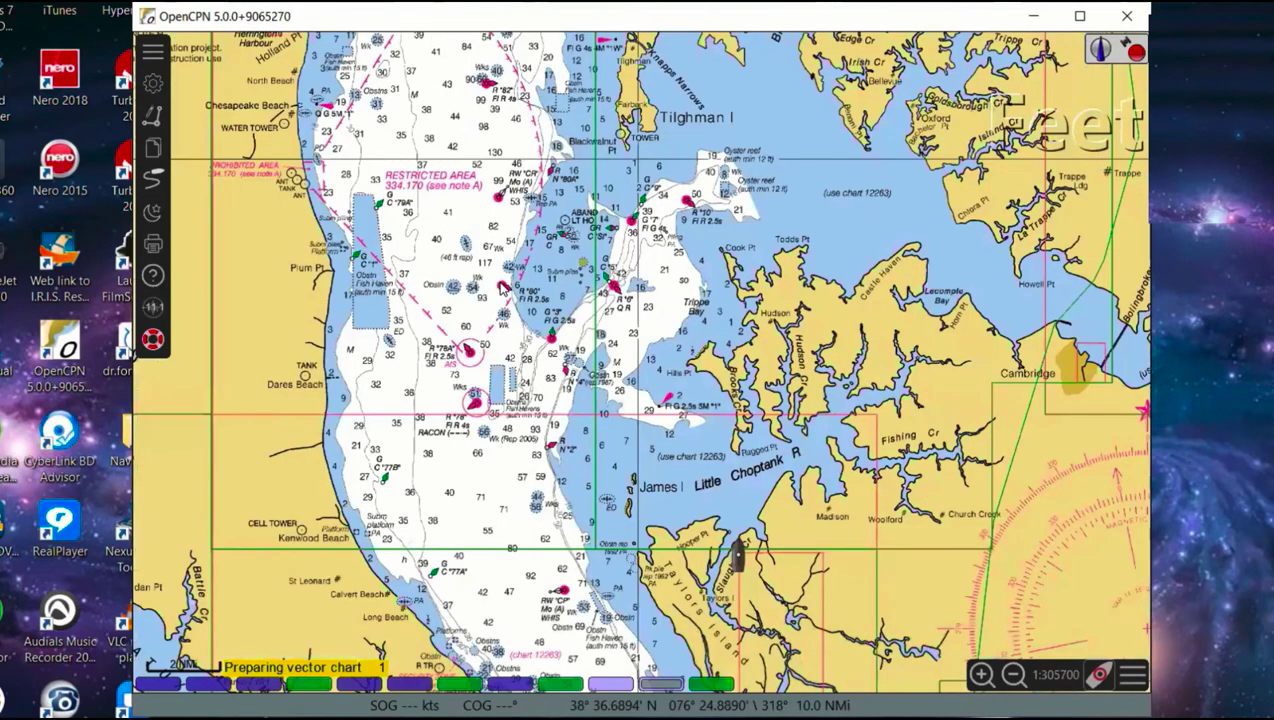
pyautogui.scroll(-2, 503, 285)
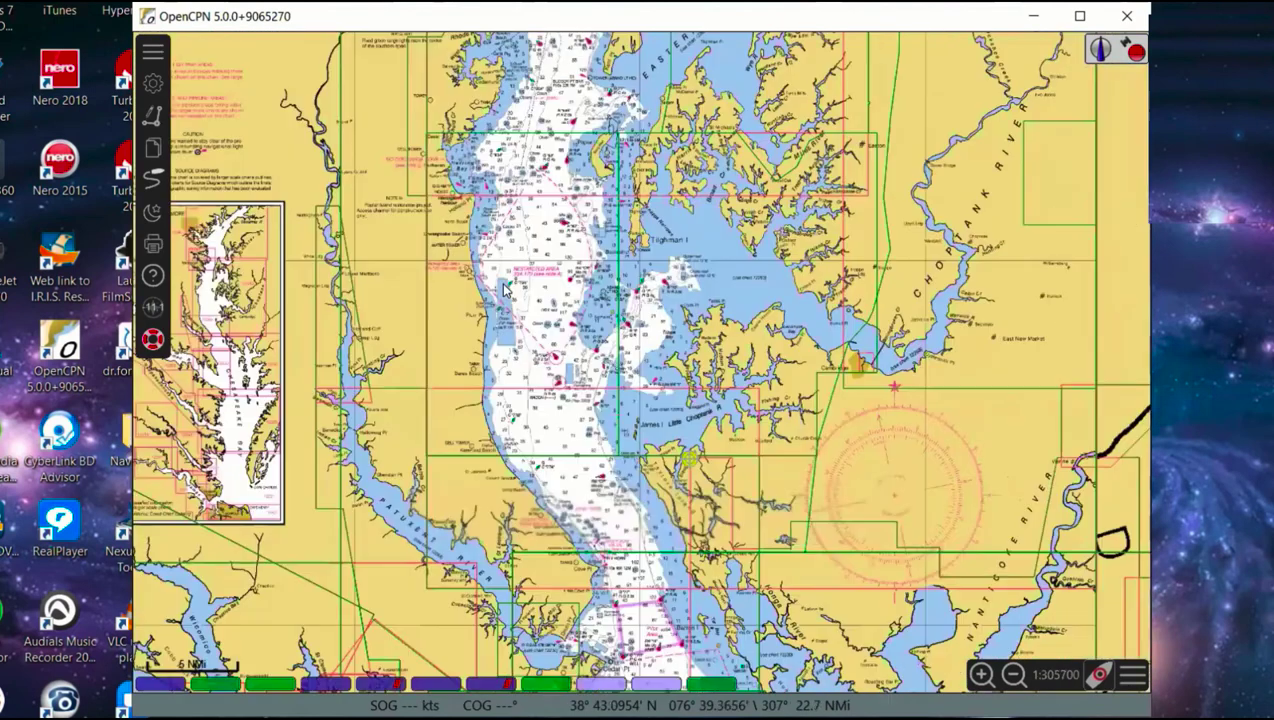
# - Move the boat to the open water of Chesapeake Bay between Annapolis and Kent Island, south of the bridge
pyautogui.scroll(3, 565, 235)
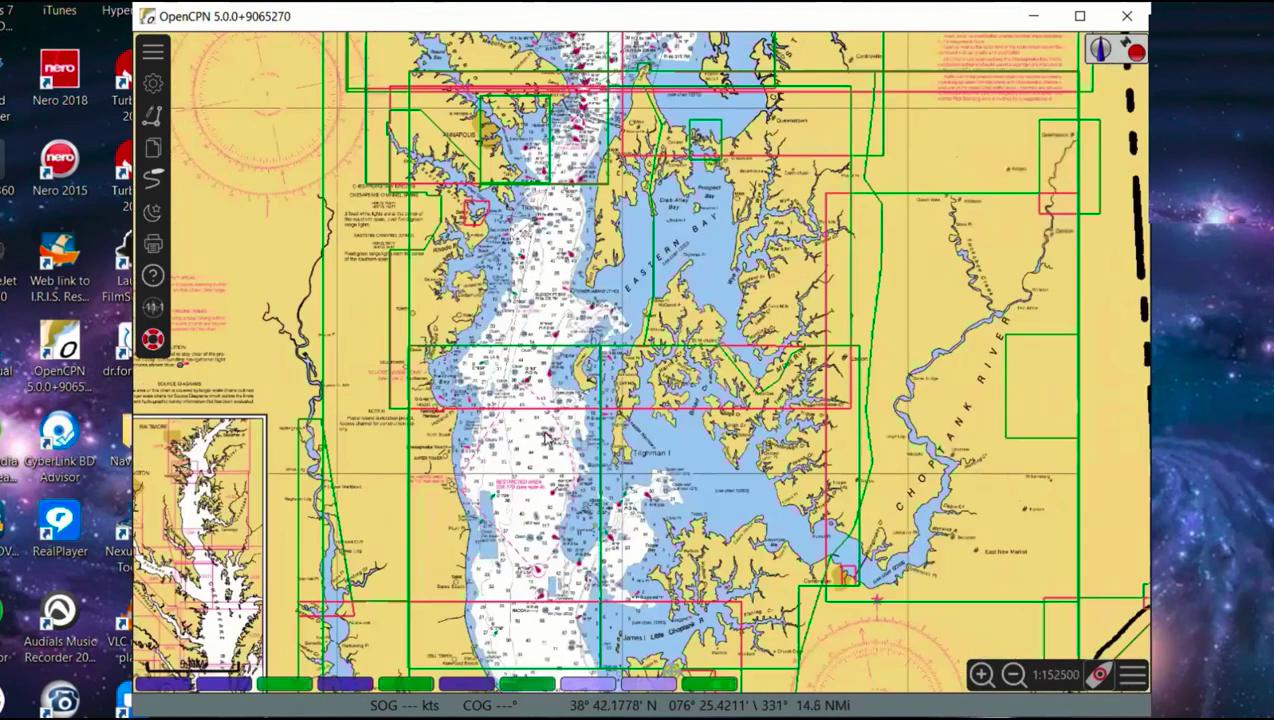
pyautogui.scroll(1, 542, 433)
pyautogui.scroll(-3, 495, 258)
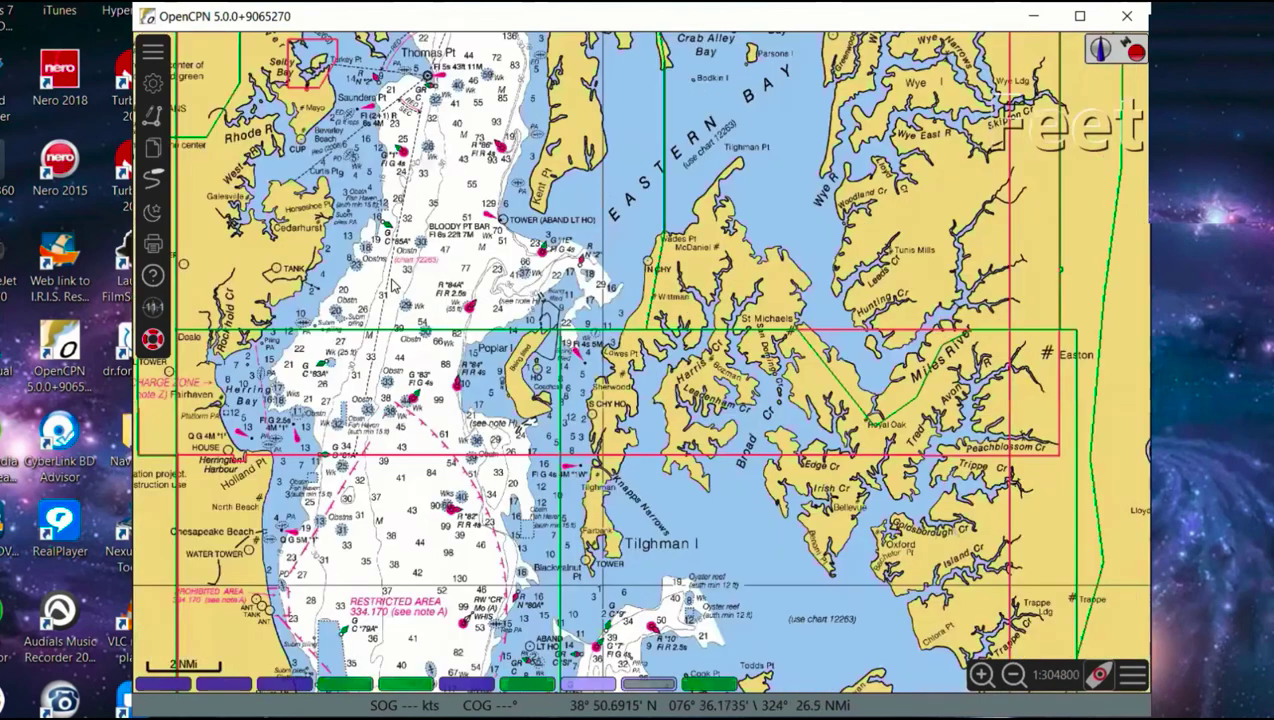
pyautogui.scroll(2, 558, 423)
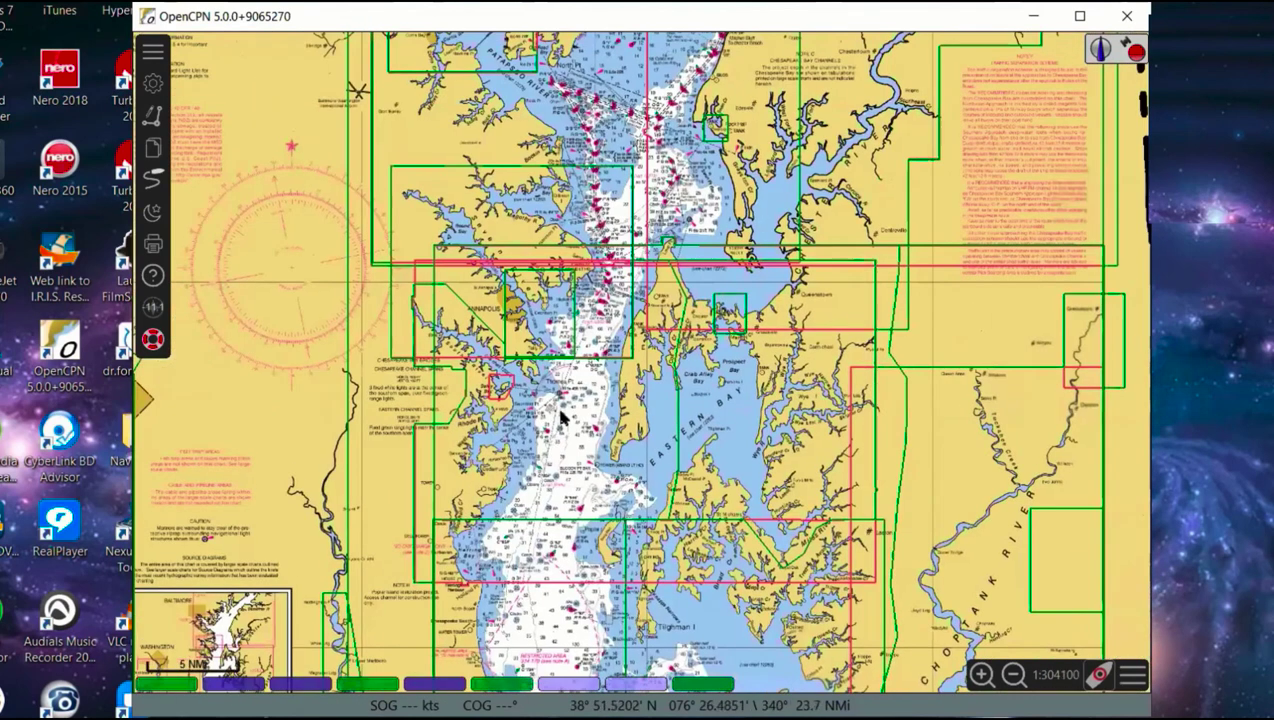
pyautogui.scroll(2, 610, 333)
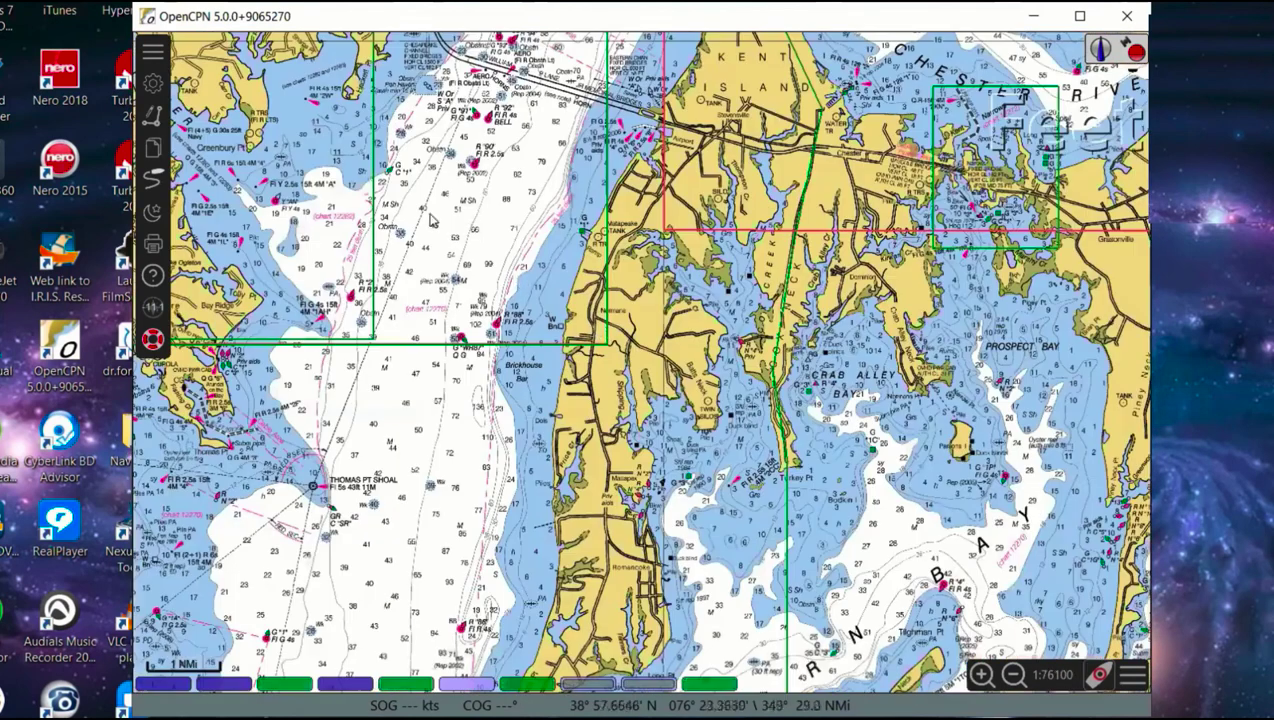
pyautogui.moveTo(421, 230); pyautogui.dragTo(512, 244)
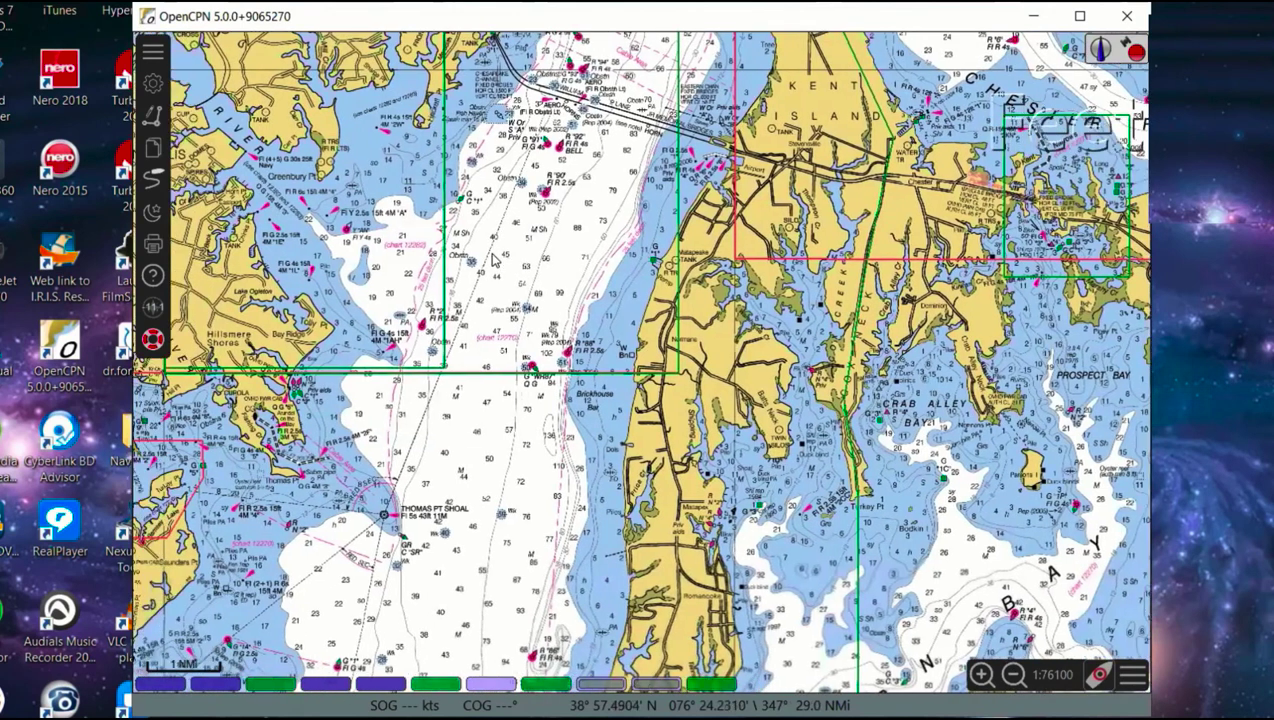
pyautogui.rightClick(514, 238)
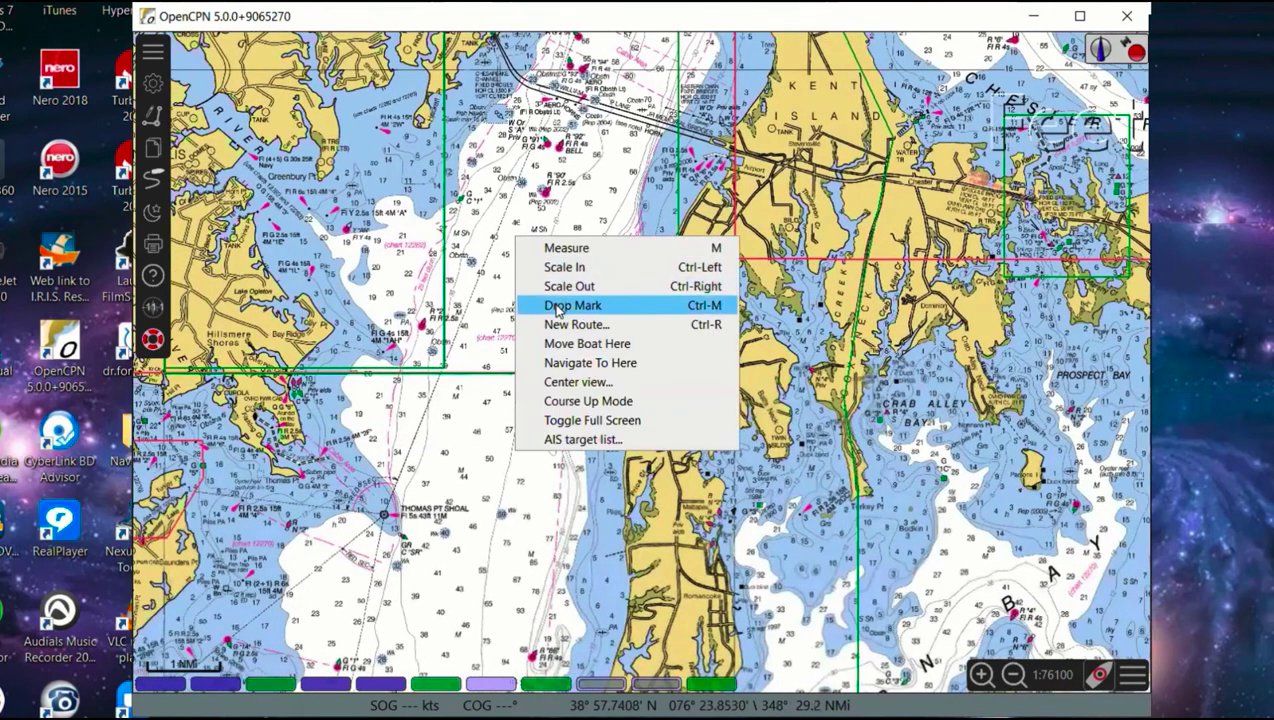
pyautogui.click(557, 344)
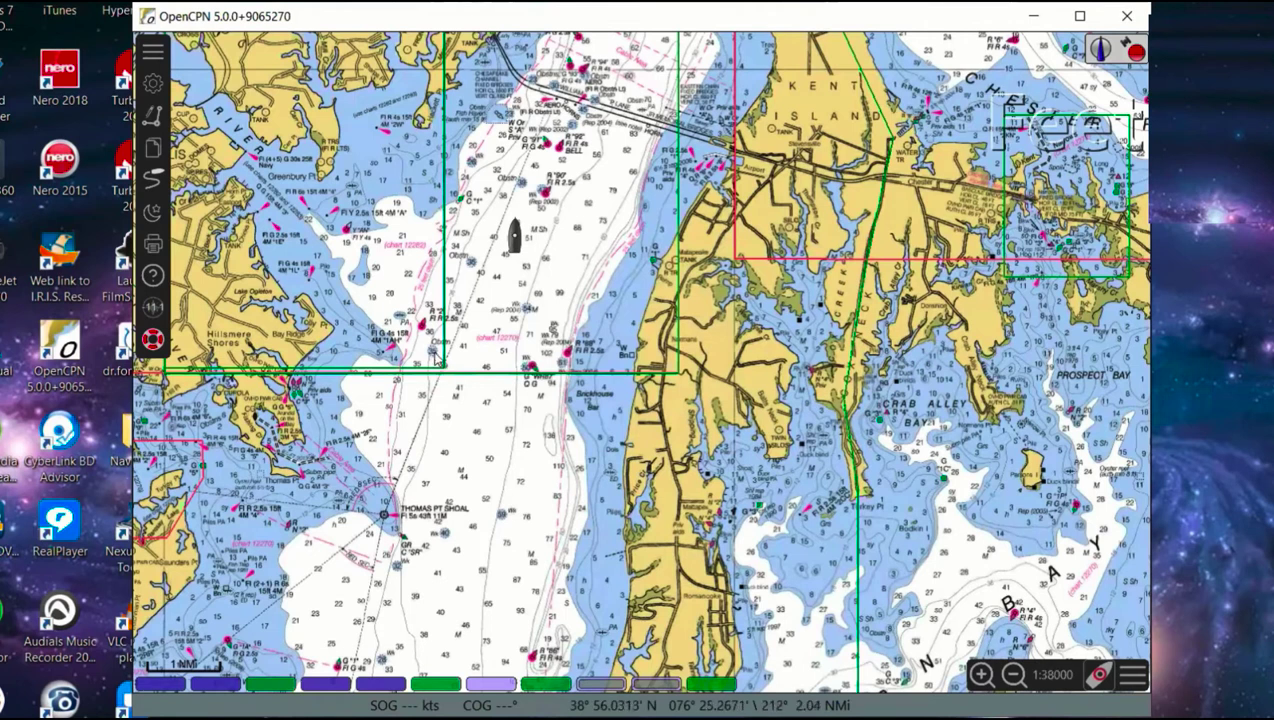
# - Examine the naval anchorages east of Annapolis and the Annapolis Harbor area on the raster charts at close scales
pyautogui.scroll(3, 437, 368)
pyautogui.scroll(2, 1066, 632)
pyautogui.press('Left')
pyautogui.press('Left')
pyautogui.press('Left')
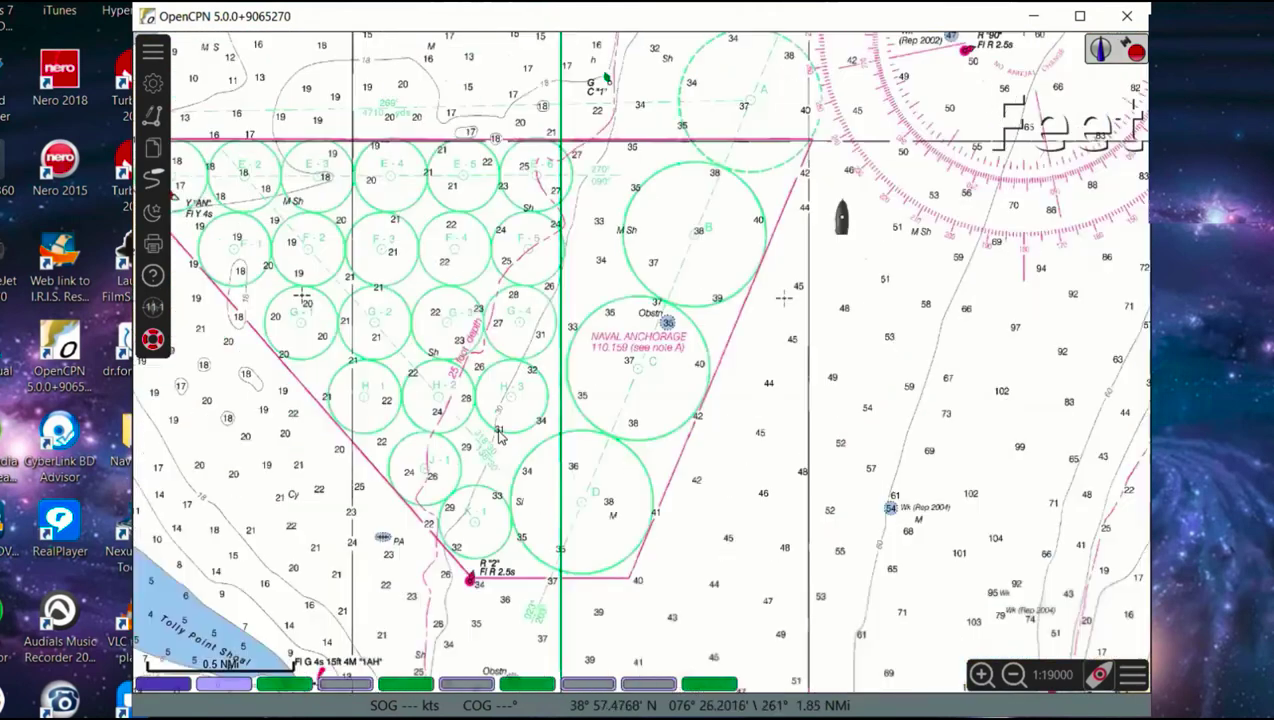
pyautogui.scroll(2, 533, 509)
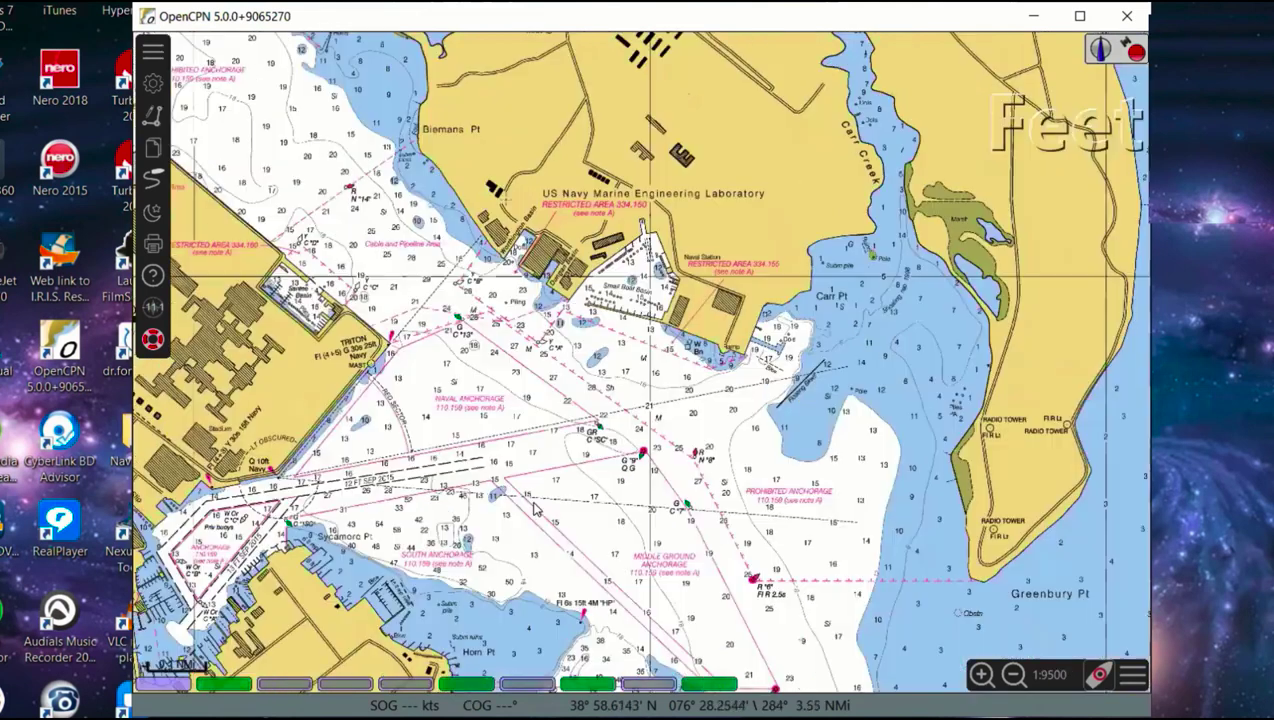
pyautogui.scroll(-4, 533, 509)
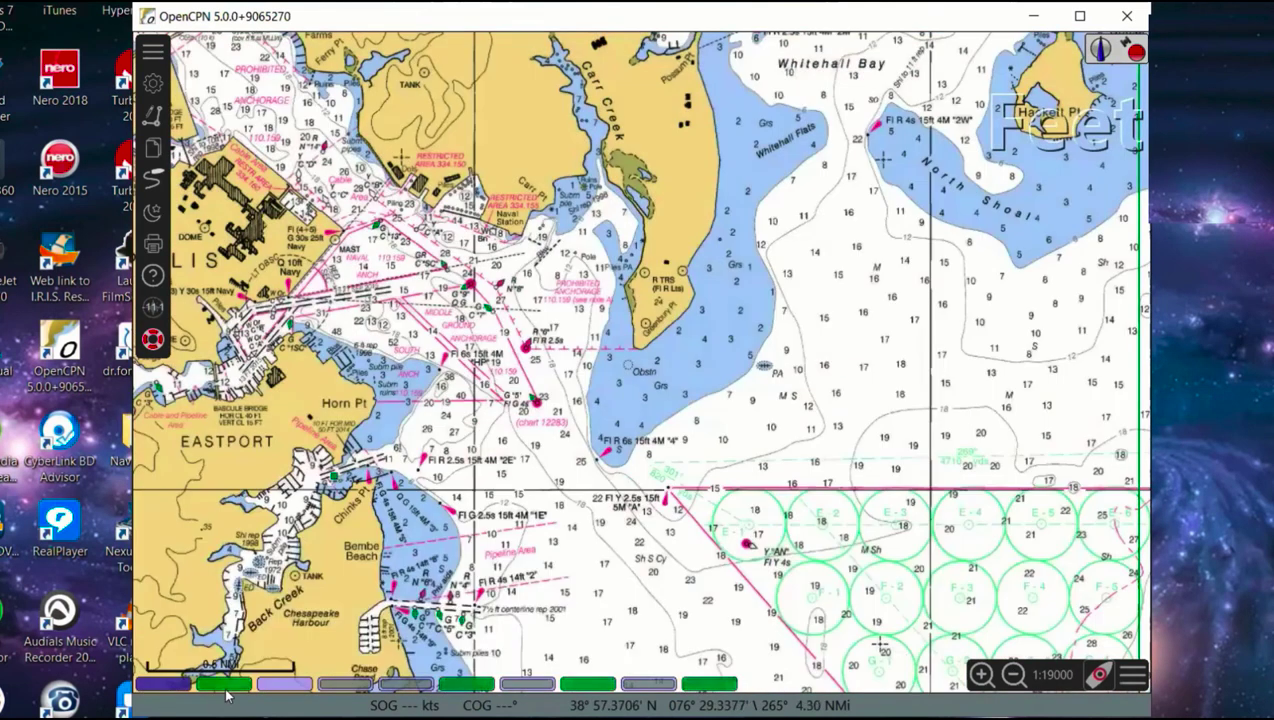
# - Check the file details of the available charts and switch the display to the 1:10000 ENC chart US5MD32M
pyautogui.moveTo(148, 690)
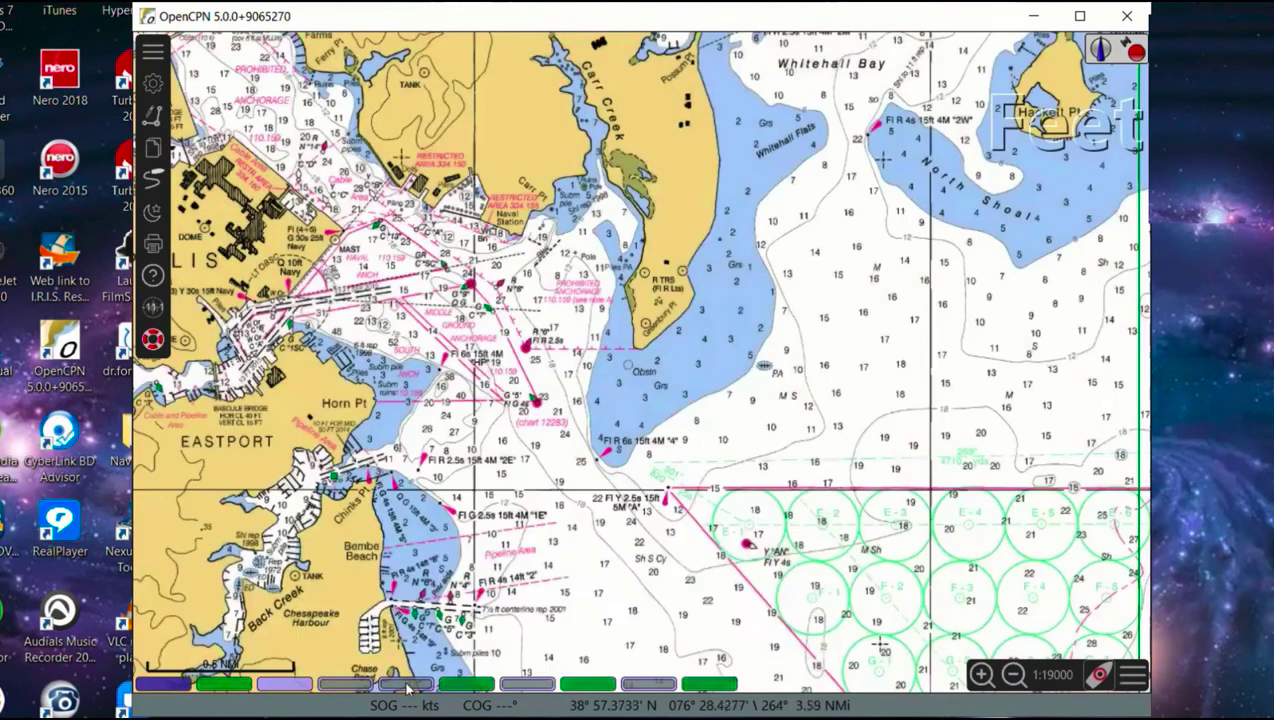
pyautogui.moveTo(515, 695)
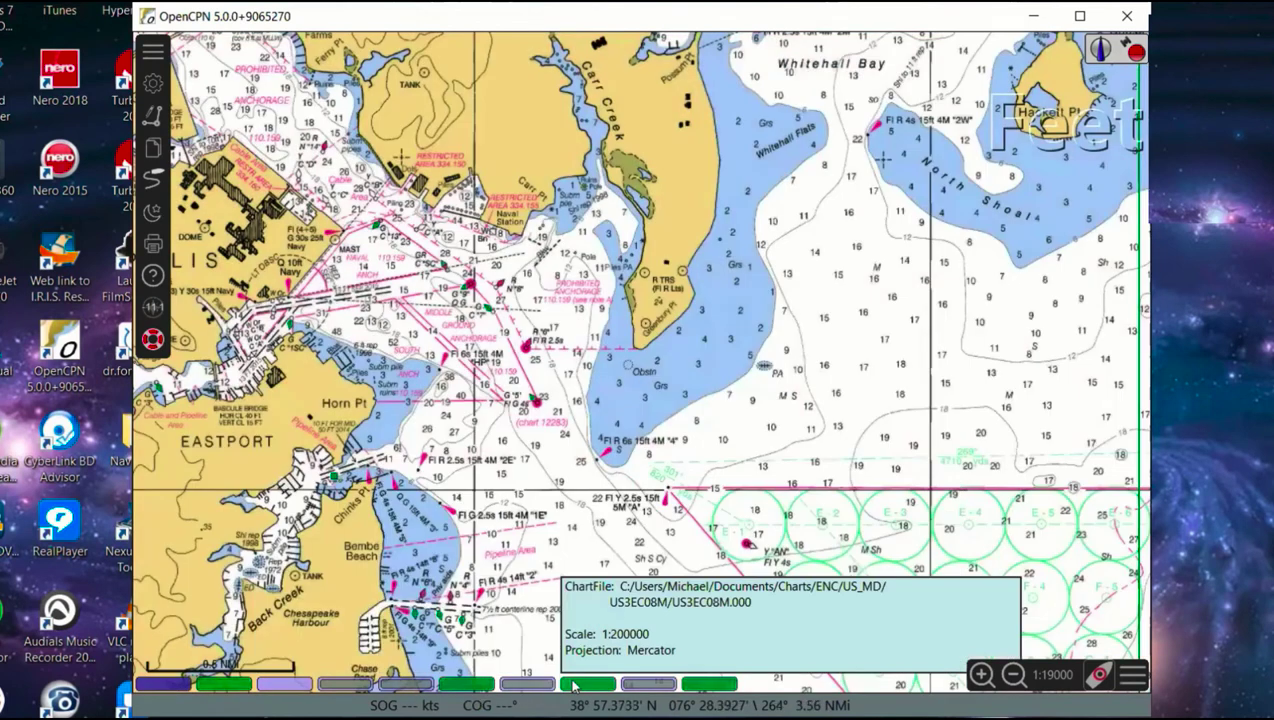
pyautogui.moveTo(705, 685)
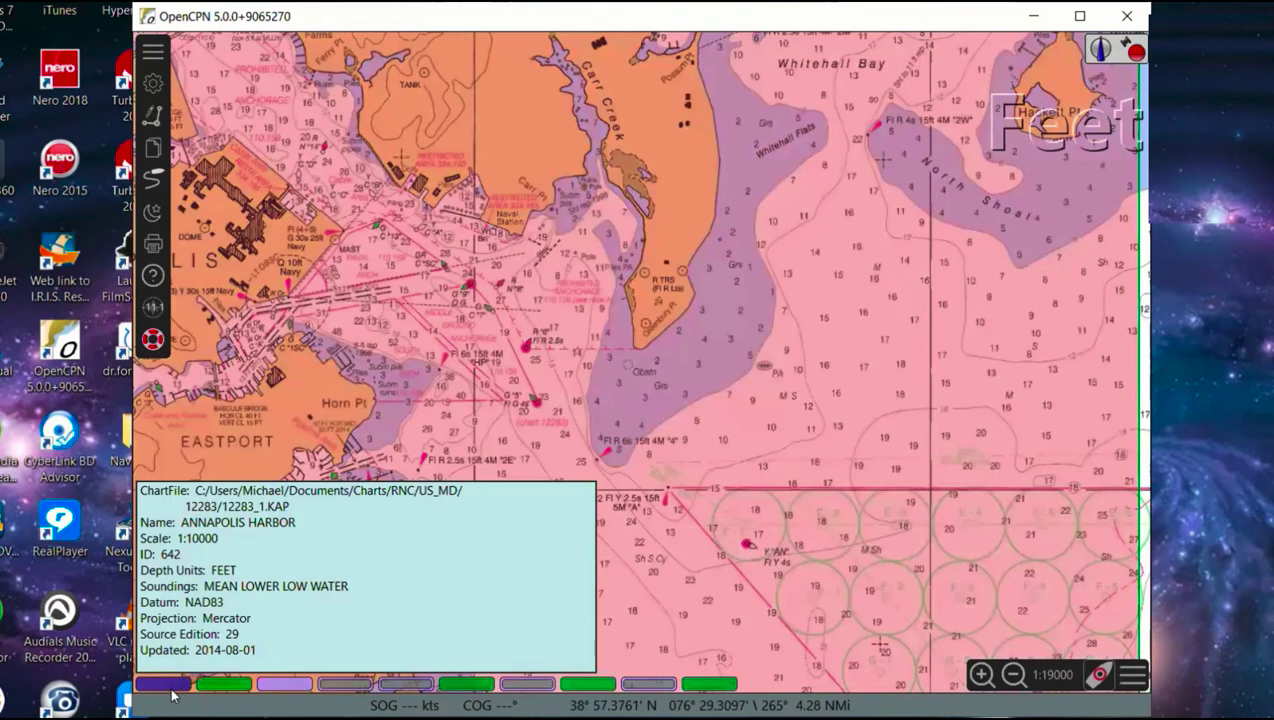
pyautogui.click(228, 688)
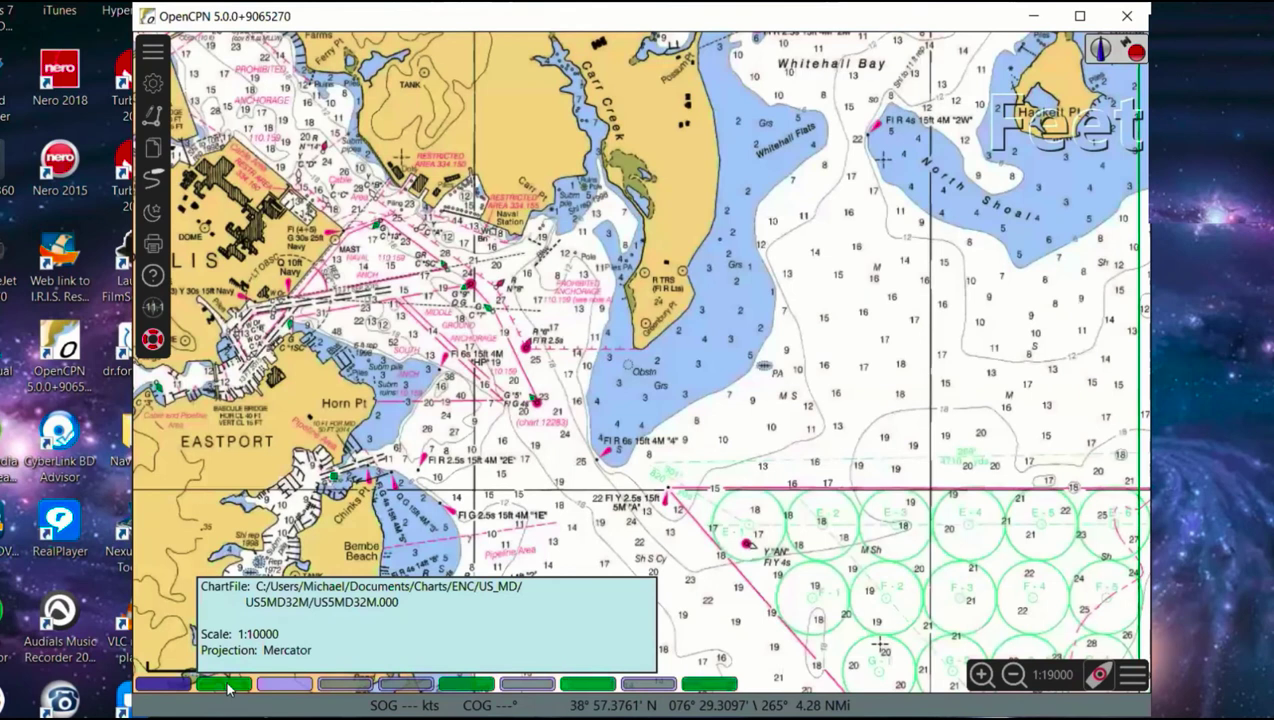
pyautogui.click(228, 688)
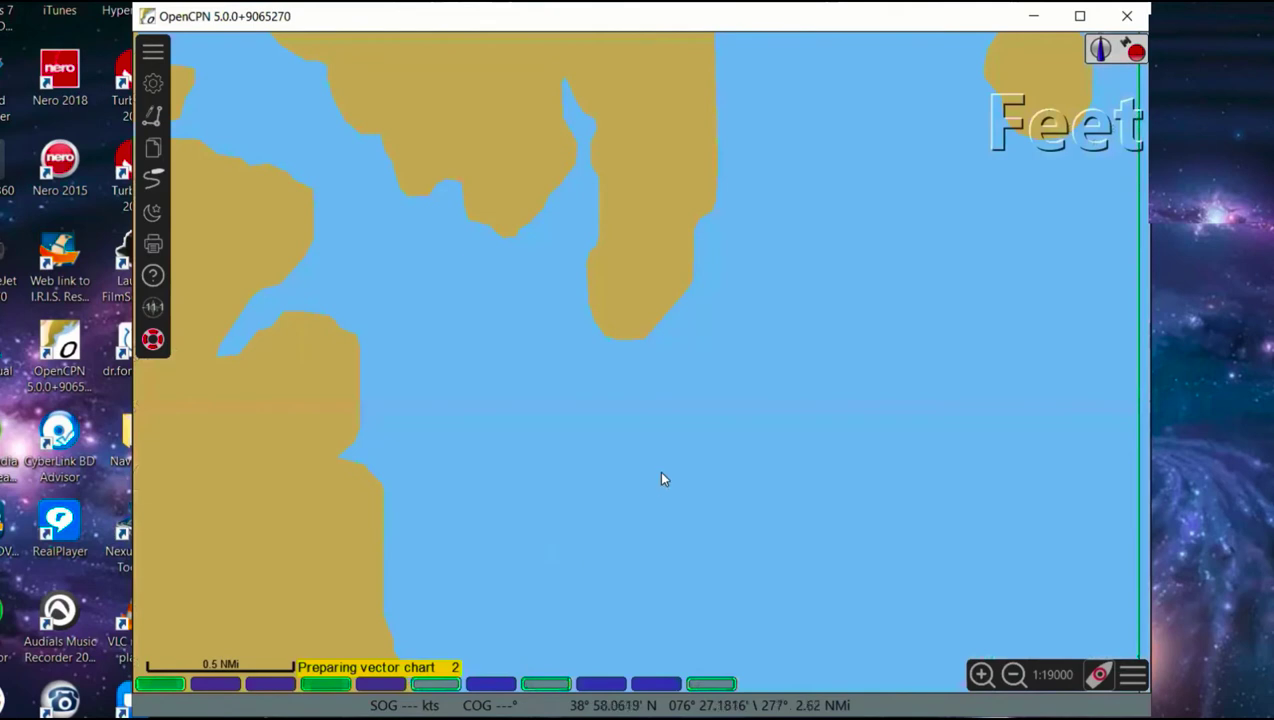
# - Look over the vector chart coverage around Annapolis, Chesapeake Bay and the wider East Coast
pyautogui.scroll(-2, 658, 470)
pyautogui.scroll(-1, 640, 466)
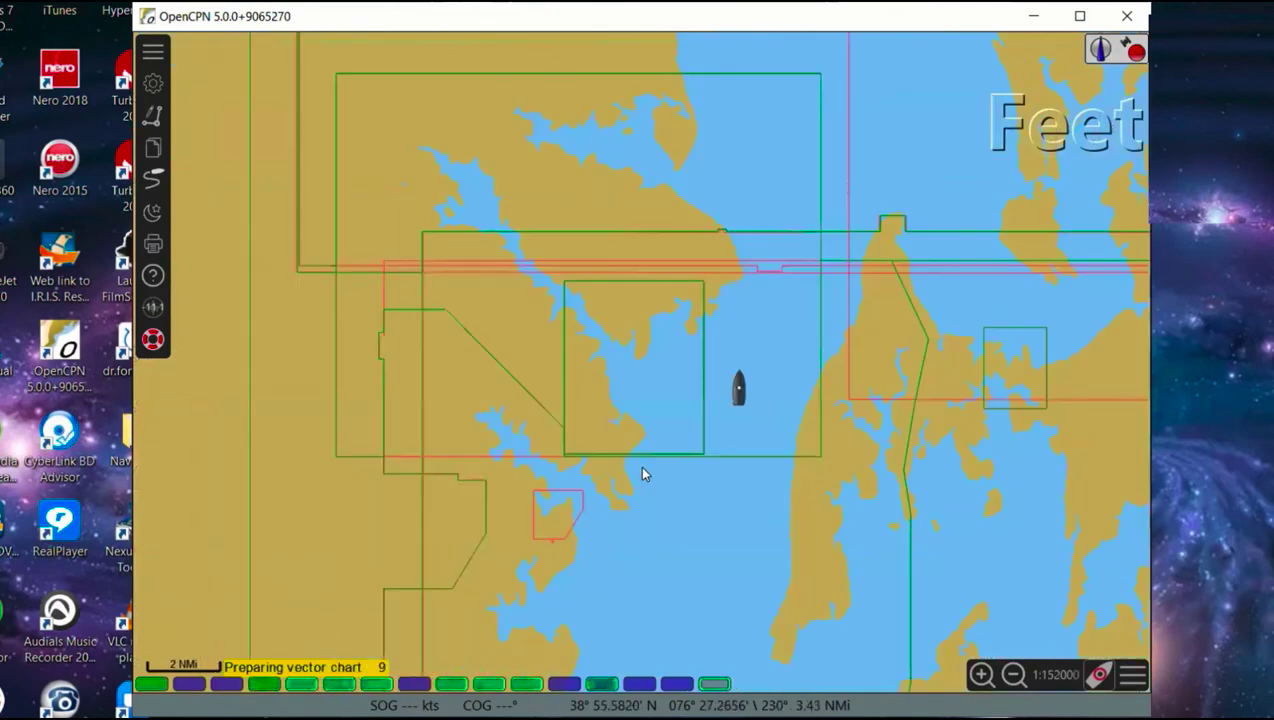
pyautogui.scroll(4, 638, 465)
pyautogui.scroll(-5, 640, 467)
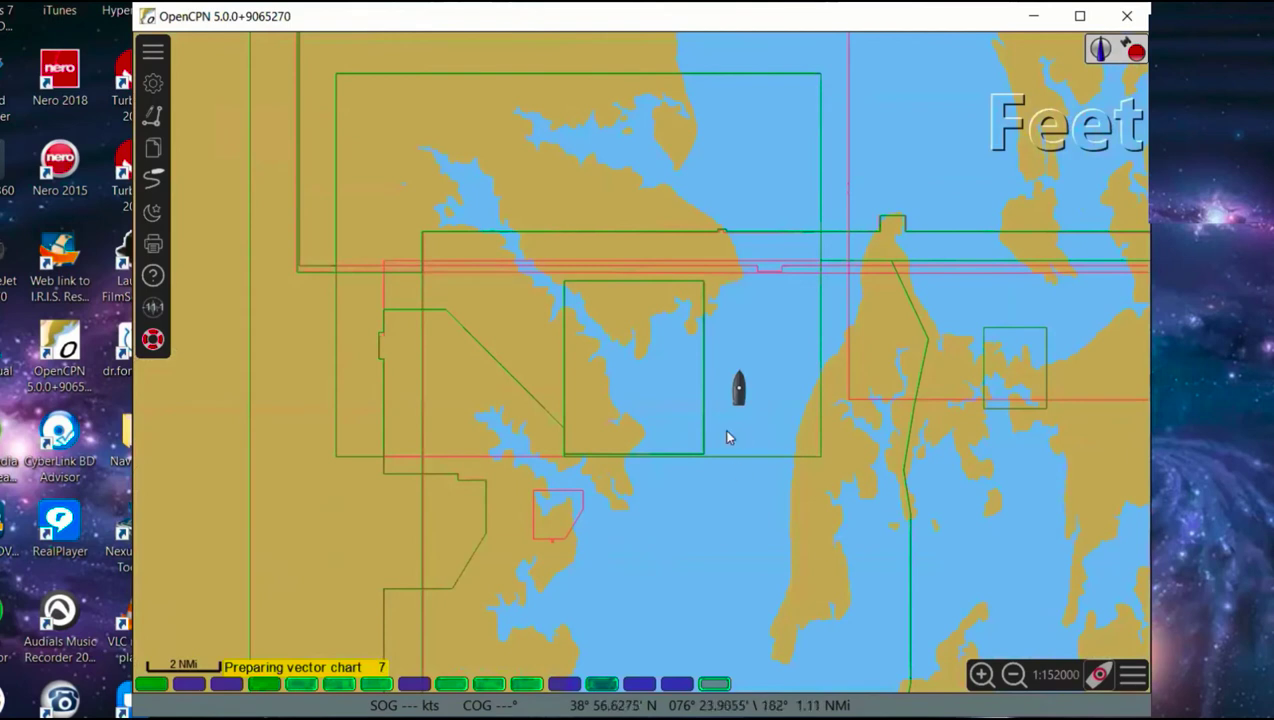
pyautogui.scroll(-5, 614, 438)
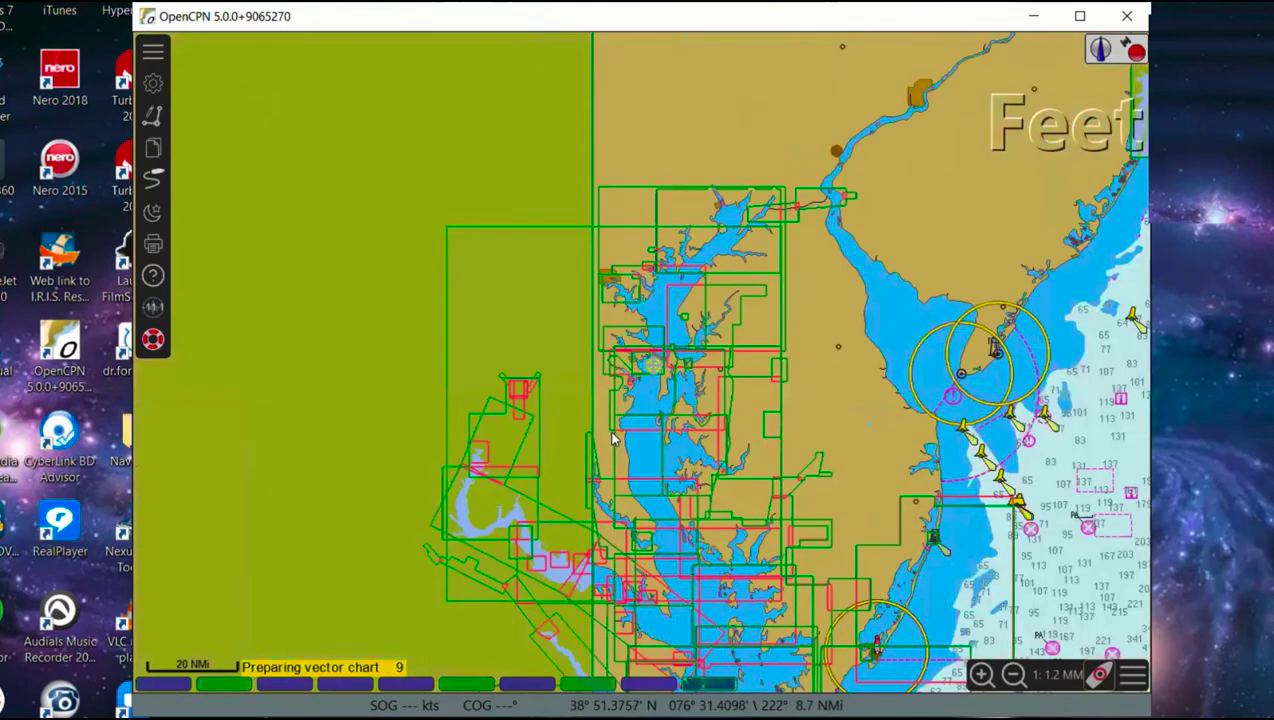
pyautogui.scroll(-3, 614, 438)
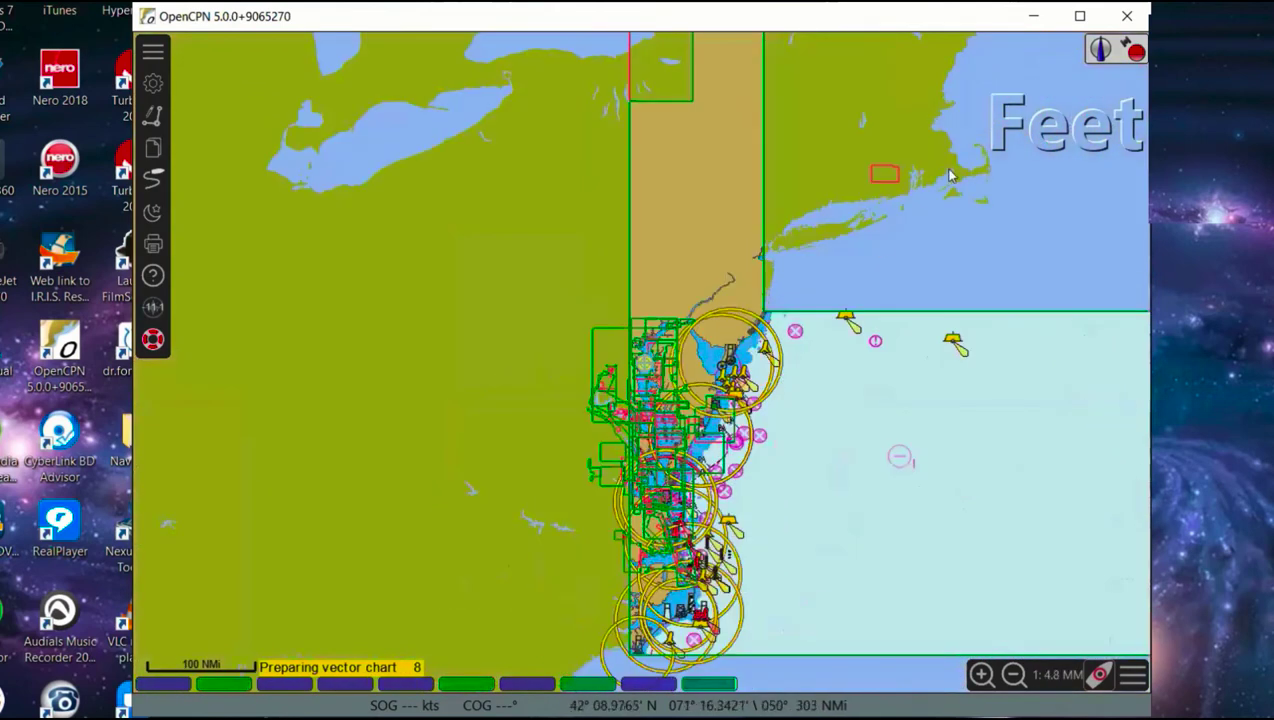
# - Centre the view on the small chart outline over Rhode Island and switch to raster charts to display the Bowditch Bay chart
pyautogui.middleClick(876, 165)
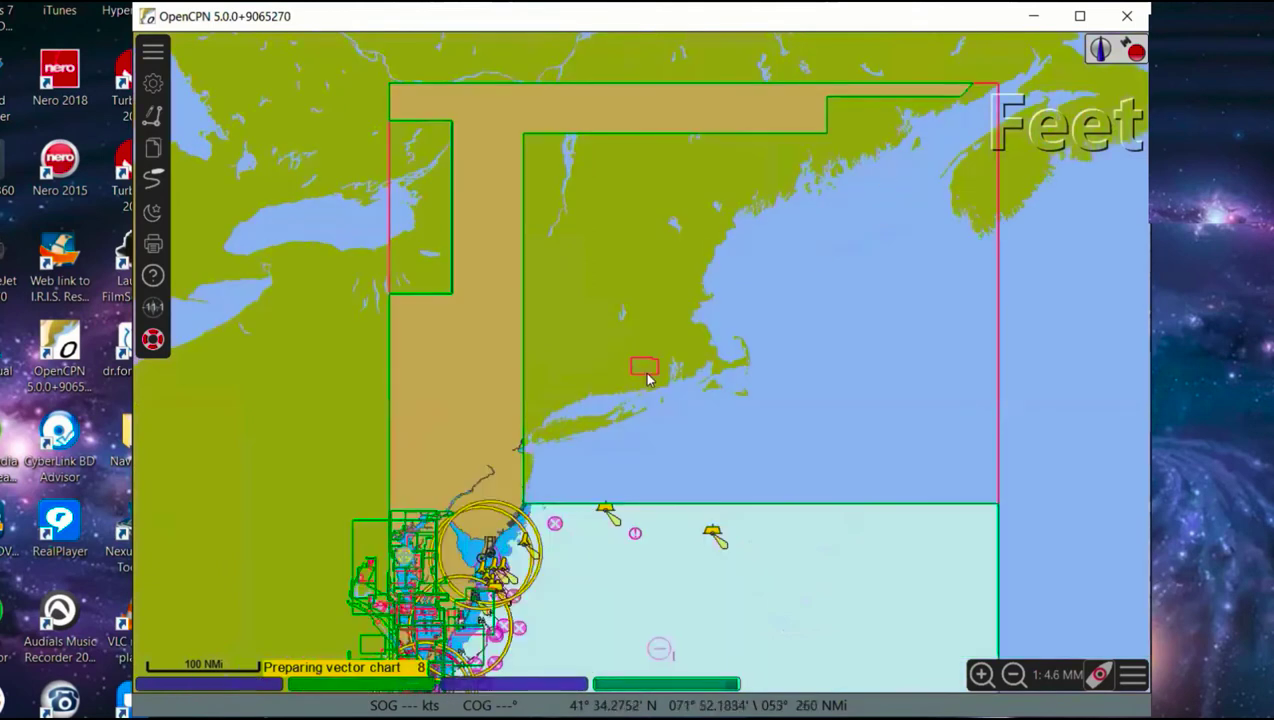
pyautogui.click(341, 685)
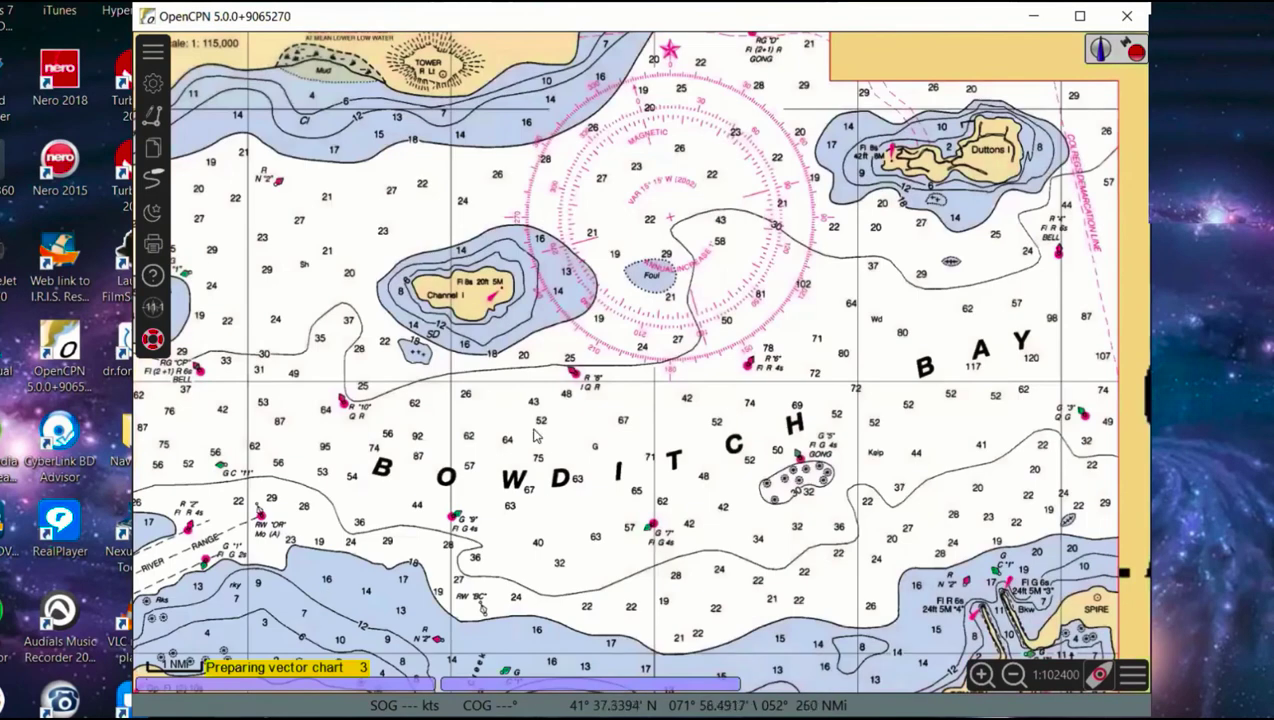
pyautogui.scroll(-1, 533, 435)
pyautogui.scroll(2, 535, 440)
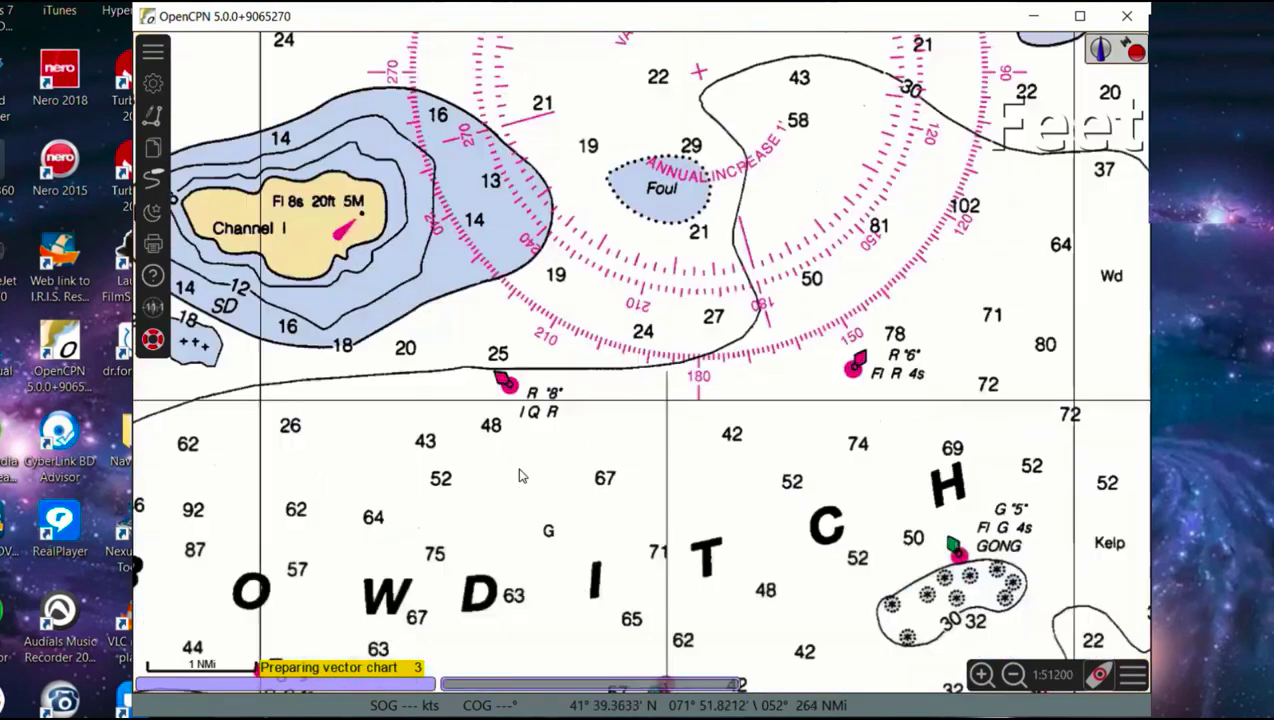
pyautogui.scroll(-2, 519, 475)
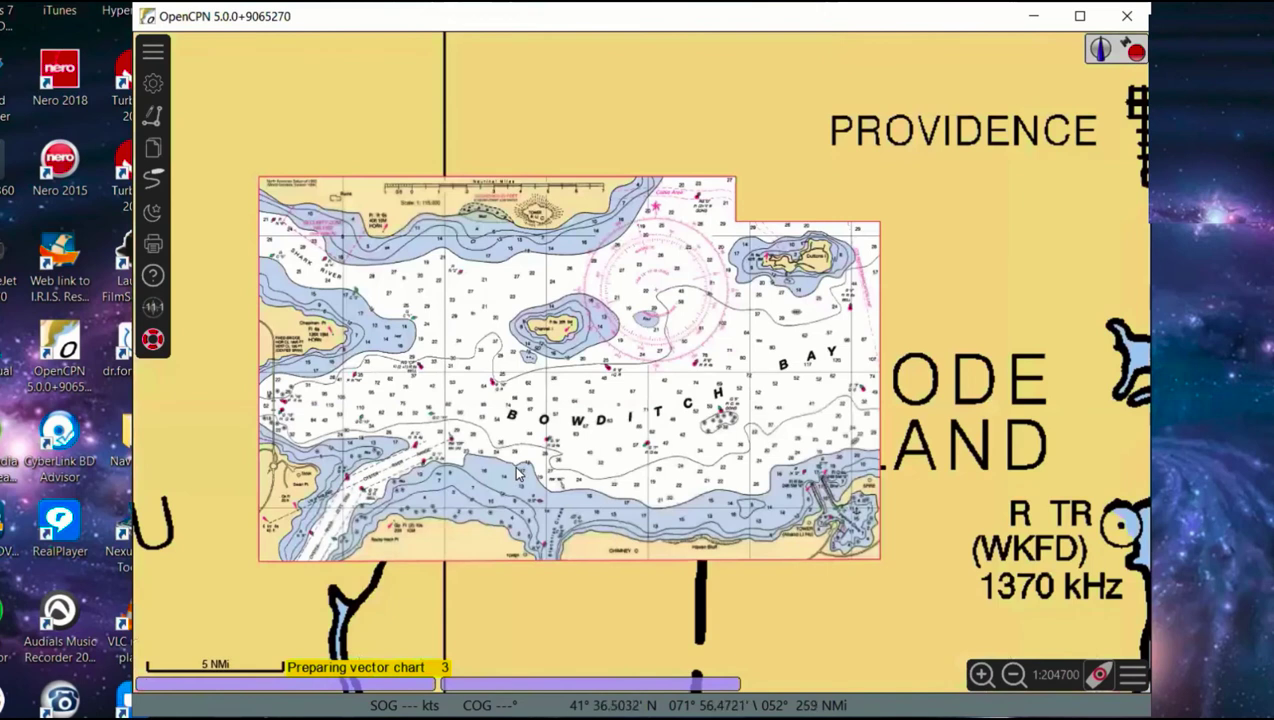
pyautogui.scroll(1, 516, 470)
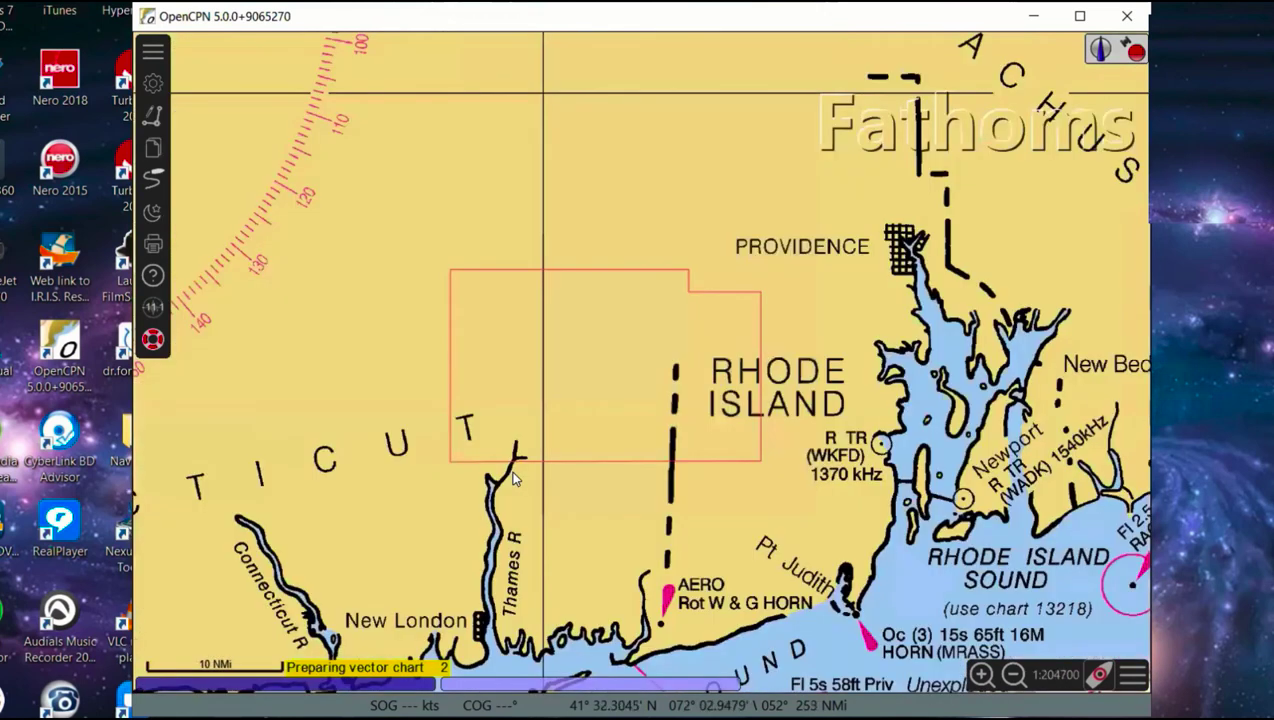
# - Examine the Bowditch Bay chart at closer and wider scales and its location over Connecticut and Rhode Island
pyautogui.press('+')
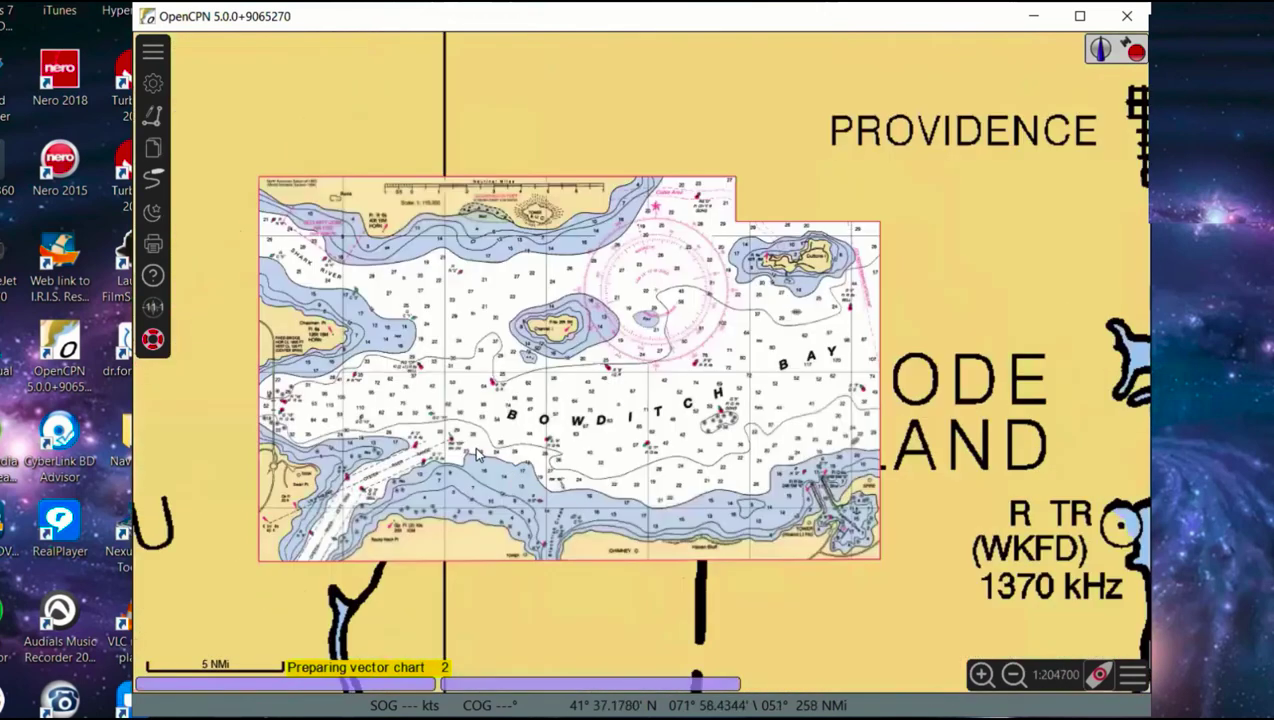
pyautogui.press('+')
pyautogui.press('Left')
pyautogui.press('Left')
pyautogui.press('Left')
pyautogui.press('Left')
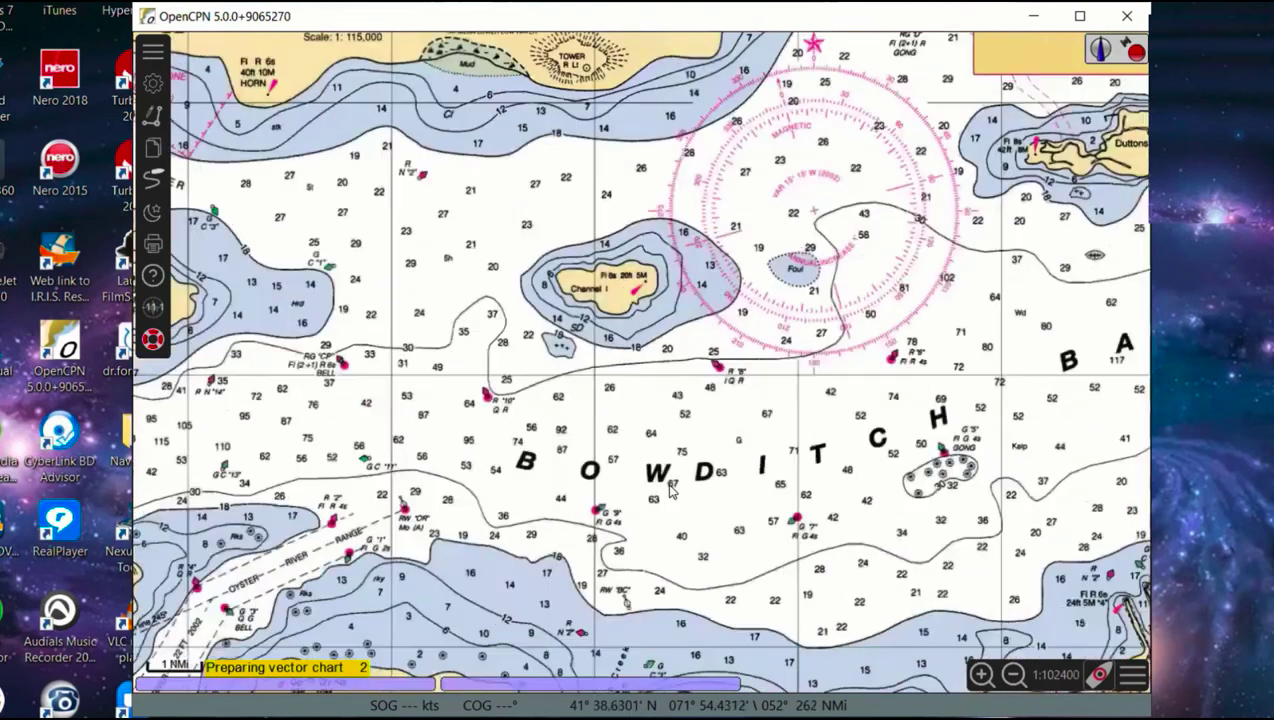
pyautogui.press('Up')
pyautogui.press('Up')
pyautogui.press('Down')
pyautogui.press('-')
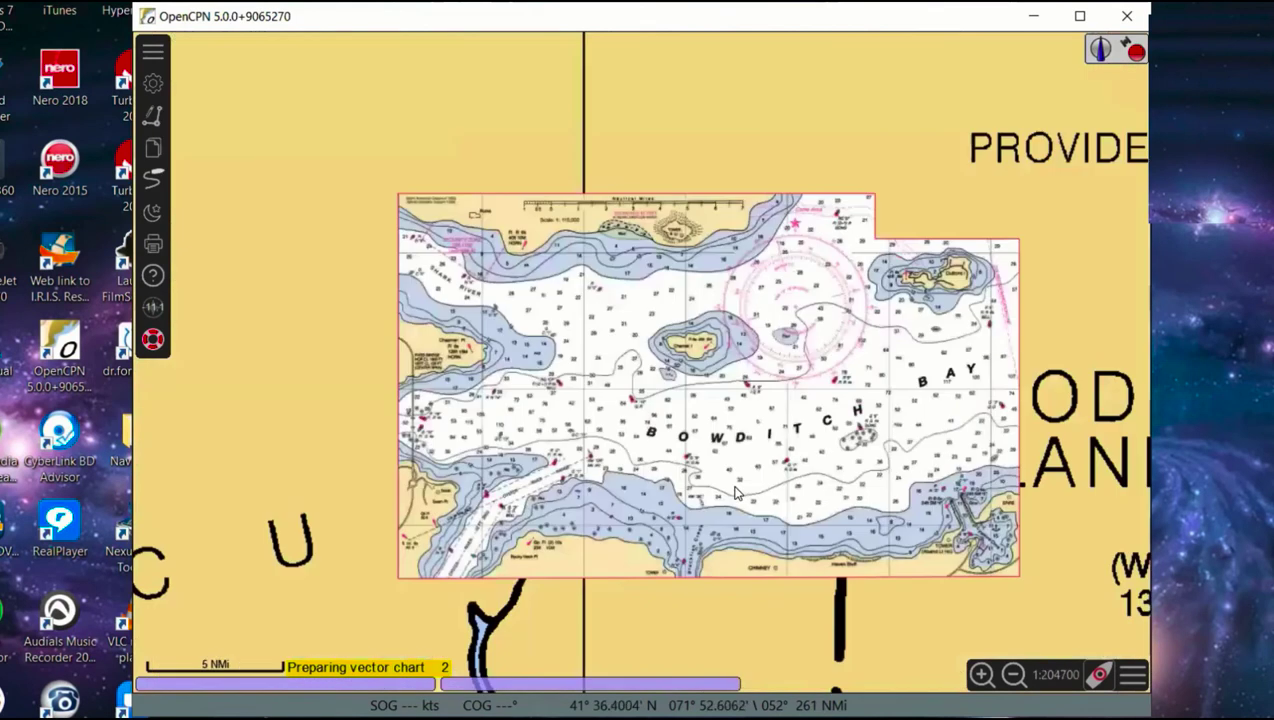
pyautogui.press('+')
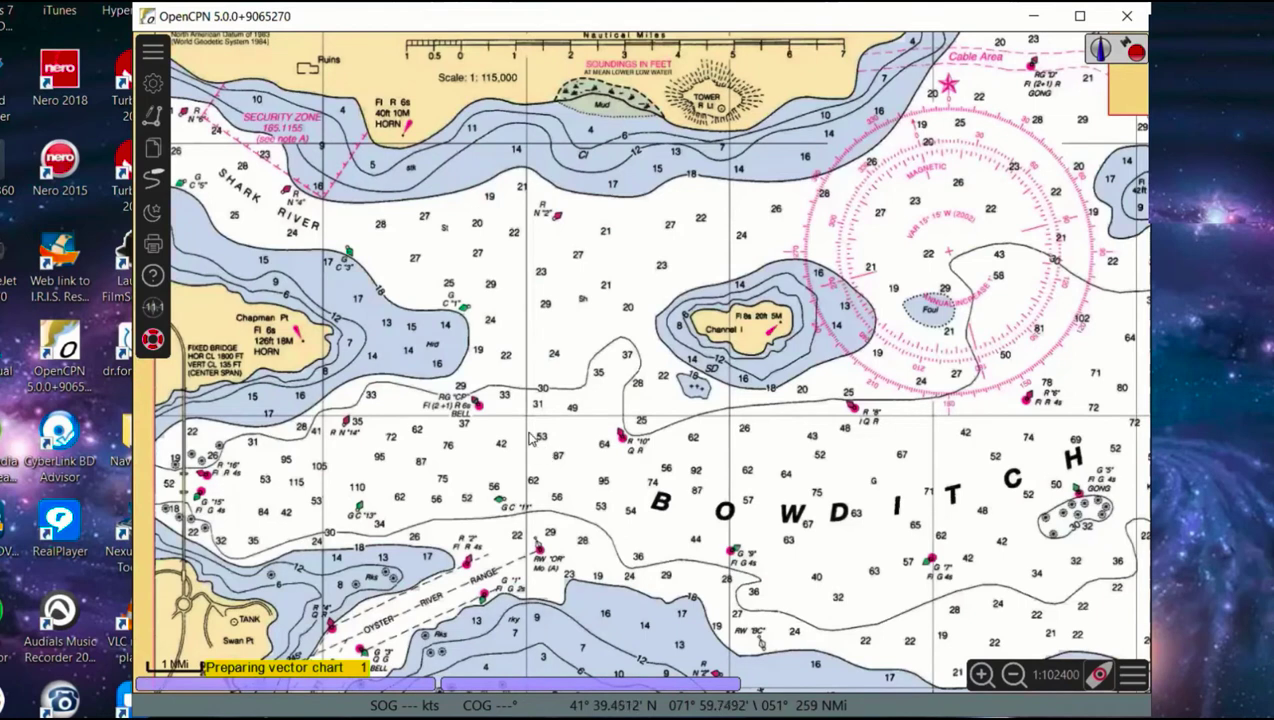
pyautogui.press('-')
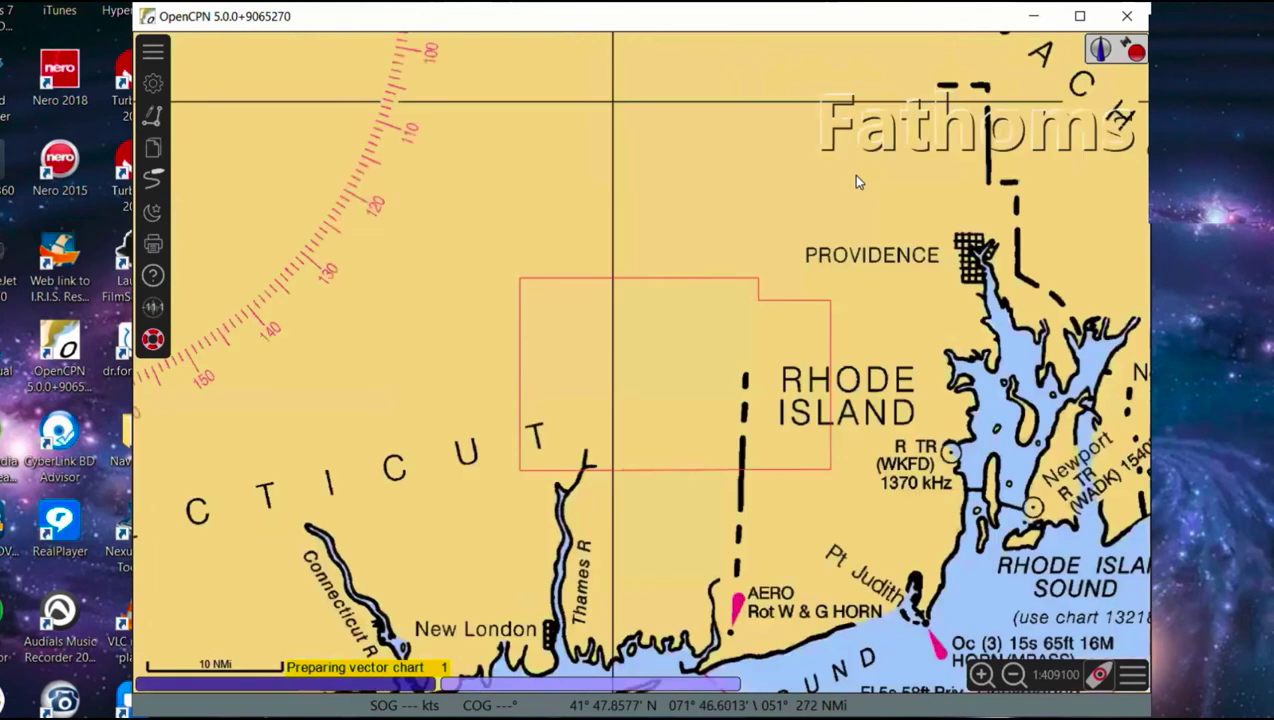
pyautogui.press('-')
pyautogui.press('-')
pyautogui.moveTo(674, 339); pyautogui.dragTo(766, 217)
pyautogui.moveTo(631, 321); pyautogui.dragTo(685, 179)
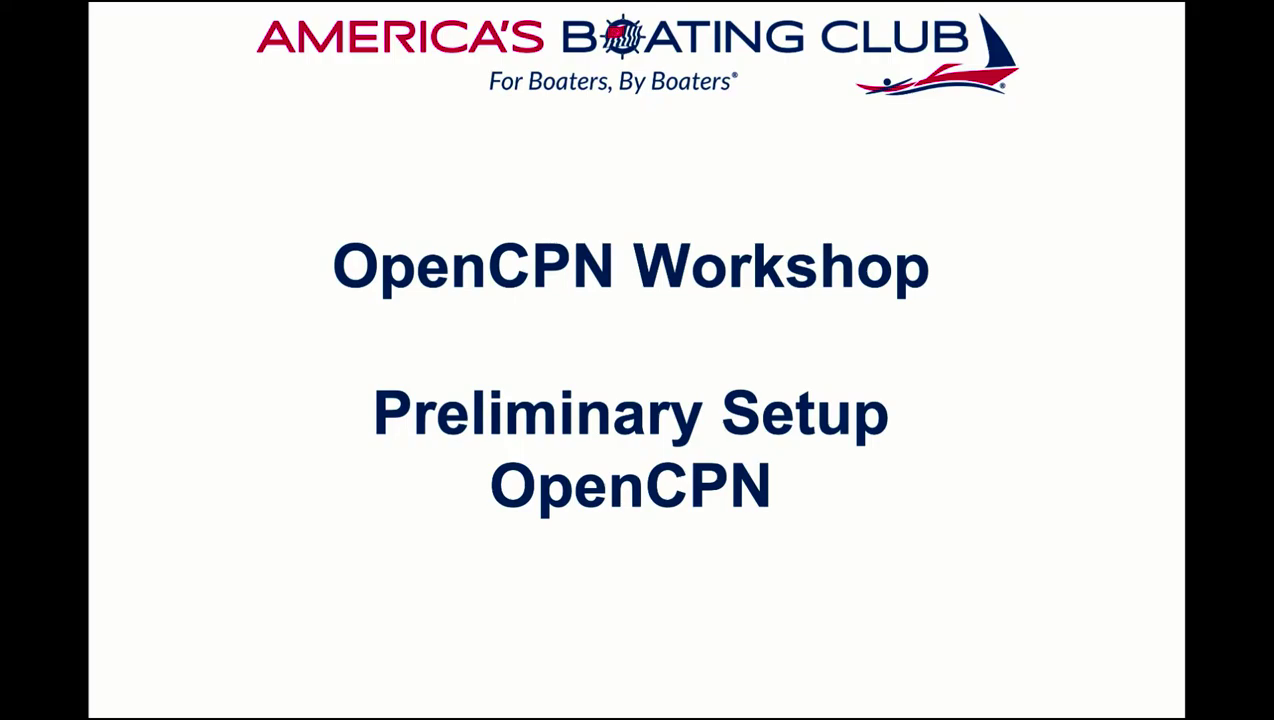
pyautogui.press('Escape')
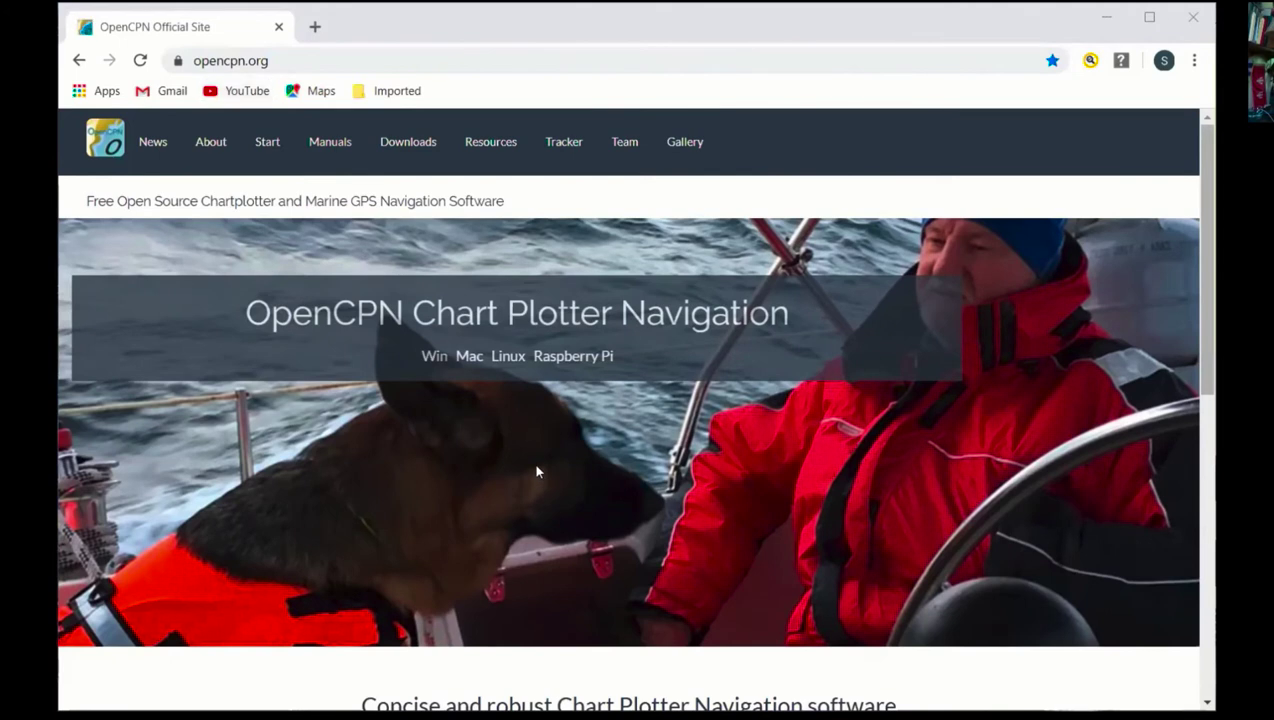
# - Switch to the browser and look over the opencpn.org home page and the documentation offered on its Manuals page
pyautogui.scroll(-3, 537, 470)
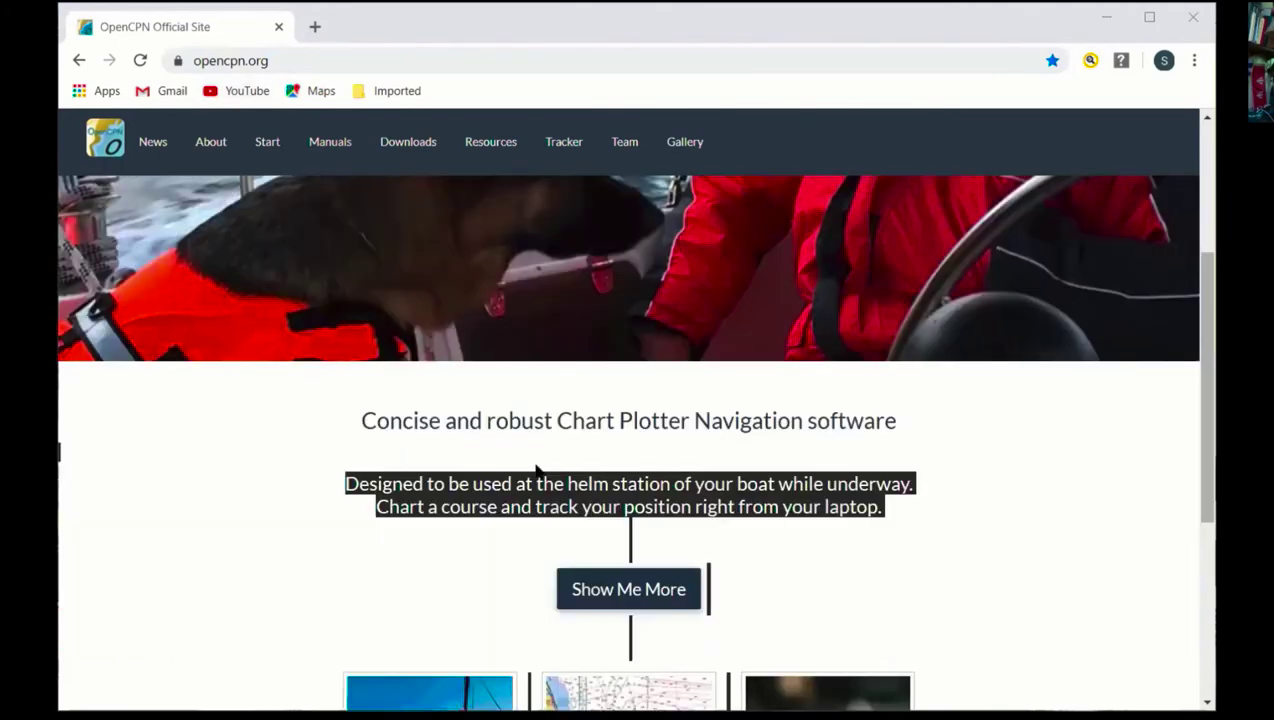
pyautogui.scroll(-3, 537, 470)
pyautogui.scroll(6, 727, 144)
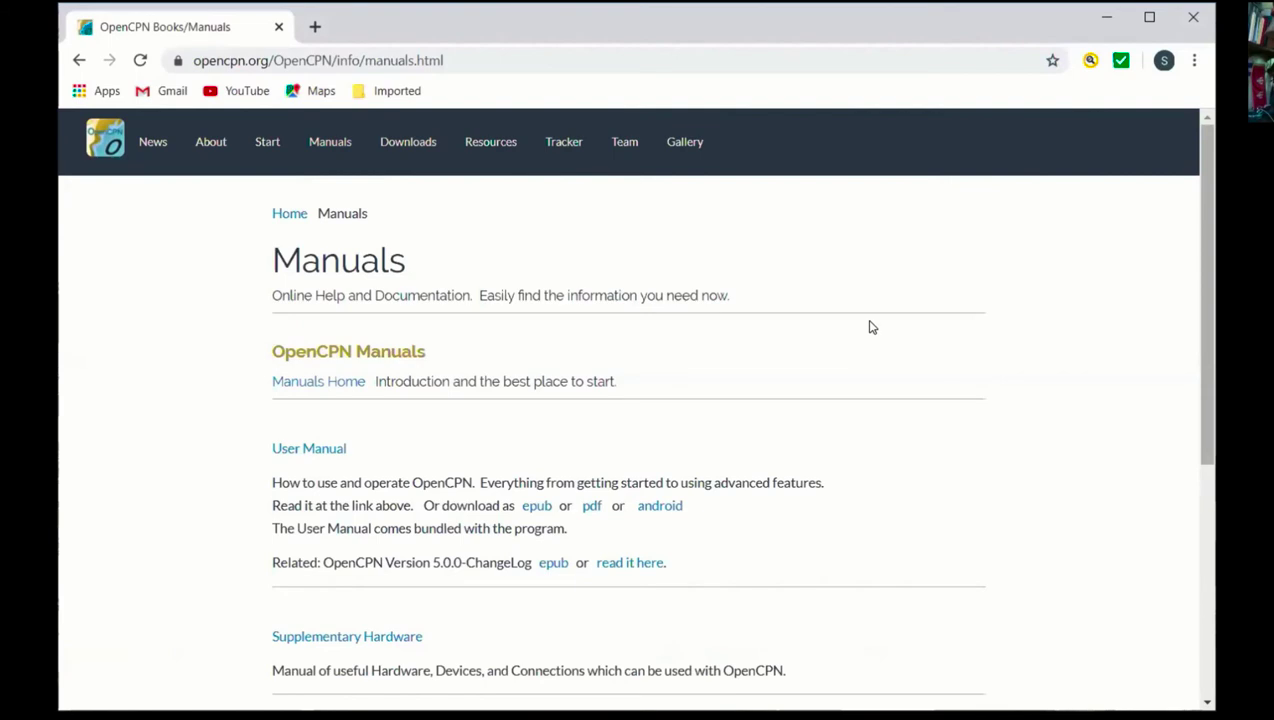
pyautogui.scroll(-2, 871, 327)
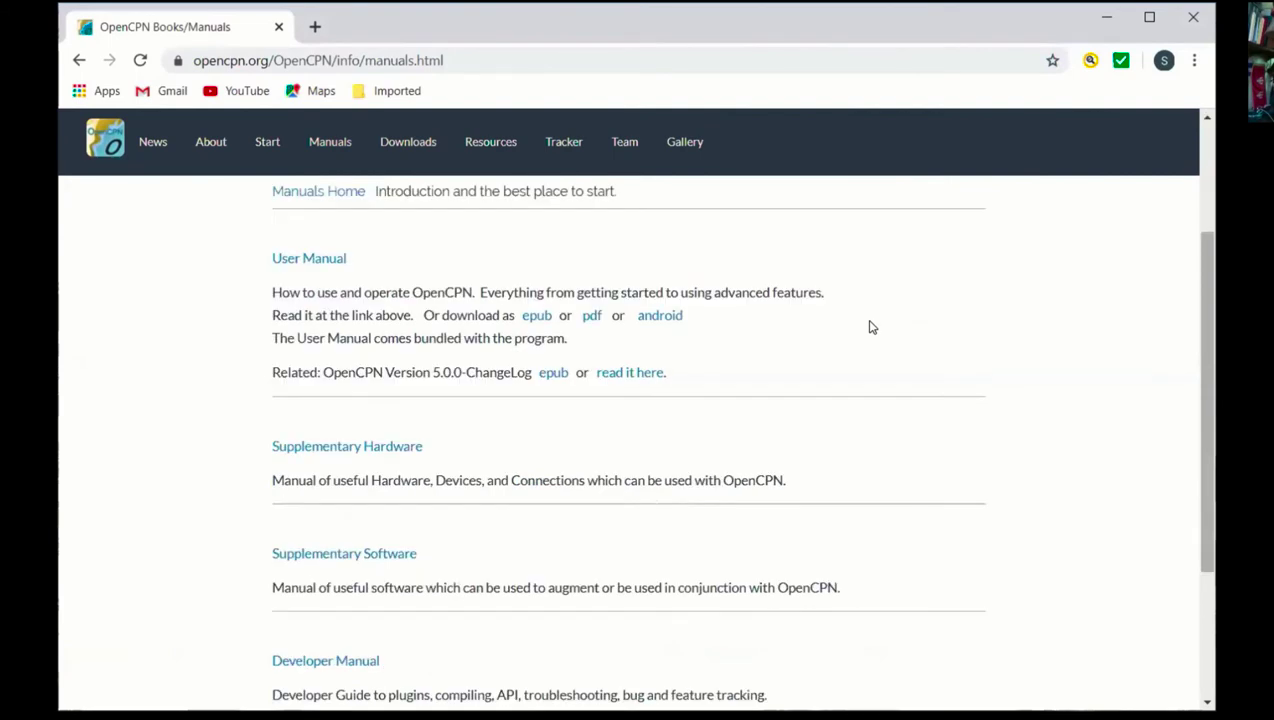
pyautogui.scroll(-1, 871, 327)
pyautogui.scroll(2, 330, 293)
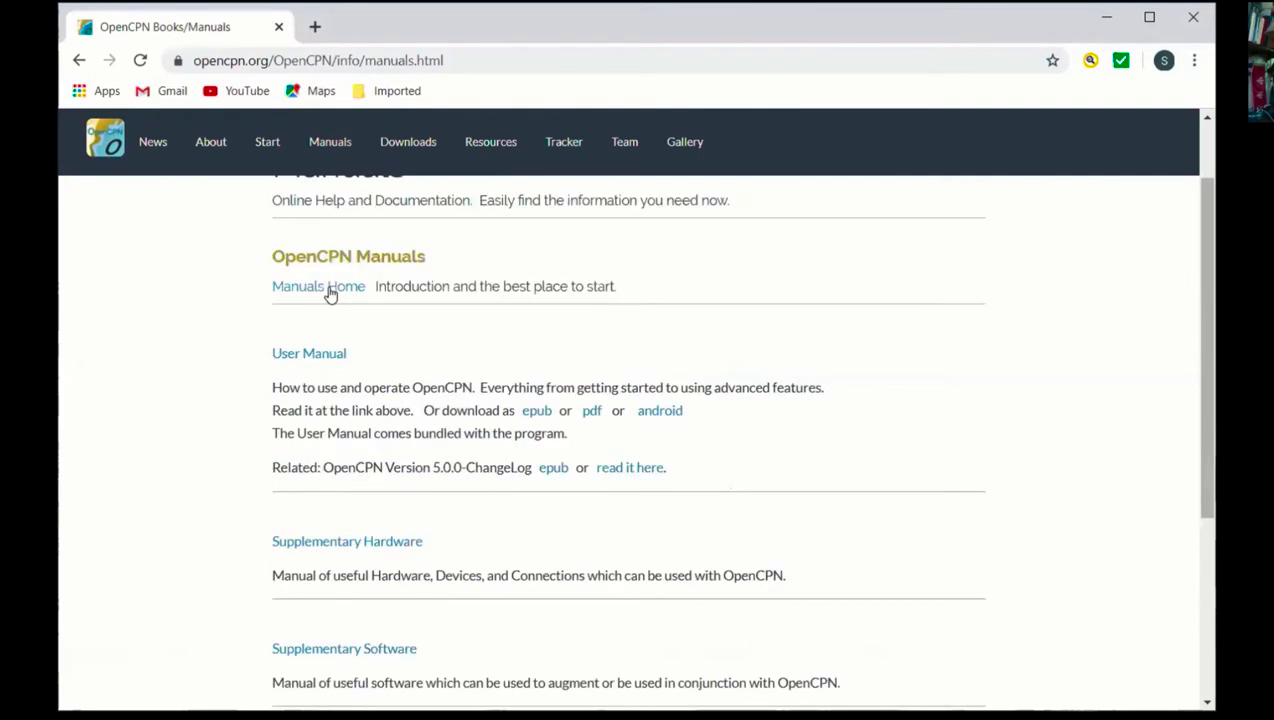
# - Open the User Manual, read its Display page on units, bearings, navigation modes and chart display, and switch back to OpenCPN
pyautogui.click(342, 290)
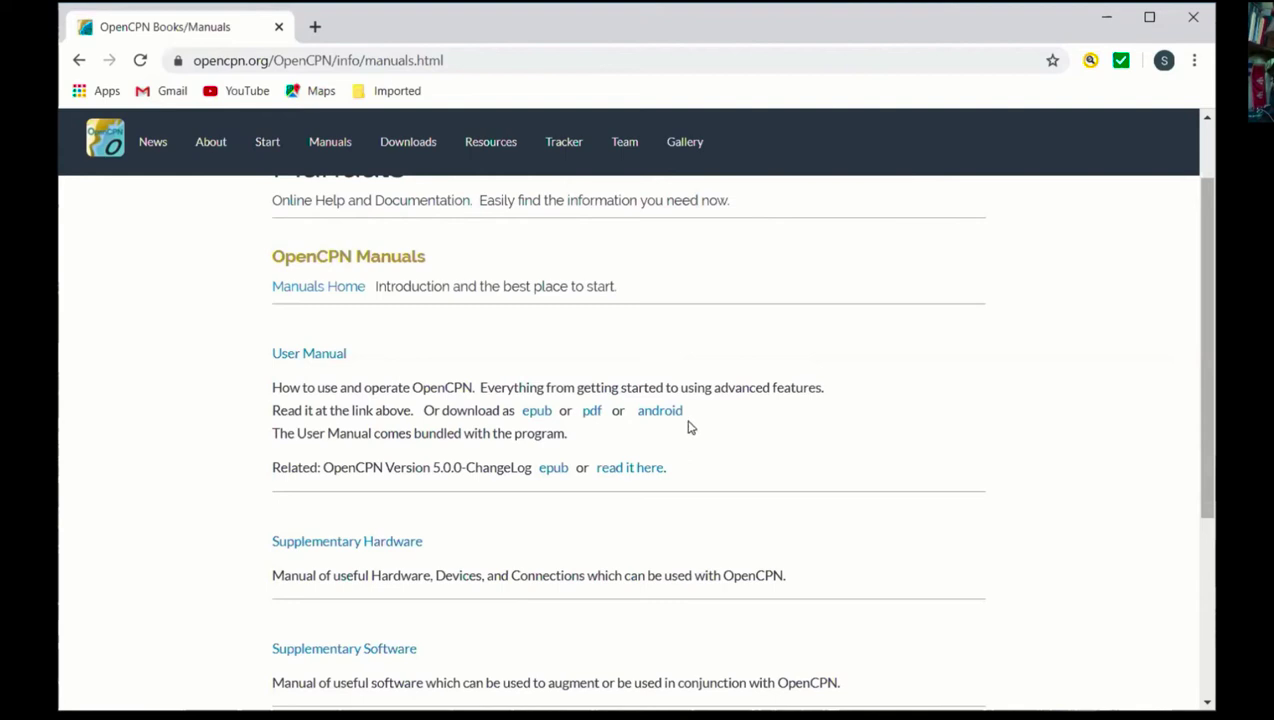
pyautogui.click(310, 361)
pyautogui.scroll(-15, 577, 467)
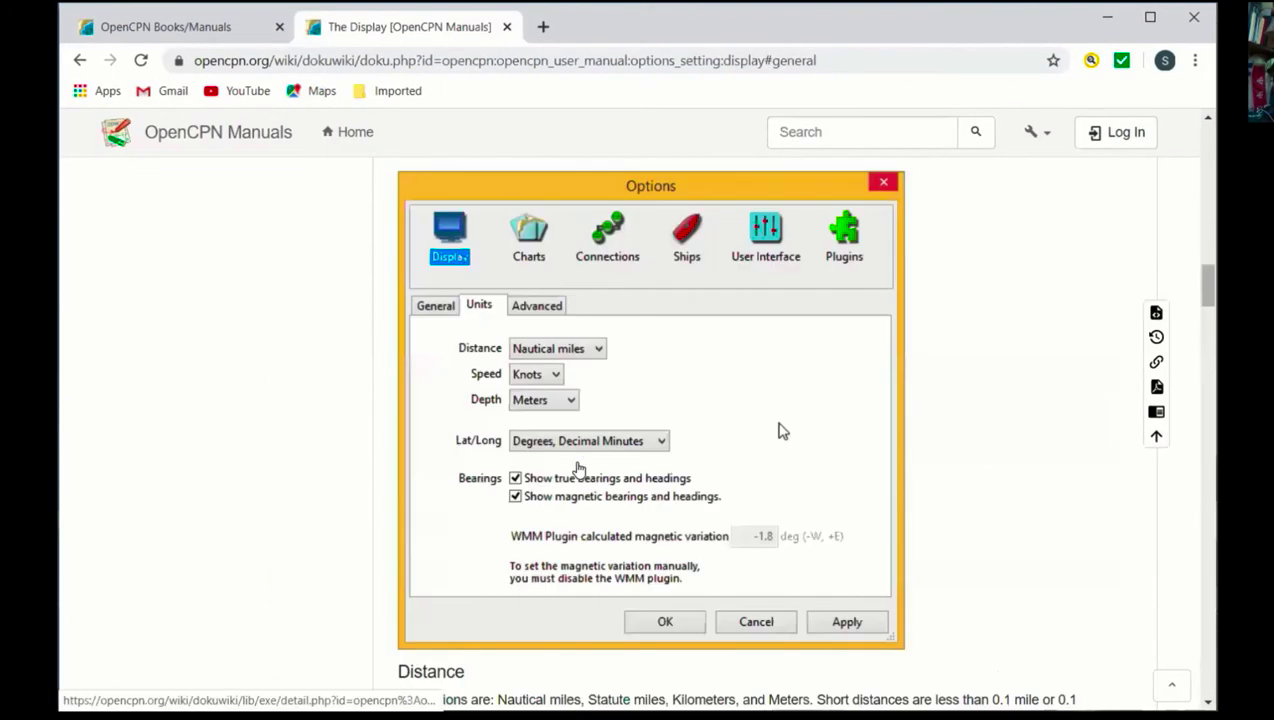
pyautogui.scroll(-5, 586, 478)
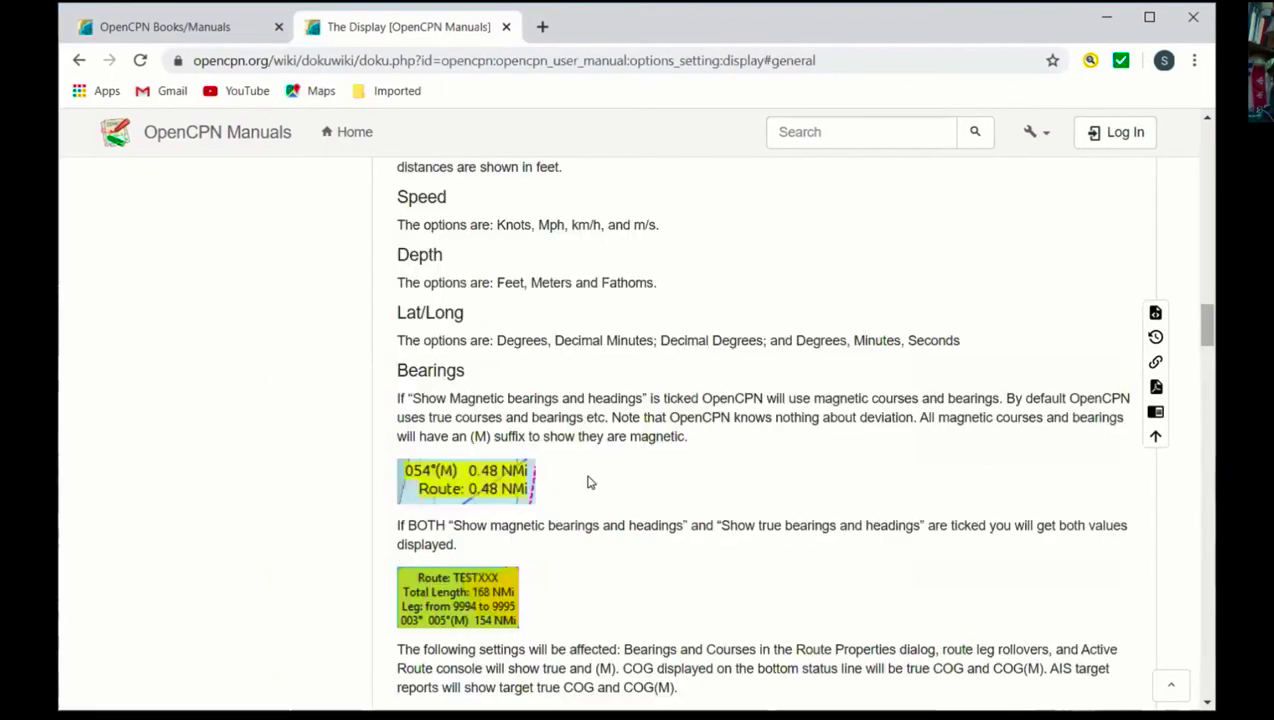
pyautogui.scroll(1, 586, 476)
pyautogui.scroll(5, 592, 466)
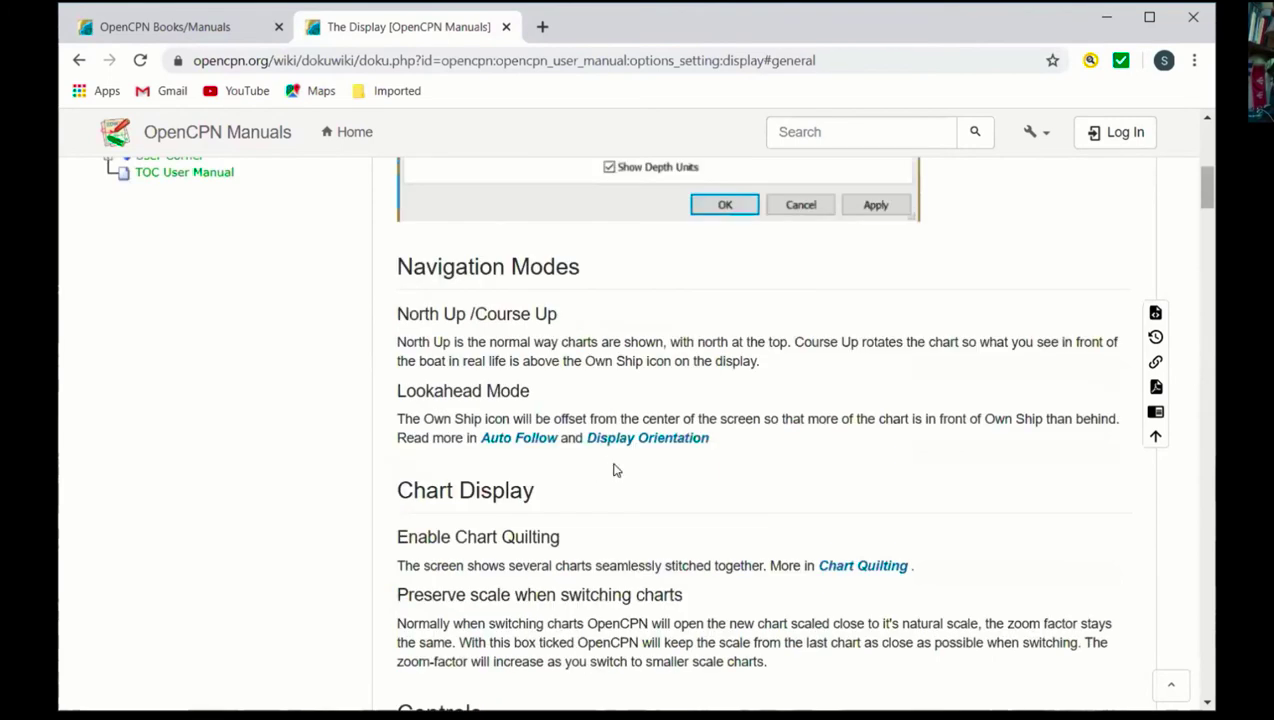
pyautogui.scroll(8, 609, 465)
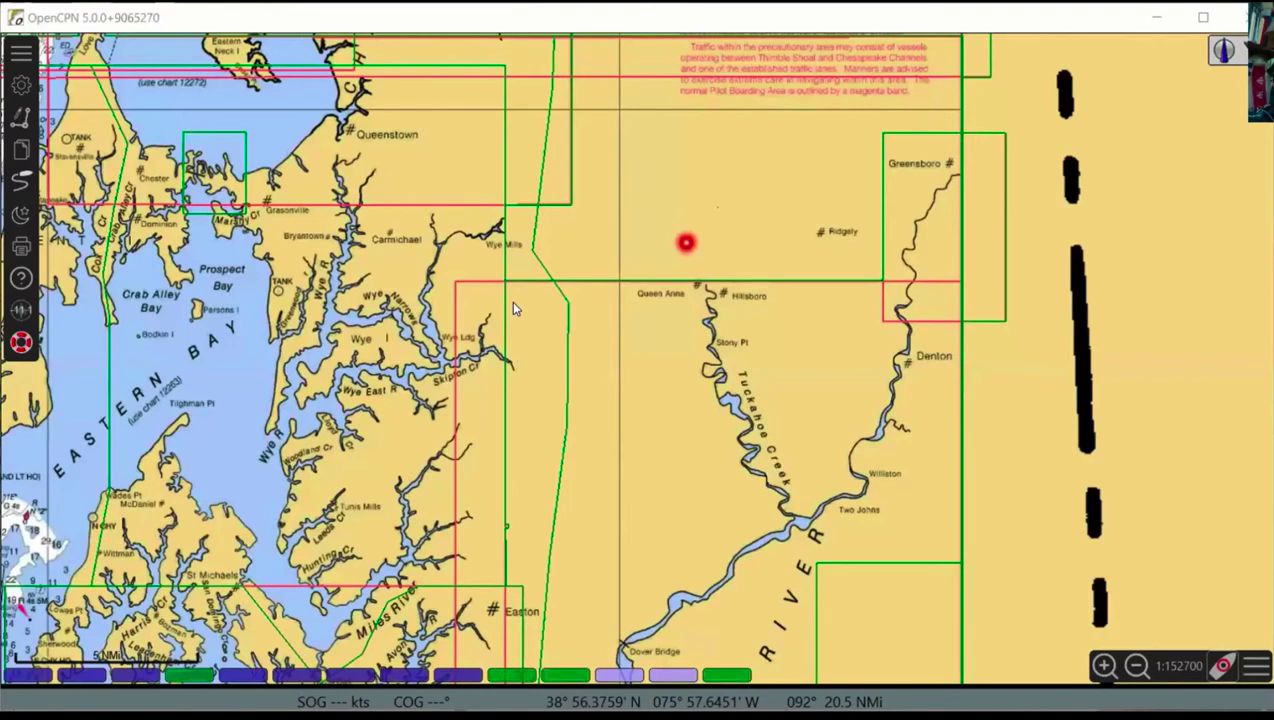
pyautogui.click(617, 321)
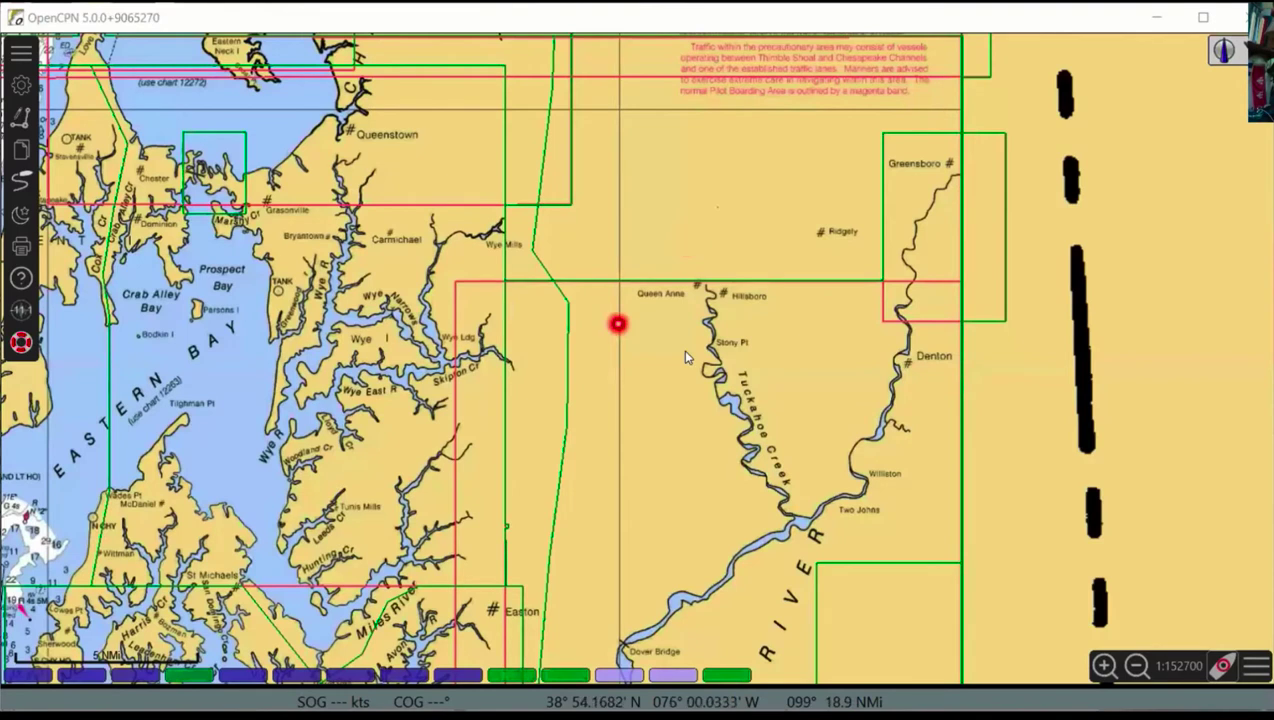
pyautogui.click(888, 400)
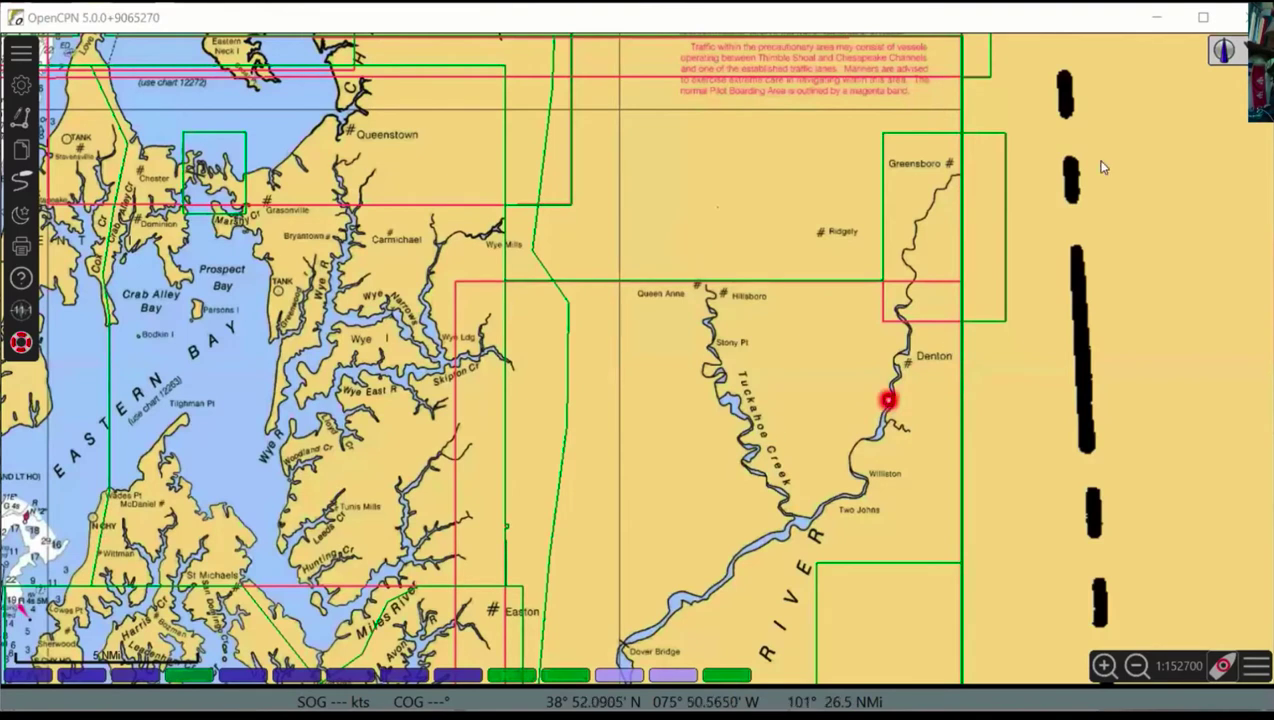
pyautogui.click(921, 234)
pyautogui.click(542, 425)
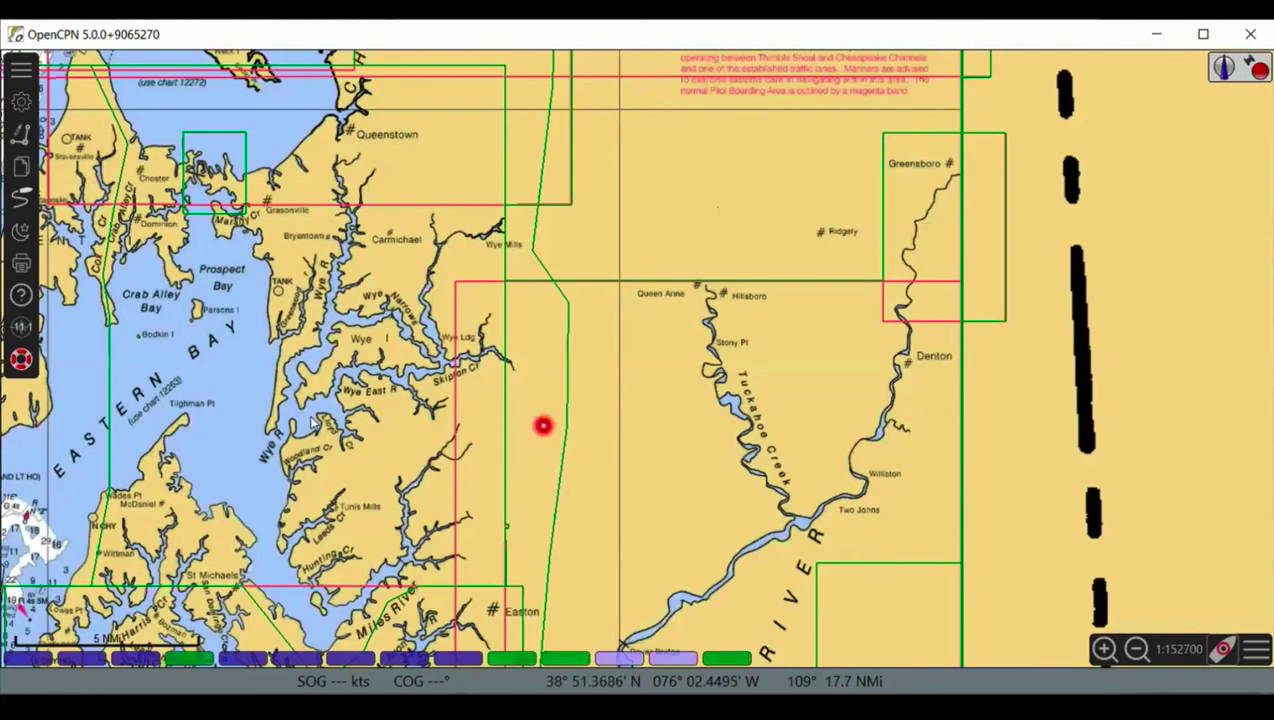
pyautogui.click(303, 372)
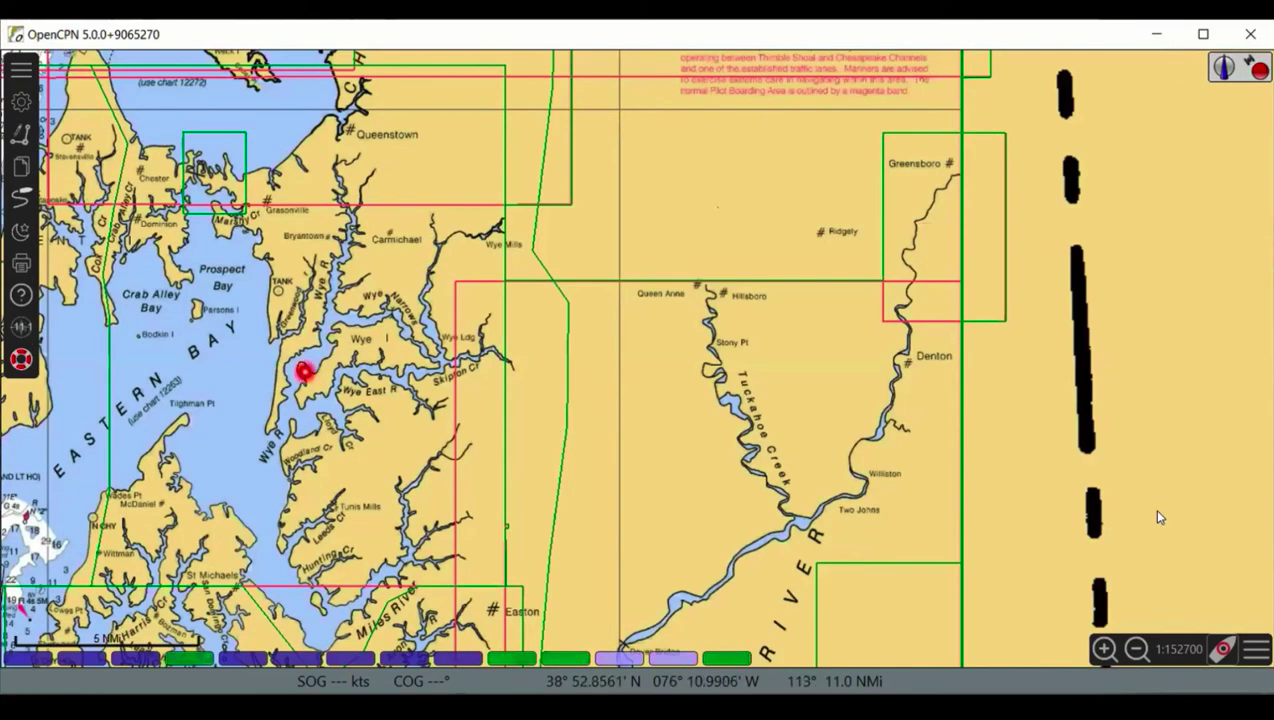
pyautogui.click(1132, 449)
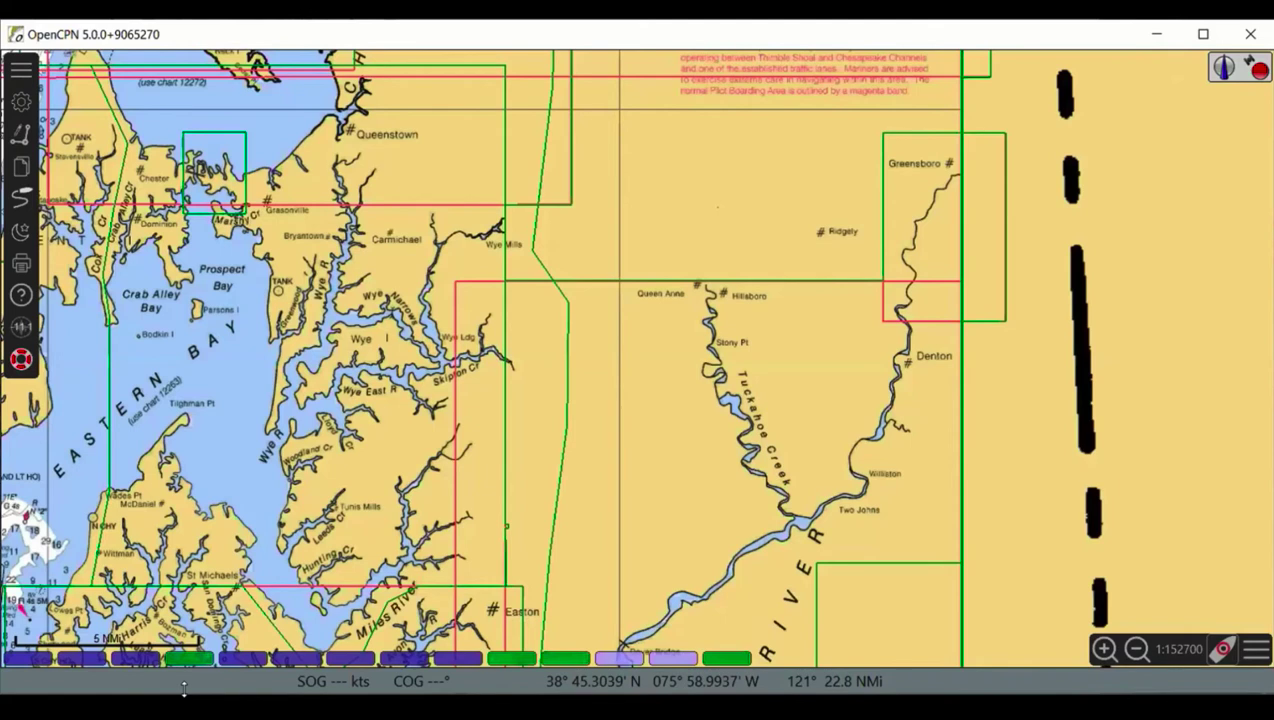
pyautogui.click(594, 347)
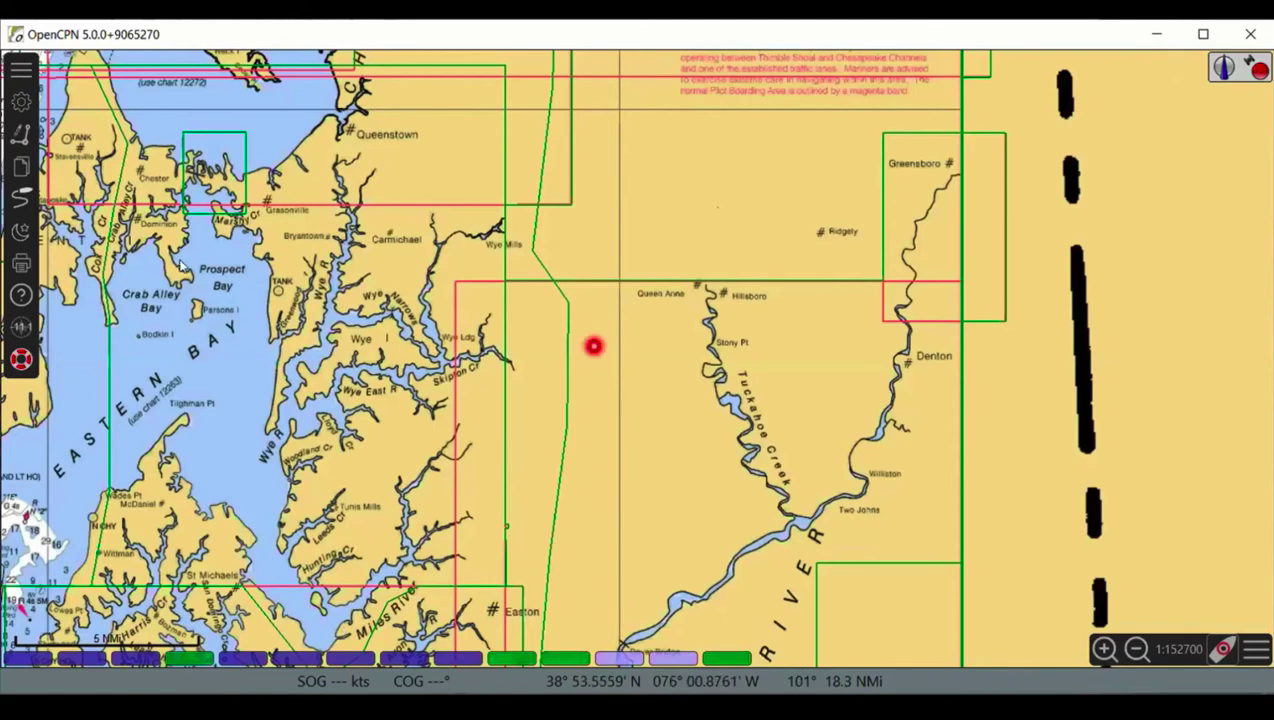
pyautogui.click(249, 289)
pyautogui.click(38, 89)
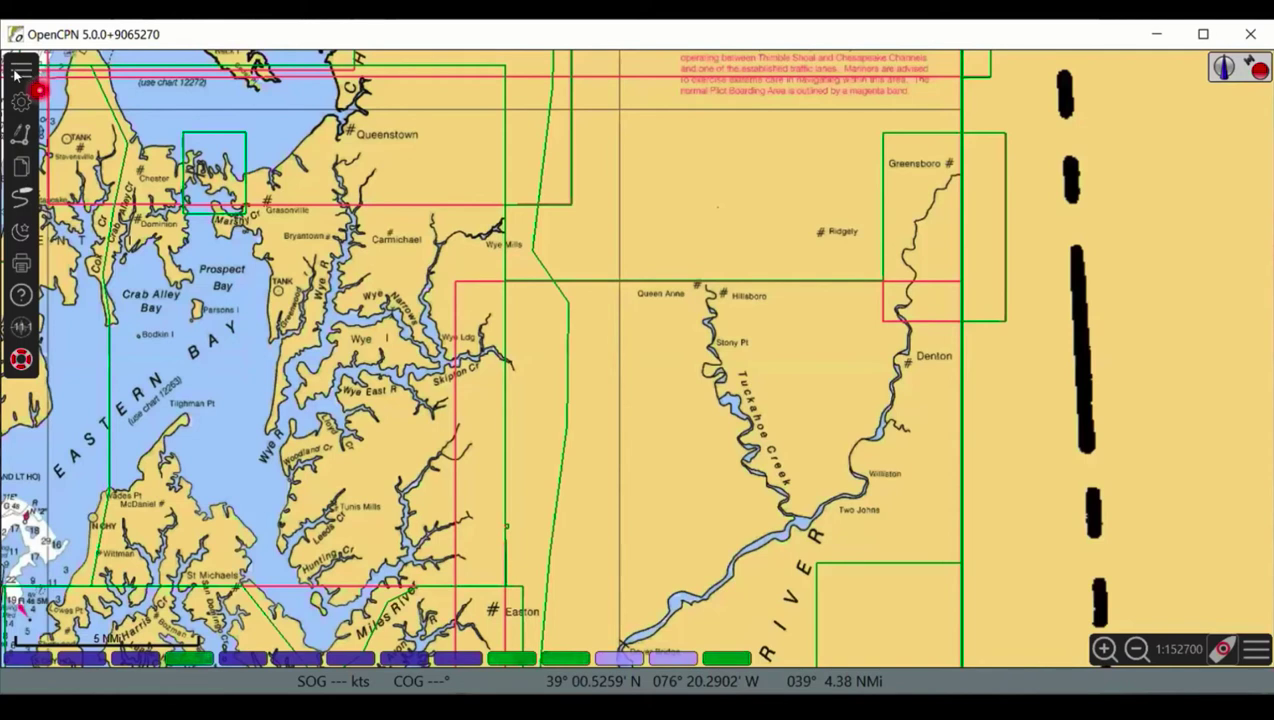
# - Hide the main toolbar and show it again
pyautogui.click(18, 72)
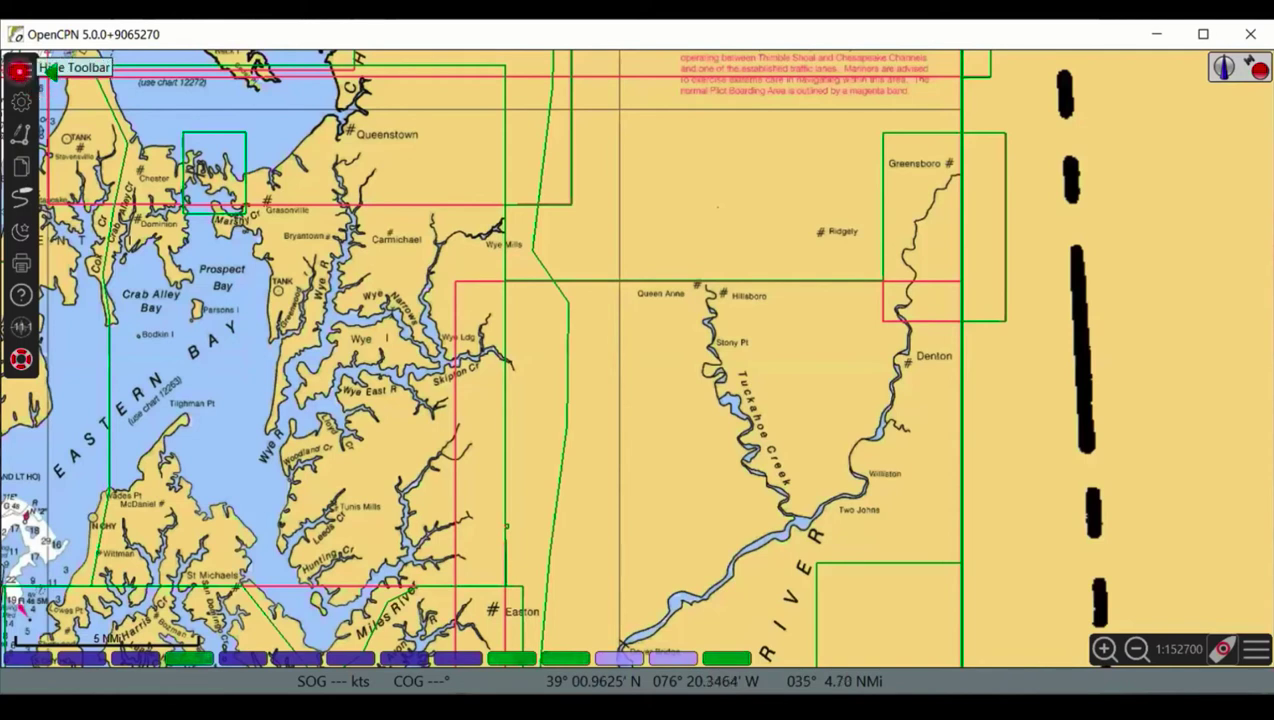
pyautogui.click(16, 76)
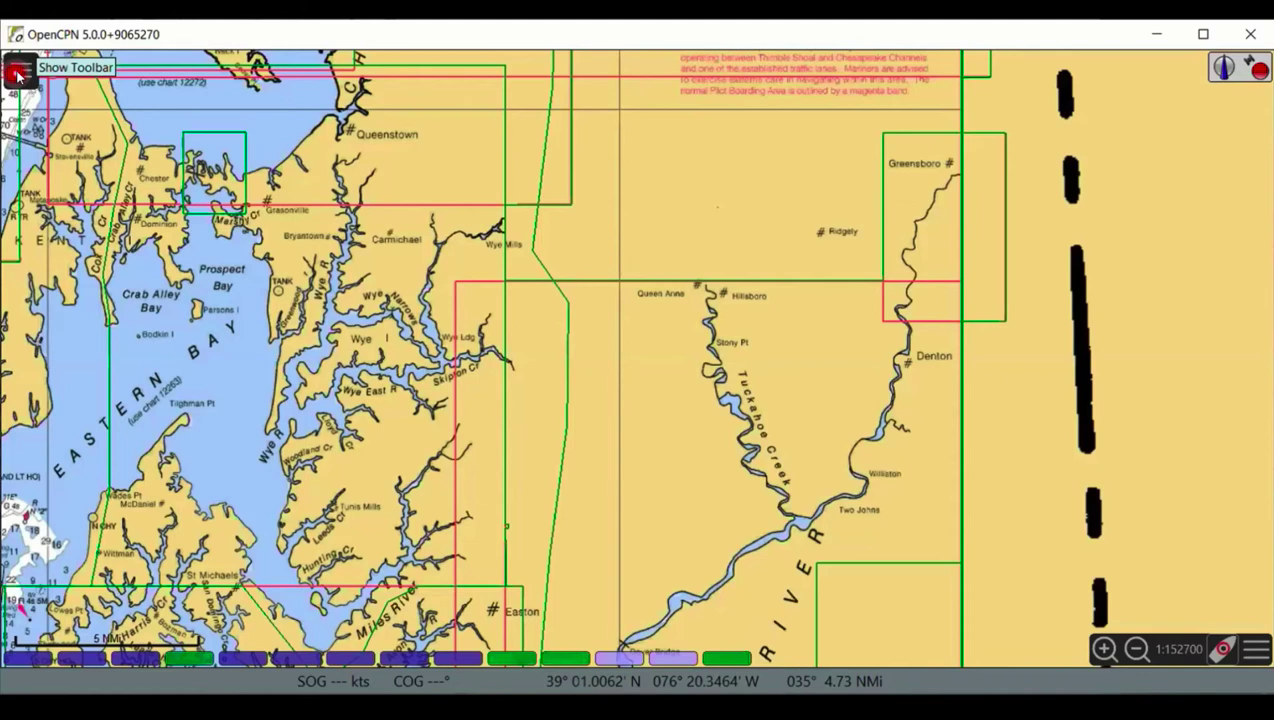
pyautogui.click(16, 76)
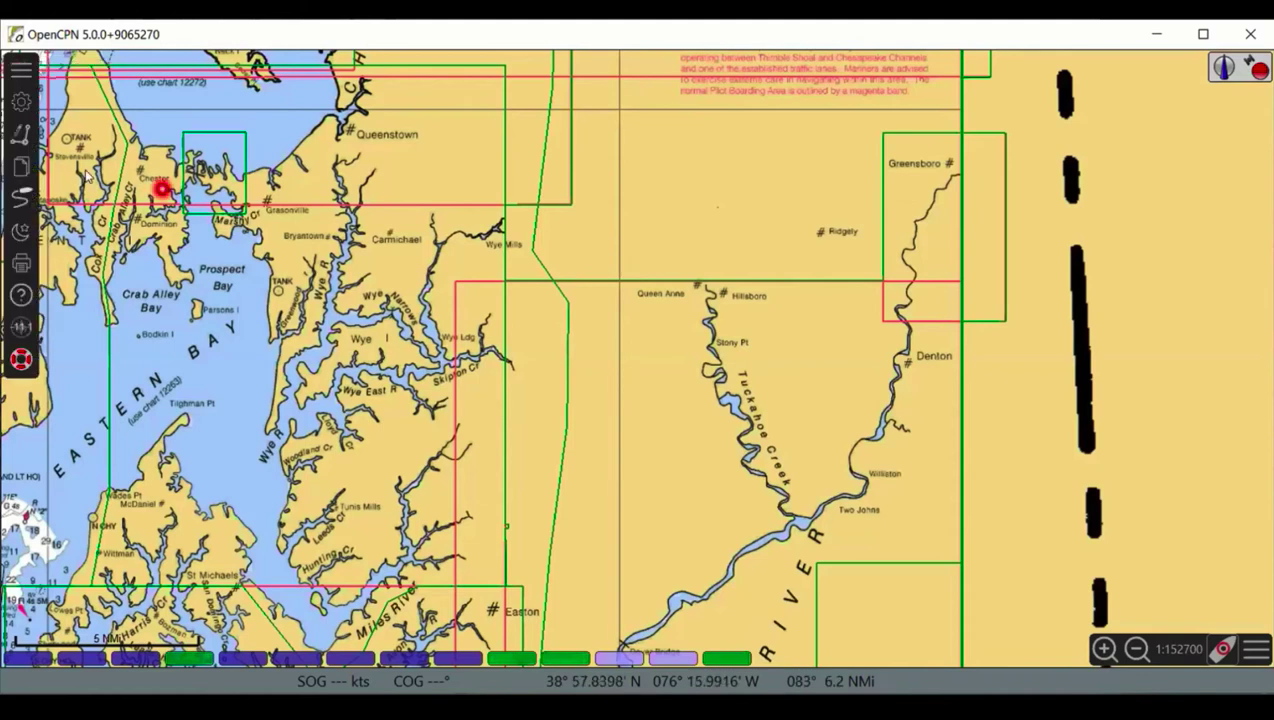
# - Examine the main toolbar's tools, including Options, Create Route, Route & Mark Manager, Print Chart, About OpenCPN, WMM and Drop MOB Marker
pyautogui.click(19, 104)
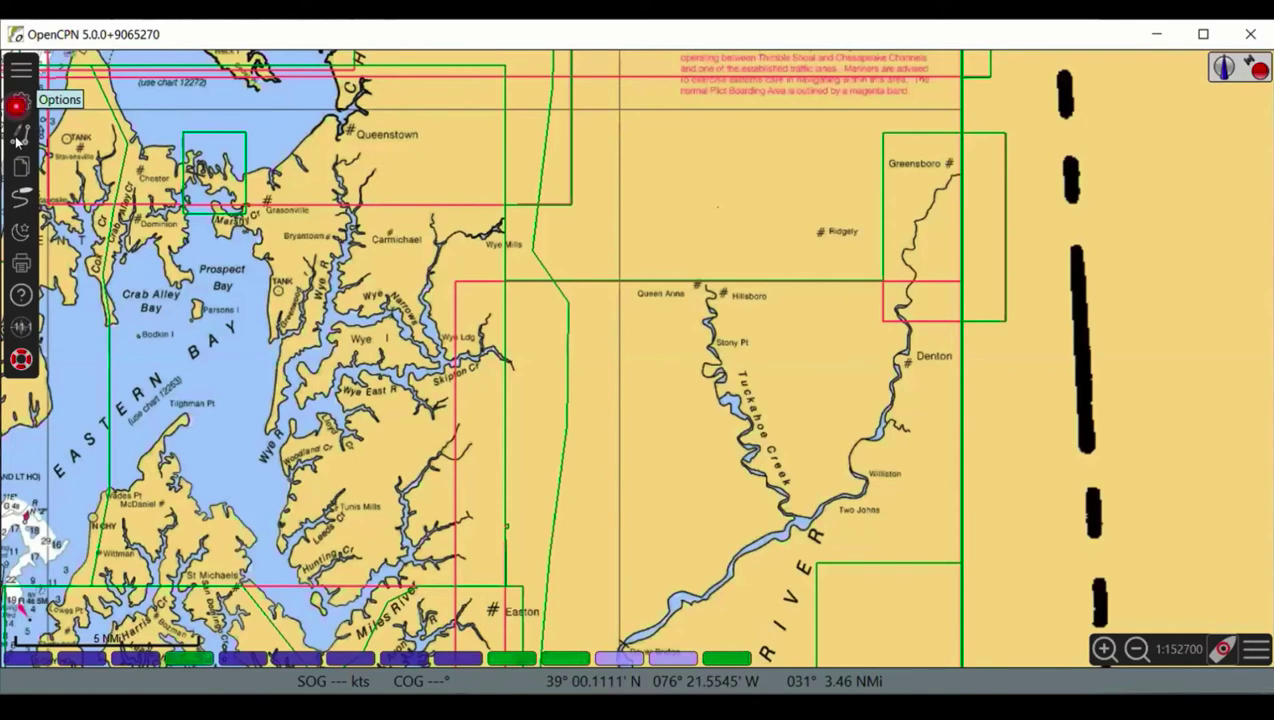
pyautogui.click(18, 140)
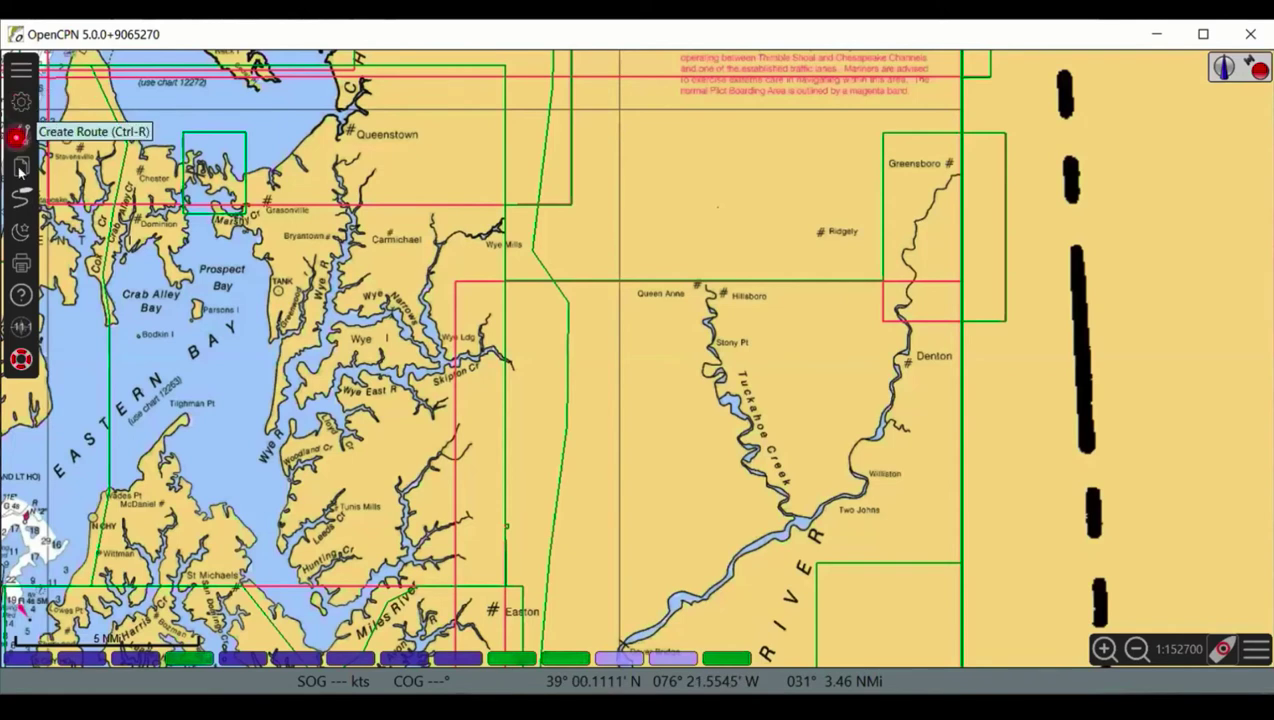
pyautogui.click(19, 171)
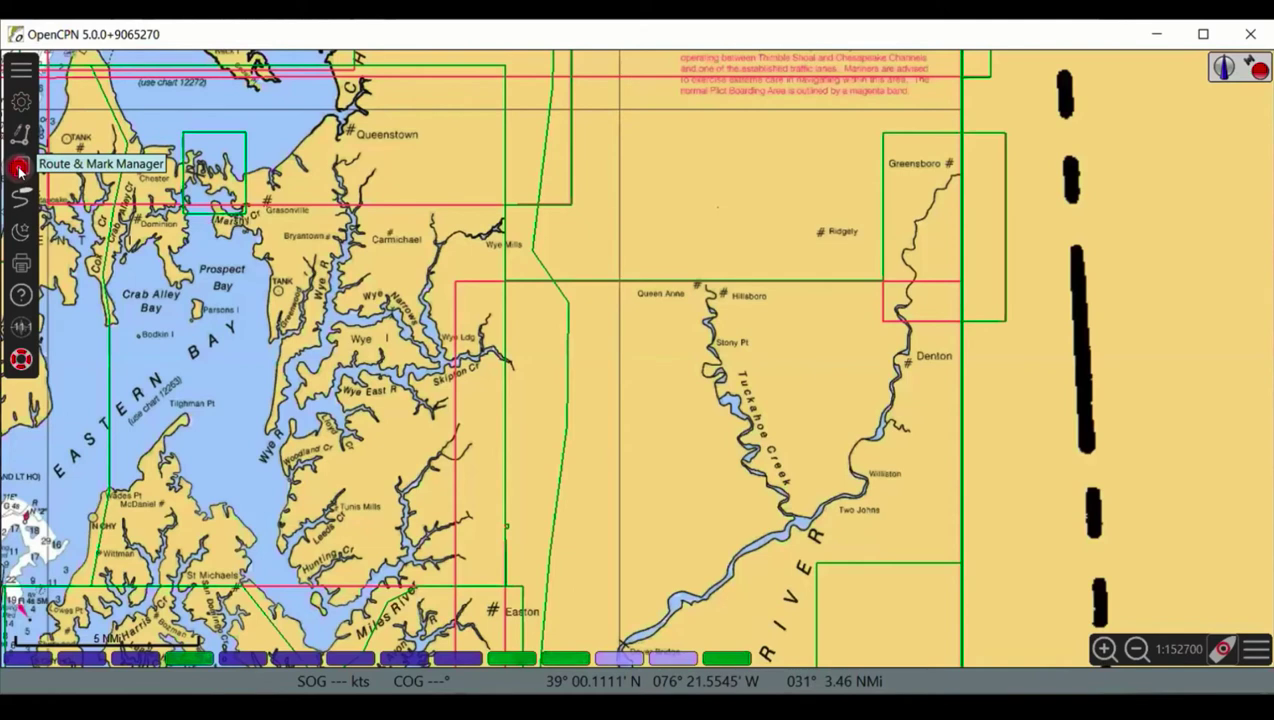
pyautogui.click(16, 188)
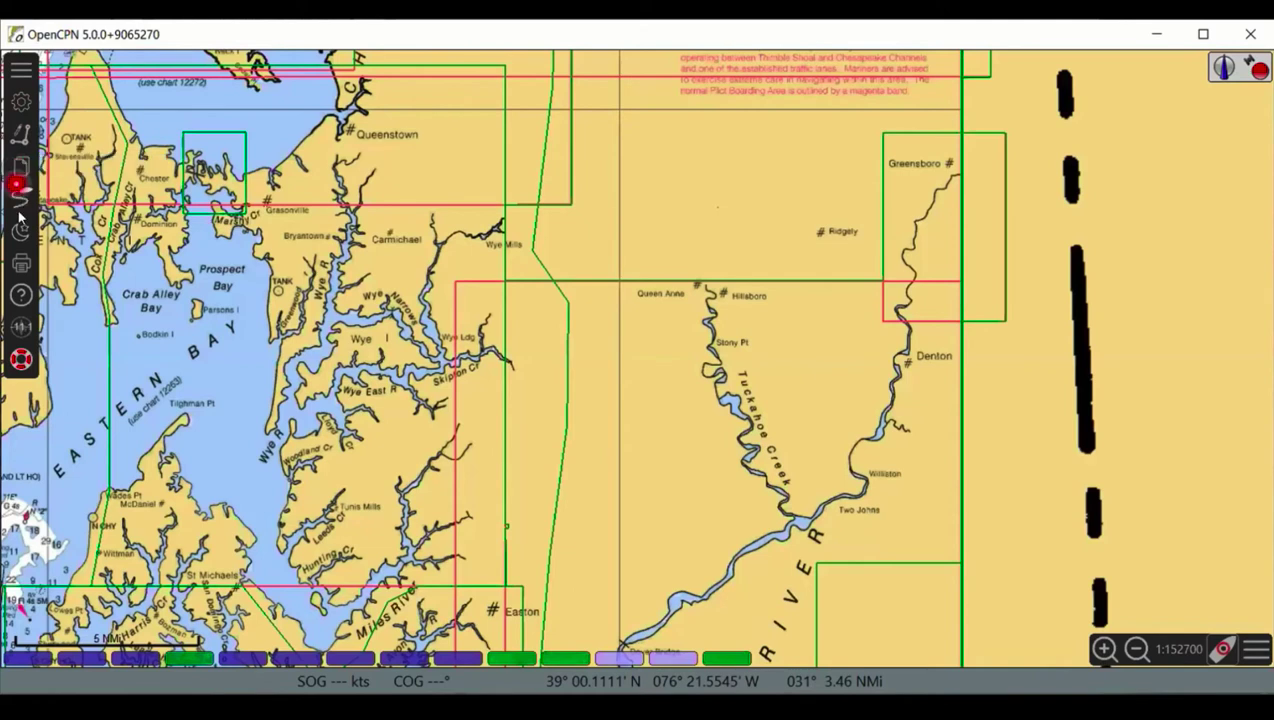
pyautogui.click(18, 229)
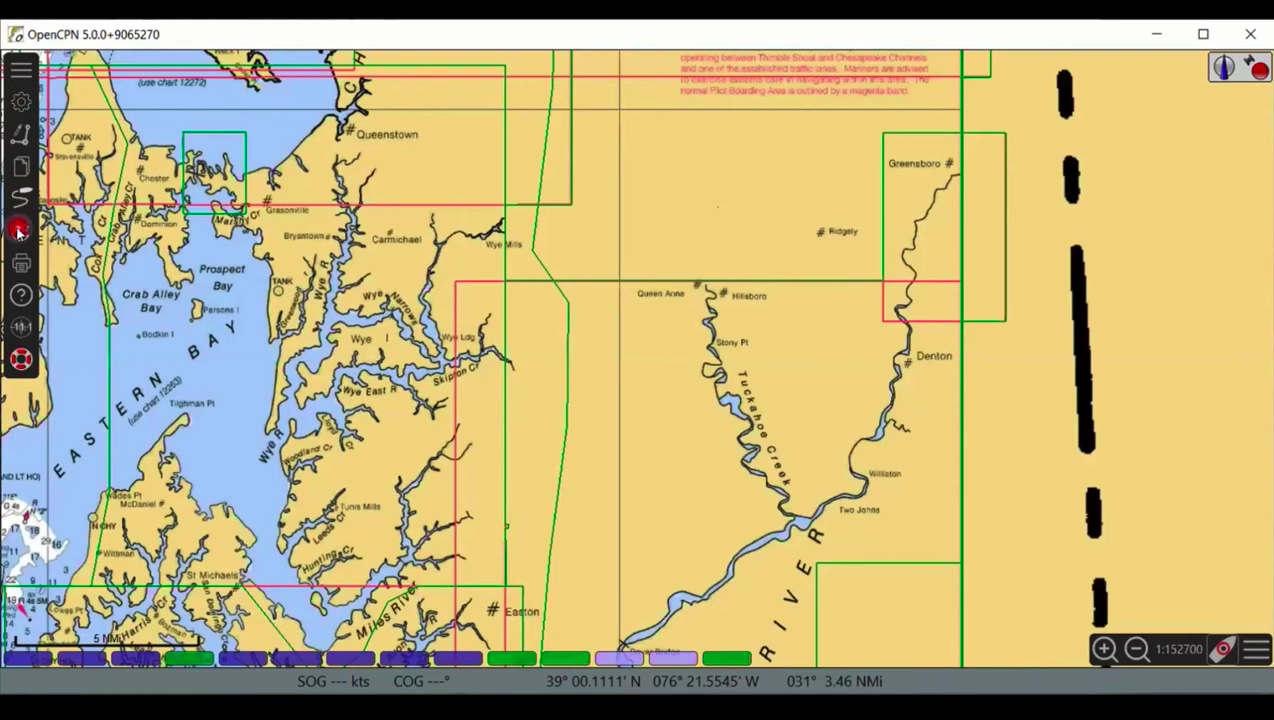
pyautogui.click(17, 260)
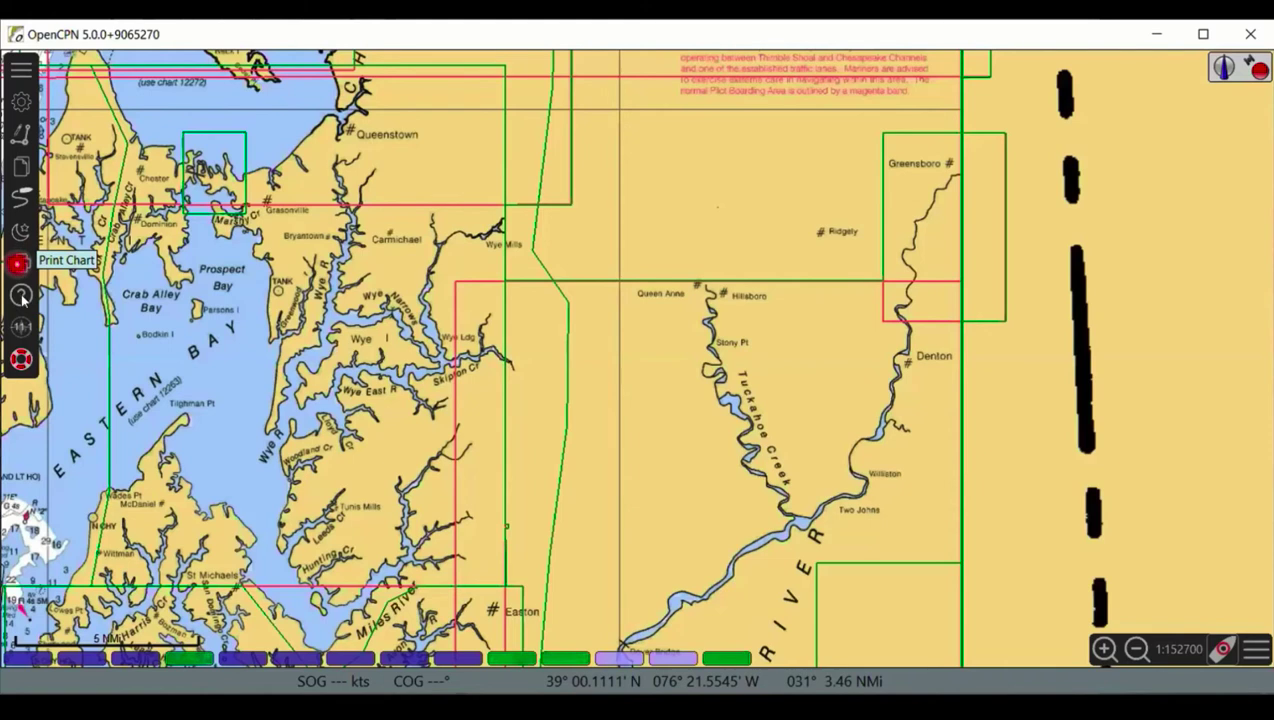
pyautogui.click(21, 296)
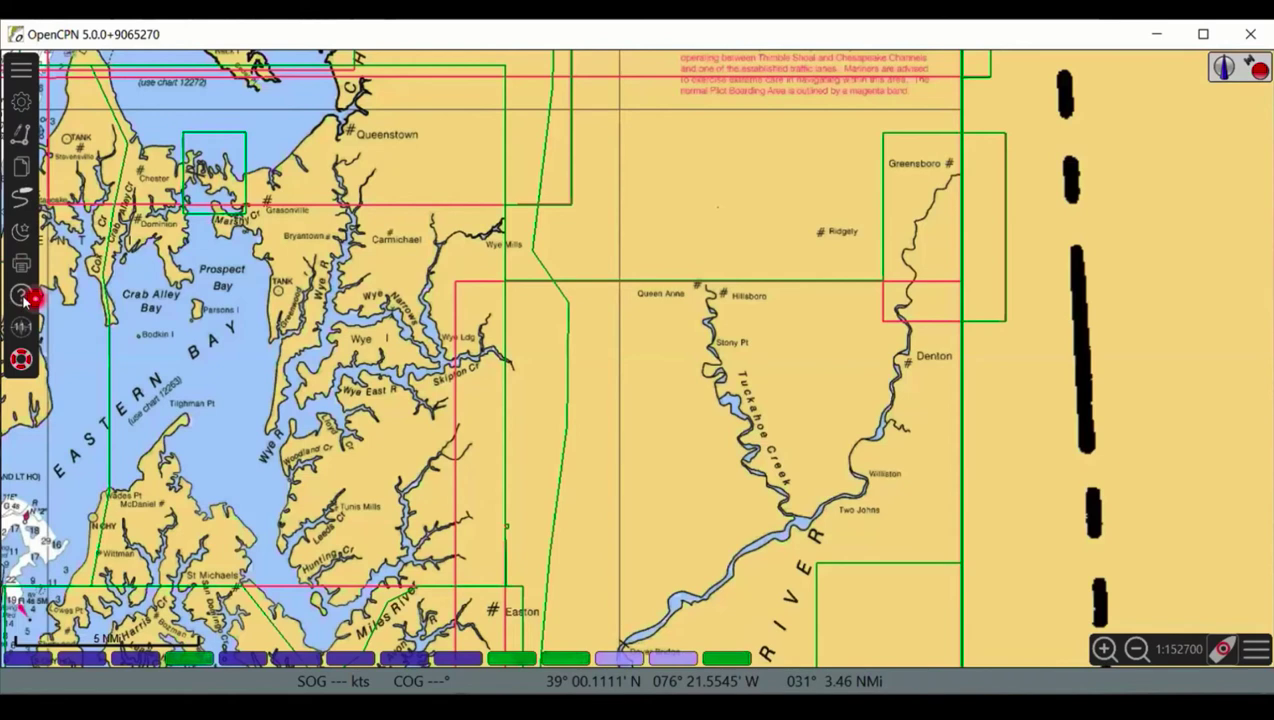
pyautogui.click(21, 295)
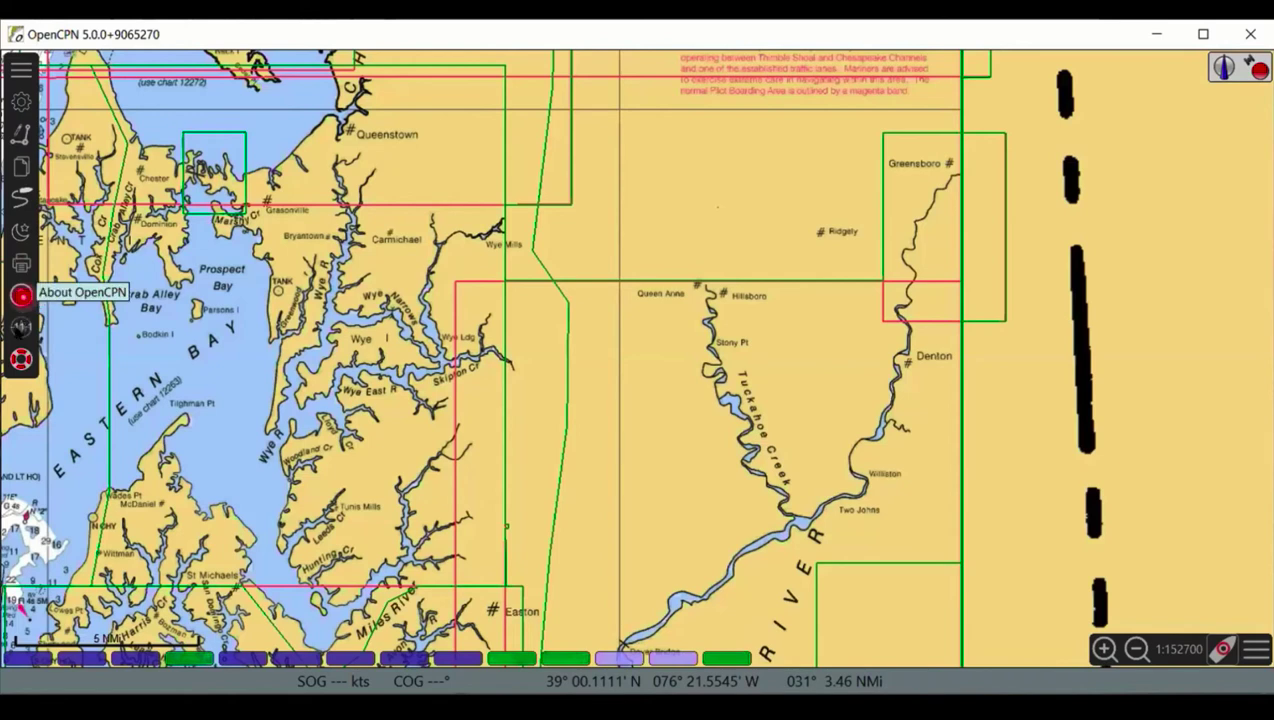
pyautogui.click(19, 328)
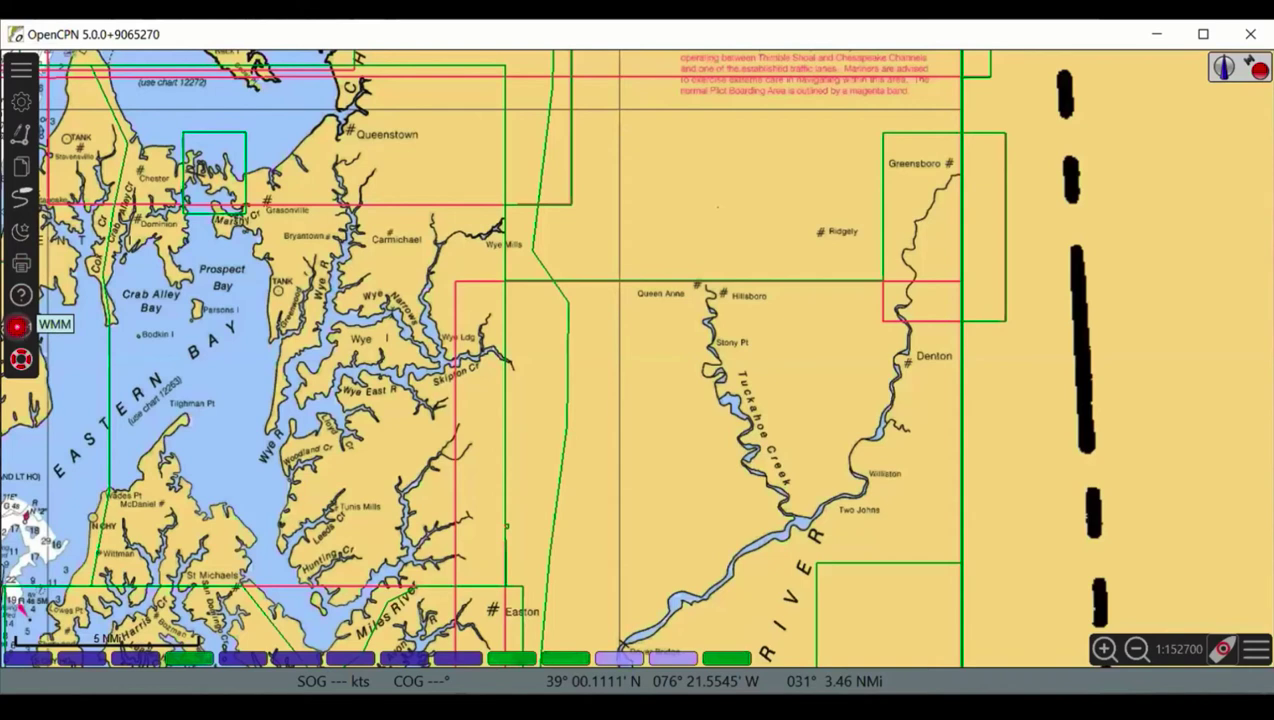
pyautogui.click(21, 362)
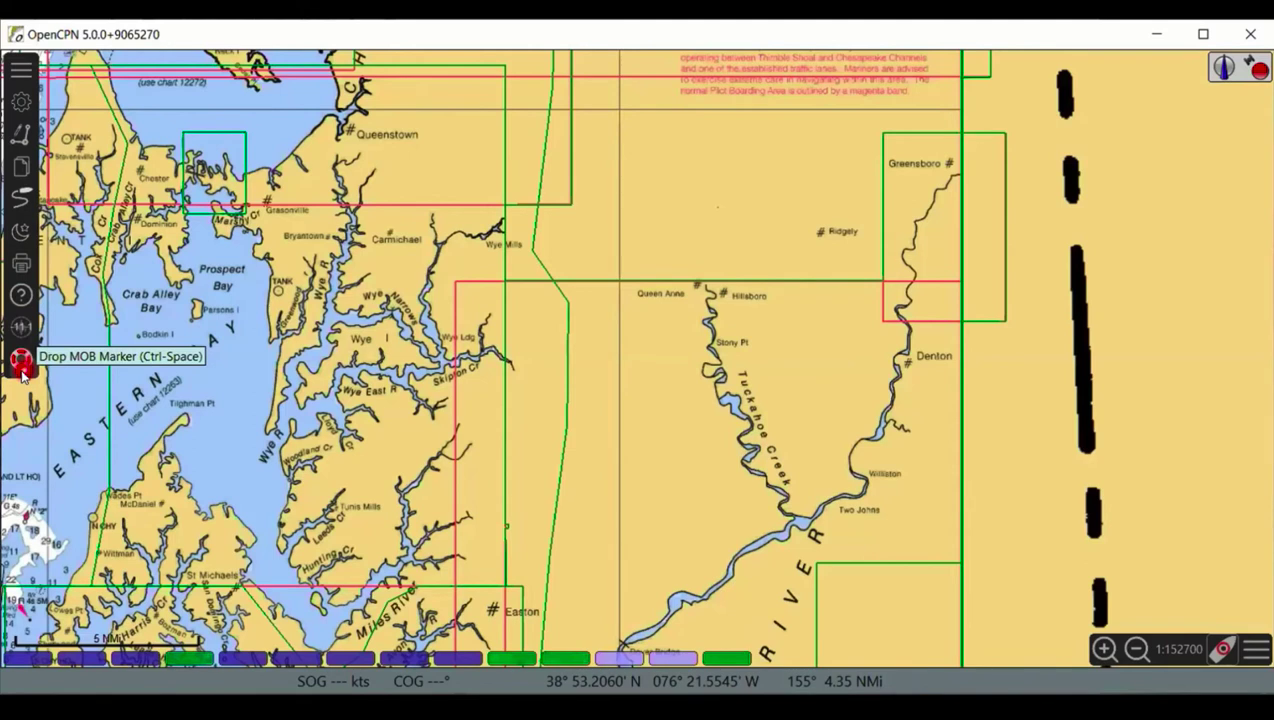
pyautogui.click(22, 362)
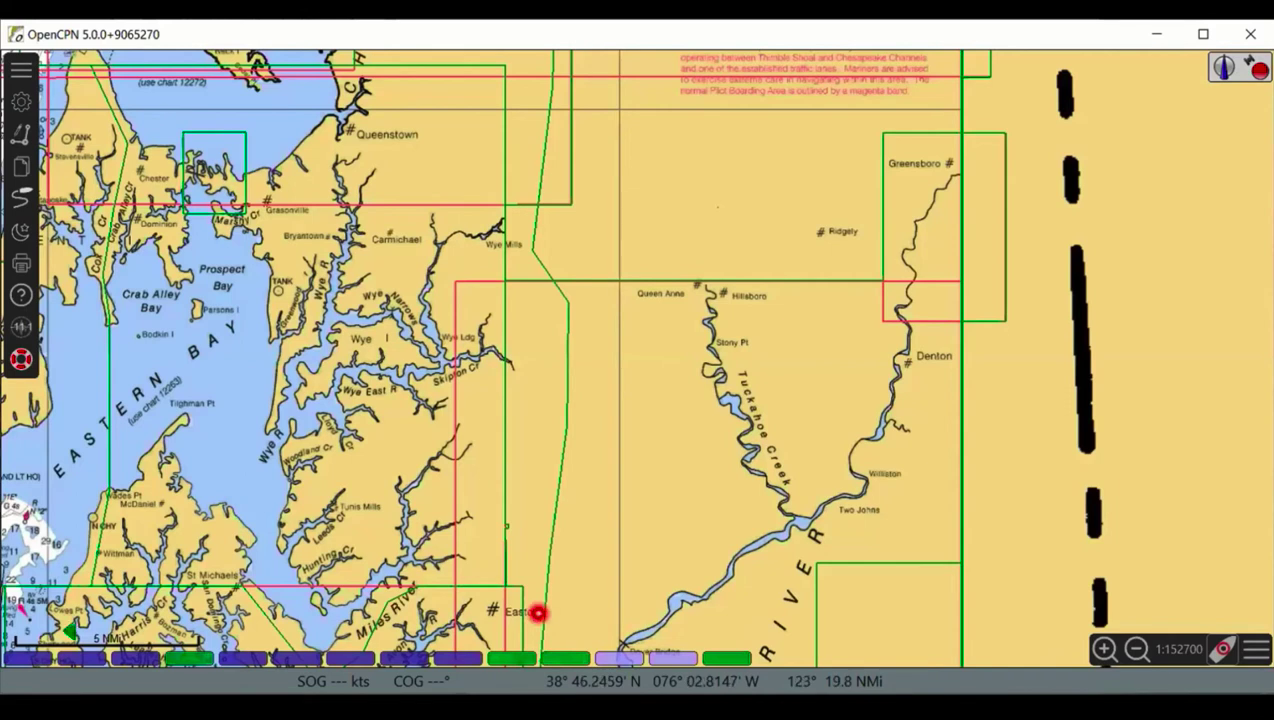
# - Turn on Auto Follow to centre the chart on the own ship near Annapolis, and open the Chart Panel Options
pyautogui.moveTo(72, 664)
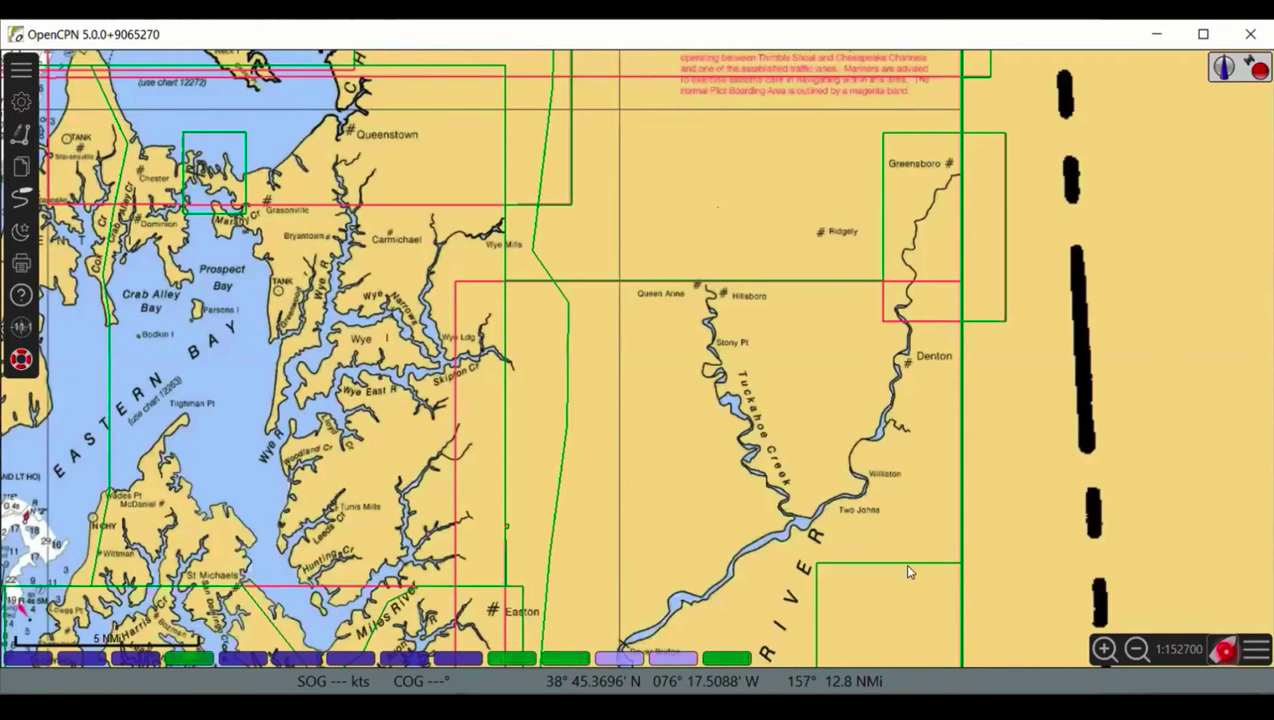
pyautogui.press('F2')
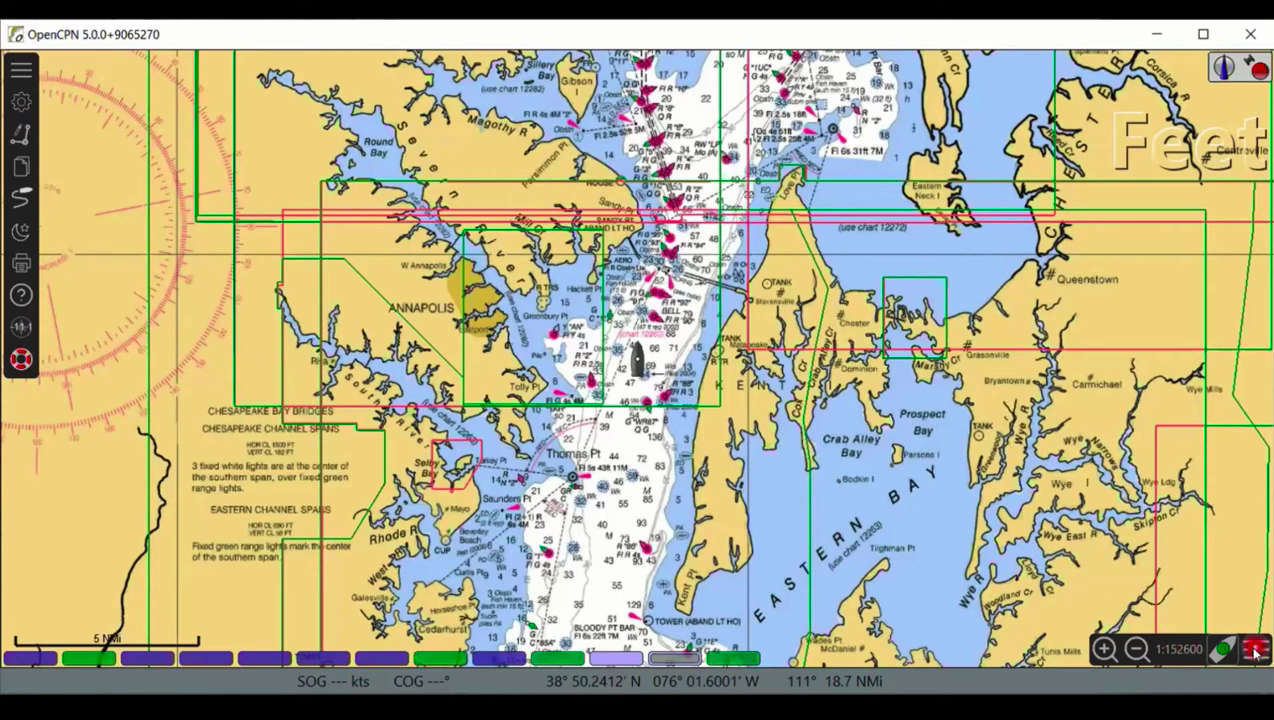
pyautogui.click(1256, 651)
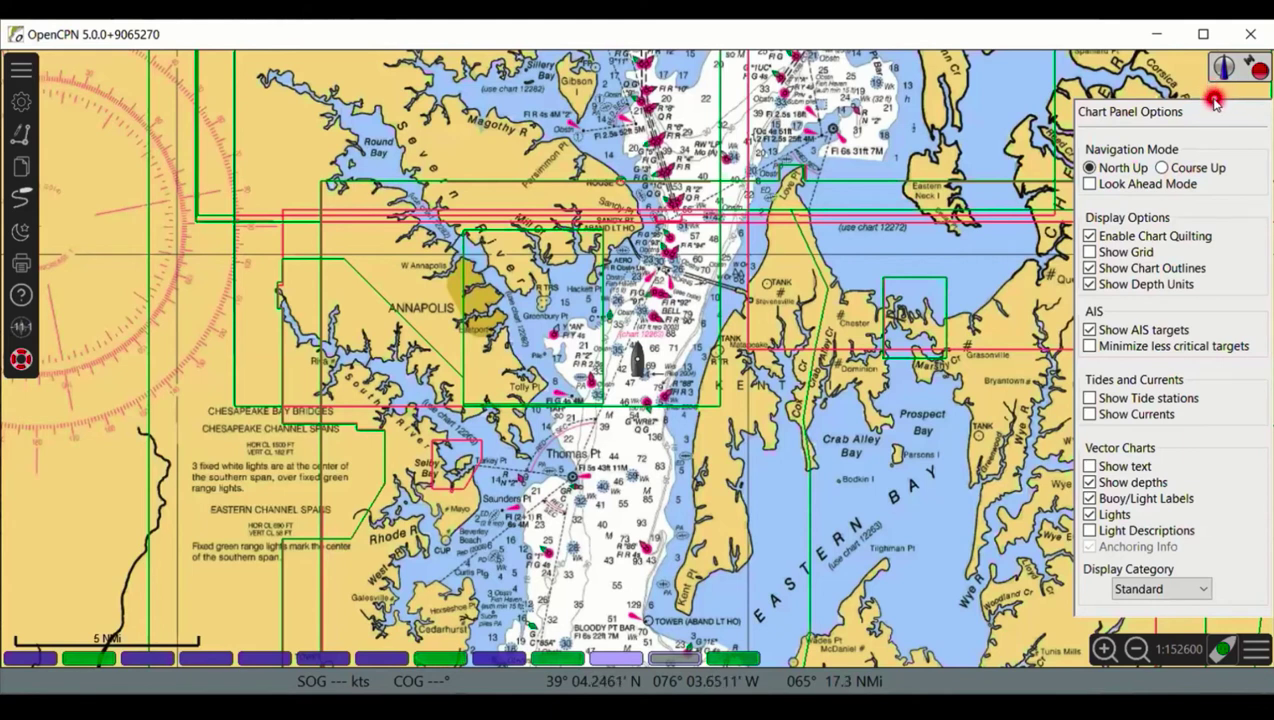
# - Switch the navigation mode to Course Up and return it to North Up
pyautogui.click(1162, 168)
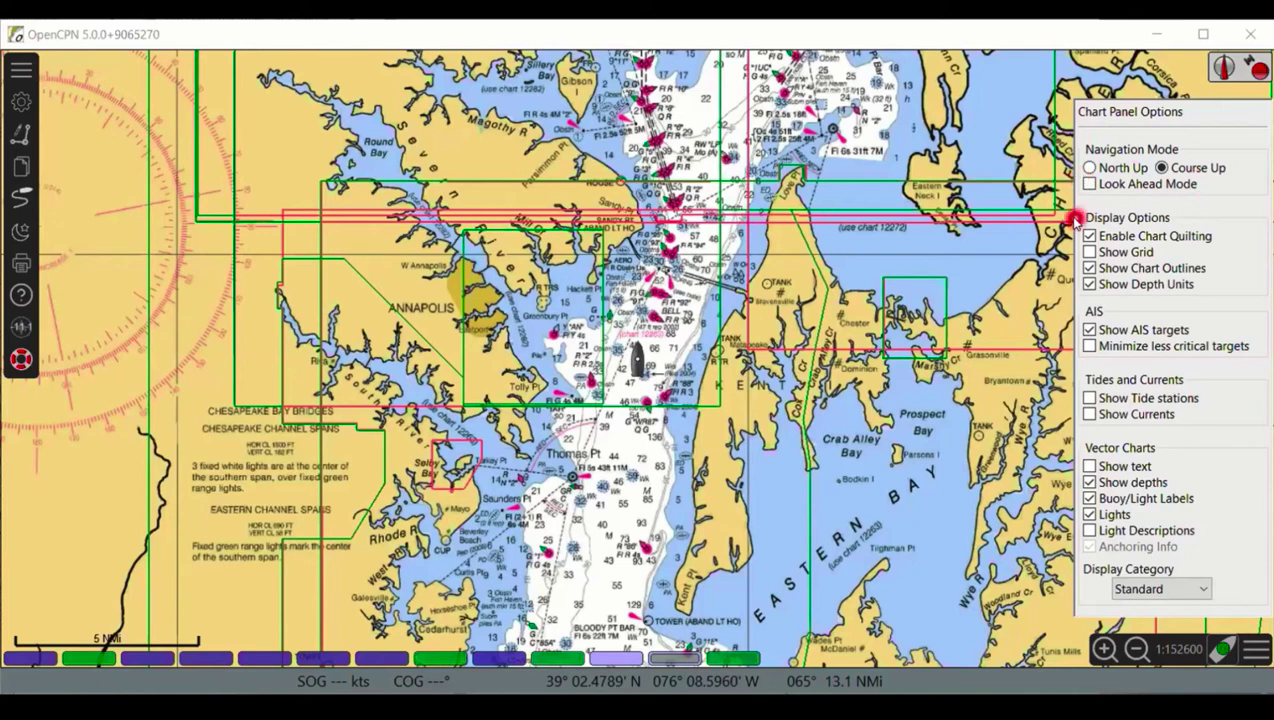
pyautogui.hotkey('ctrl', 'u')
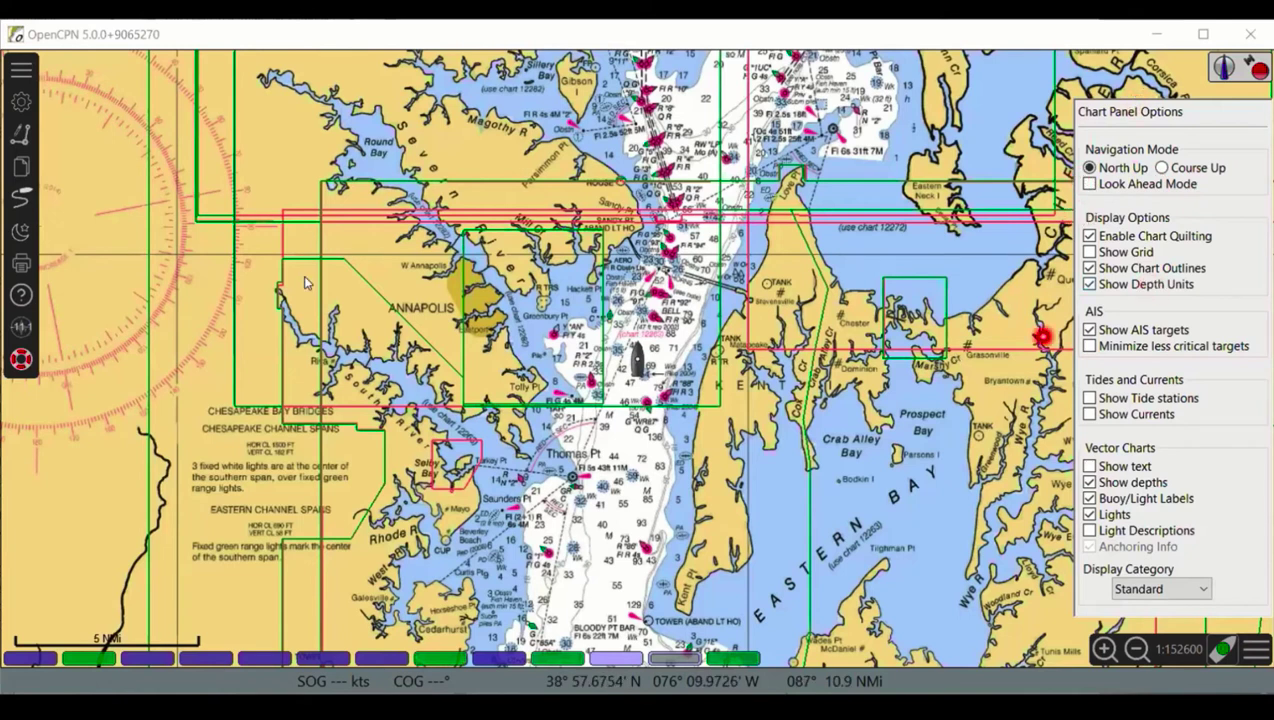
pyautogui.click(789, 465)
pyautogui.click(898, 300)
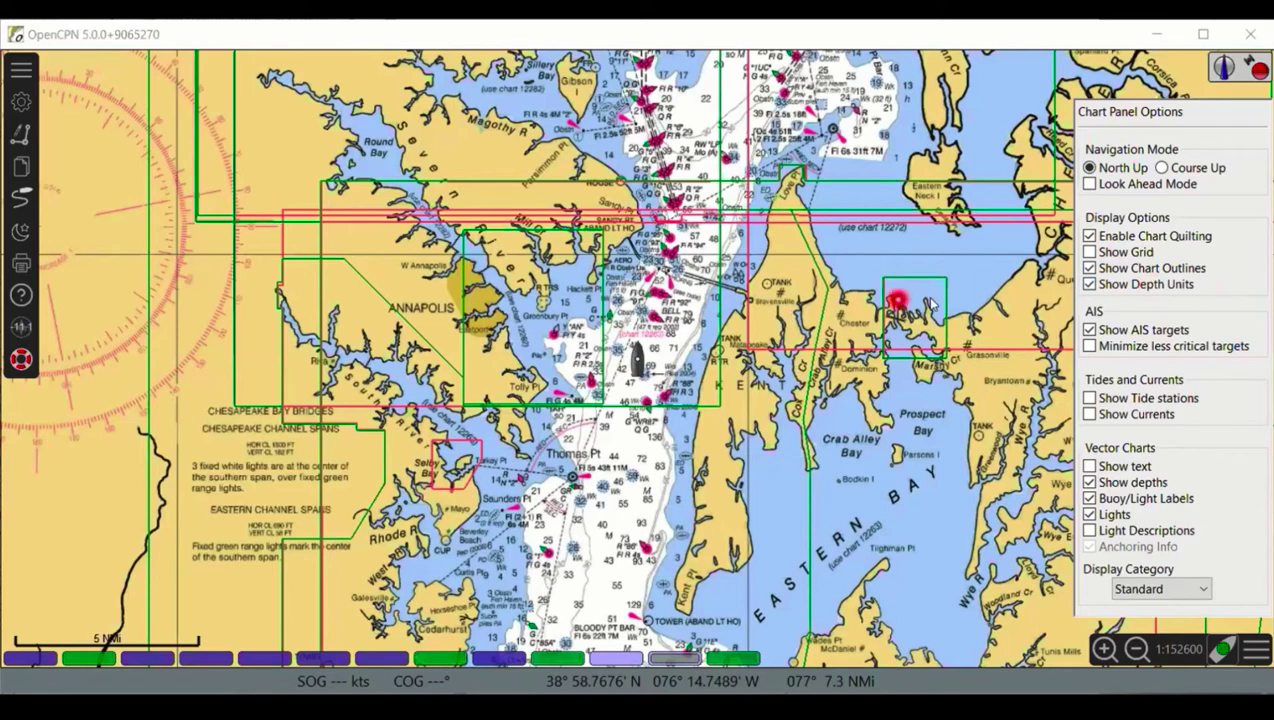
# - Turn off the display of chart outlines
pyautogui.click(1105, 298)
pyautogui.click(1096, 276)
pyautogui.click(1091, 270)
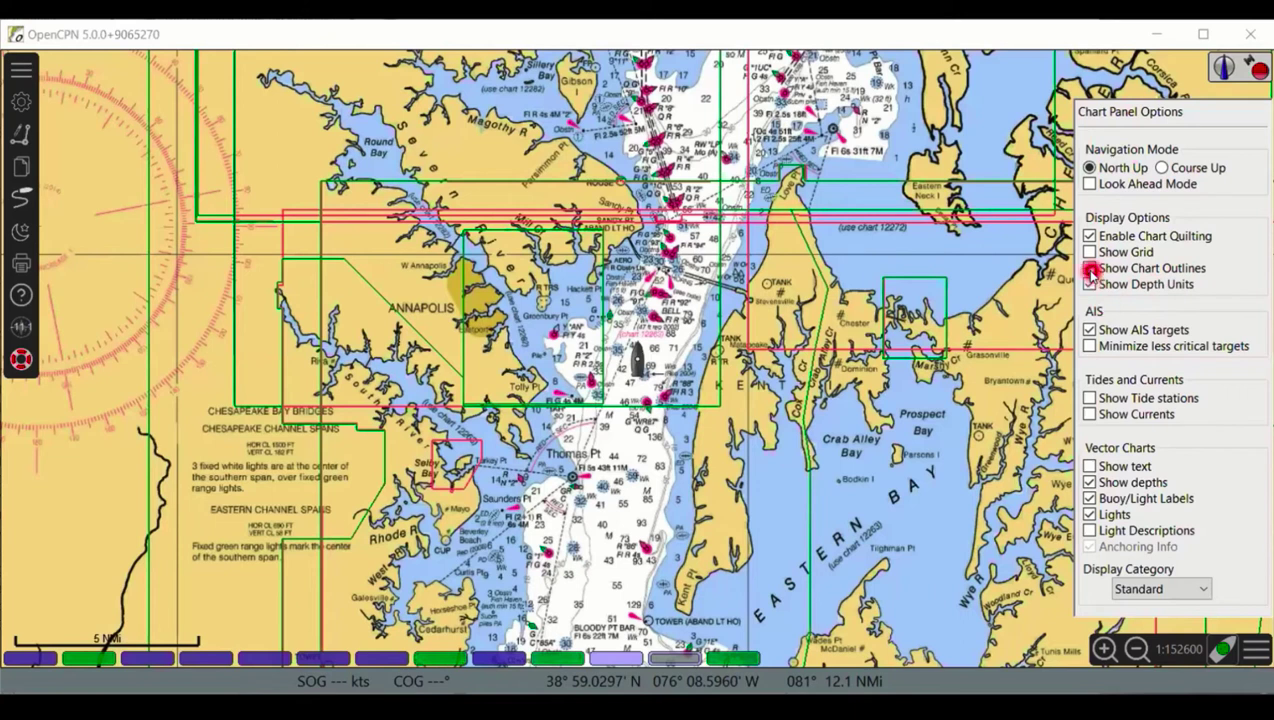
pyautogui.click(1091, 270)
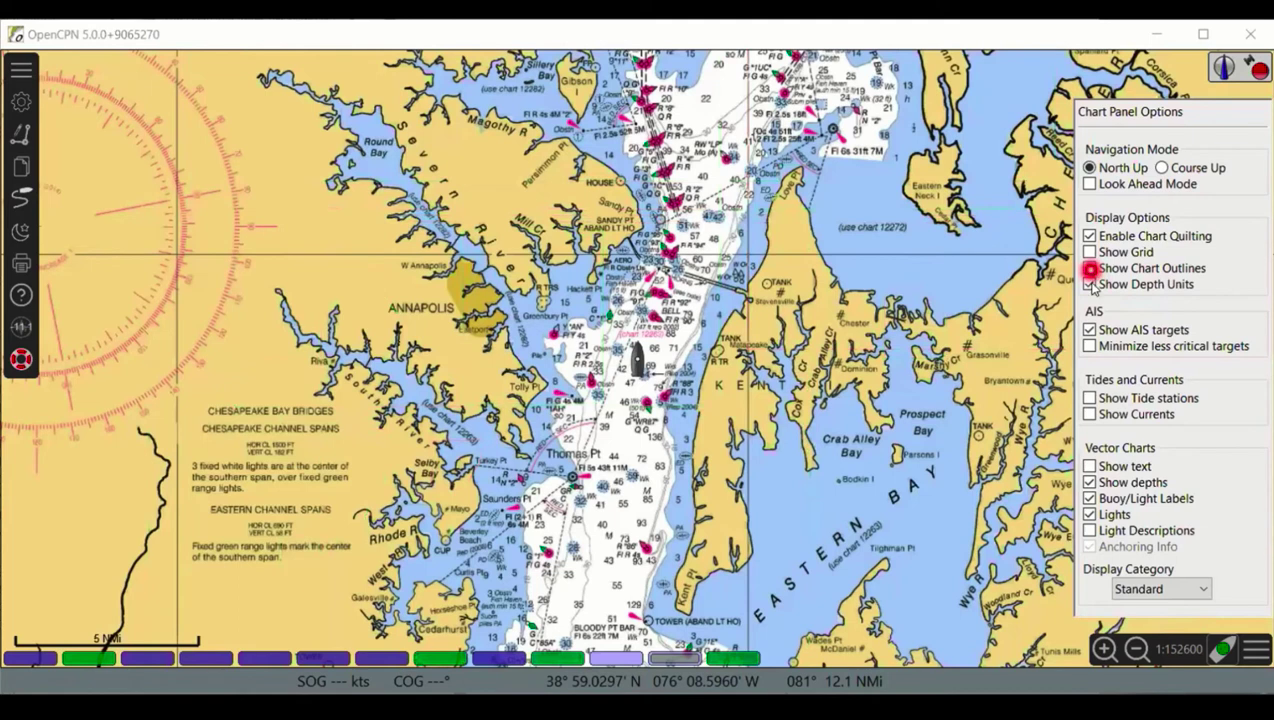
pyautogui.click(1188, 365)
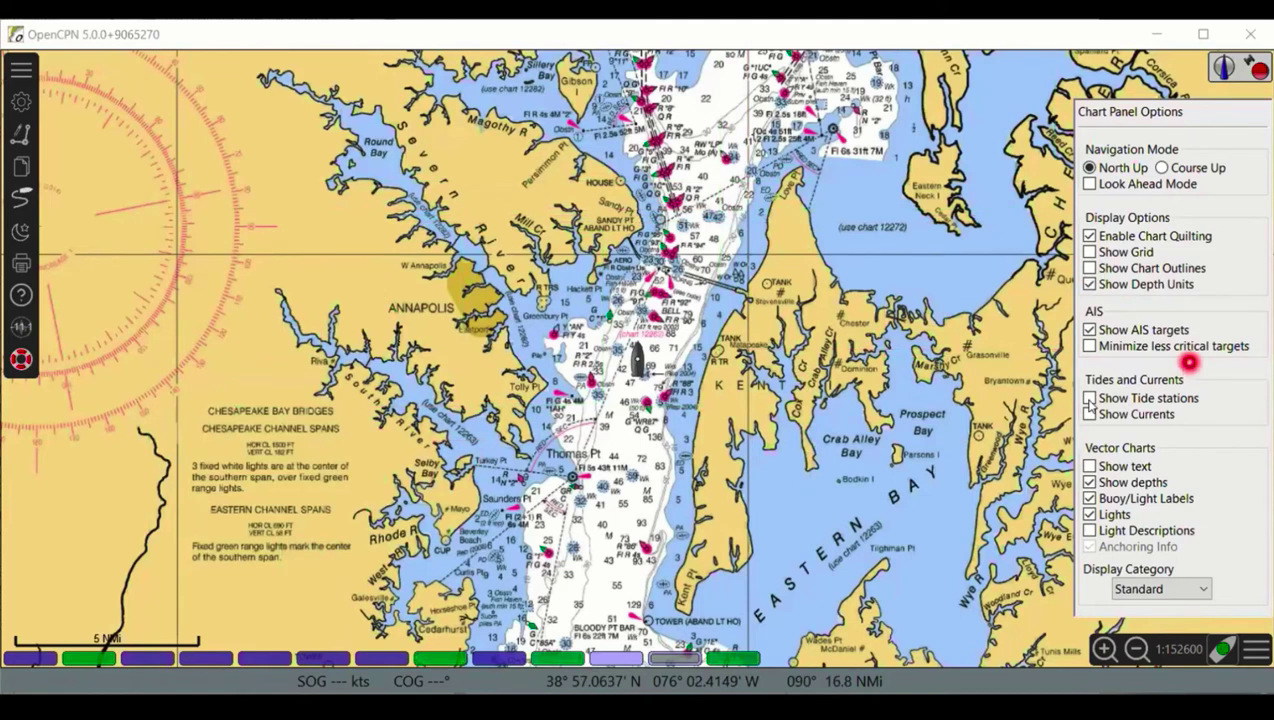
# - Show the tide stations on the chart and view the tide graph for the Greenbury Point Shoal Light station
pyautogui.click(1089, 398)
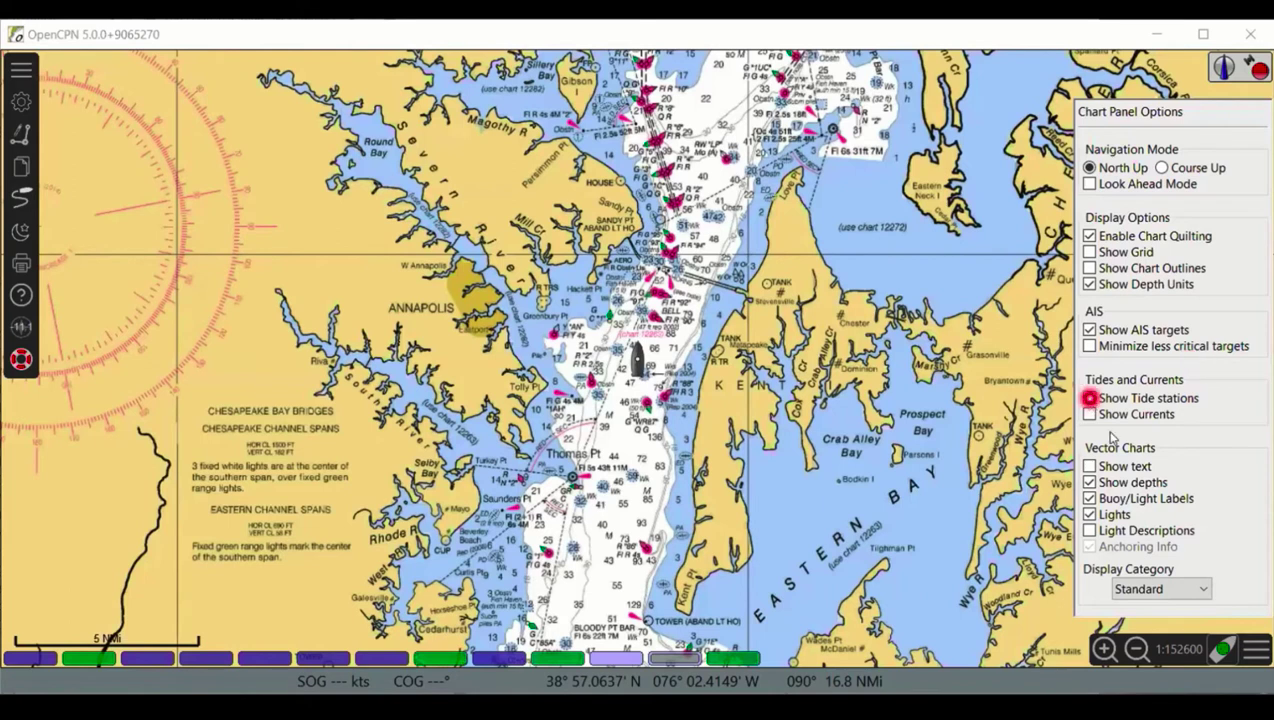
pyautogui.click(711, 282)
pyautogui.click(549, 340)
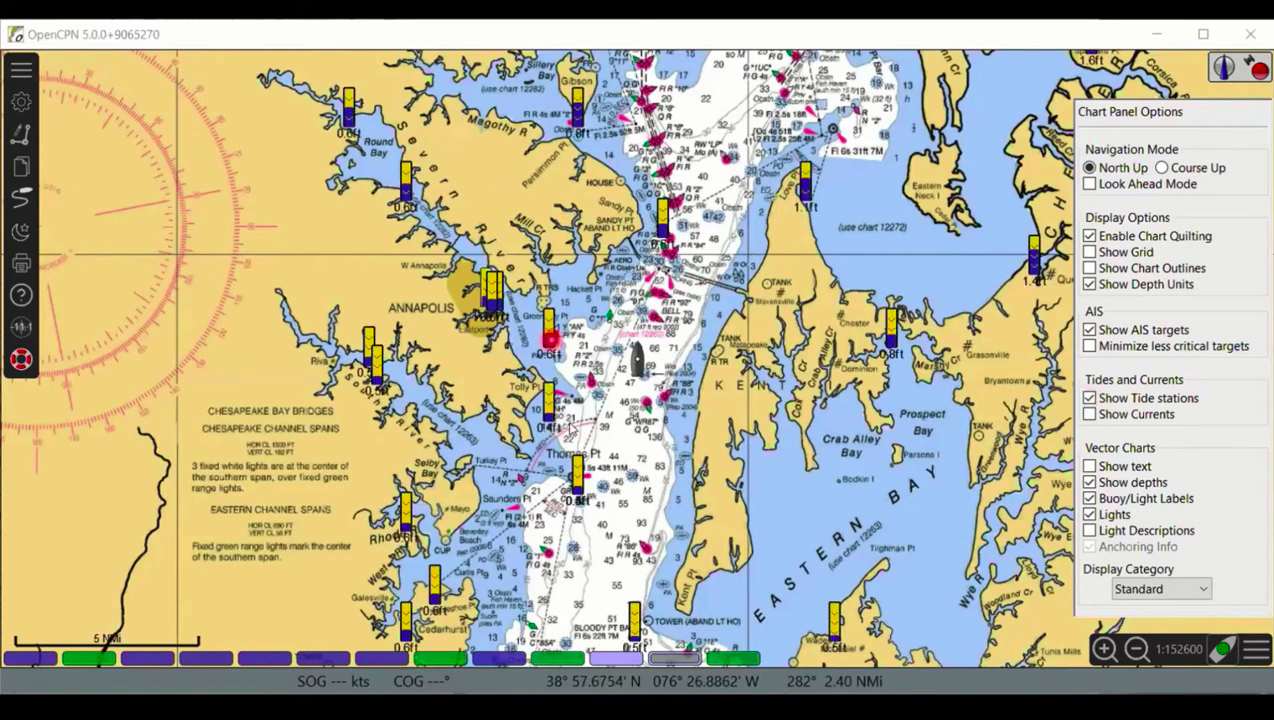
pyautogui.click(526, 417)
pyautogui.click(586, 418)
pyautogui.click(536, 419)
pyautogui.click(532, 410)
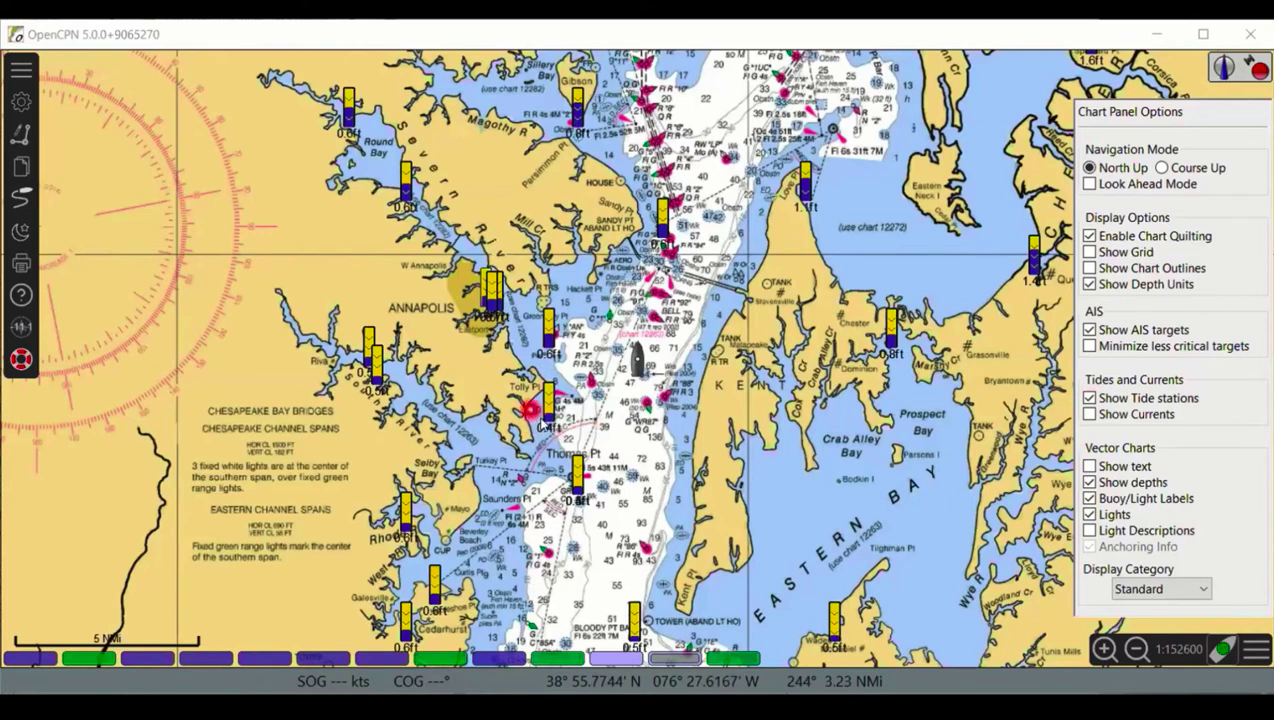
pyautogui.click(692, 306)
pyautogui.click(560, 330)
pyautogui.click(548, 327)
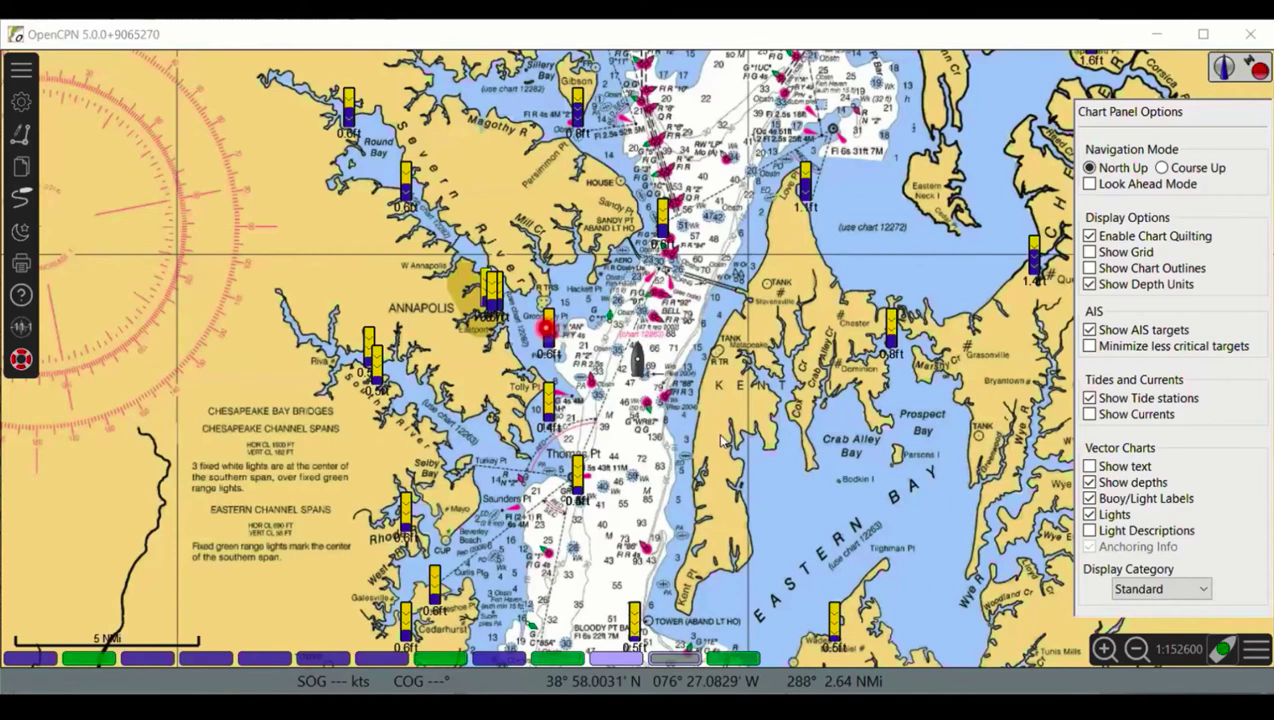
pyautogui.click(721, 474)
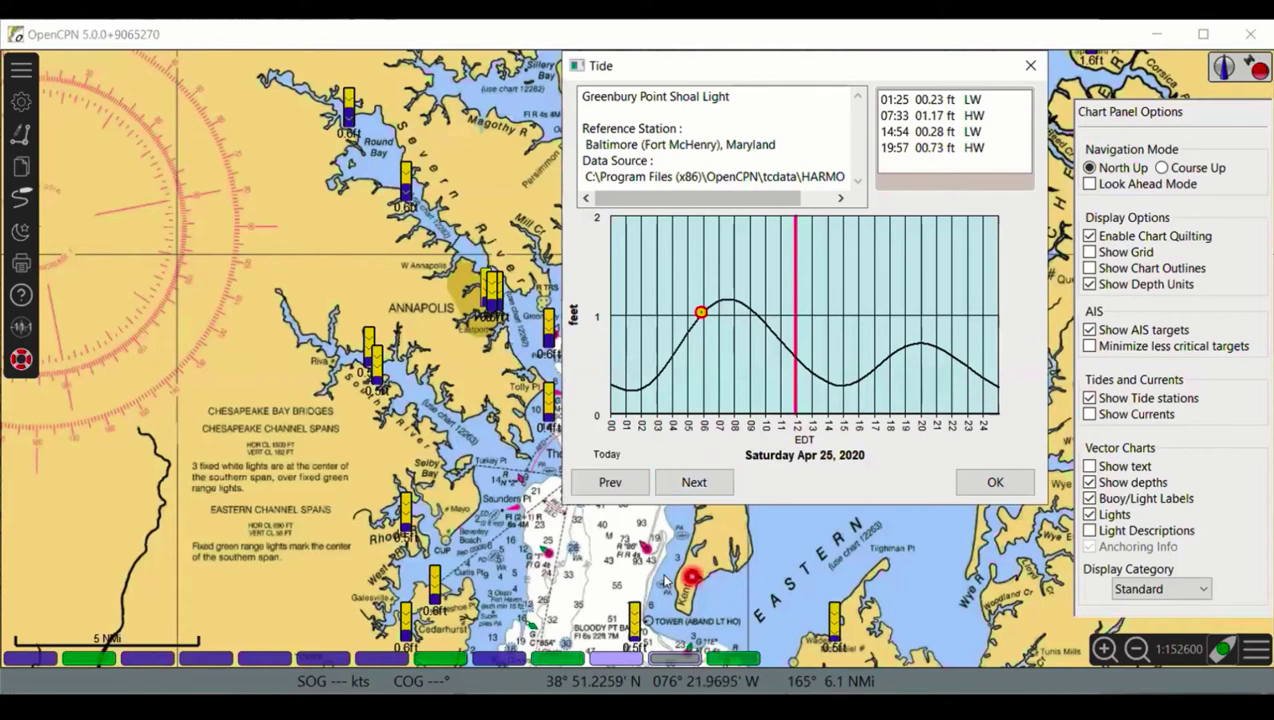
# - Hide the tide stations and turn on the display of currents instead
pyautogui.click(1090, 397)
pyautogui.click(1090, 414)
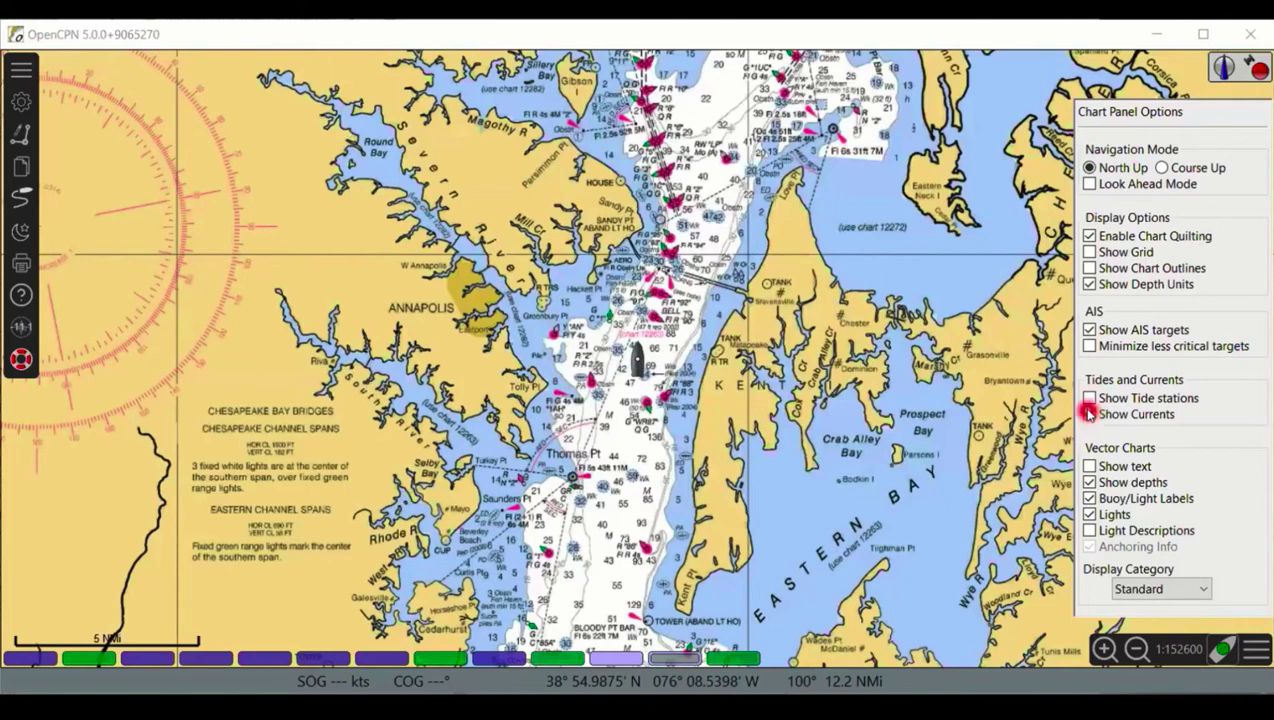
pyautogui.click(1090, 414)
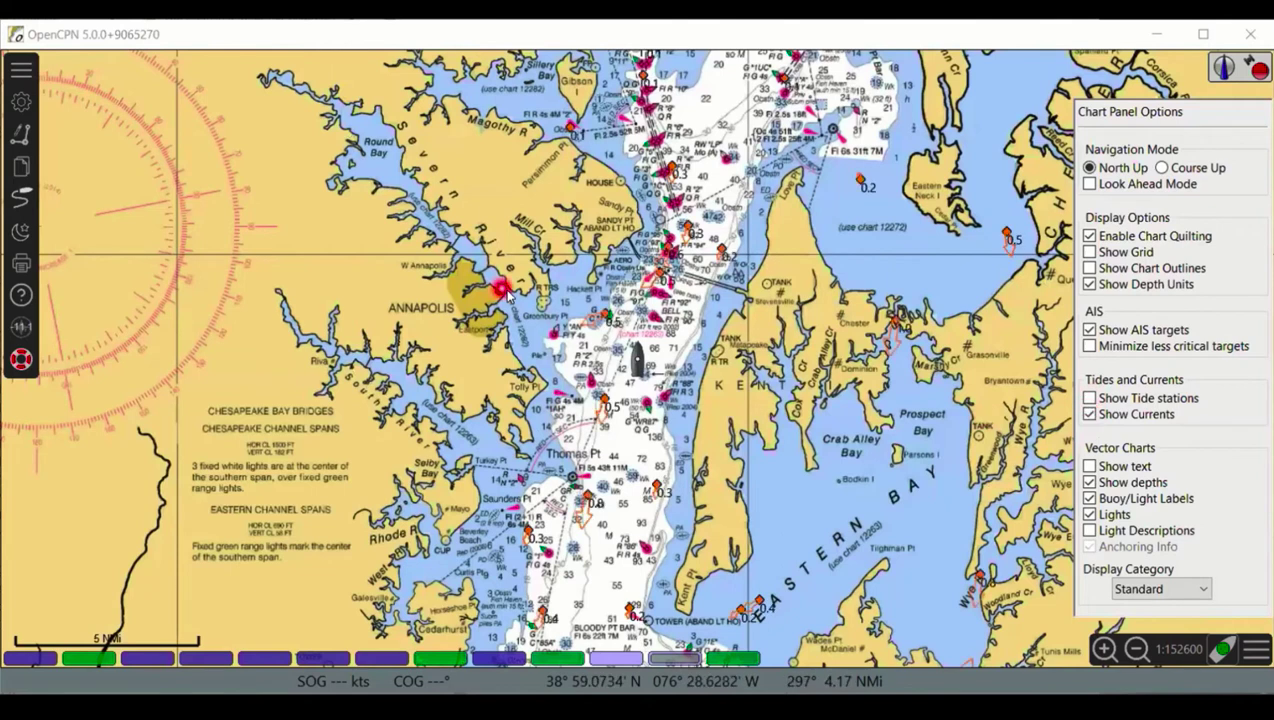
# - Examine the current arrows between Annapolis and the William P. Lane Jr Memorial Bridges at close range
pyautogui.scroll(1, 571, 313)
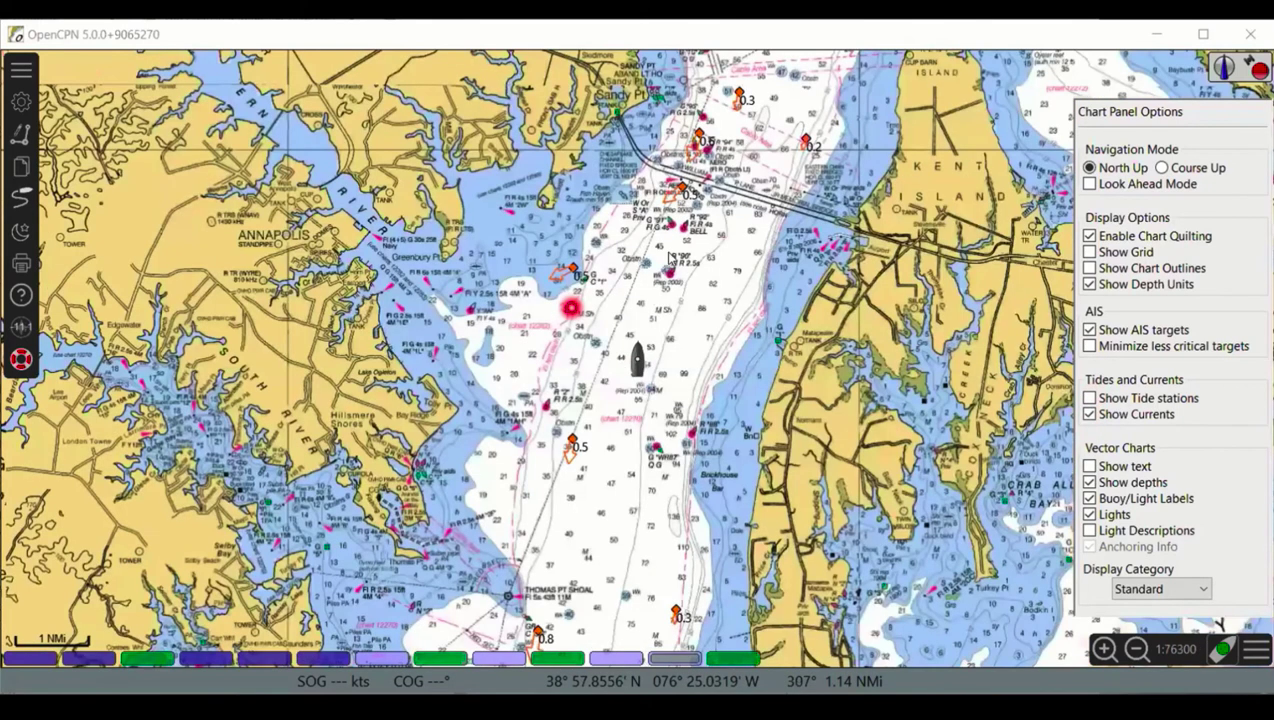
pyautogui.scroll(1, 571, 308)
pyautogui.moveTo(670, 256); pyautogui.dragTo(607, 447)
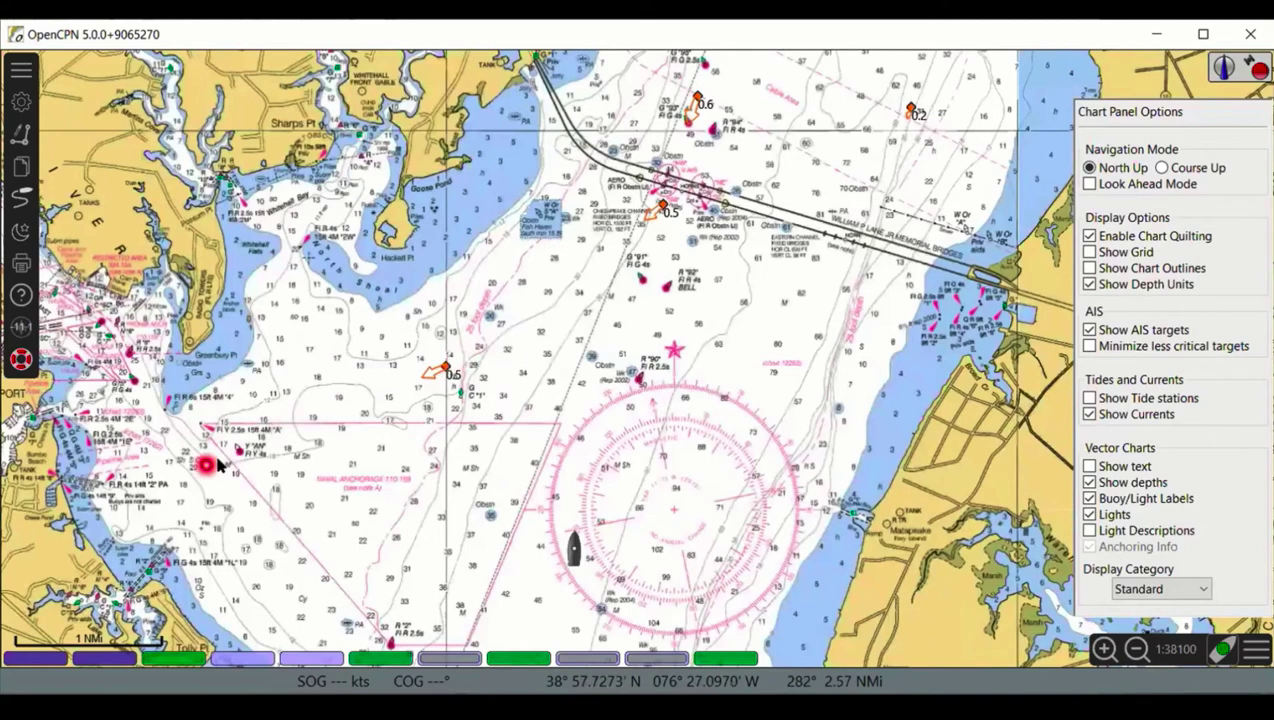
pyautogui.click(448, 386)
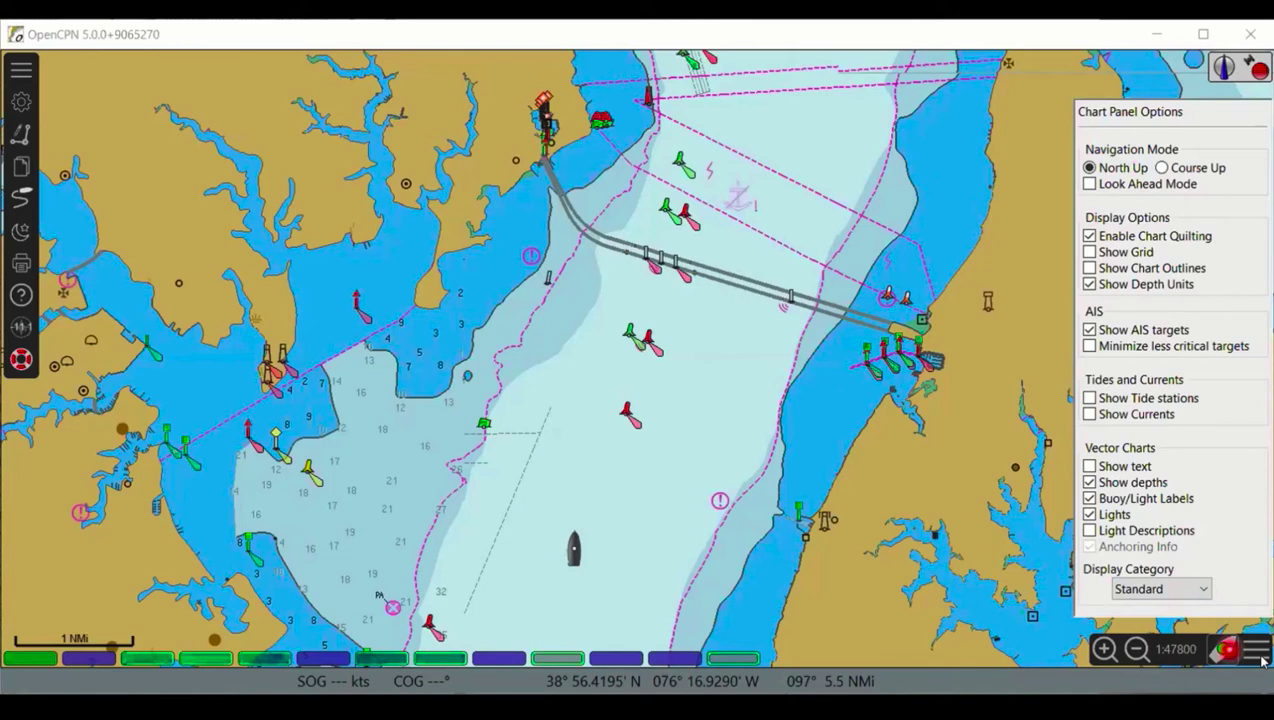
# - Close the Chart Panel Options and examine the vector chart around the own ship
pyautogui.click(1093, 541)
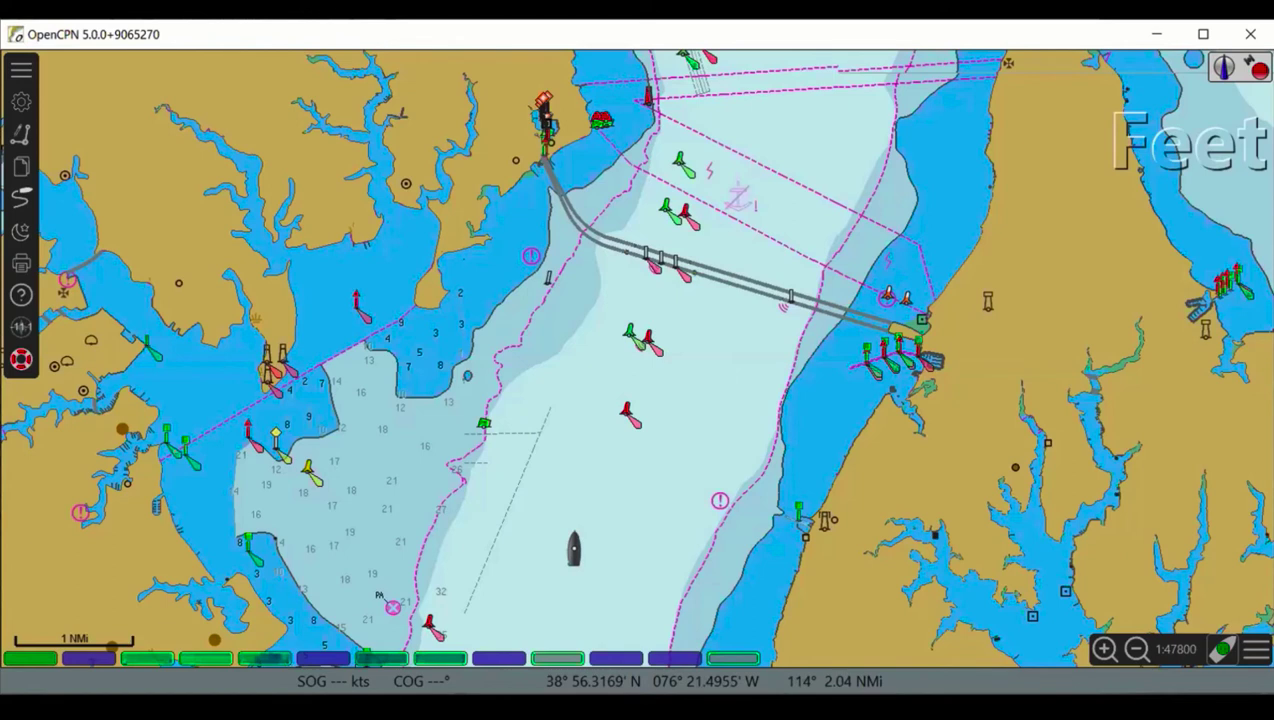
pyautogui.click(646, 433)
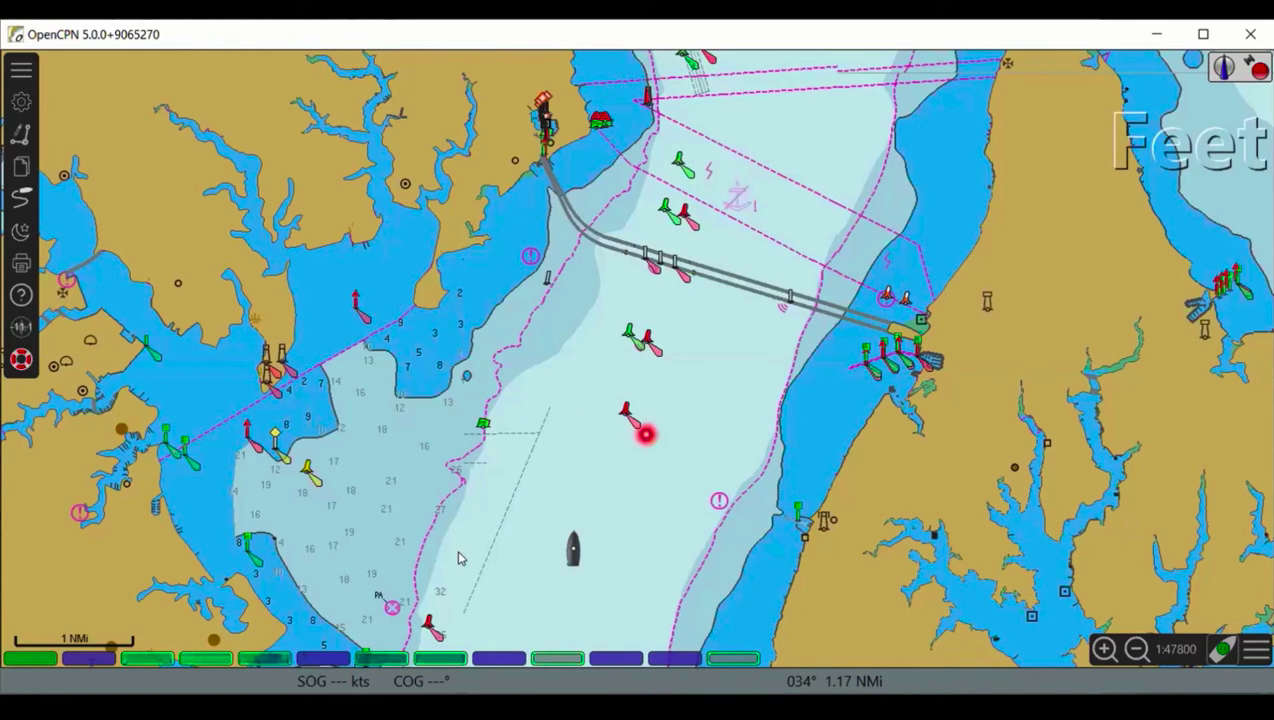
pyautogui.click(632, 397)
pyautogui.click(890, 554)
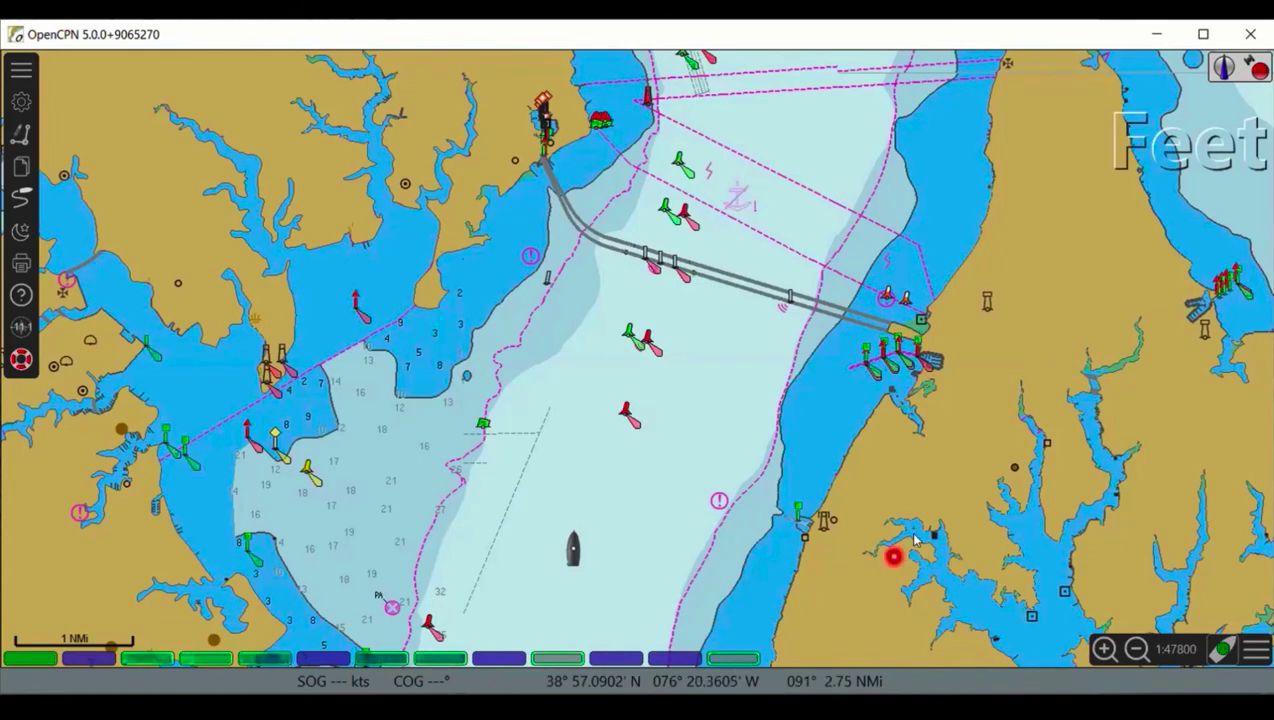
pyautogui.click(601, 565)
pyautogui.click(570, 550)
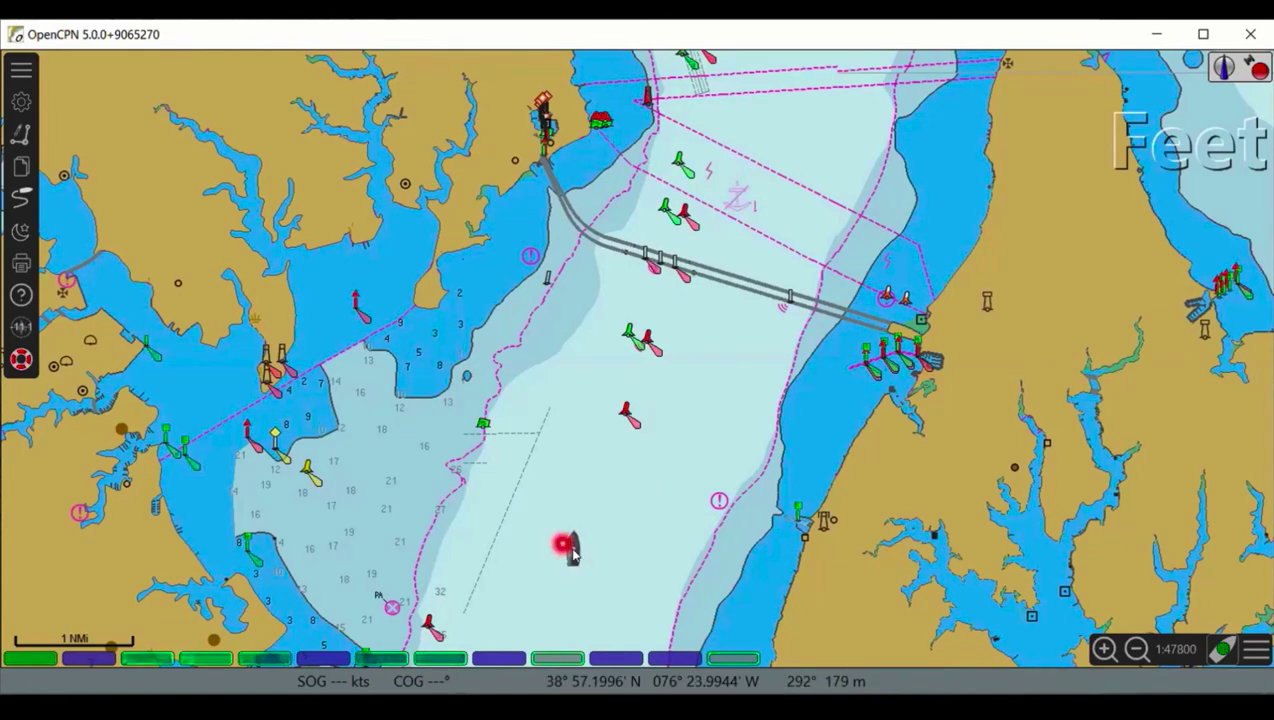
# - Review the chart's context menu commands at a point in the open water just south of the bridge
pyautogui.click(668, 434)
pyautogui.click(392, 318)
pyautogui.click(1027, 453)
pyautogui.click(518, 589)
pyautogui.click(566, 350)
pyautogui.click(718, 337)
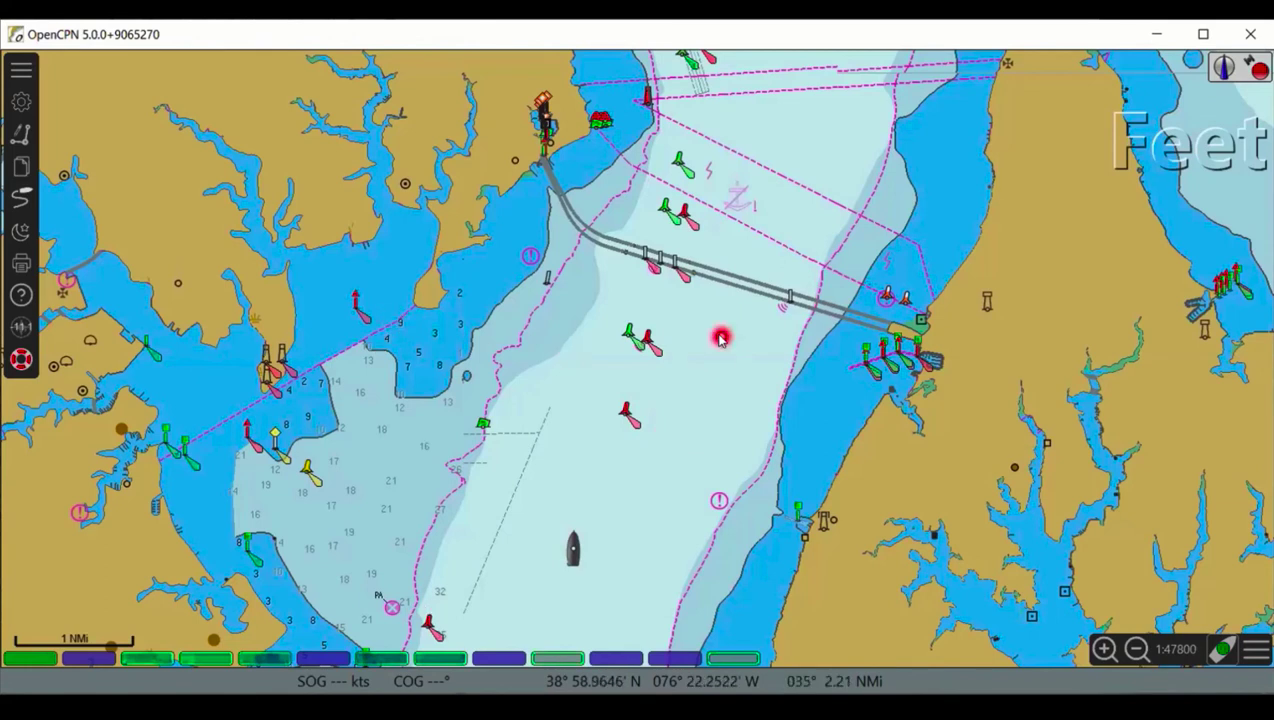
pyautogui.rightClick(718, 337)
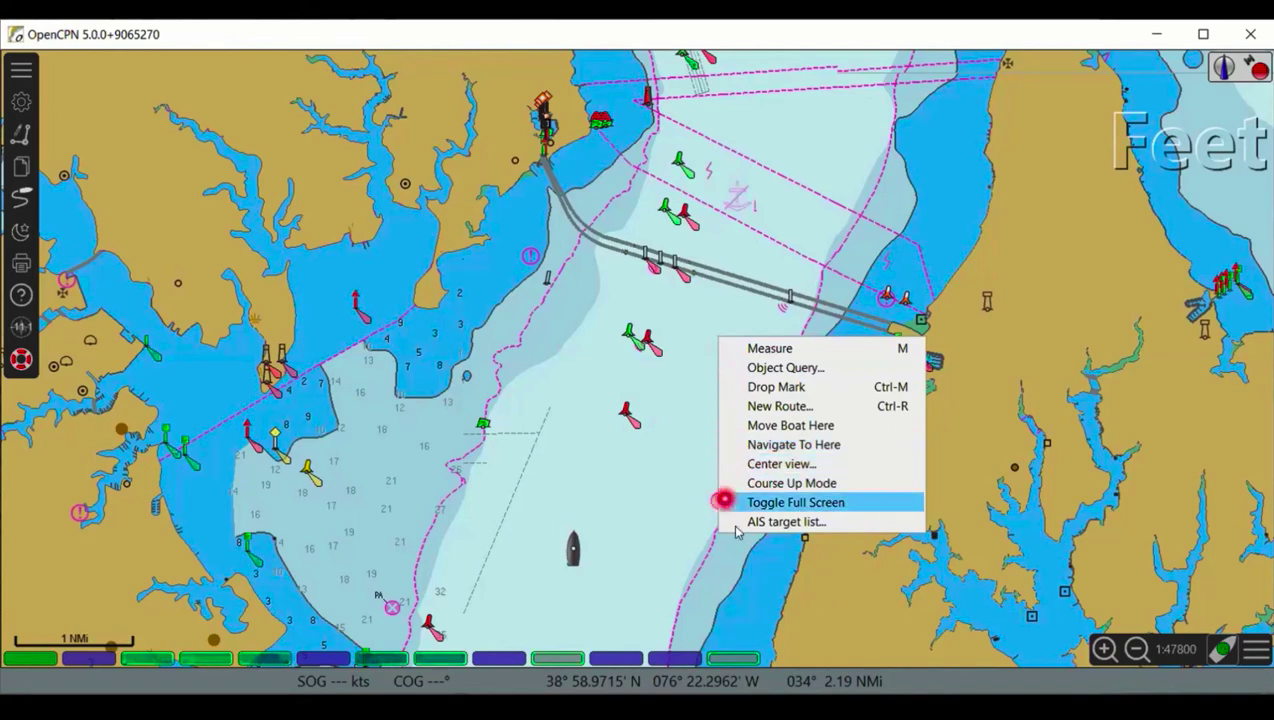
pyautogui.click(631, 370)
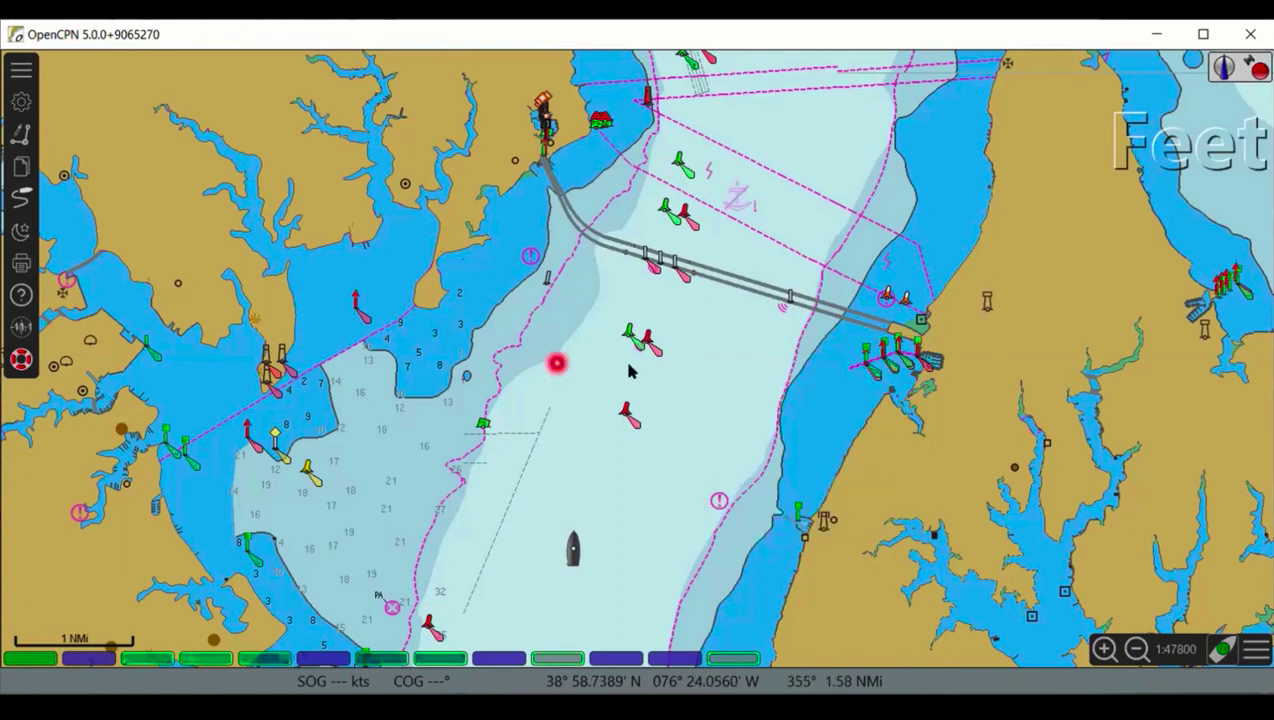
# - Run an Object Query on the light at the western end of the bridge's main span, and close the results
pyautogui.click(645, 303)
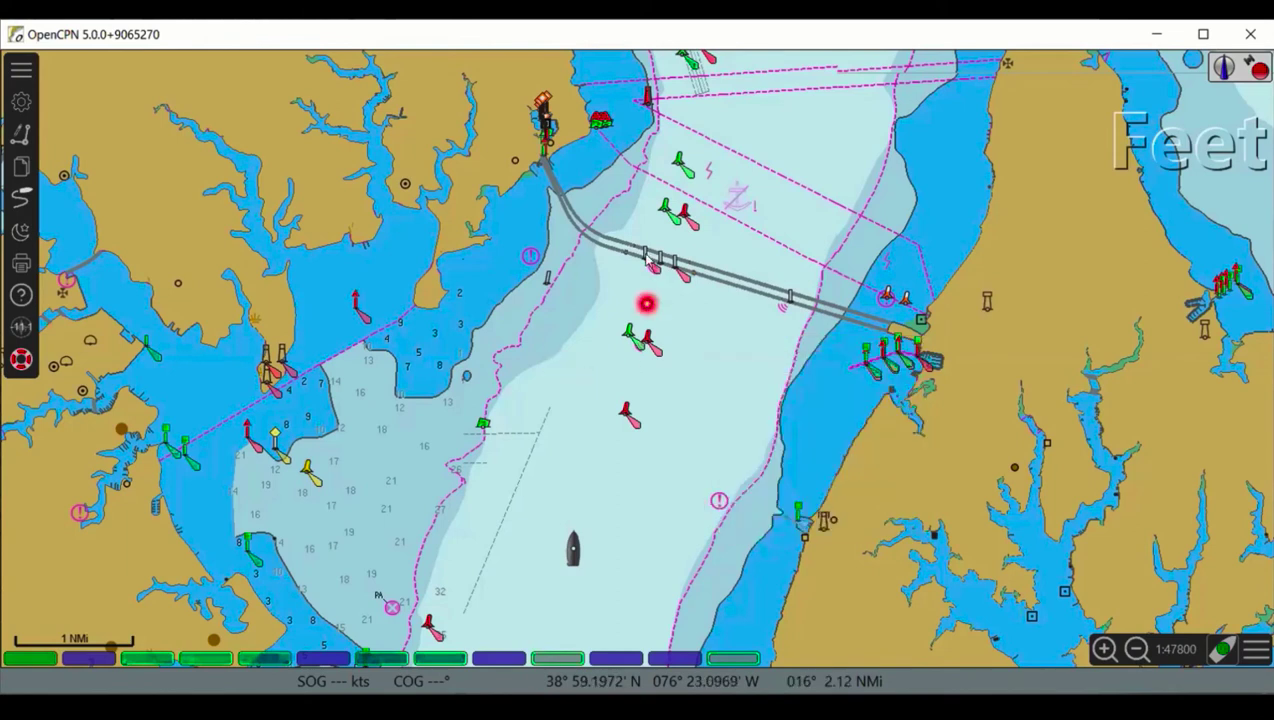
pyautogui.click(645, 255)
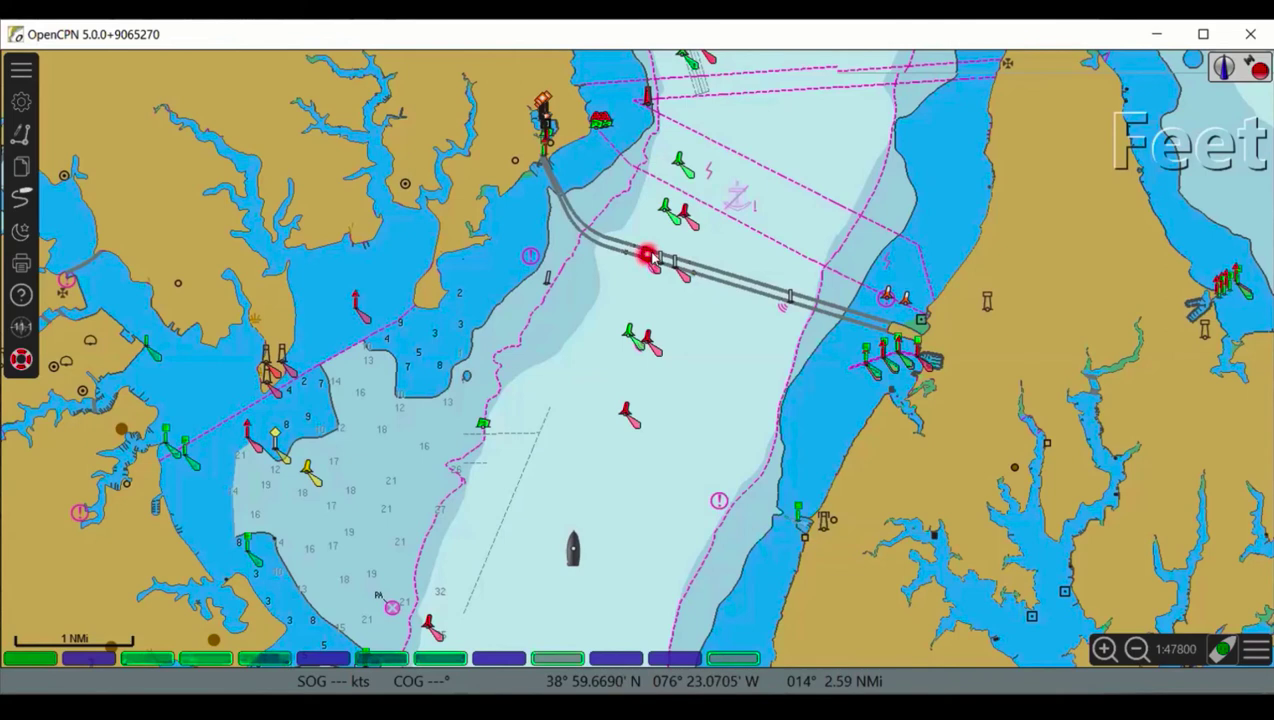
pyautogui.rightClick(648, 256)
pyautogui.click(674, 285)
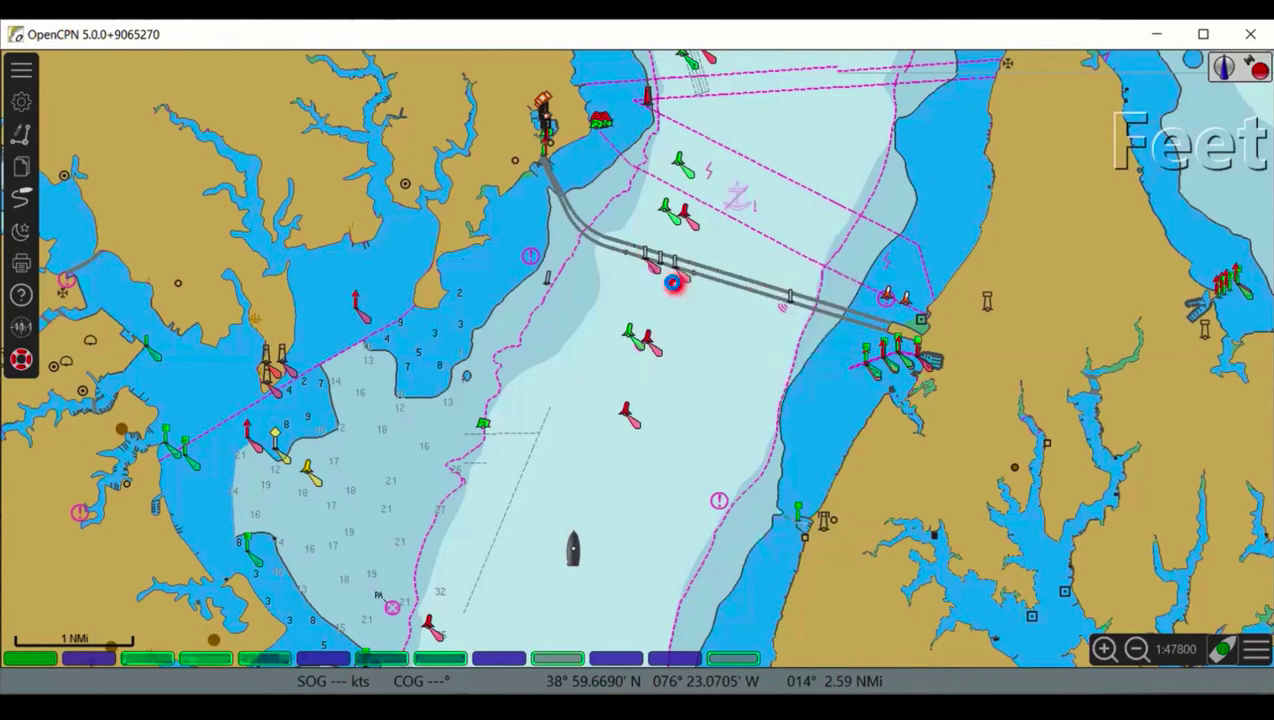
pyautogui.click(775, 558)
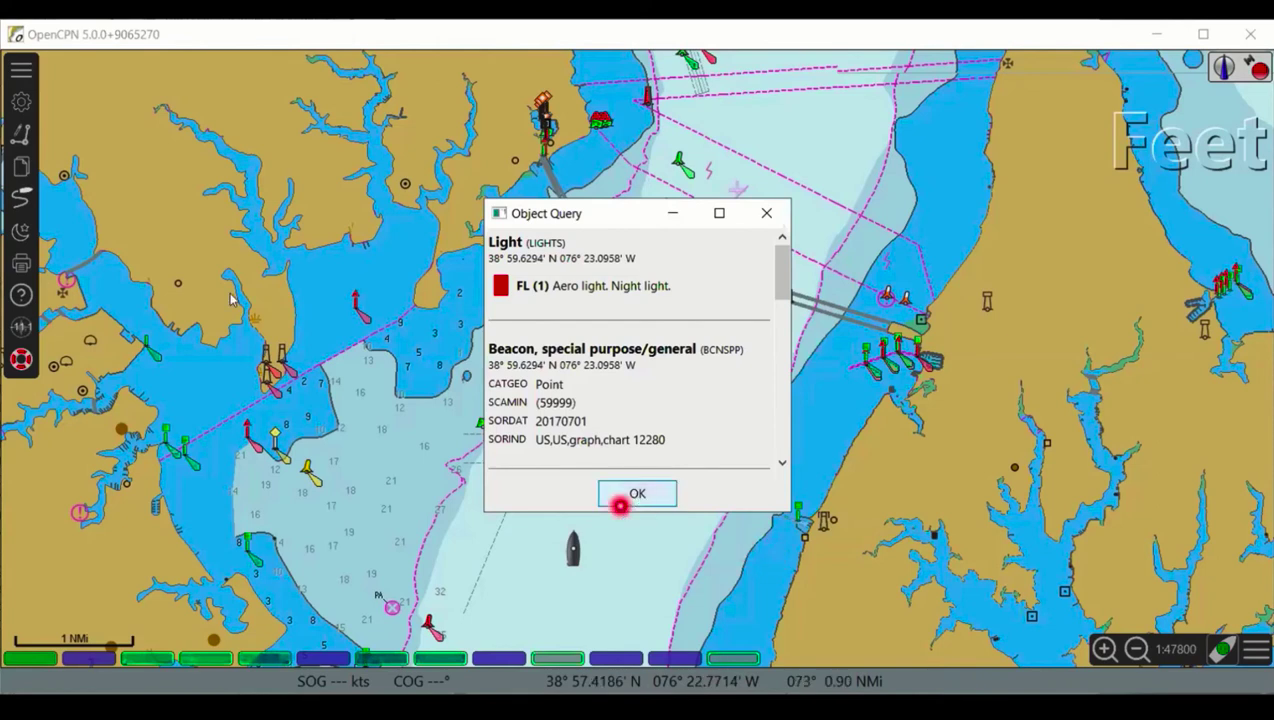
pyautogui.press('Return')
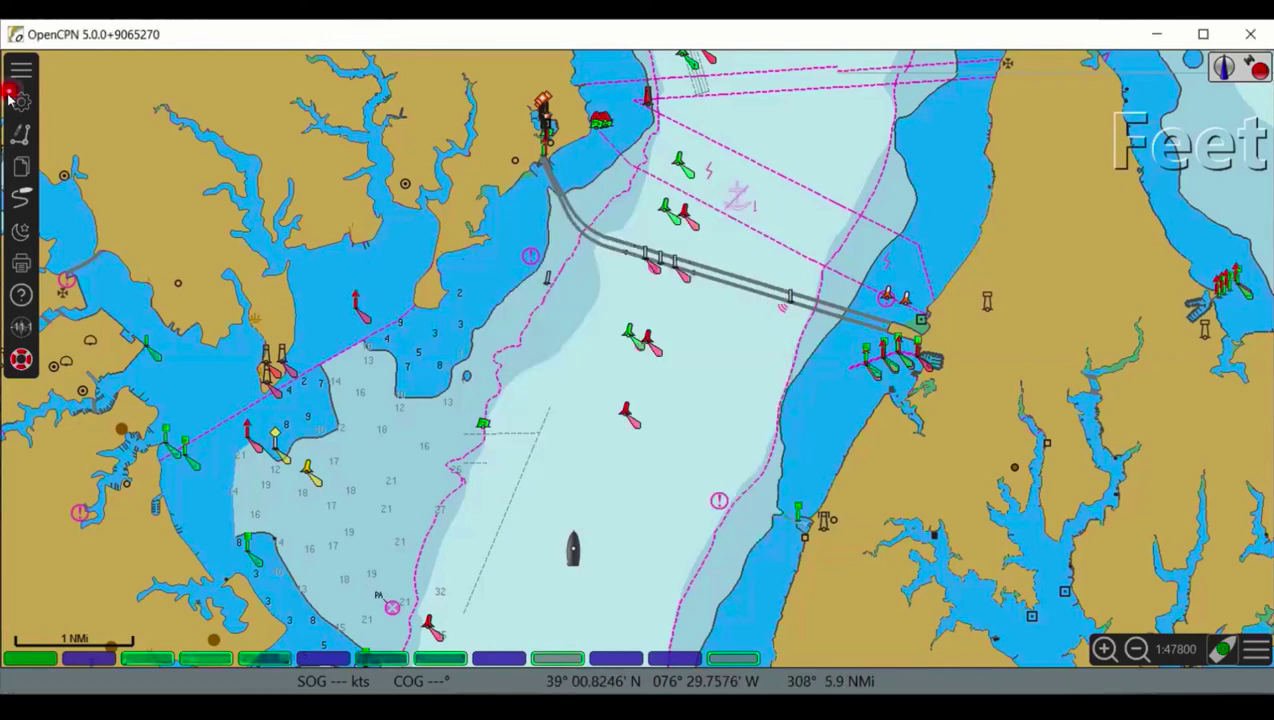
# - Open the Options and review the general display settings and the available distance and speed units
pyautogui.click(646, 518)
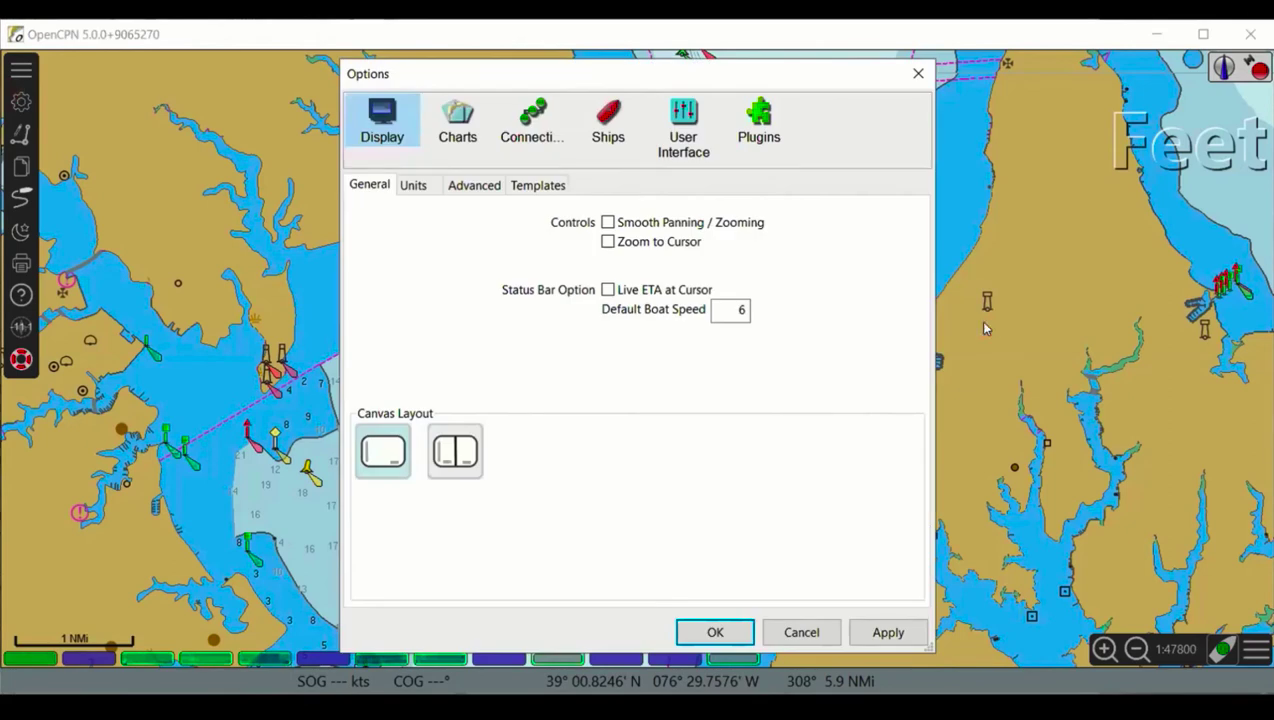
pyautogui.click(840, 392)
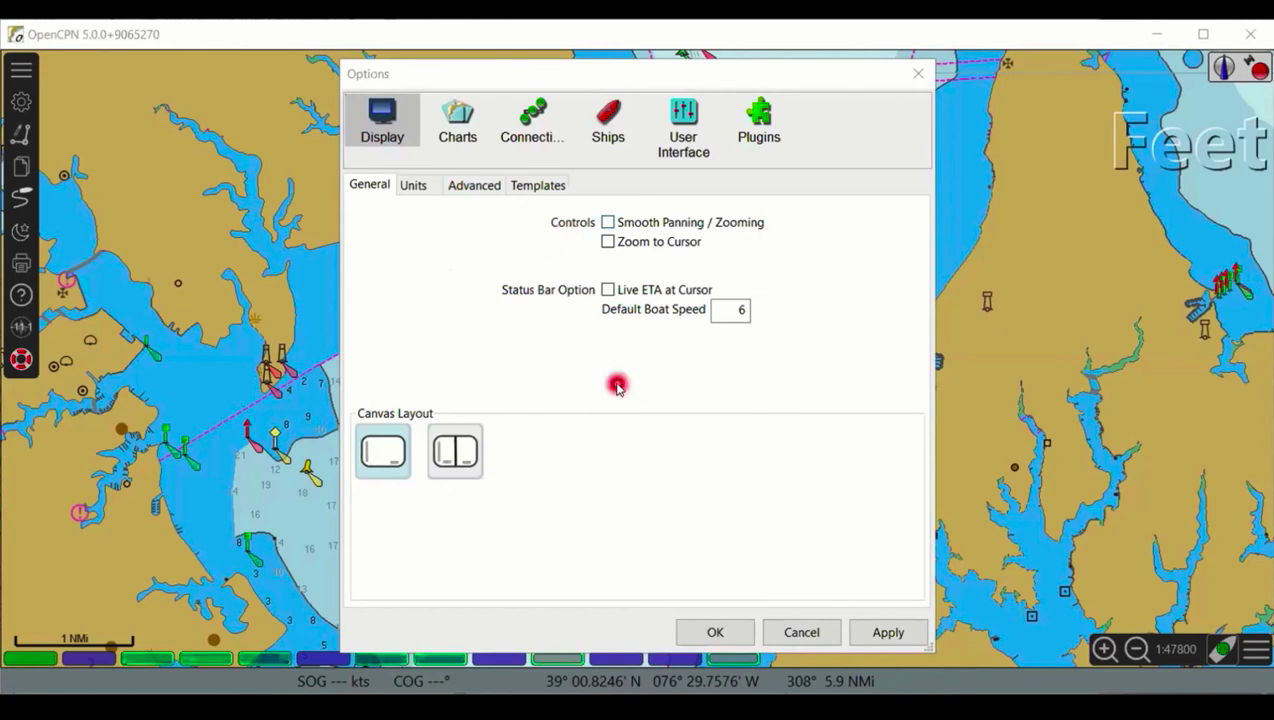
pyautogui.click(410, 184)
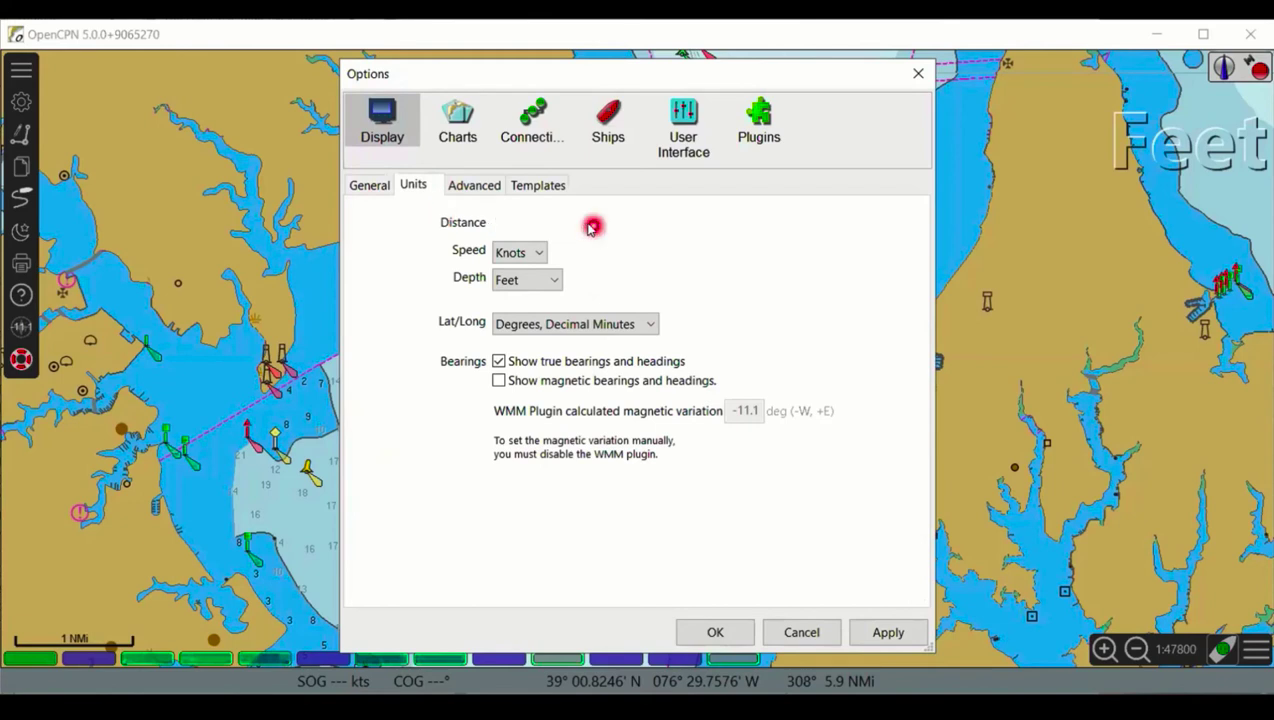
pyautogui.click(585, 227)
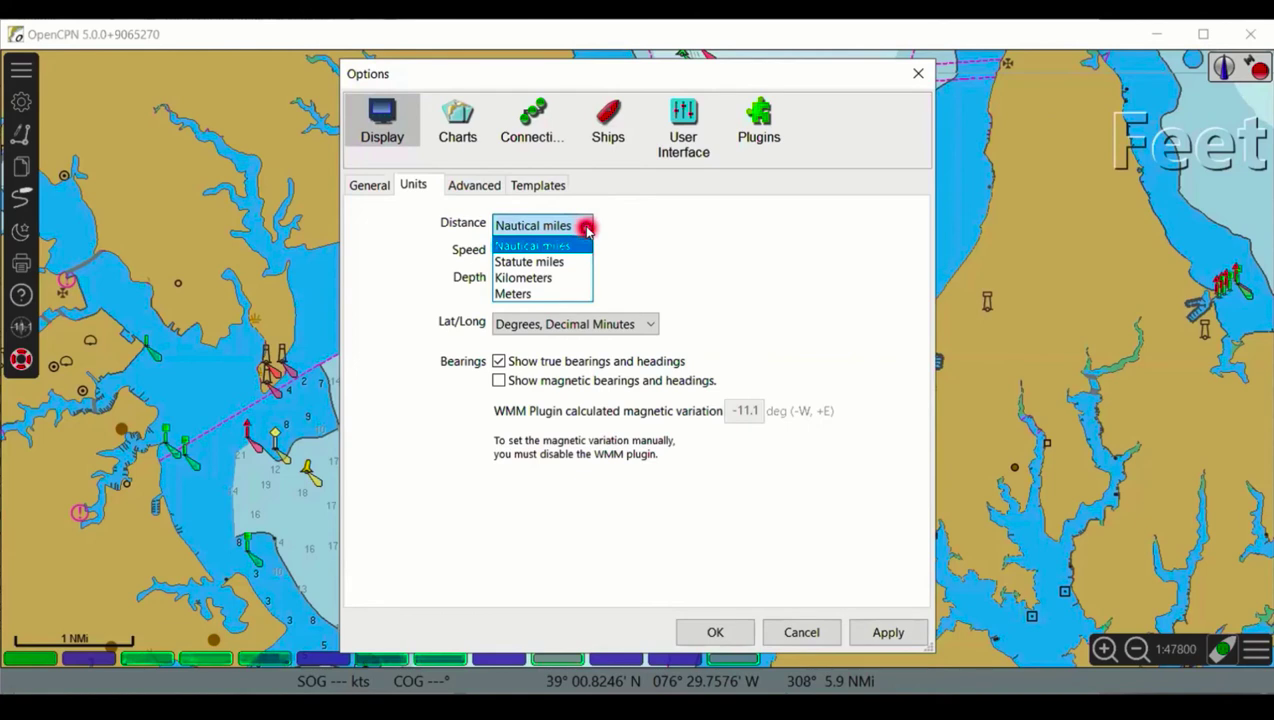
pyautogui.click(543, 255)
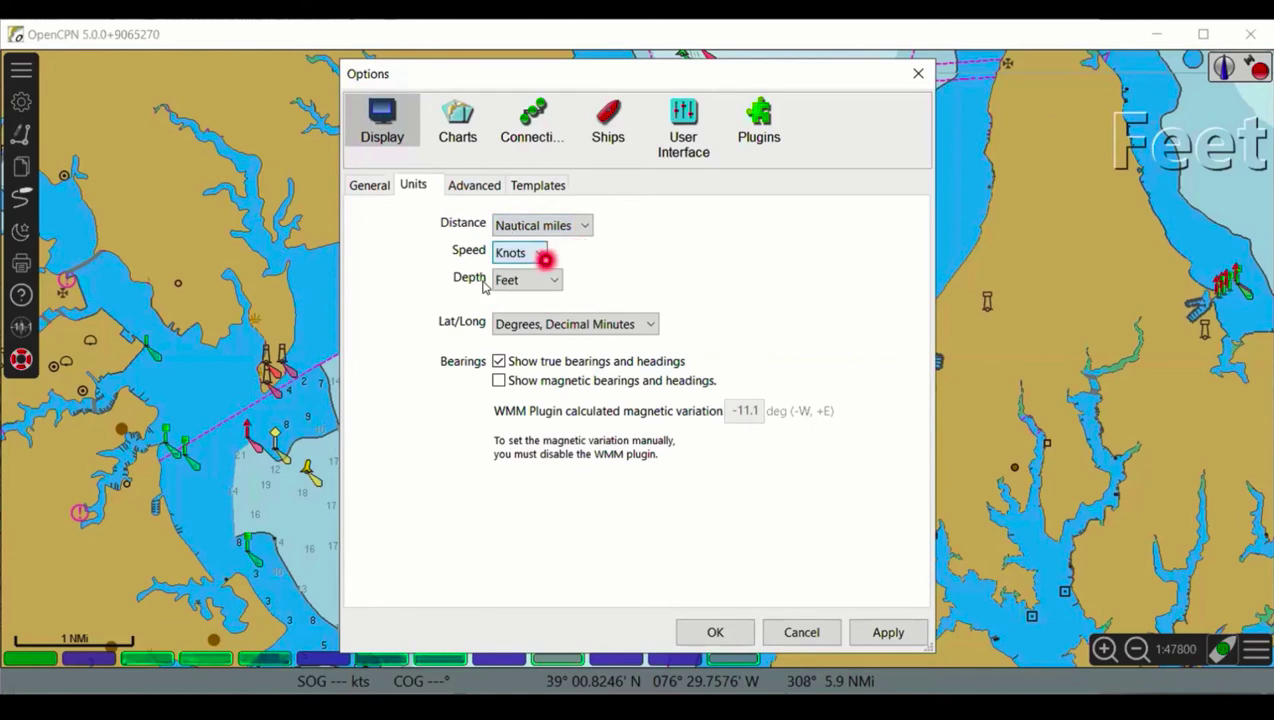
pyautogui.click(543, 255)
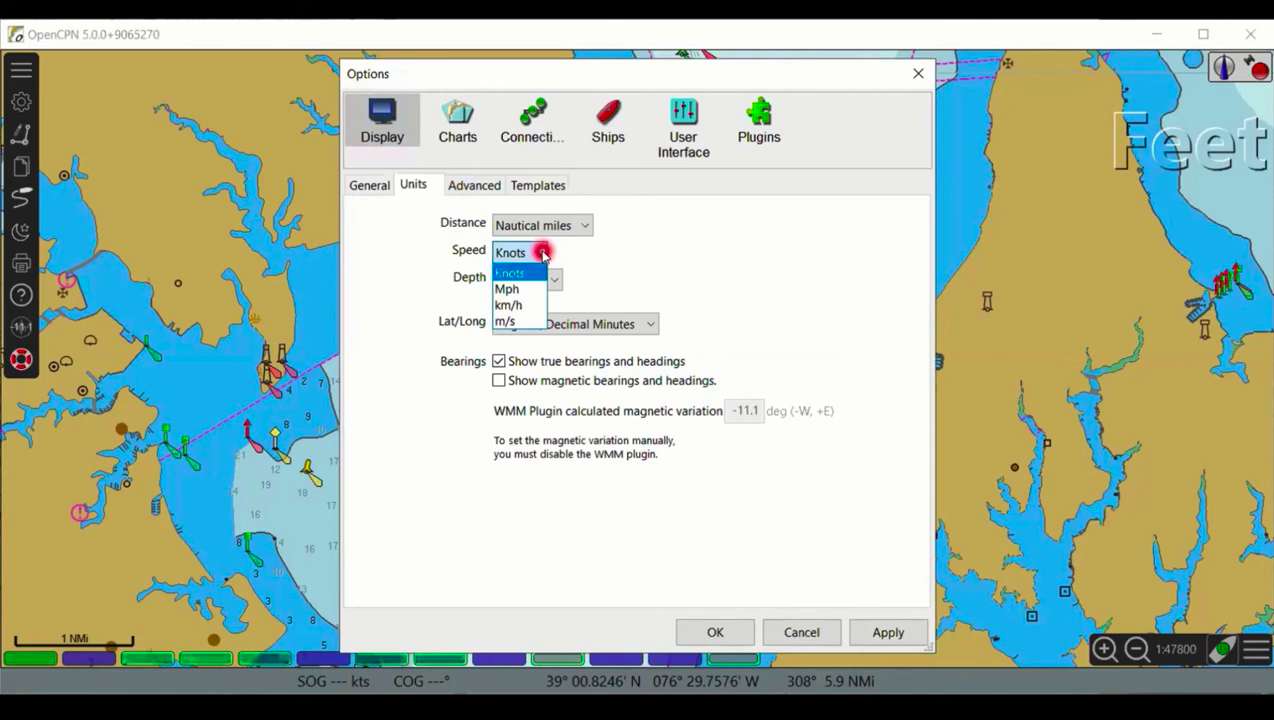
pyautogui.click(543, 254)
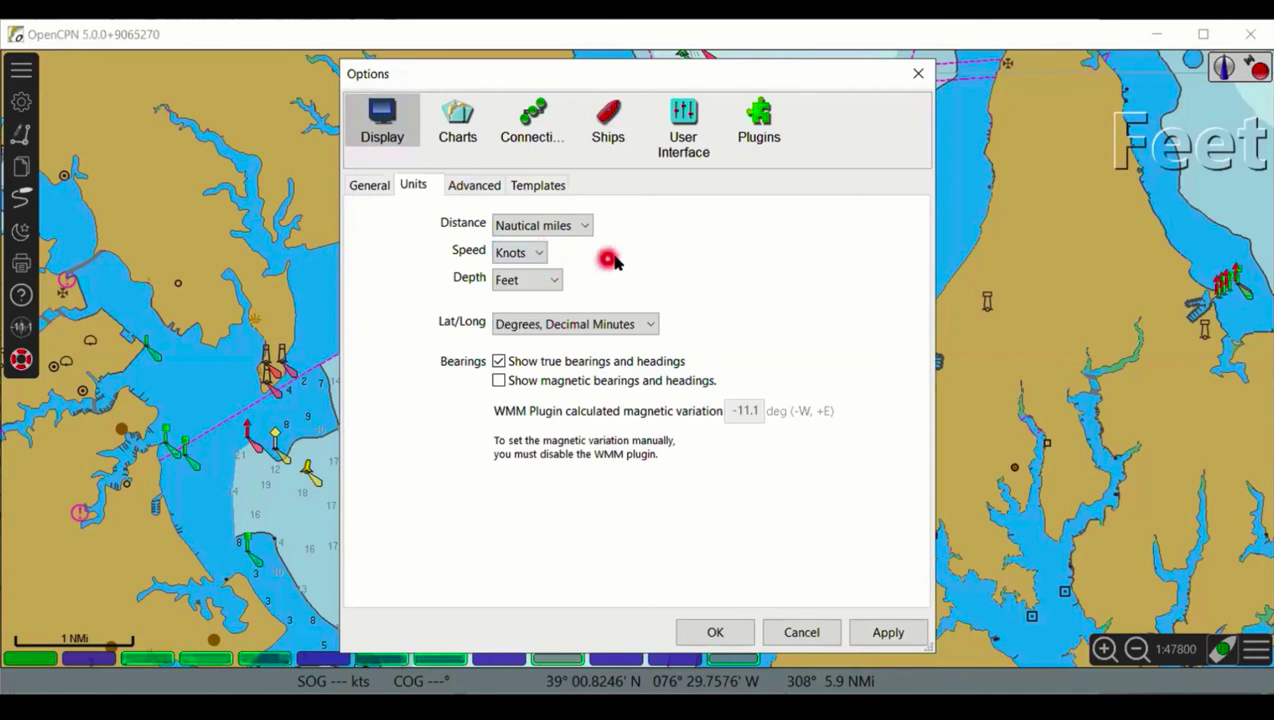
# - Review the available depth units and Lat/Long formats in the display options
pyautogui.click(558, 282)
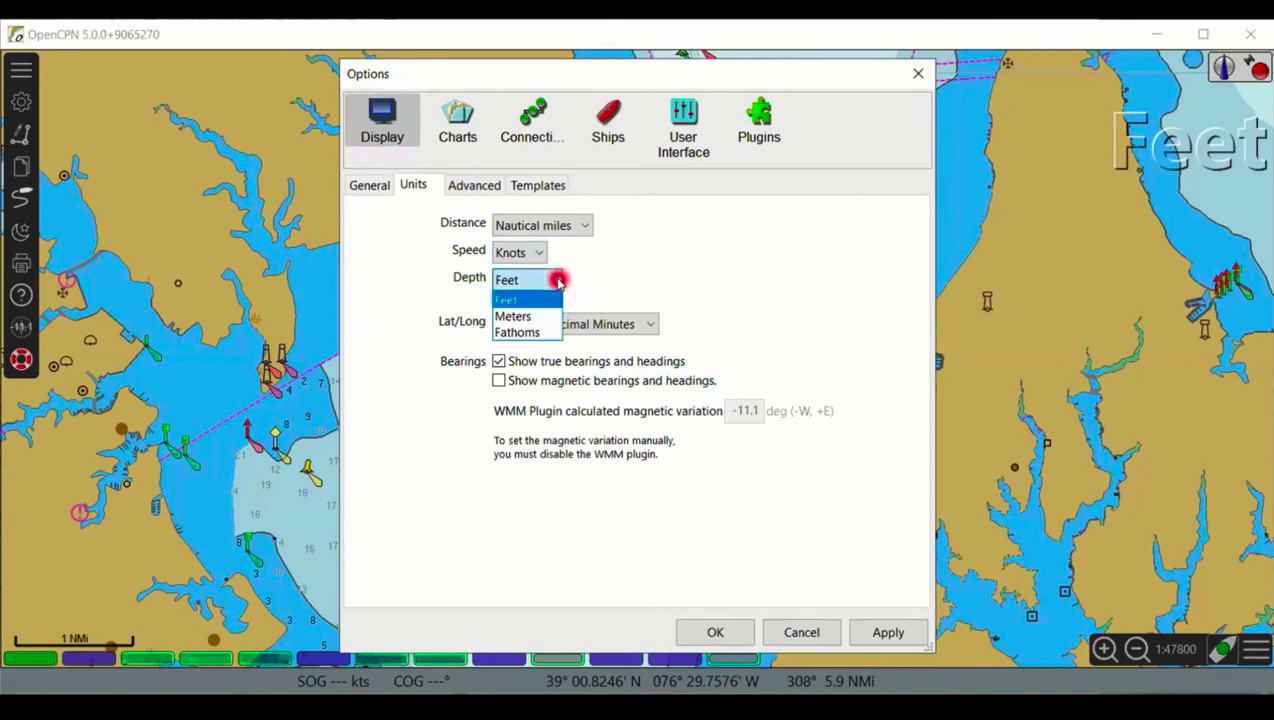
pyautogui.click(558, 282)
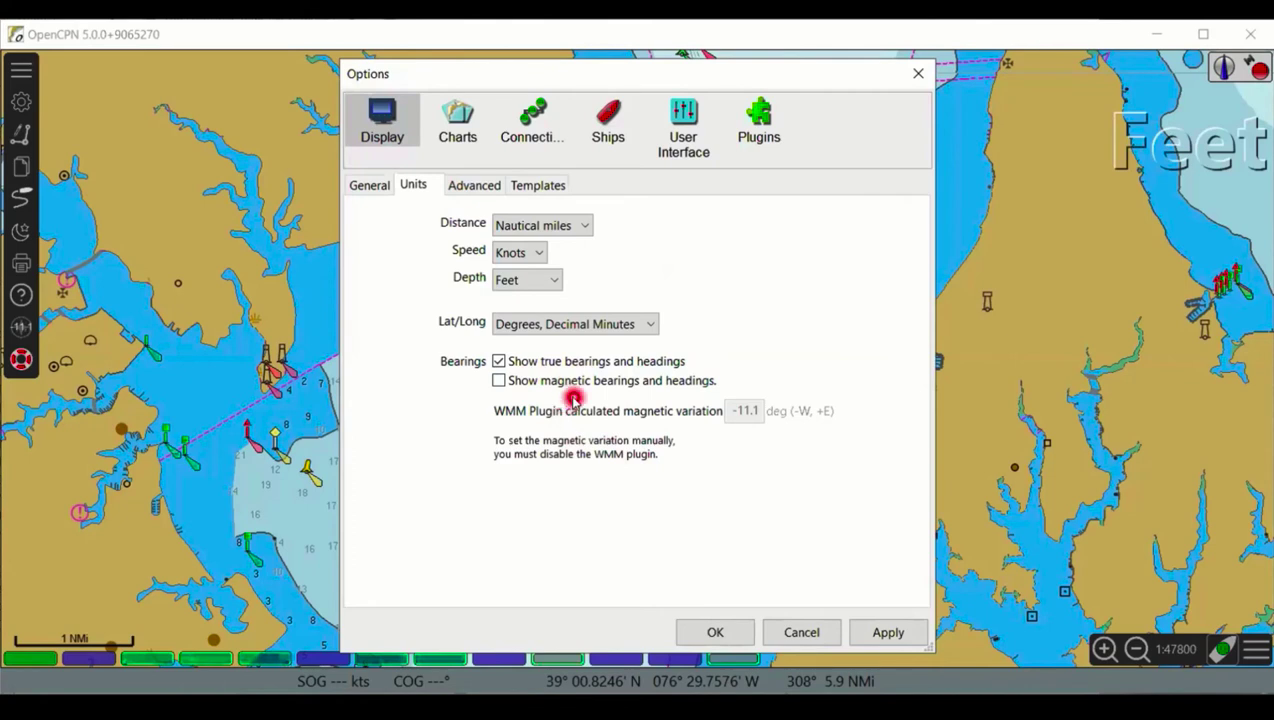
pyautogui.click(652, 325)
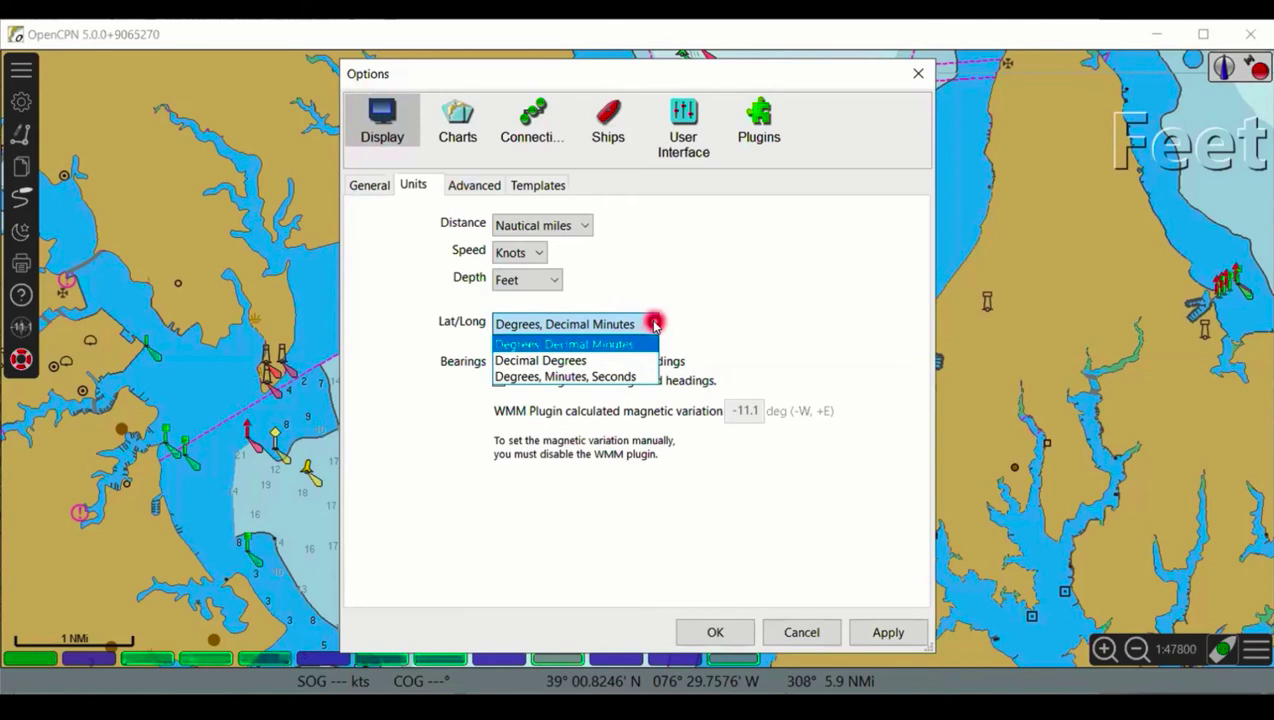
pyautogui.click(715, 300)
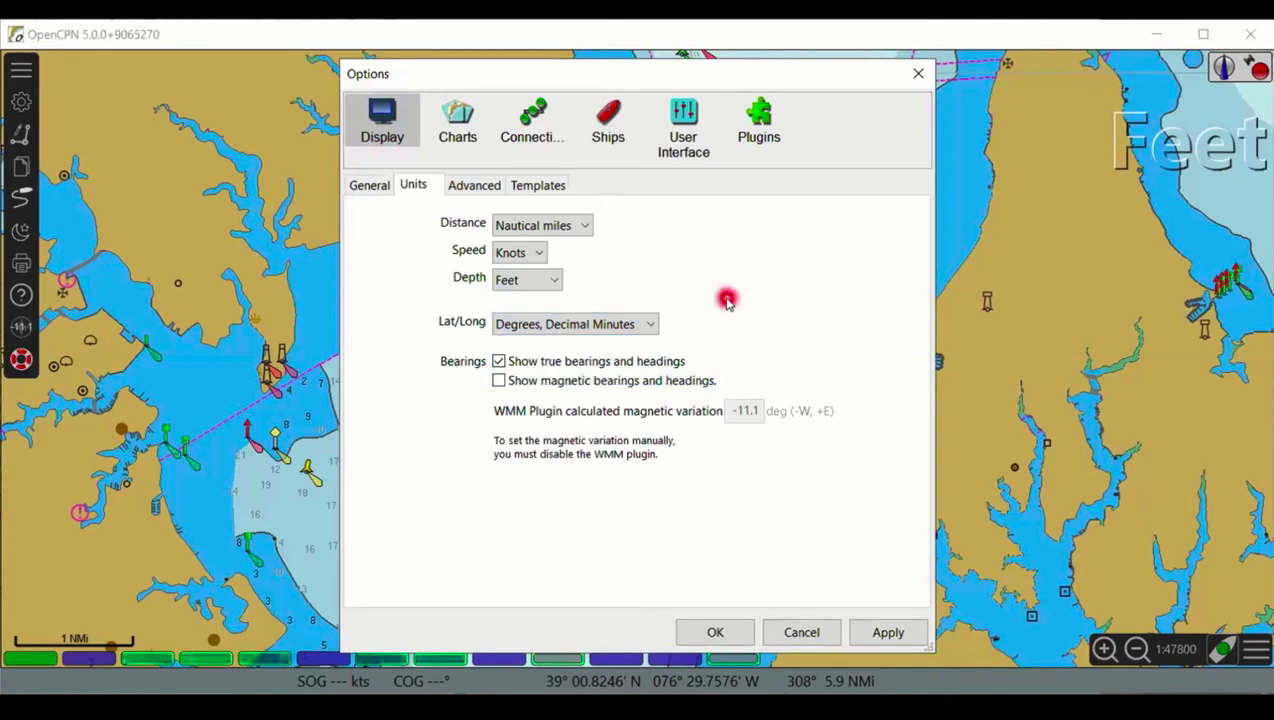
# - View the Charts settings in the Options, including the chart directories and the Chart Downloader catalogs
pyautogui.click(472, 185)
pyautogui.click(458, 120)
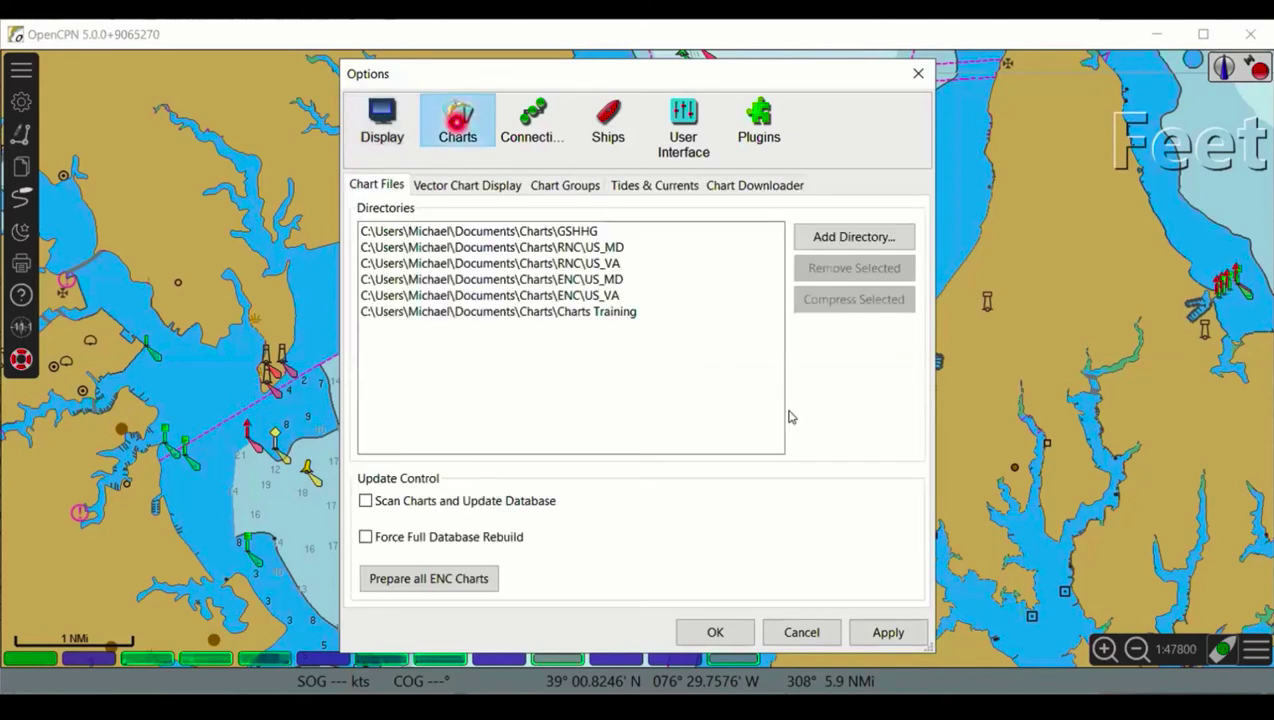
pyautogui.click(382, 120)
pyautogui.click(458, 122)
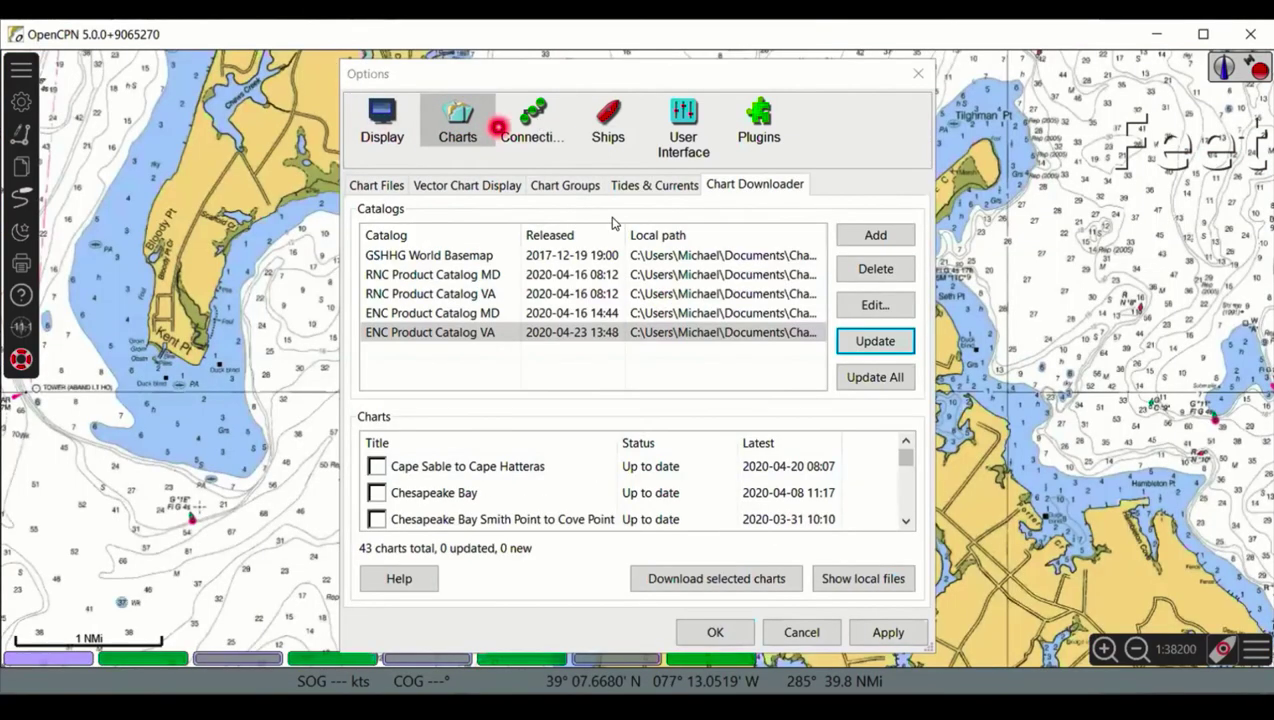
# - Review the Ships options for MMSI properties and routes/points, including the default waypoint icons available for new routes
pyautogui.click(665, 455)
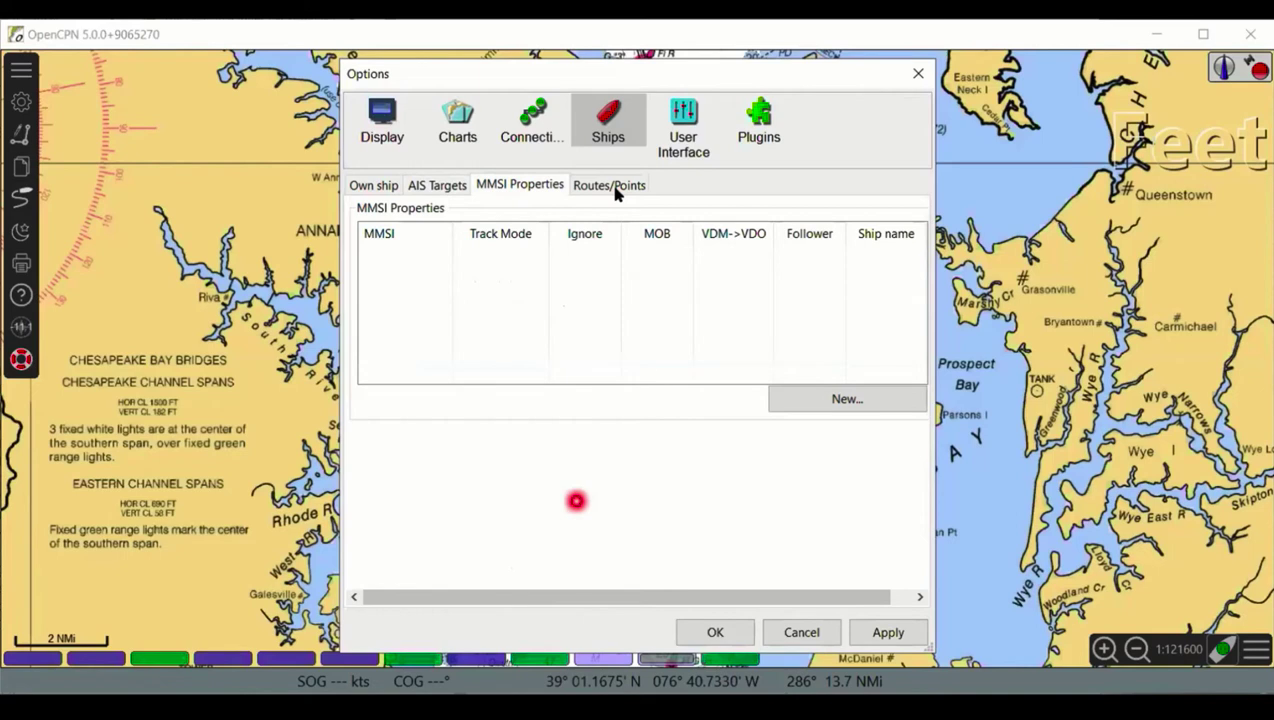
pyautogui.click(612, 188)
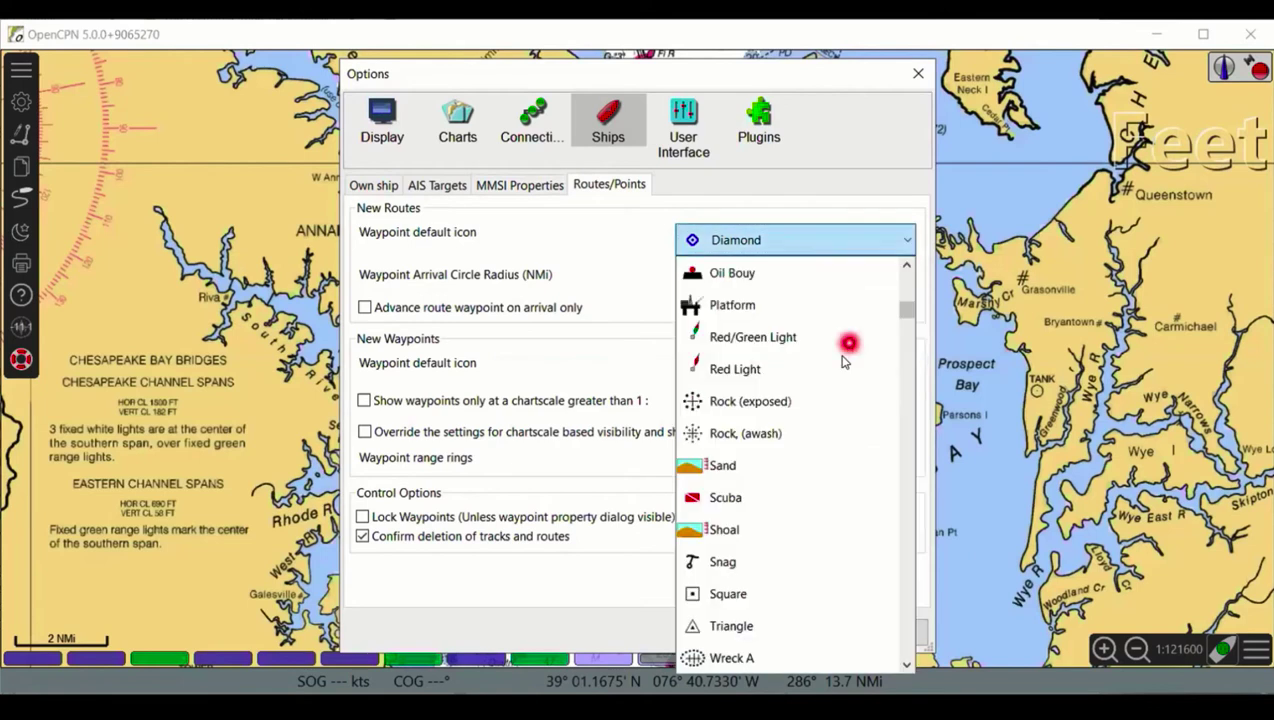
pyautogui.scroll(-5, 845, 355)
pyautogui.scroll(-10, 842, 363)
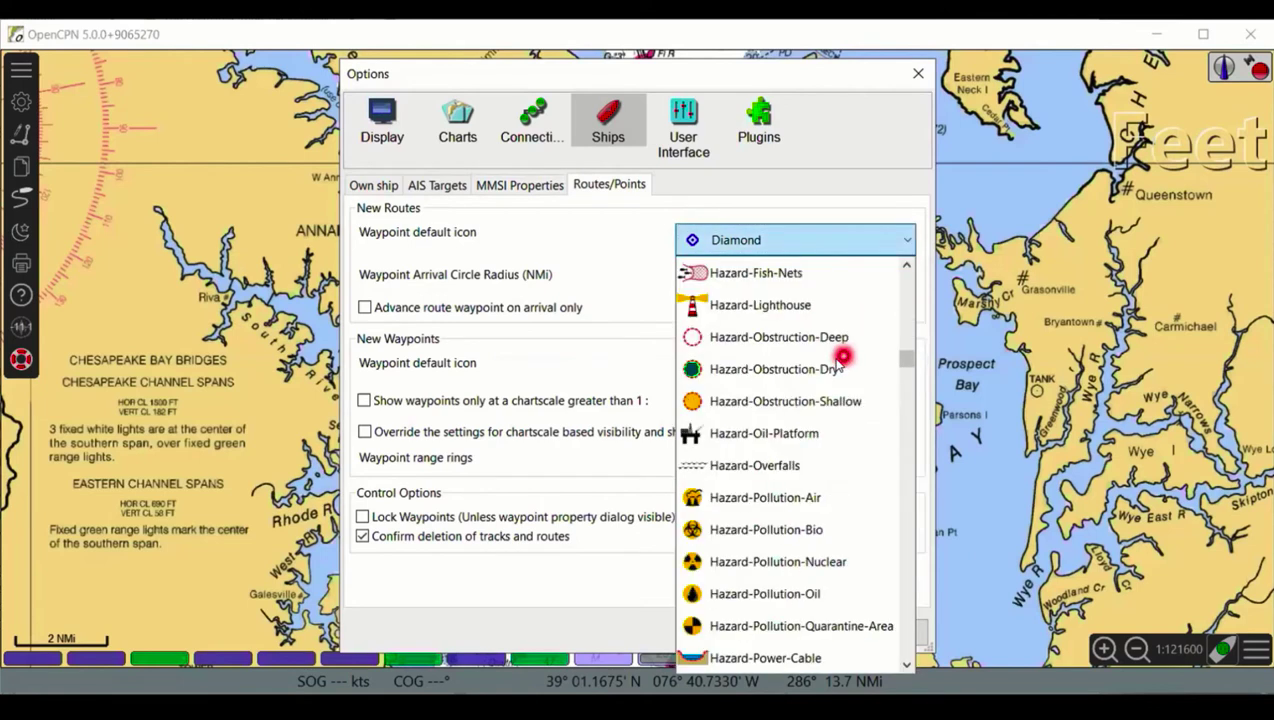
pyautogui.scroll(-7, 840, 363)
pyautogui.scroll(-7, 838, 364)
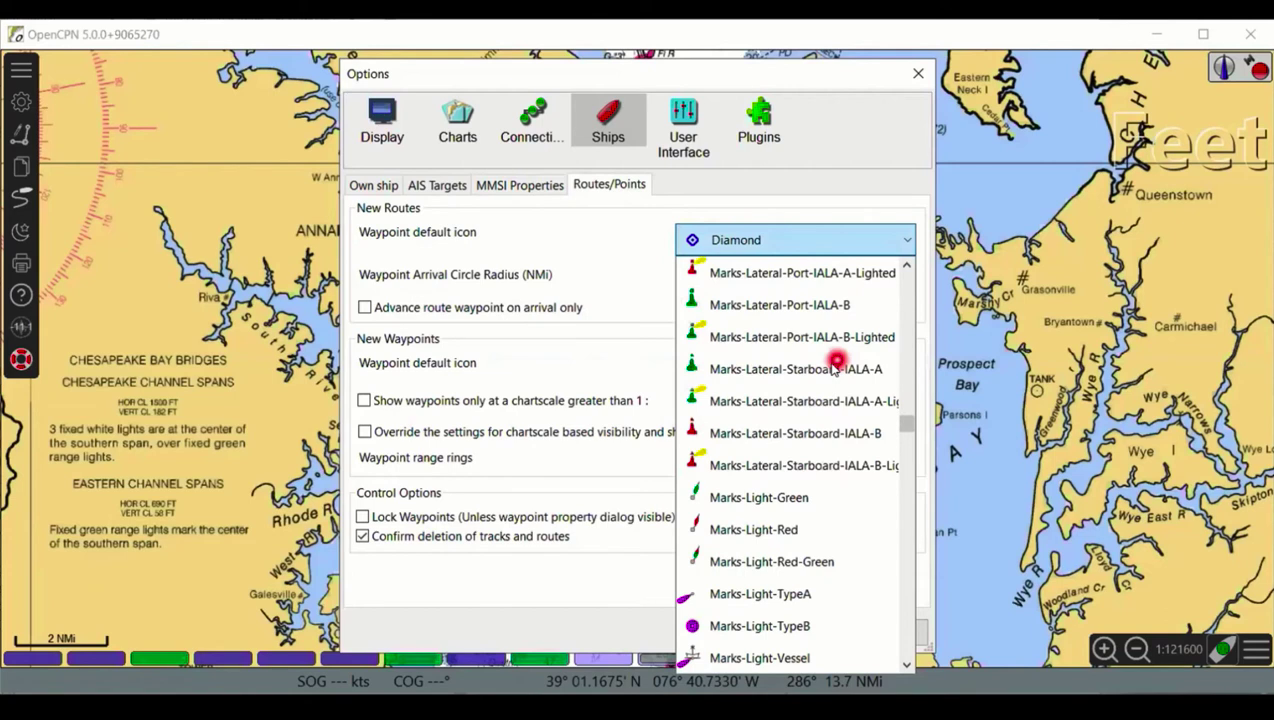
pyautogui.scroll(-8, 835, 366)
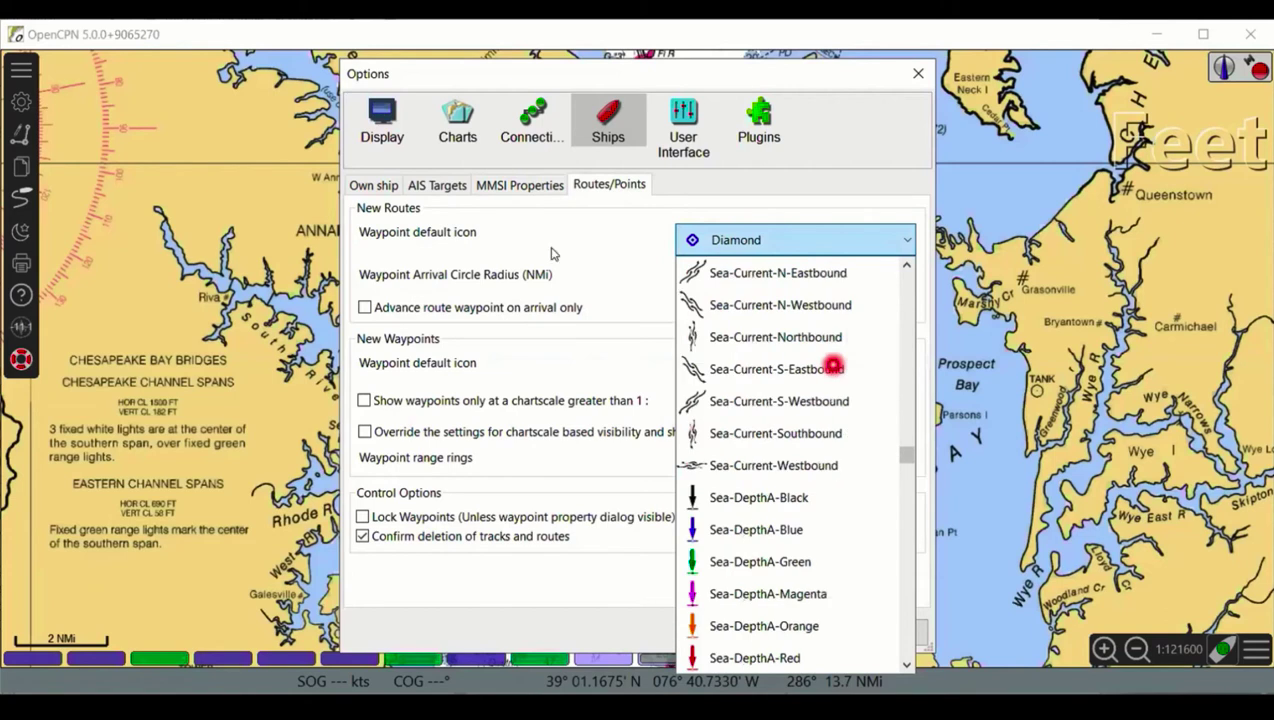
pyautogui.scroll(-4, 551, 254)
pyautogui.click(631, 268)
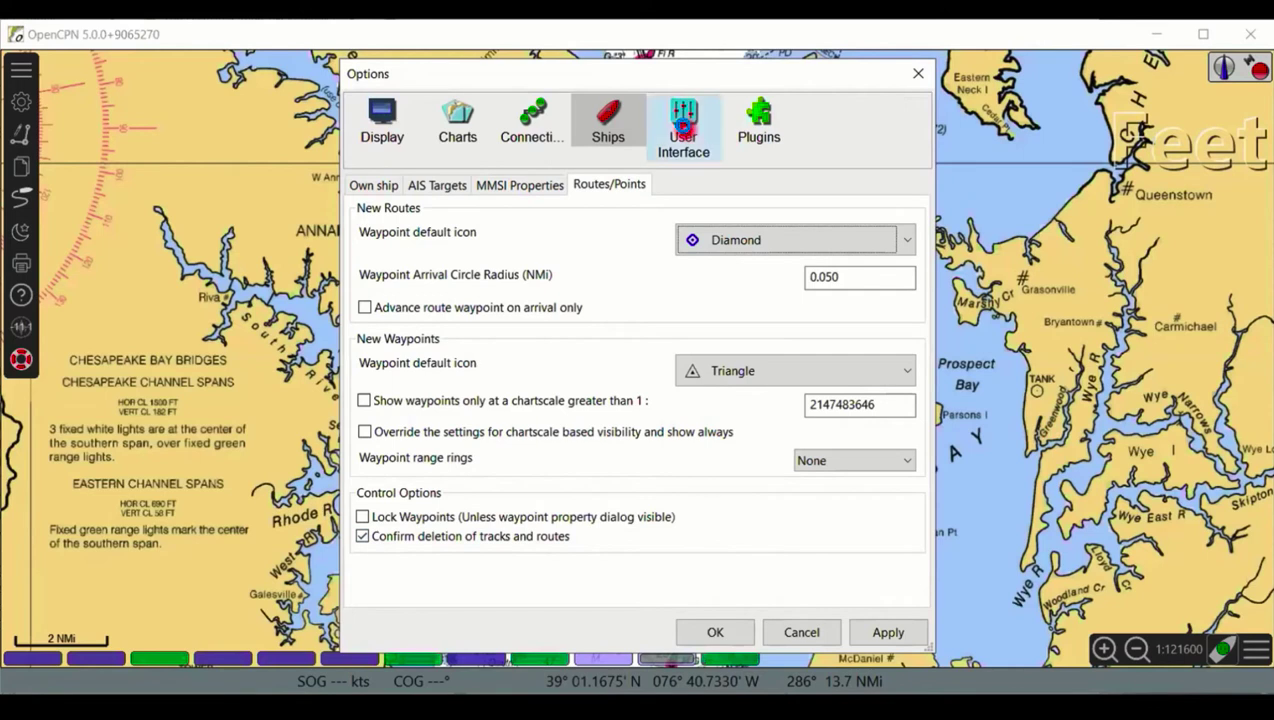
# - Enable Show Menu Bar in the User Interface options, apply the change and close the Options
pyautogui.click(683, 125)
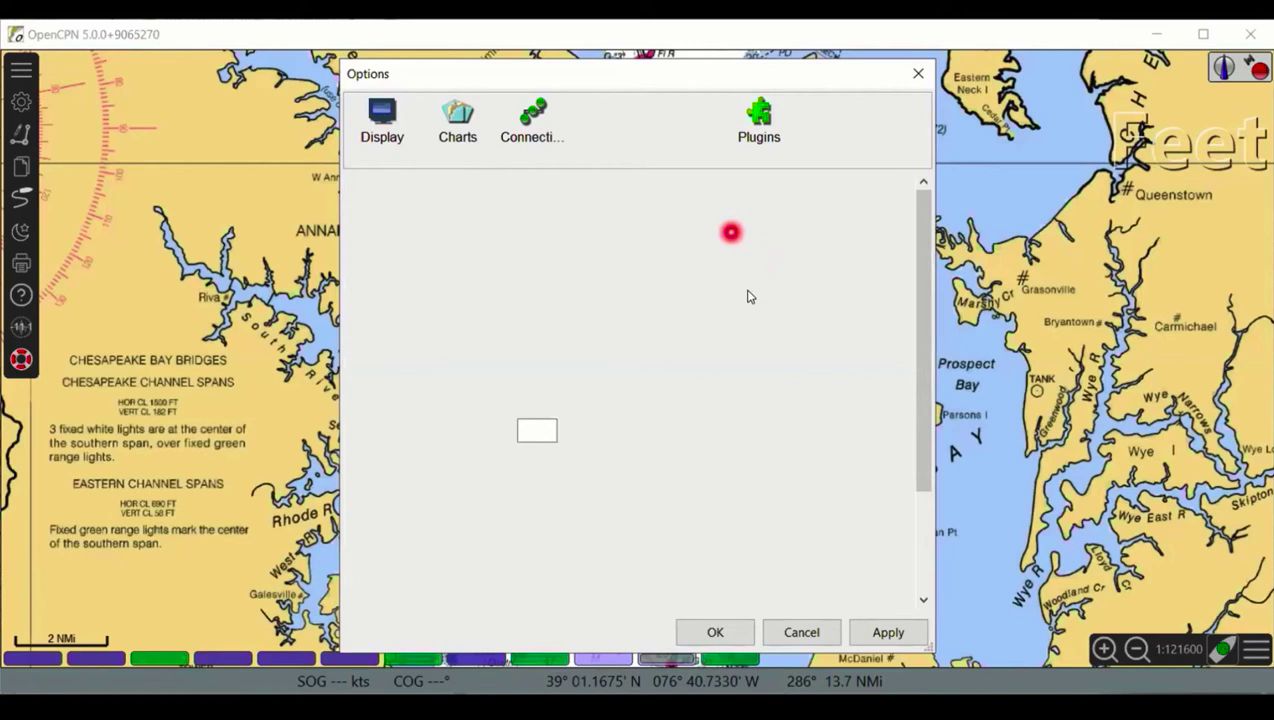
pyautogui.scroll(1, 755, 303)
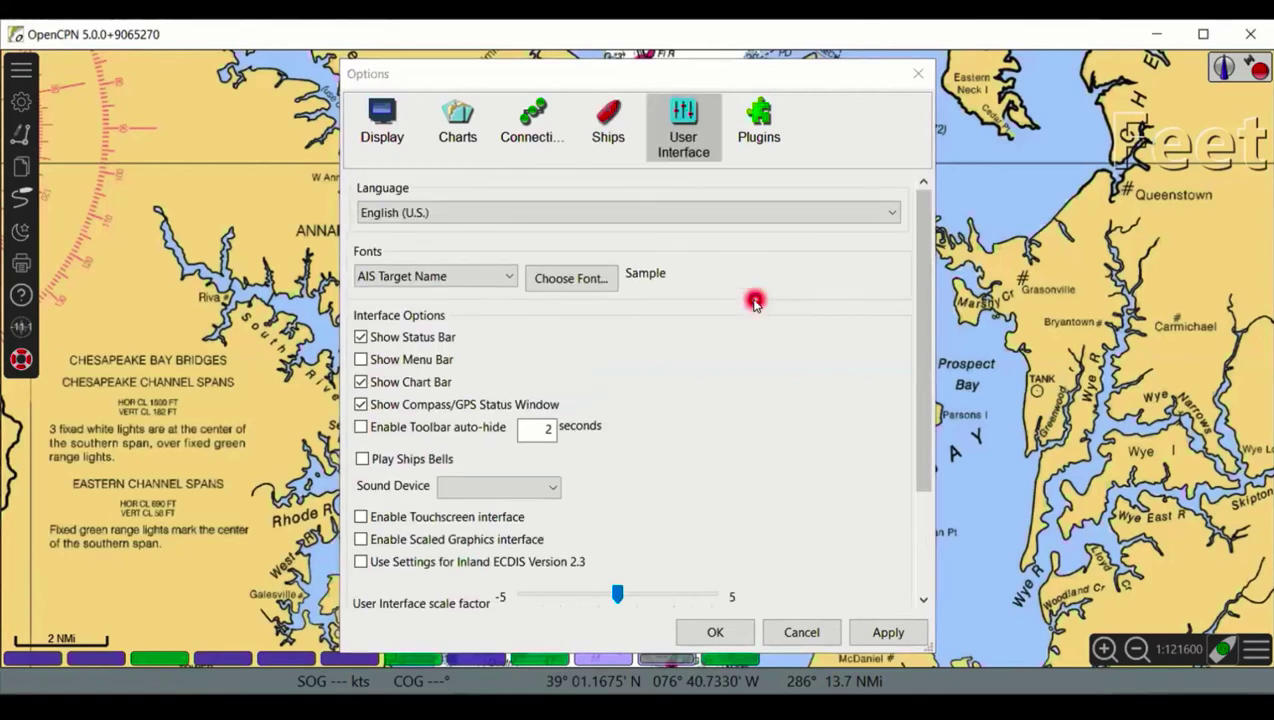
pyautogui.click(361, 361)
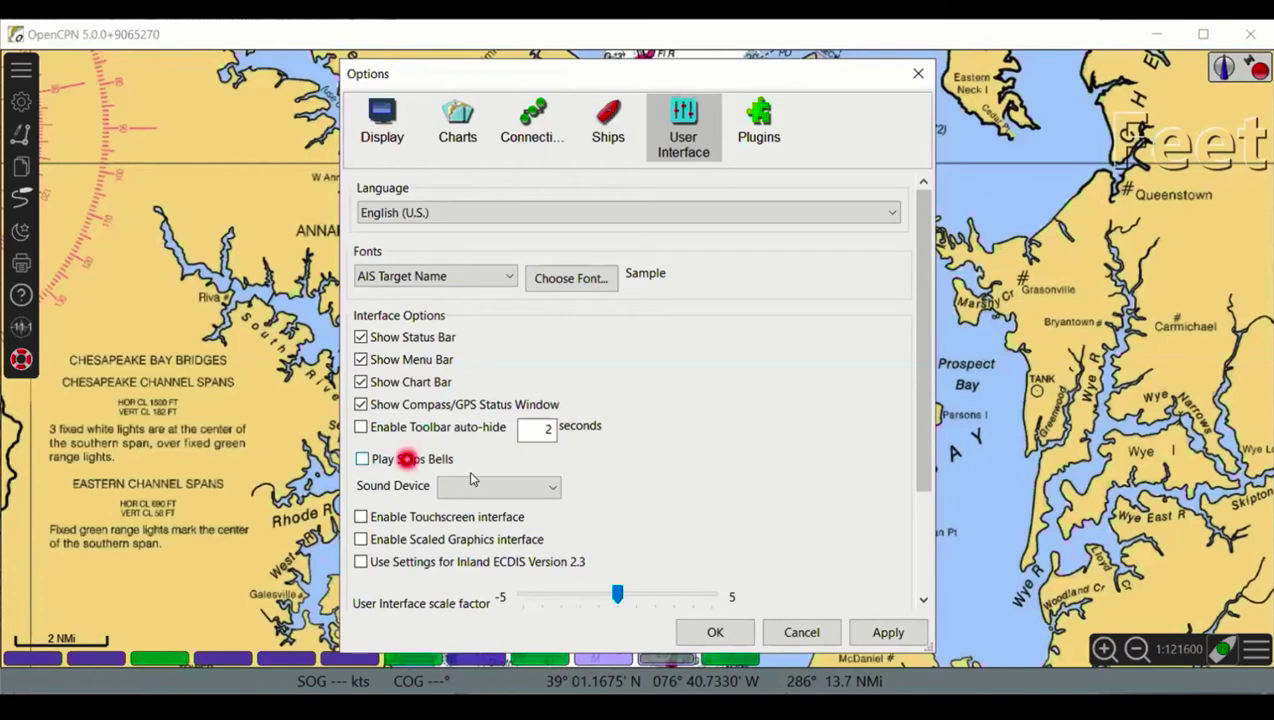
pyautogui.scroll(-1, 472, 462)
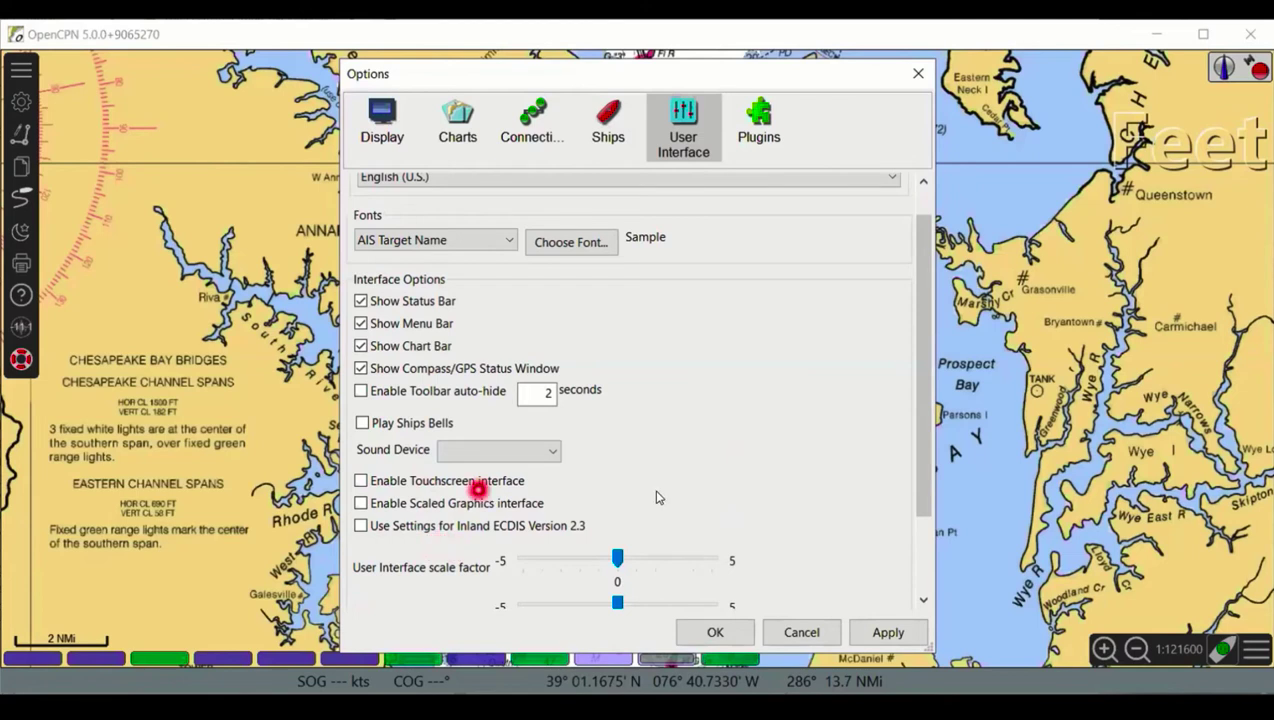
pyautogui.scroll(-3, 654, 495)
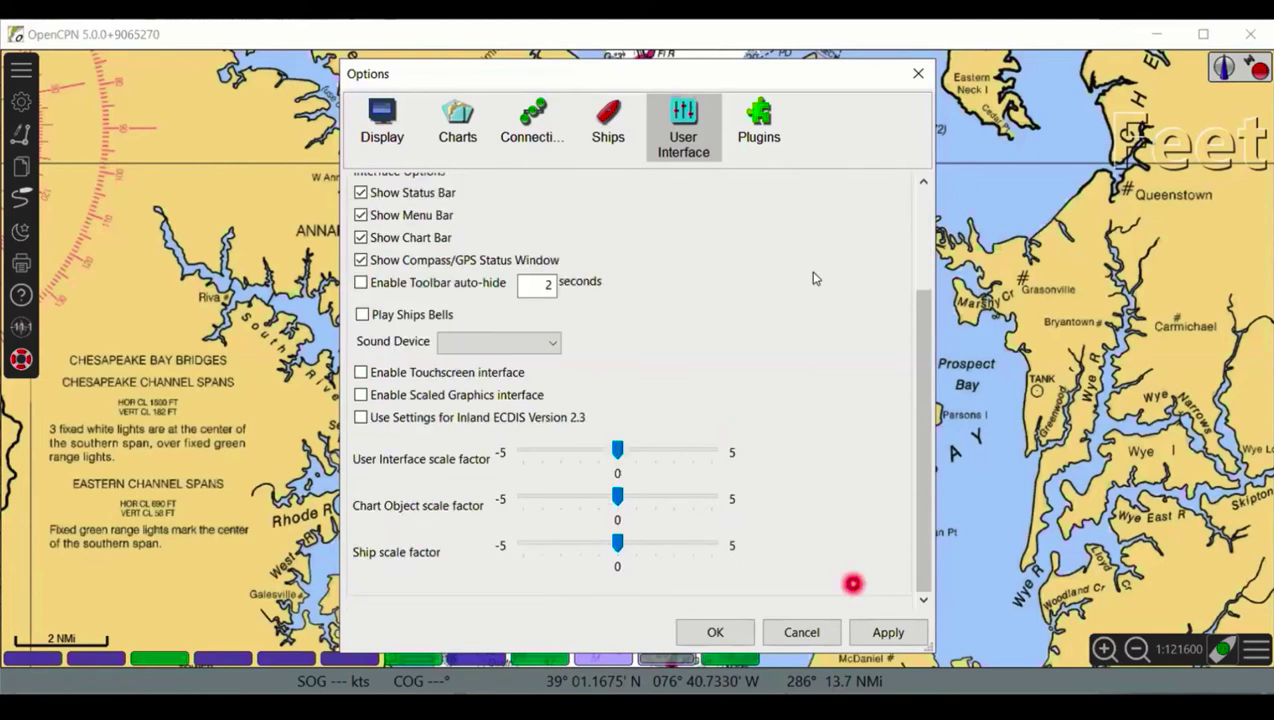
pyautogui.click(888, 632)
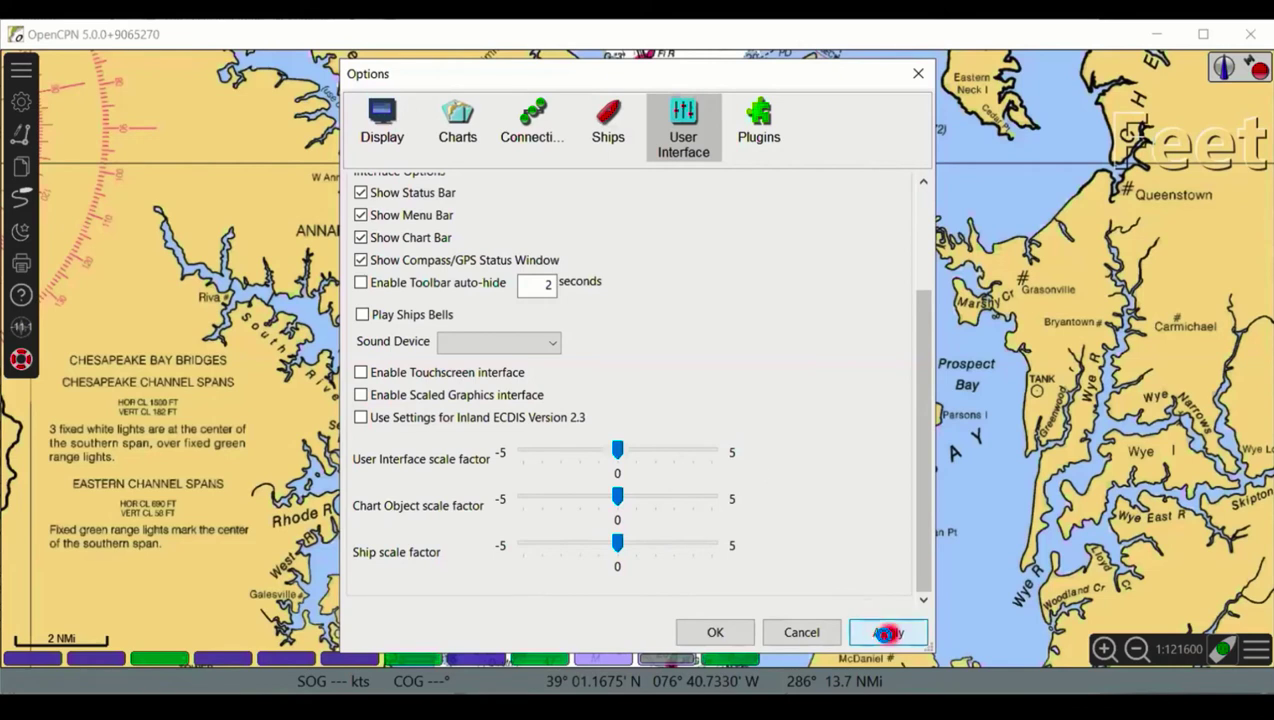
pyautogui.click(708, 636)
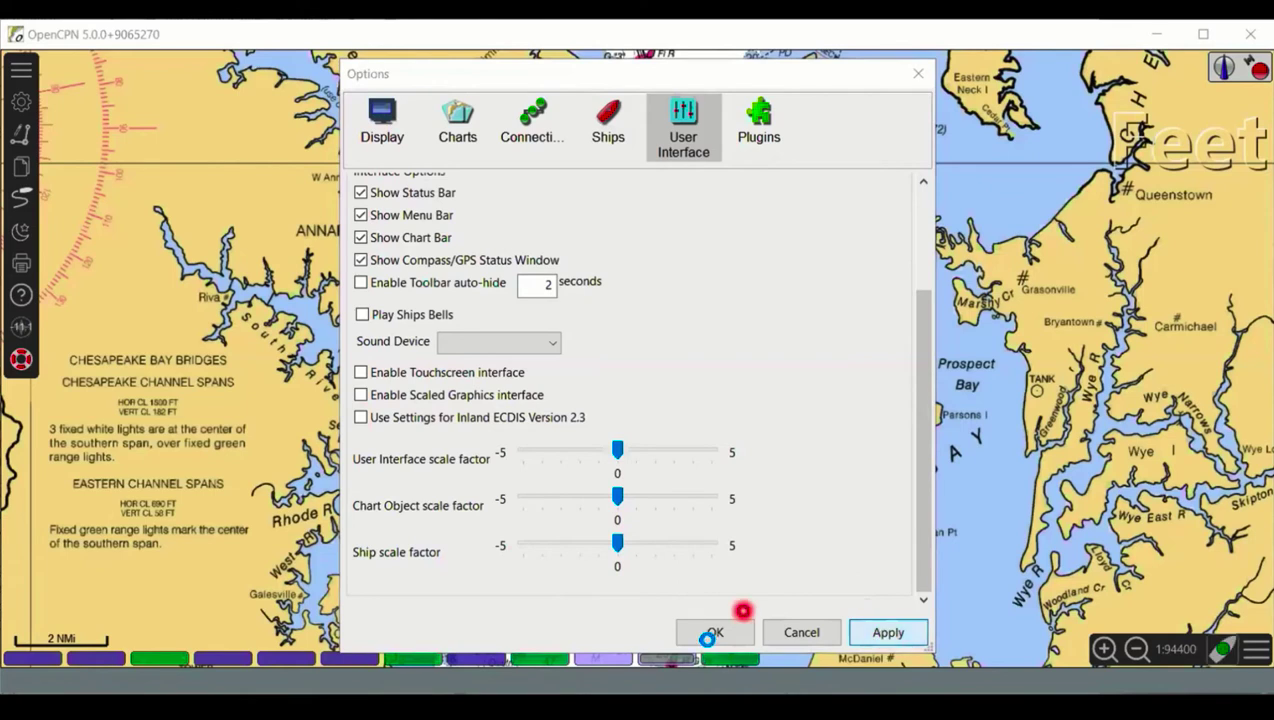
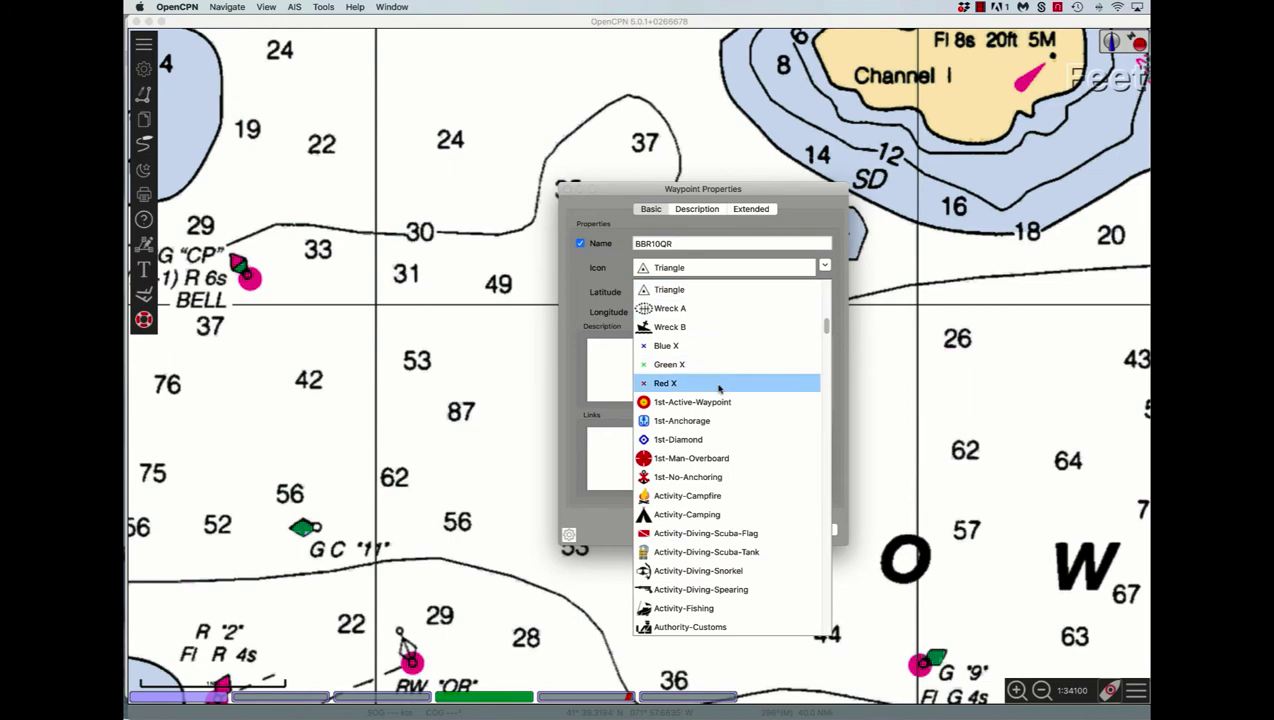
# - Set the icon of the BBR10QR waypoint to 1st-Diamond and save its properties
pyautogui.click(677, 440)
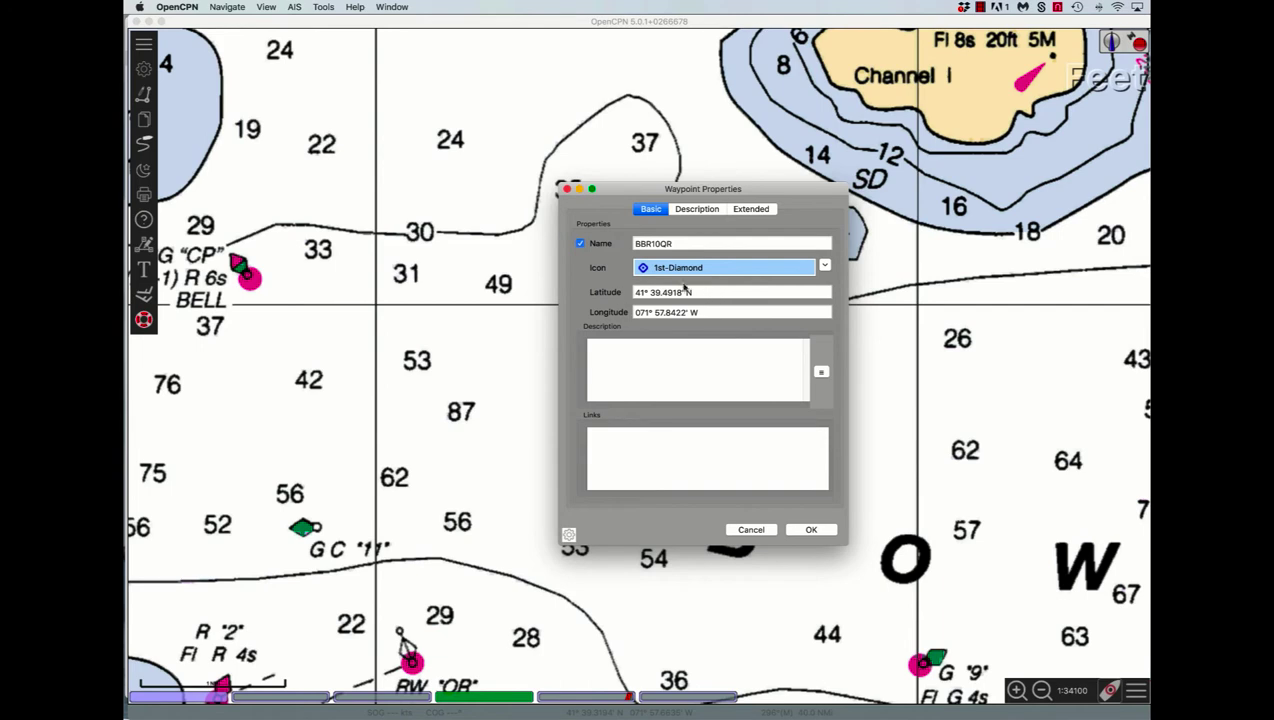
pyautogui.click(811, 529)
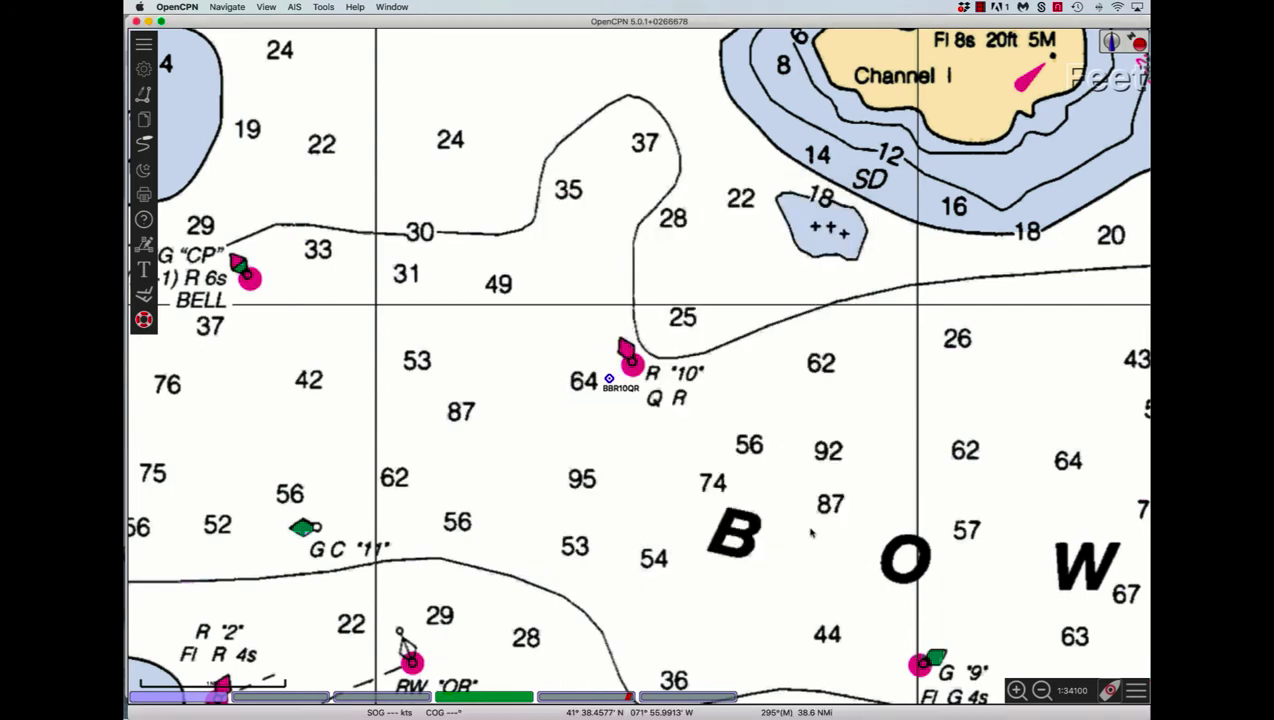
# - Create a route from the existing SRC1G waypoint to the existing BBR10QR waypoint and end it there
pyautogui.press('-')
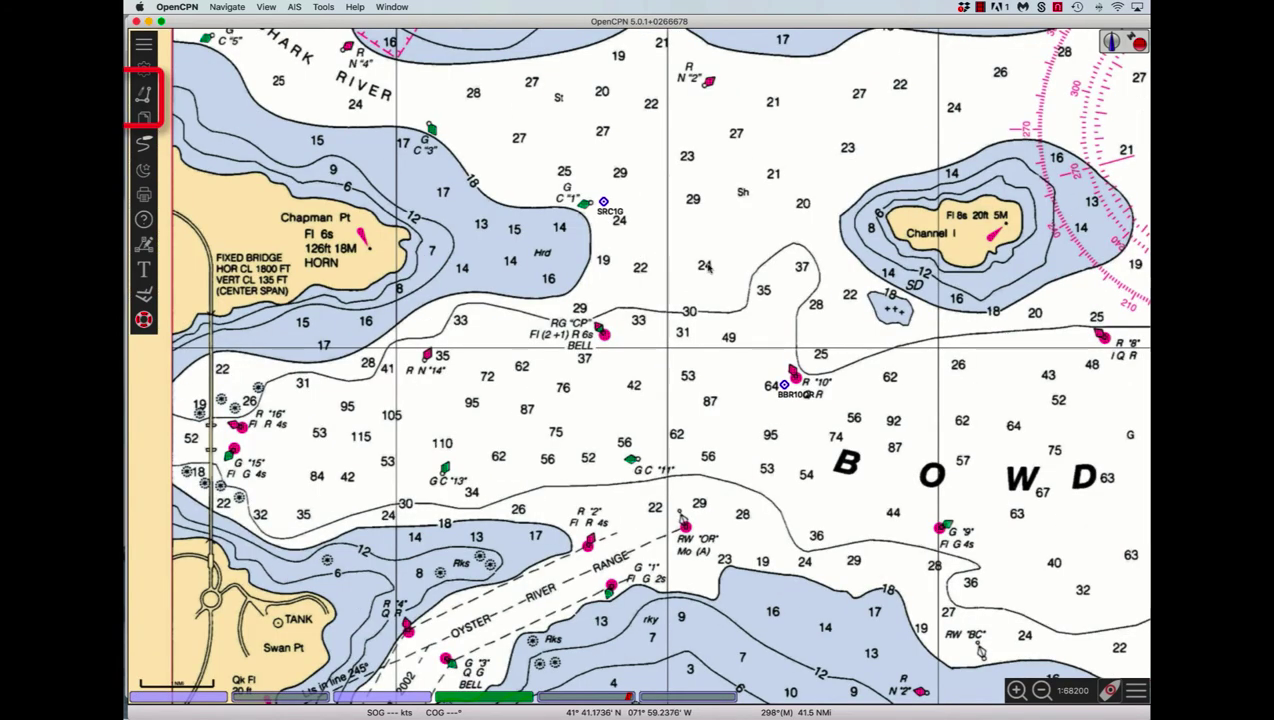
pyautogui.click(143, 92)
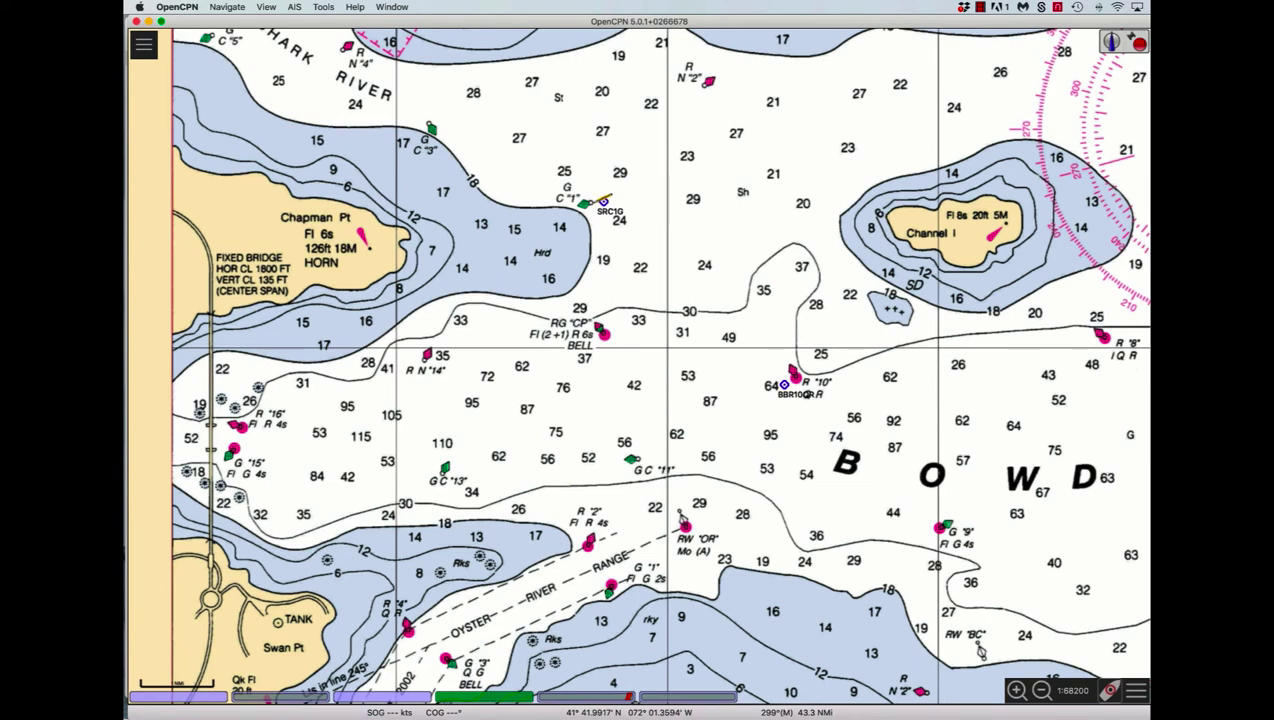
pyautogui.click(618, 194)
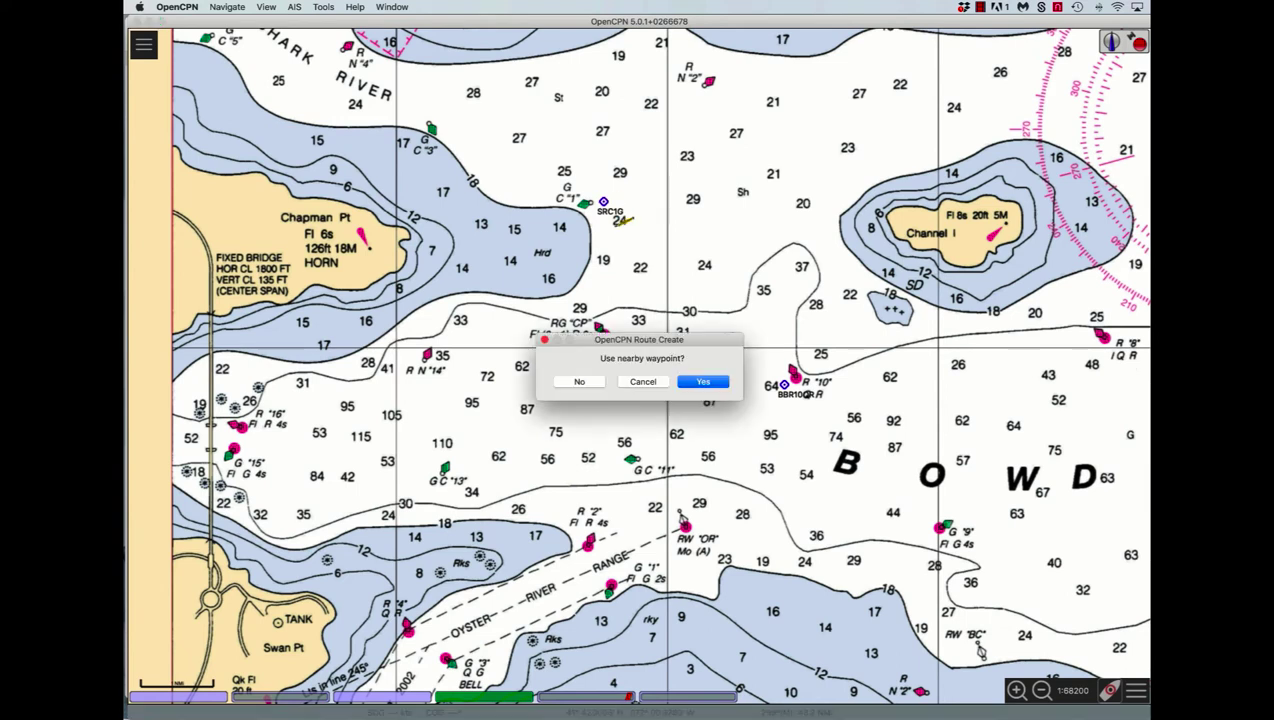
pyautogui.click(702, 382)
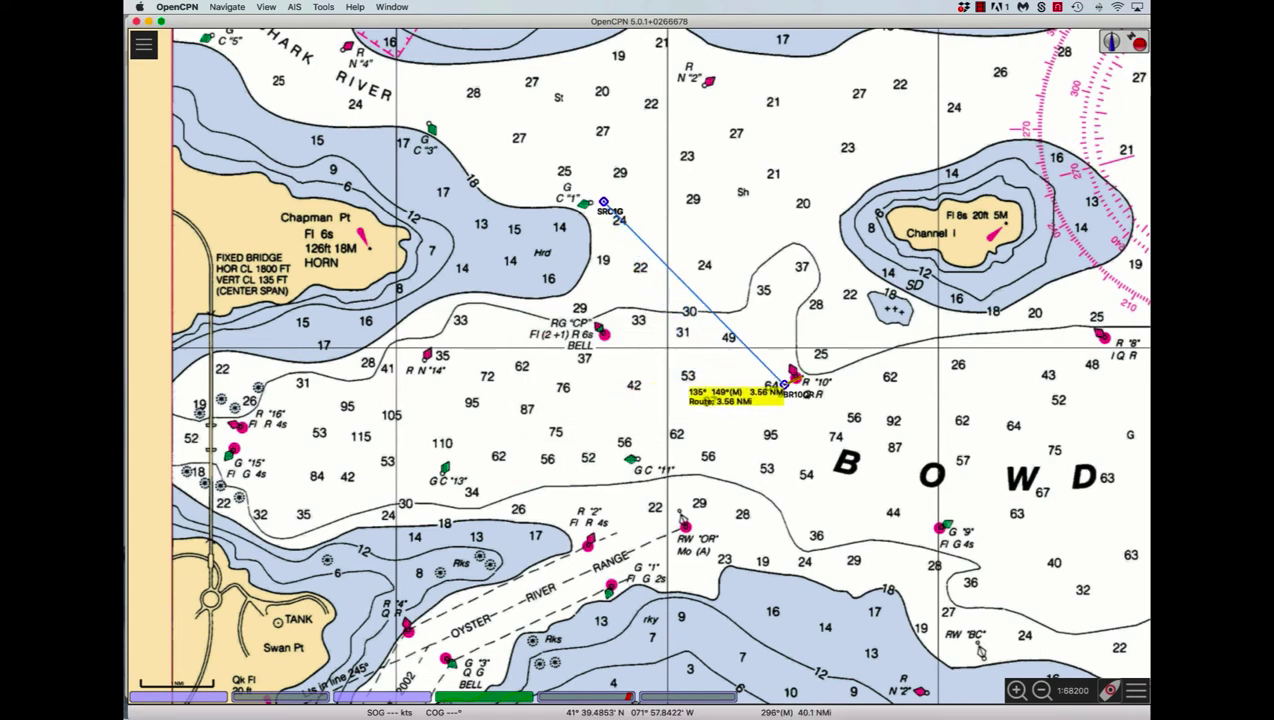
pyautogui.click(785, 383)
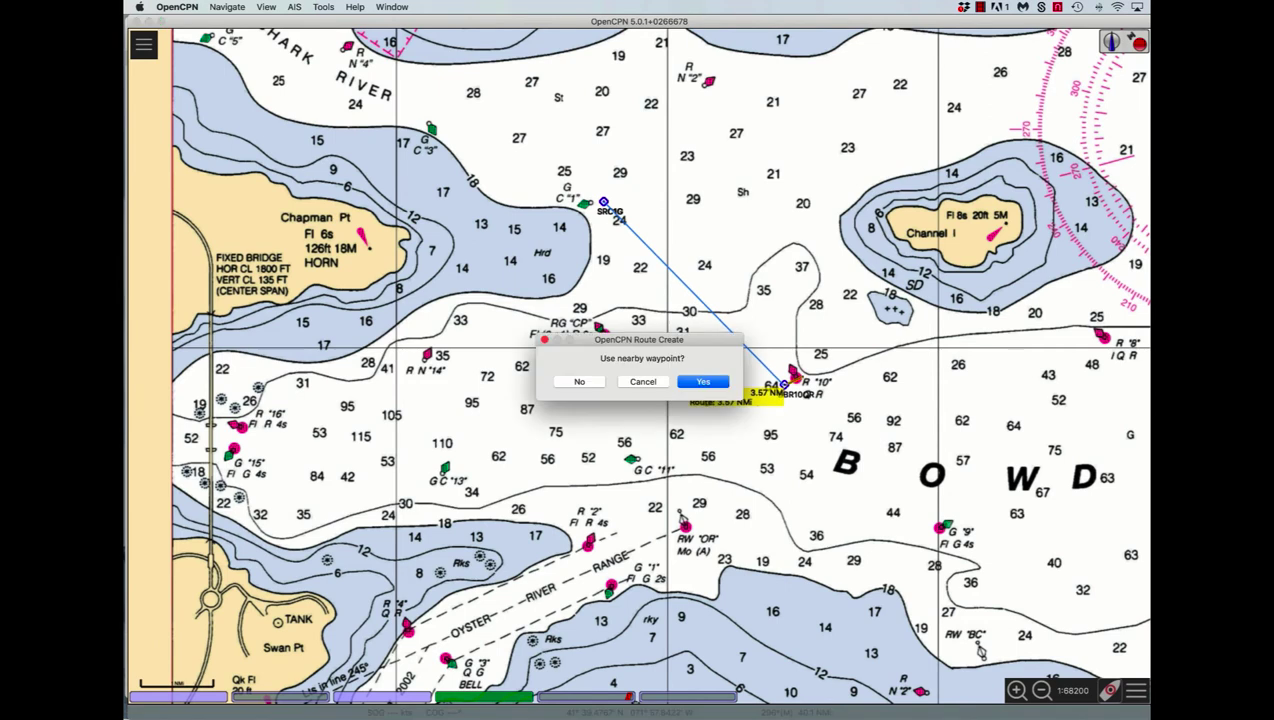
pyautogui.click(703, 381)
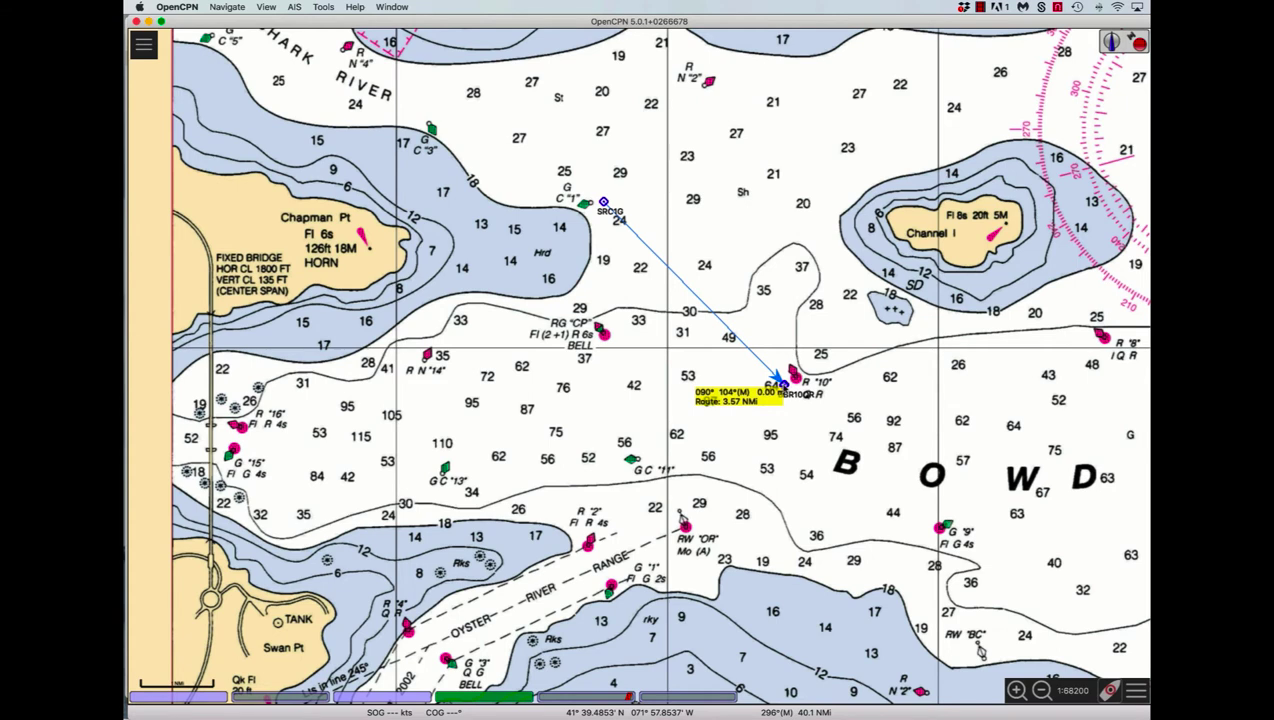
pyautogui.rightClick(780, 381)
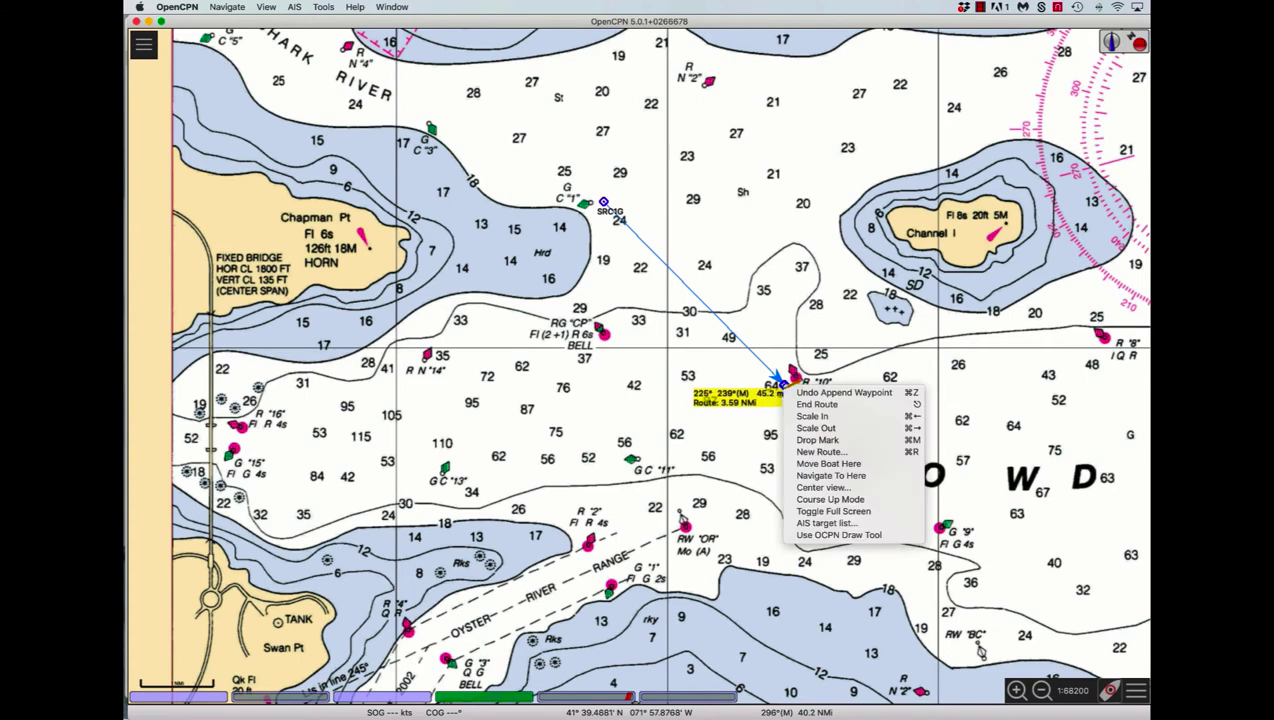
pyautogui.click(815, 404)
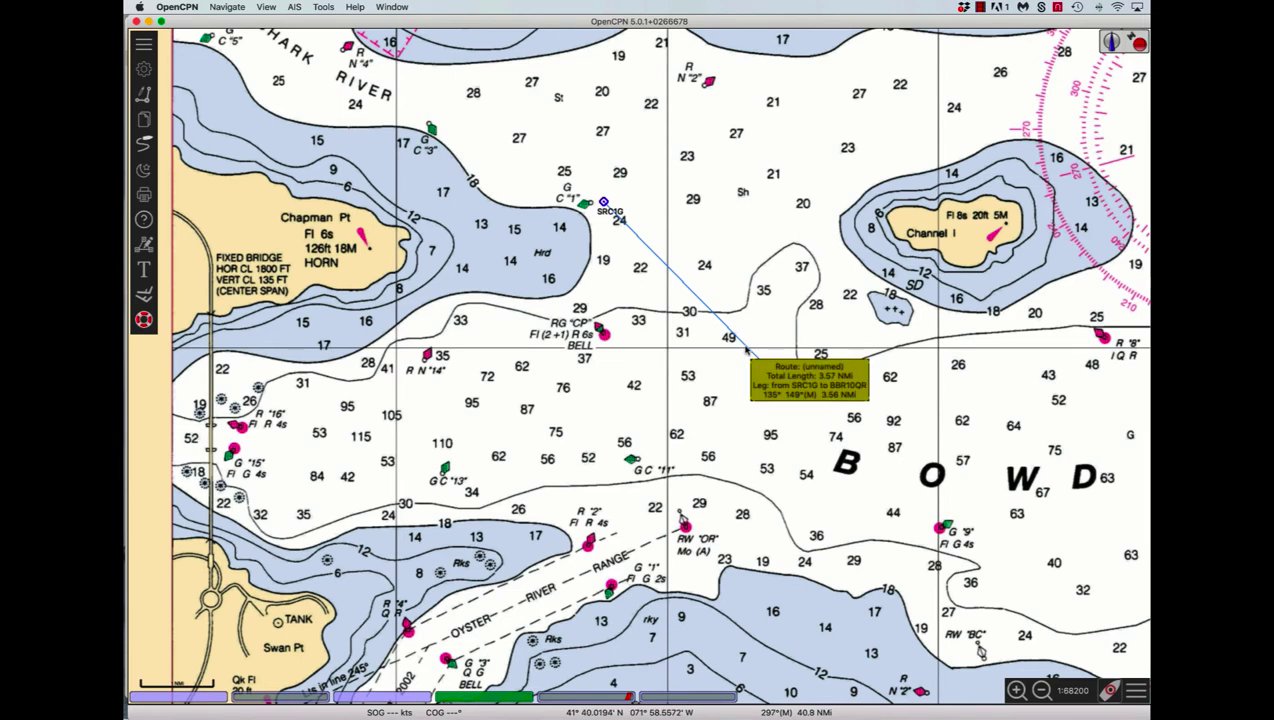
# - Name the new route from SRC1G to BBR10QR "Our First Route" in its properties
pyautogui.press('Right')
pyautogui.press('Up')
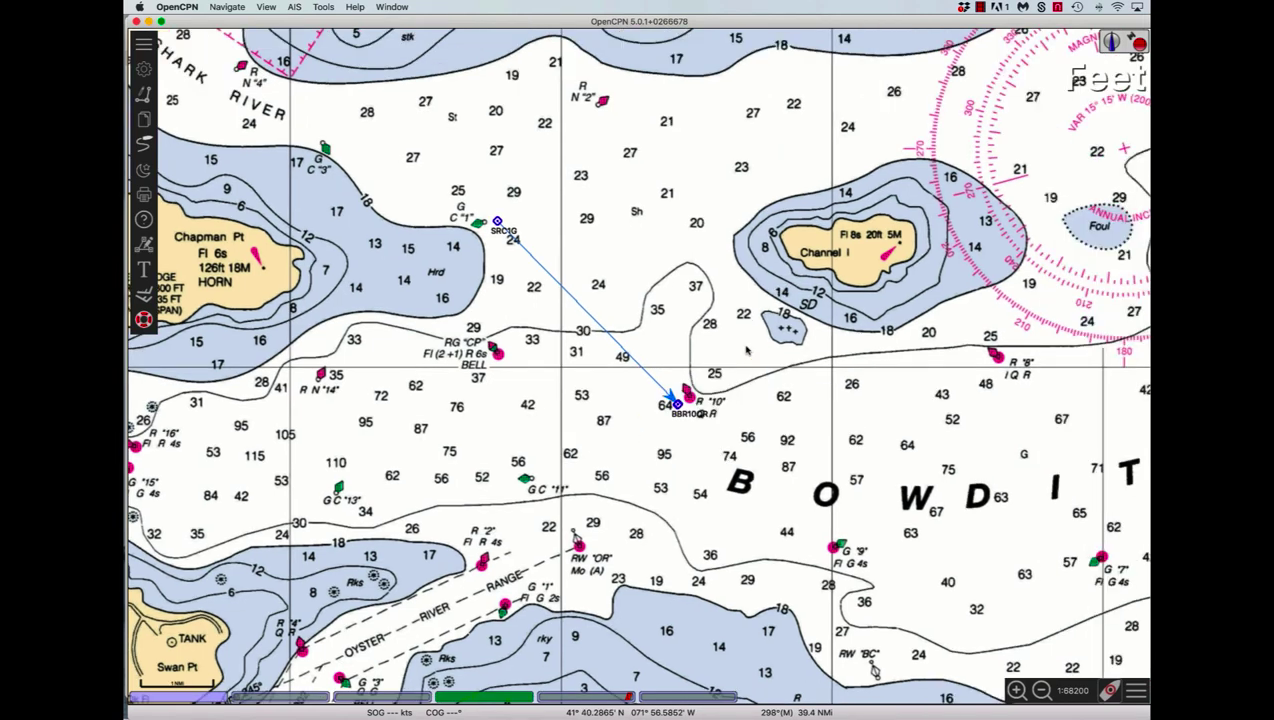
pyautogui.rightClick(646, 373)
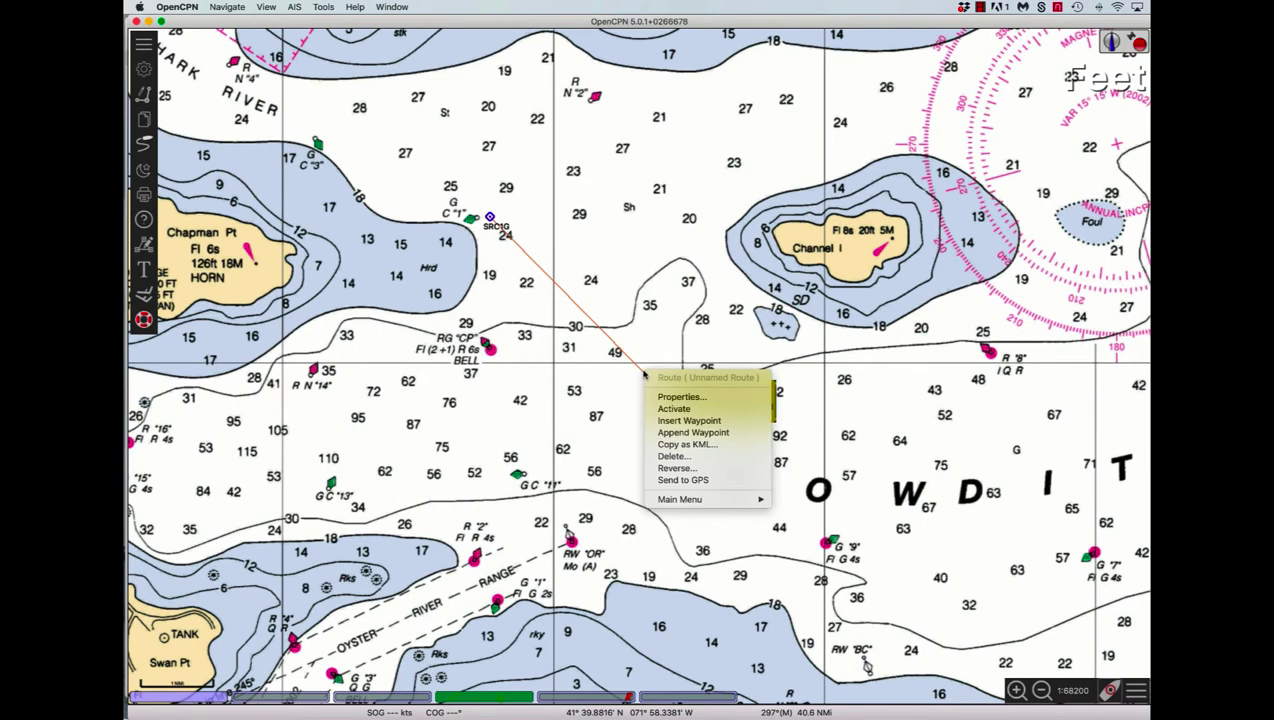
pyautogui.click(662, 396)
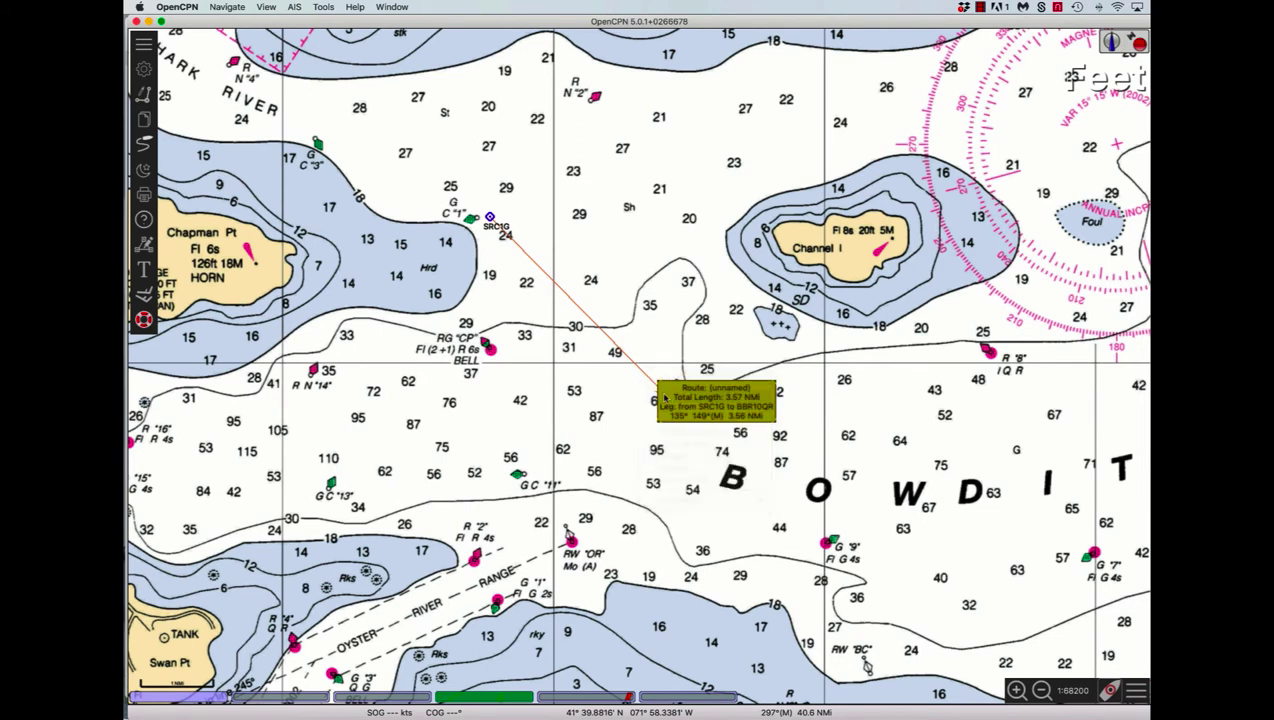
pyautogui.write('Our Fir')
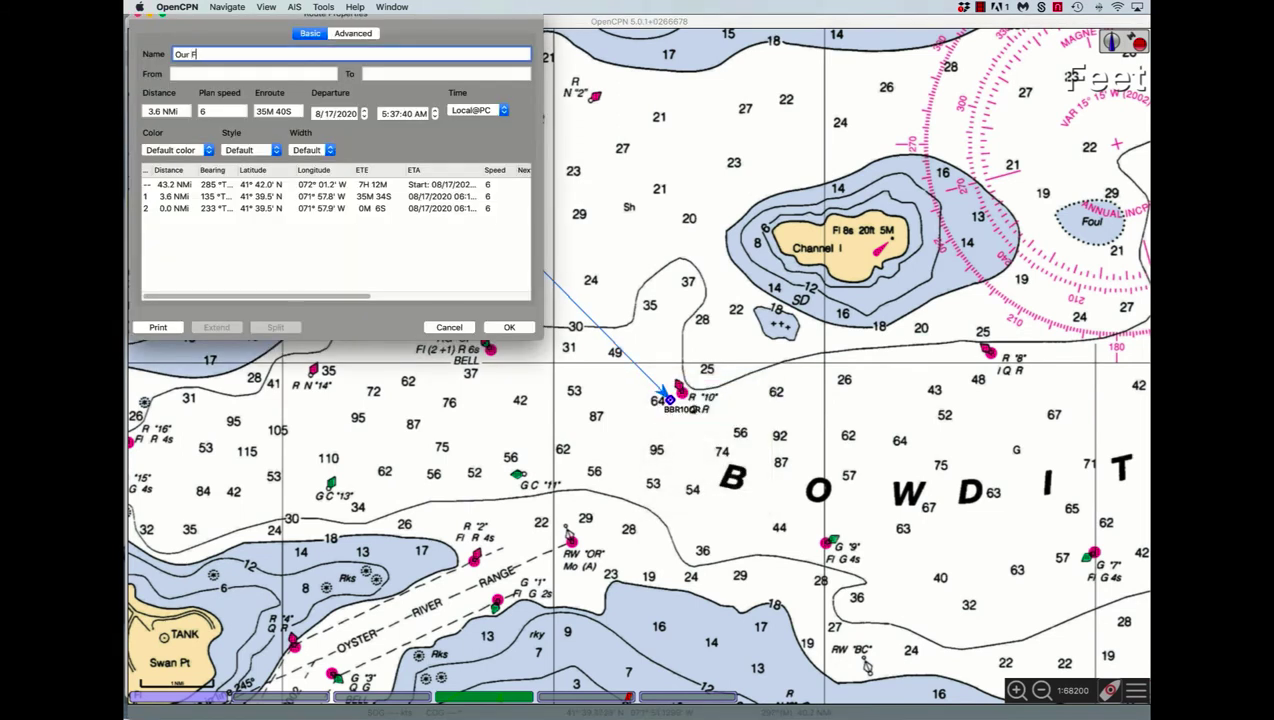
pyautogui.write('st Route')
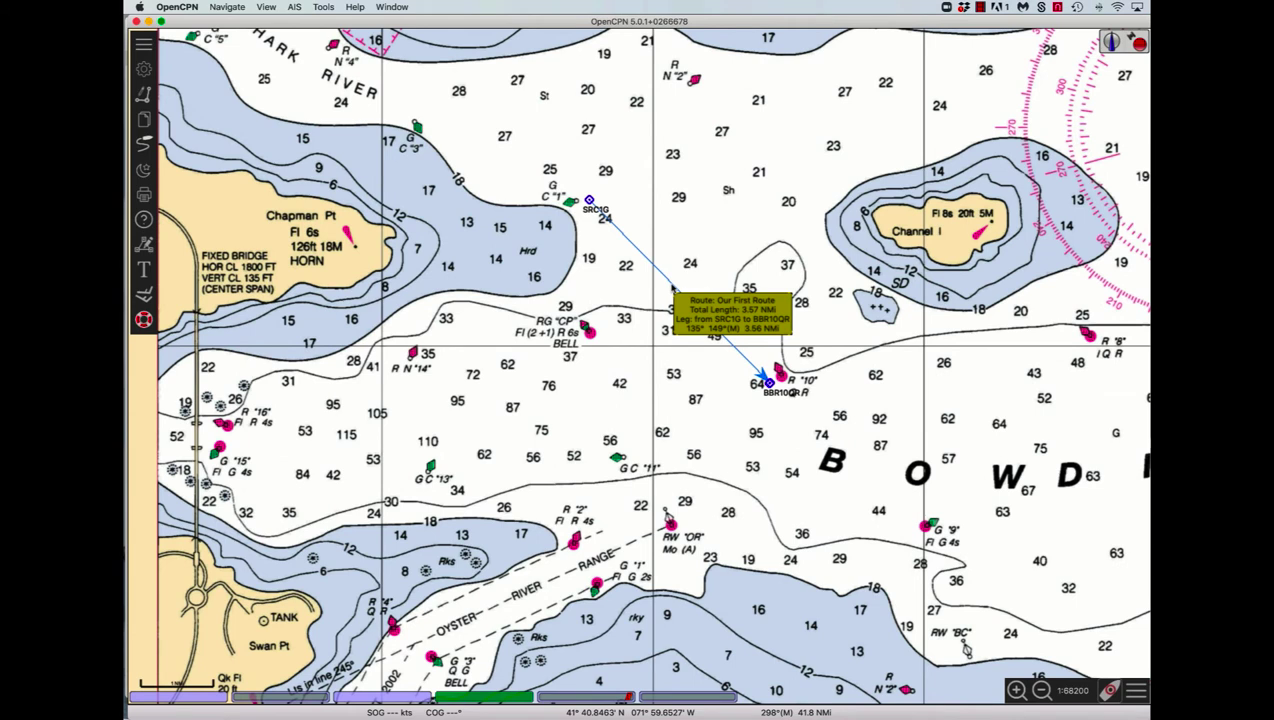
# - Measure the distance and bearing along the route from SRC1G to BBR10QR
pyautogui.rightClick(629, 324)
pyautogui.click(629, 324)
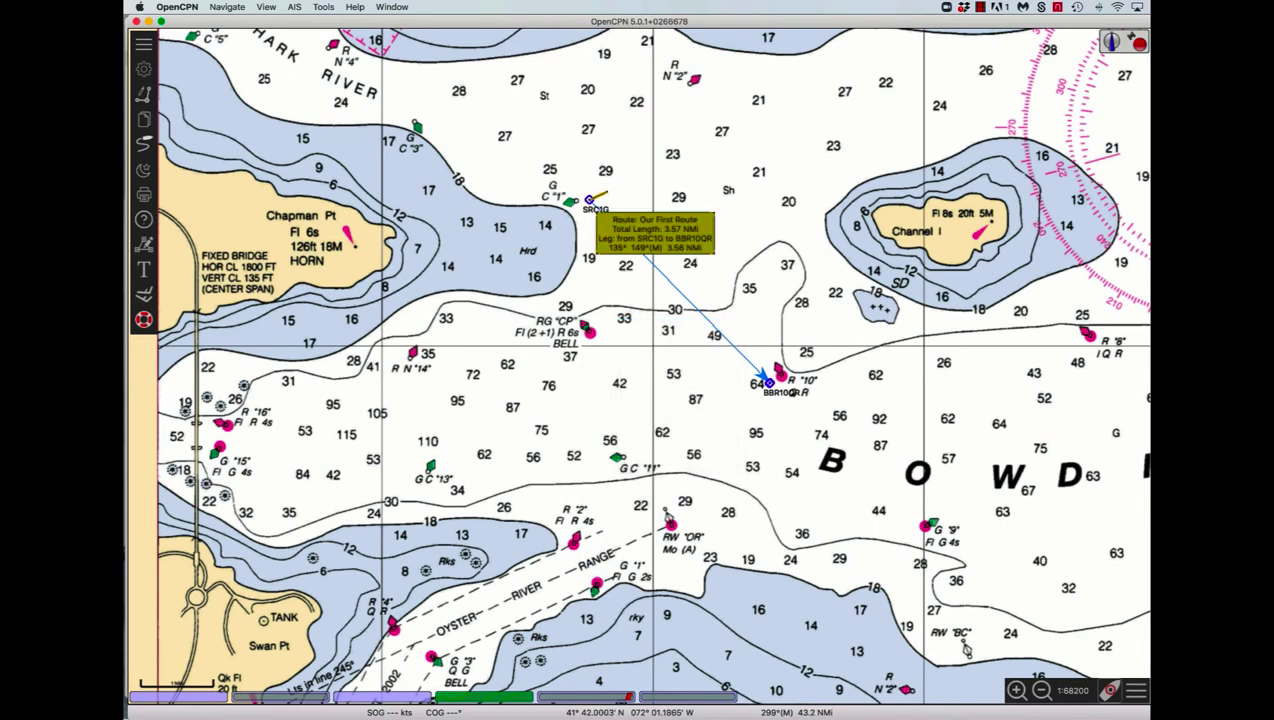
pyautogui.click(590, 200)
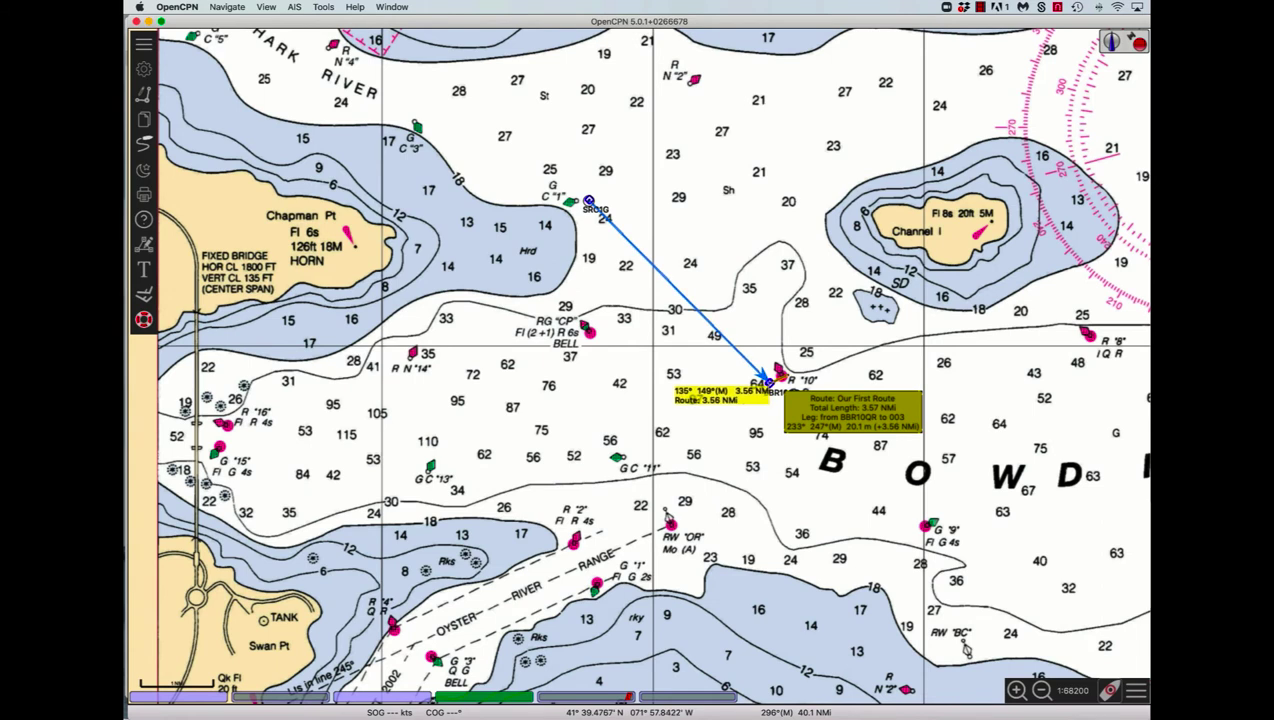
pyautogui.click(766, 381)
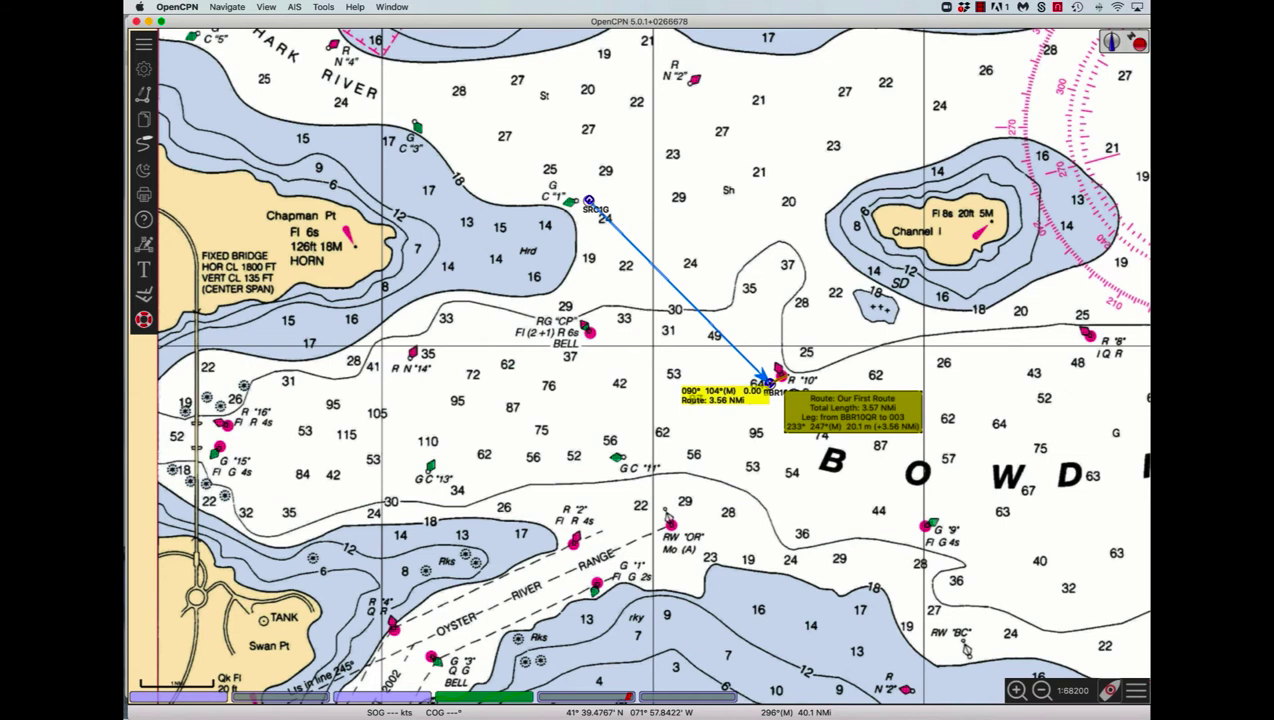
# - Review the properties of Our First Route and close them
pyautogui.rightClick(730, 345)
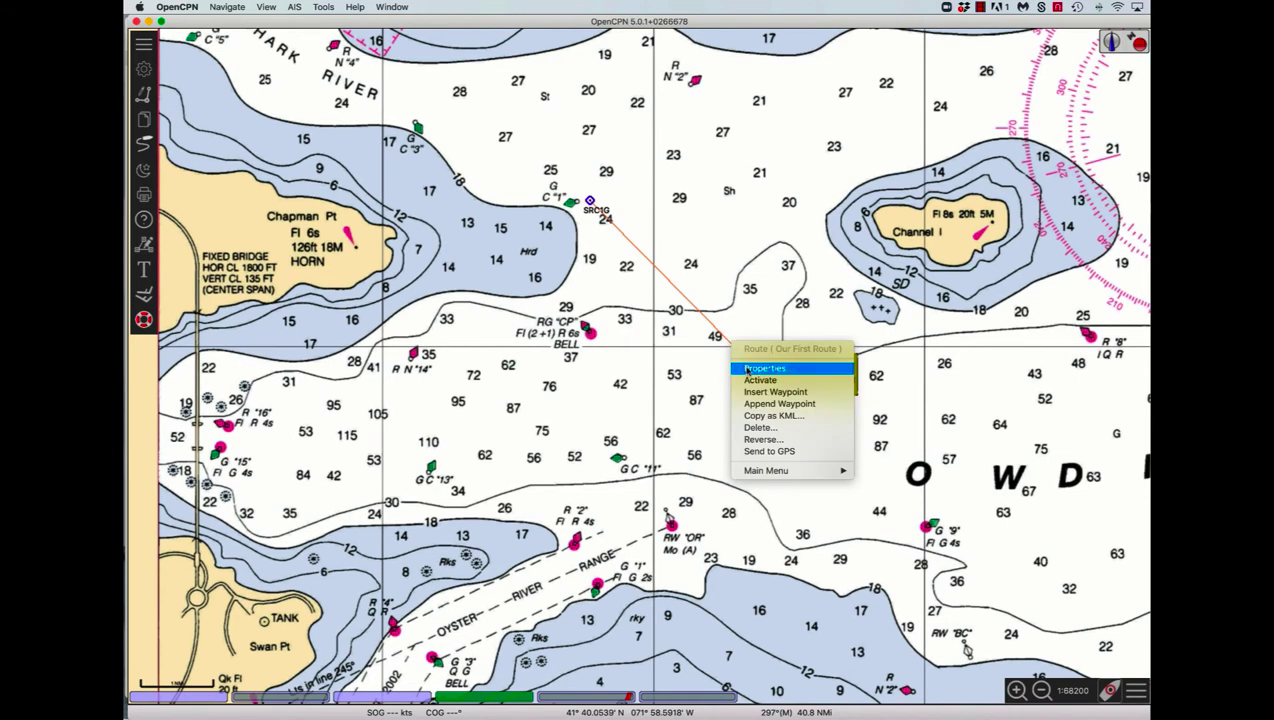
pyautogui.click(766, 368)
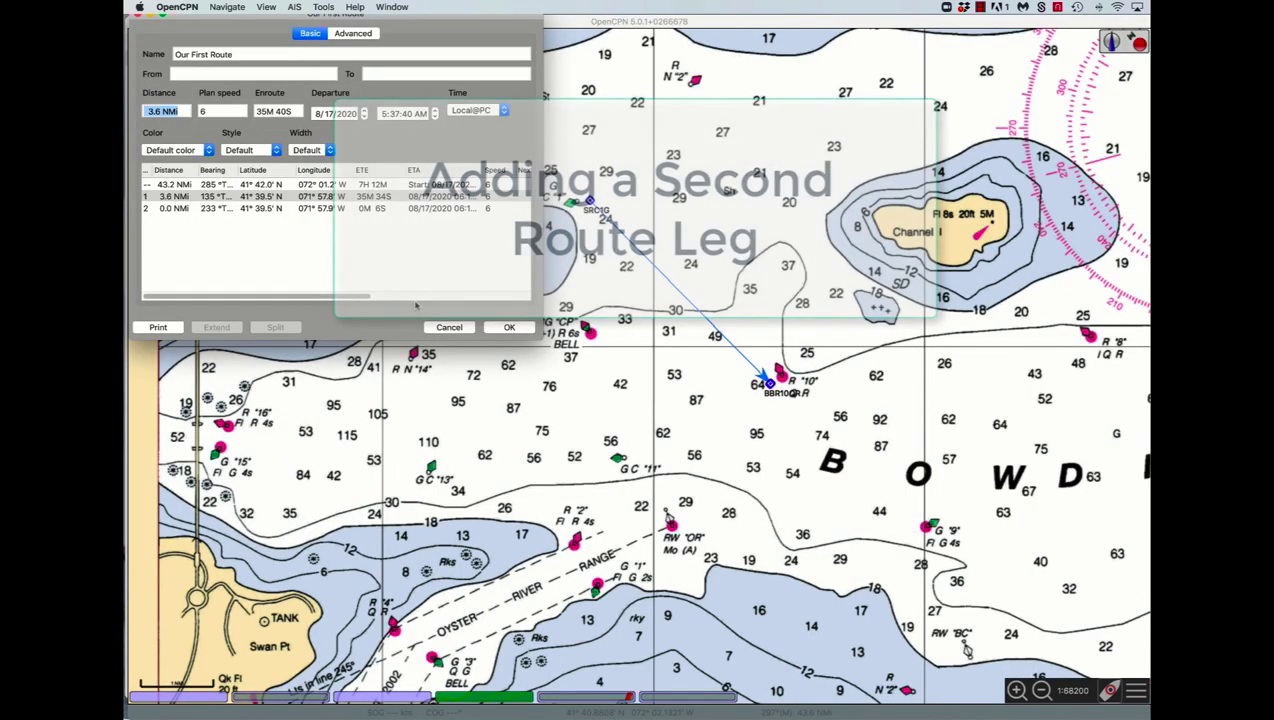
pyautogui.click(495, 329)
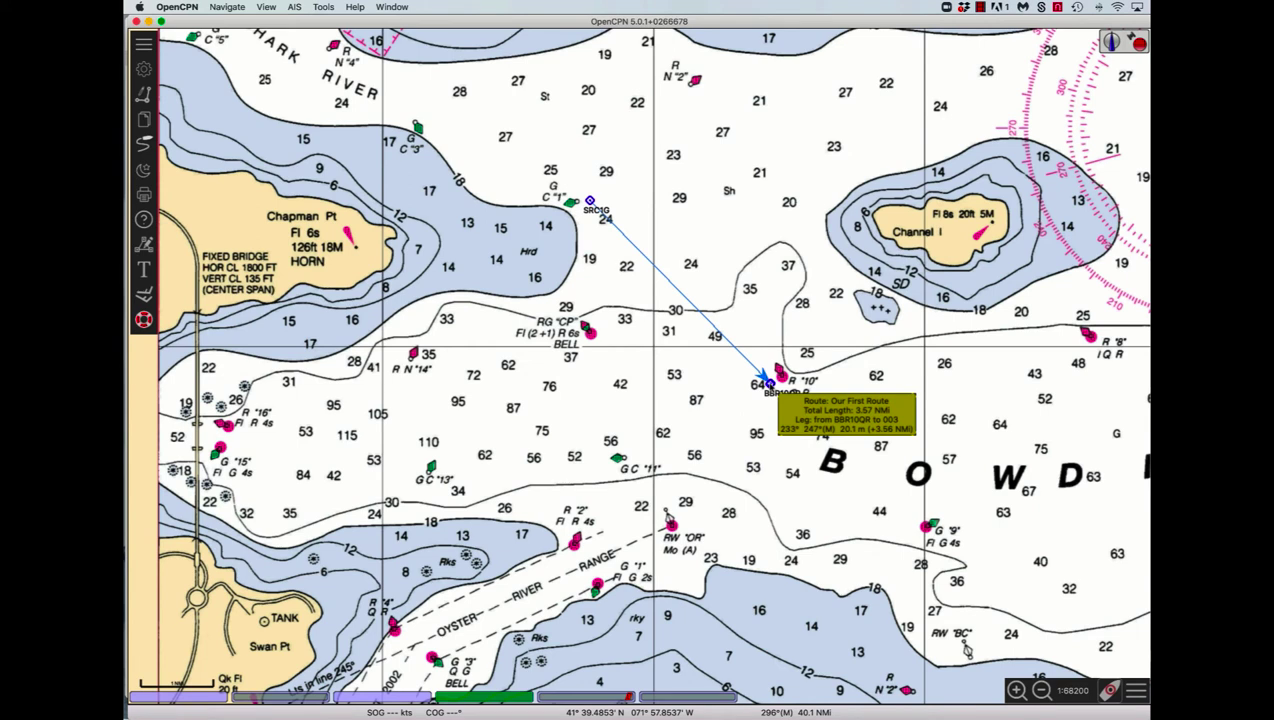
# - Append a leg from BBR10QR to Our First Route, about 4.4 NMi on 106° to the "D" of BOWDITCH, and end the route
pyautogui.rightClick(765, 384)
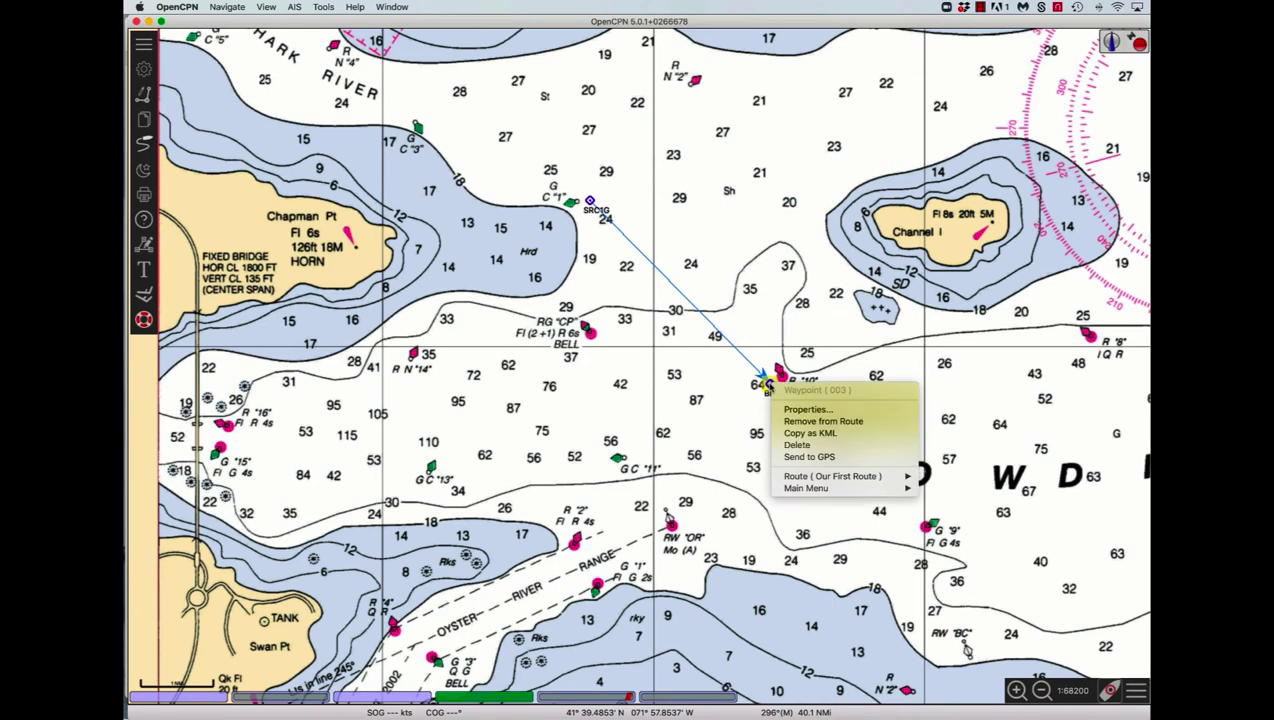
pyautogui.moveTo(808, 477)
pyautogui.moveTo(900, 477)
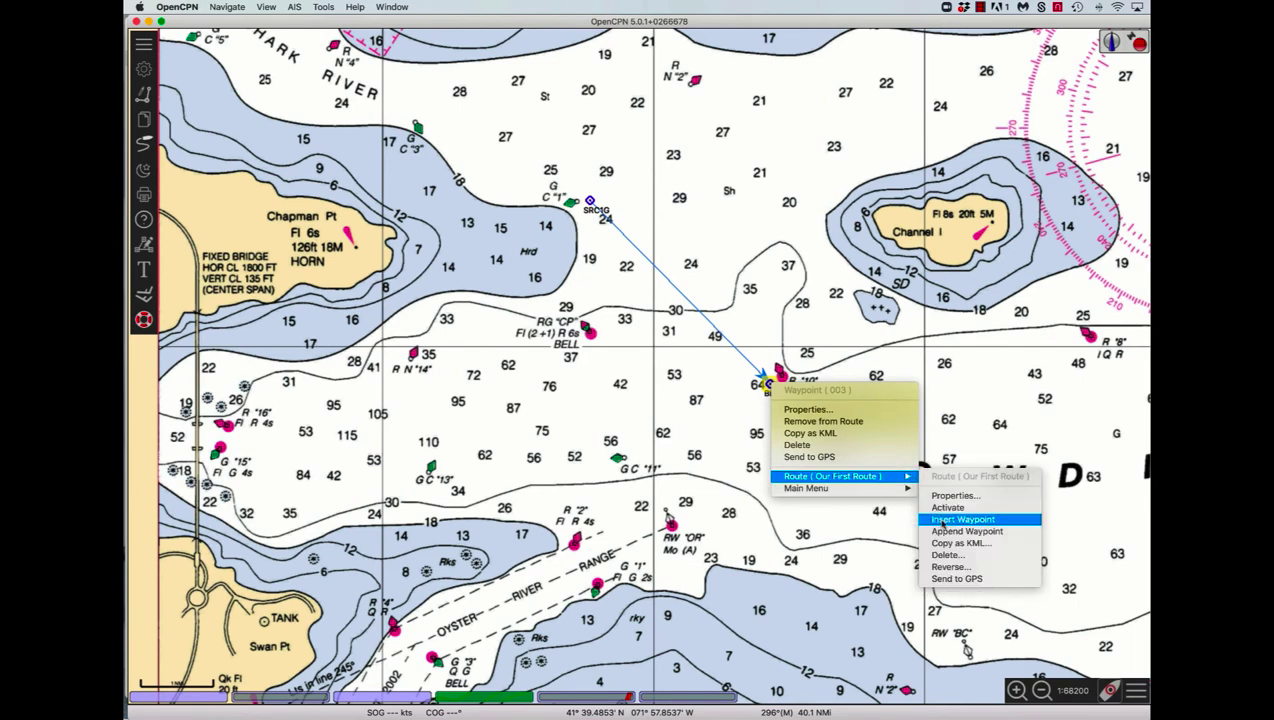
pyautogui.click(945, 531)
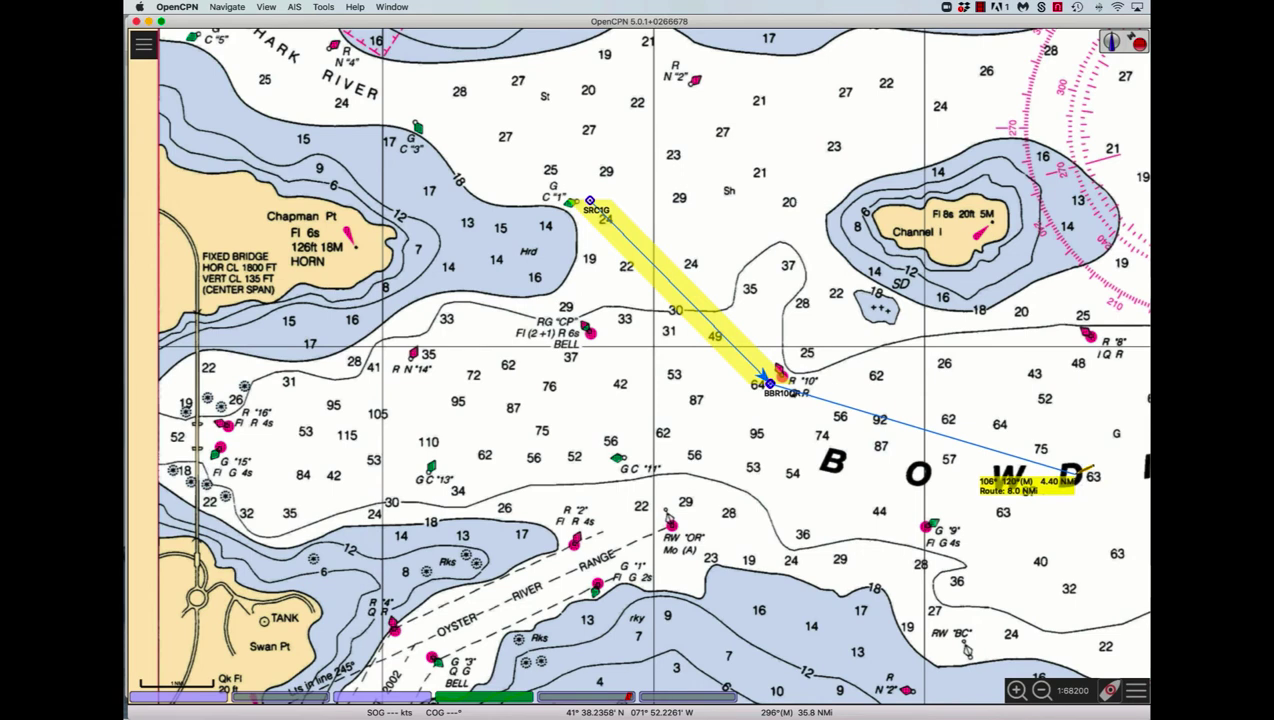
pyautogui.click(1070, 475)
pyautogui.rightClick(1070, 475)
pyautogui.click(1094, 497)
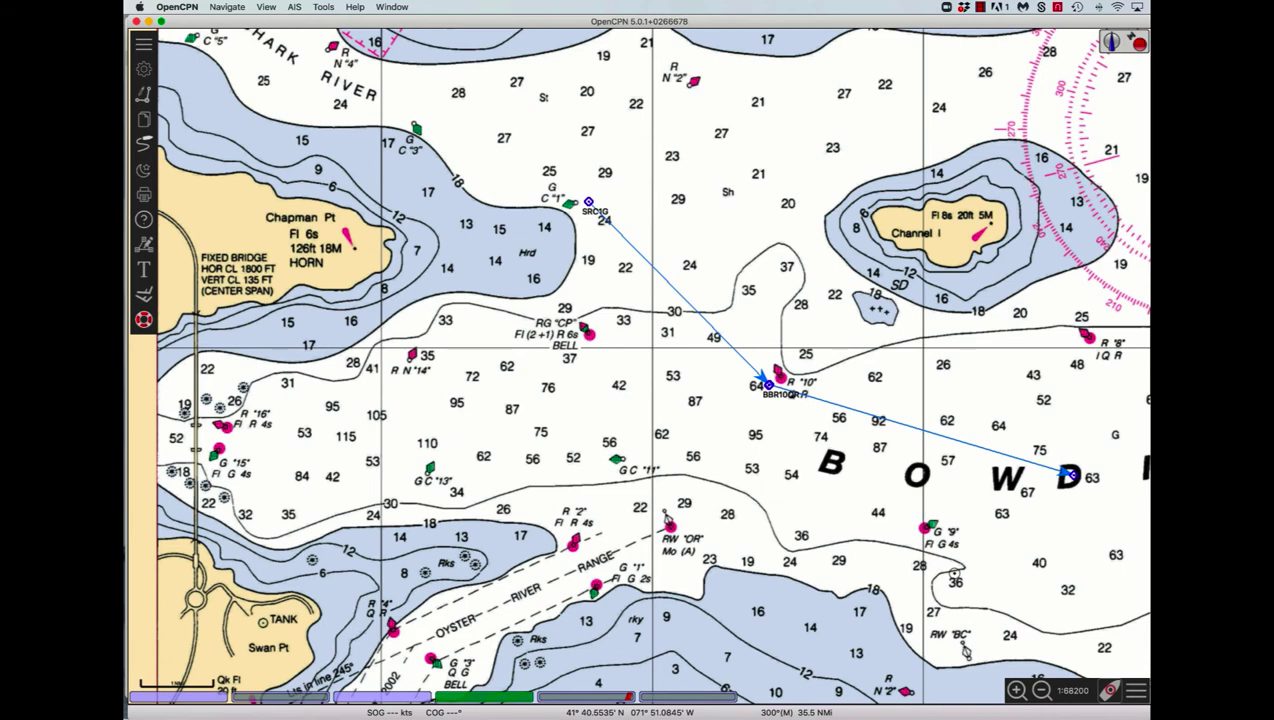
# - Create a separate two-point route from buoy R "8" about 2.95 NMi south on 186°, past the end of Our First Route, and end it
pyautogui.rightClick(1008, 377)
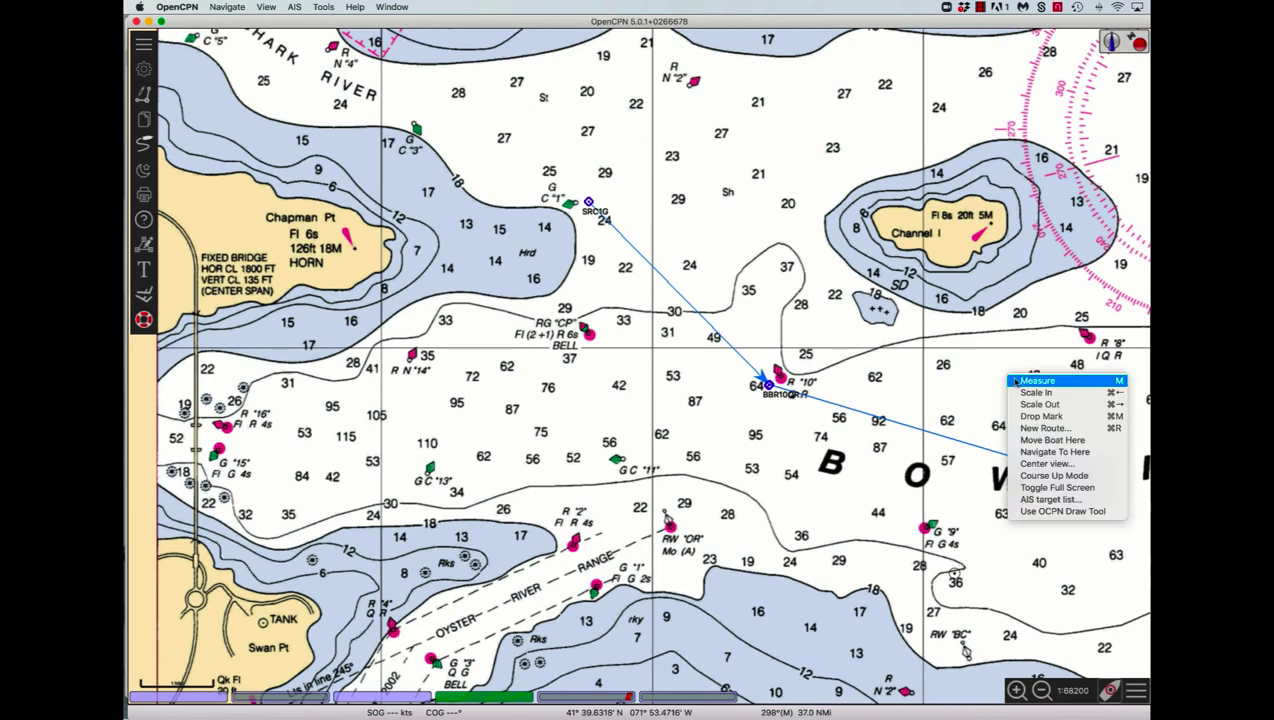
pyautogui.click(1033, 428)
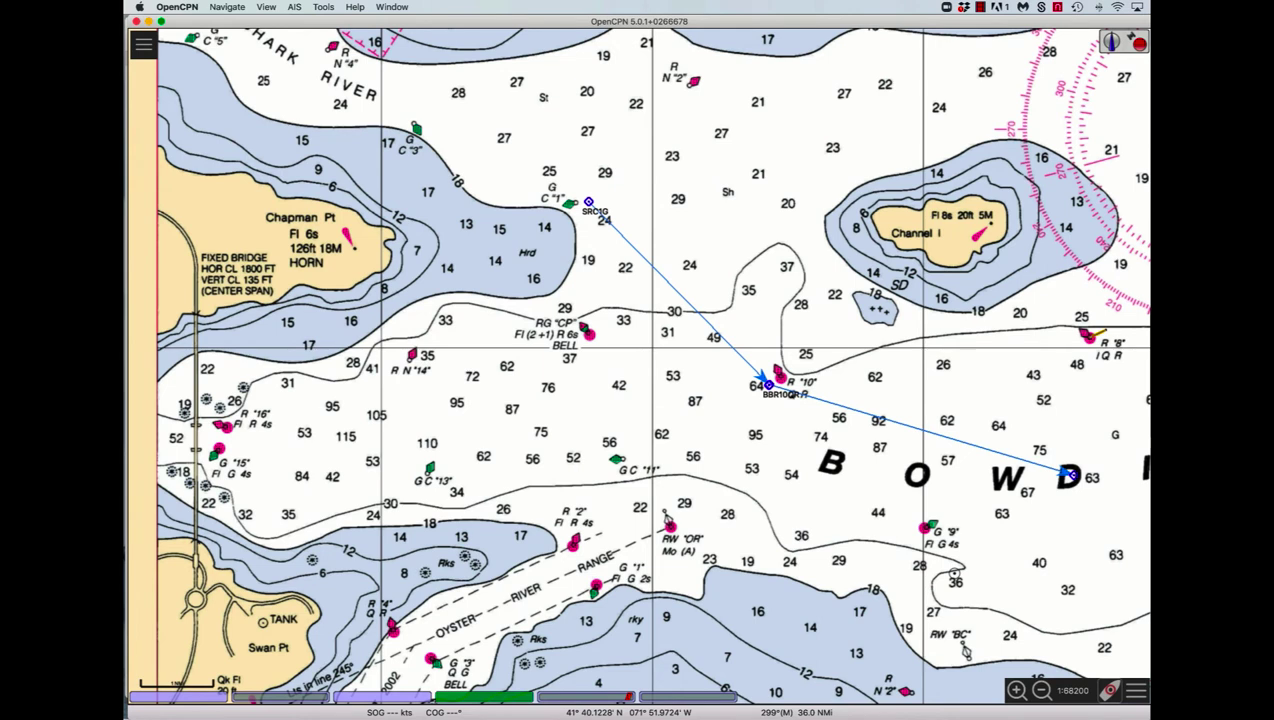
pyautogui.click(1087, 338)
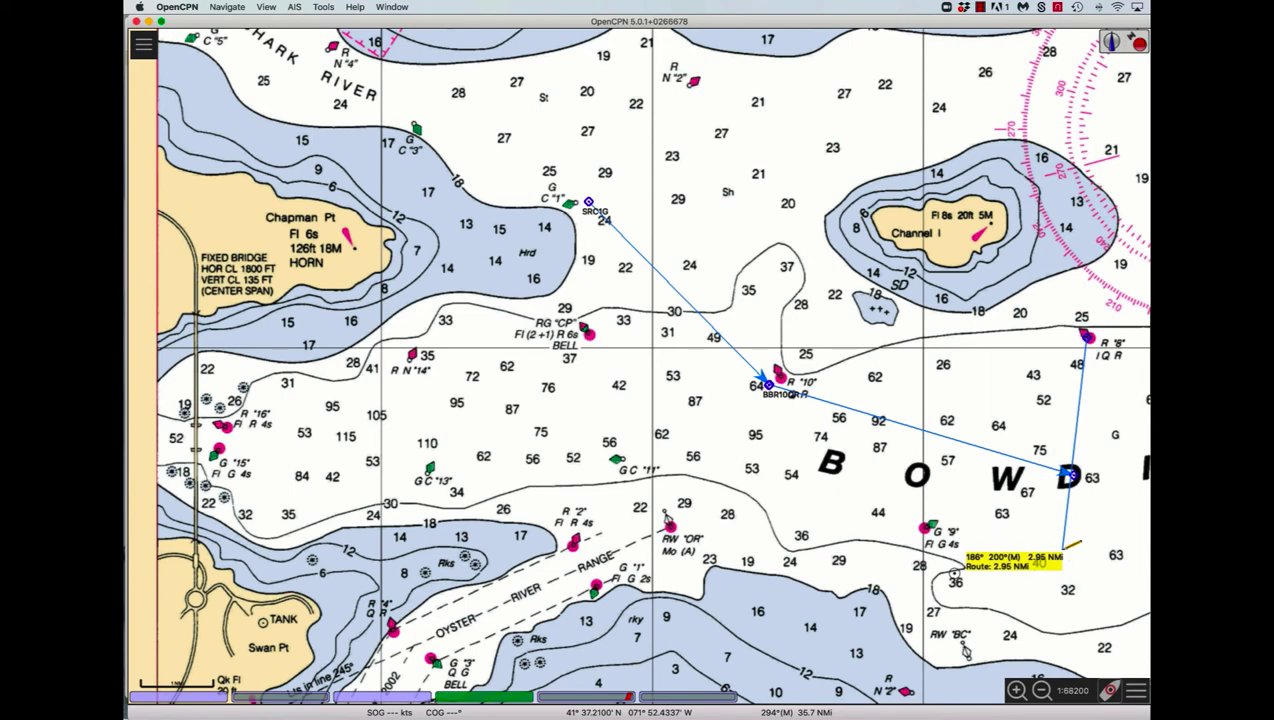
pyautogui.click(1062, 547)
pyautogui.rightClick(1063, 549)
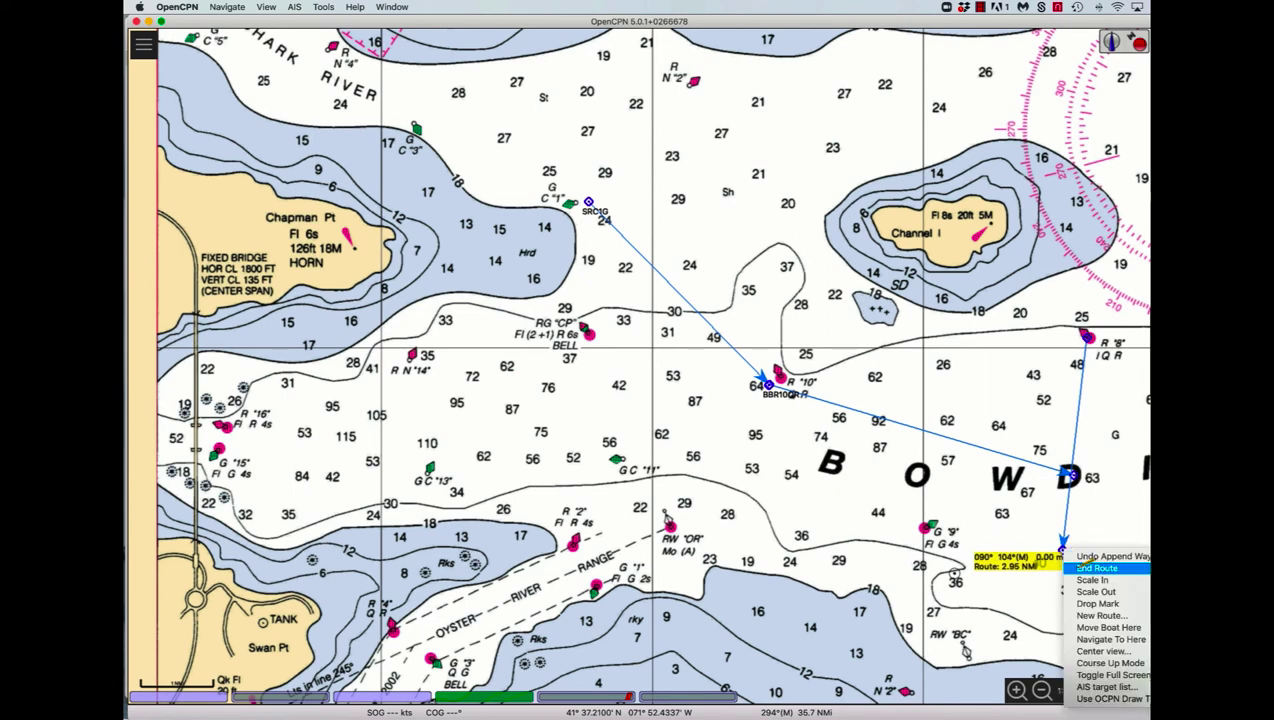
pyautogui.click(1096, 568)
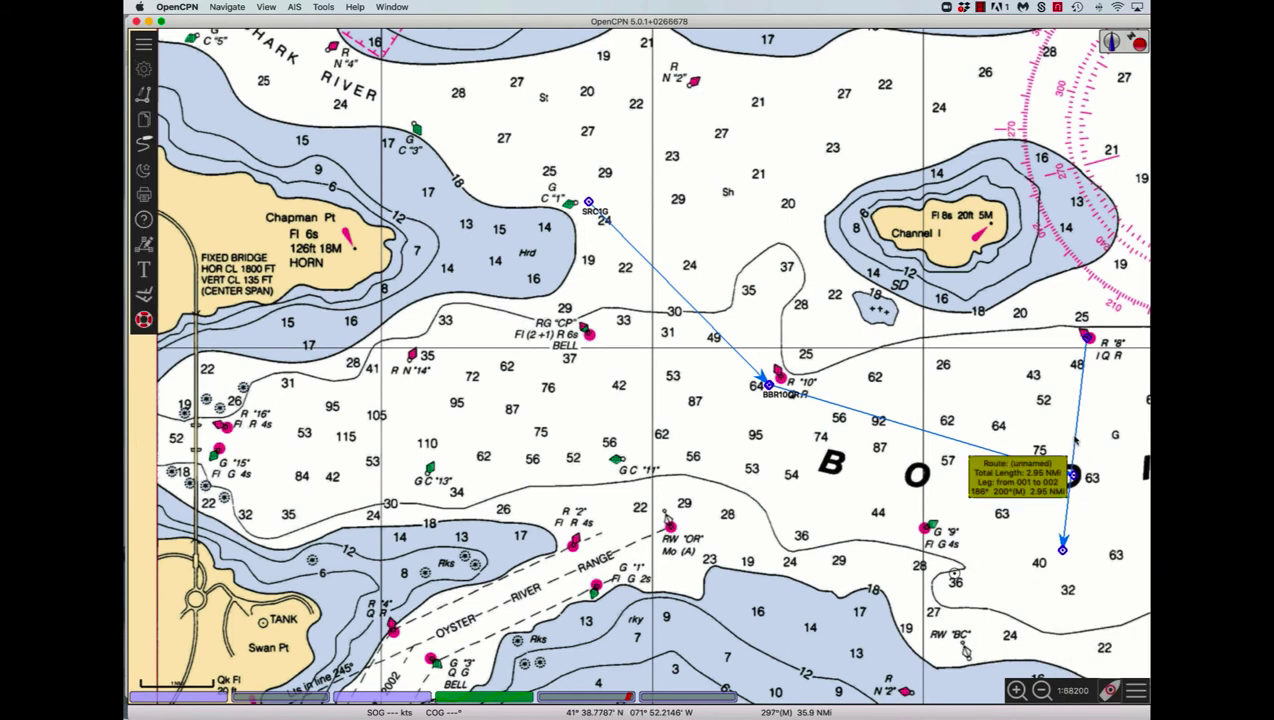
# - Measure the gap between the last waypoint of Our First Route and the line of the unnamed north-south route
pyautogui.scroll(10, 1075, 441)
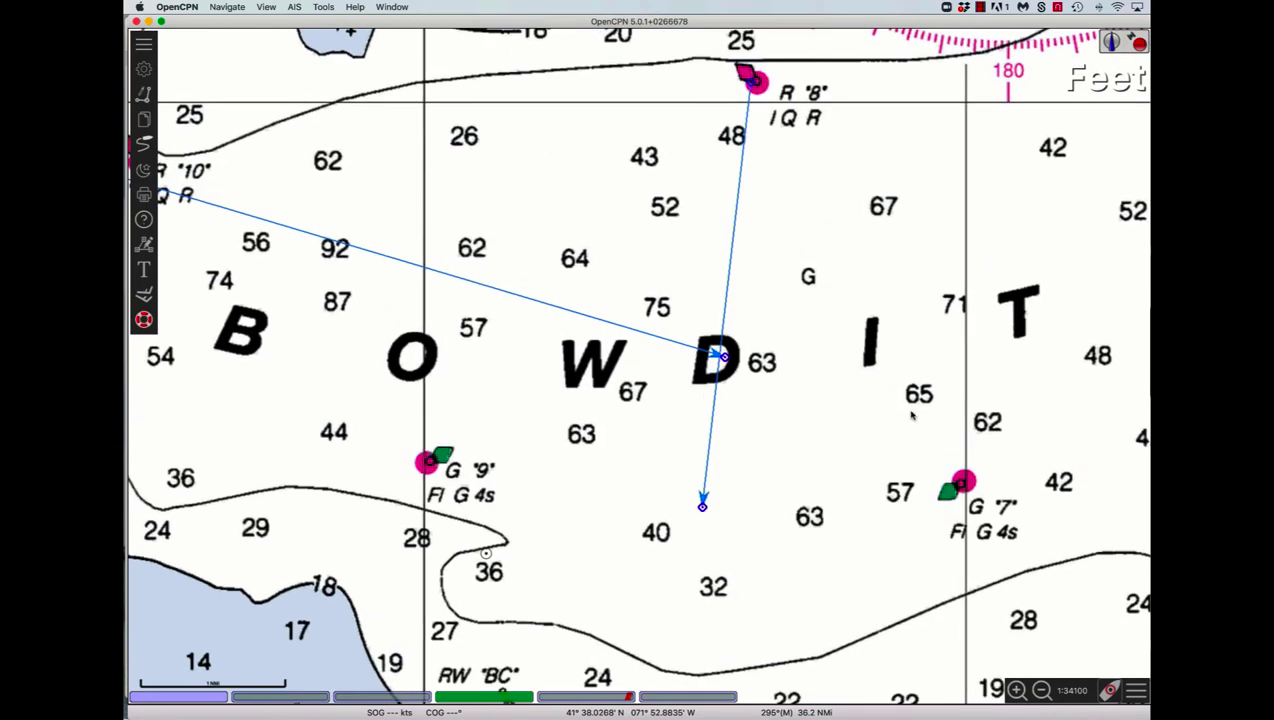
pyautogui.moveTo(679, 334)
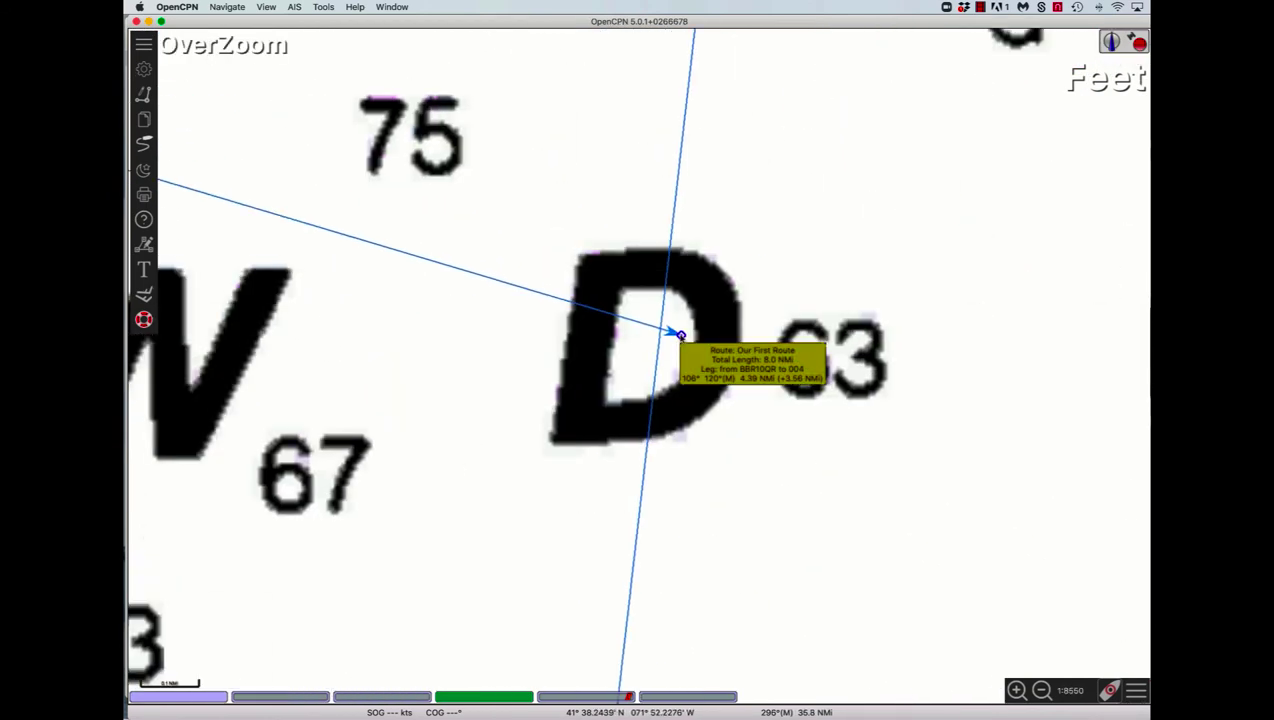
pyautogui.rightClick(754, 307)
pyautogui.click(796, 401)
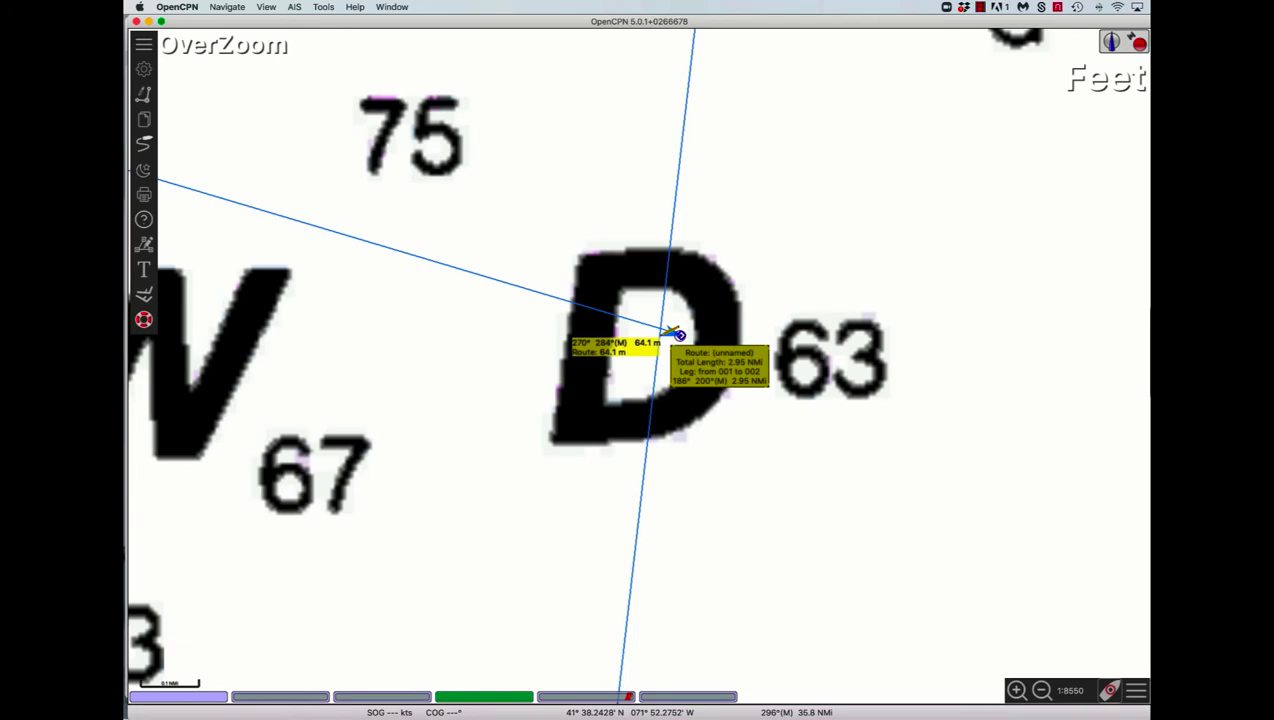
# - Append a third leg to Our First Route, about 7.6 NMi on 106° to just beside buoy R N "2", and end the route
pyautogui.scroll(-5, 679, 334)
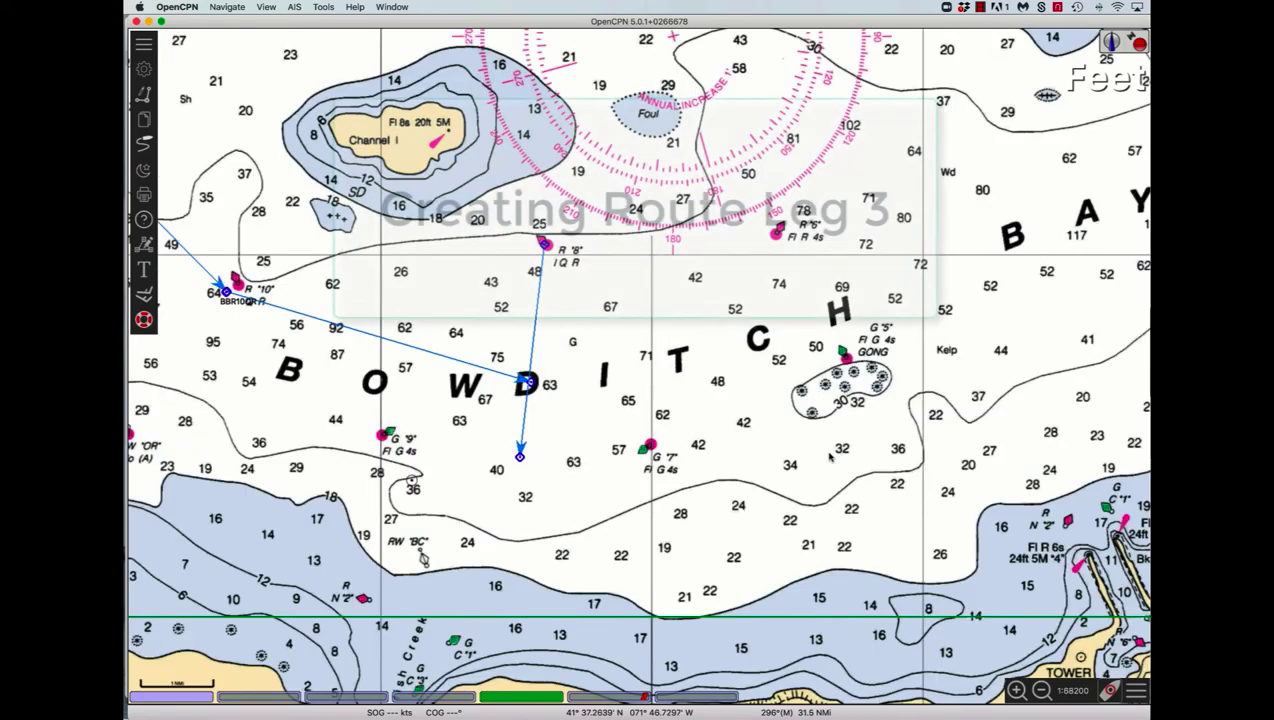
pyautogui.press('Right')
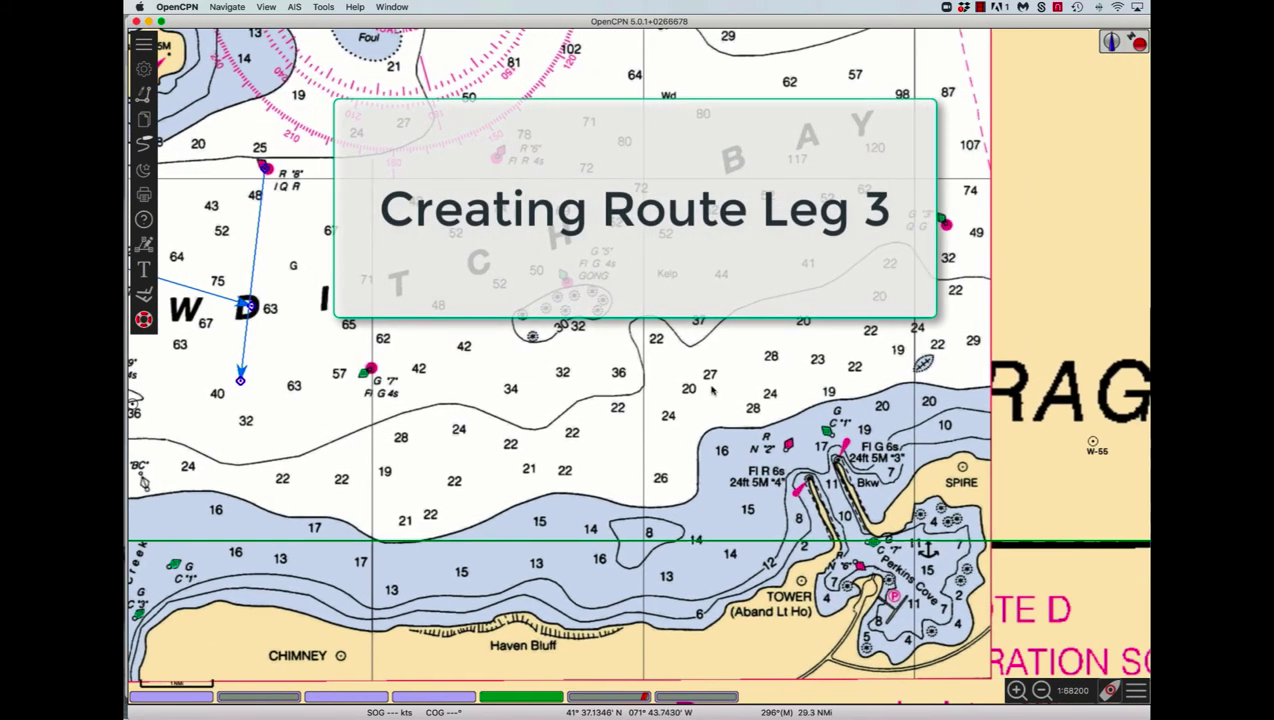
pyautogui.moveTo(252, 303)
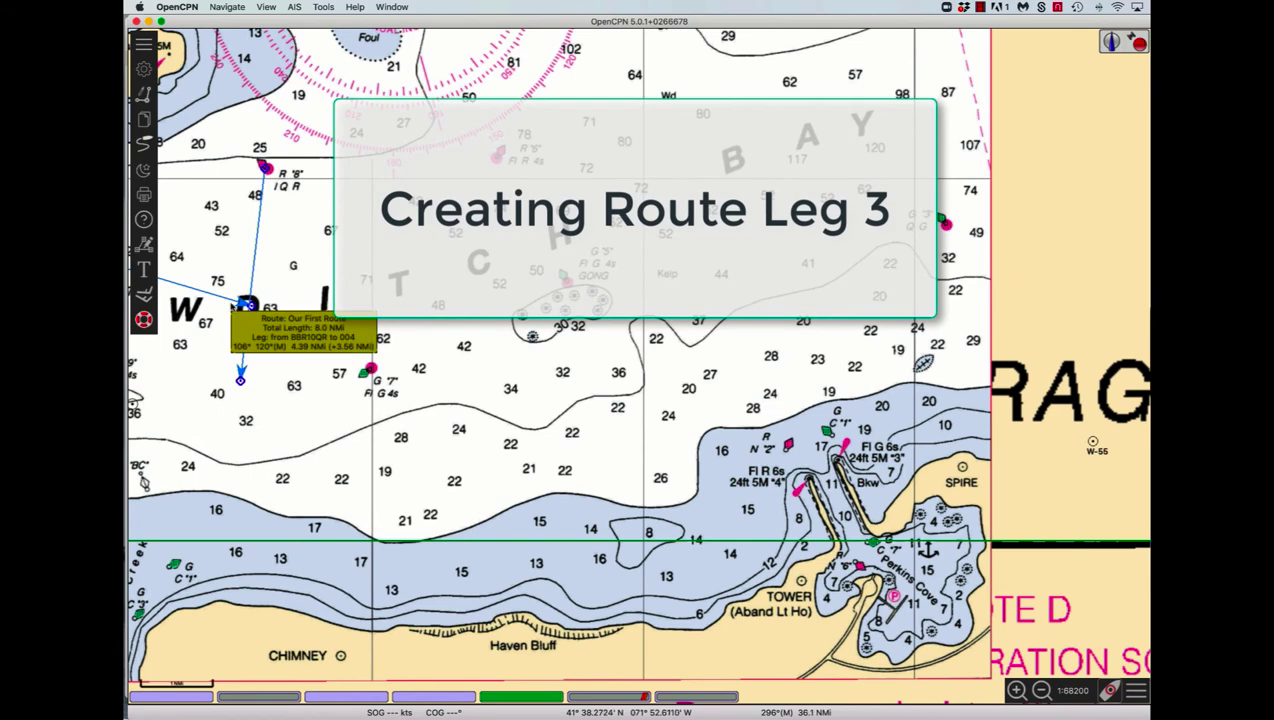
pyautogui.rightClick(248, 304)
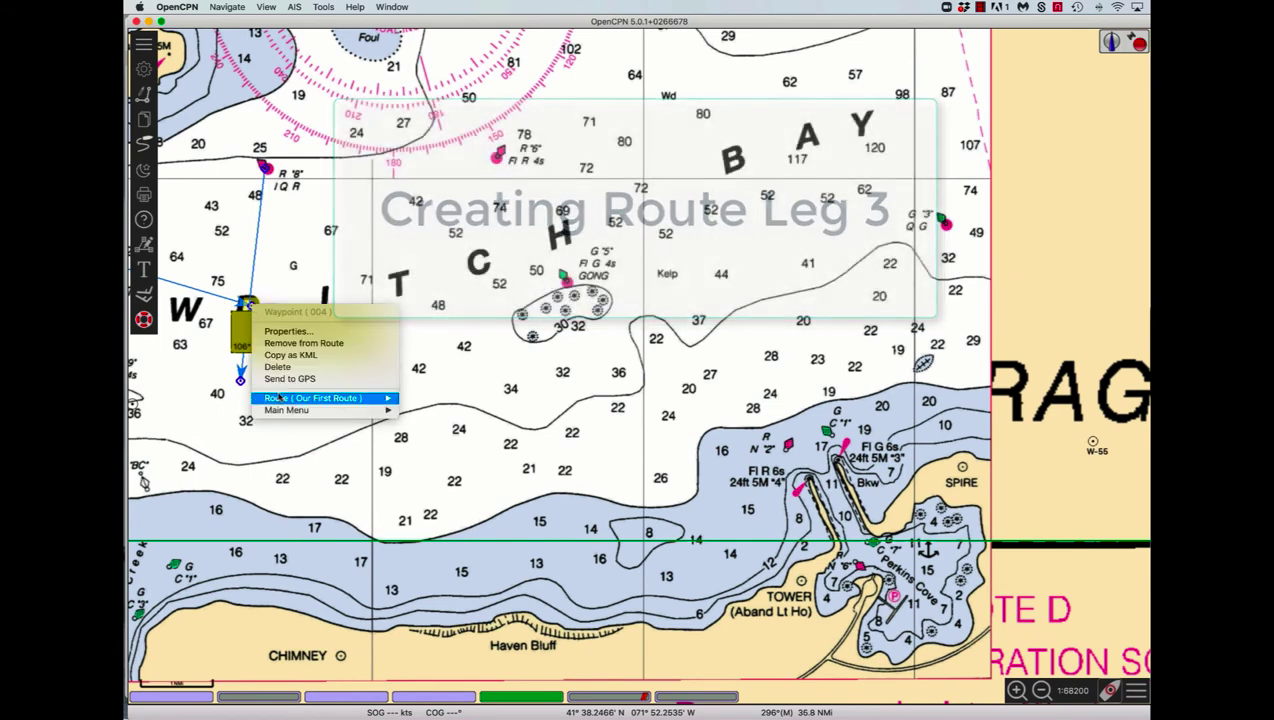
pyautogui.moveTo(278, 399)
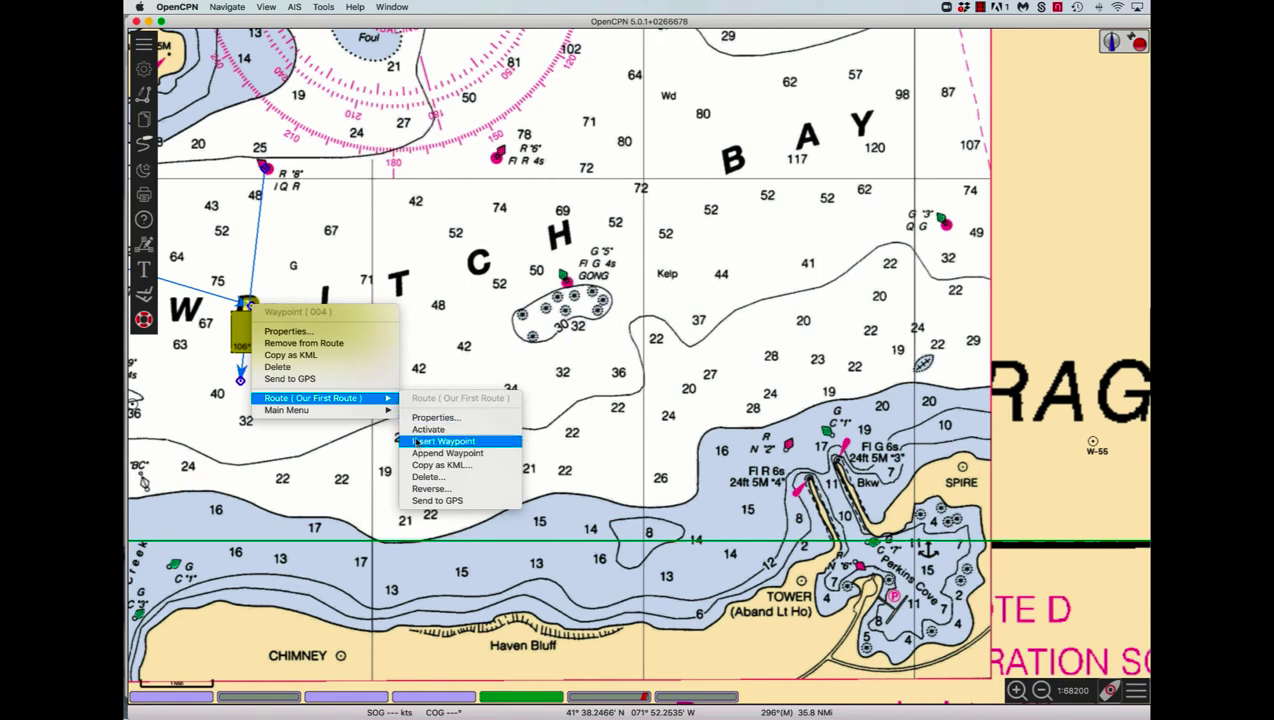
pyautogui.click(421, 453)
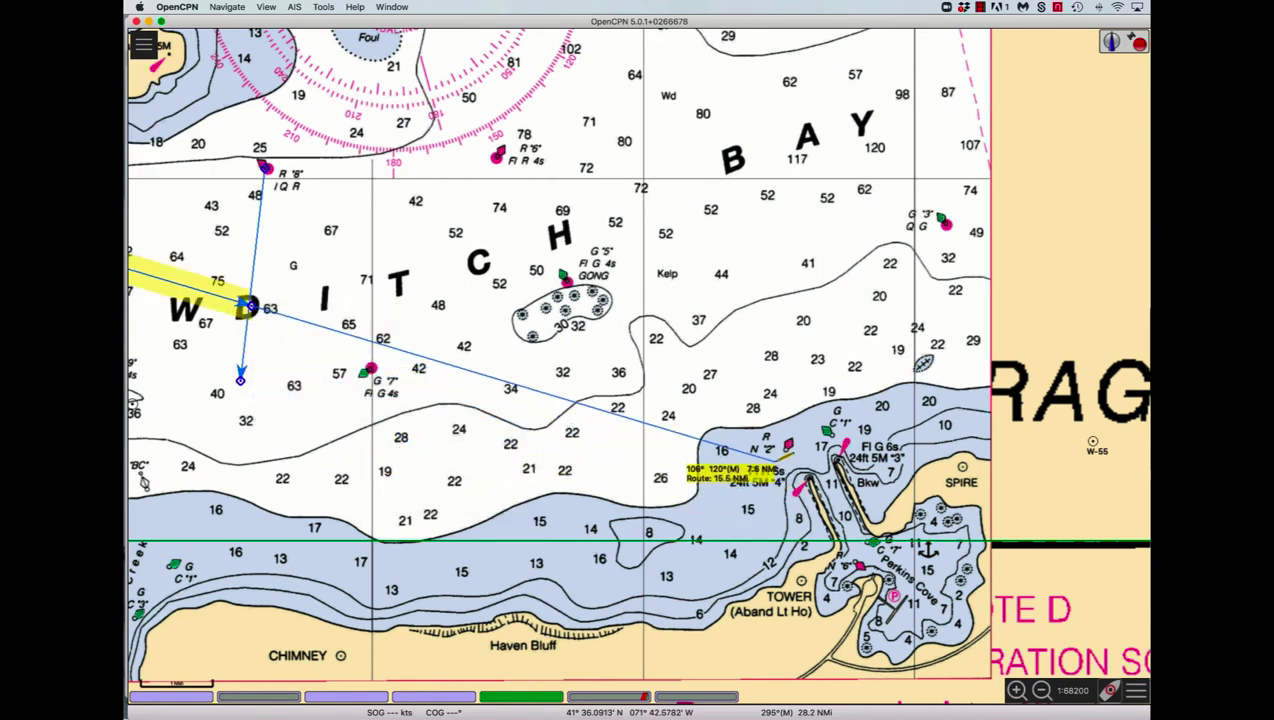
pyautogui.click(772, 458)
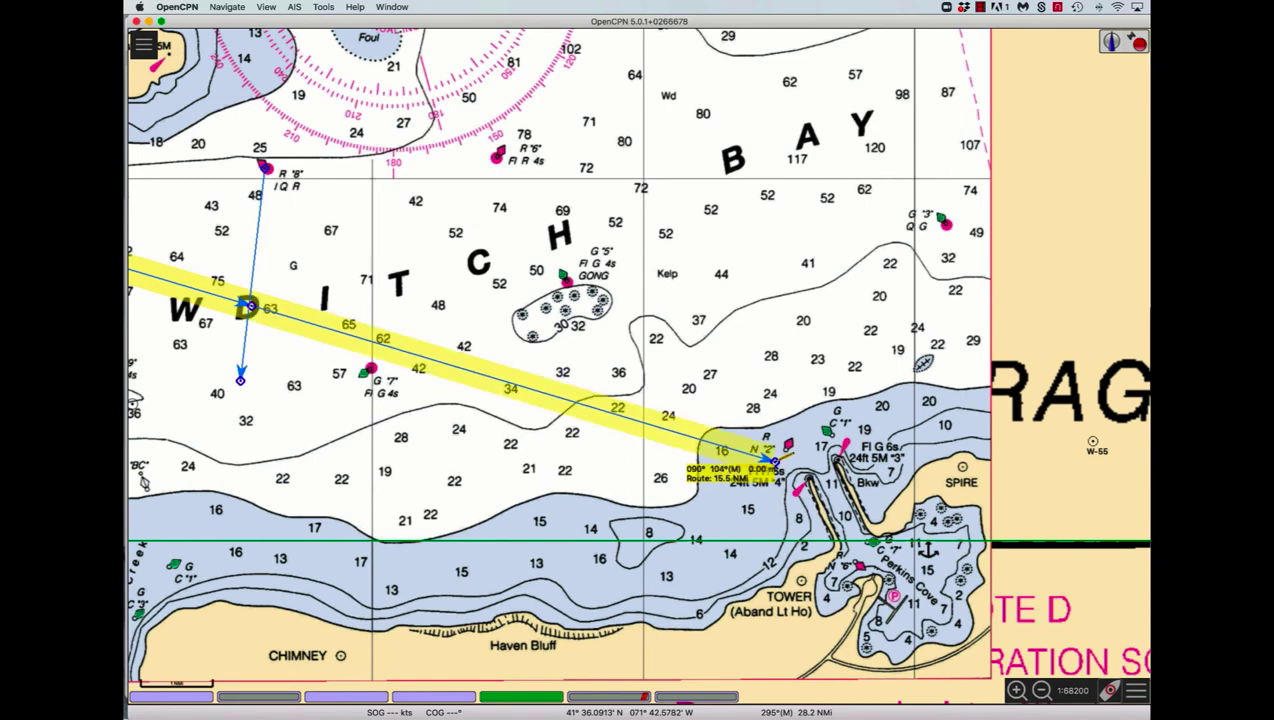
pyautogui.rightClick(781, 461)
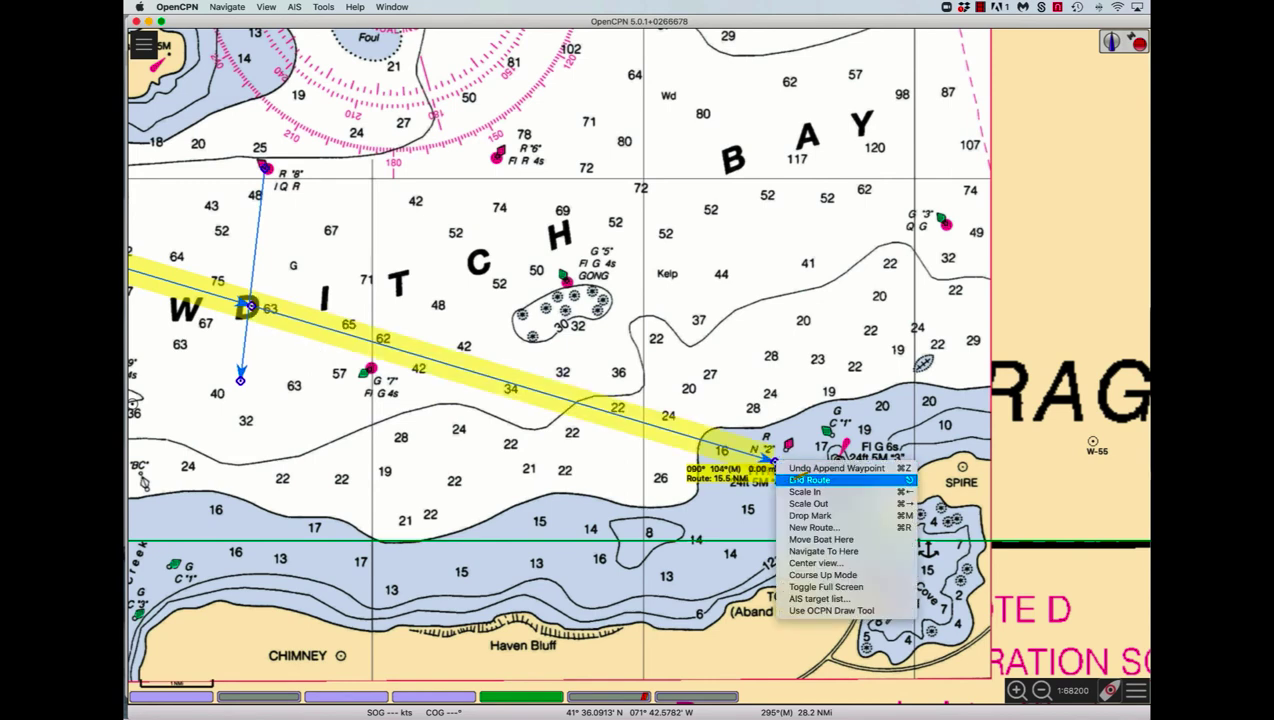
pyautogui.click(809, 480)
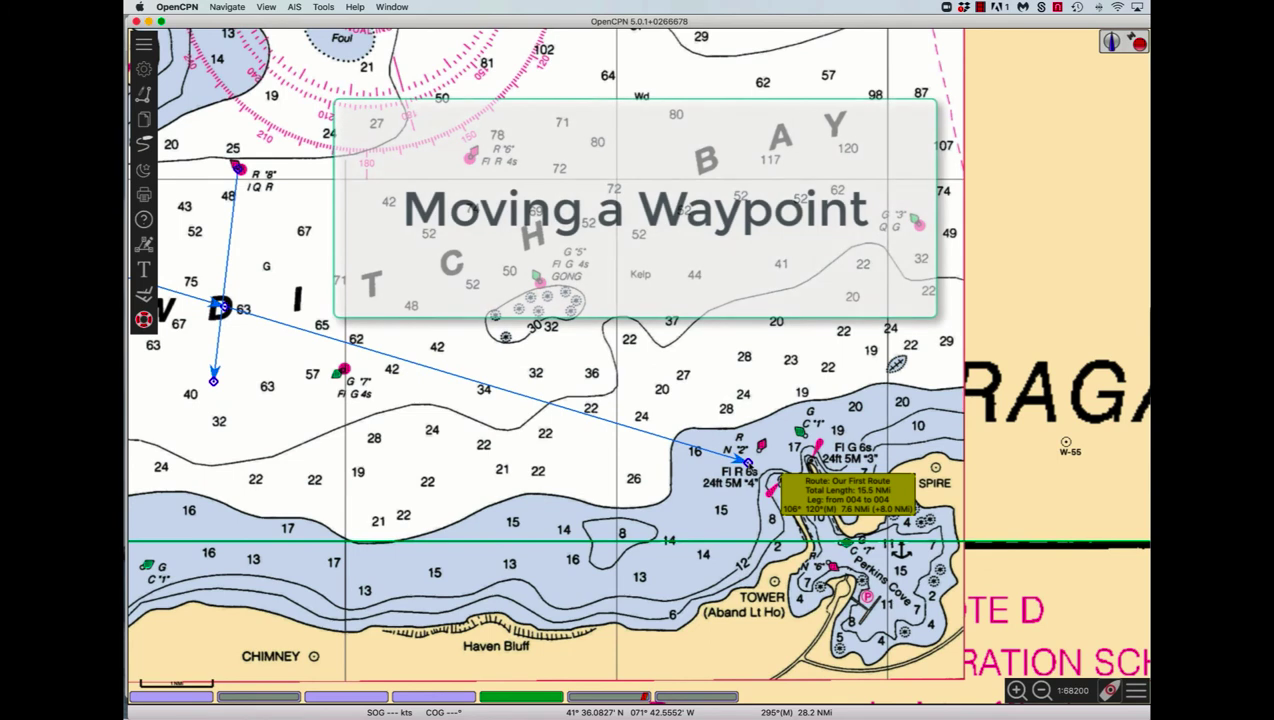
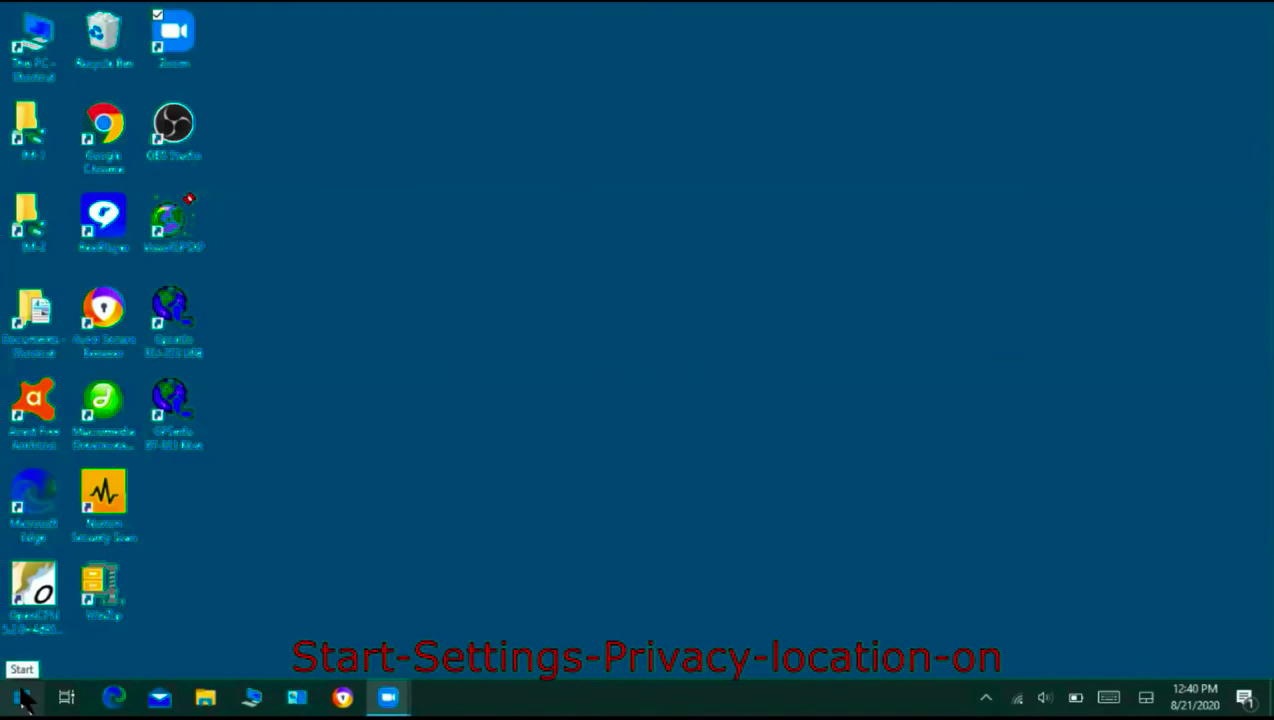
# - Switch to Windows Settings and open the Location page of the Privacy settings
pyautogui.click(24, 700)
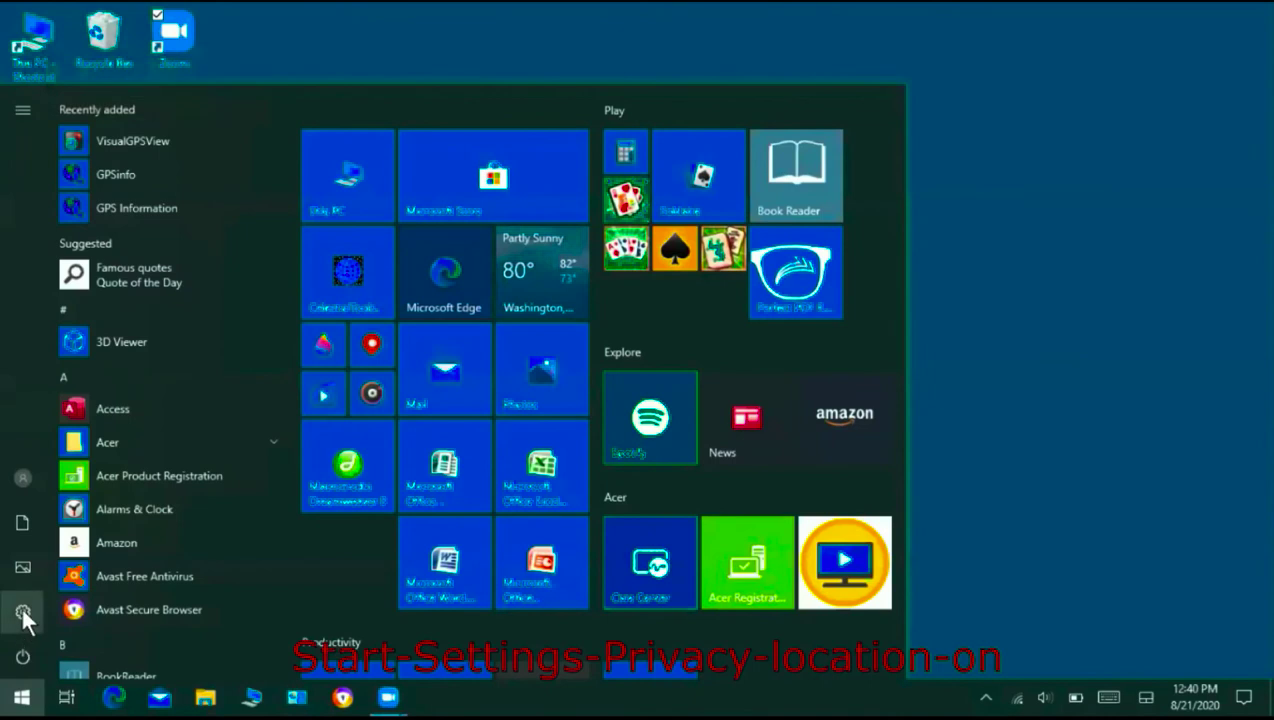
pyautogui.moveTo(23, 615)
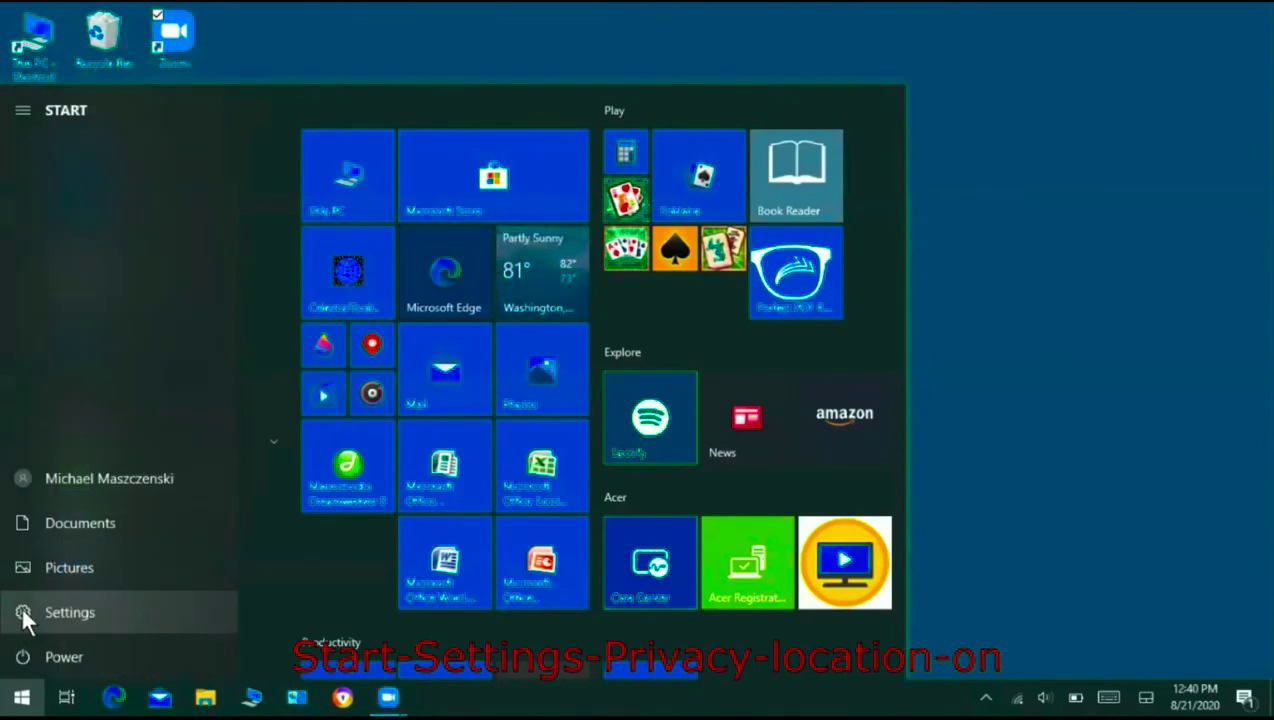
pyautogui.click(23, 612)
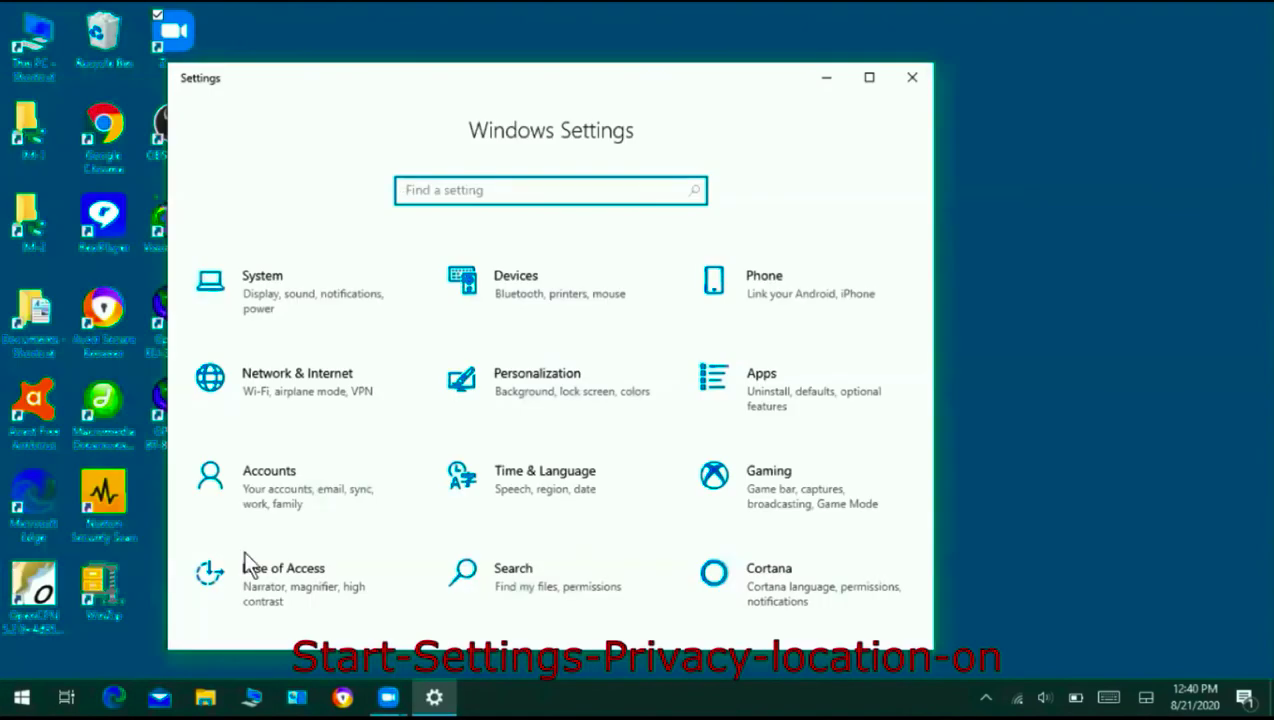
pyautogui.scroll(-2, 332, 555)
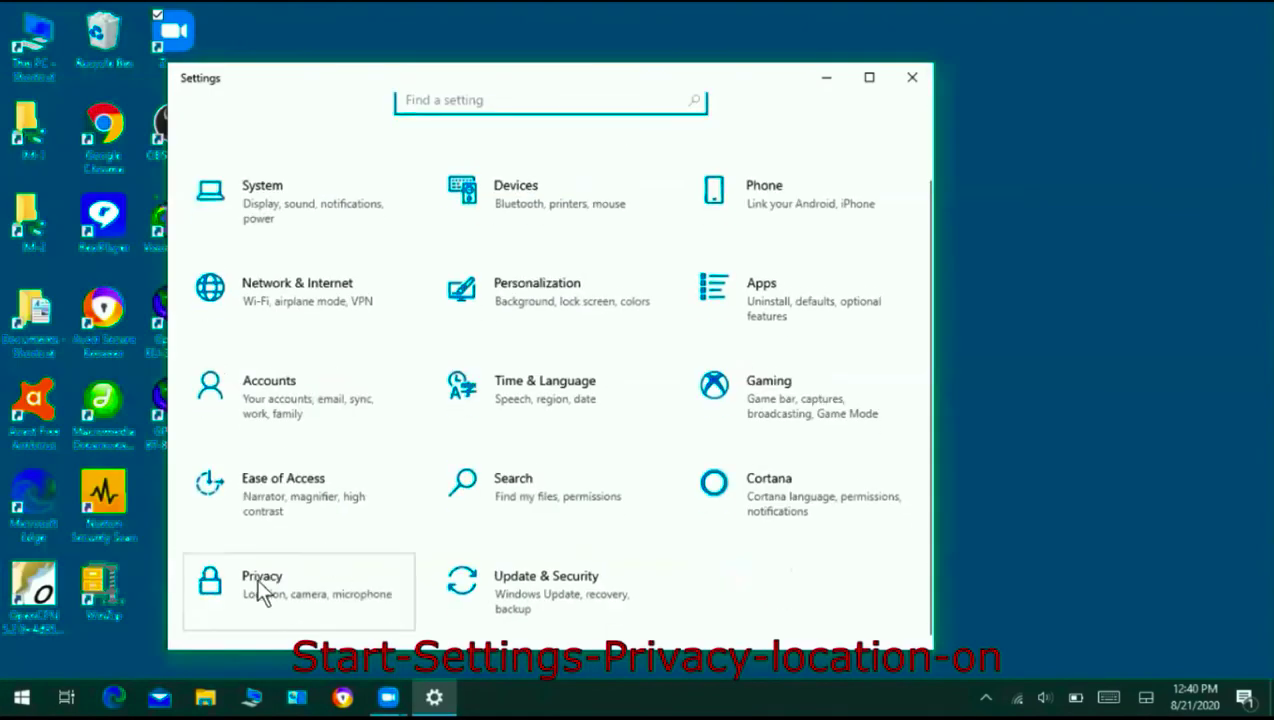
pyautogui.scroll(2, 258, 590)
pyautogui.scroll(-2, 259, 591)
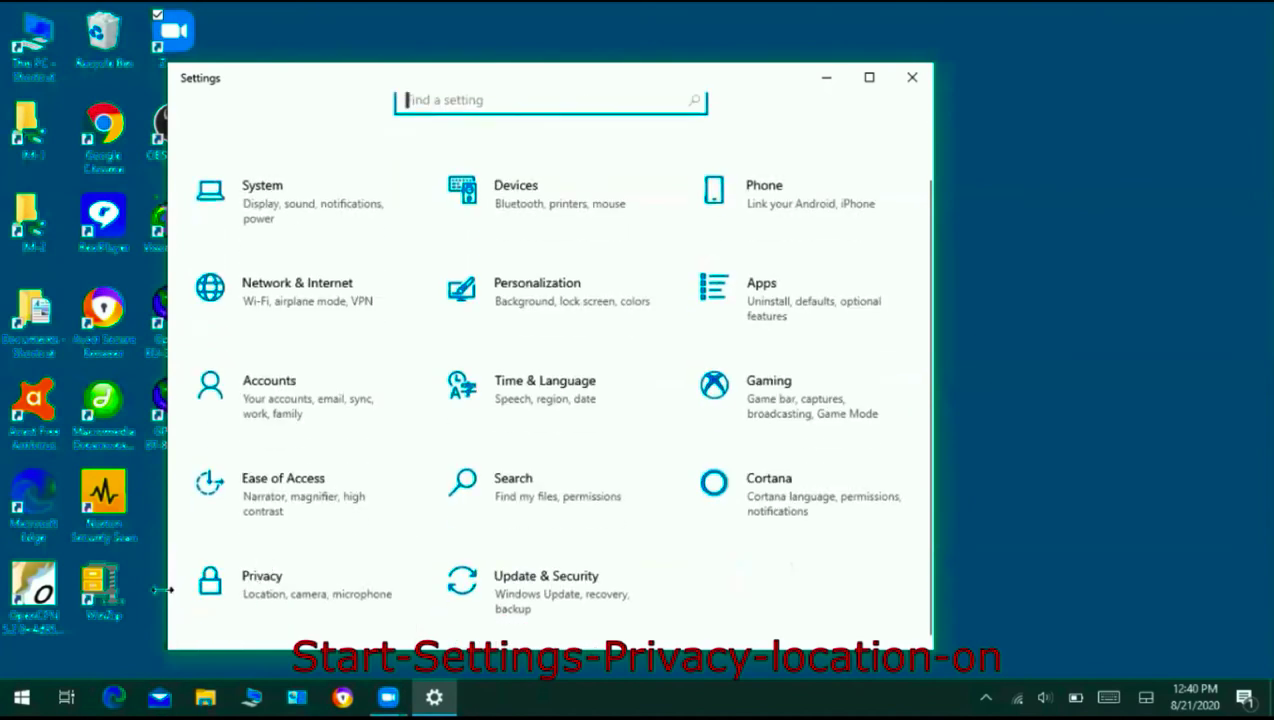
pyautogui.click(263, 585)
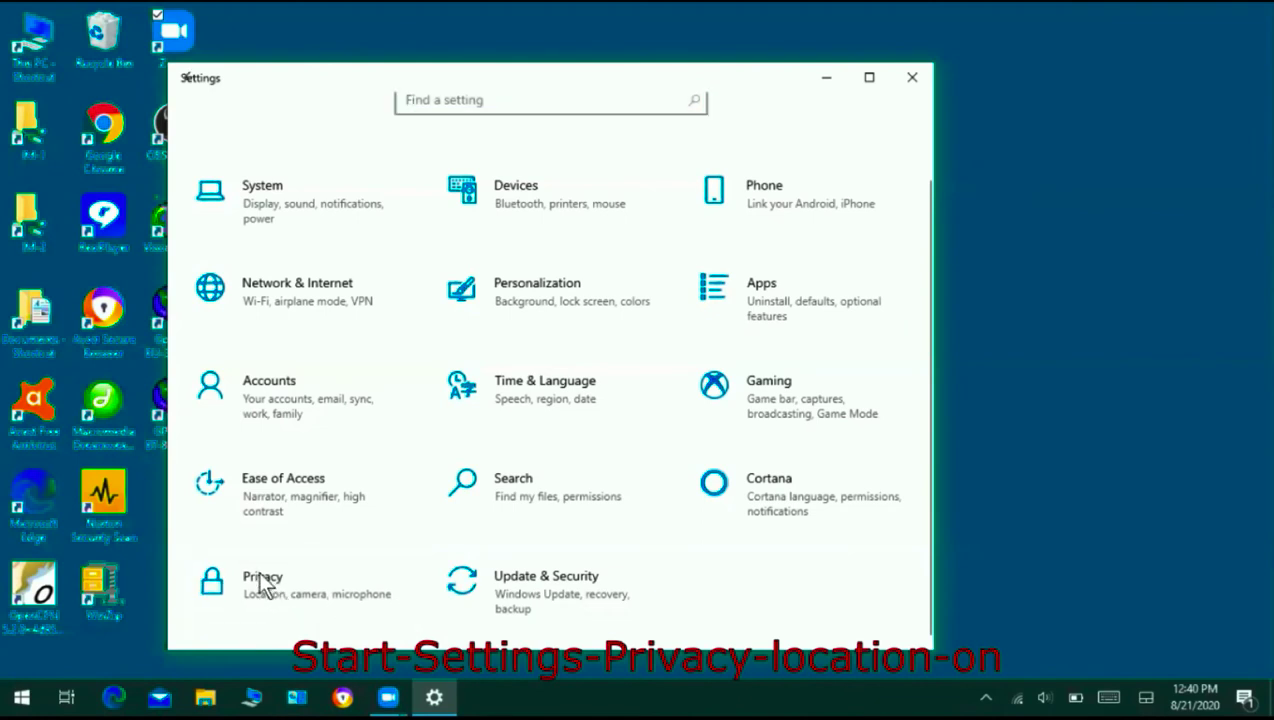
pyautogui.scroll(-1, 349, 531)
pyautogui.scroll(-2, 349, 540)
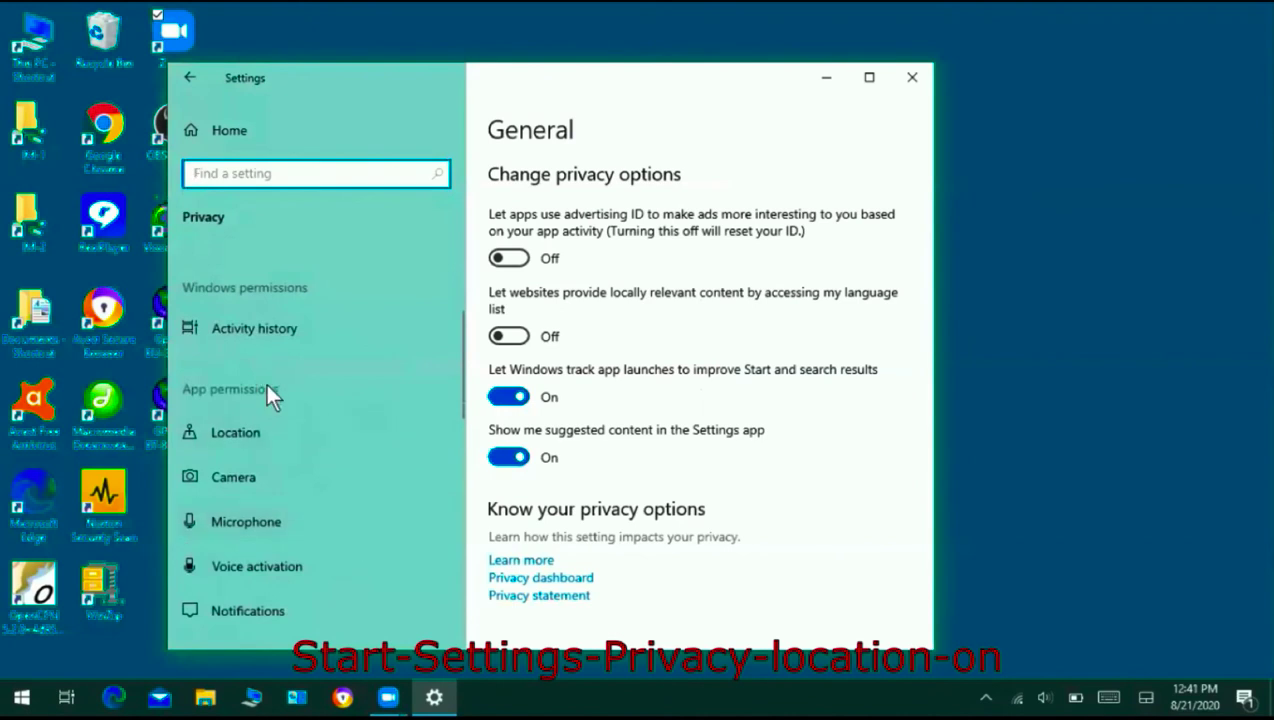
pyautogui.scroll(-1, 262, 375)
pyautogui.click(221, 373)
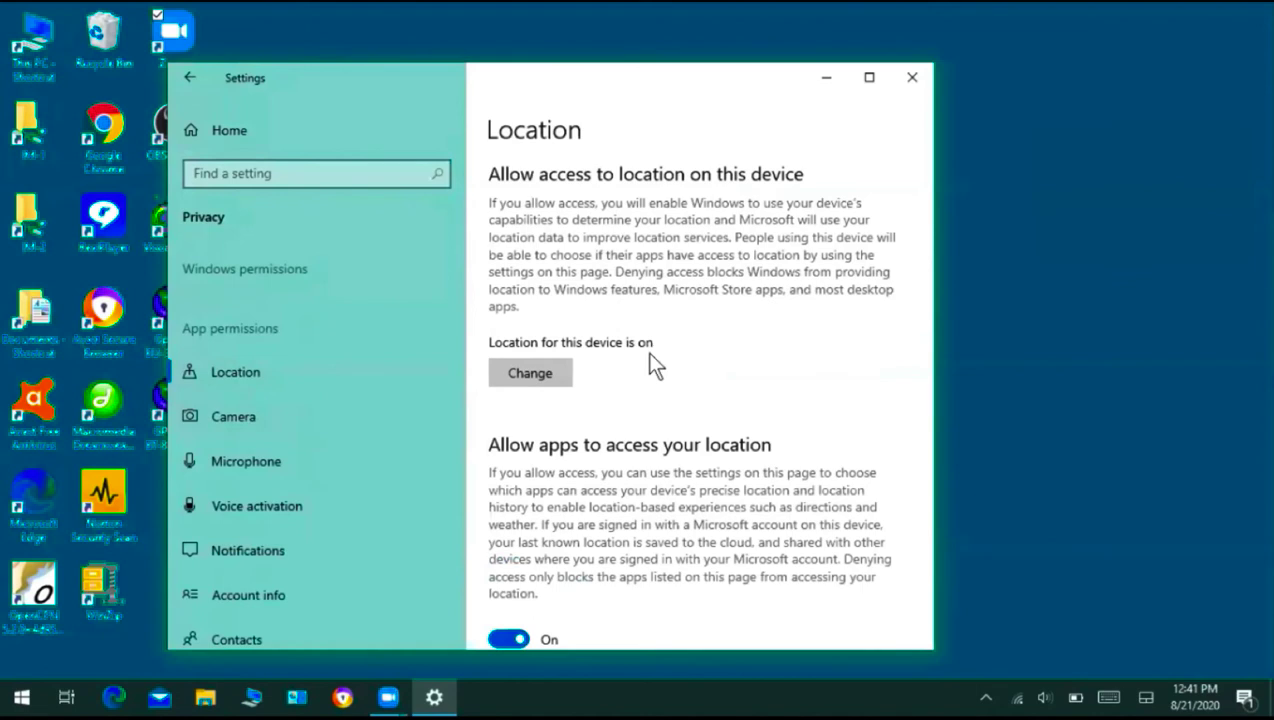
# - Check the device-wide location access and the per-app precise location permissions, and return to the Windows Settings home page
pyautogui.scroll(-8, 649, 352)
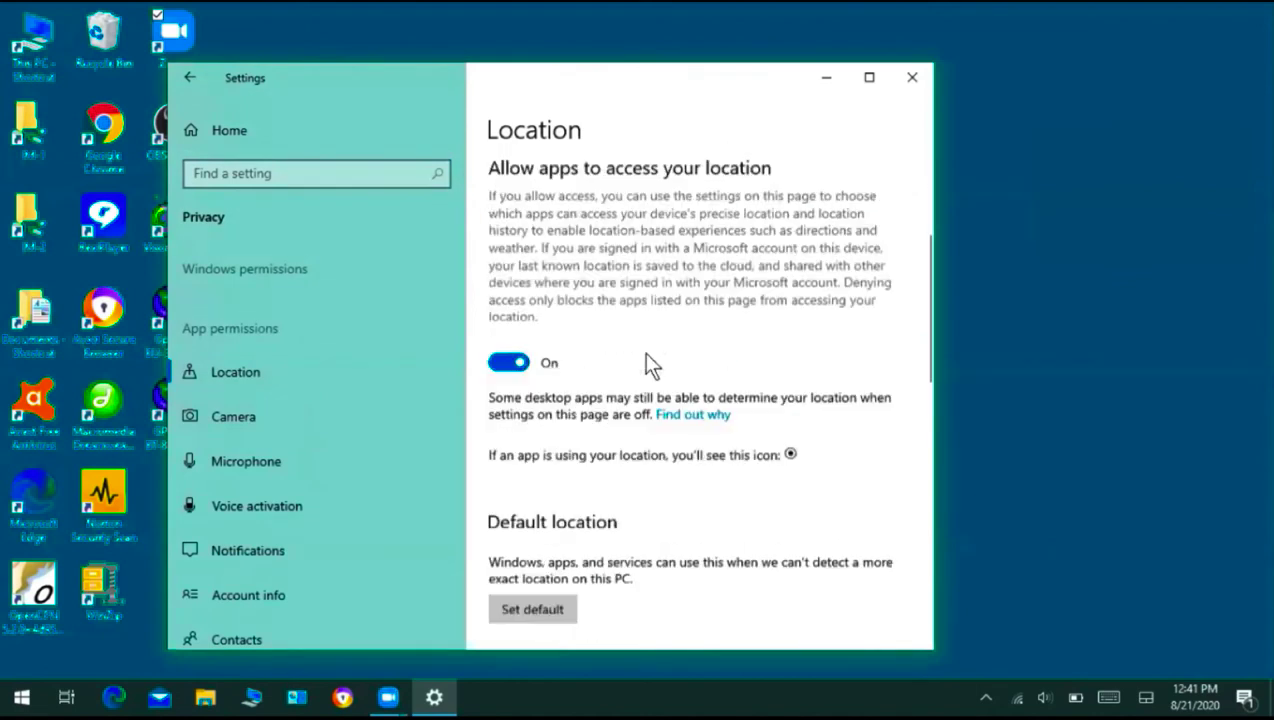
pyautogui.scroll(-8, 645, 352)
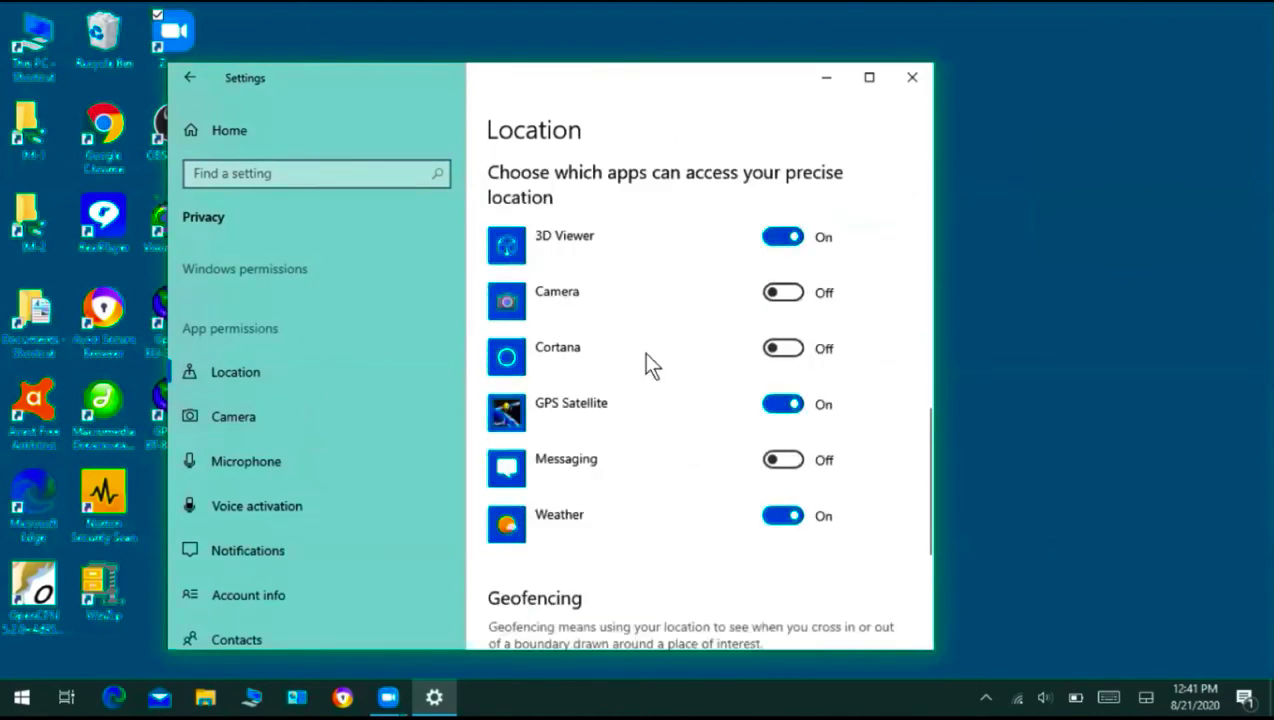
pyautogui.scroll(-2, 645, 366)
pyautogui.scroll(2, 645, 366)
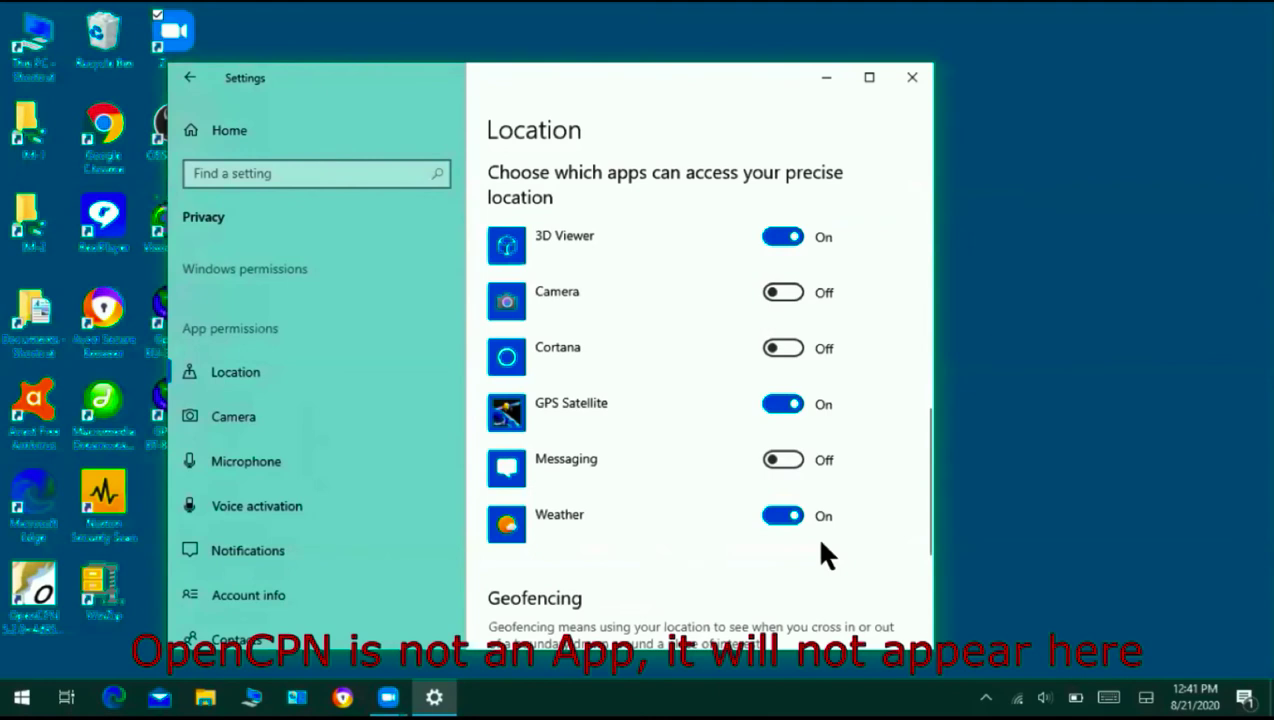
pyautogui.scroll(10, 820, 545)
pyautogui.scroll(2, 820, 550)
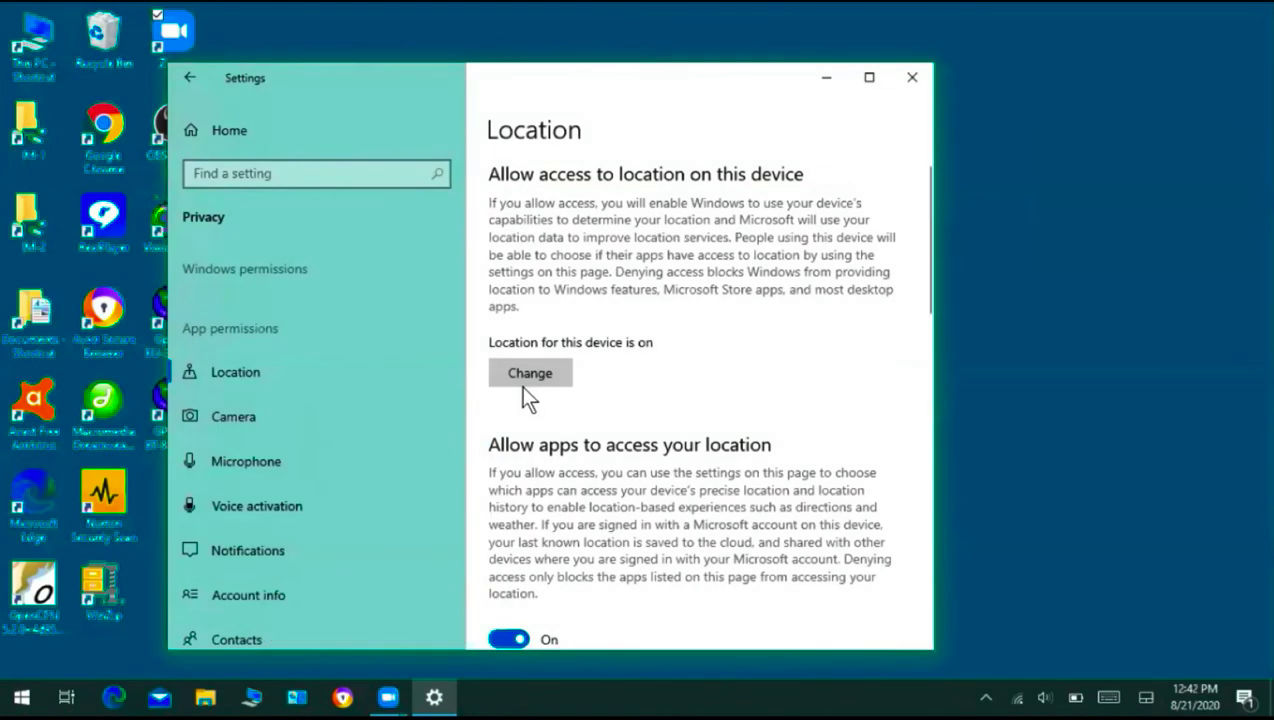
pyautogui.click(193, 78)
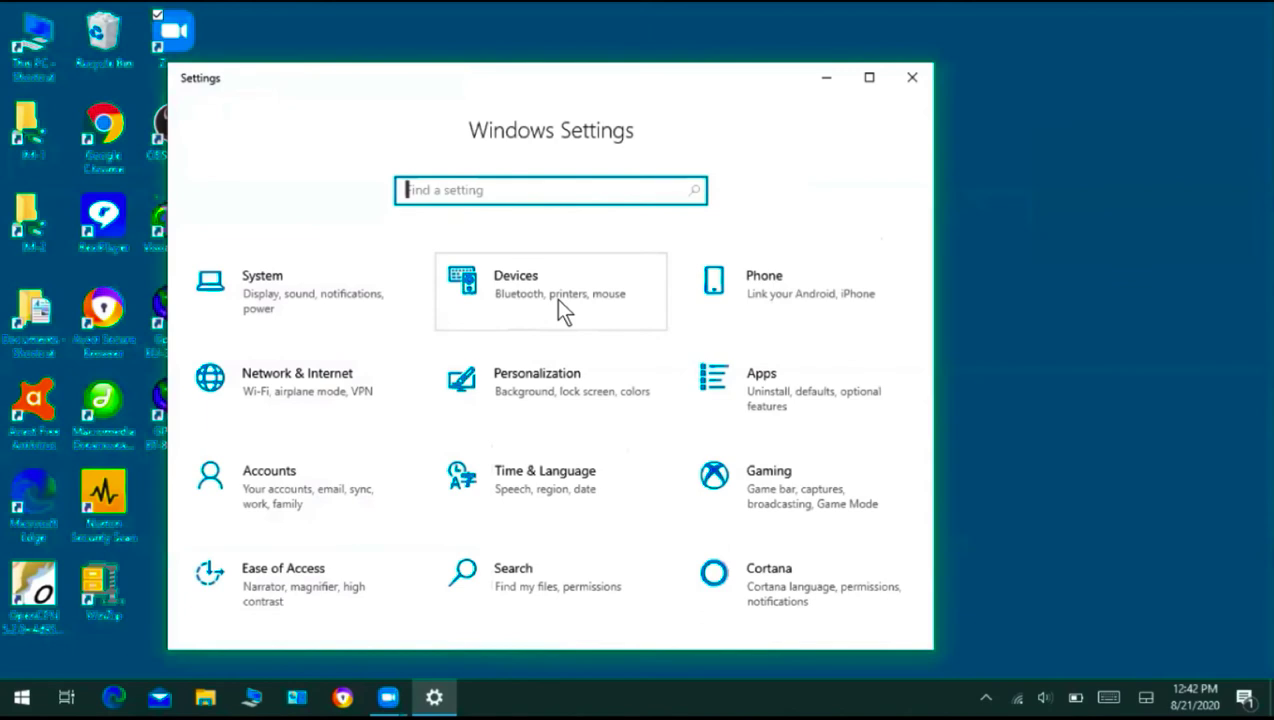
# - Close Windows Settings and open Control Panel from the Windows System programs
pyautogui.click(912, 80)
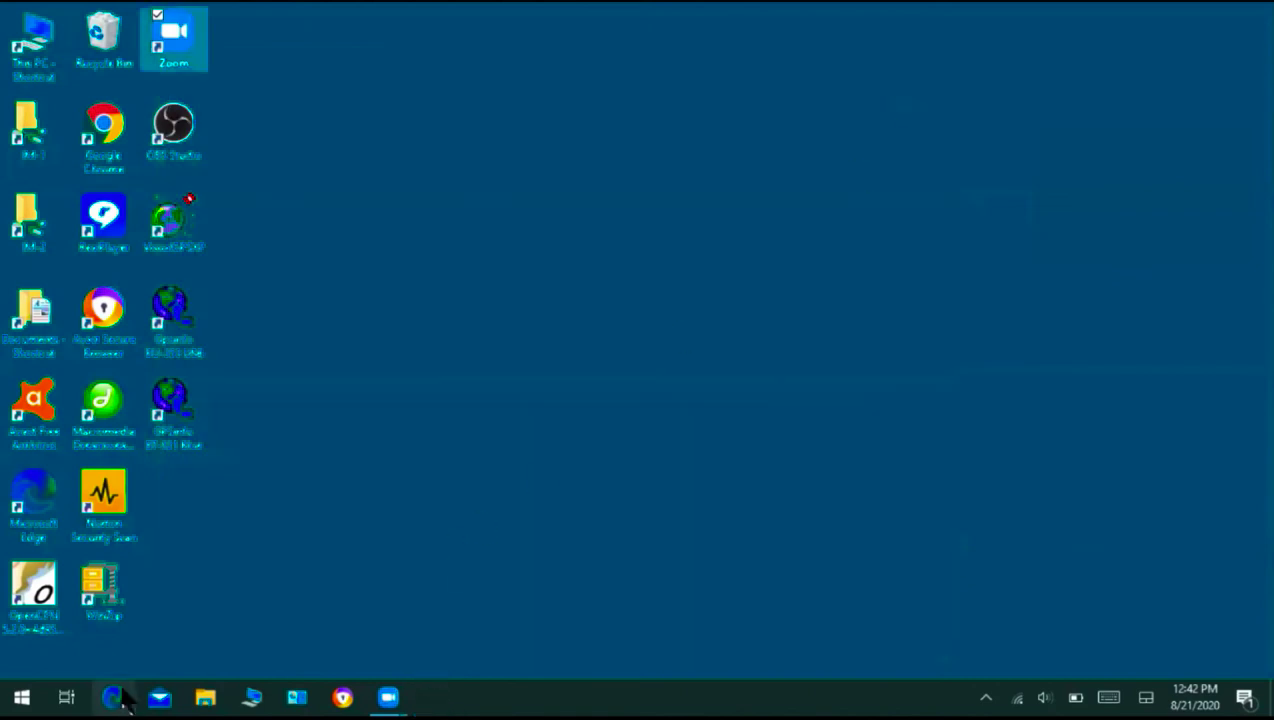
pyautogui.click(21, 698)
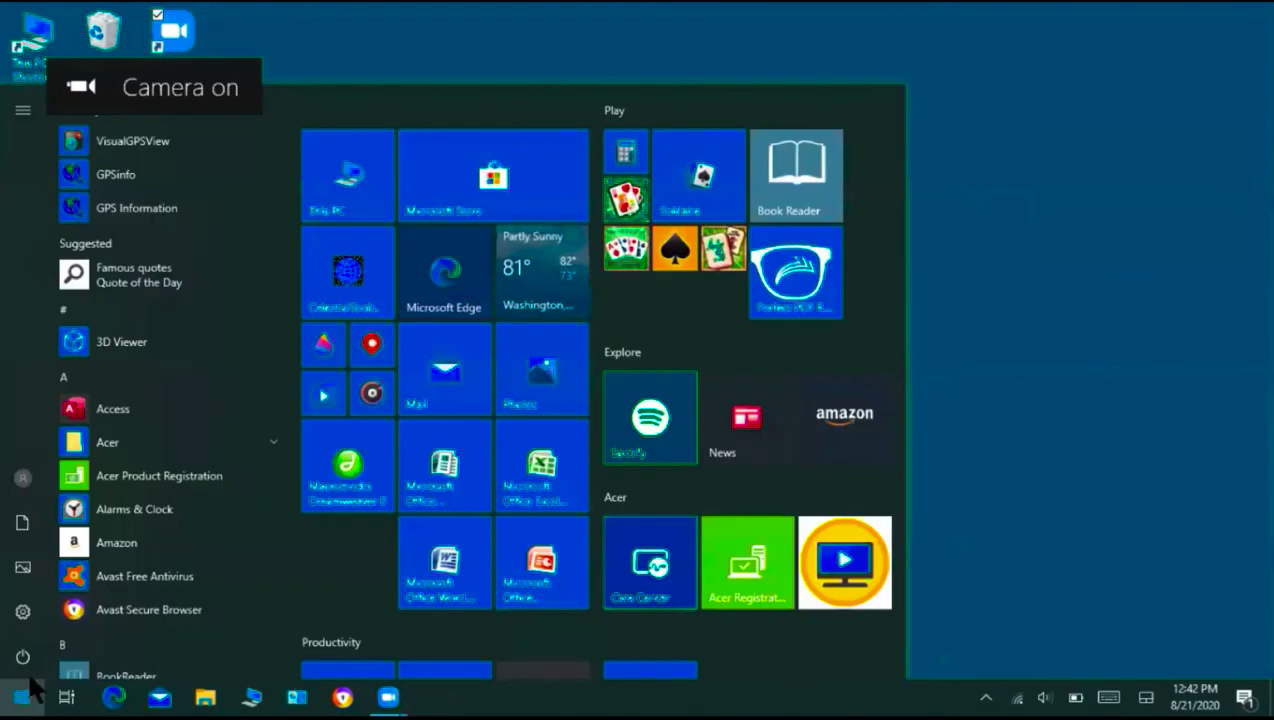
pyautogui.scroll(-12, 133, 512)
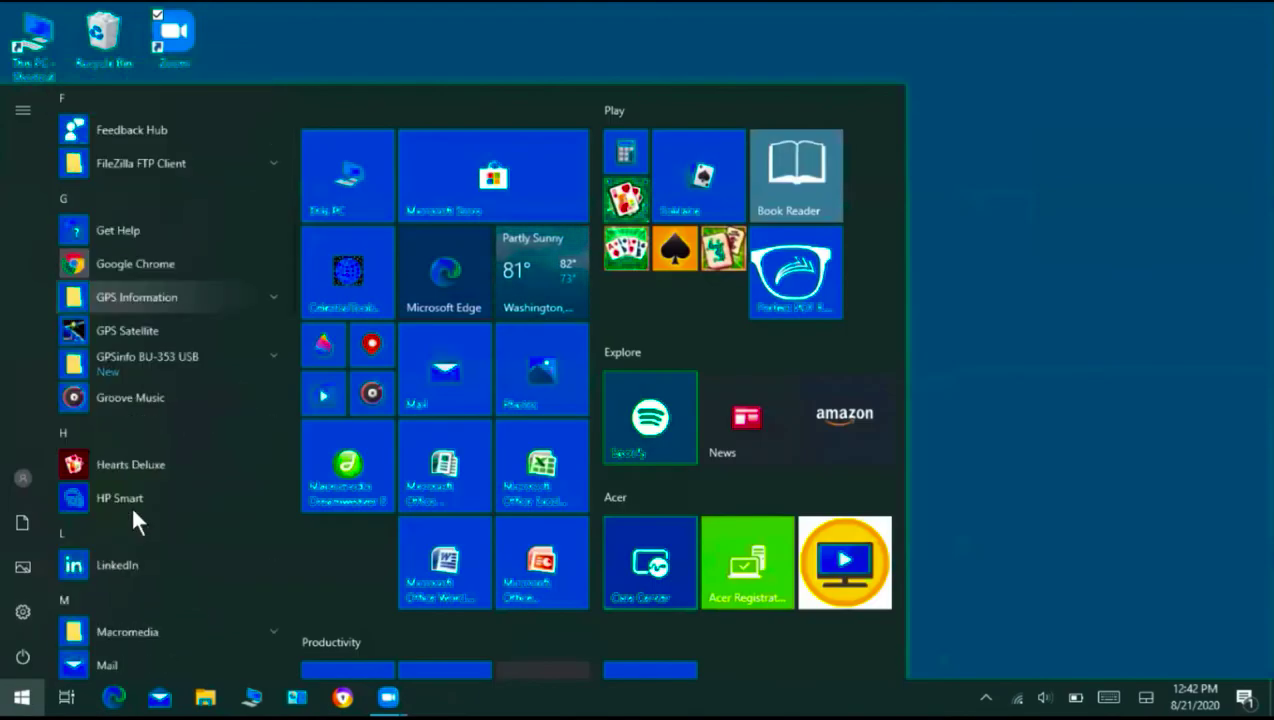
pyautogui.scroll(-10, 133, 512)
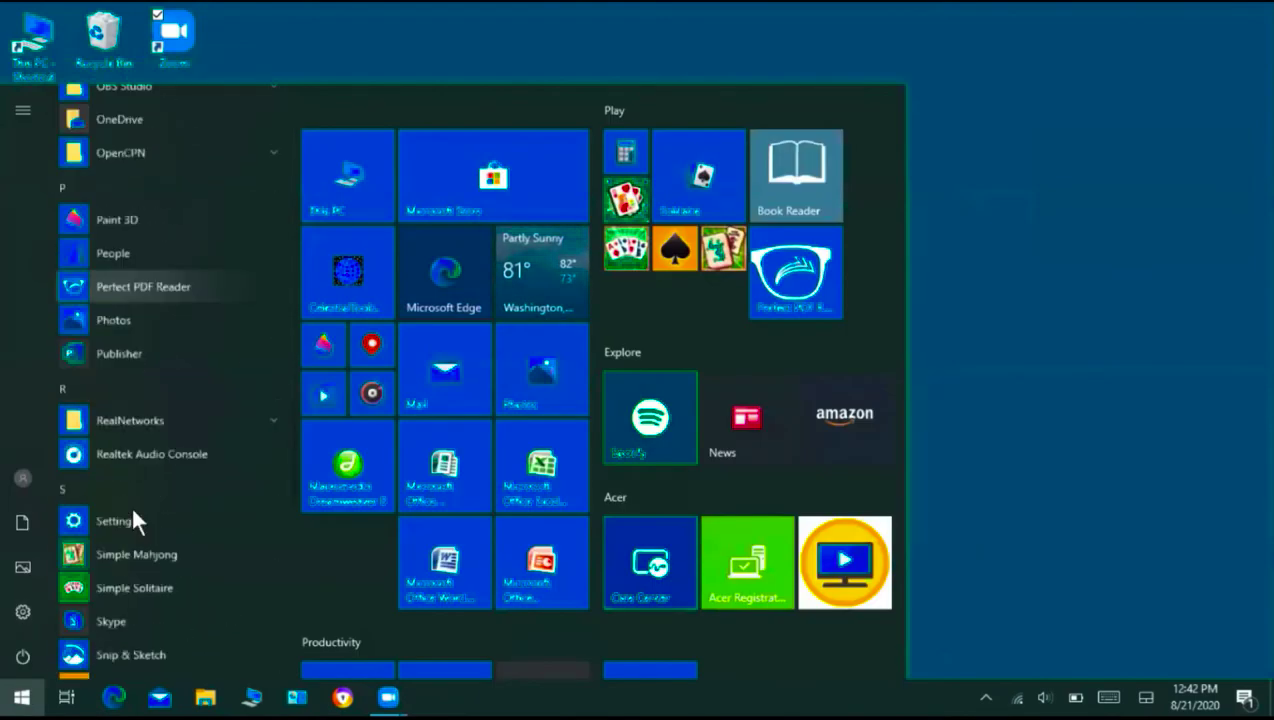
pyautogui.scroll(-5, 130, 504)
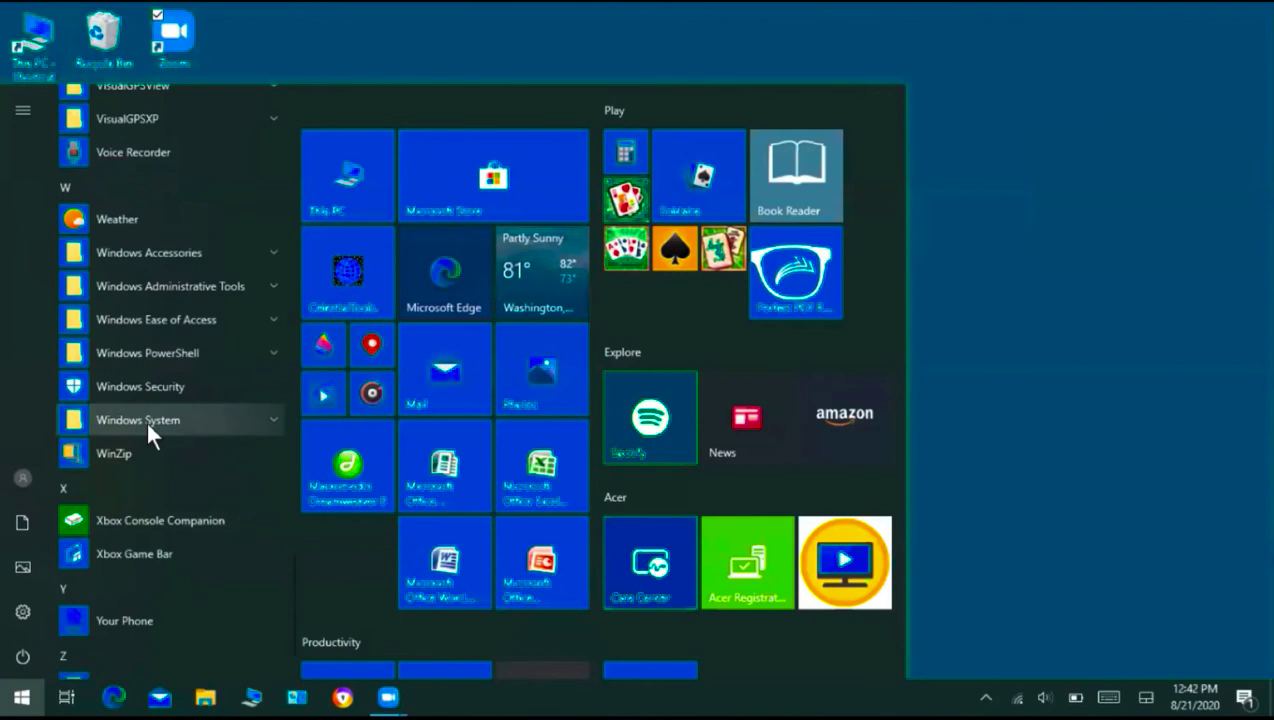
pyautogui.click(145, 419)
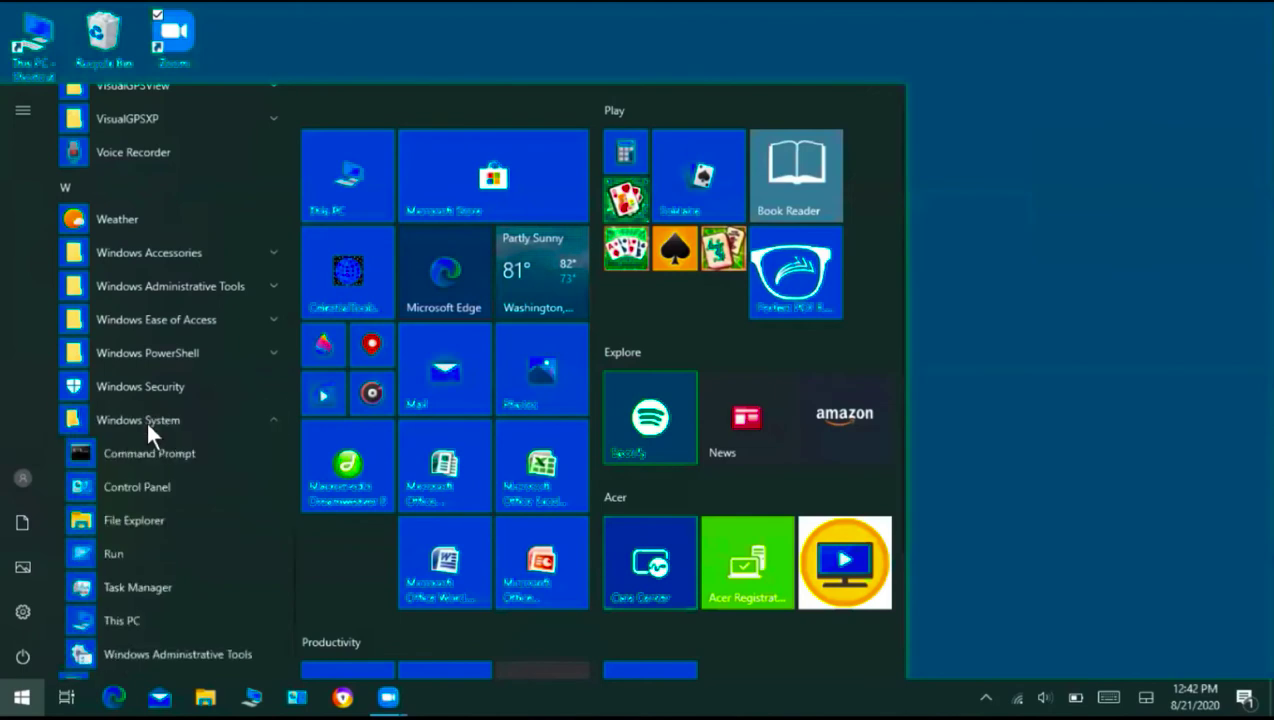
pyautogui.click(138, 486)
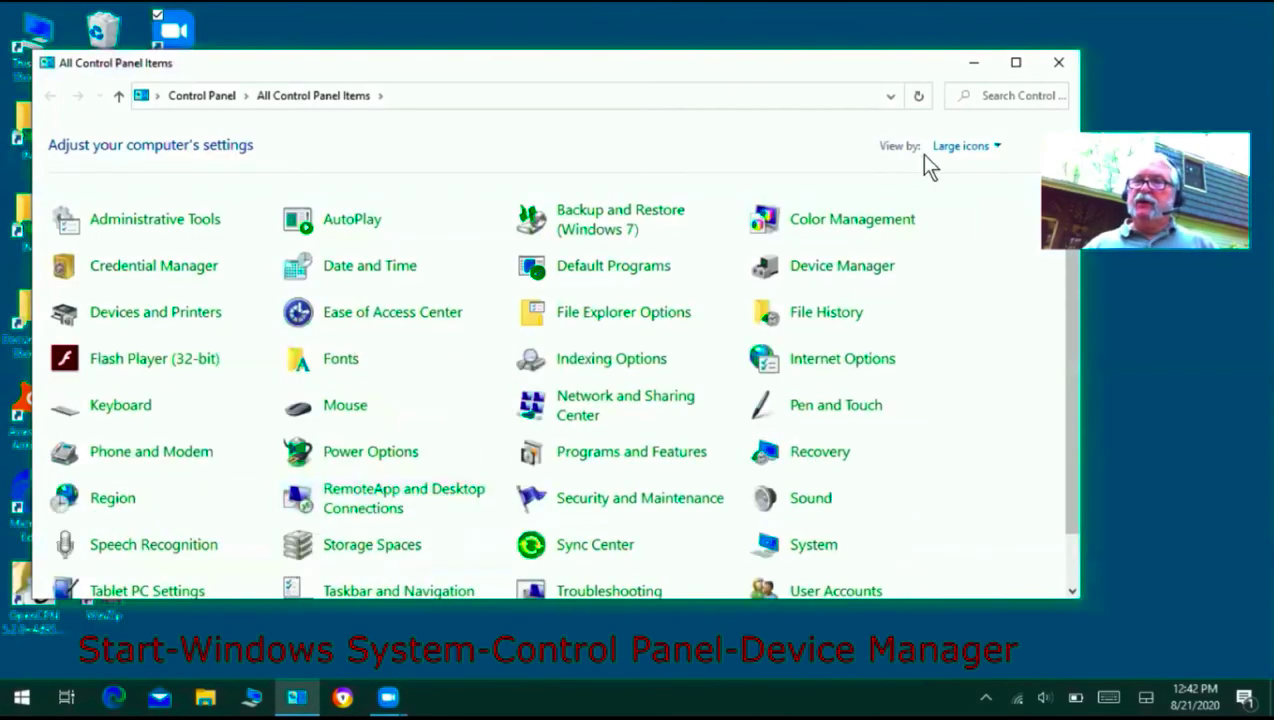
# - Switch the Control Panel view to Category and return it to Large icons
pyautogui.click(946, 146)
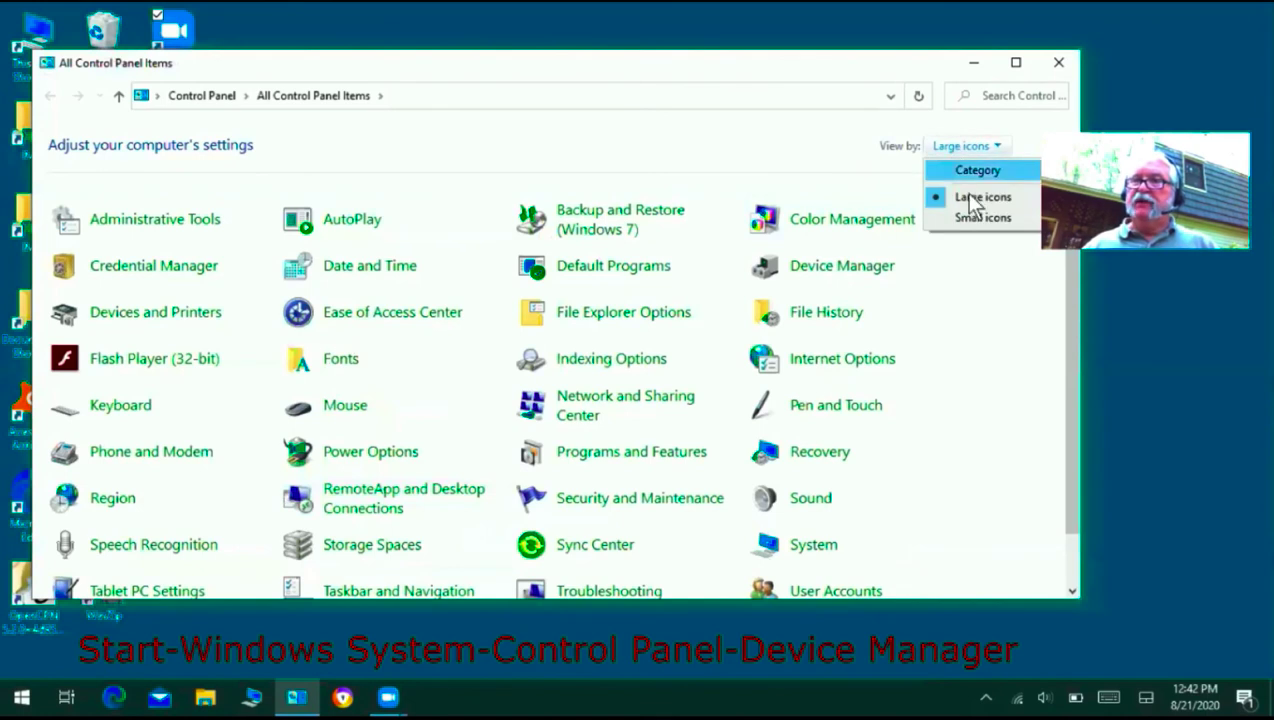
pyautogui.click(966, 170)
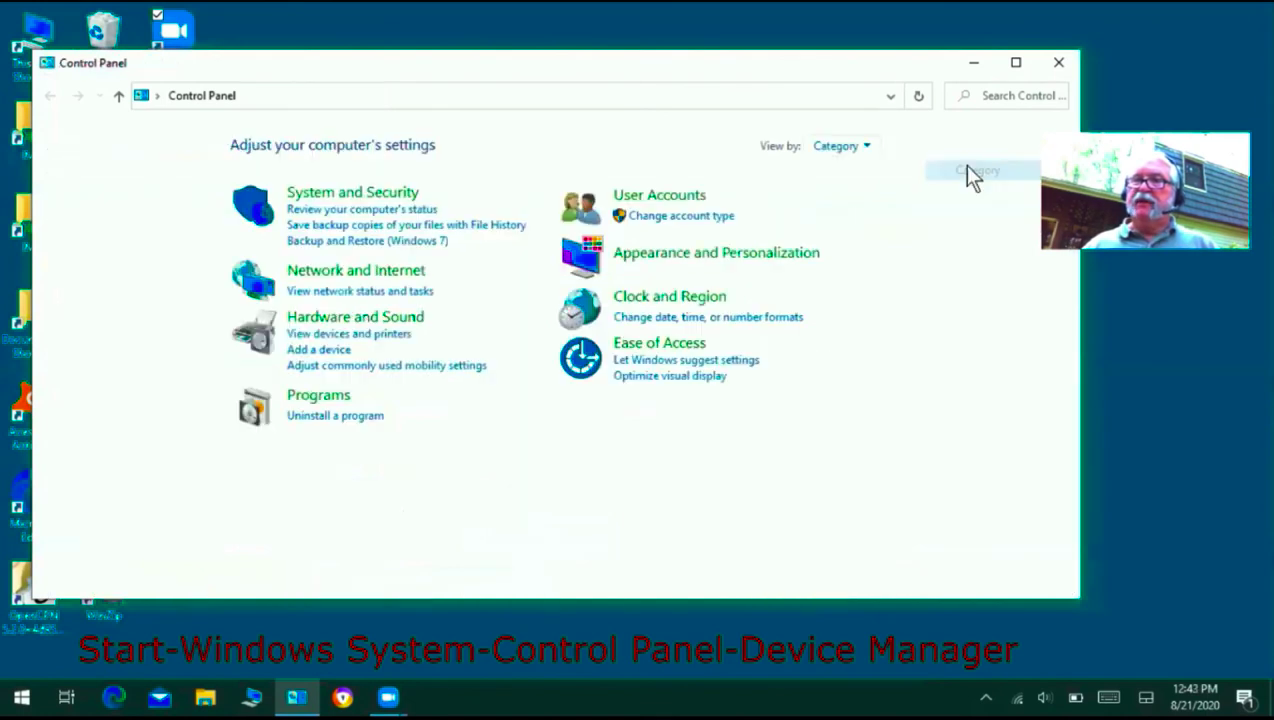
pyautogui.click(840, 152)
pyautogui.click(858, 199)
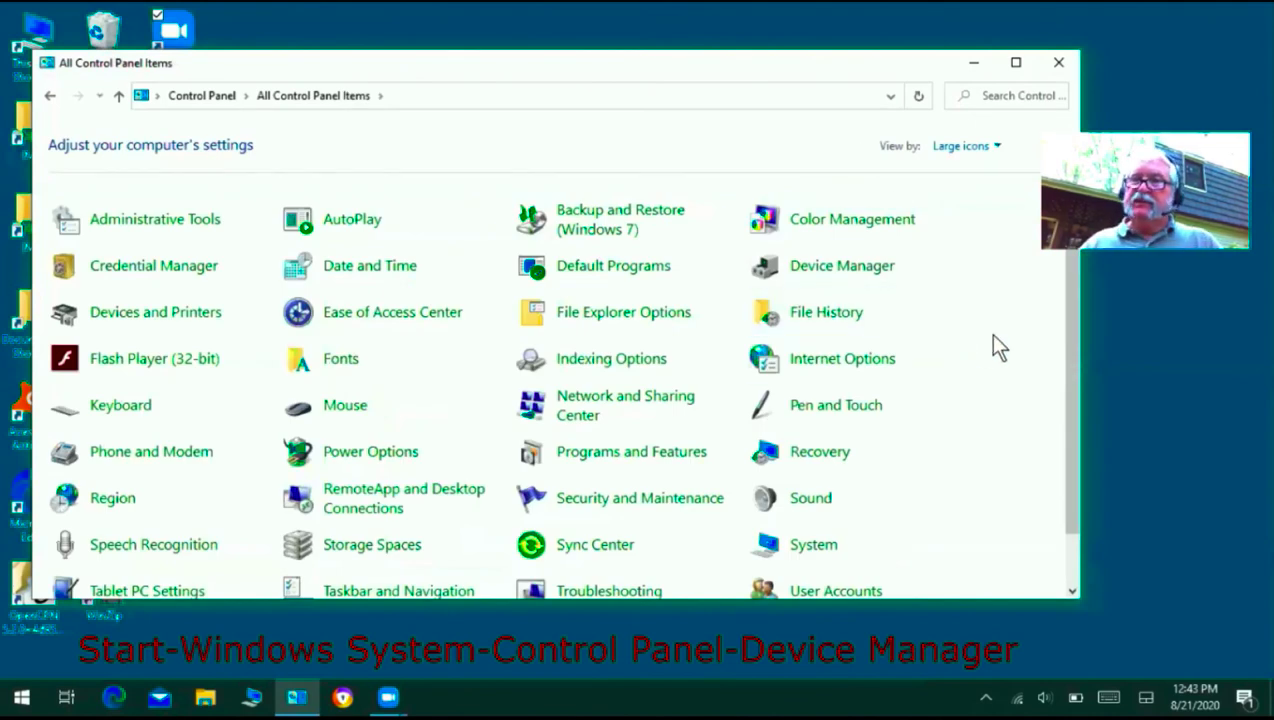
# - Open Device Manager and expand the Ports (COM & LPT) category
pyautogui.click(829, 270)
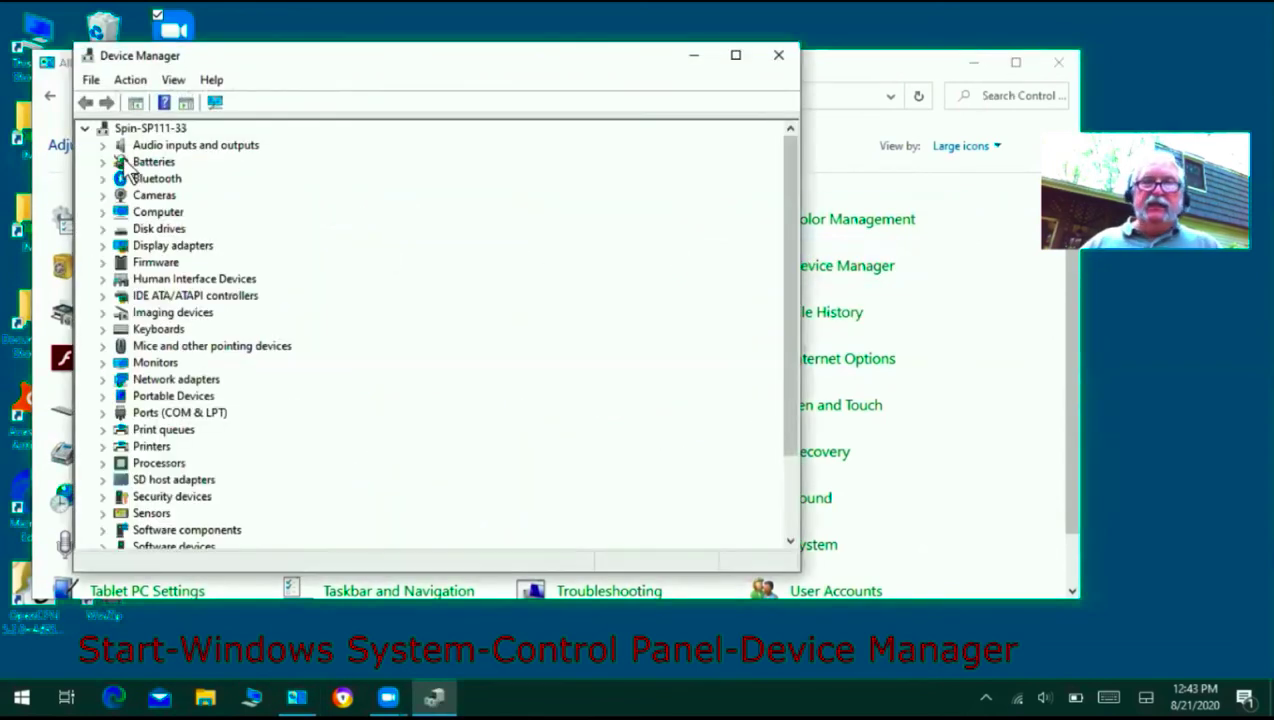
pyautogui.scroll(-2, 160, 490)
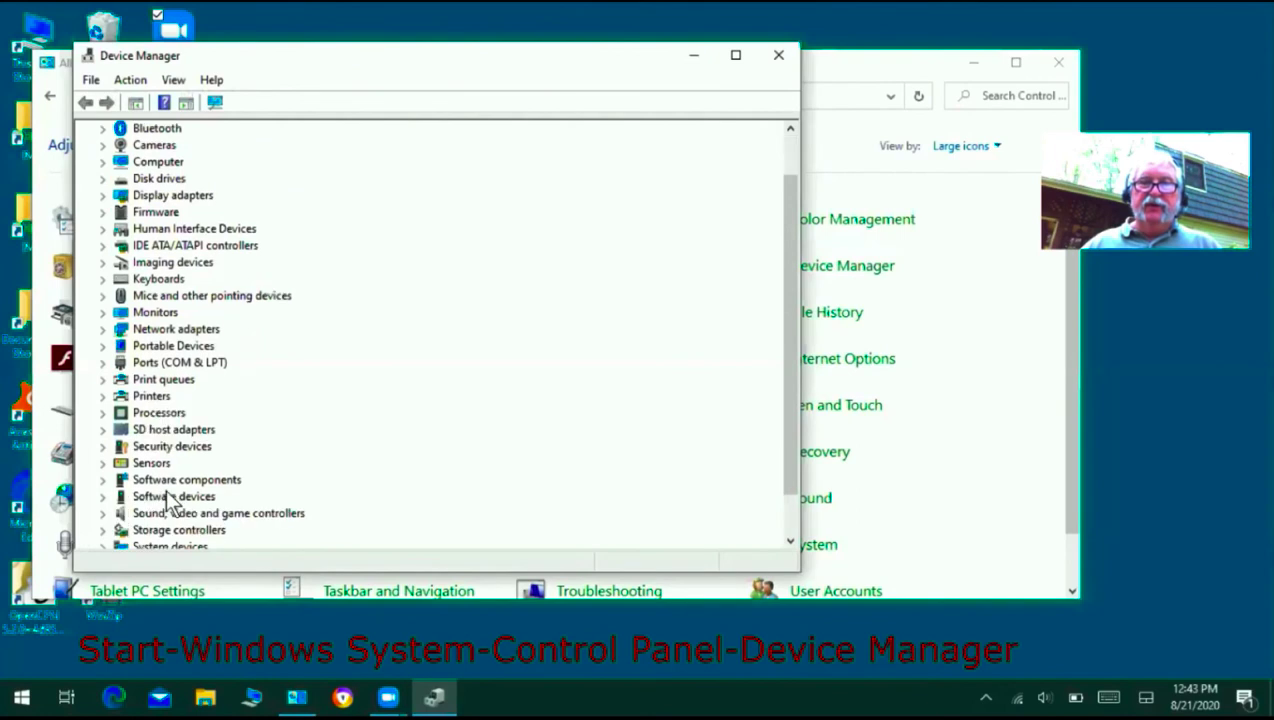
pyautogui.scroll(2, 400, 425)
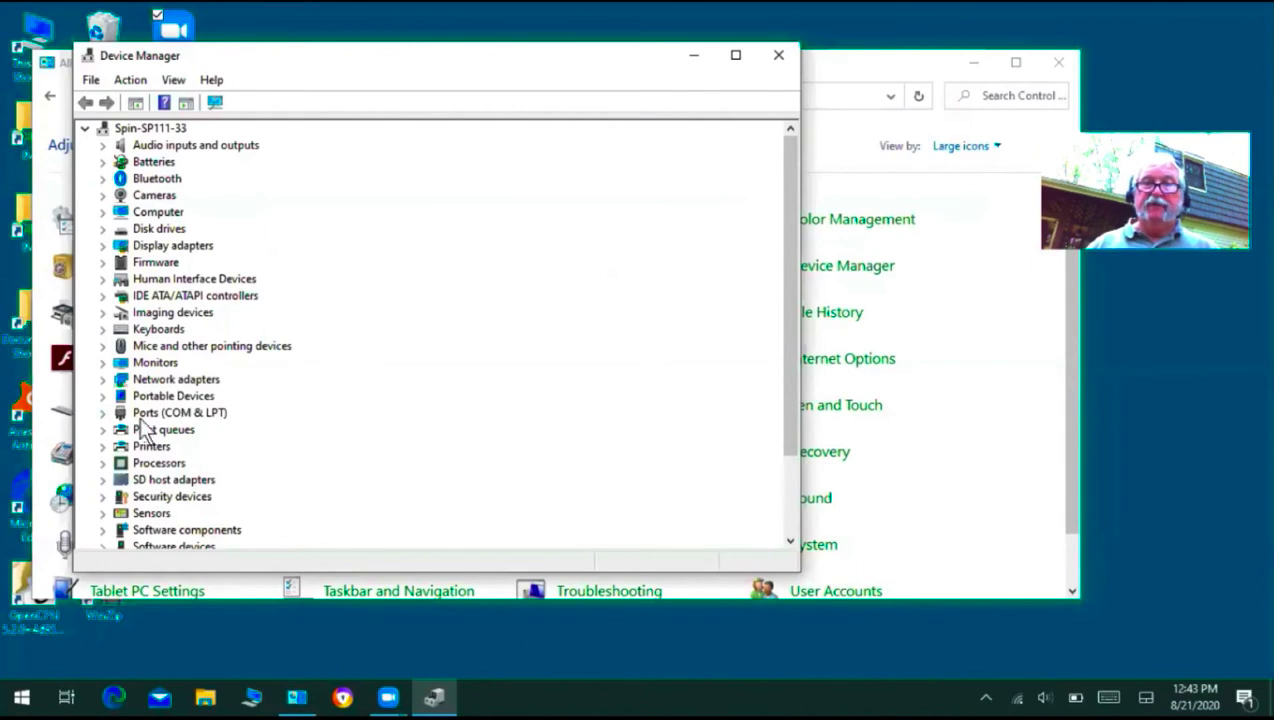
pyautogui.click(102, 412)
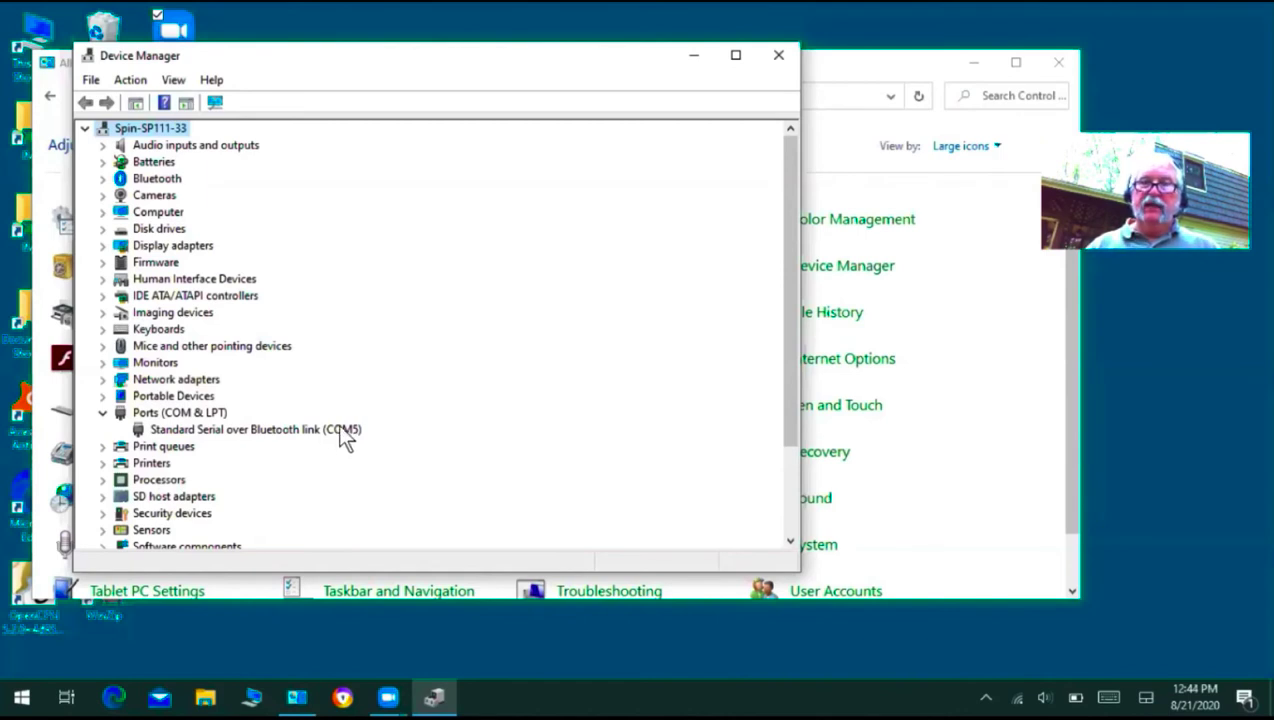
# - Uninstall the Standard Serial over Bluetooth link (COM5) device, and close Device Manager and Control Panel
pyautogui.rightClick(258, 428)
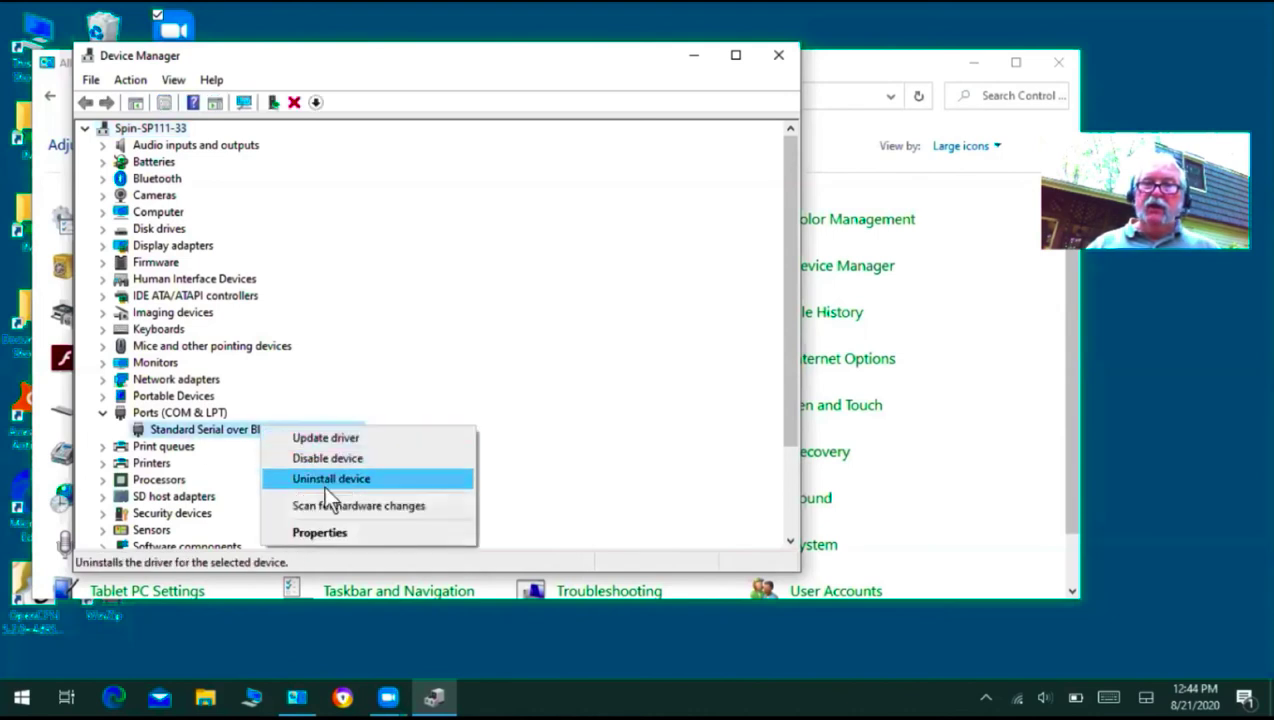
pyautogui.click(325, 482)
pyautogui.click(660, 423)
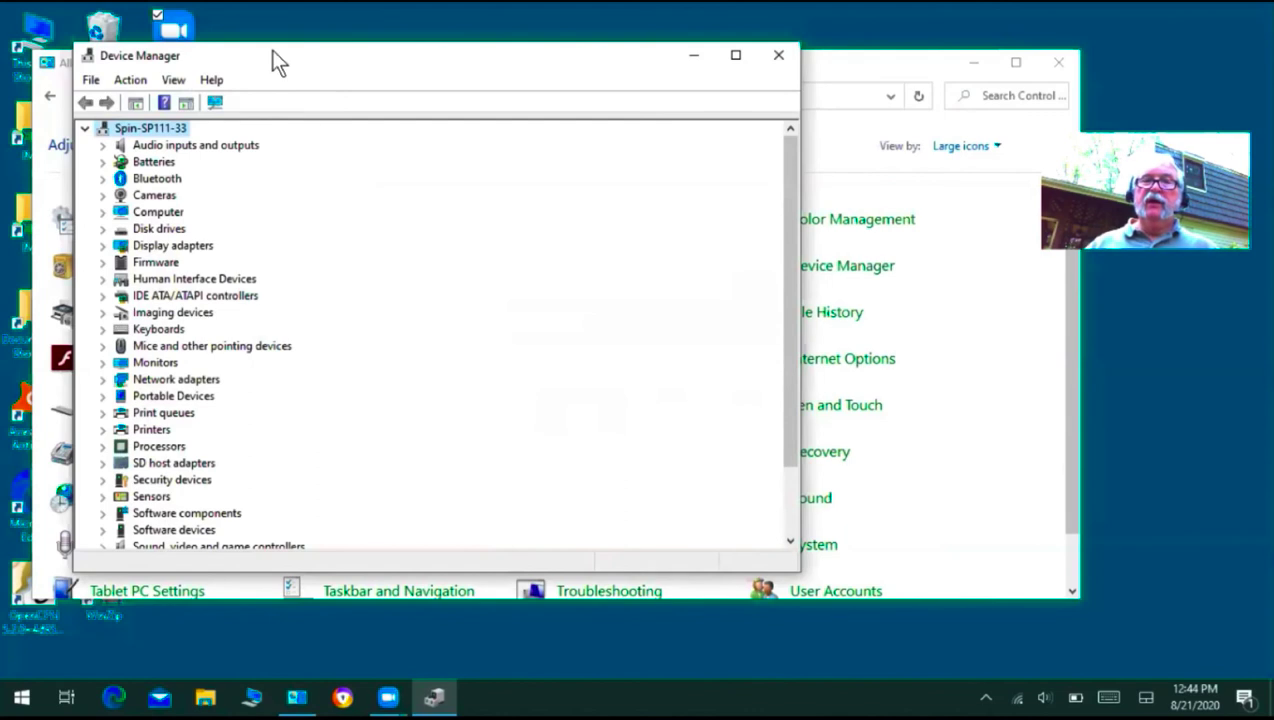
pyautogui.moveTo(271, 53); pyautogui.dragTo(294, 138)
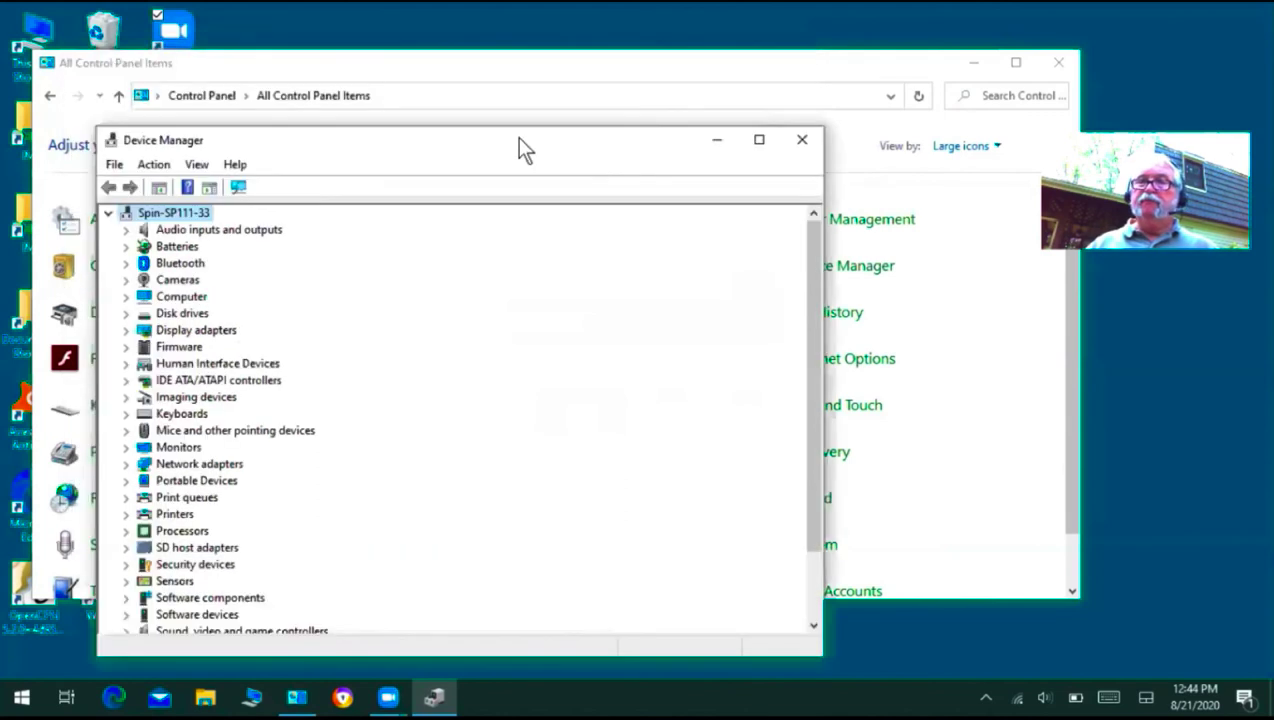
pyautogui.click(801, 135)
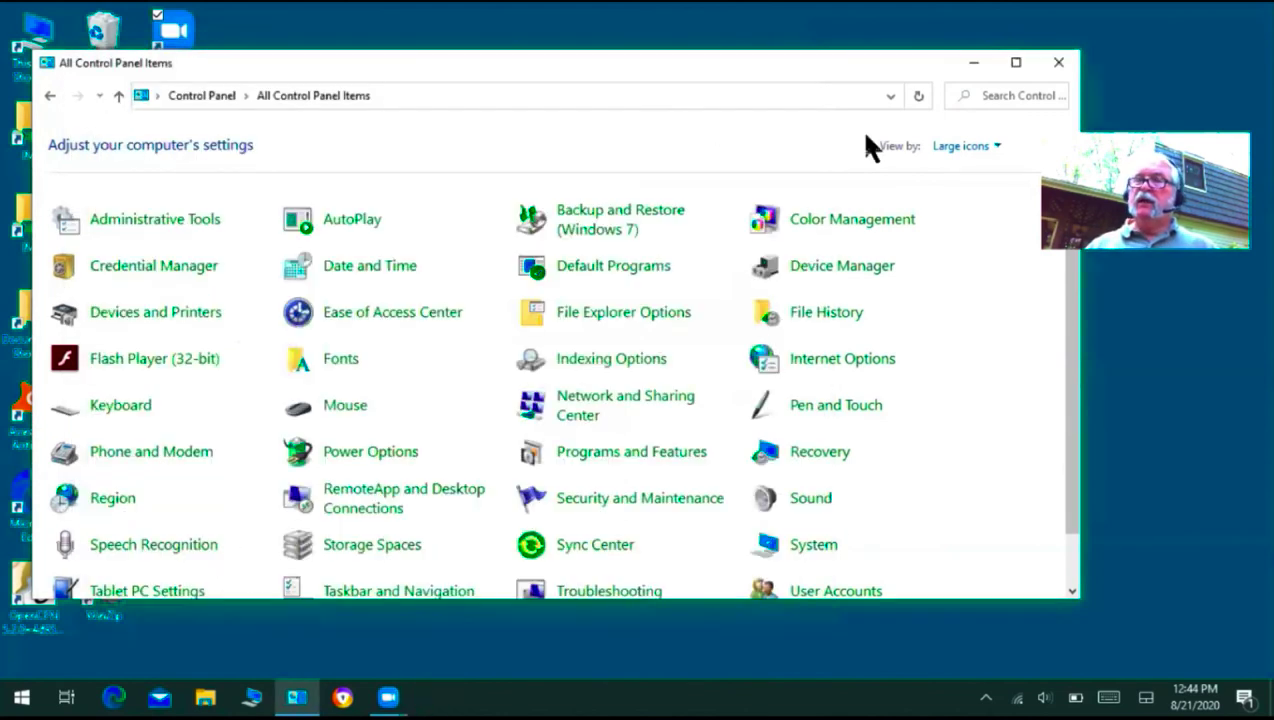
pyautogui.click(1059, 62)
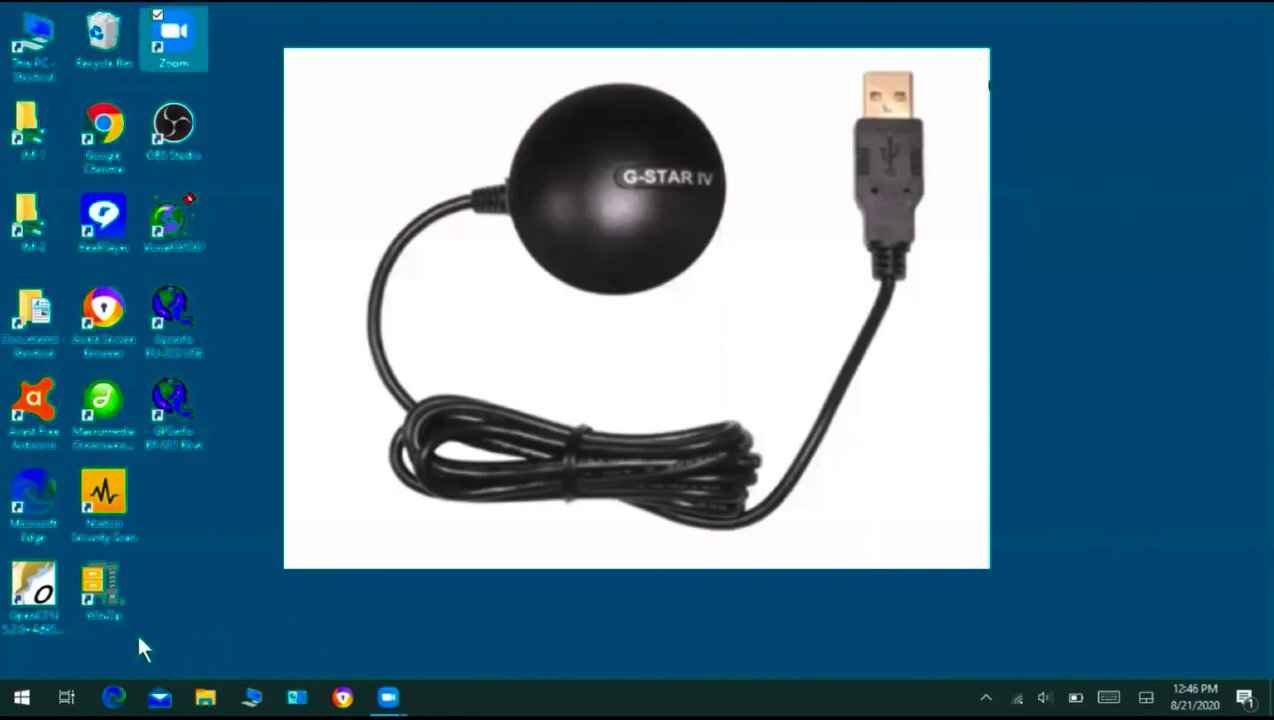
# - Bring up the Windows list of installed apps
pyautogui.click(20, 698)
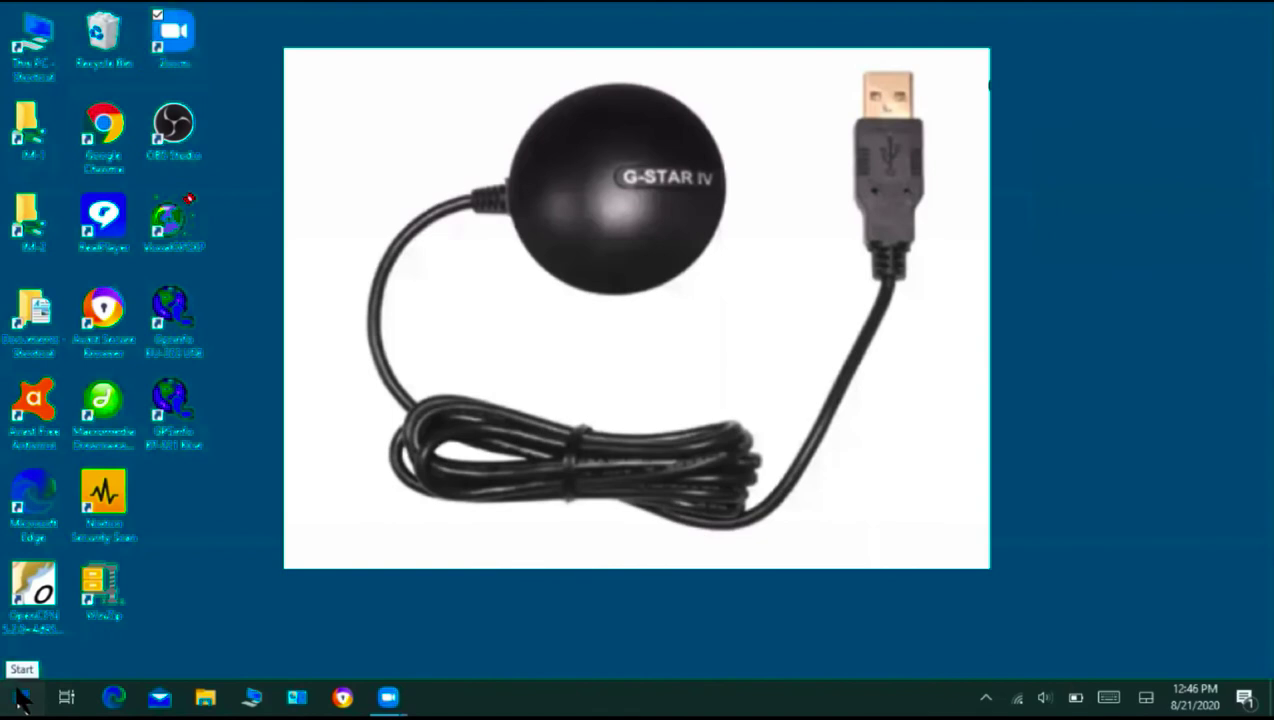
pyautogui.click(20, 698)
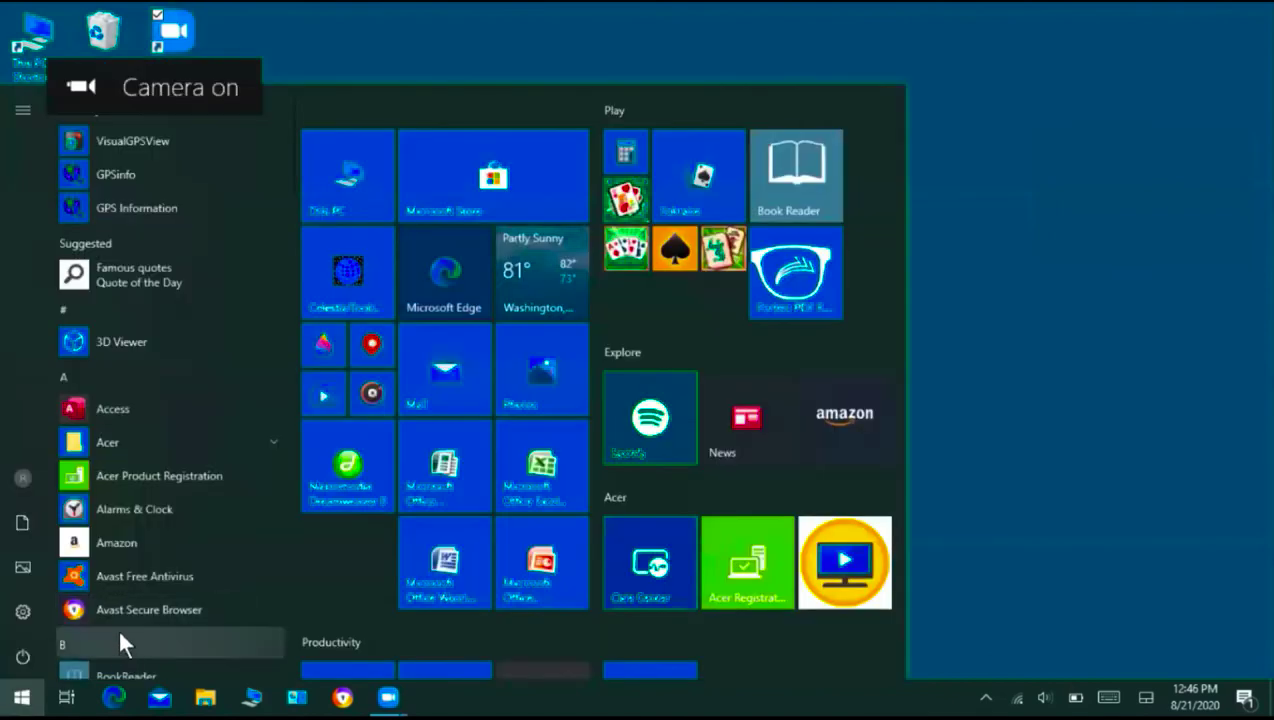
# - Open the Control Panel from the Windows System folder and bring up Device Manager
pyautogui.scroll(-20, 119, 632)
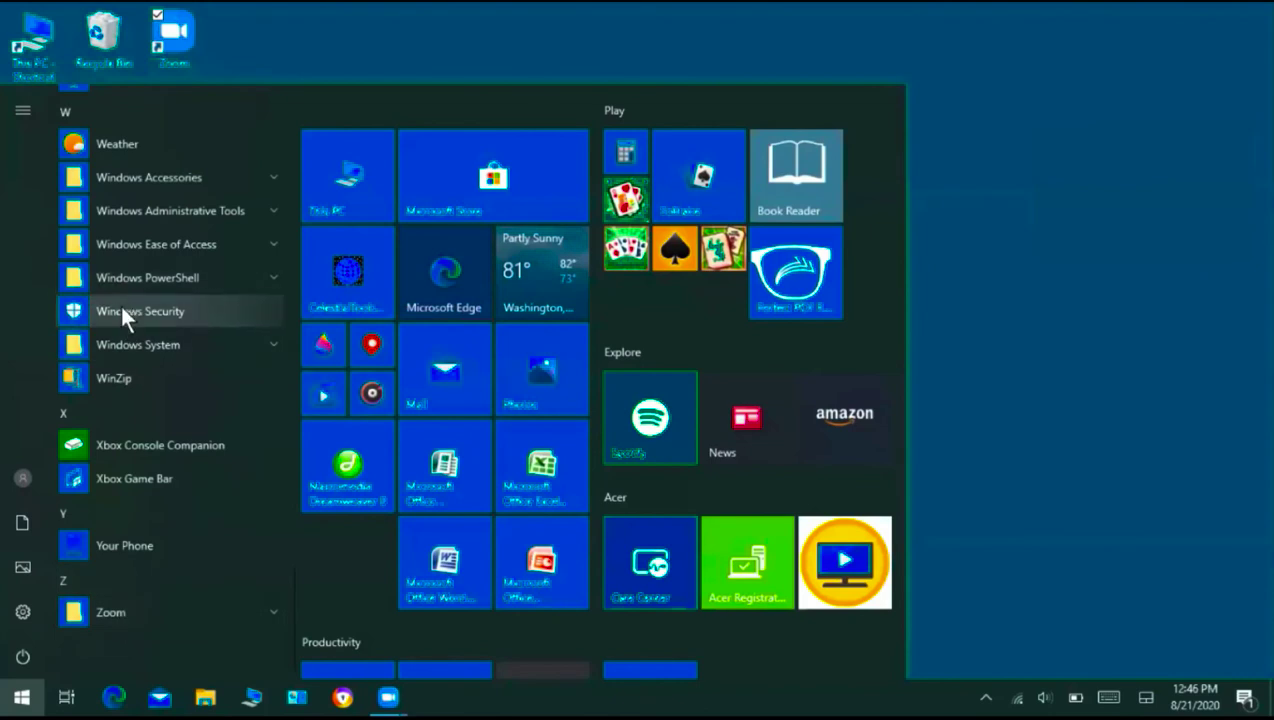
pyautogui.click(125, 344)
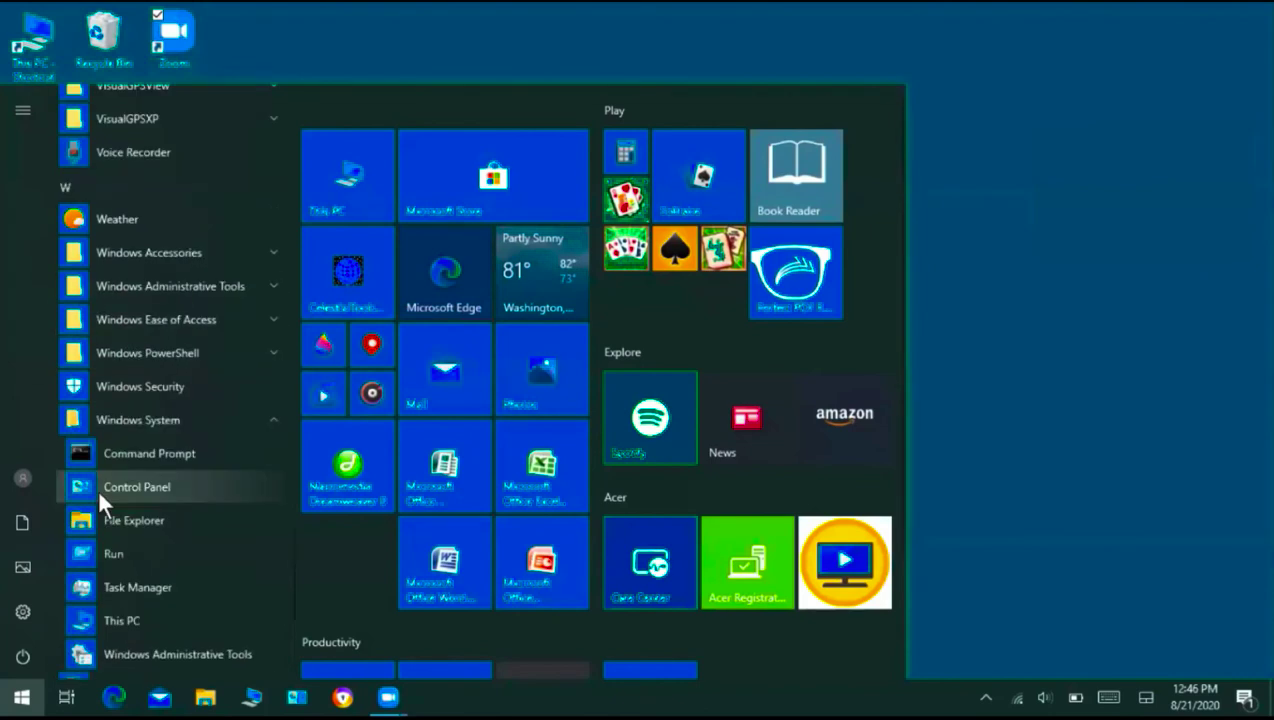
pyautogui.click(120, 487)
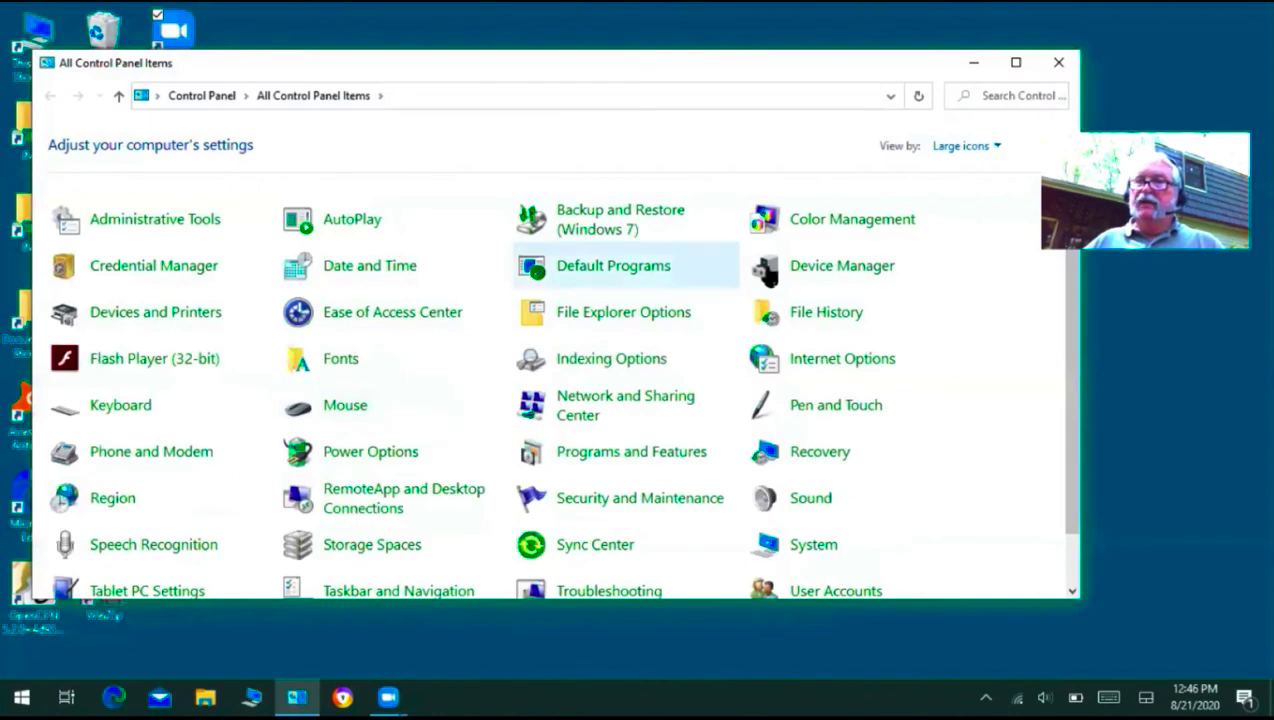
pyautogui.click(784, 260)
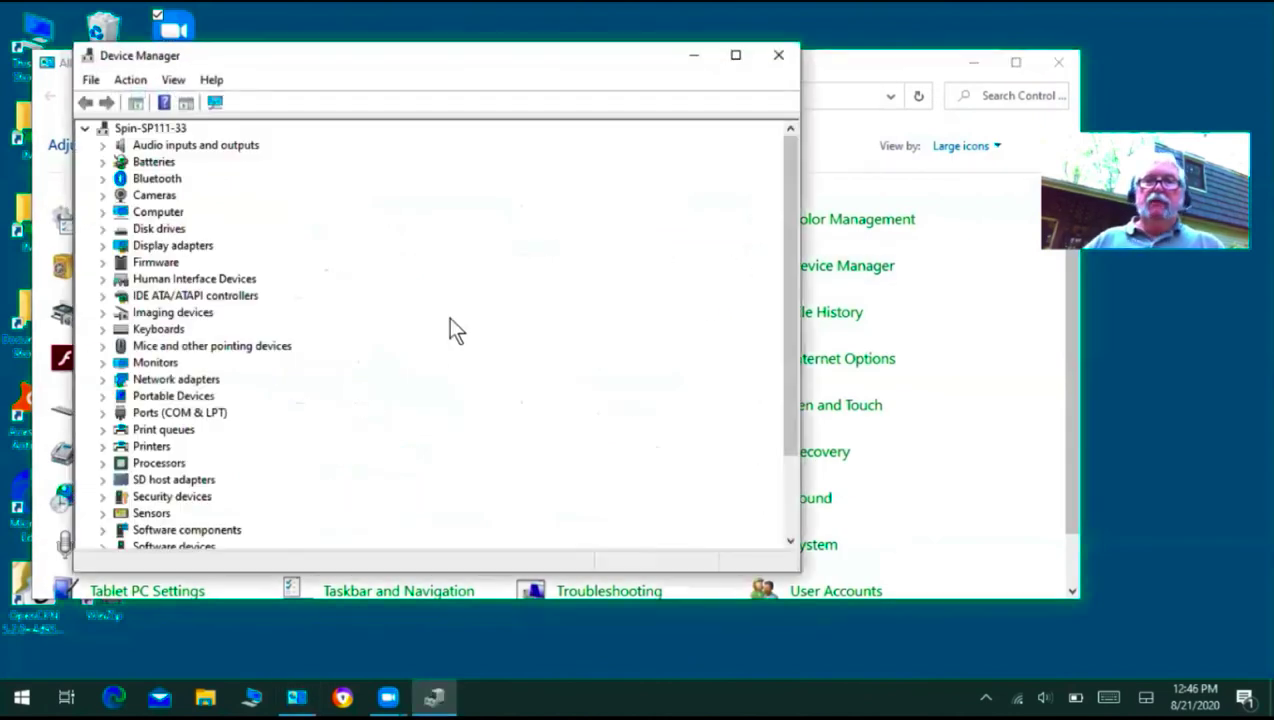
# - Check the general properties and port settings of the Prolific USB-to-Serial Comm Port under Ports (COM & LPT), and close its properties
pyautogui.click(102, 412)
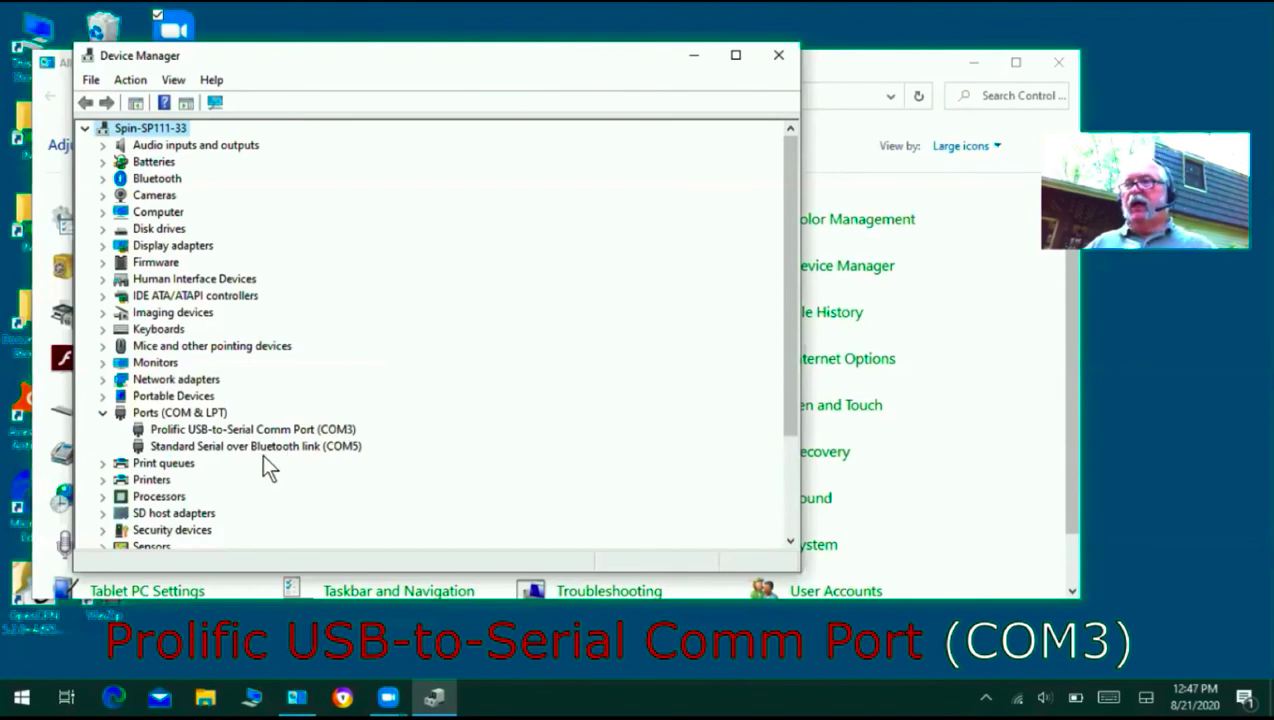
pyautogui.click(210, 432)
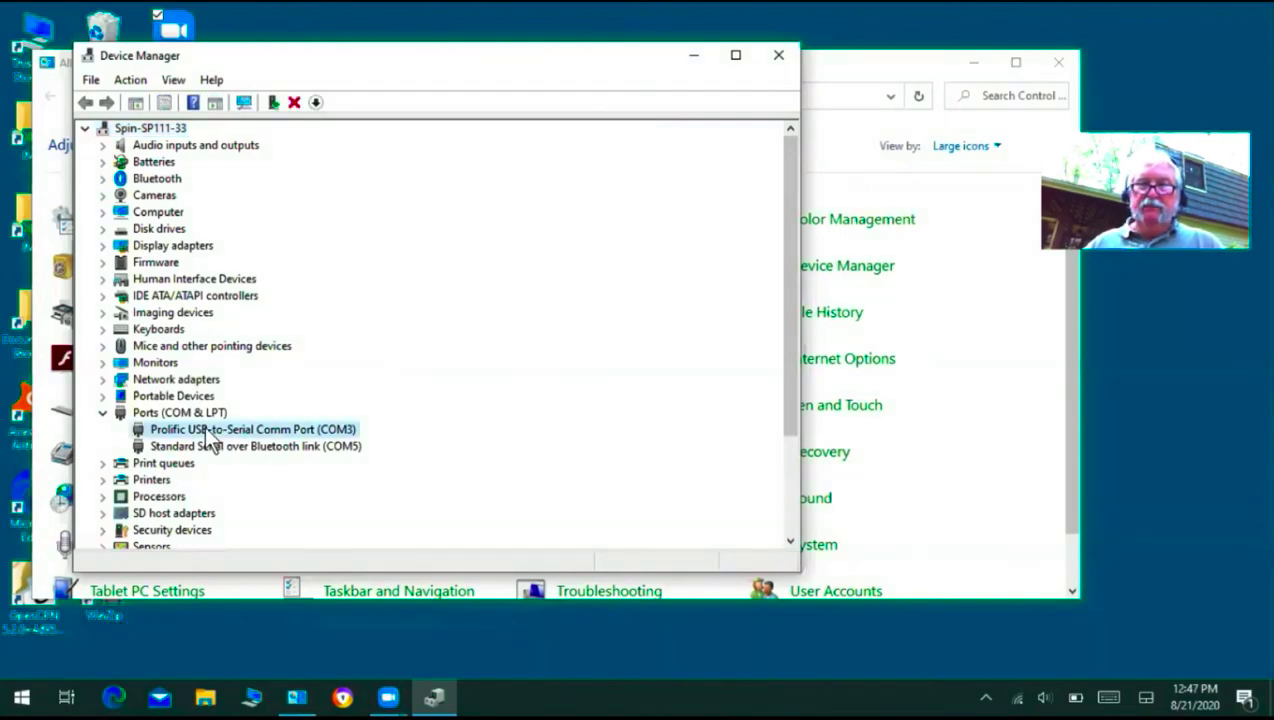
pyautogui.rightClick(207, 430)
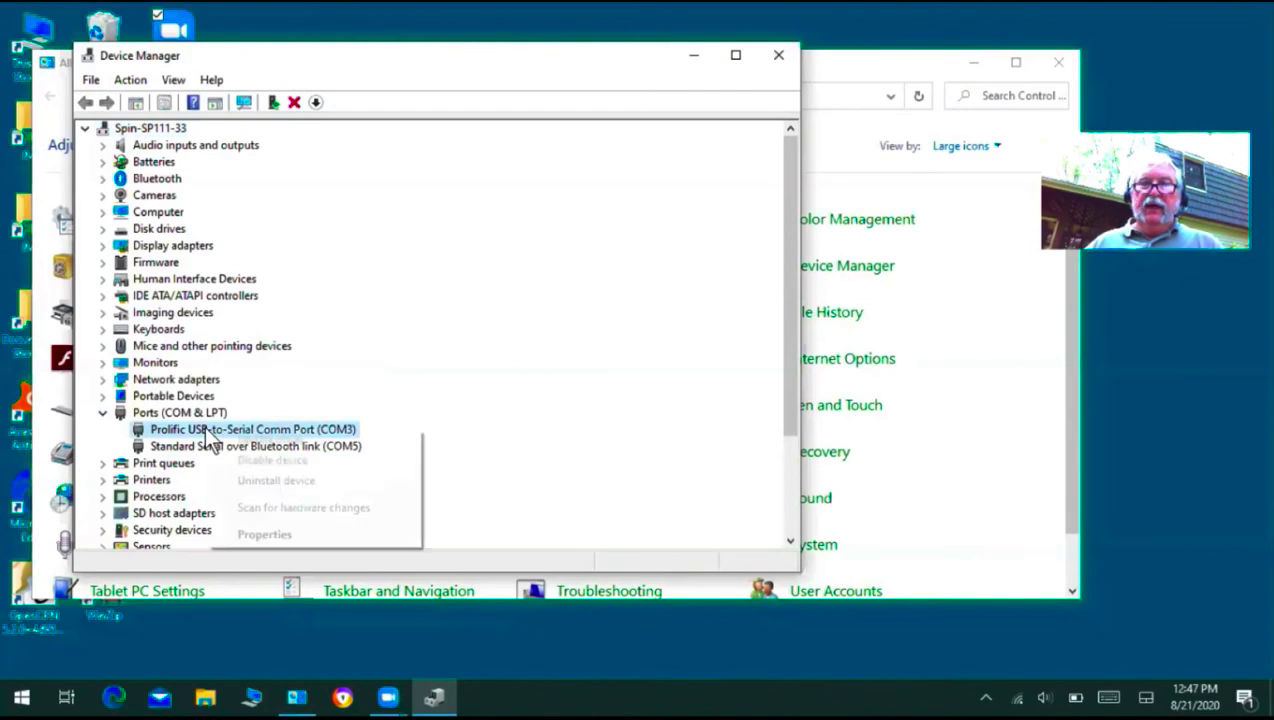
pyautogui.click(260, 534)
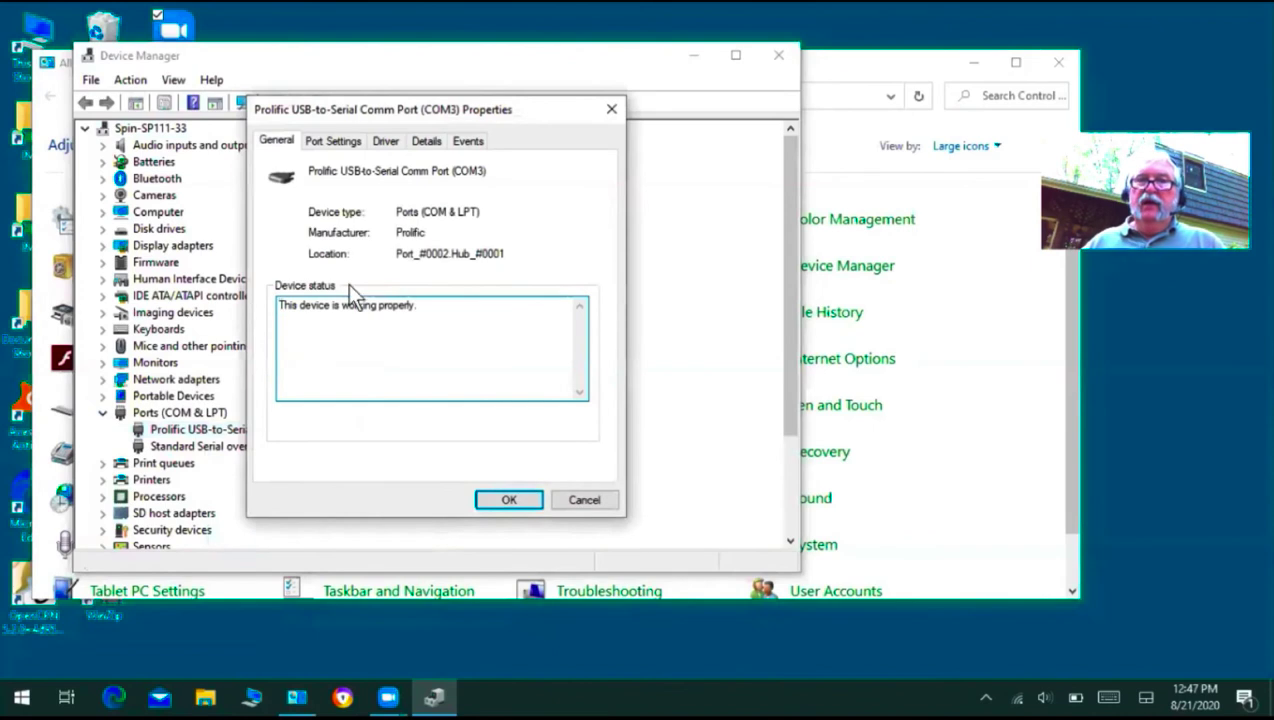
pyautogui.click(330, 140)
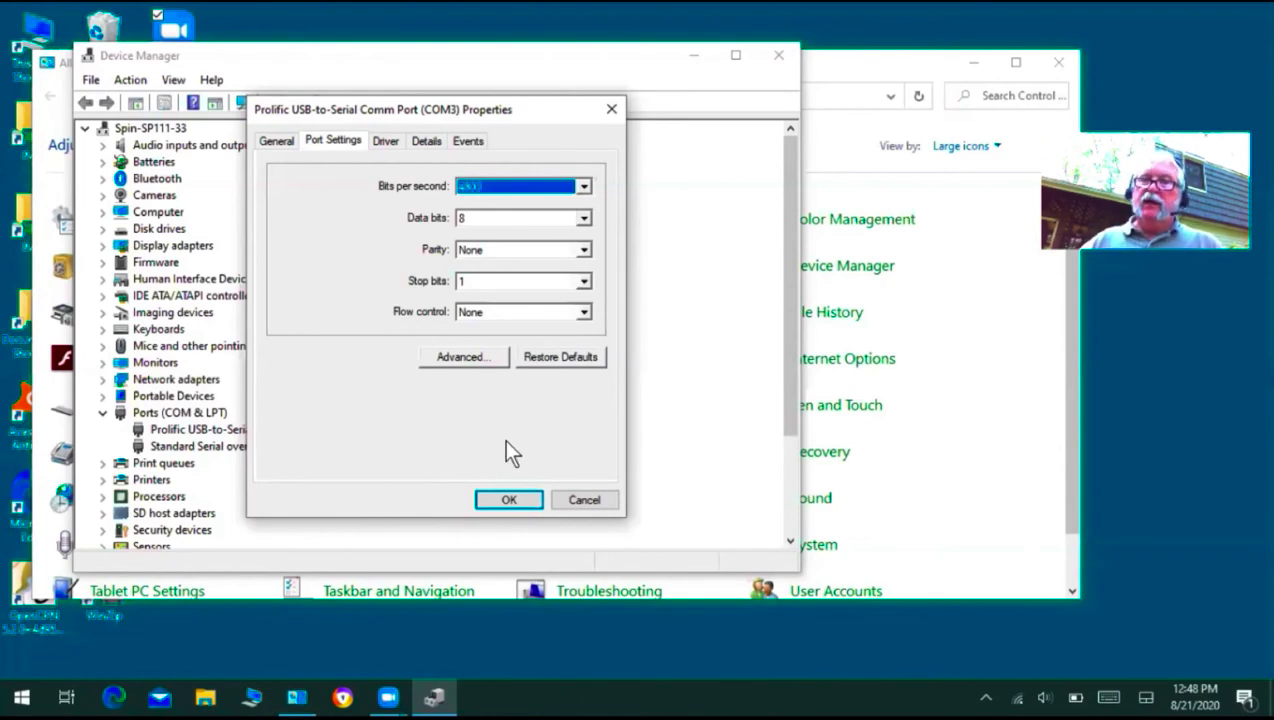
pyautogui.click(505, 499)
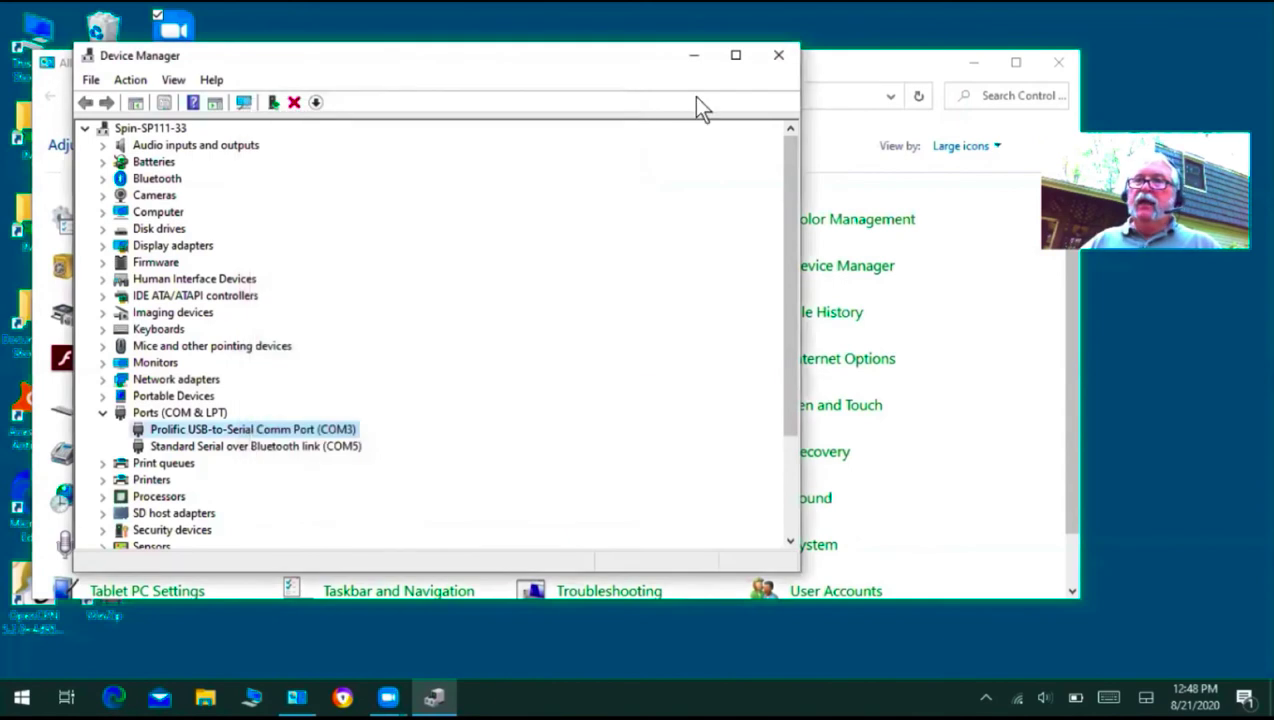
# - Close Device Manager and the Control Panel to return to the desktop
pyautogui.moveTo(249, 61); pyautogui.dragTo(252, 138)
pyautogui.click(782, 134)
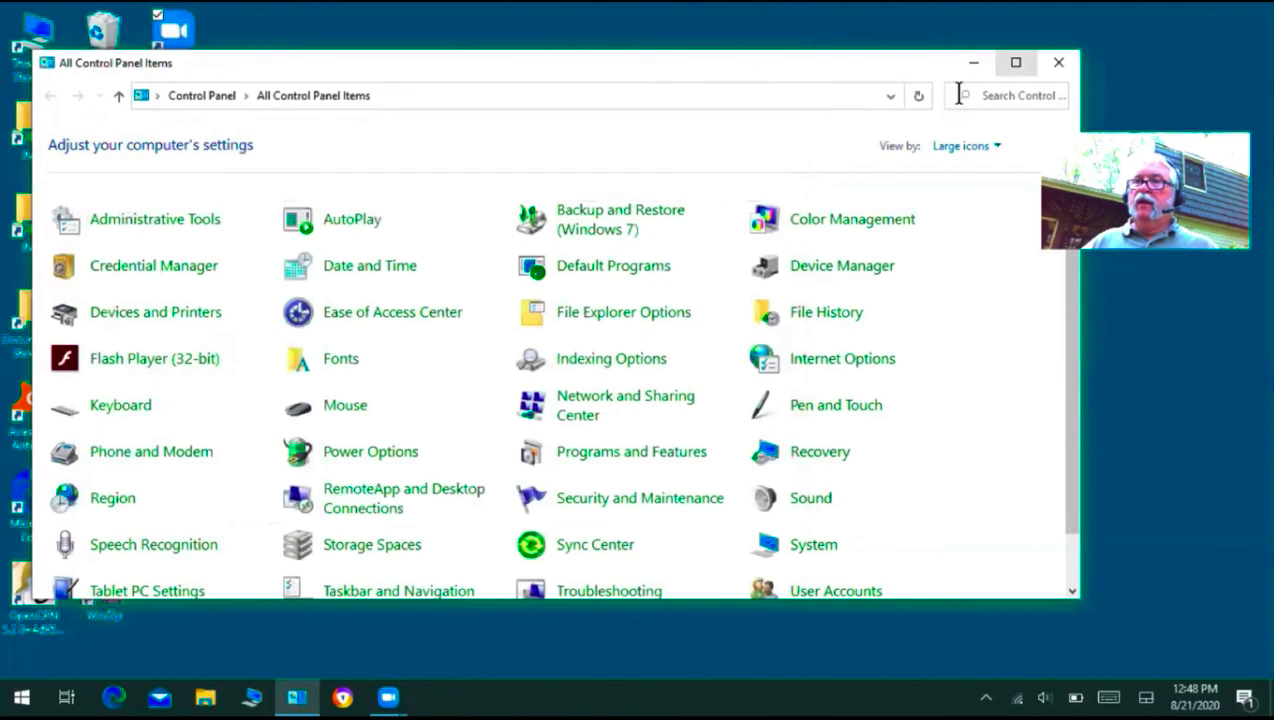
pyautogui.click(1058, 66)
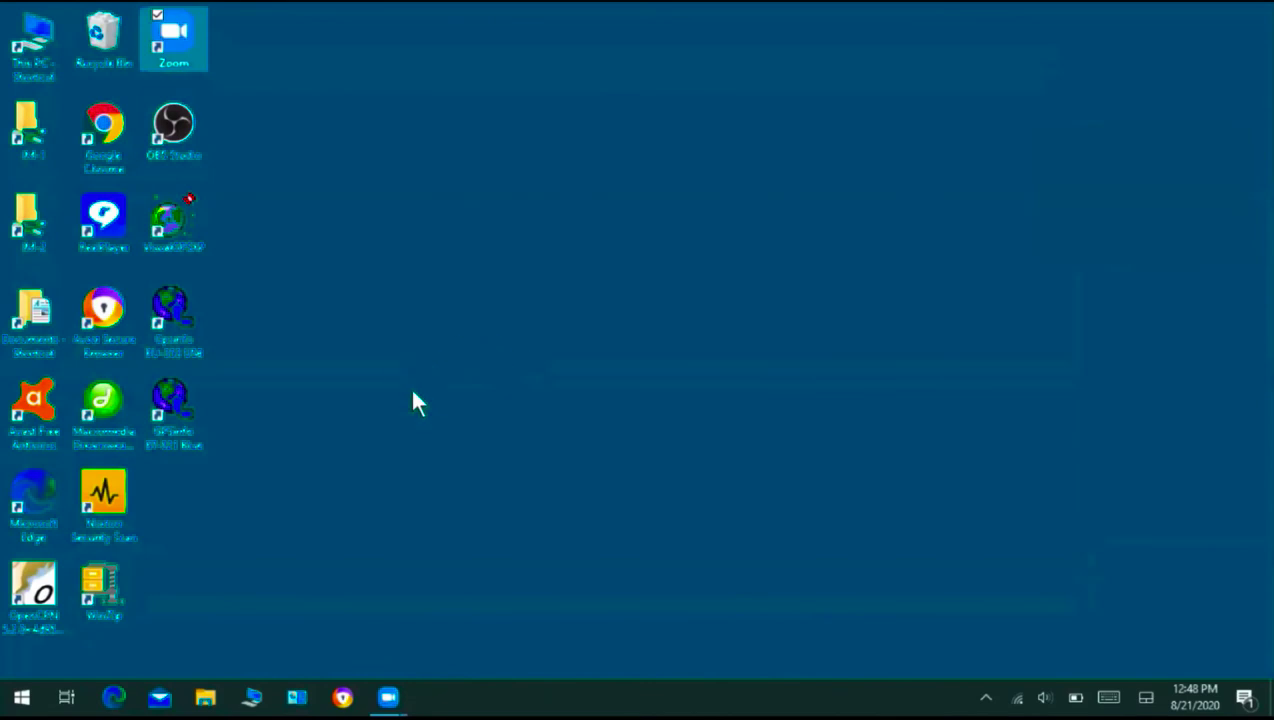
# - Launch OpenCPN and move the boat to the bay waters between Annapolis and Kent Island
pyautogui.doubleClick(33, 590)
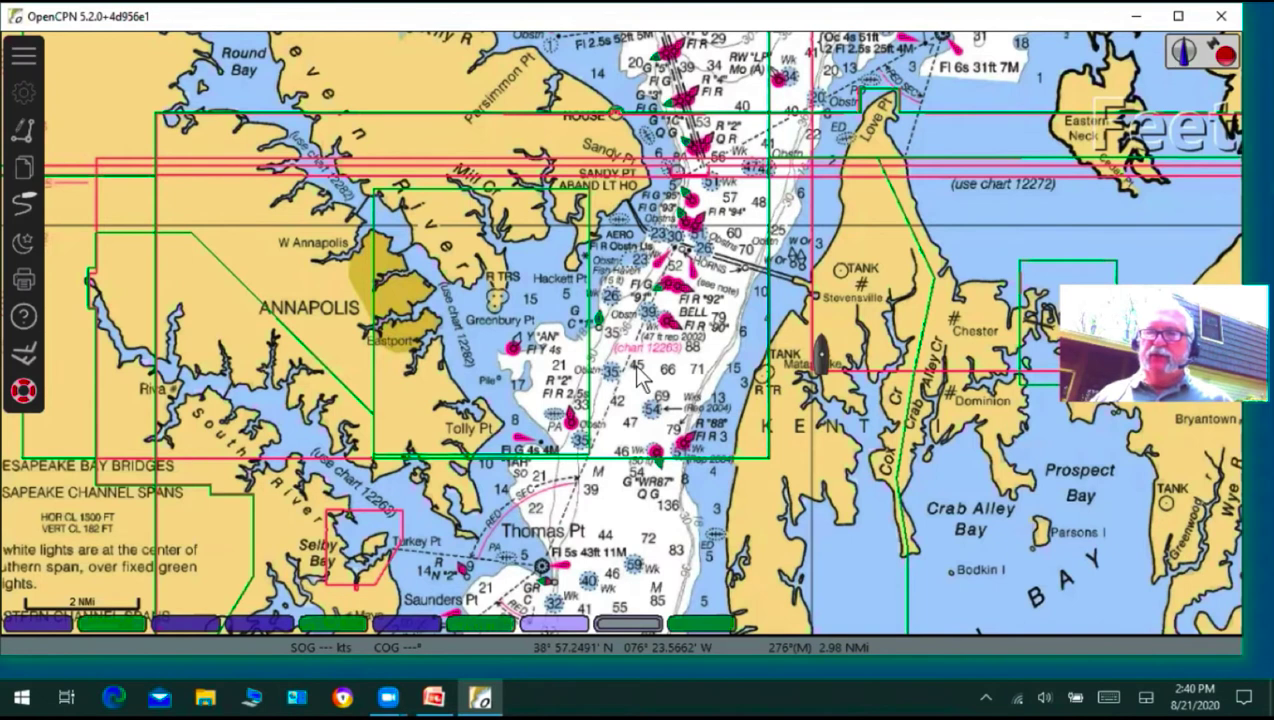
pyautogui.rightClick(631, 378)
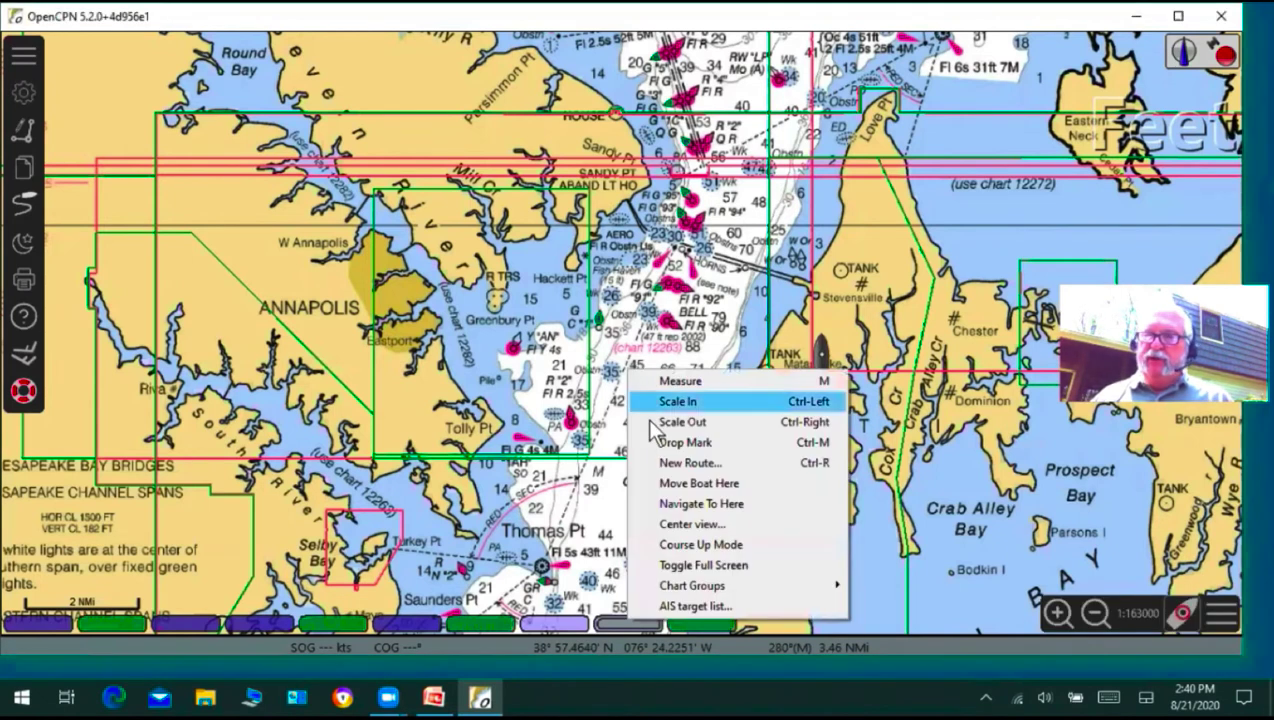
pyautogui.click(675, 486)
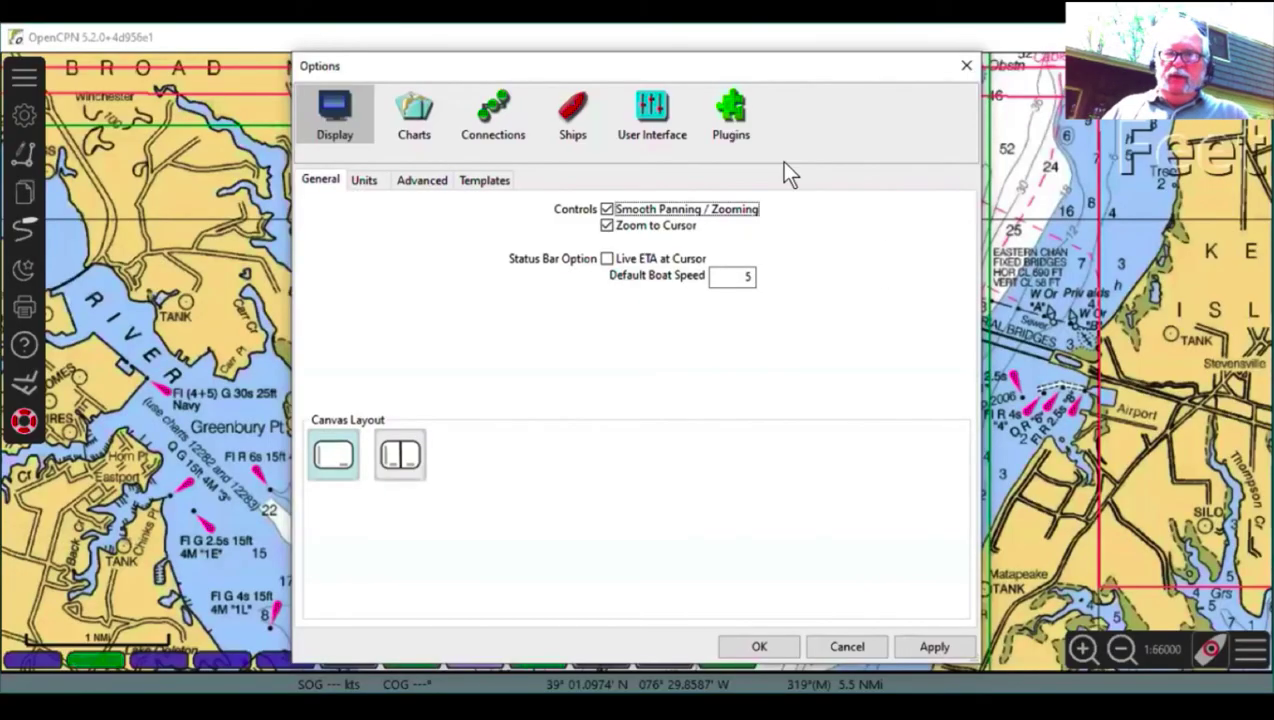
# - Add a new serial data connection in the connection options, using COM3 - Prolific USB-to-Serial Comm Port as the data port
pyautogui.click(477, 110)
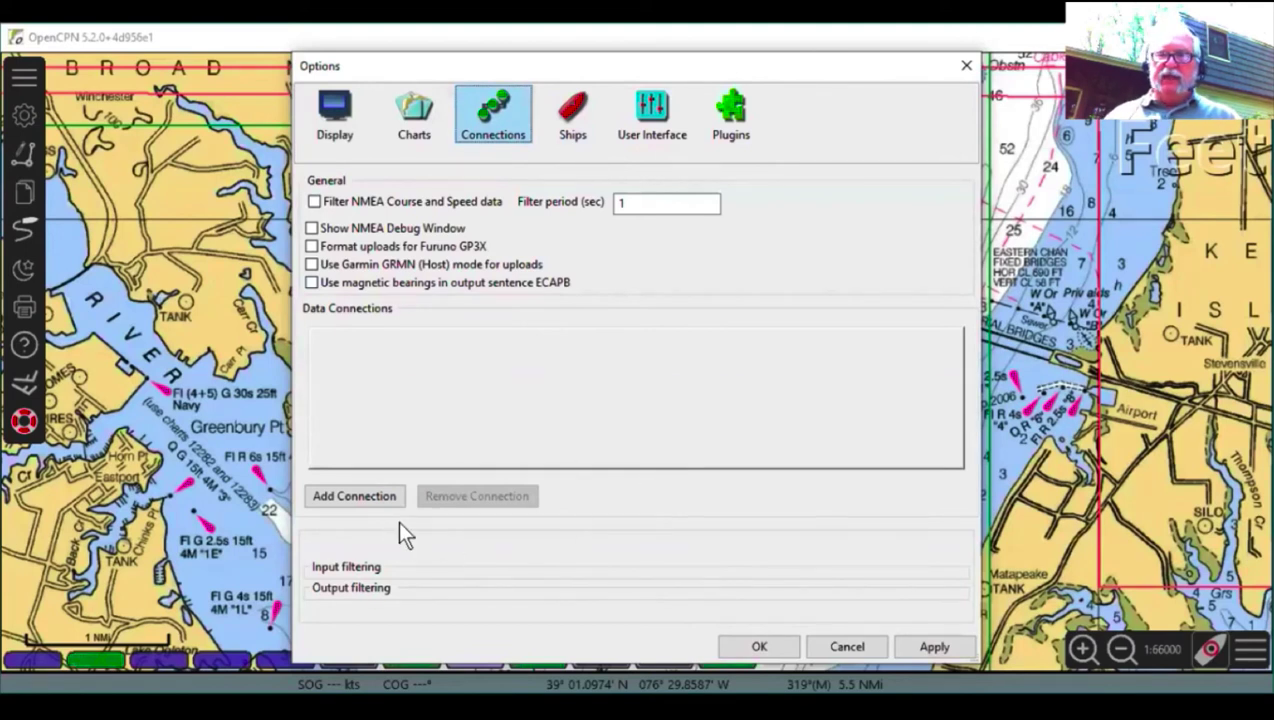
pyautogui.click(350, 492)
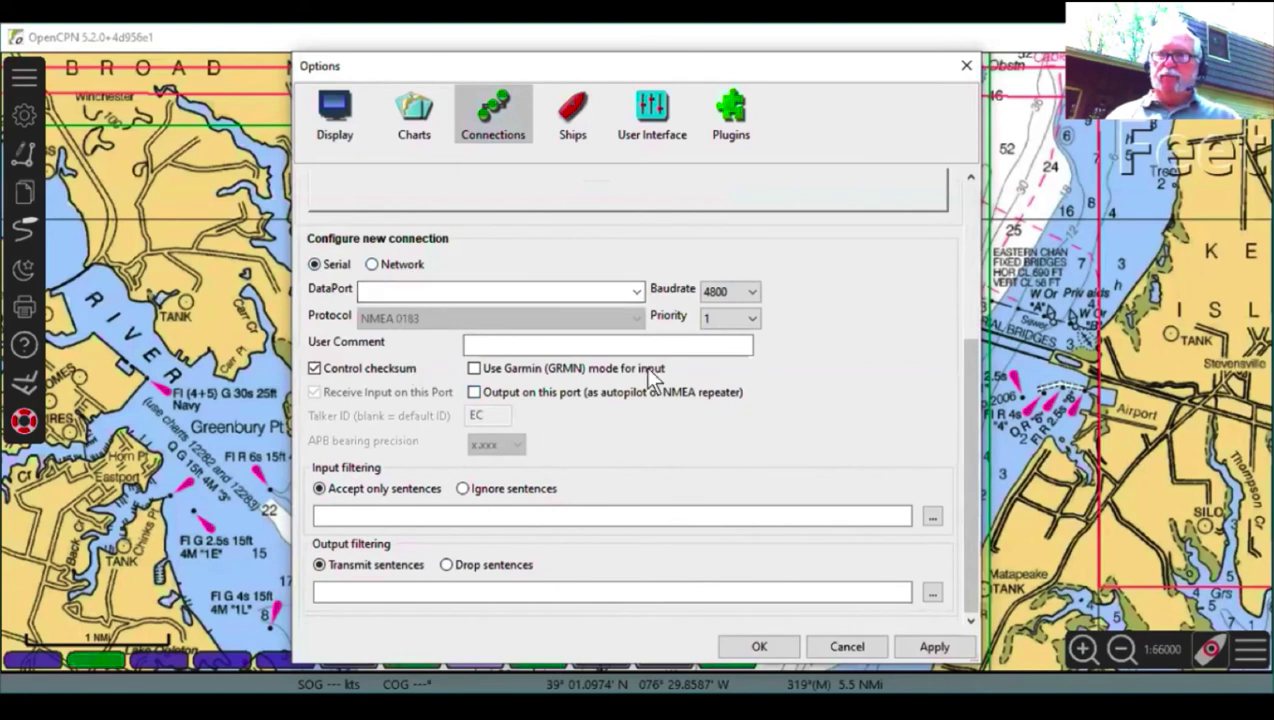
pyautogui.click(636, 291)
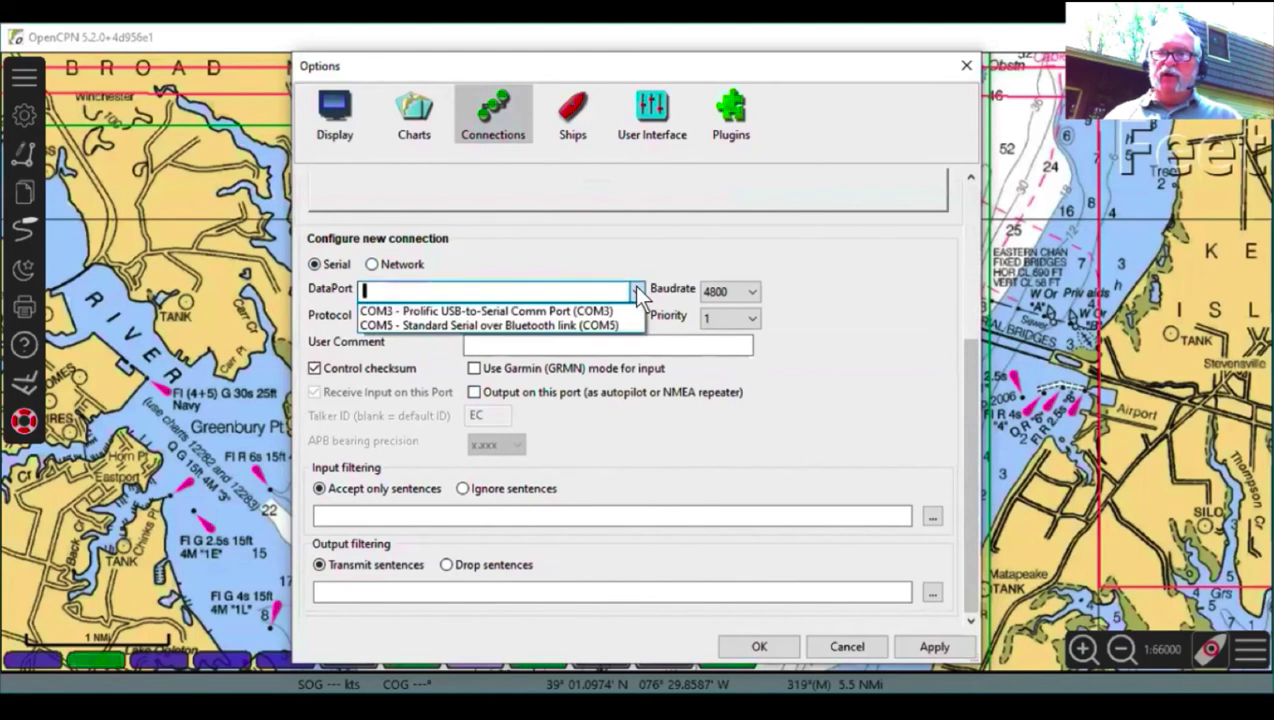
pyautogui.click(495, 312)
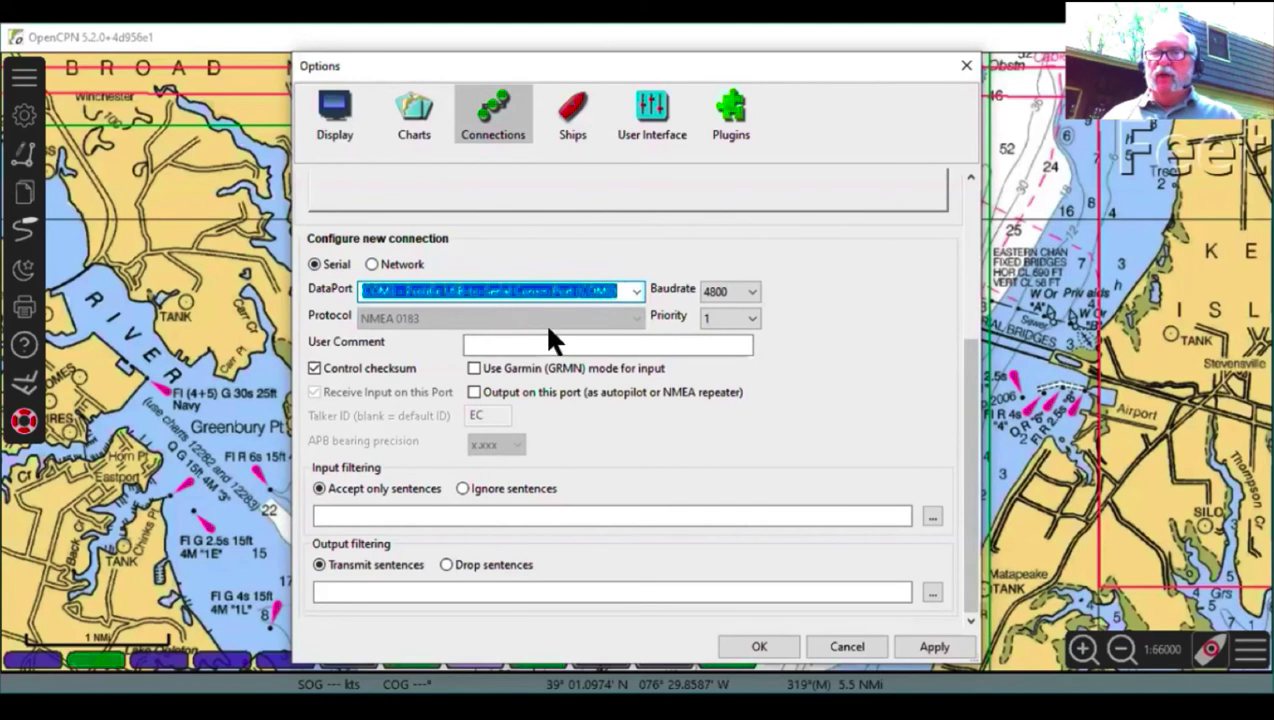
# - Set the new connection's baud rate to 4800, apply the connection and close the options
pyautogui.click(748, 290)
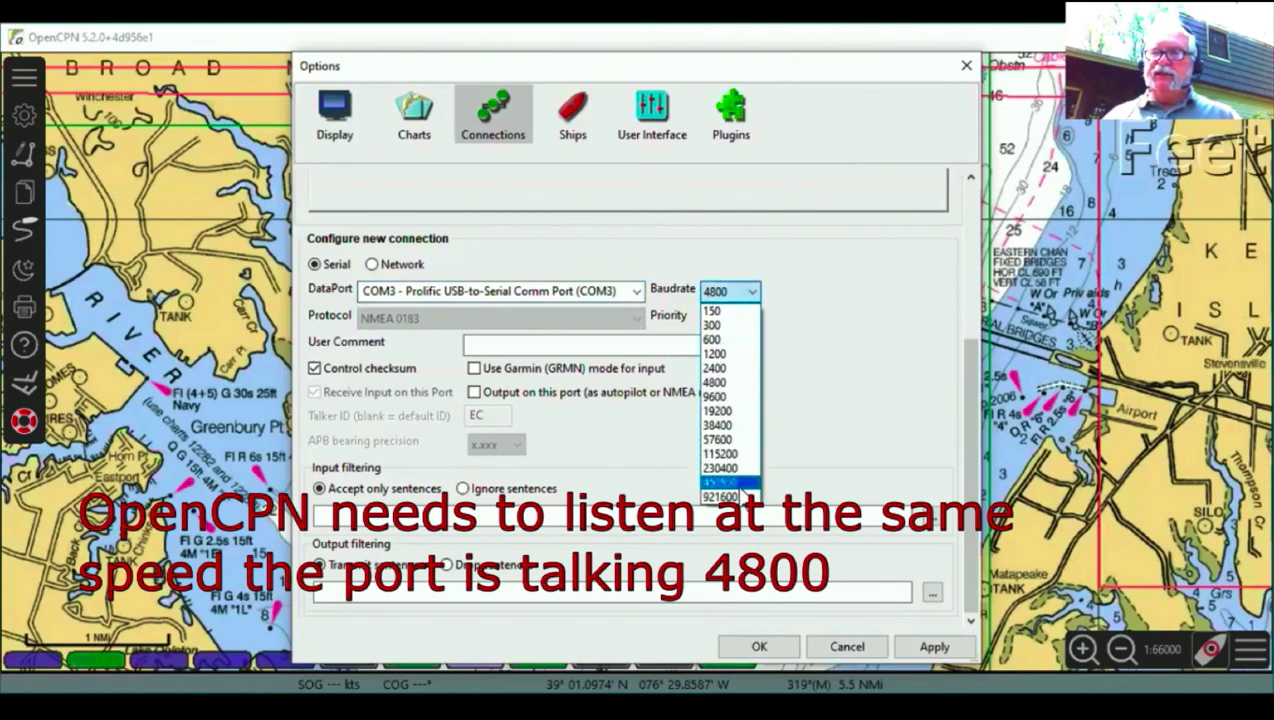
pyautogui.click(708, 382)
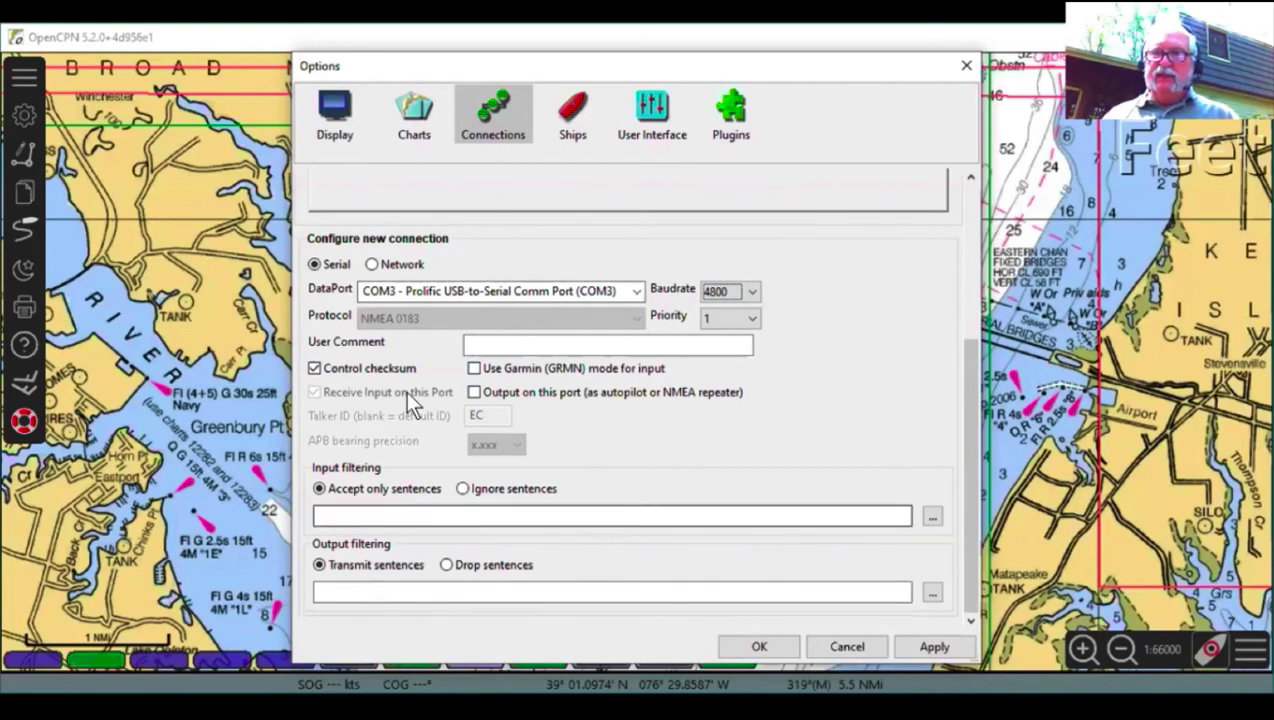
pyautogui.click(934, 648)
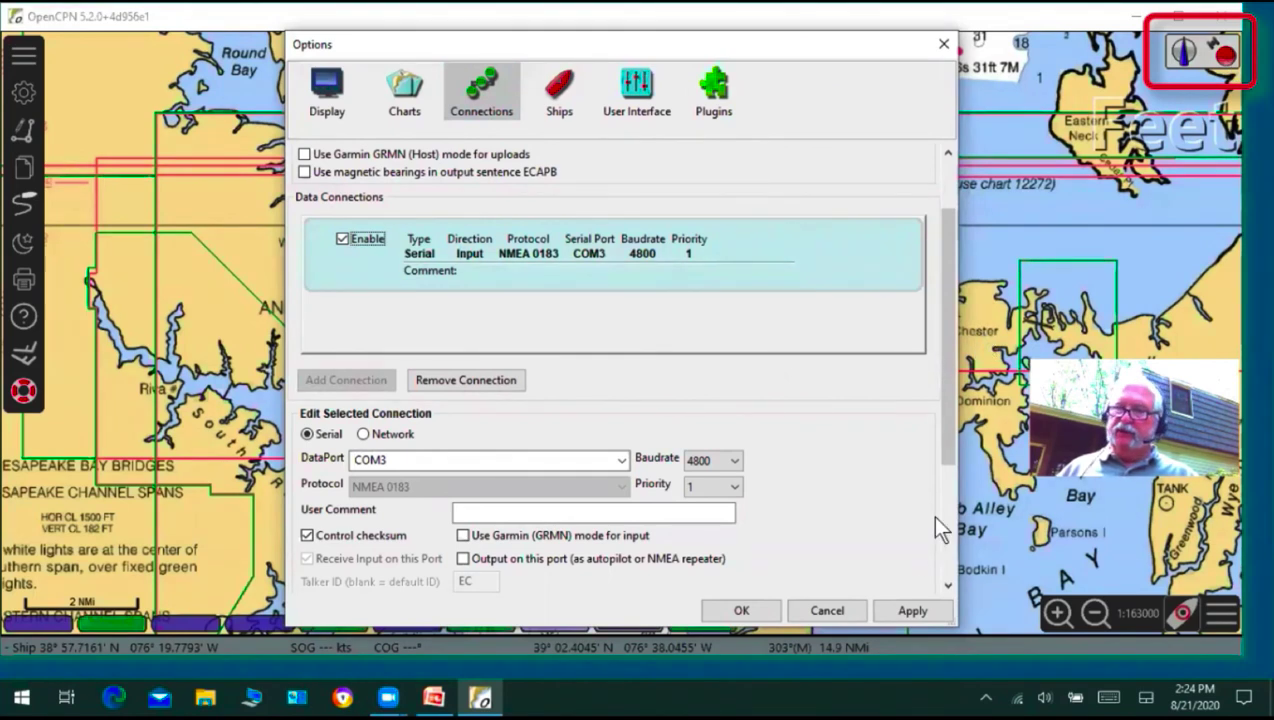
pyautogui.click(912, 611)
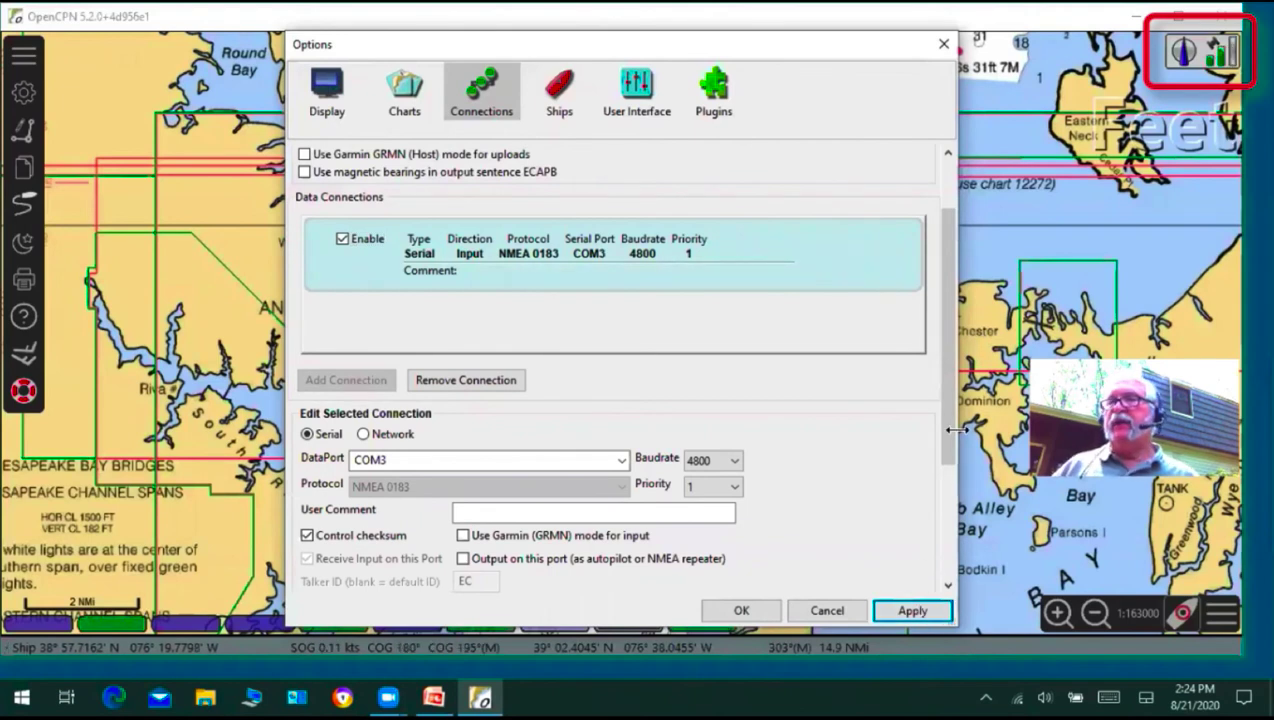
pyautogui.click(942, 44)
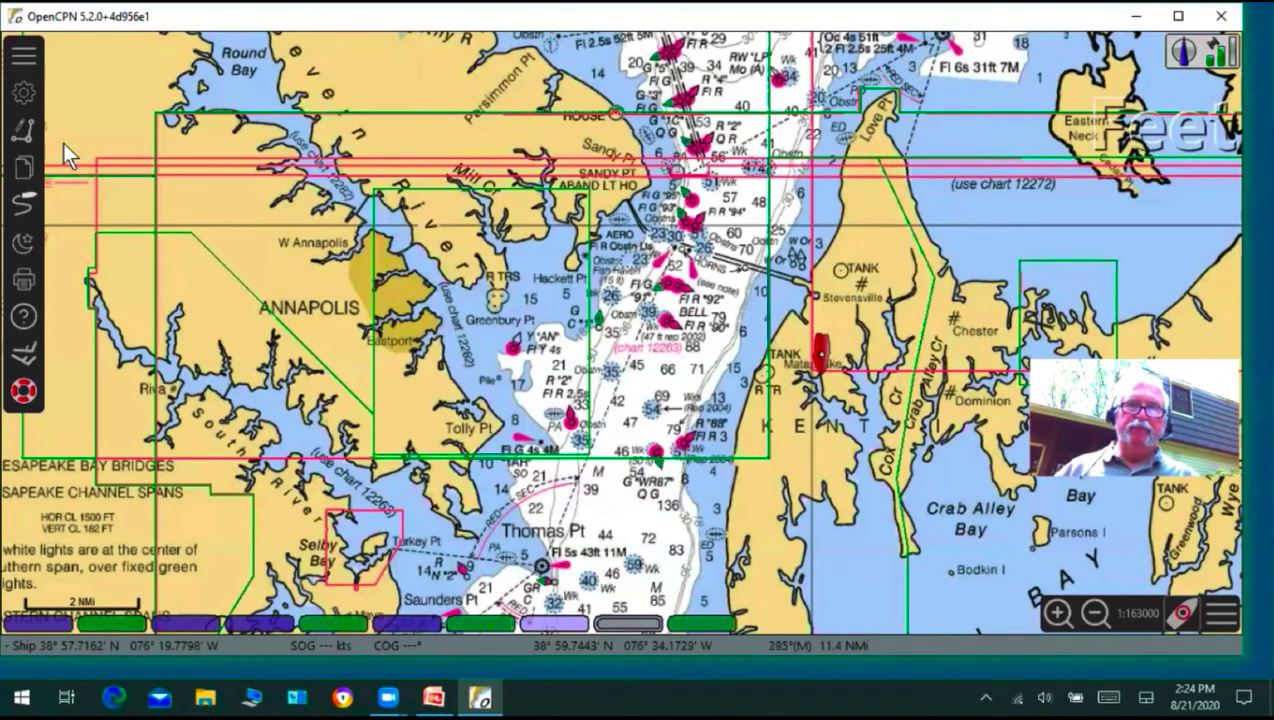
# - Show the NMEA debug window beside the connection options to examine the incoming COM3 sentences, and close both windows
pyautogui.click(22, 90)
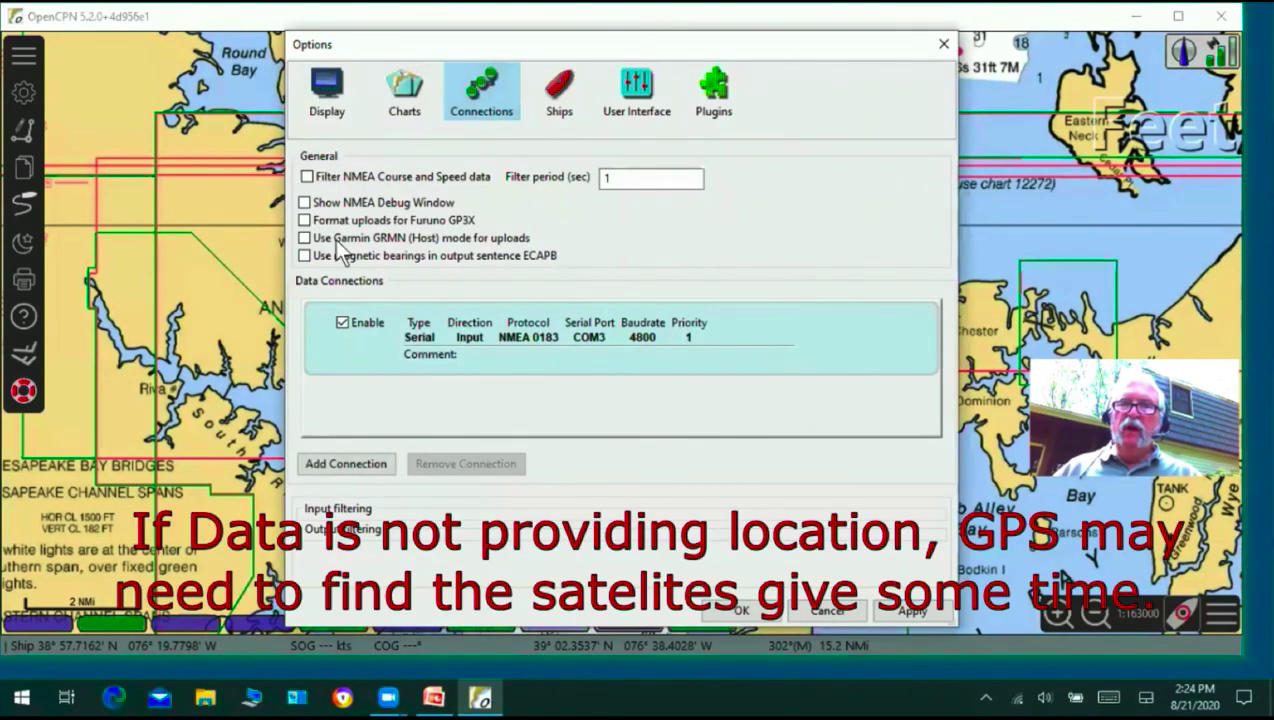
pyautogui.click(305, 203)
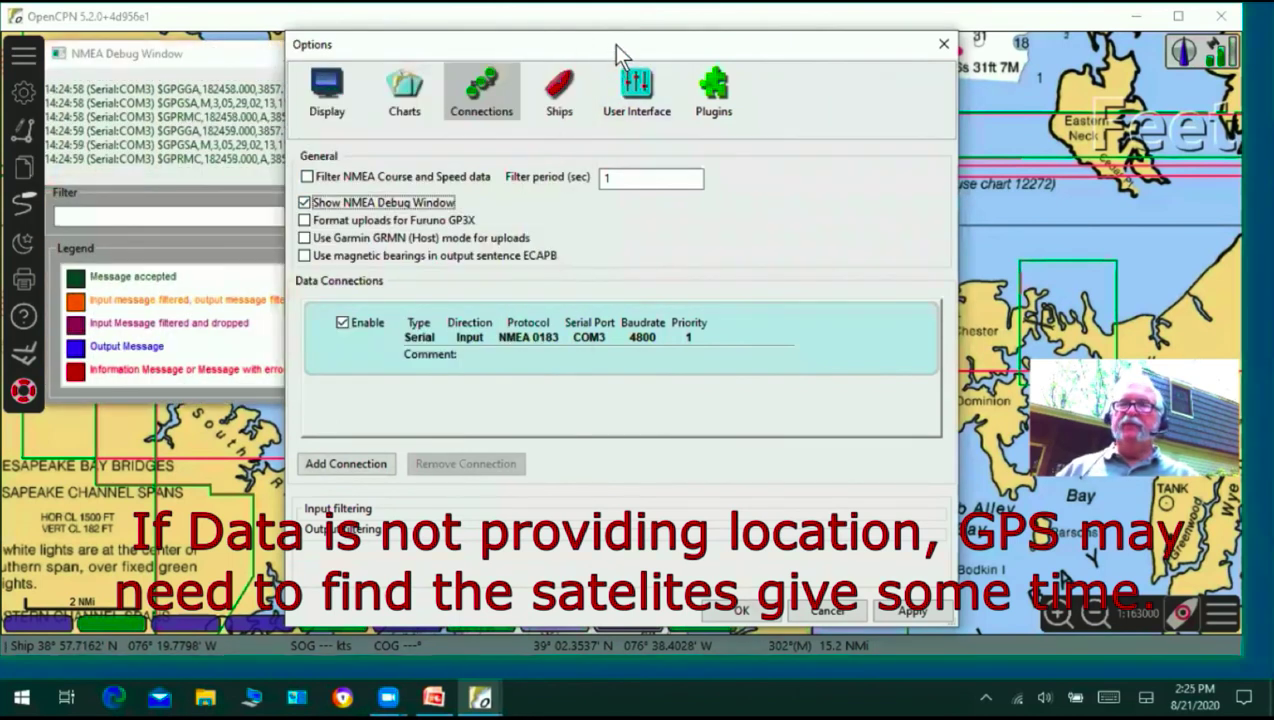
pyautogui.moveTo(613, 45); pyautogui.dragTo(957, 47)
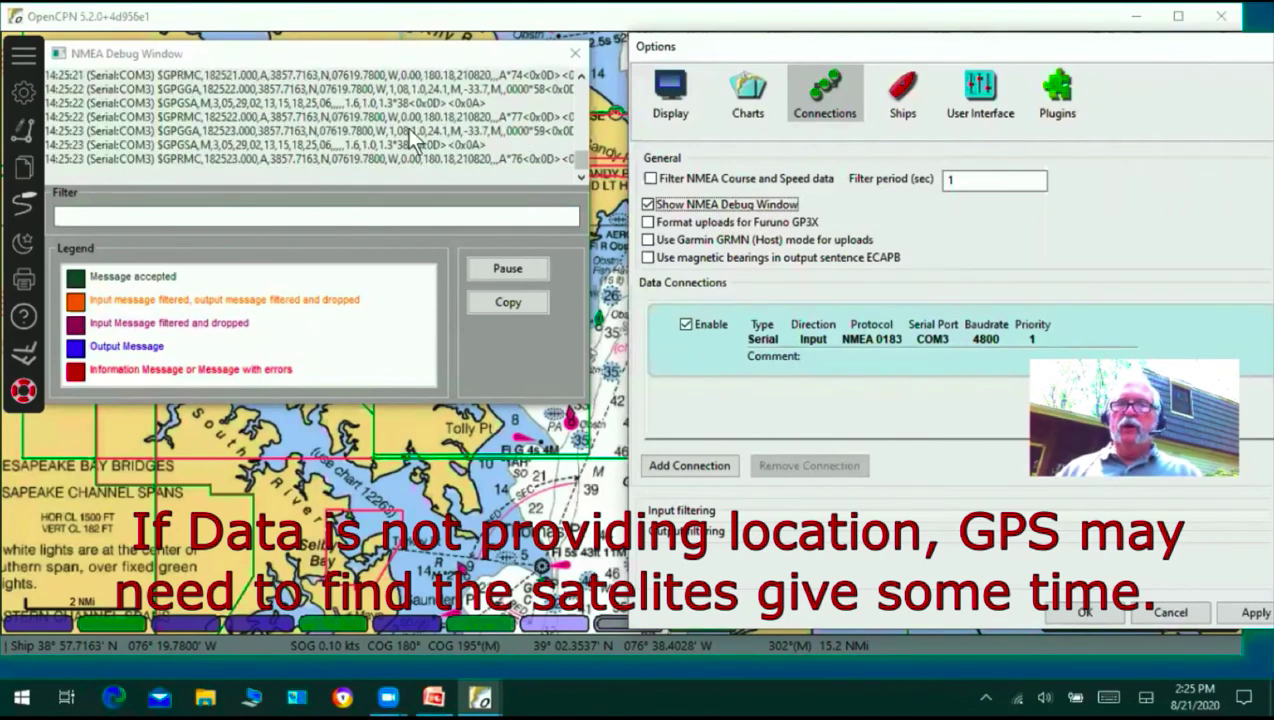
pyautogui.click(575, 52)
pyautogui.moveTo(947, 50); pyautogui.dragTo(613, 54)
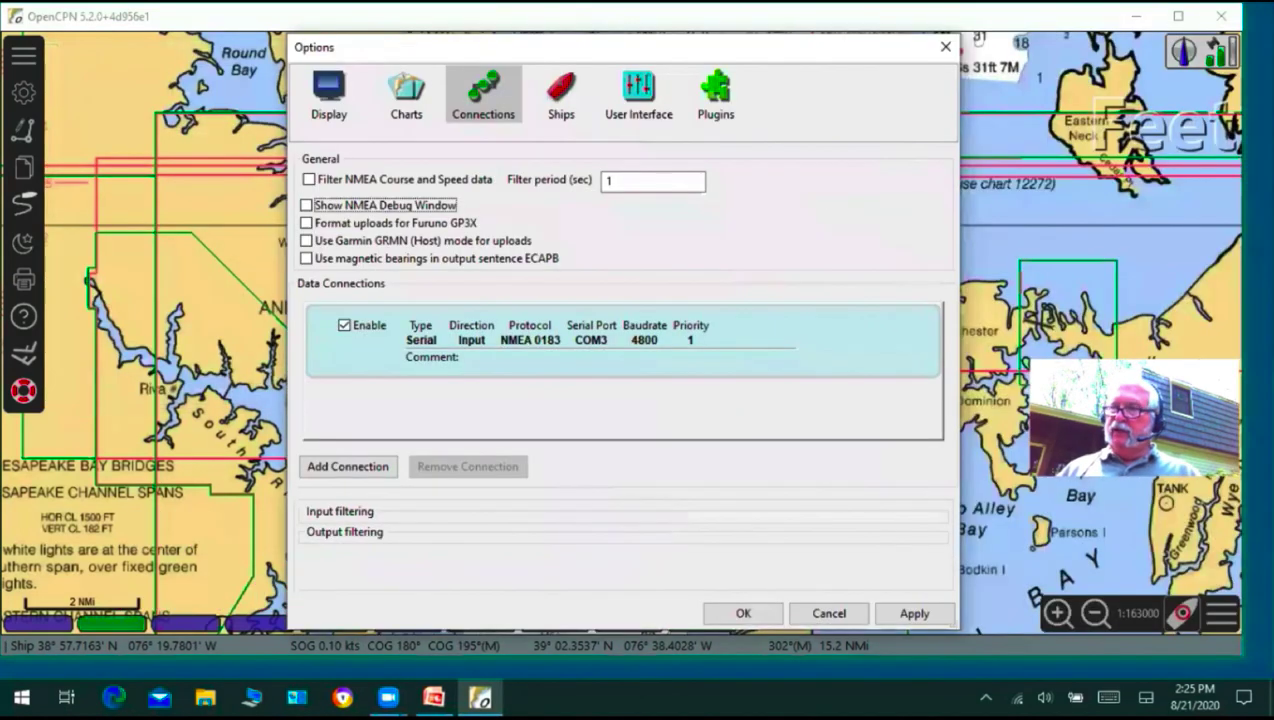
pyautogui.click(945, 47)
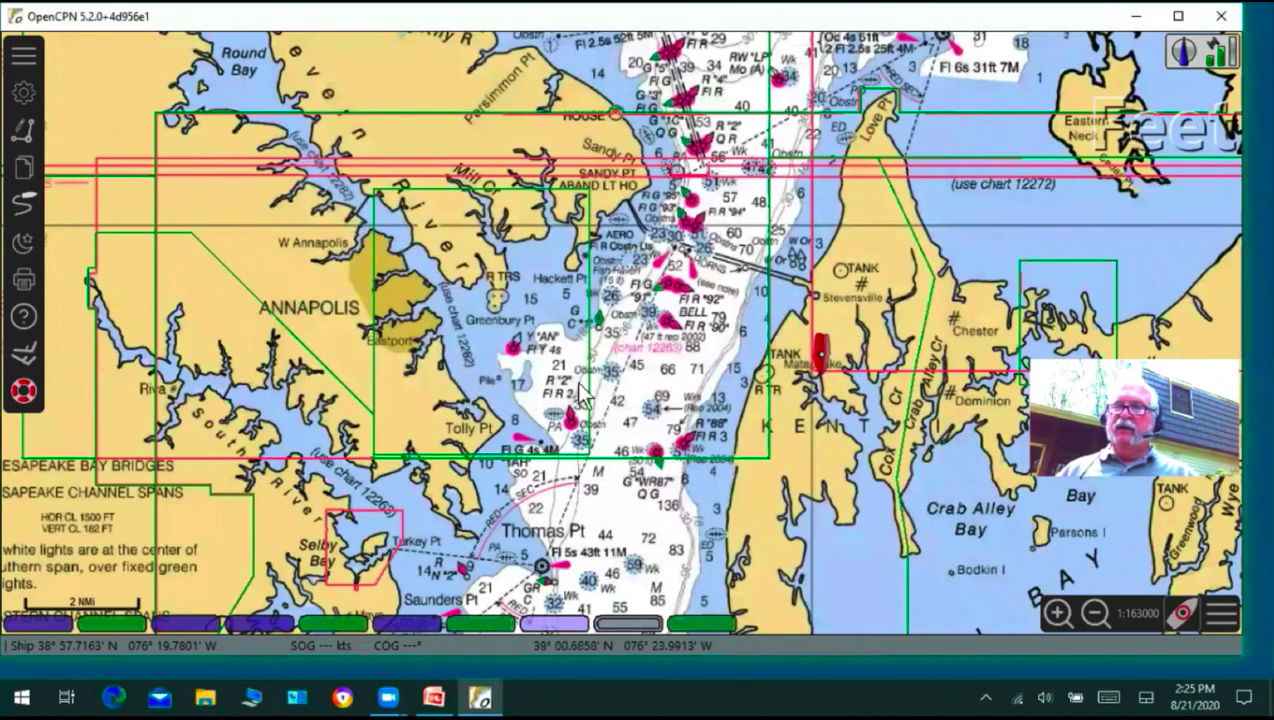
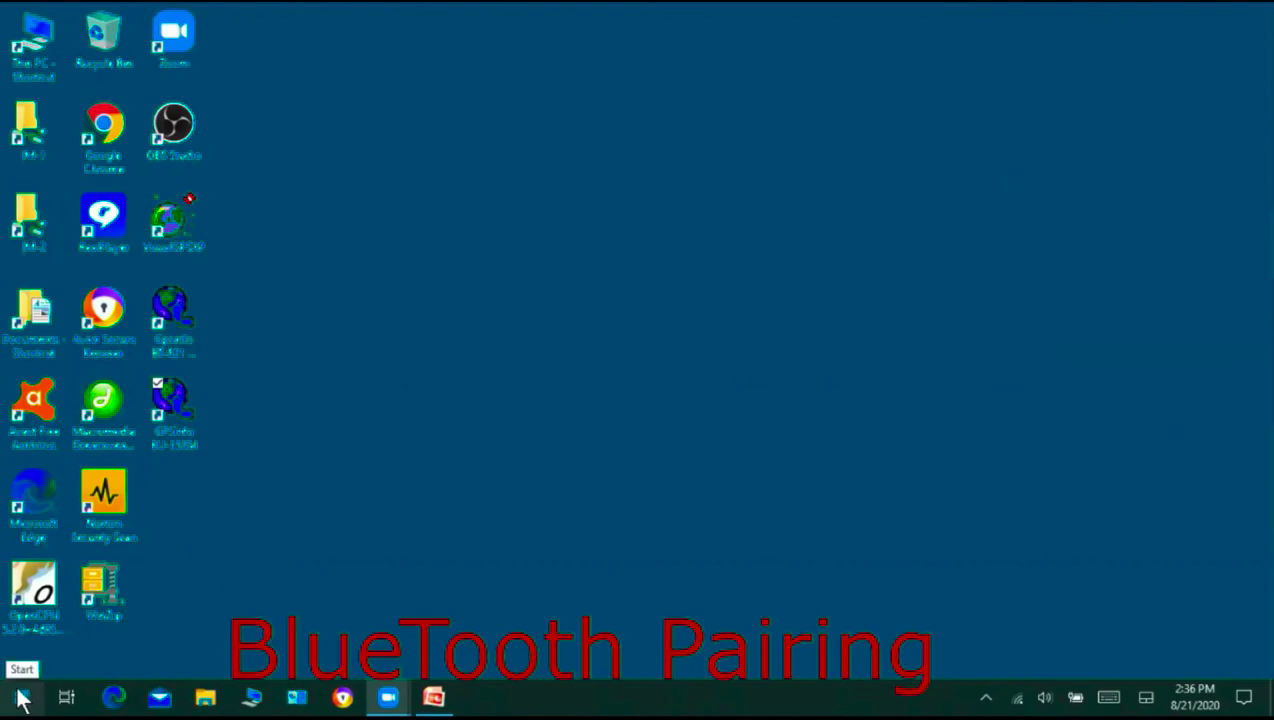
# - Open the Bluetooth & other devices page in Windows Settings and start adding a new device of the Bluetooth kind
pyautogui.click(22, 698)
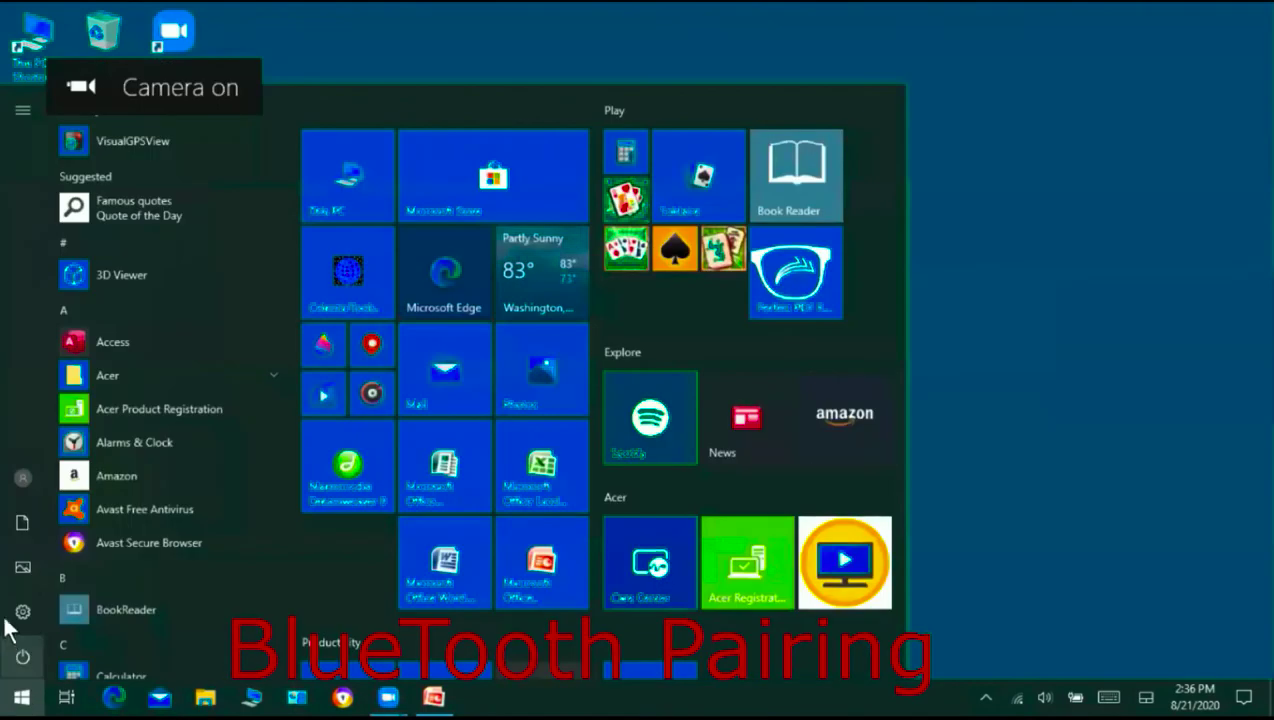
pyautogui.moveTo(22, 606)
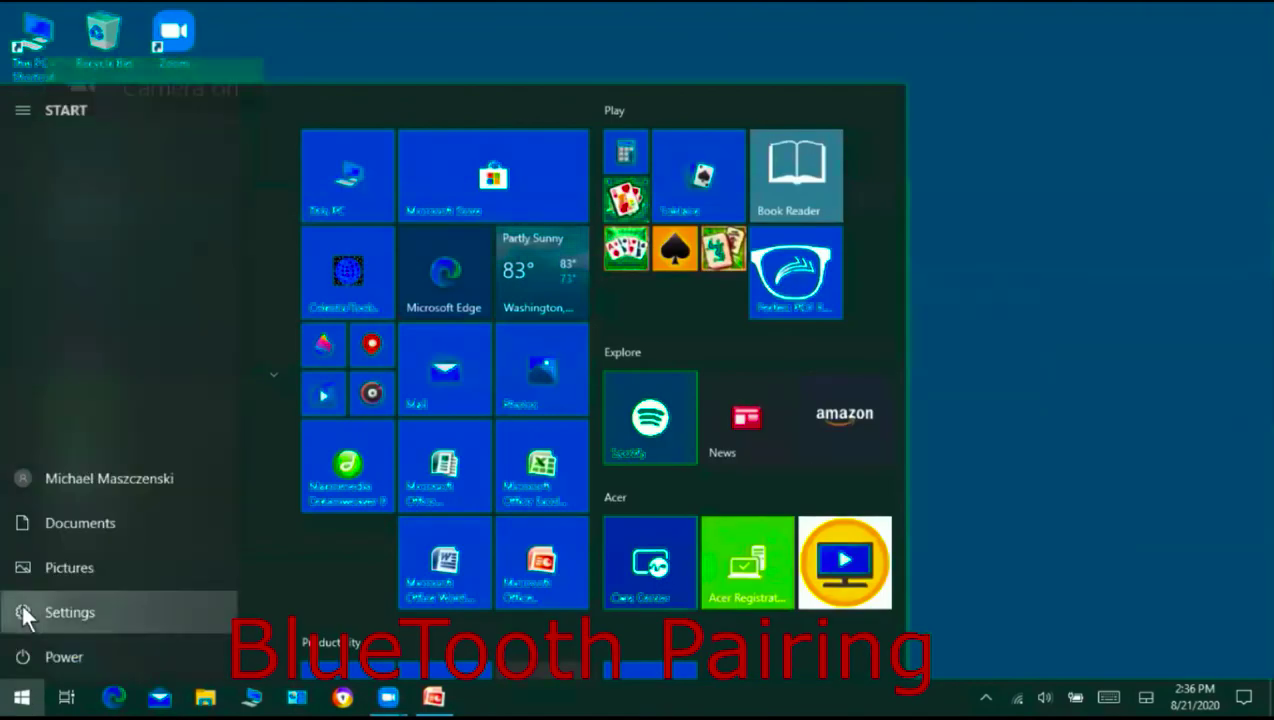
pyautogui.click(60, 612)
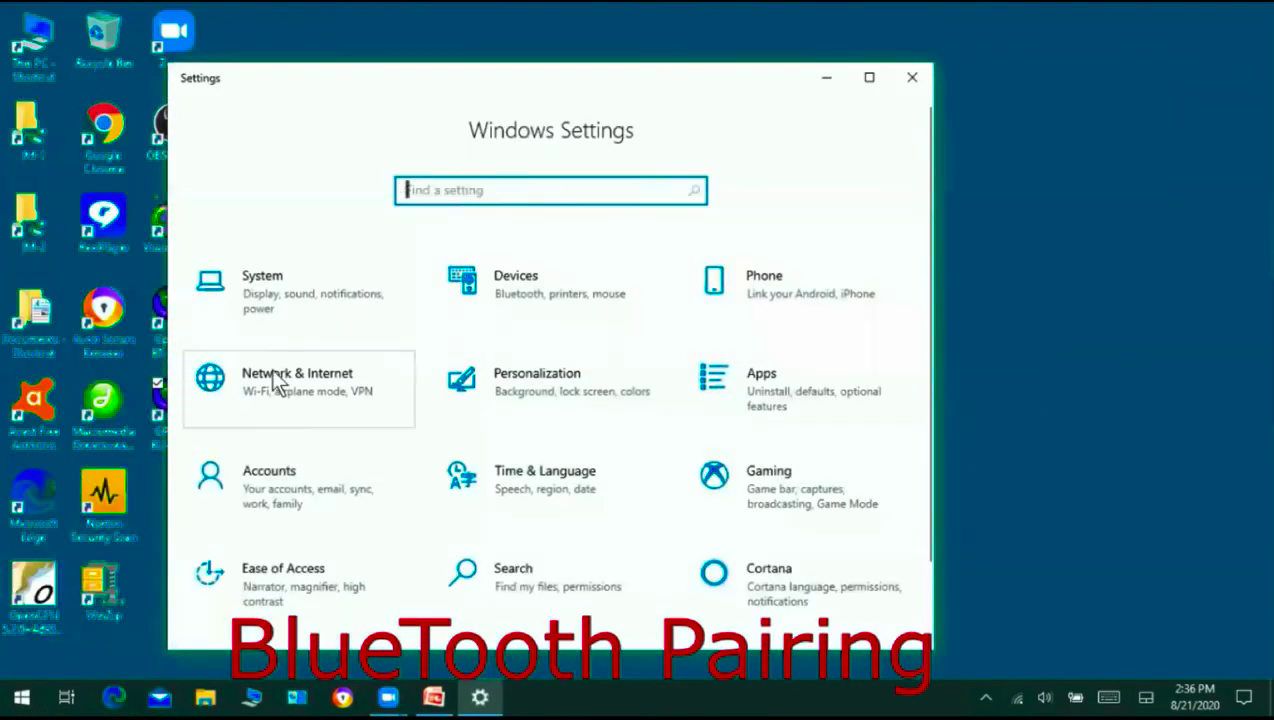
pyautogui.click(528, 289)
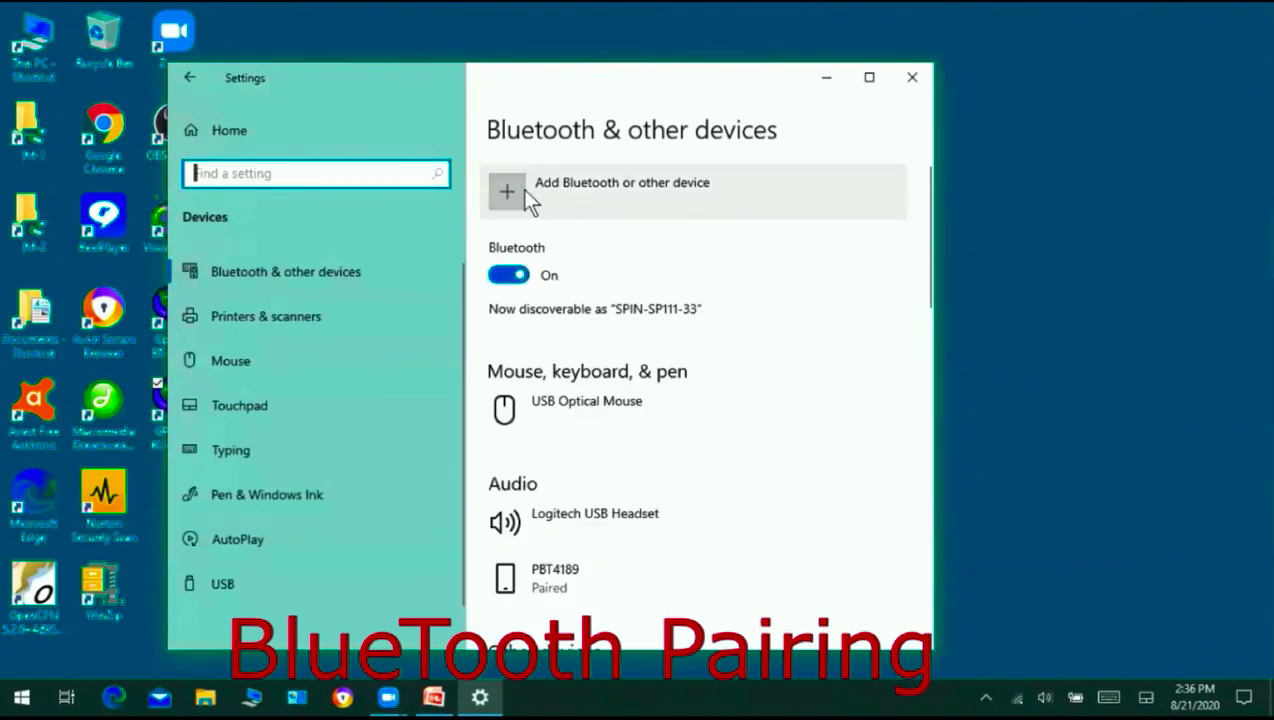
pyautogui.click(509, 188)
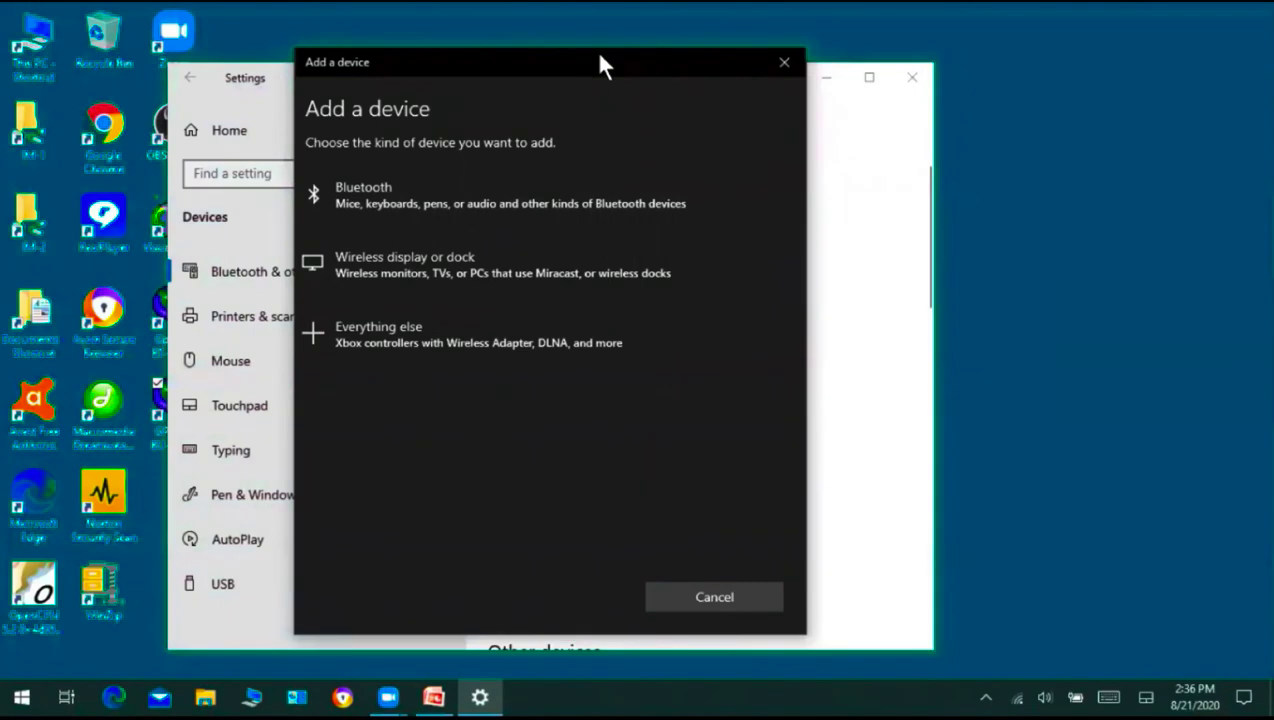
pyautogui.moveTo(600, 57); pyautogui.dragTo(596, 46)
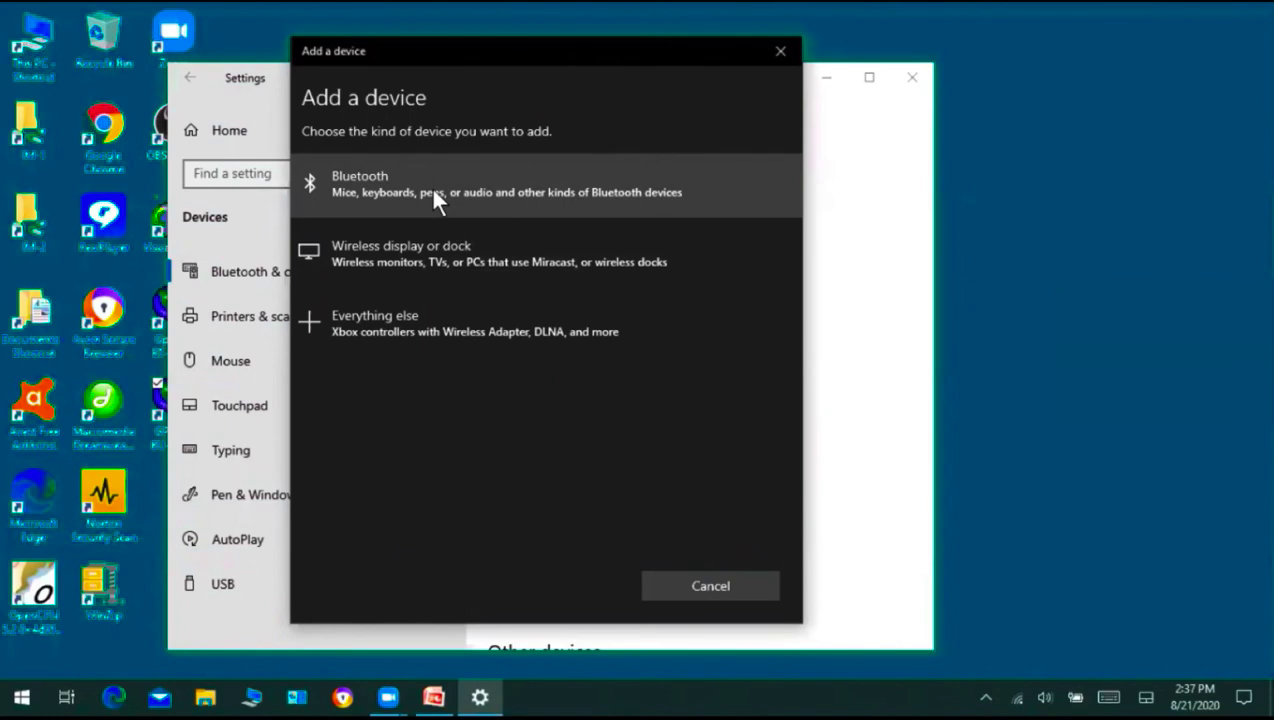
pyautogui.click(377, 185)
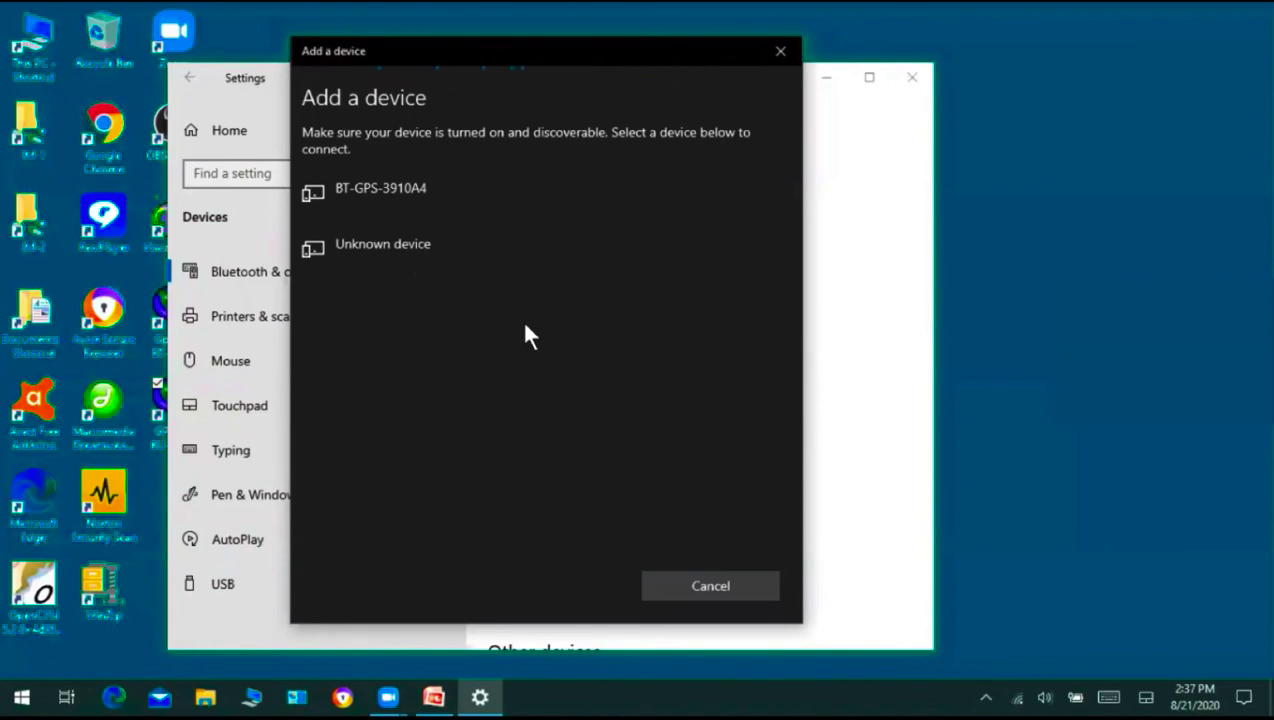
# - Pair the BT-GPS-3910A4 receiver by entering its PIN, connect it and finish the device dialog
pyautogui.click(359, 184)
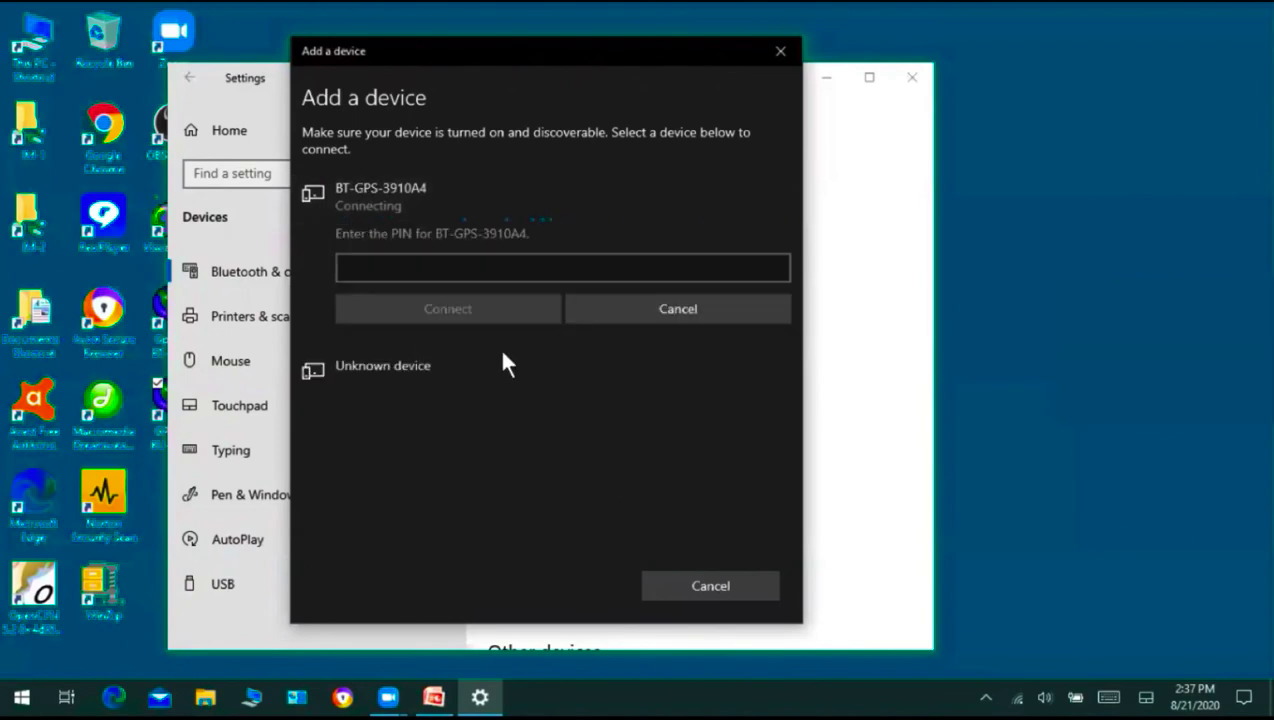
pyautogui.click(427, 268)
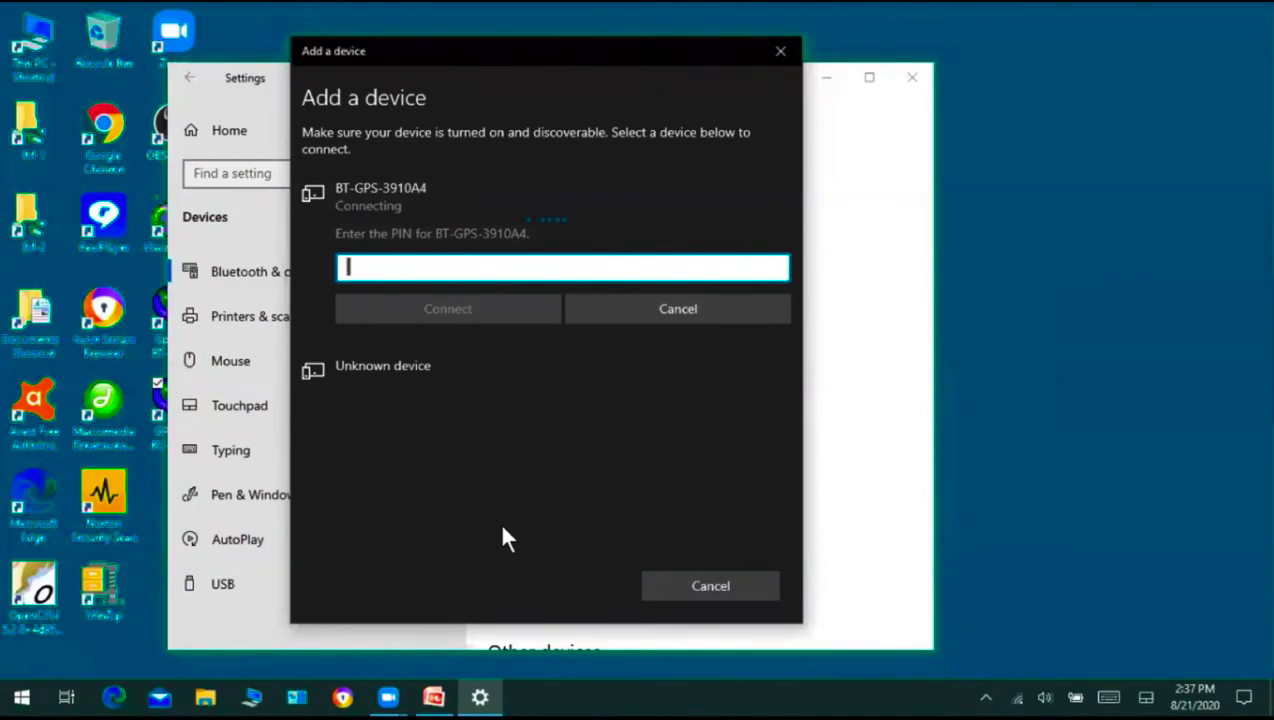
pyautogui.write('000')
pyautogui.click(757, 688)
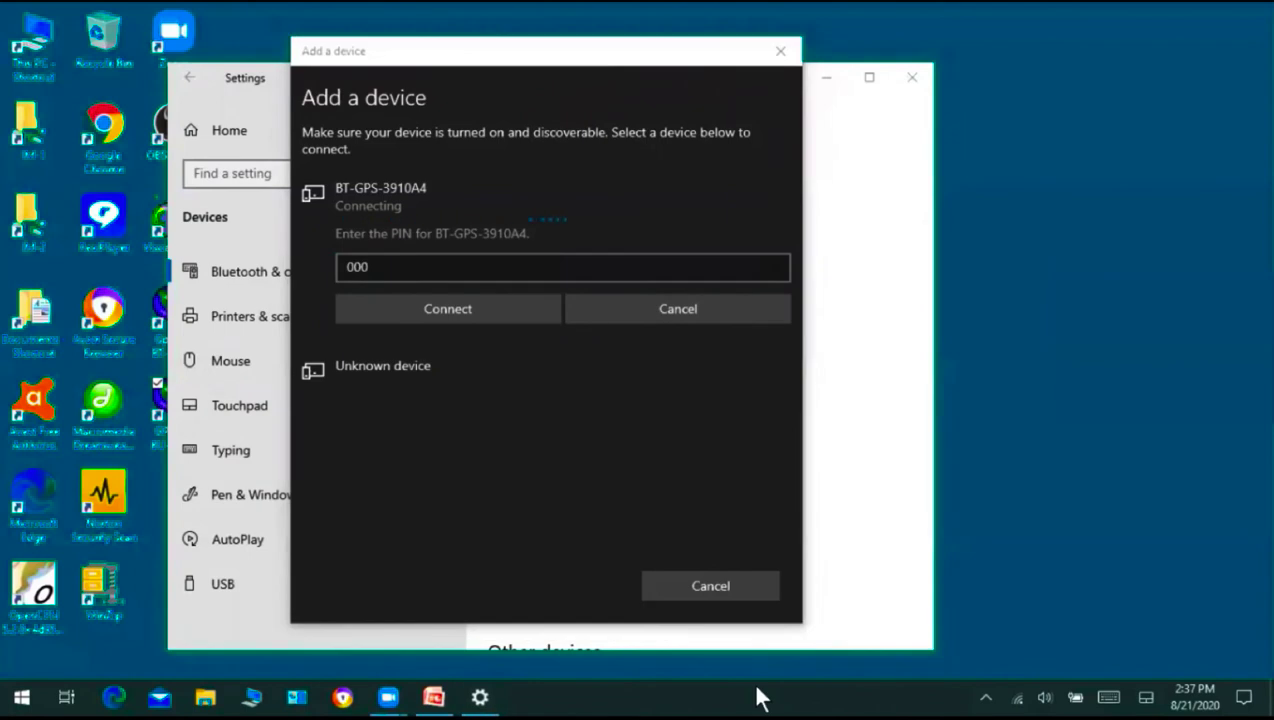
pyautogui.click(346, 310)
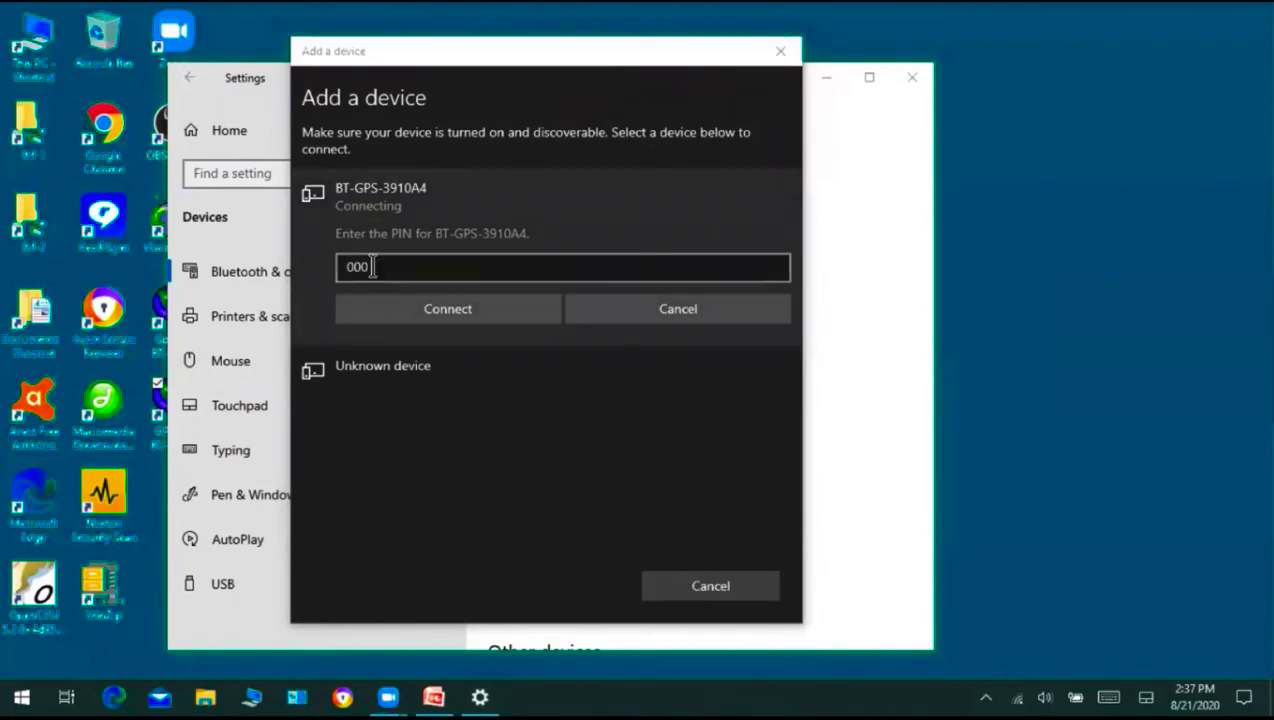
pyautogui.click(371, 268)
pyautogui.write('0')
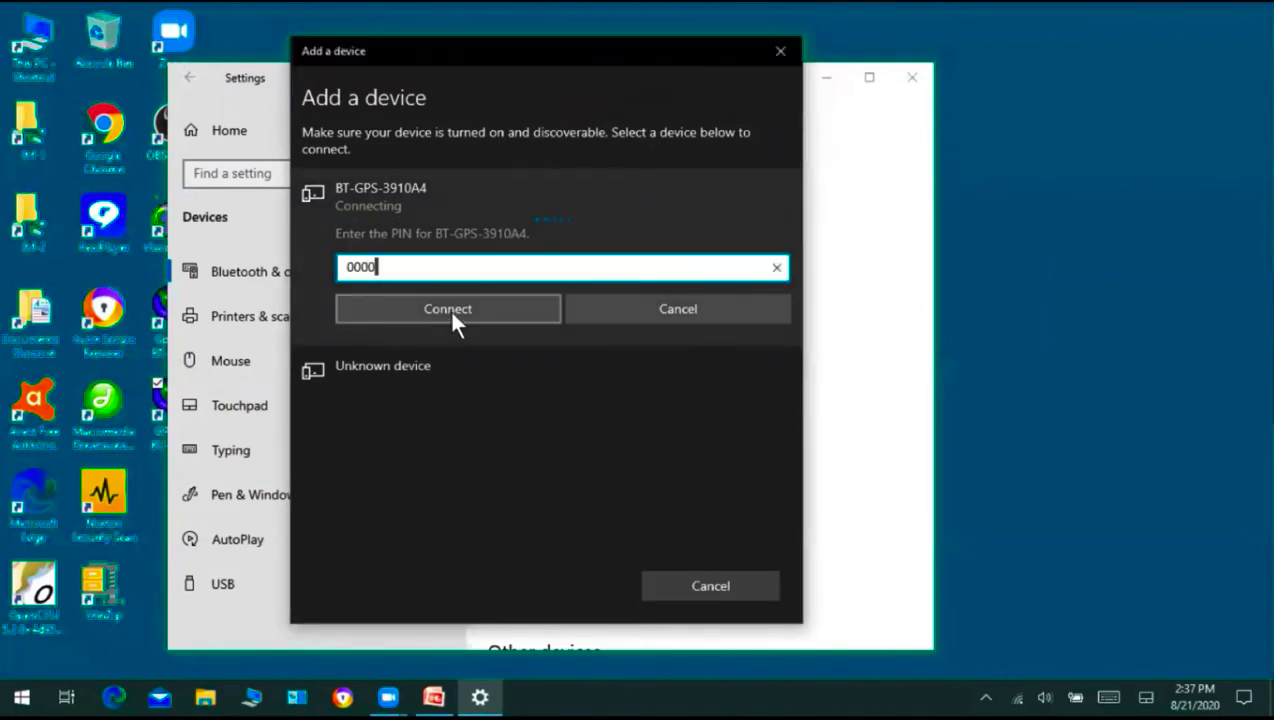
pyautogui.click(450, 310)
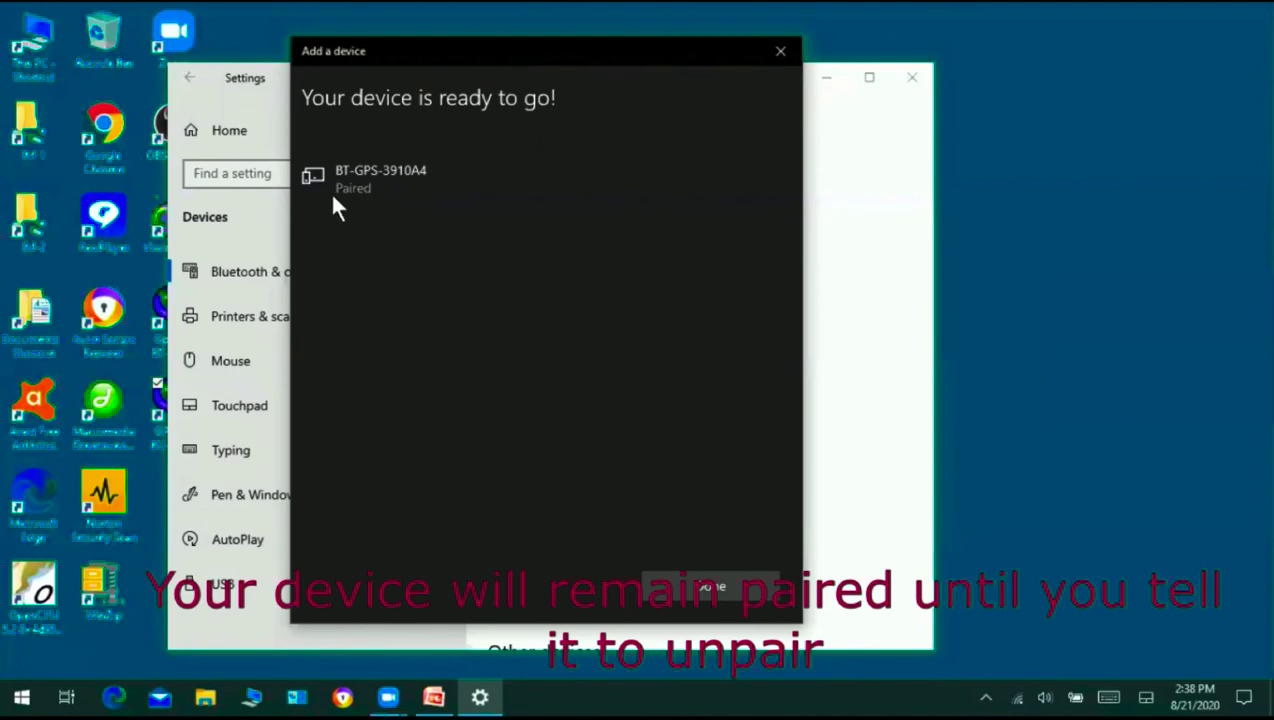
pyautogui.click(712, 590)
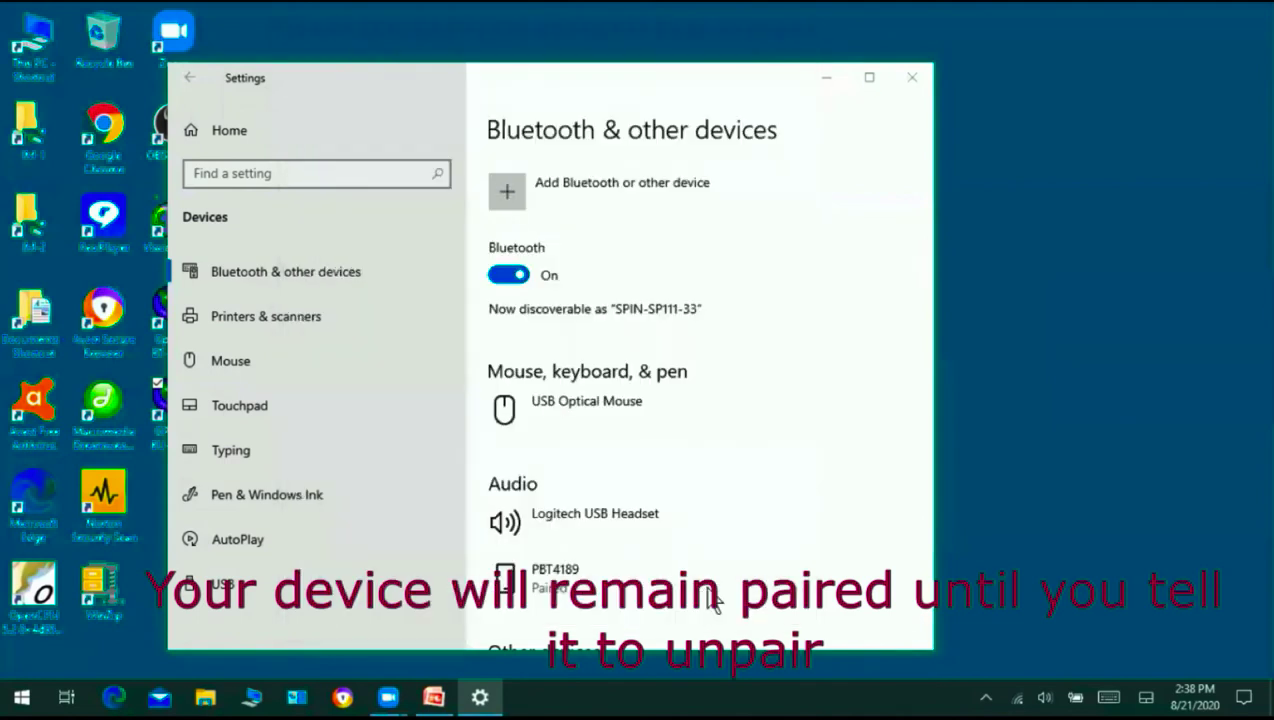
# - Check the BT-GPS-3910A4 entry among the other devices in the Bluetooth device list and close Settings
pyautogui.scroll(-4, 716, 316)
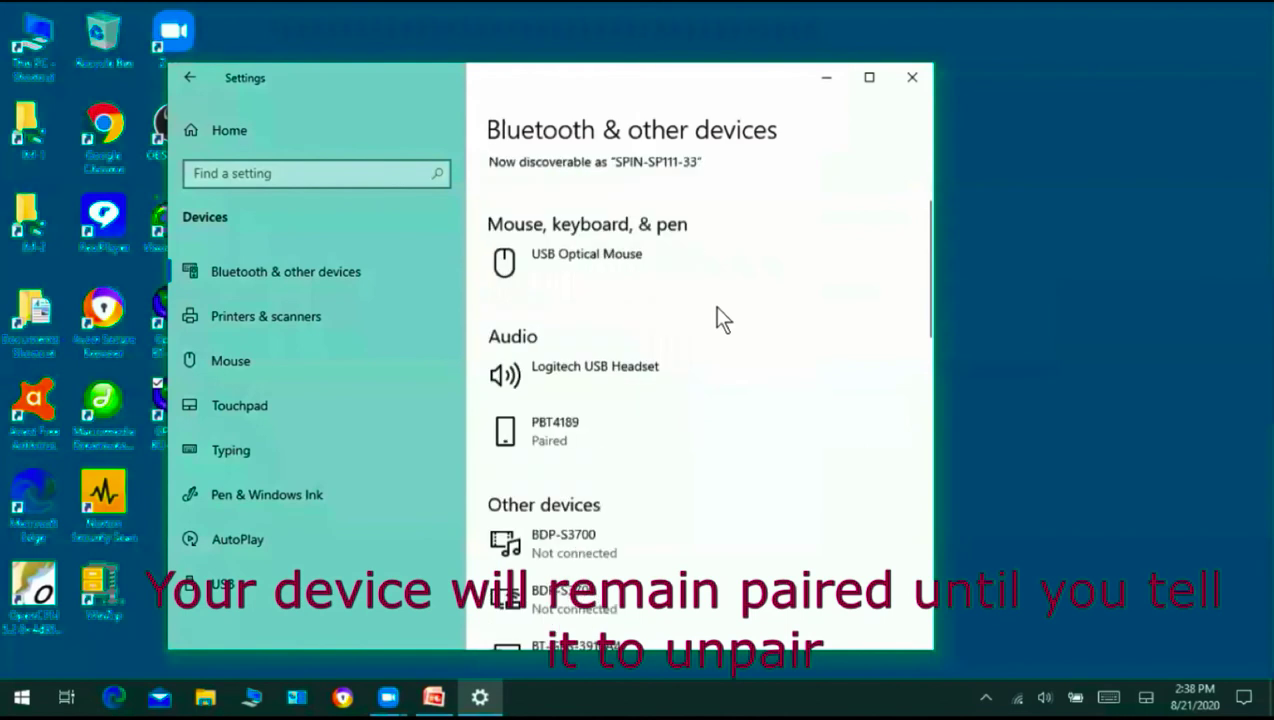
pyautogui.scroll(-4, 716, 310)
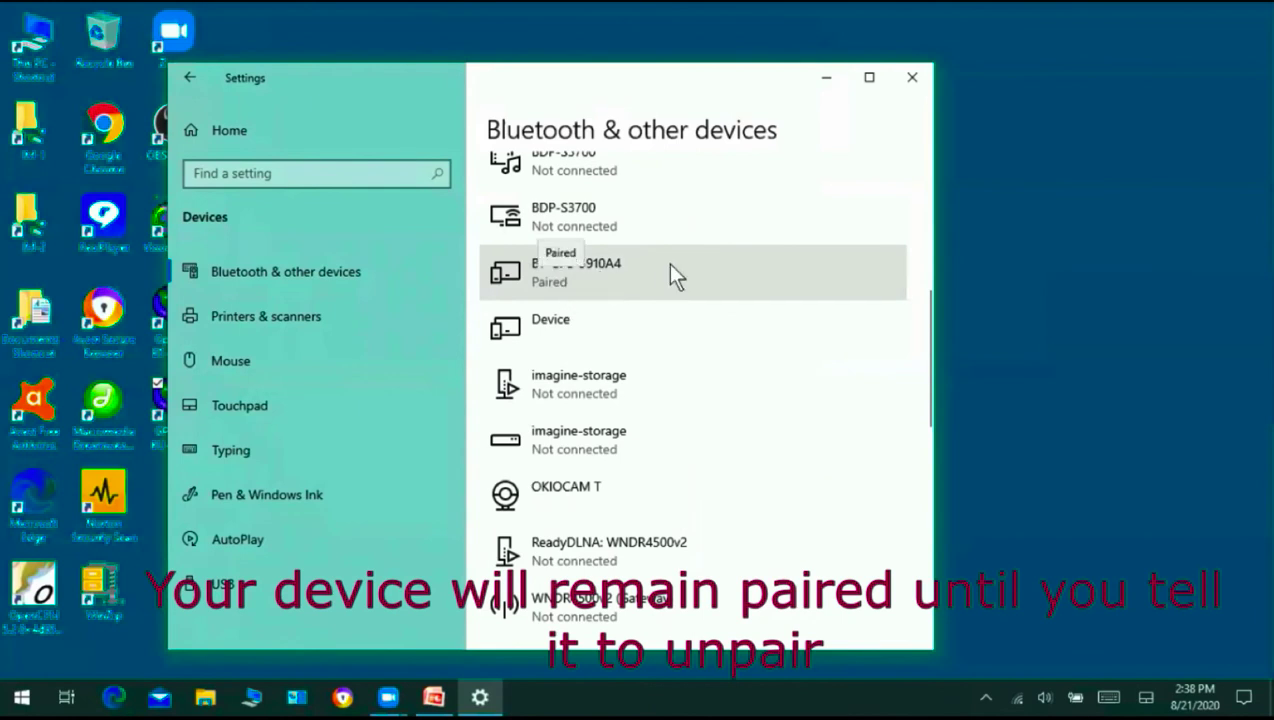
pyautogui.scroll(6, 768, 277)
pyautogui.scroll(1, 780, 287)
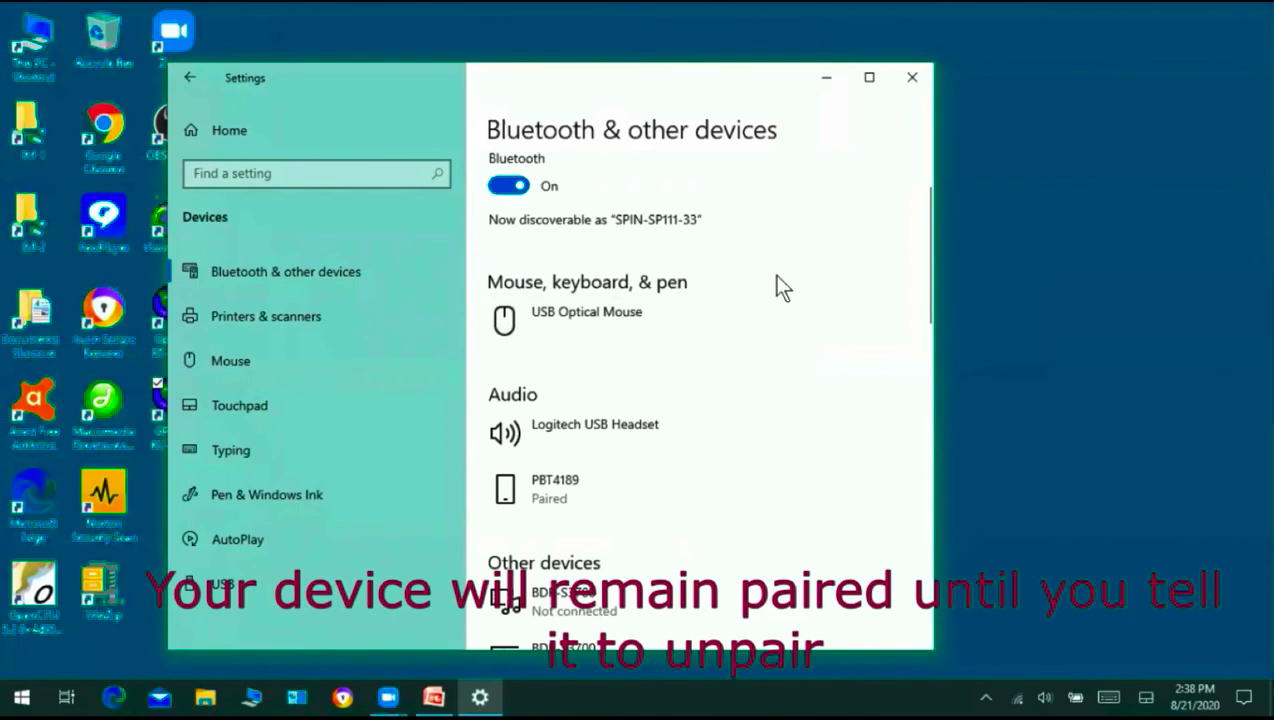
pyautogui.click(910, 80)
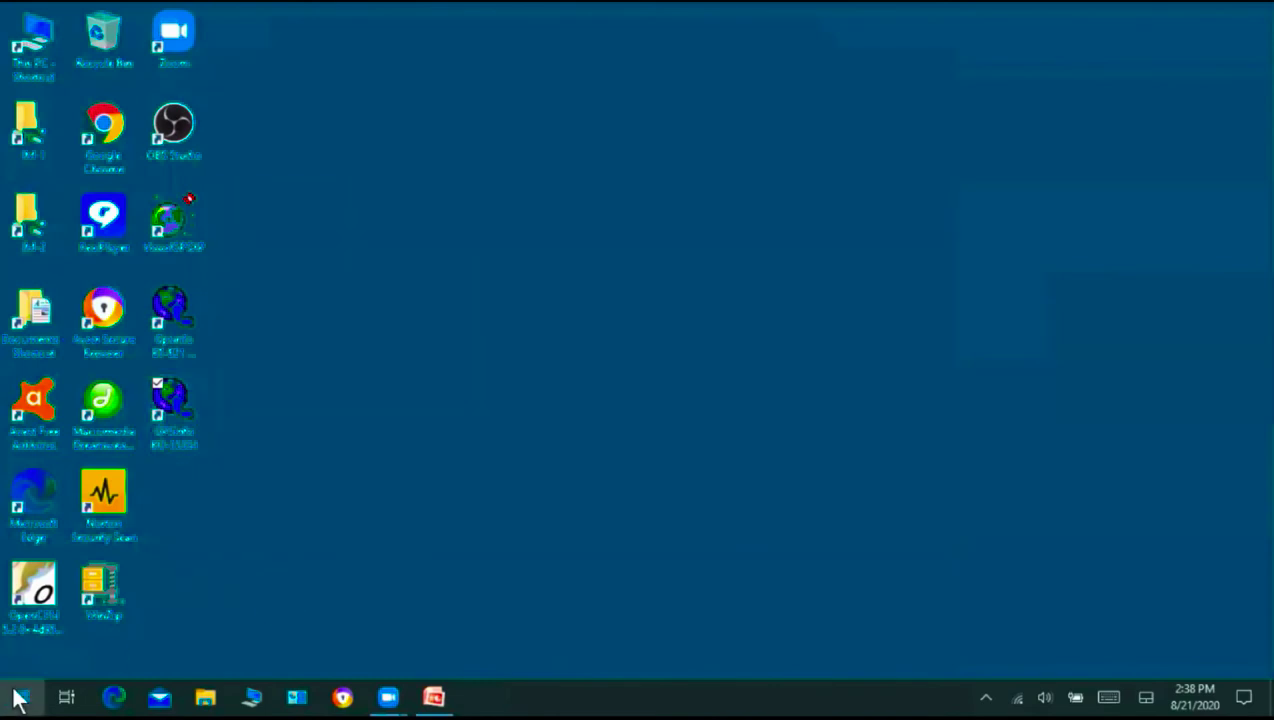
# - Open Device Manager from the Control Panel and expand Ports (COM & LPT) to show the Bluetooth serial ports
pyautogui.click(20, 698)
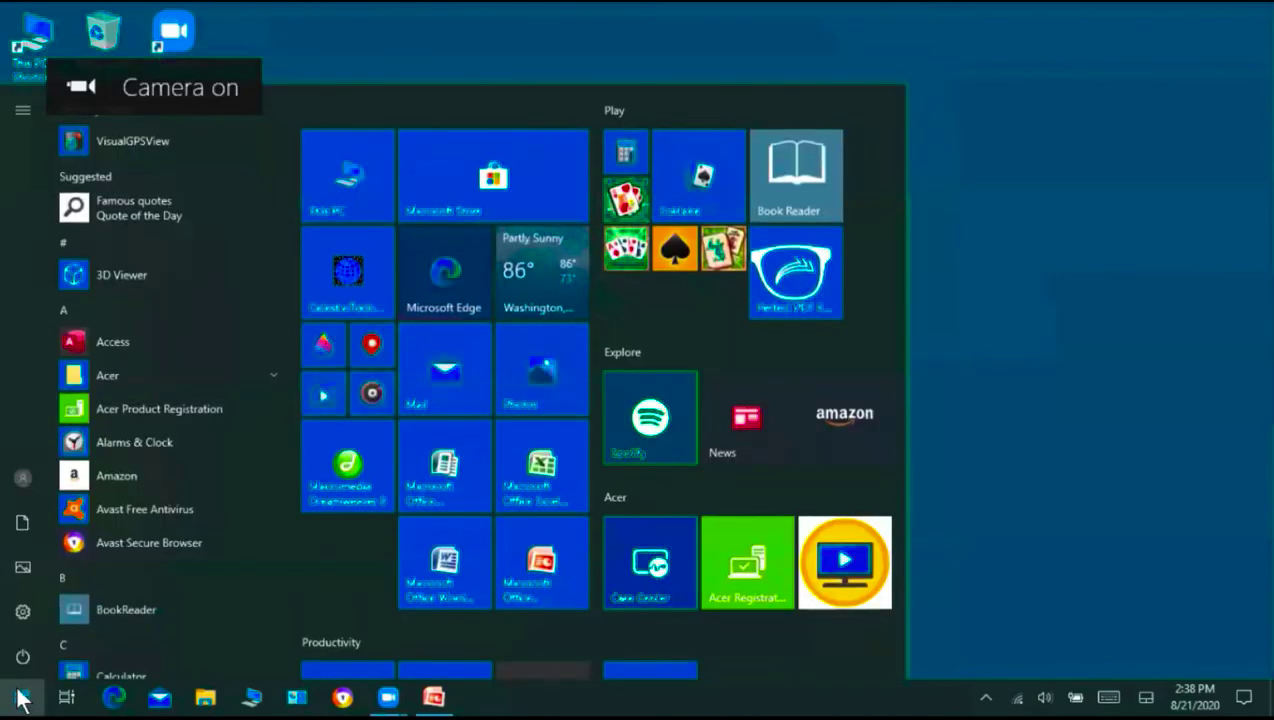
pyautogui.scroll(-10, 138, 625)
pyautogui.scroll(-15, 138, 619)
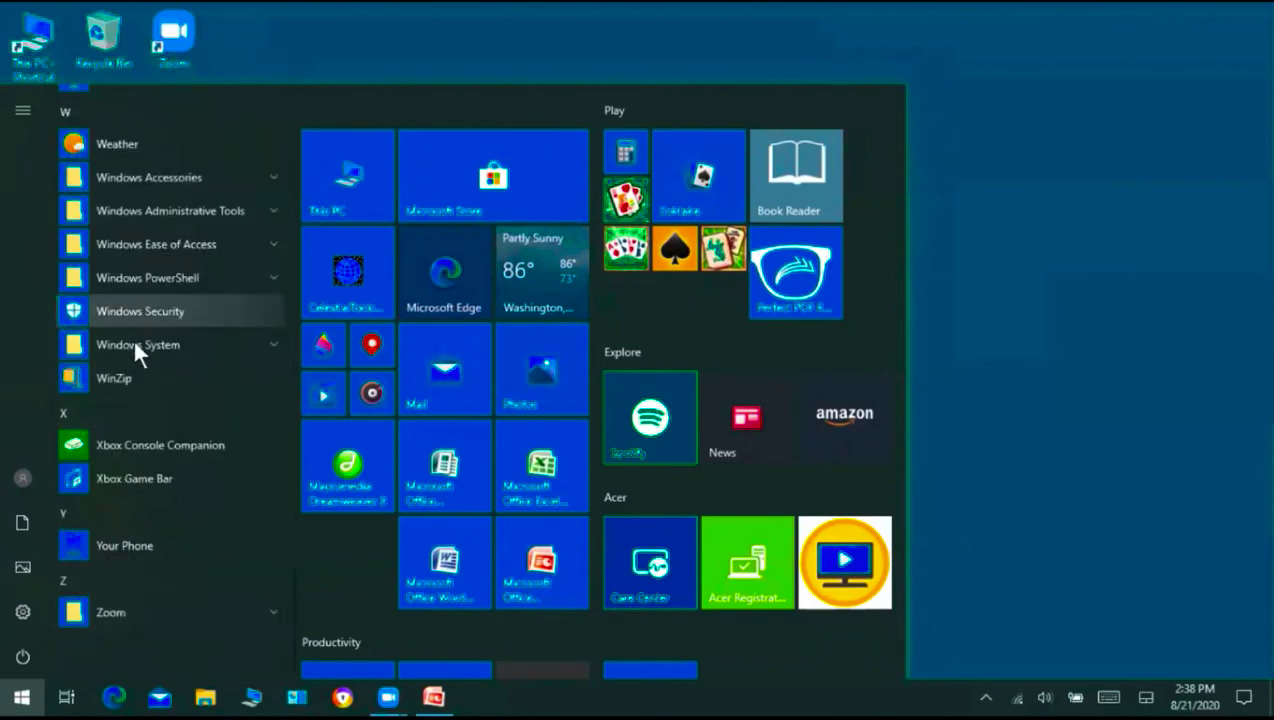
pyautogui.click(133, 342)
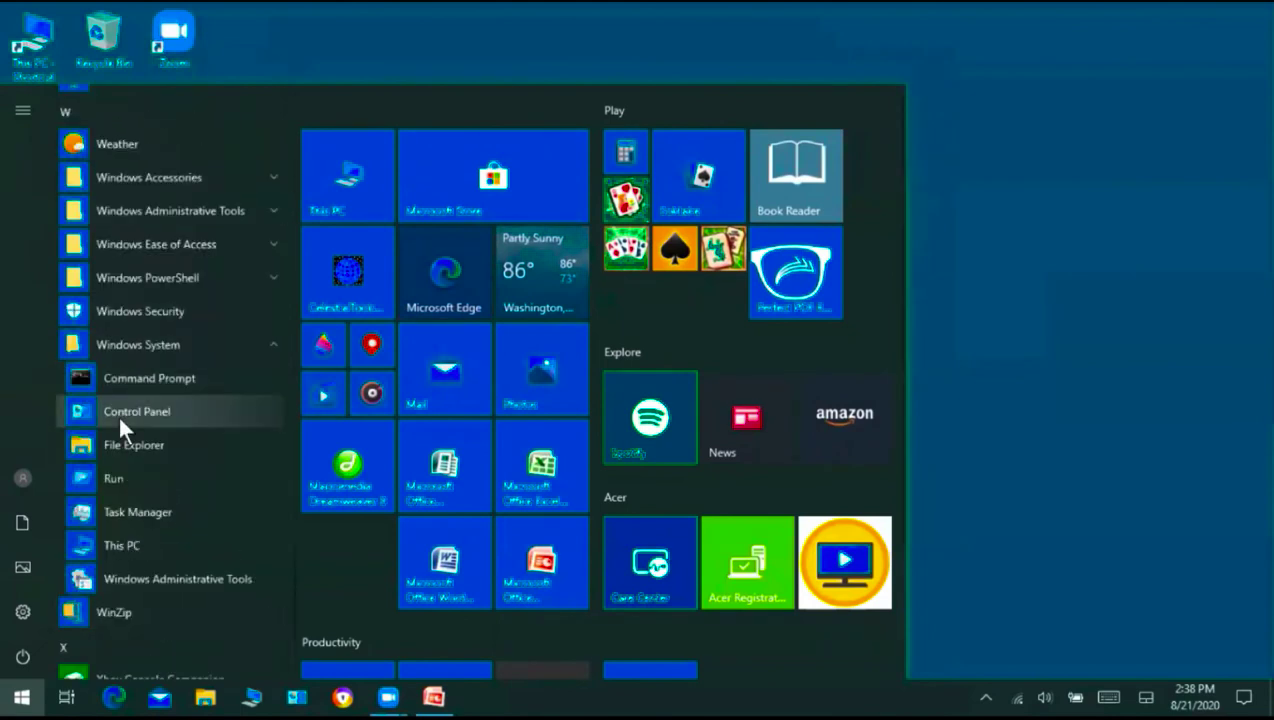
pyautogui.click(119, 410)
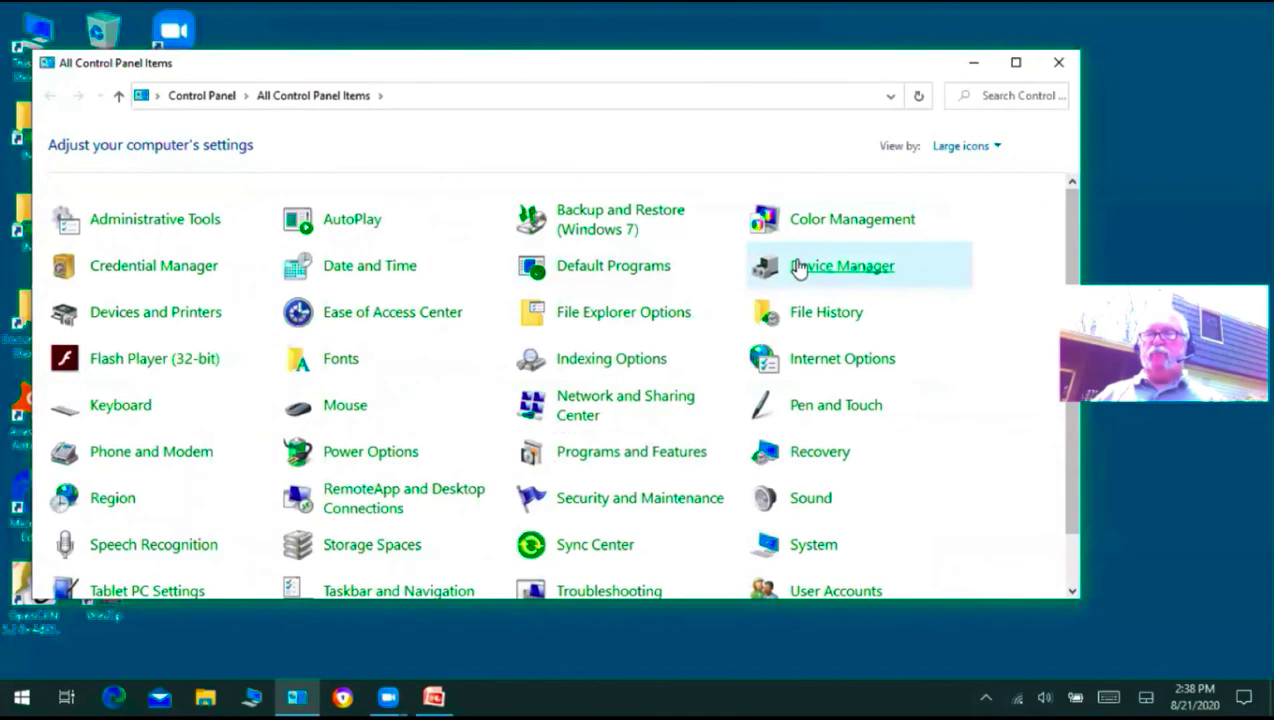
pyautogui.click(800, 266)
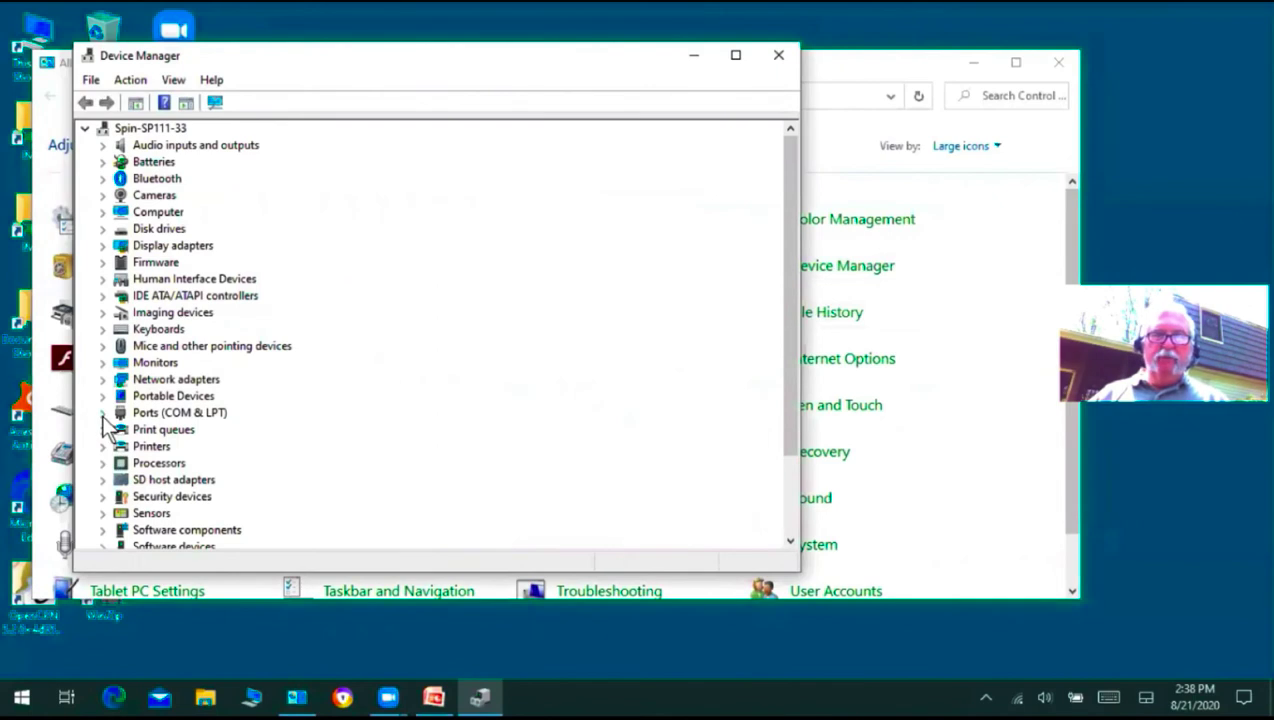
pyautogui.click(102, 413)
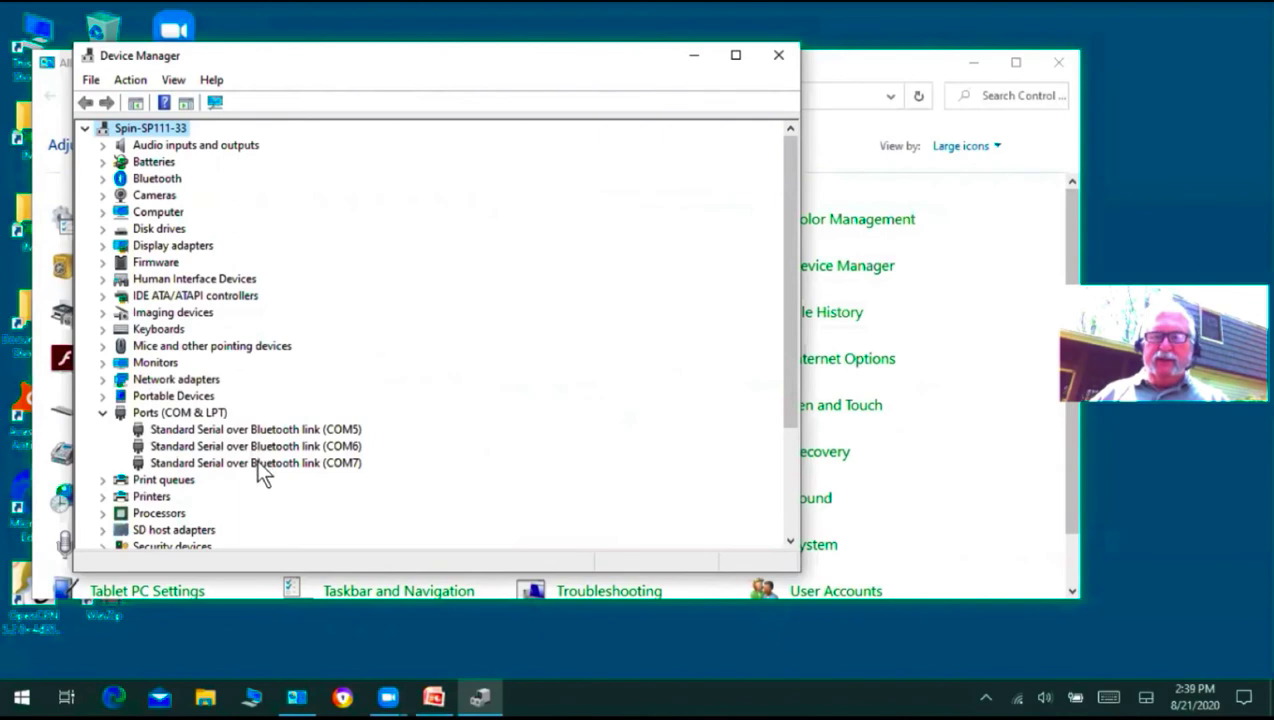
# - Set the Standard Serial over Bluetooth link (COM5) port to 4800 bits per second and confirm its properties
pyautogui.click(214, 430)
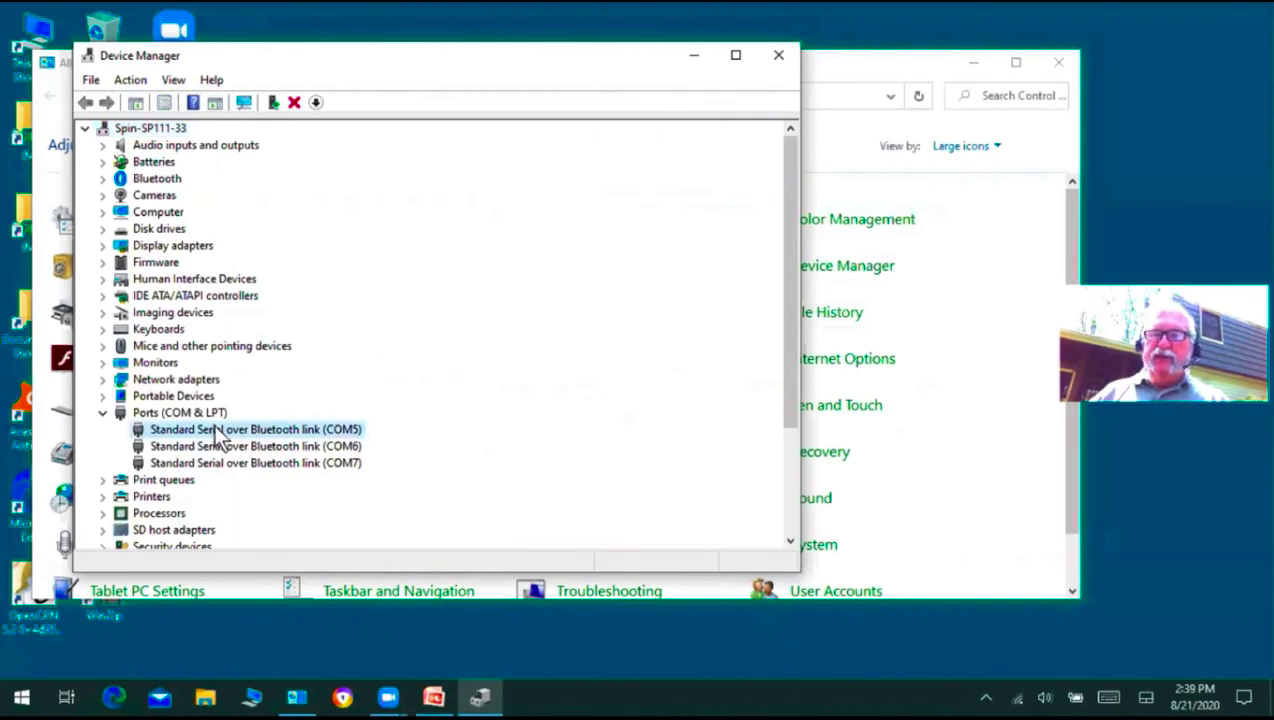
pyautogui.rightClick(219, 425)
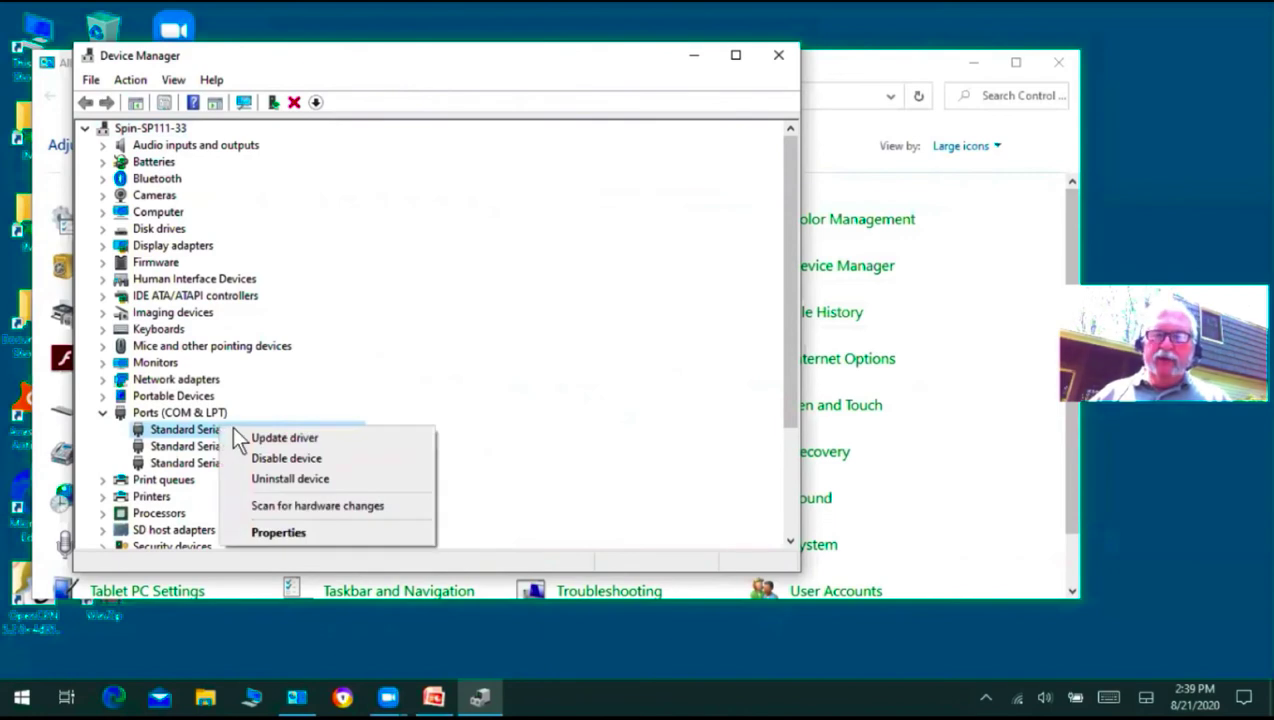
pyautogui.click(277, 532)
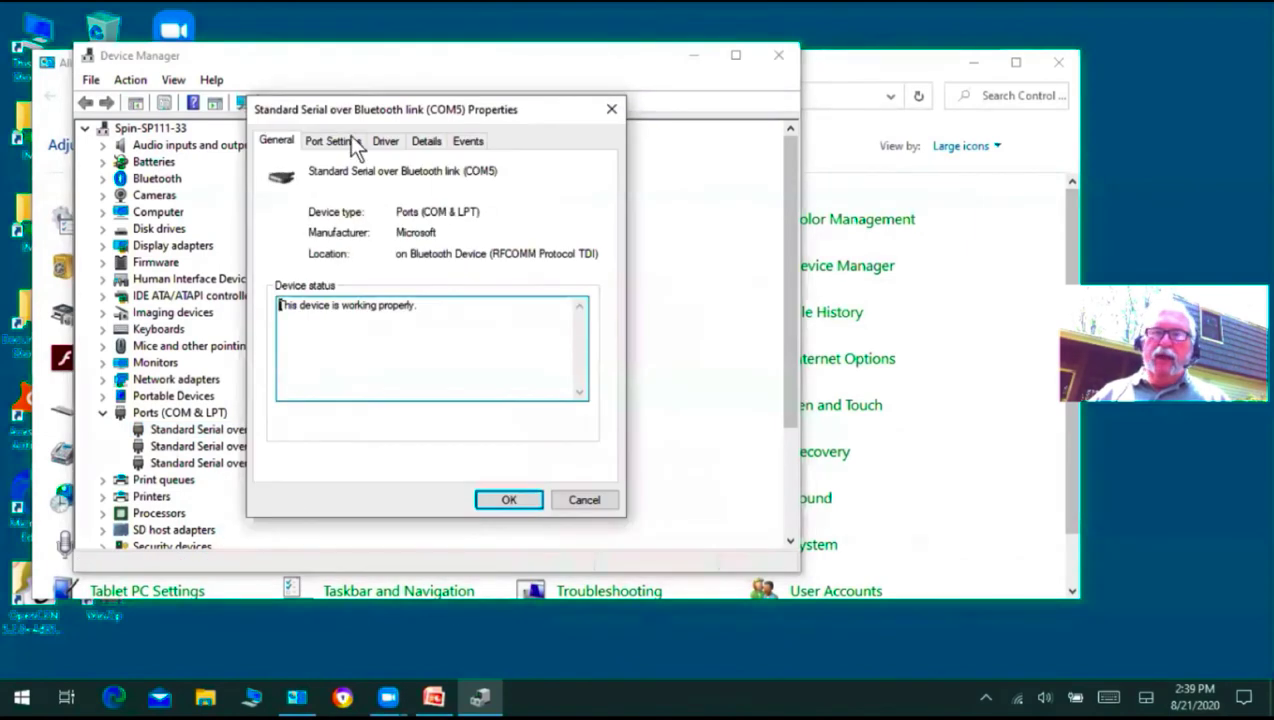
pyautogui.click(333, 142)
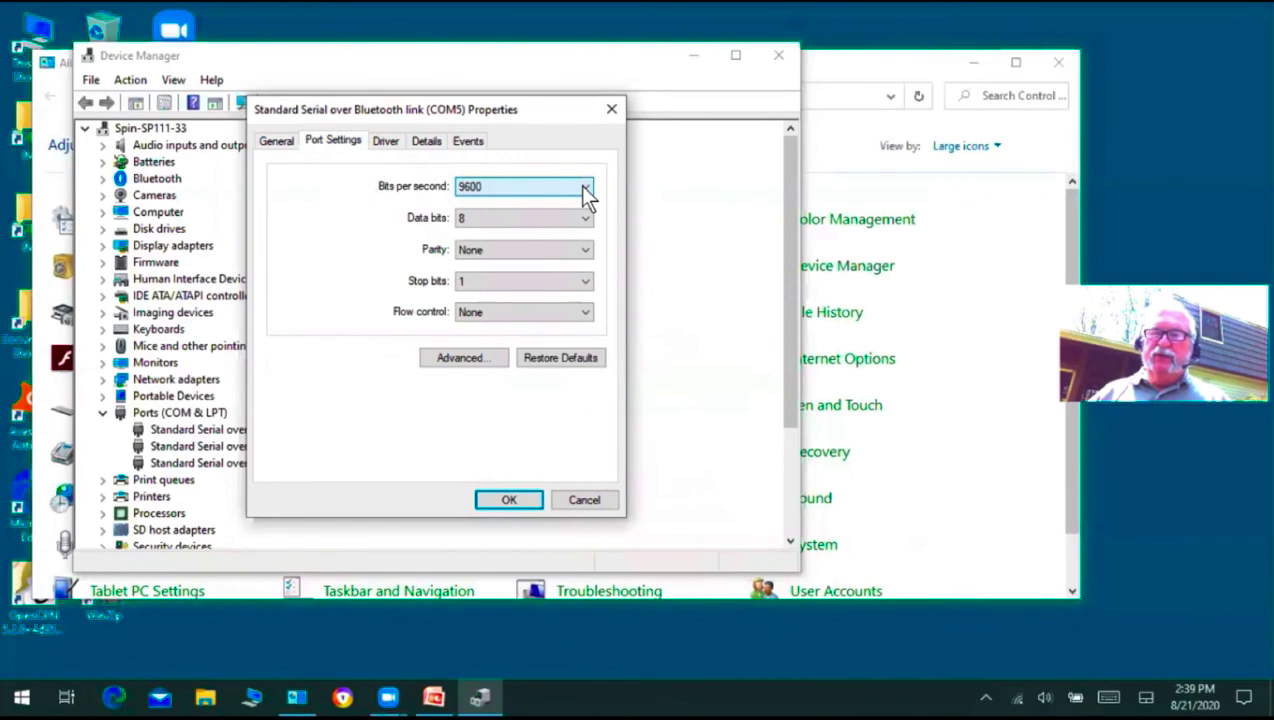
pyautogui.click(584, 187)
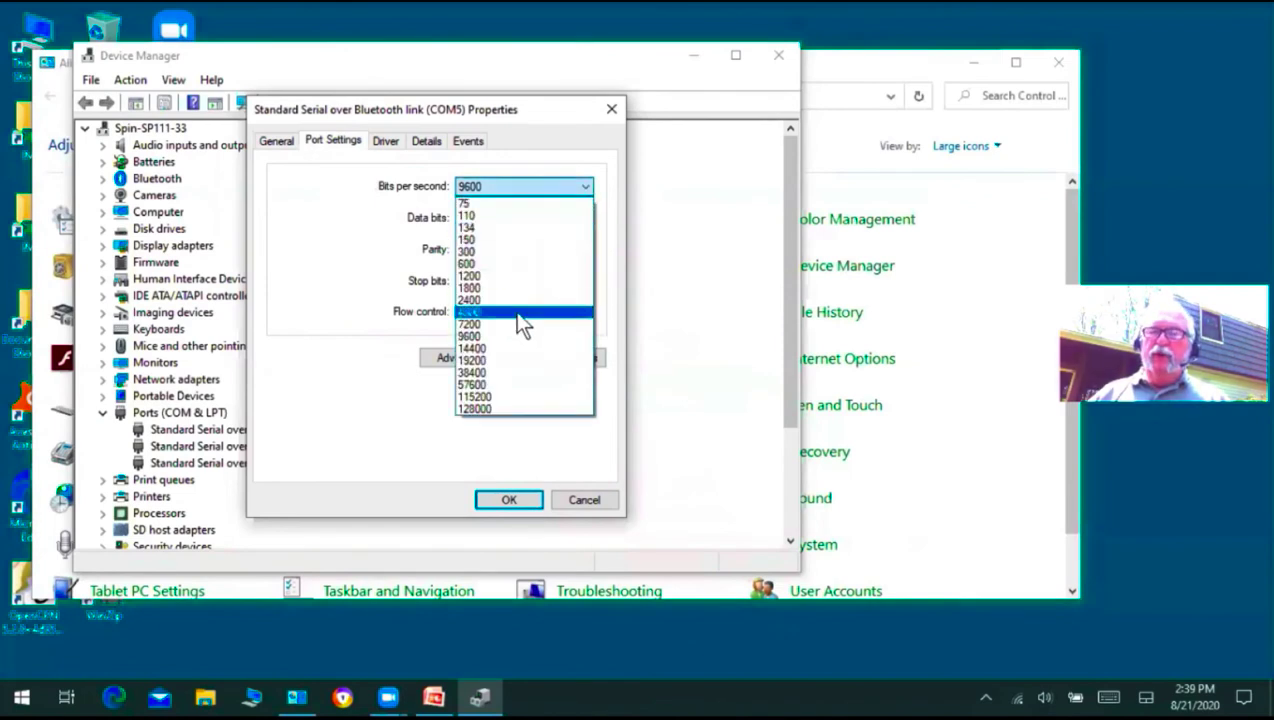
pyautogui.click(515, 311)
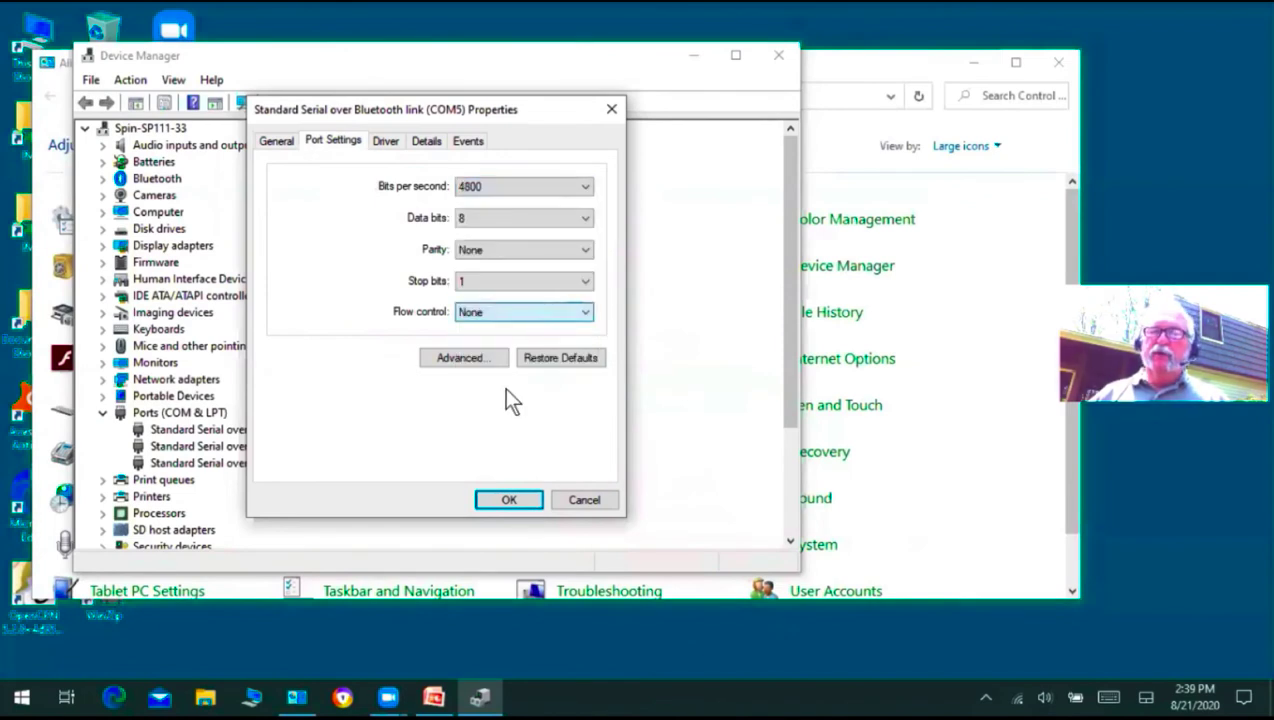
pyautogui.click(501, 493)
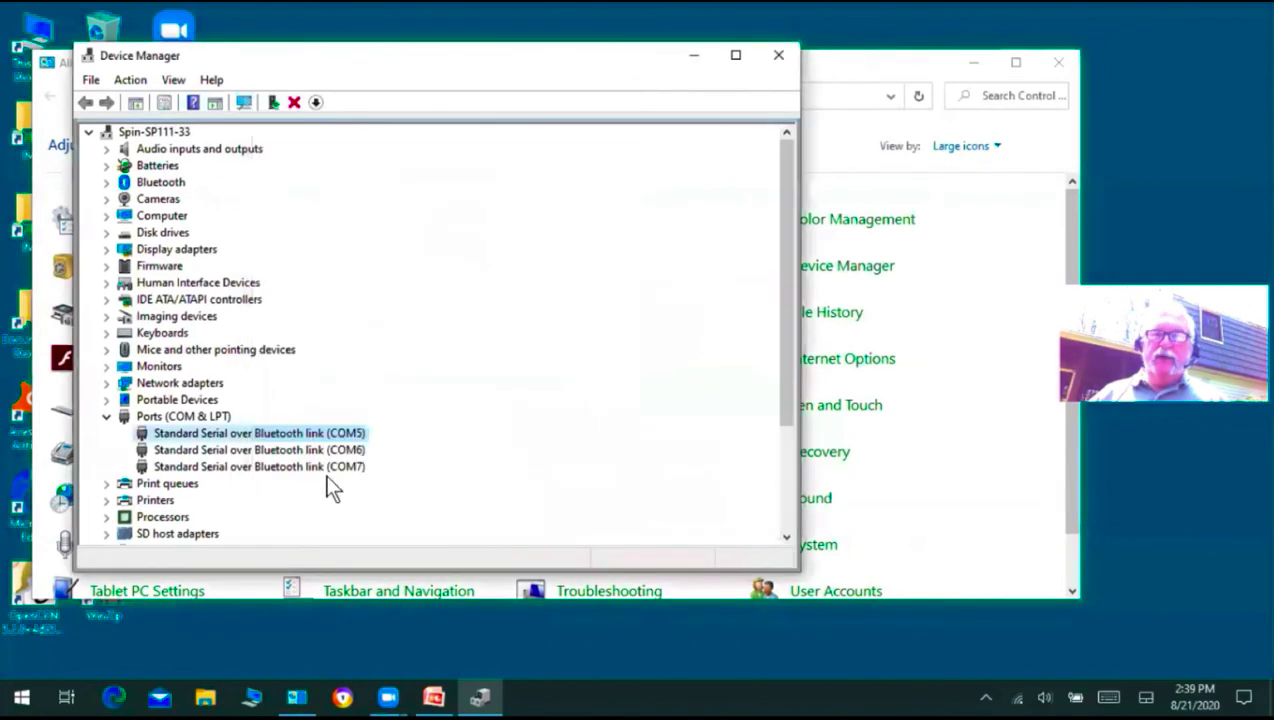
# - Set the Standard Serial over Bluetooth link (COM6) port to 4800 bits per second and confirm its properties
pyautogui.rightClick(250, 449)
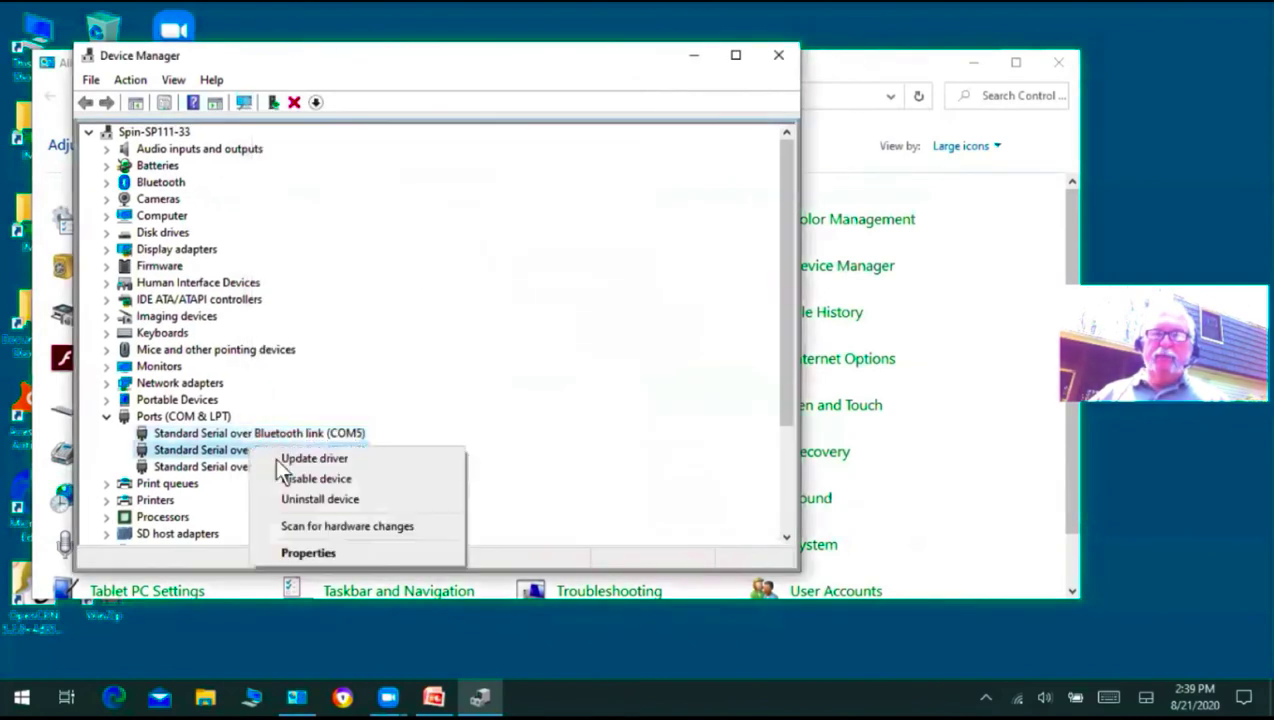
pyautogui.click(312, 552)
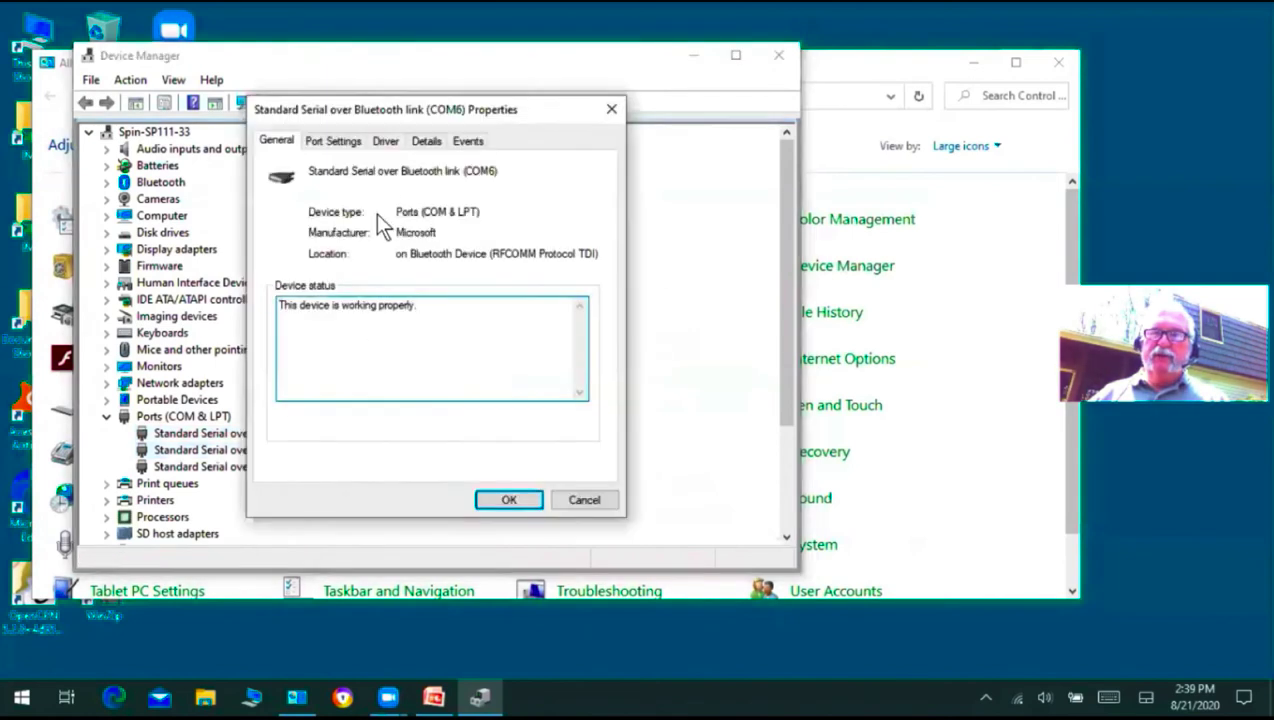
pyautogui.click(337, 140)
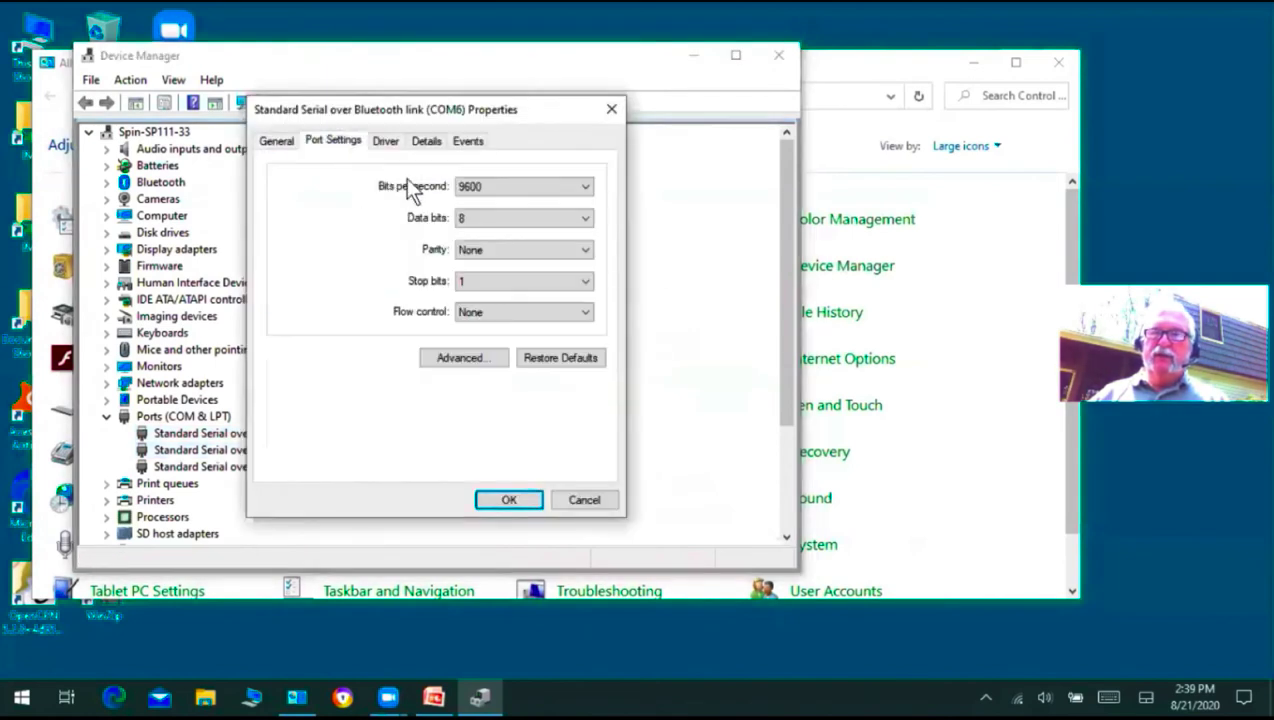
pyautogui.click(582, 189)
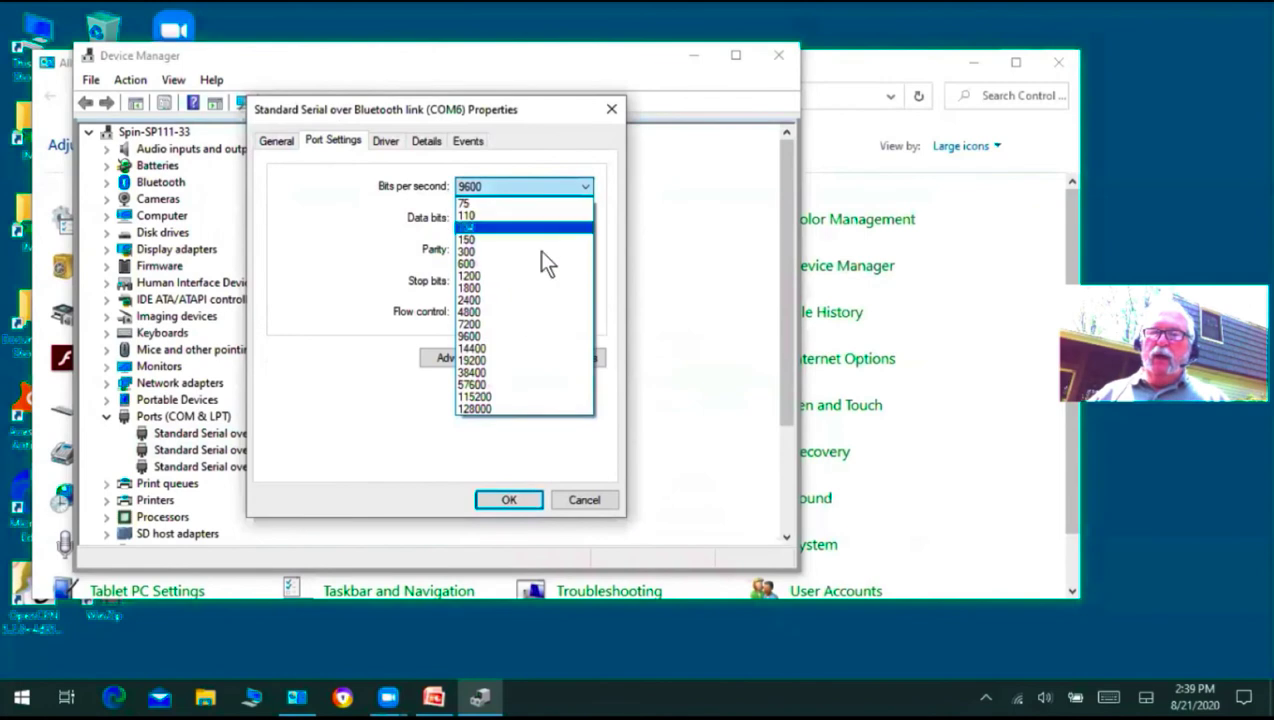
pyautogui.click(500, 318)
pyautogui.click(507, 499)
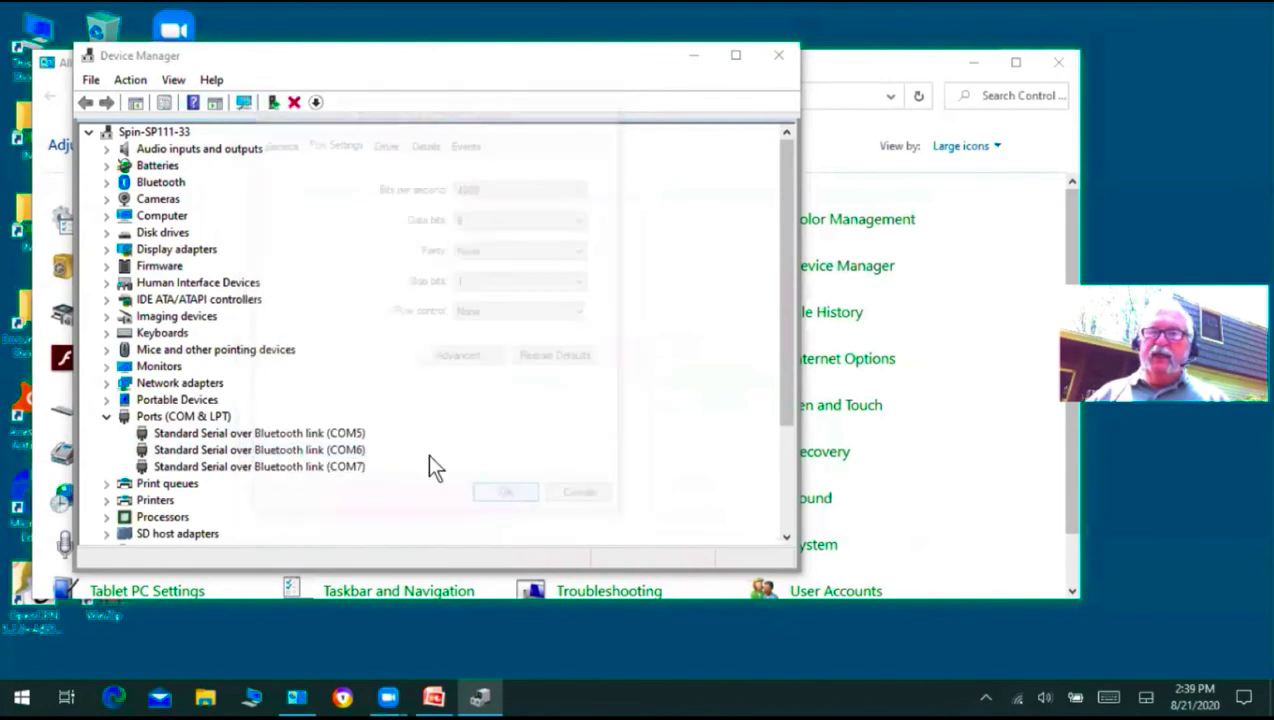
# - Set the Standard Serial over Bluetooth link (COM7) port to 4800 bits per second and confirm its properties
pyautogui.click(199, 470)
pyautogui.rightClick(194, 463)
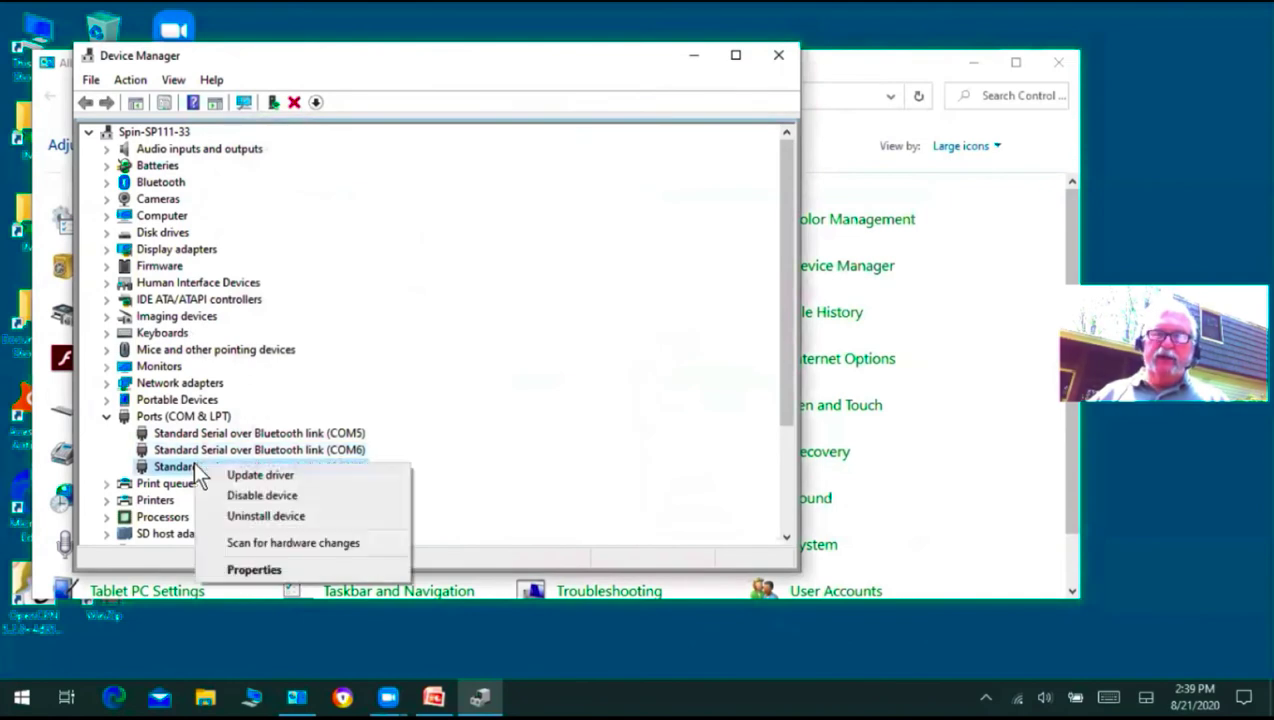
pyautogui.click(257, 568)
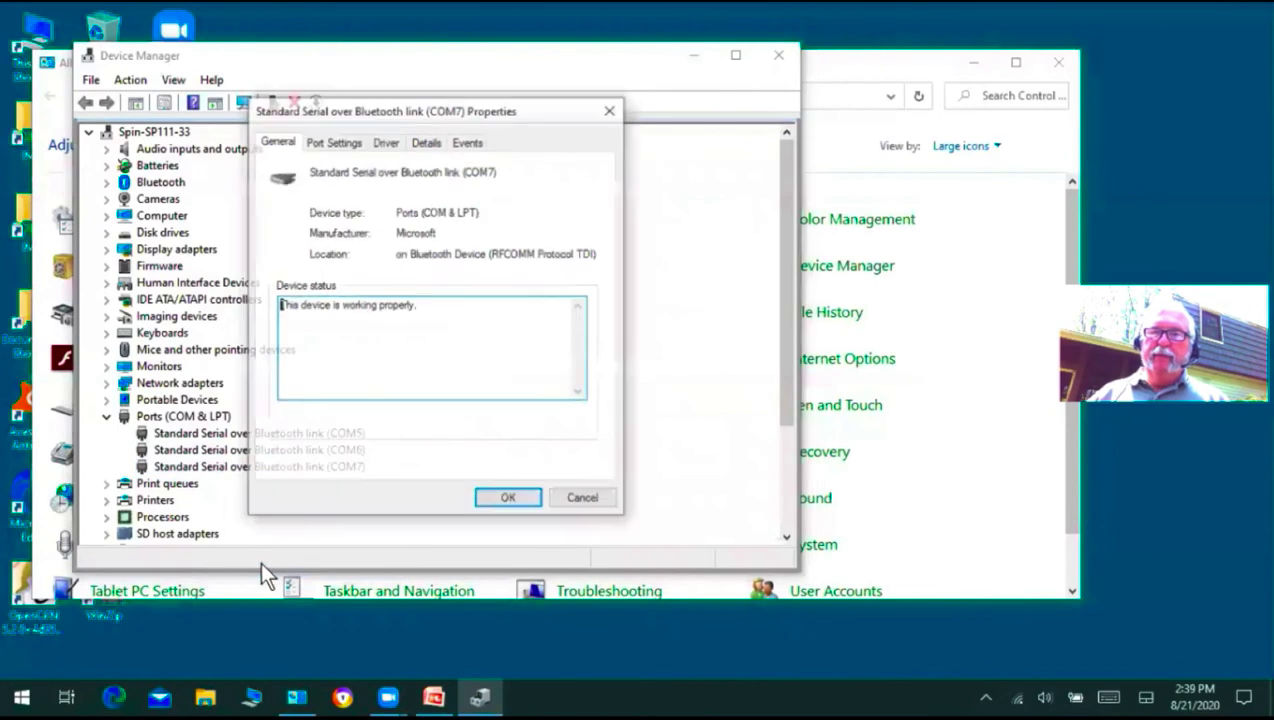
pyautogui.click(334, 142)
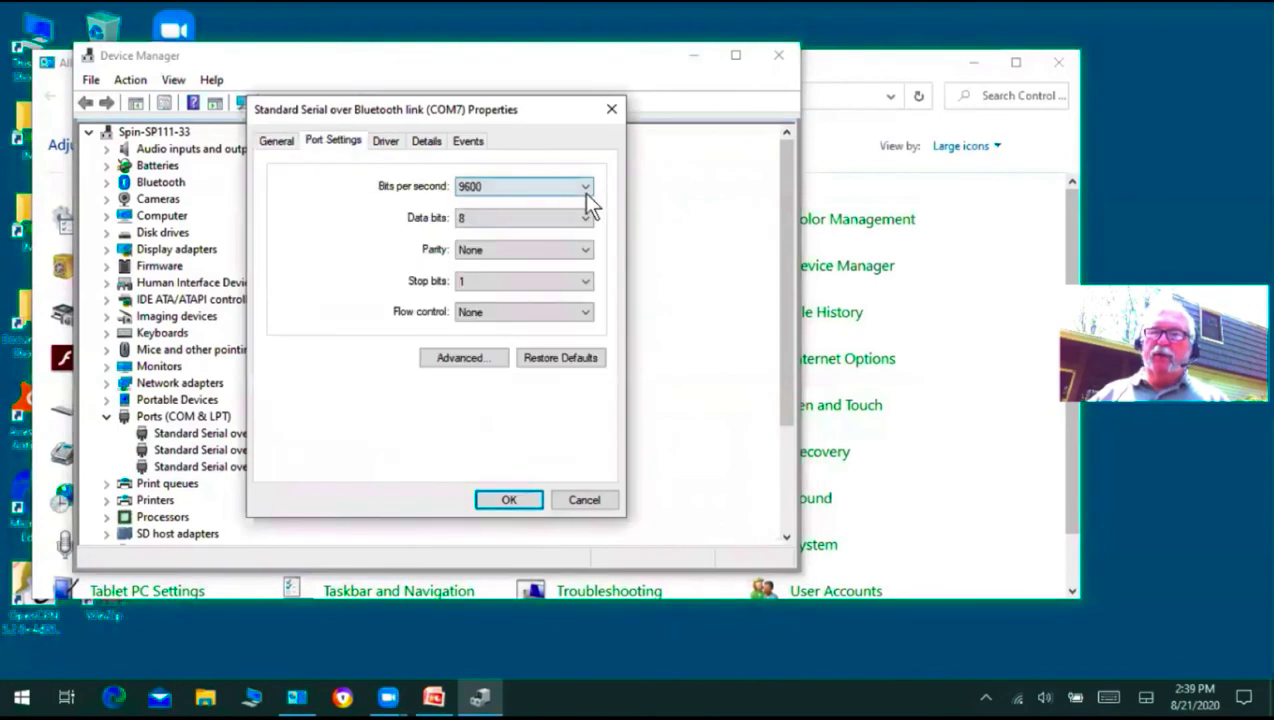
pyautogui.click(584, 188)
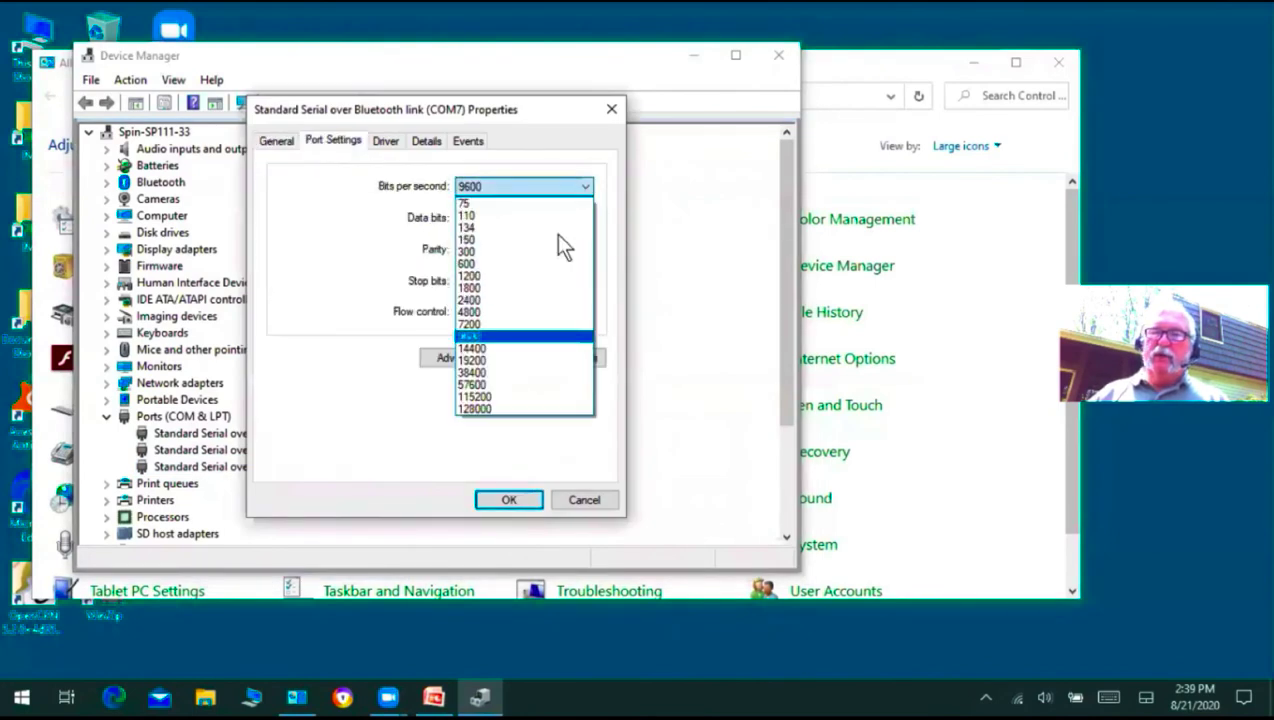
pyautogui.click(481, 310)
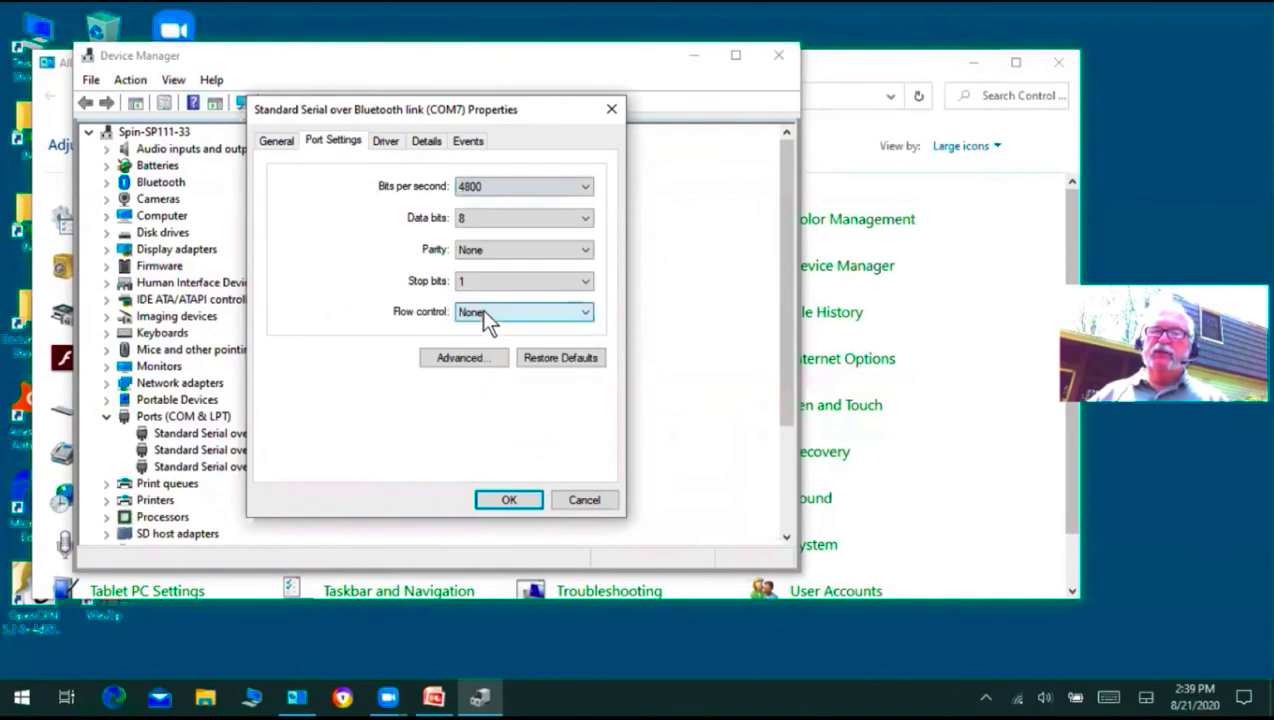
pyautogui.click(505, 500)
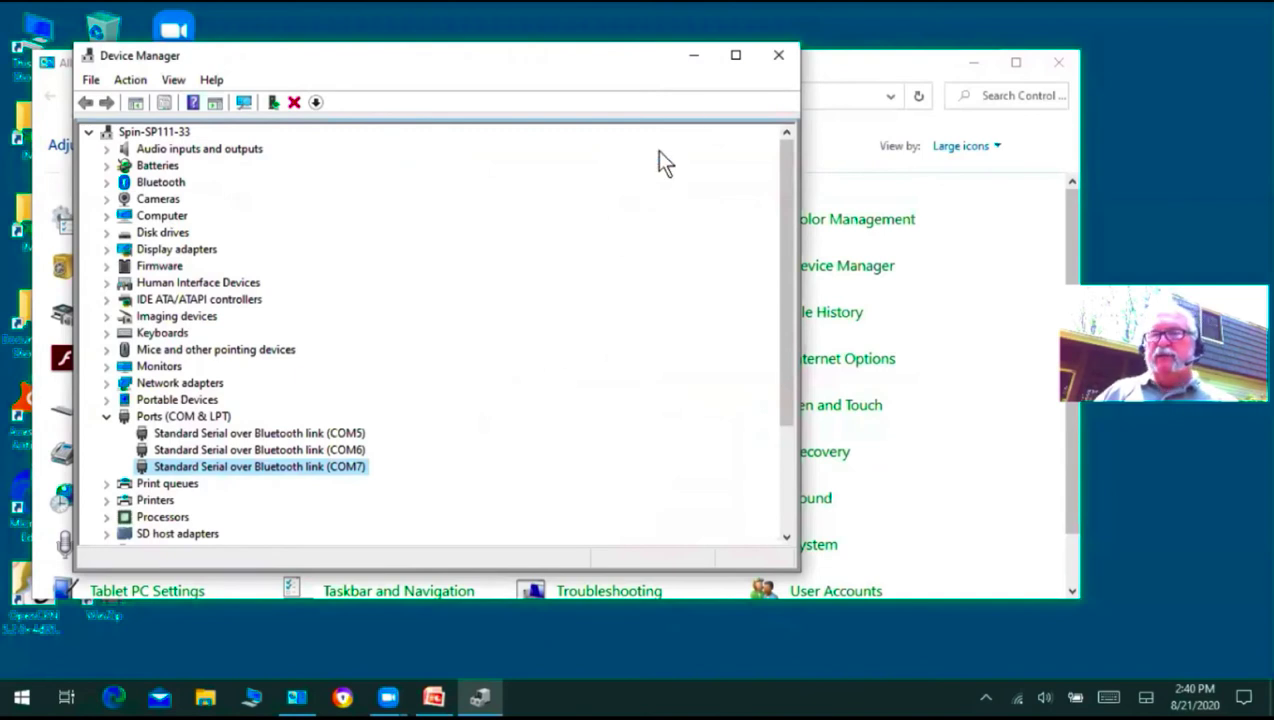
# - Close Device Manager and the Control Panel, and start OpenCPN from the desktop
pyautogui.click(779, 57)
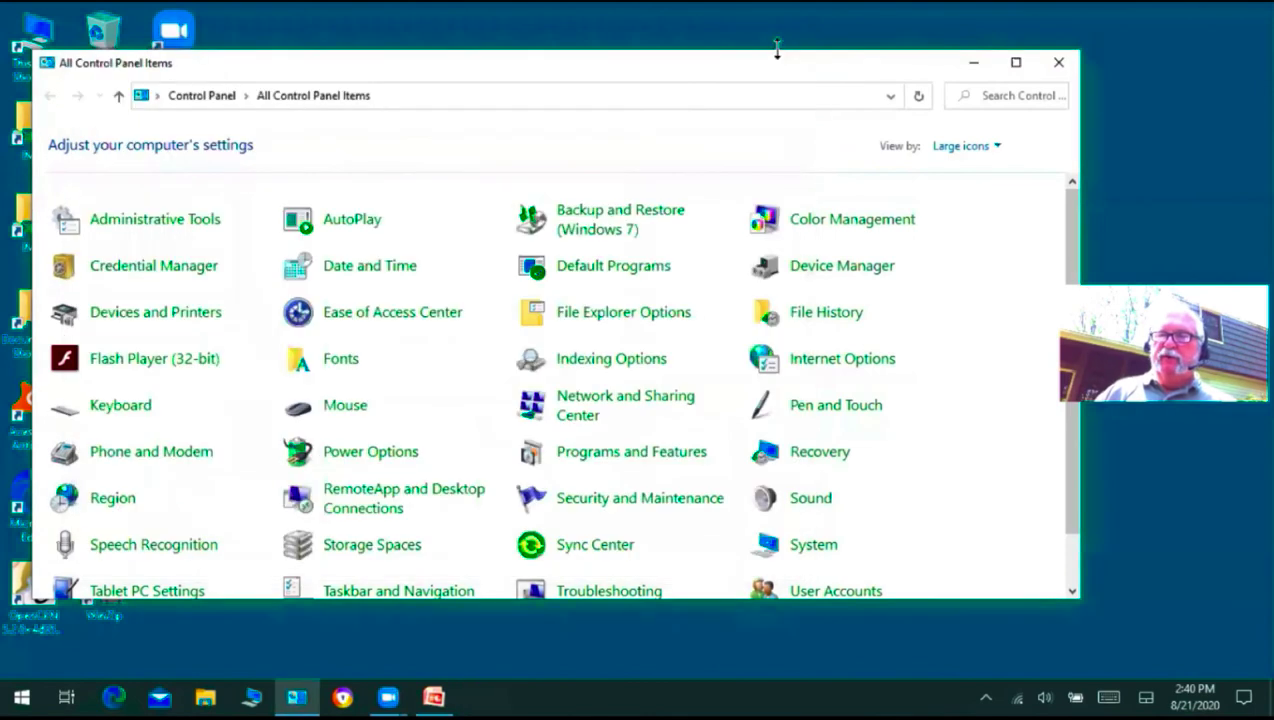
pyautogui.click(1060, 66)
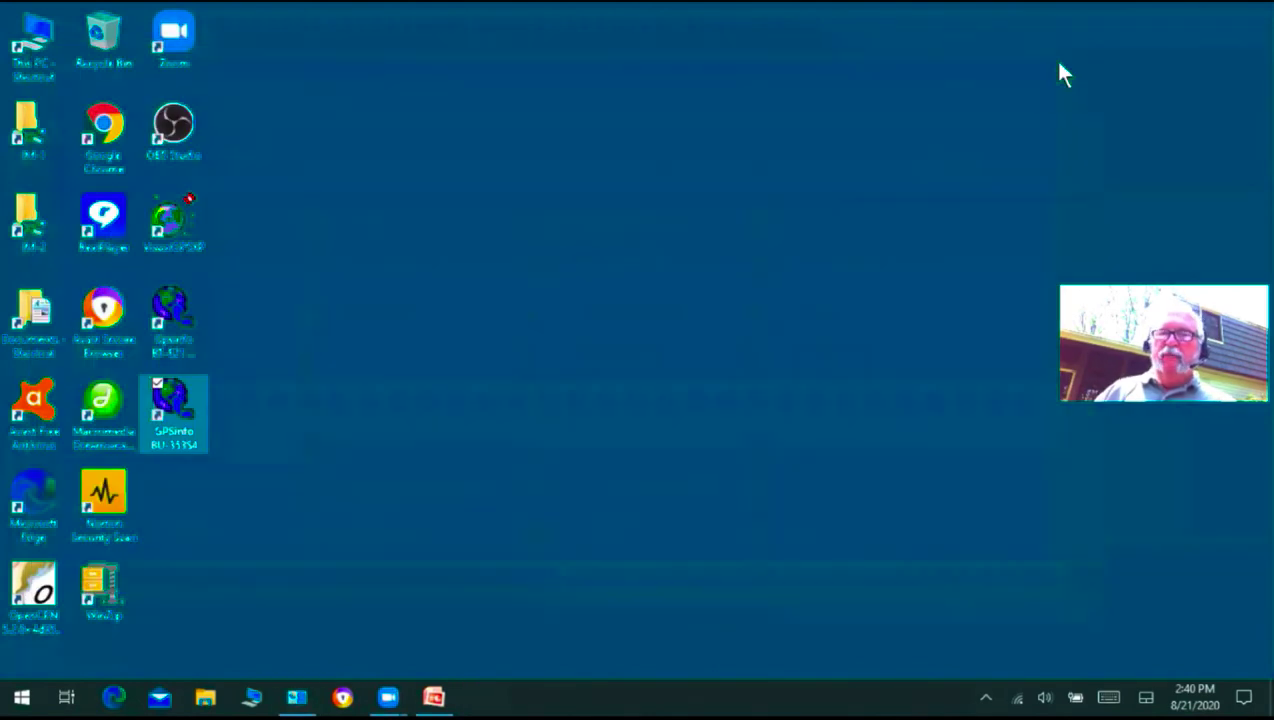
pyautogui.click(33, 594)
pyautogui.doubleClick(31, 590)
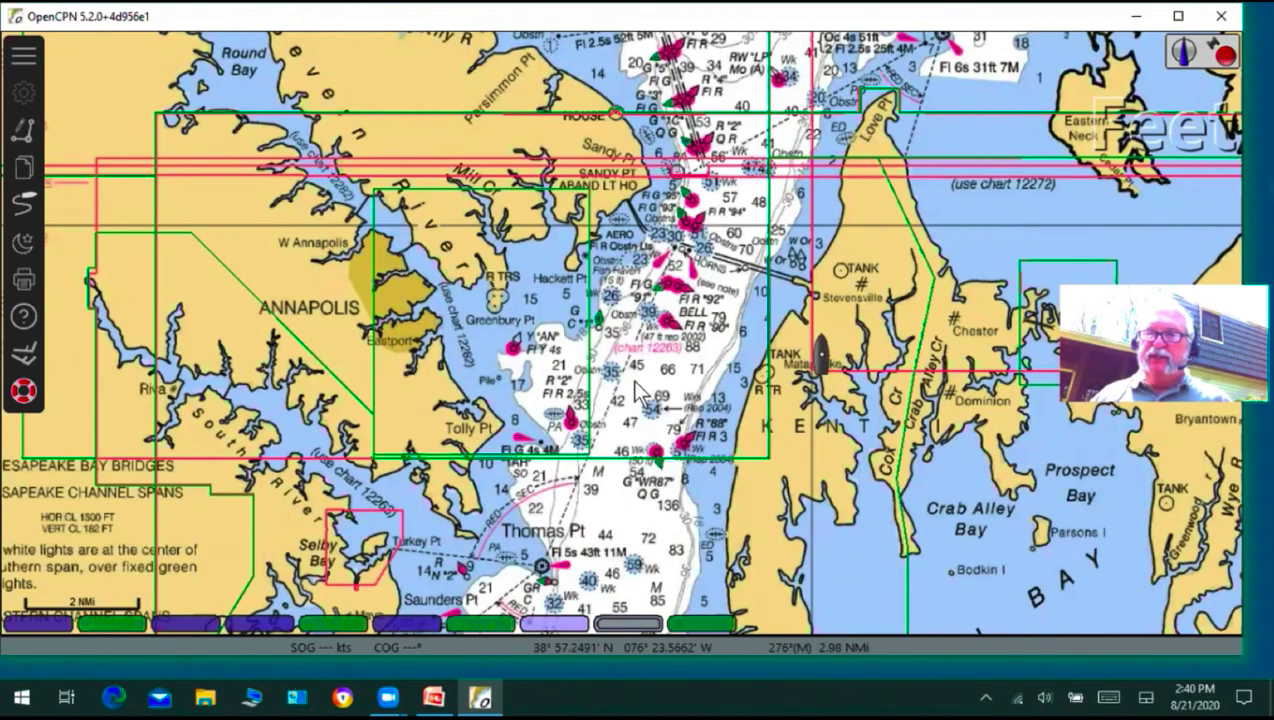
# - Move the boat to the open water of the bay, east of Annapolis and north of Thomas Pt
pyautogui.rightClick(632, 374)
pyautogui.rightClick(632, 374)
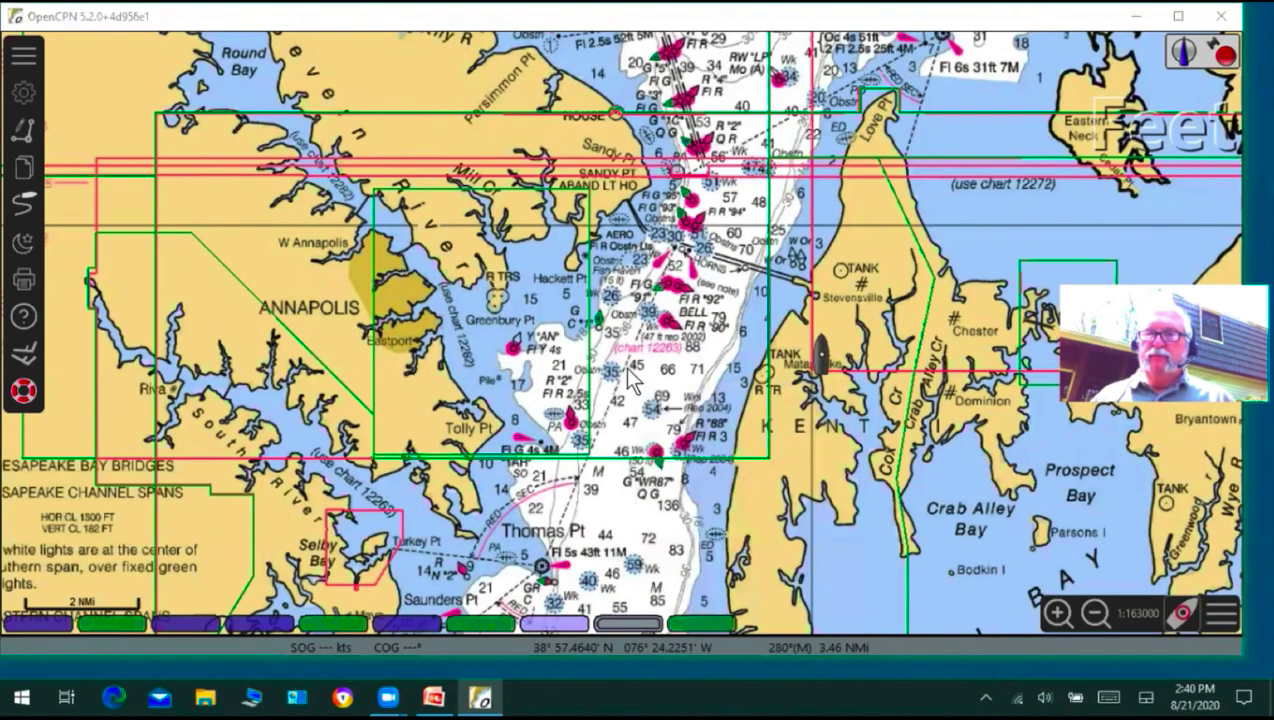
pyautogui.rightClick(632, 374)
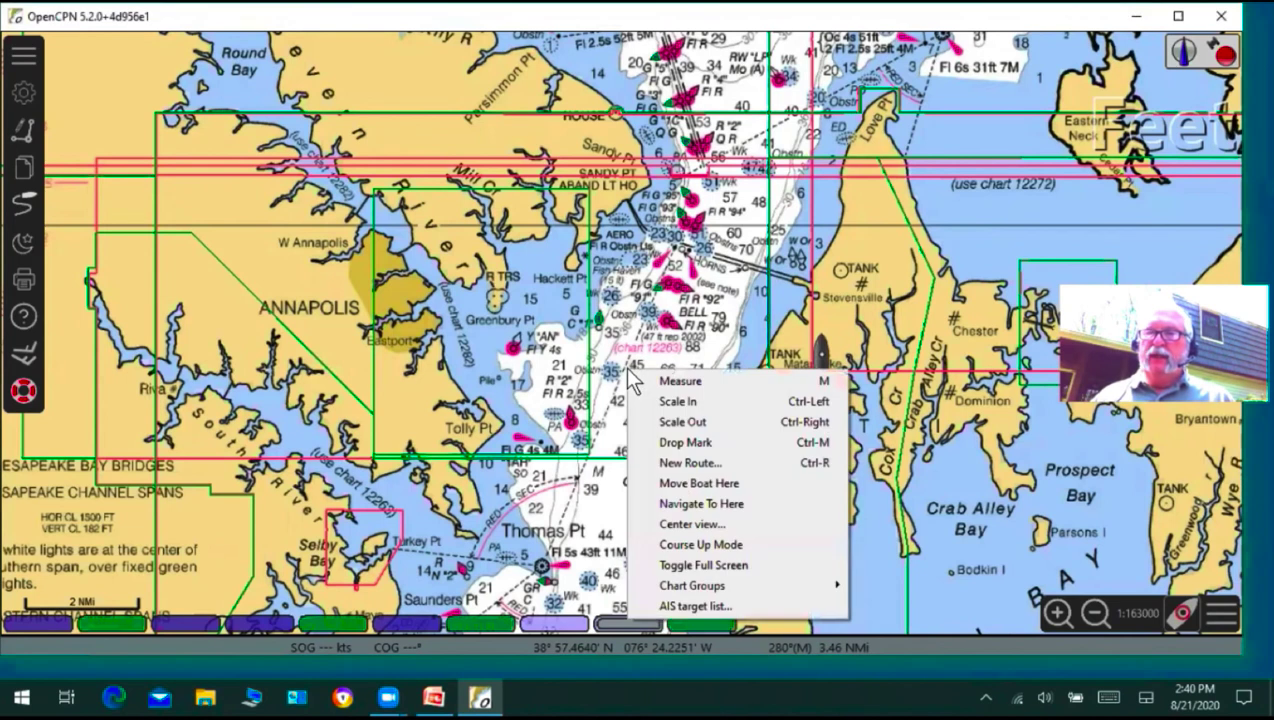
pyautogui.click(676, 483)
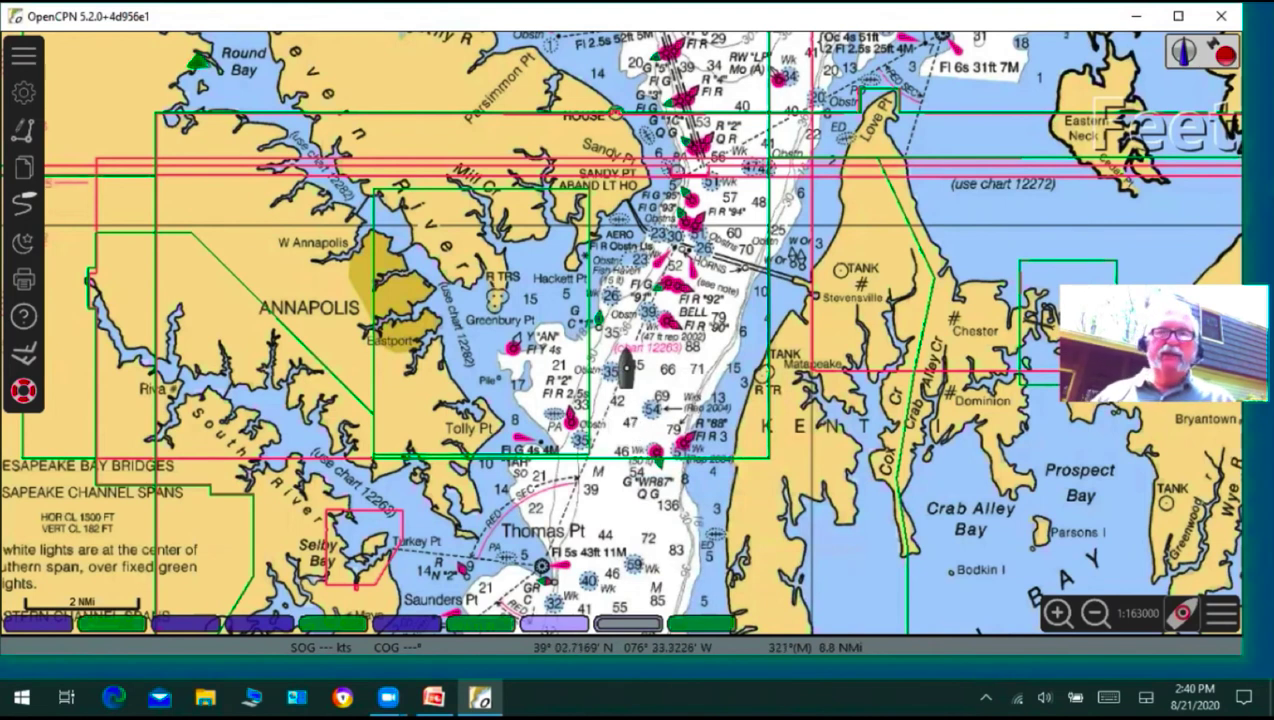
# - In the connection options, disable the COM3 serial connection and show the NMEA Debug Window
pyautogui.click(25, 94)
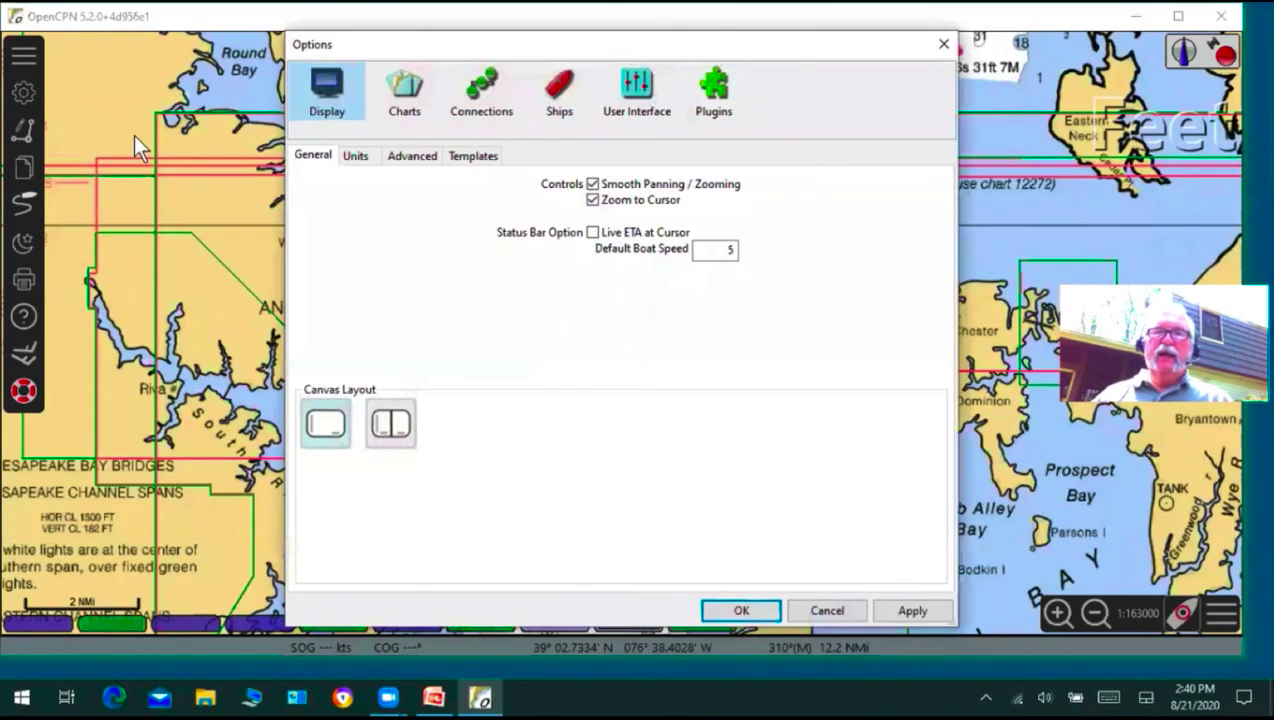
pyautogui.click(484, 100)
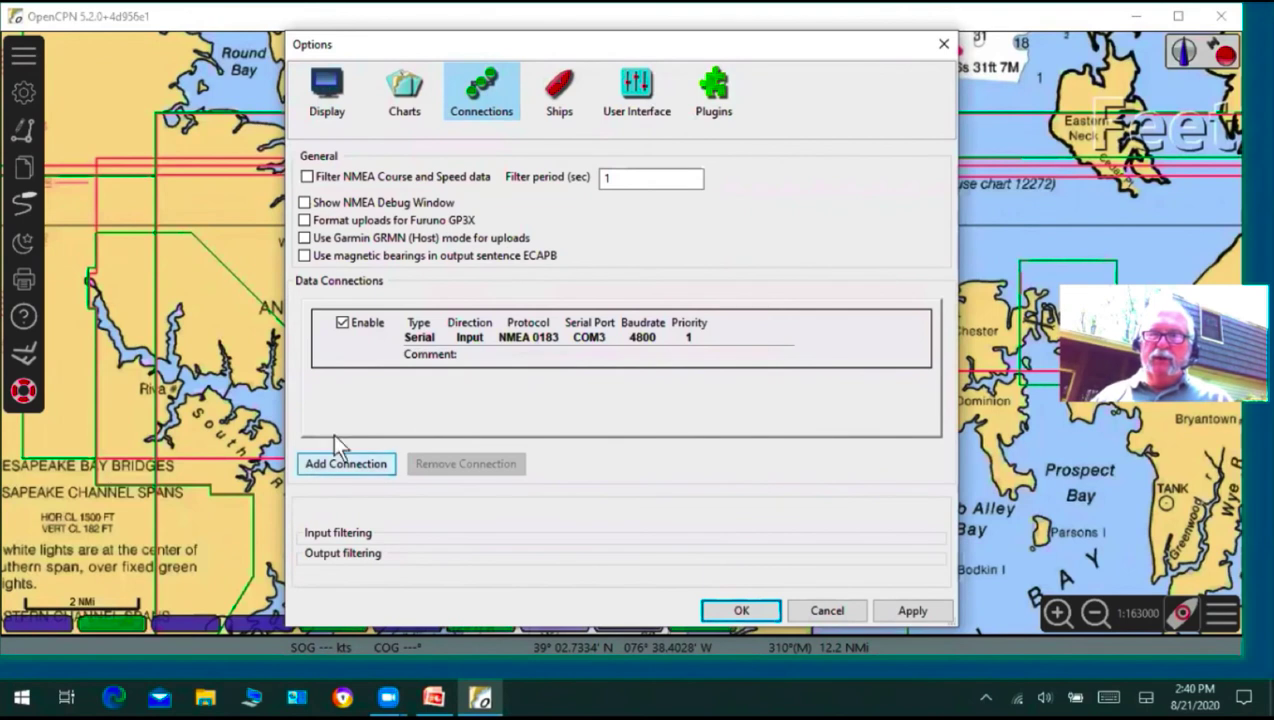
pyautogui.click(342, 322)
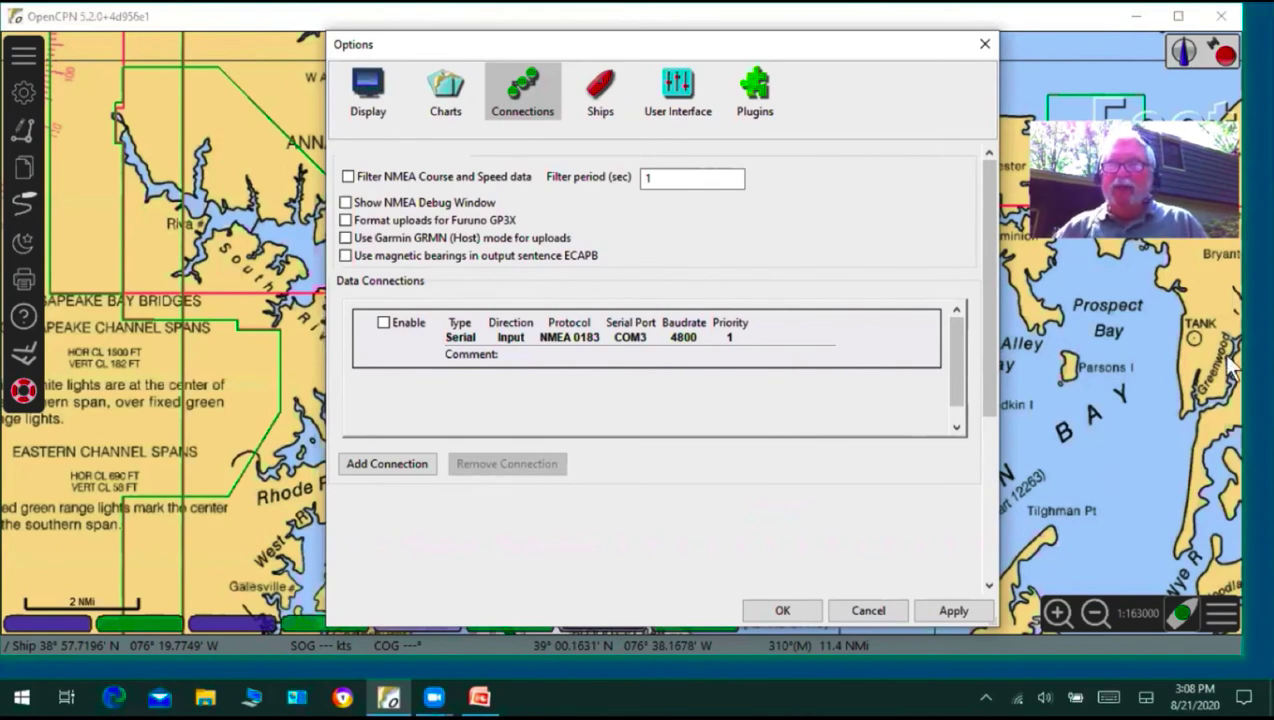
pyautogui.click(345, 203)
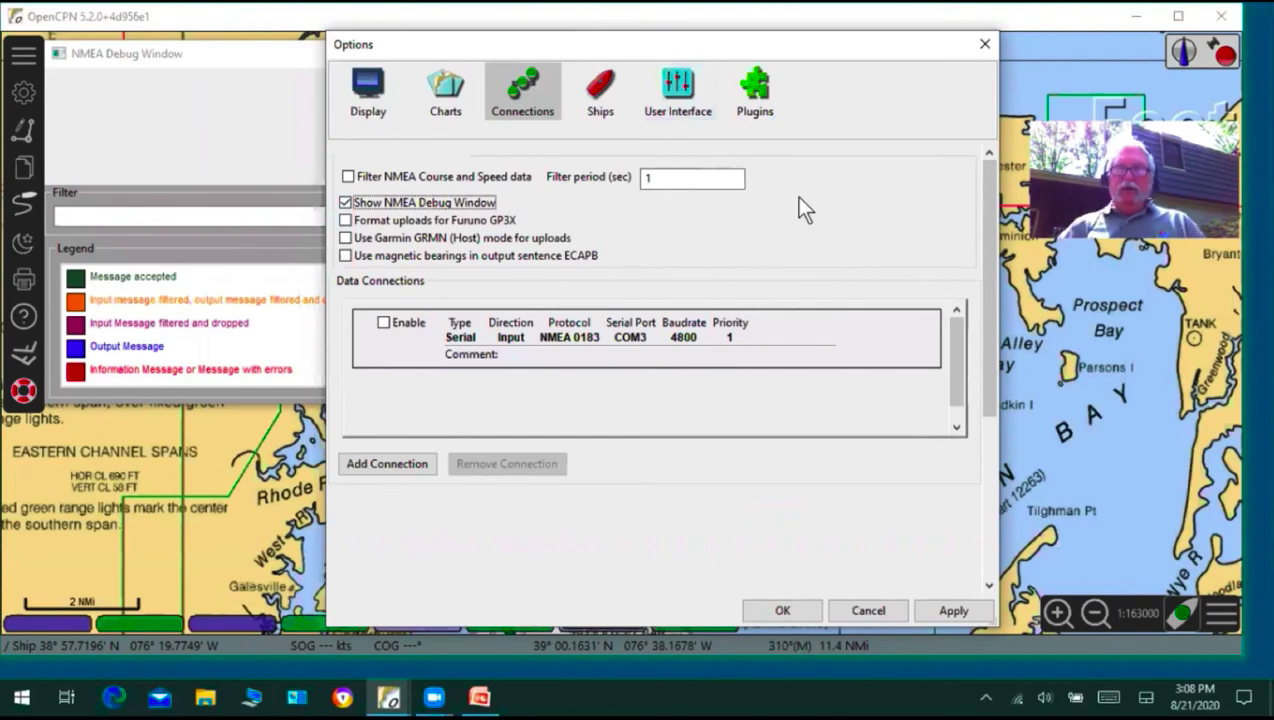
# - Add a serial data connection on COM5 - Standard Serial over Bluetooth link and apply it
pyautogui.click(385, 465)
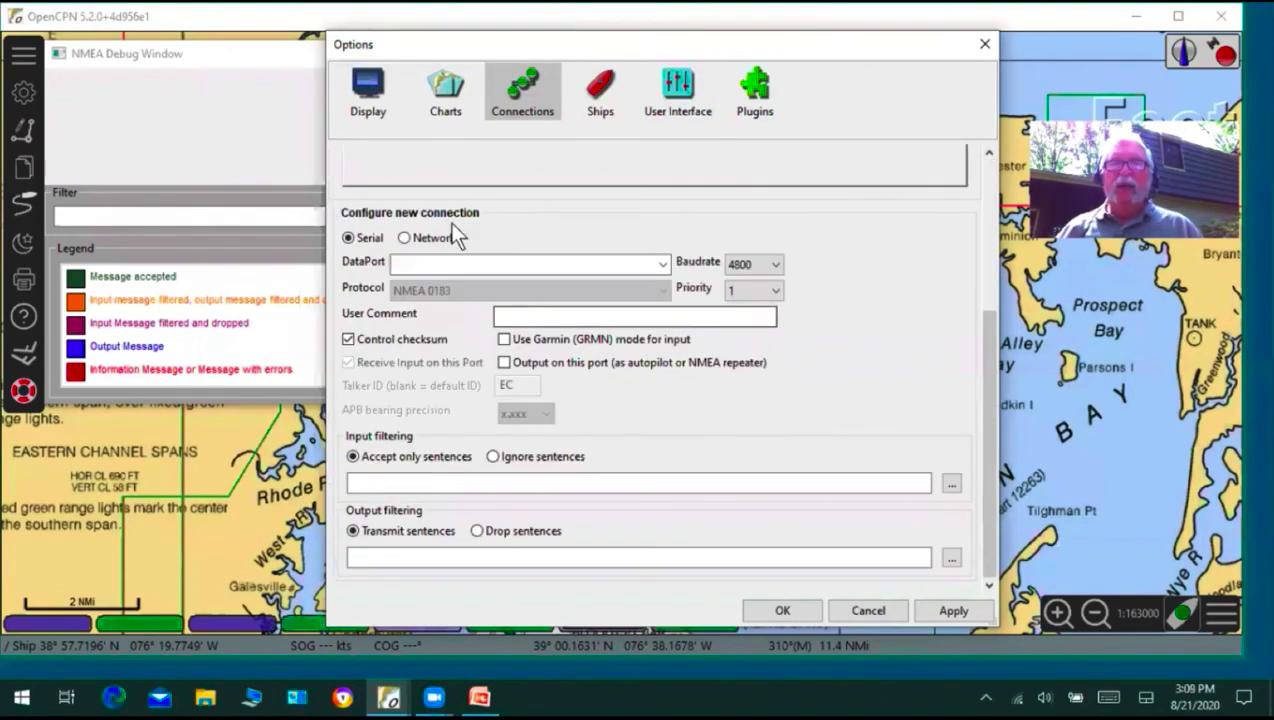
pyautogui.click(661, 263)
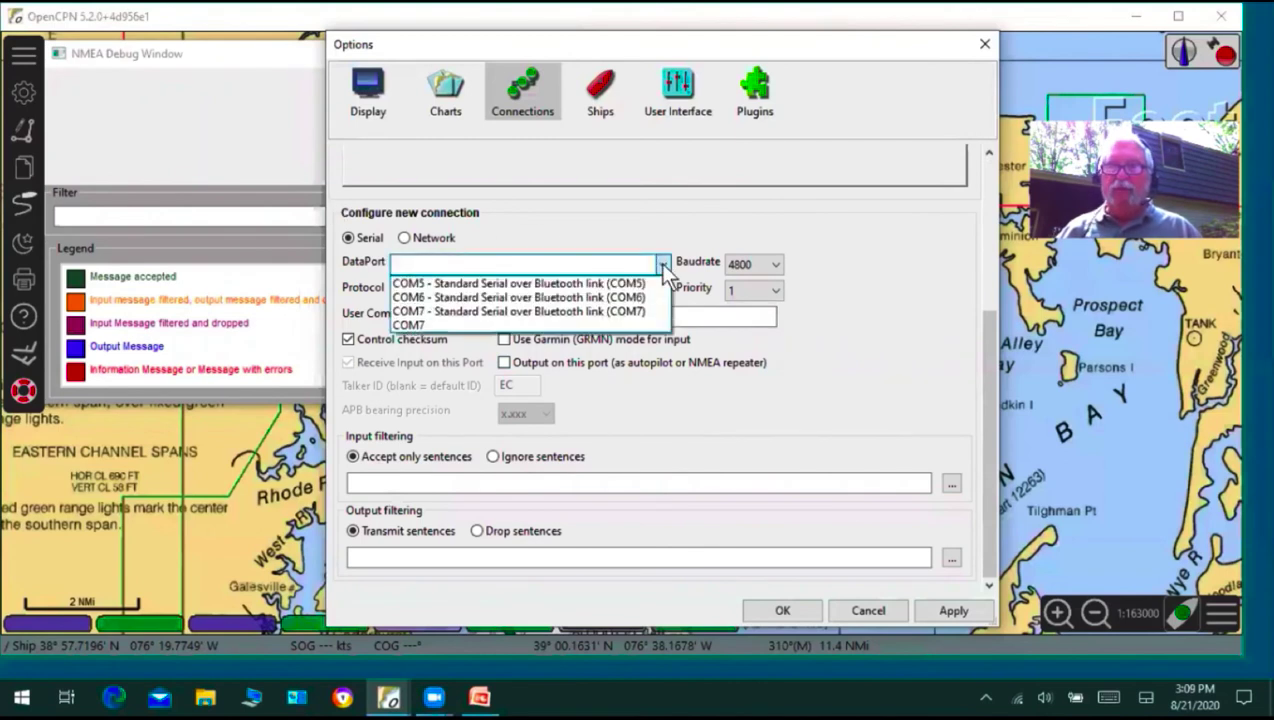
pyautogui.click(558, 285)
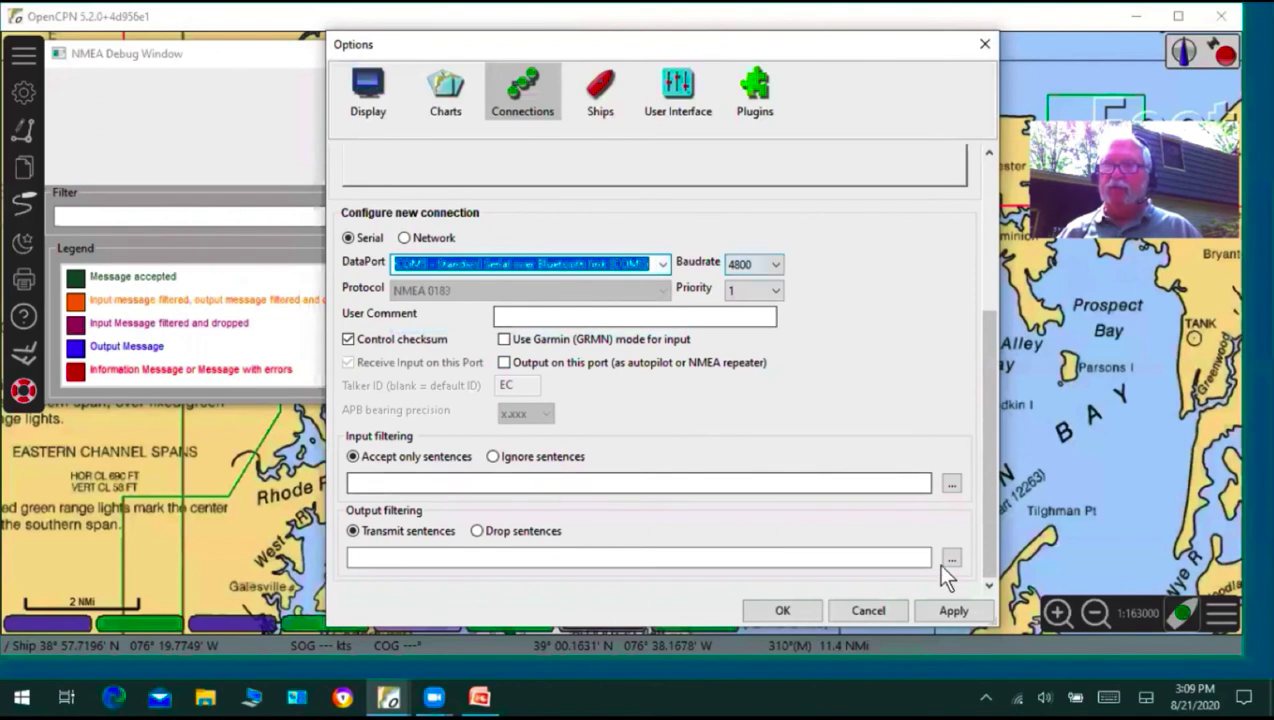
pyautogui.click(950, 610)
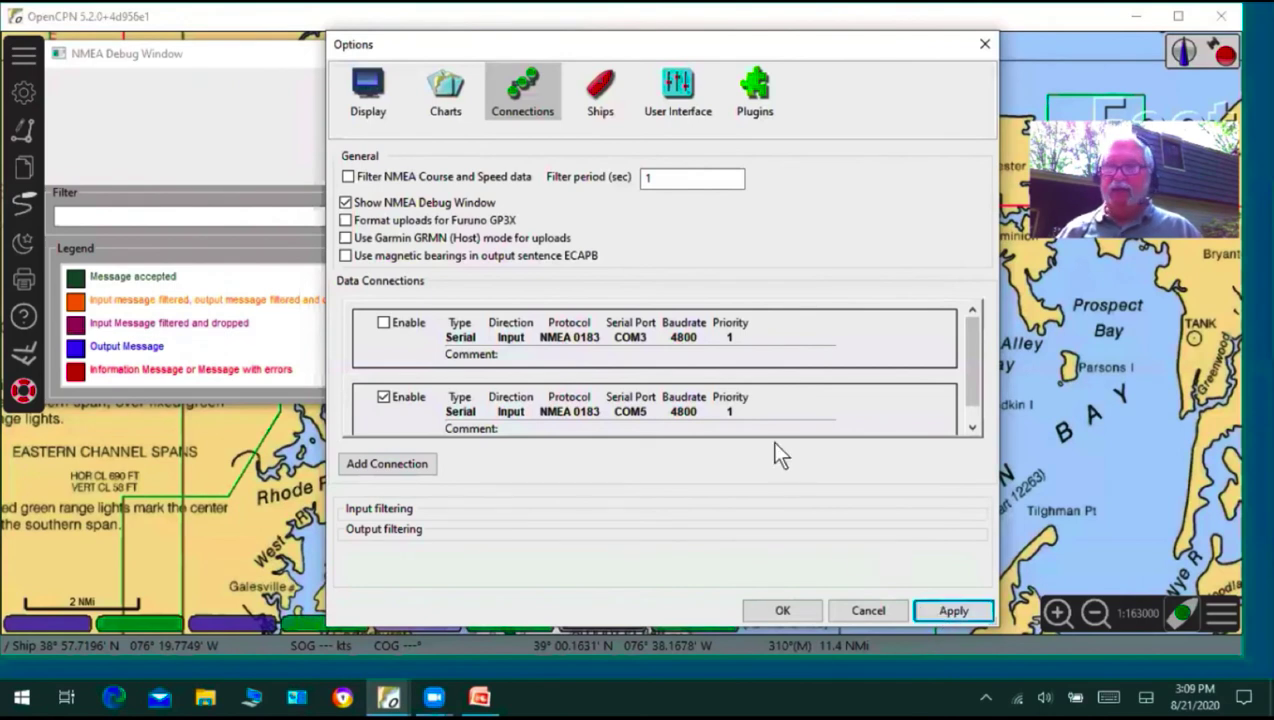
# - Change the COM5 connection's data port to COM6 - Standard Serial over Bluetooth link and apply the change
pyautogui.click(772, 406)
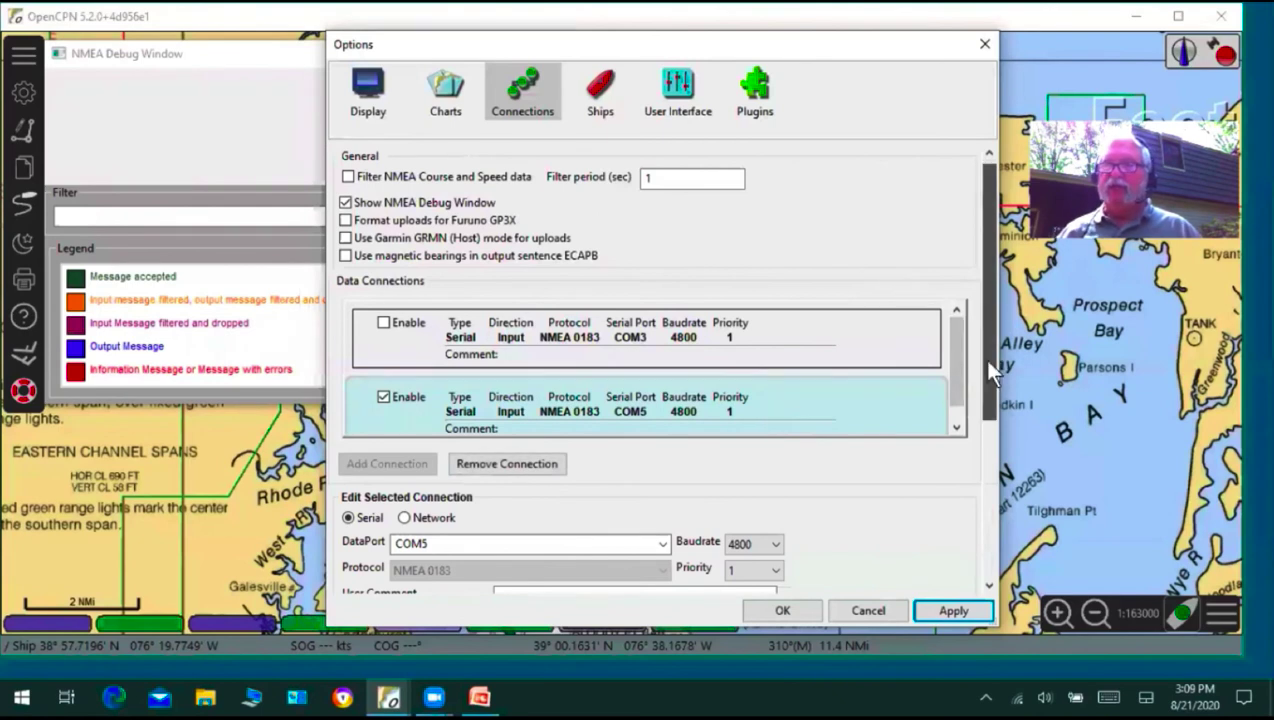
pyautogui.moveTo(981, 355); pyautogui.dragTo(960, 497)
pyautogui.scroll(-3, 956, 510)
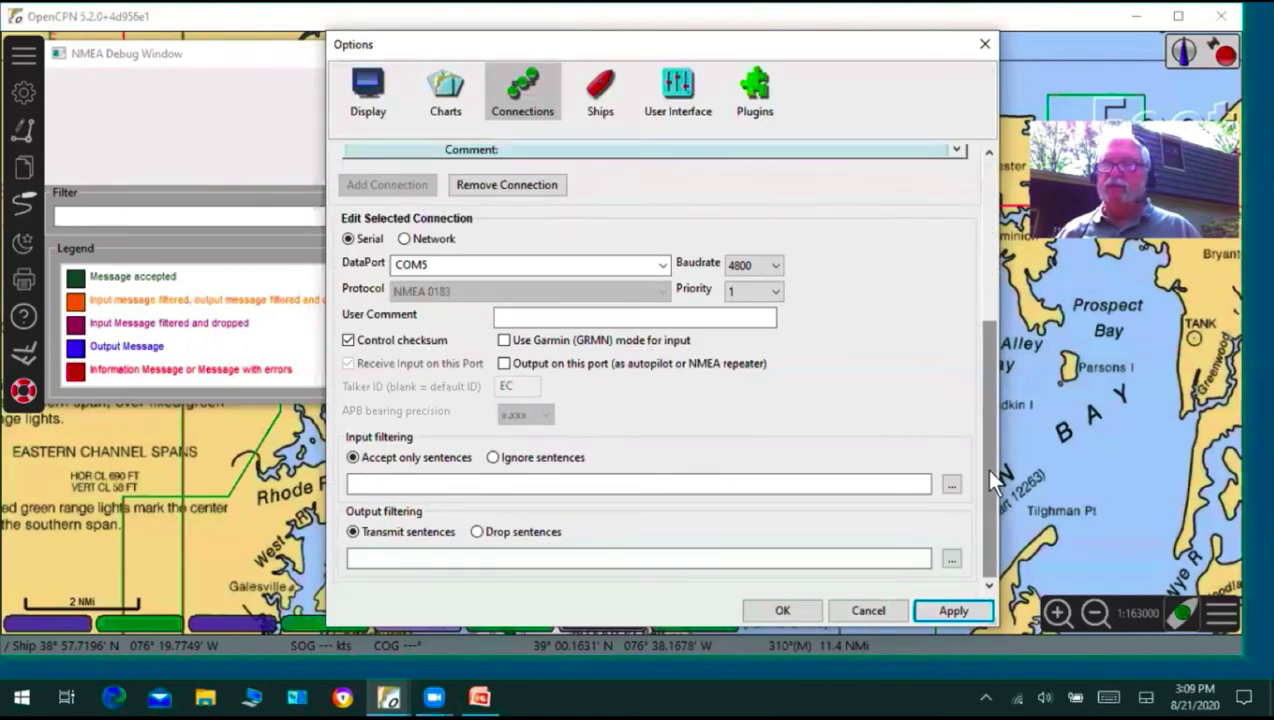
pyautogui.scroll(2, 984, 430)
pyautogui.scroll(1, 990, 422)
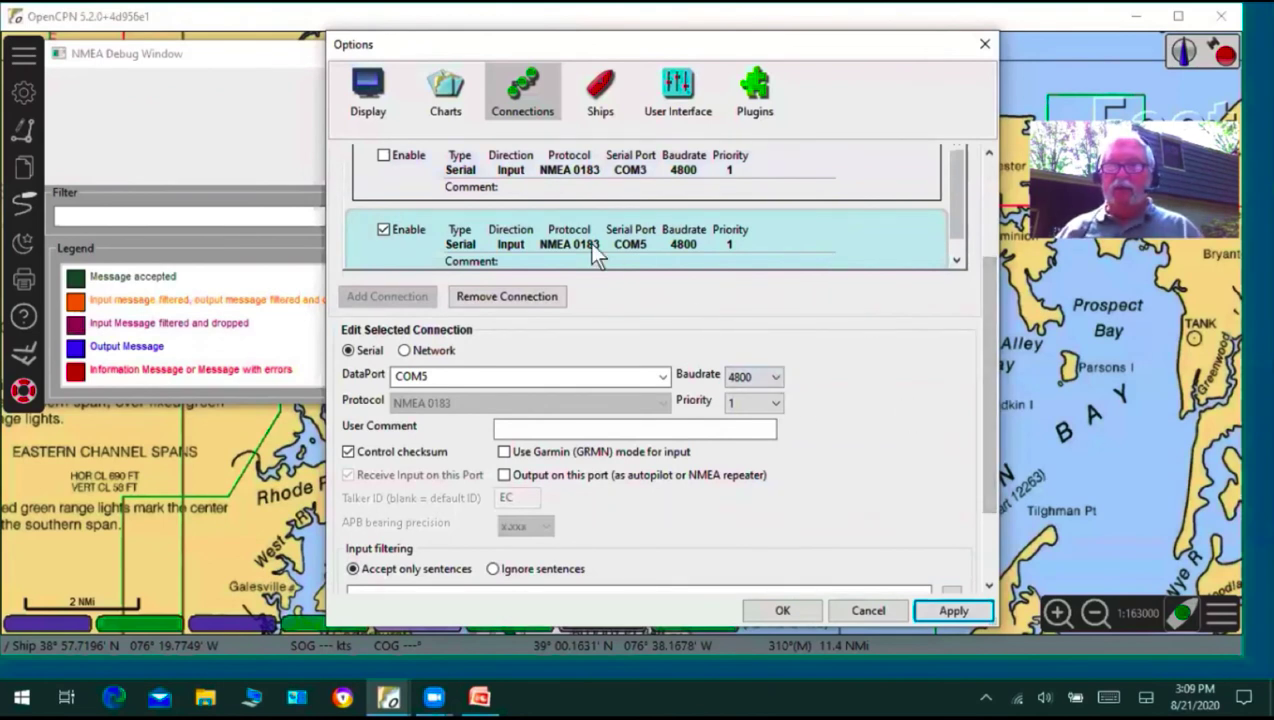
pyautogui.click(661, 375)
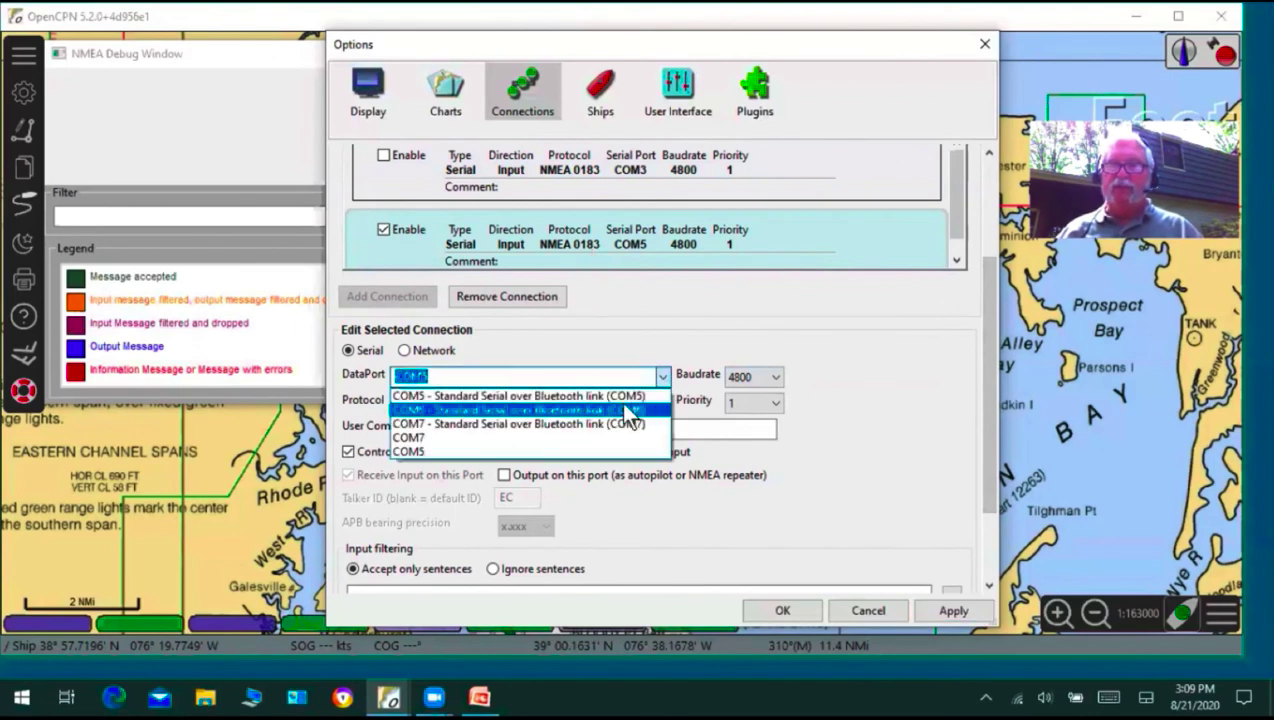
pyautogui.click(620, 401)
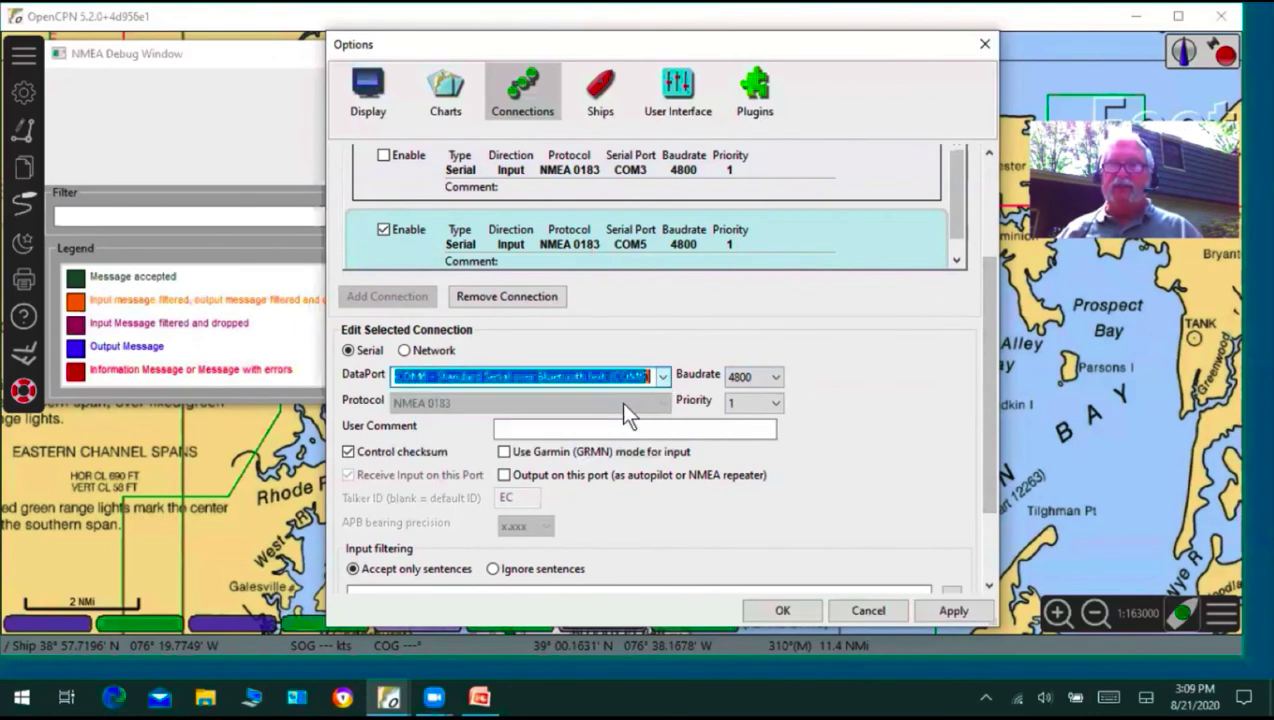
pyautogui.click(948, 610)
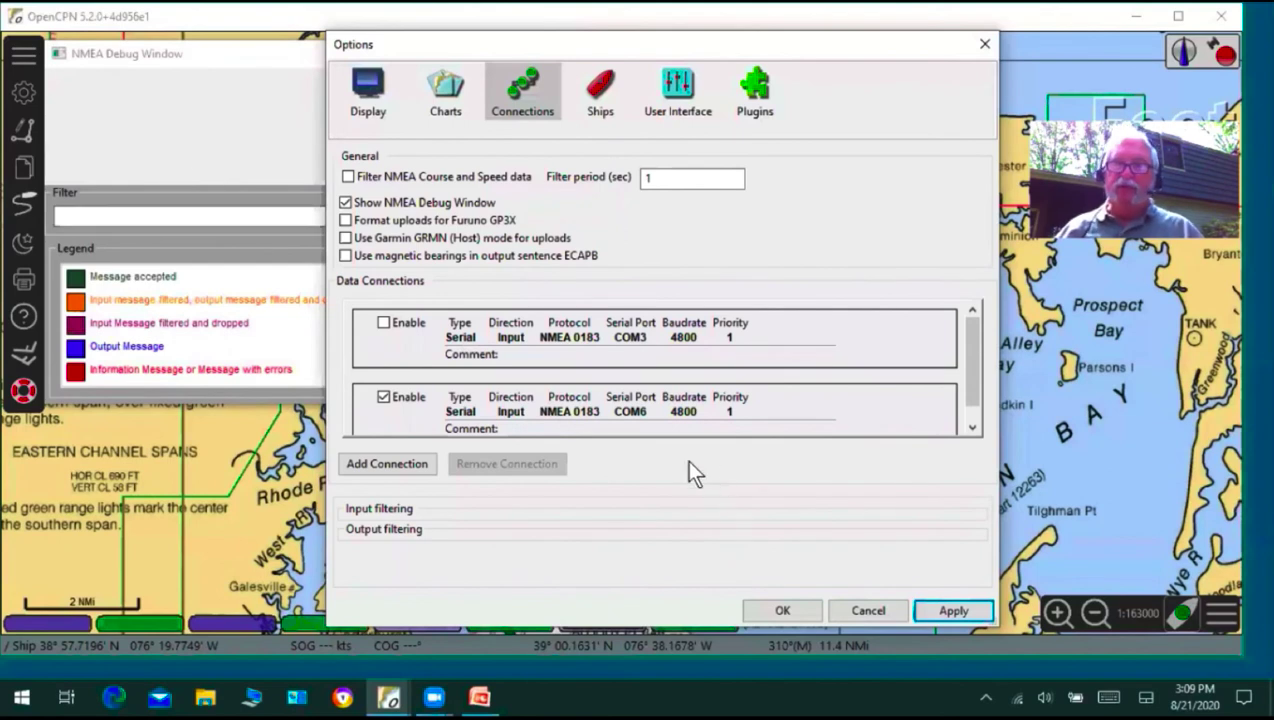
# - Change the COM6 connection's data port to COM7 - Standard Serial over Bluetooth link, apply it, and close the options and NMEA Debug Window
pyautogui.click(607, 397)
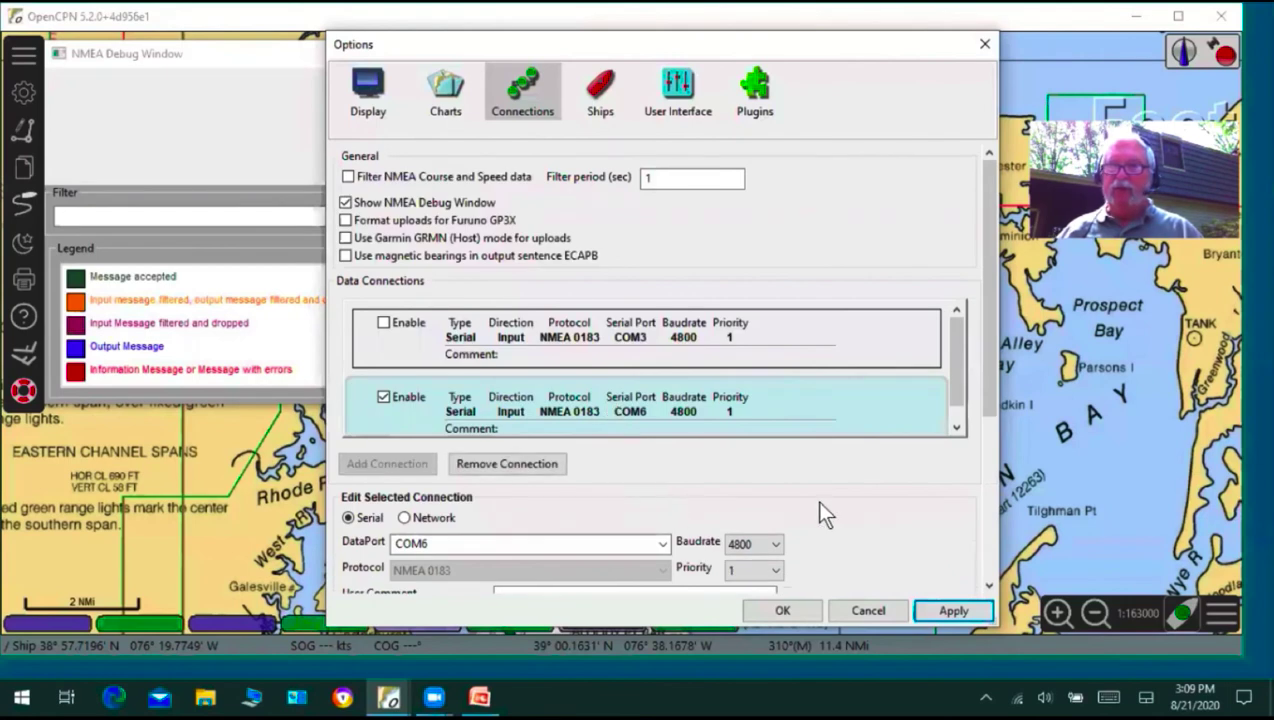
pyautogui.scroll(-2, 820, 515)
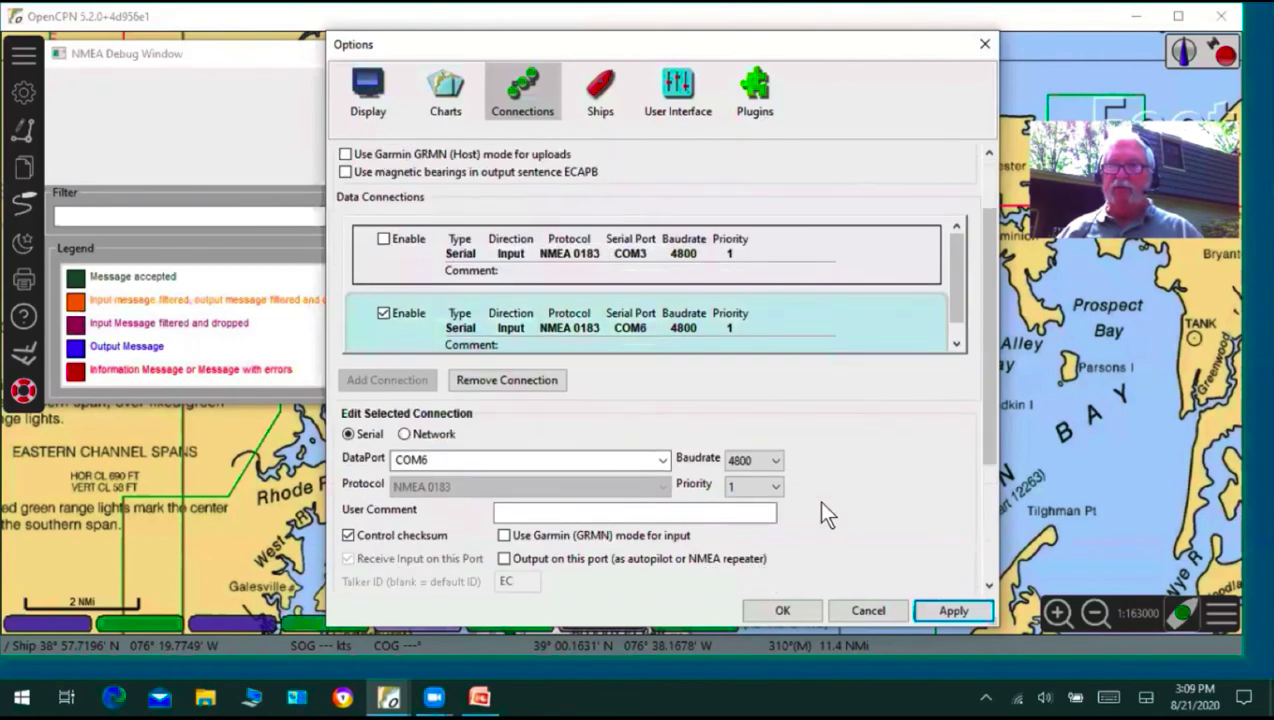
pyautogui.click(659, 460)
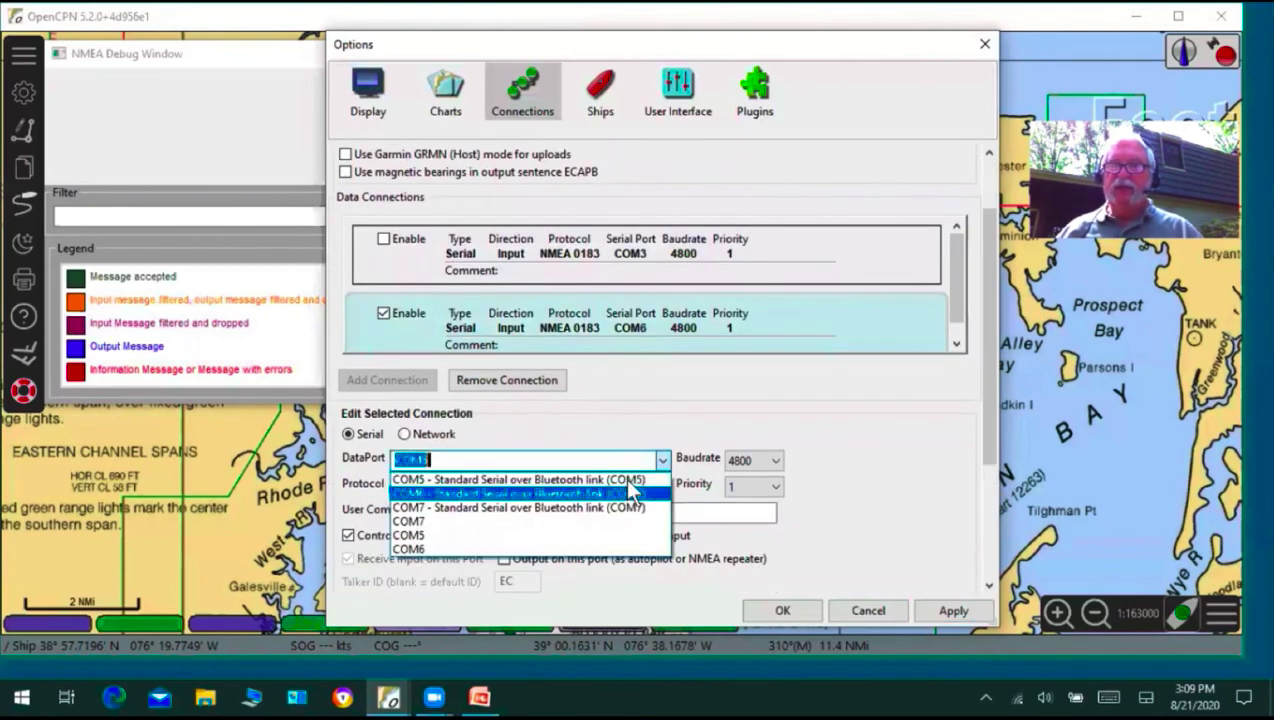
pyautogui.click(515, 509)
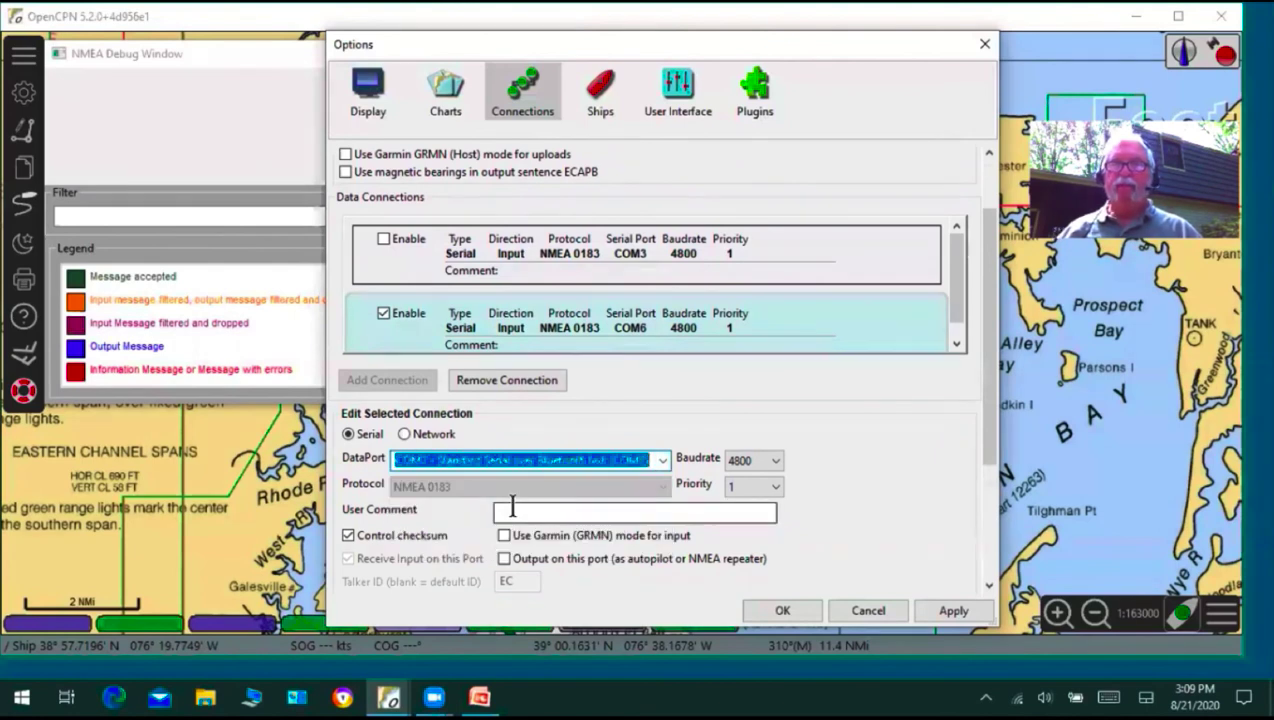
pyautogui.click(945, 615)
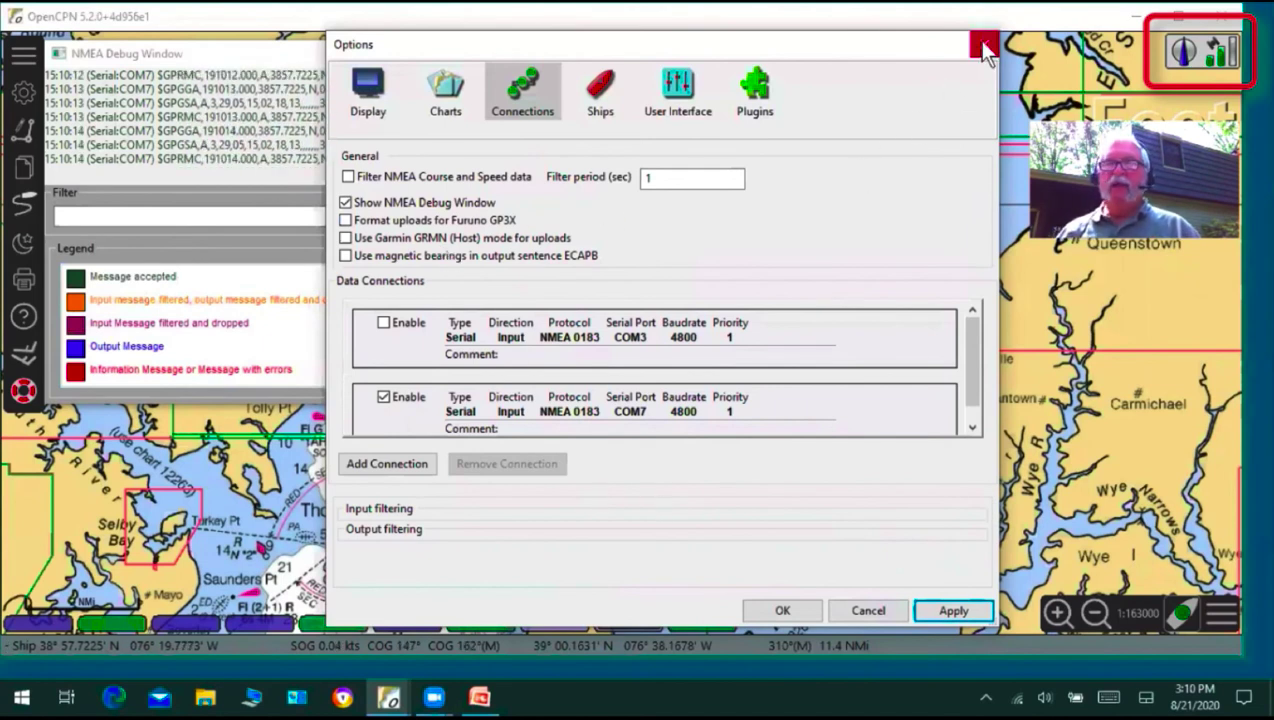
pyautogui.click(776, 609)
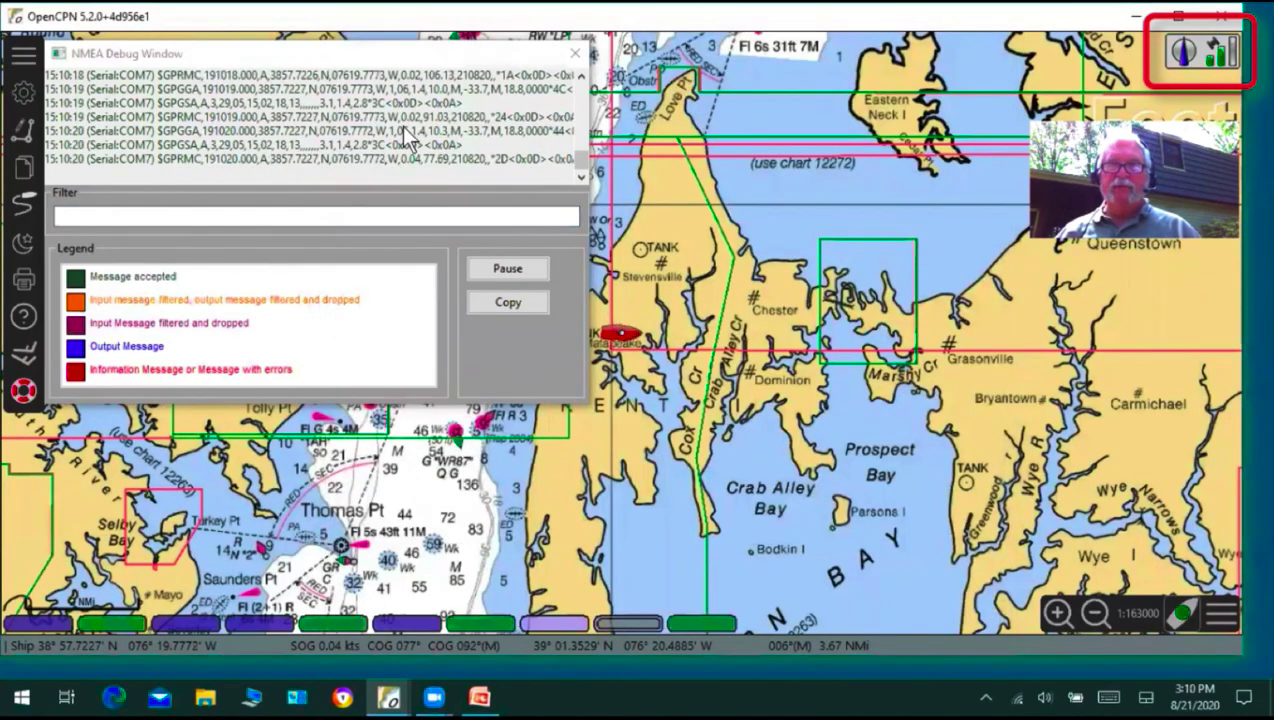
pyautogui.click(575, 54)
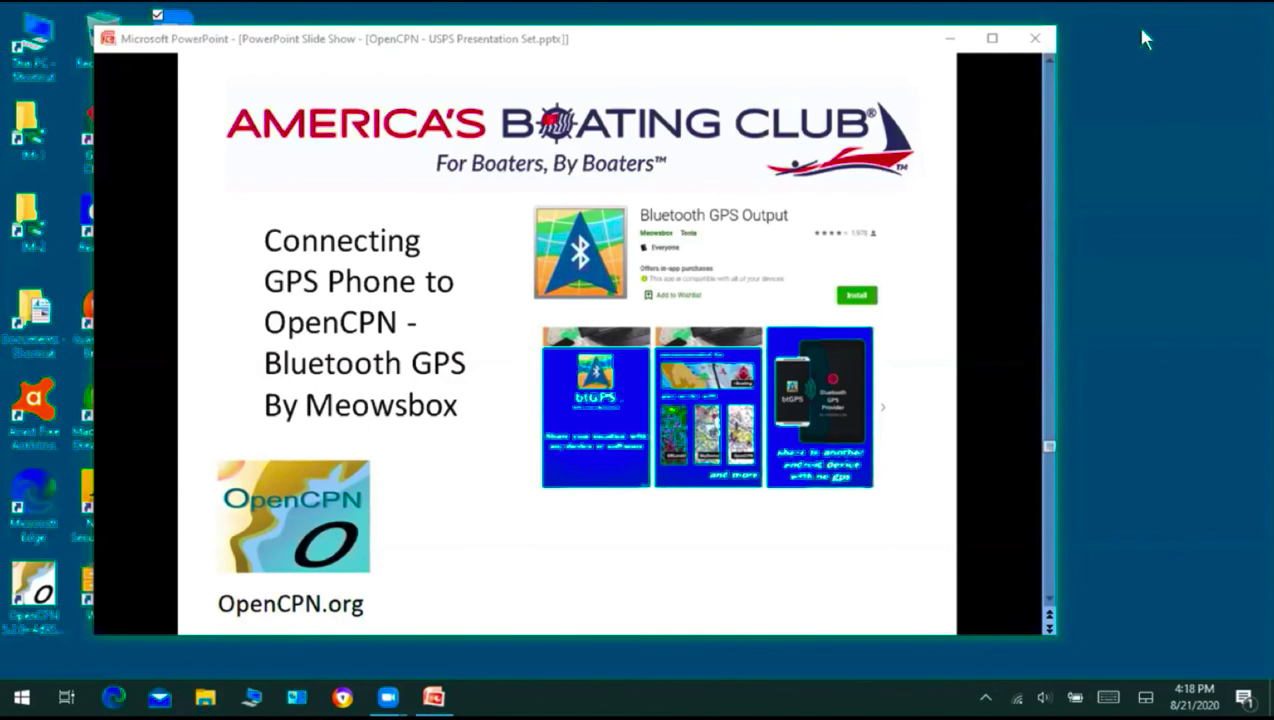
# - Close the OpenCPN - USPS Presentation Set.pptx slide show and save its changes
pyautogui.press('Right')
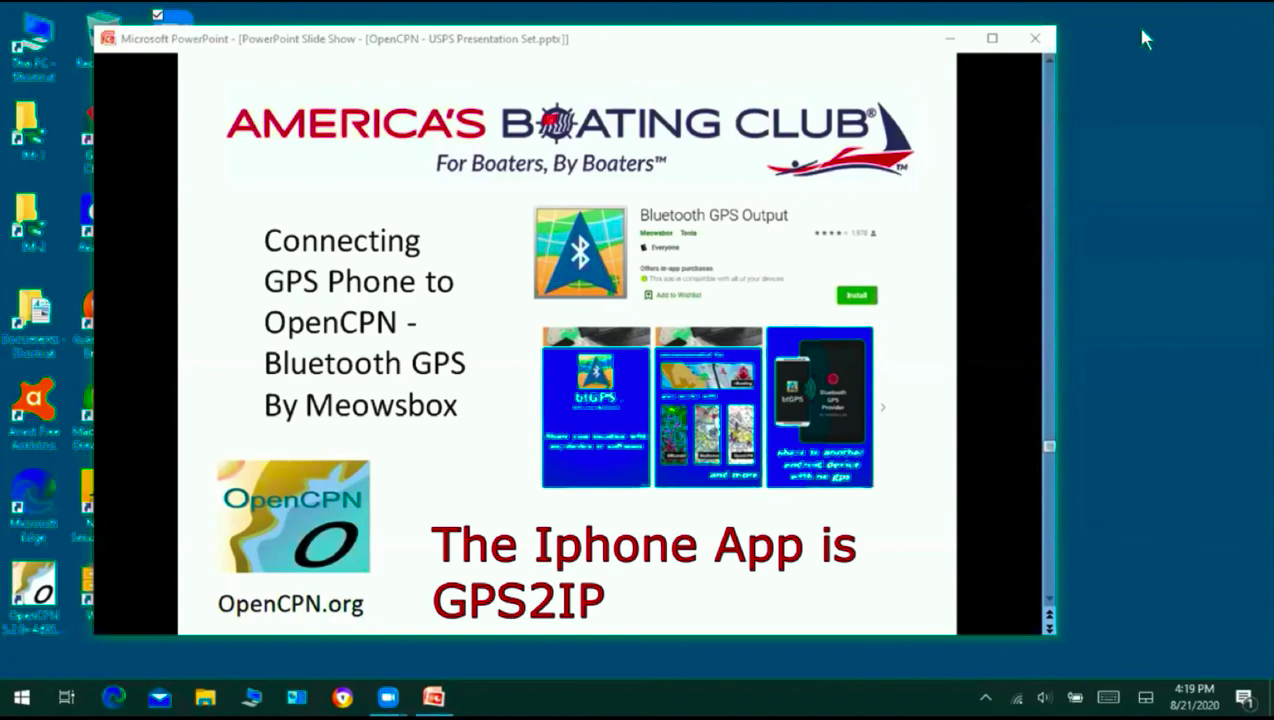
pyautogui.press('Left')
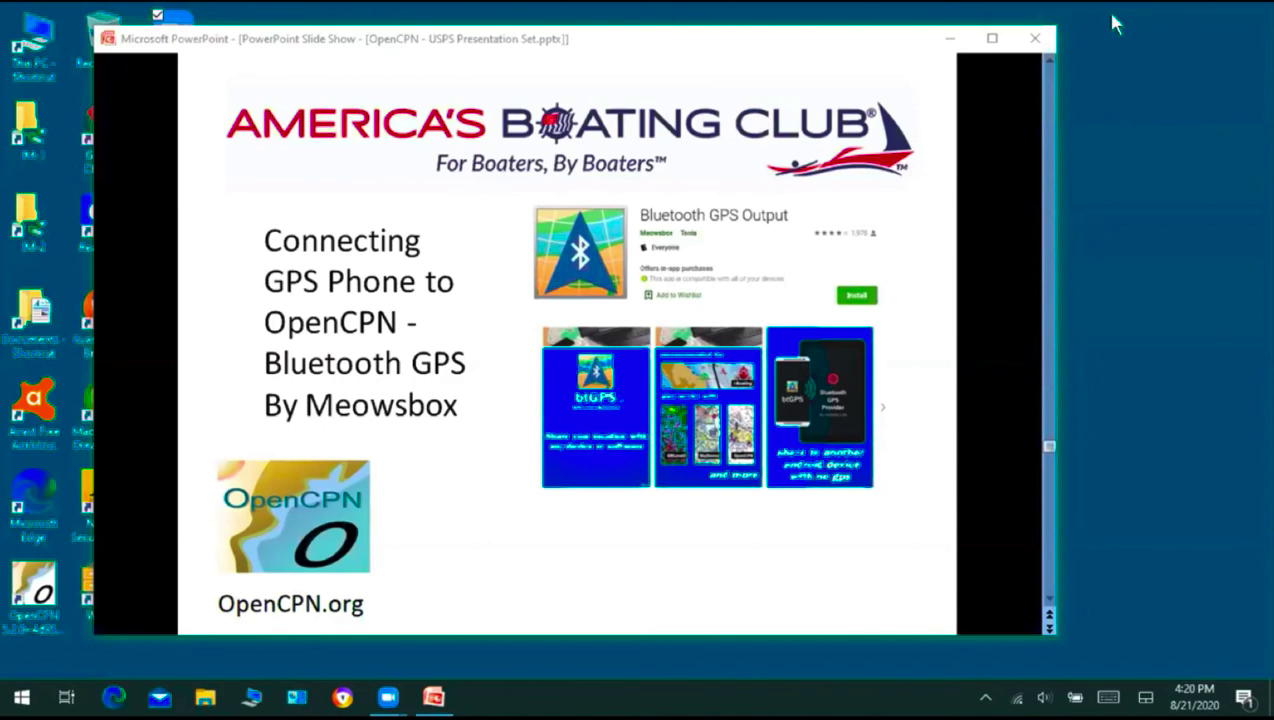
pyautogui.click(1027, 42)
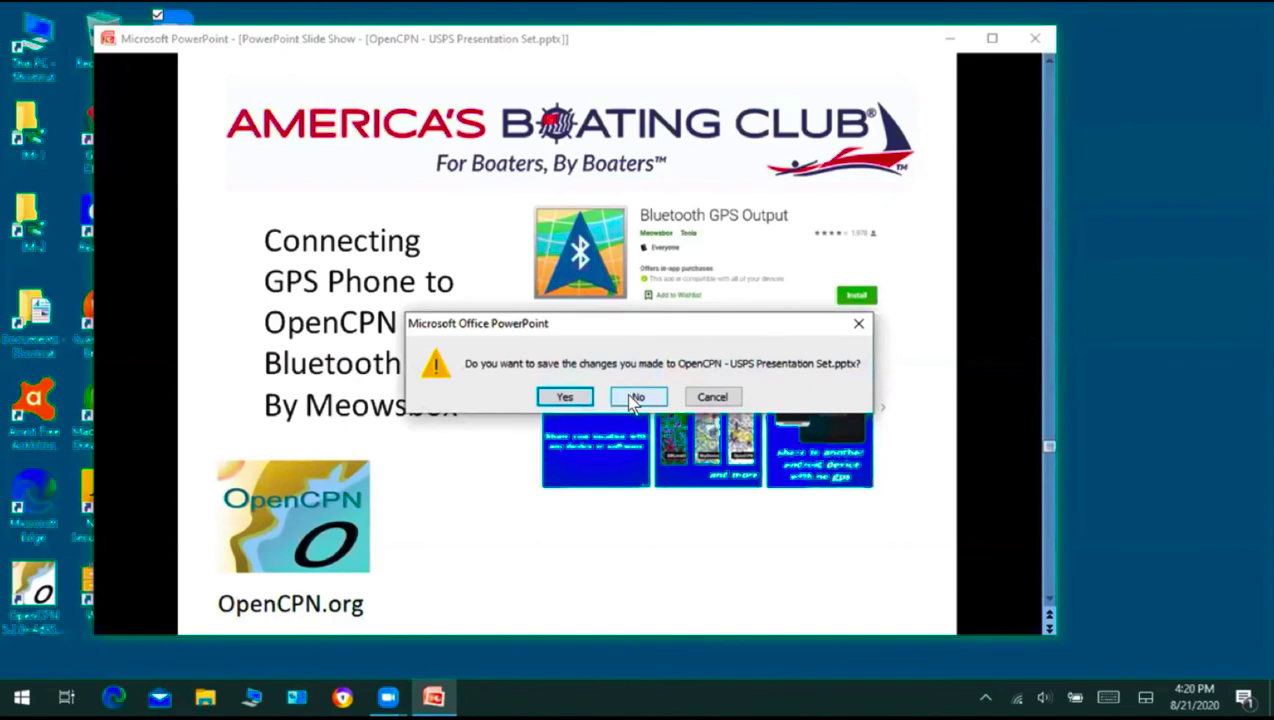
pyautogui.click(563, 398)
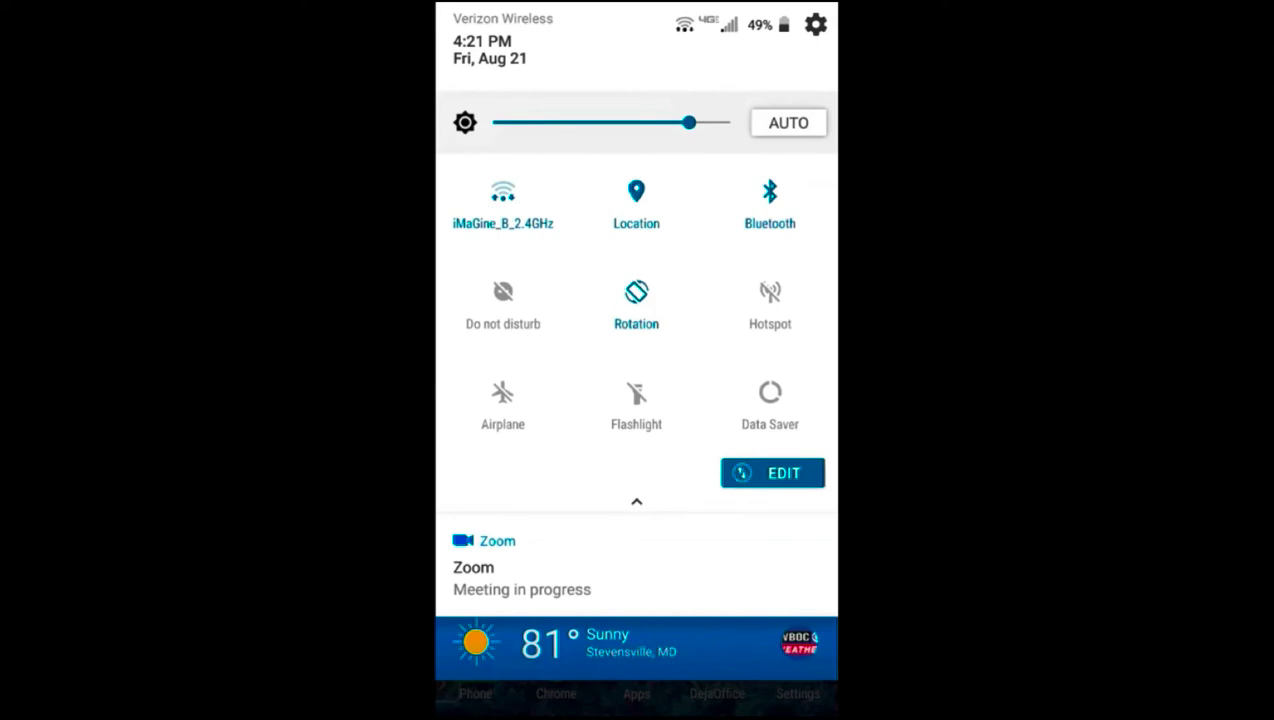
# - On the phone, dismiss the quick settings and notifications and open the Bluetooth GPS Output app
pyautogui.click(636, 501)
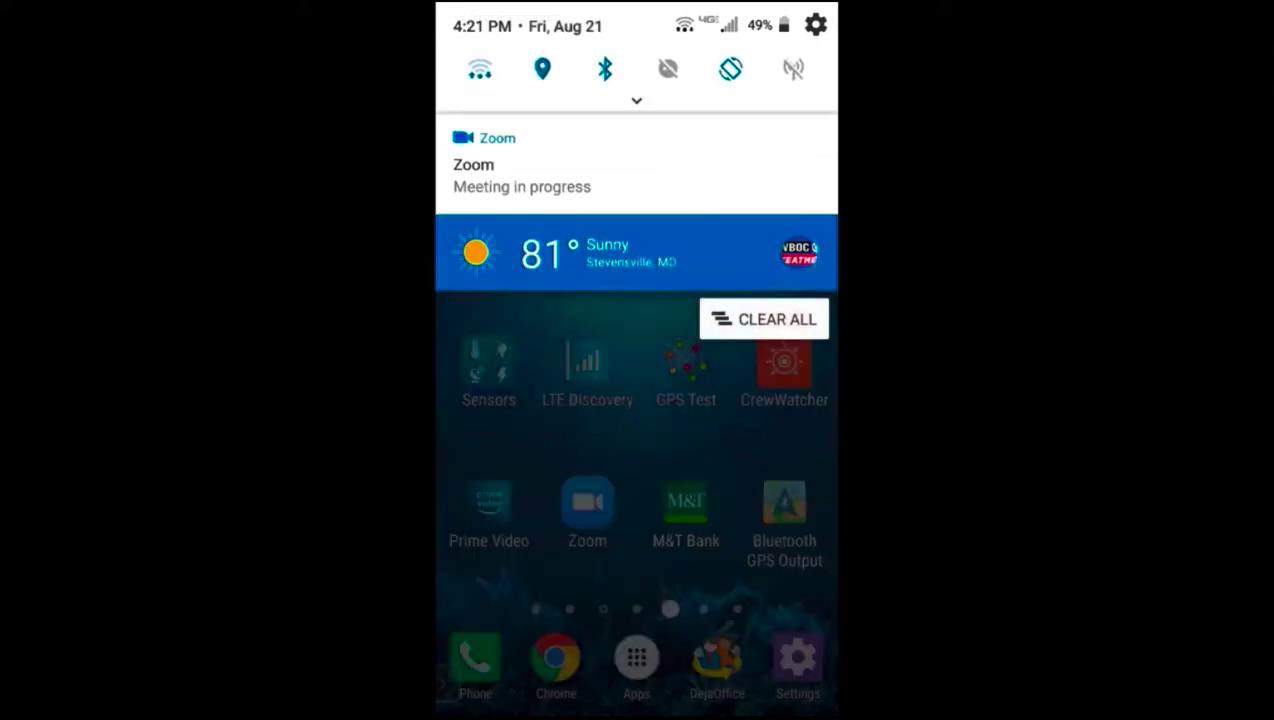
pyautogui.moveTo(636, 560); pyautogui.dragTo(636, 150)
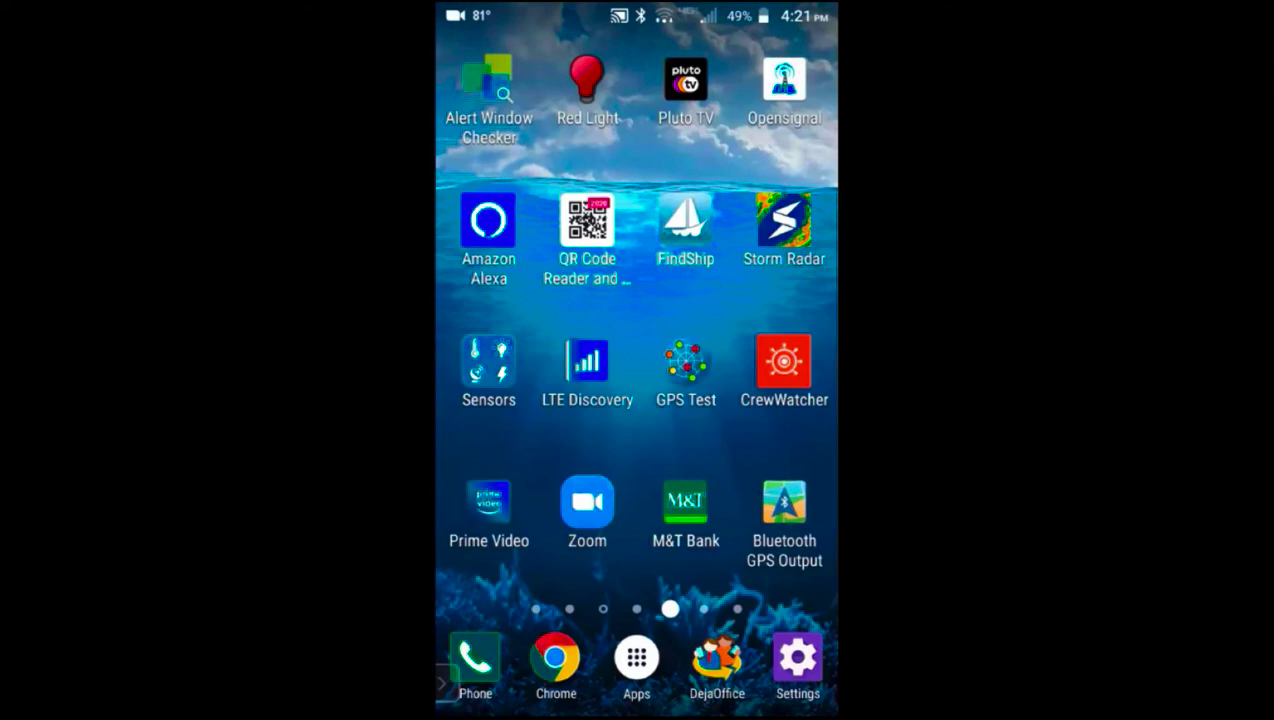
pyautogui.click(784, 502)
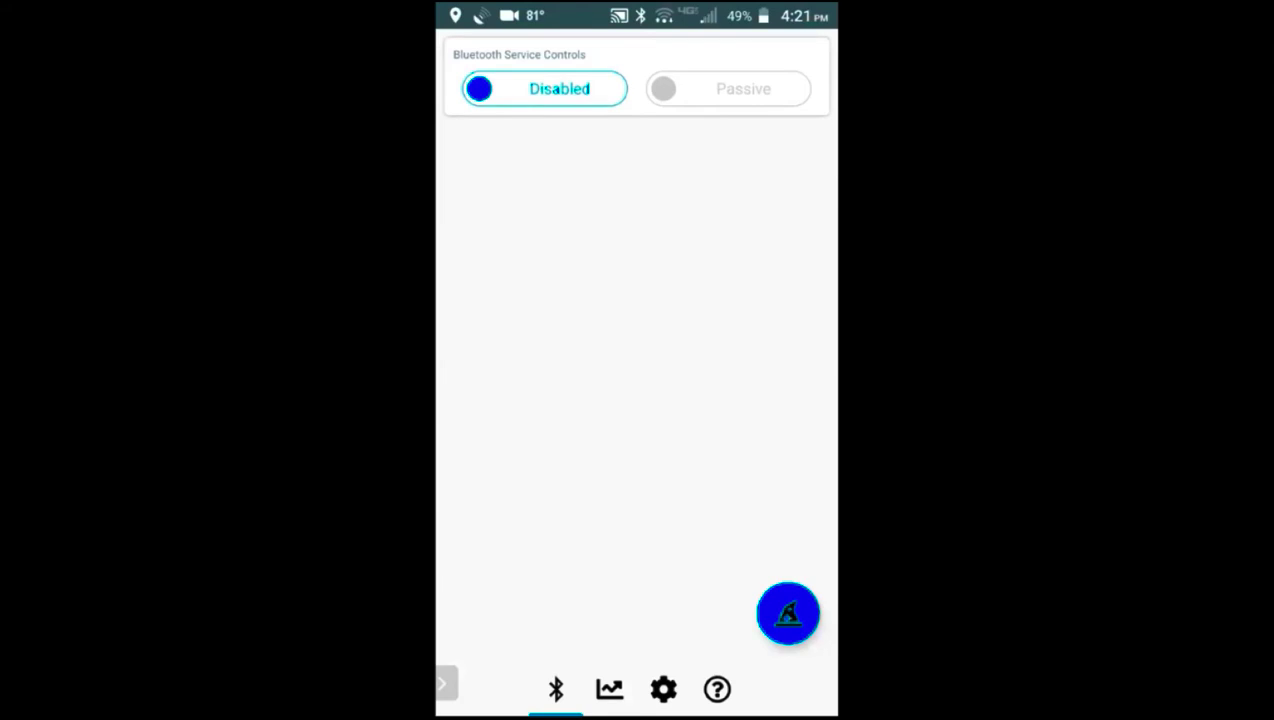
# - Start the Connection Wizard for pairing a Windows 10 or 8 computer and continue past its introductory page
pyautogui.click(788, 613)
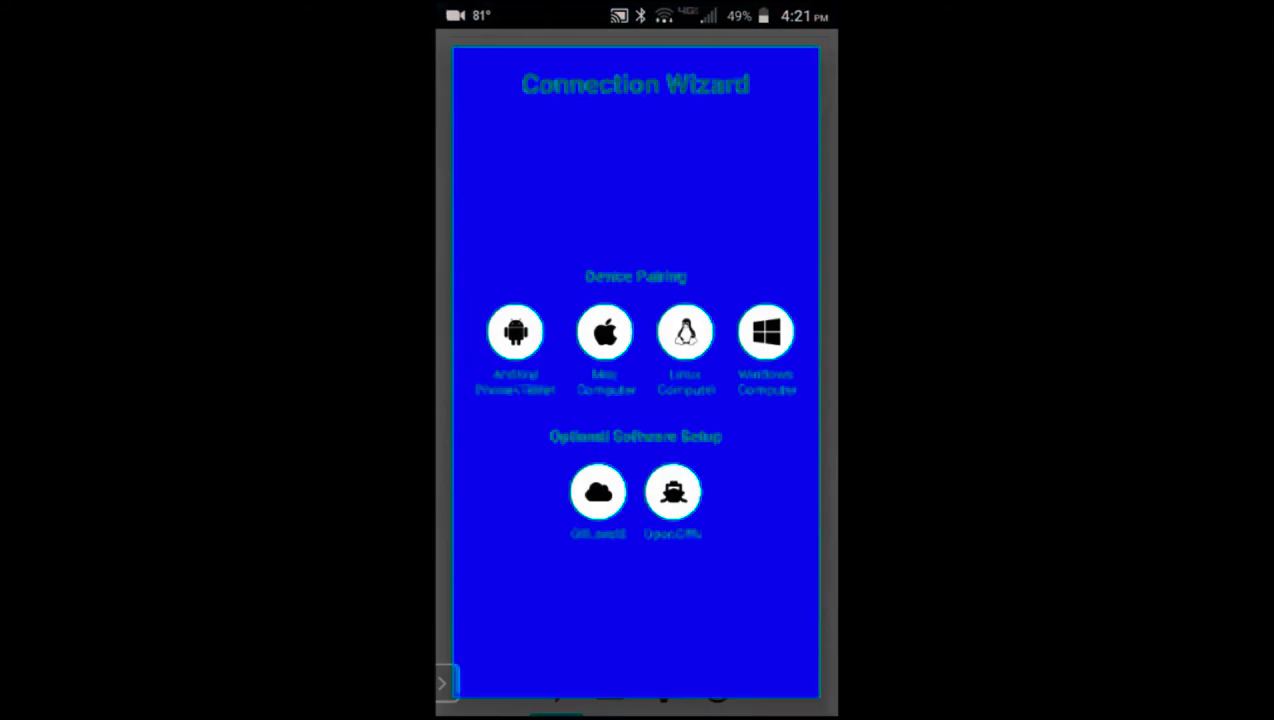
pyautogui.click(766, 331)
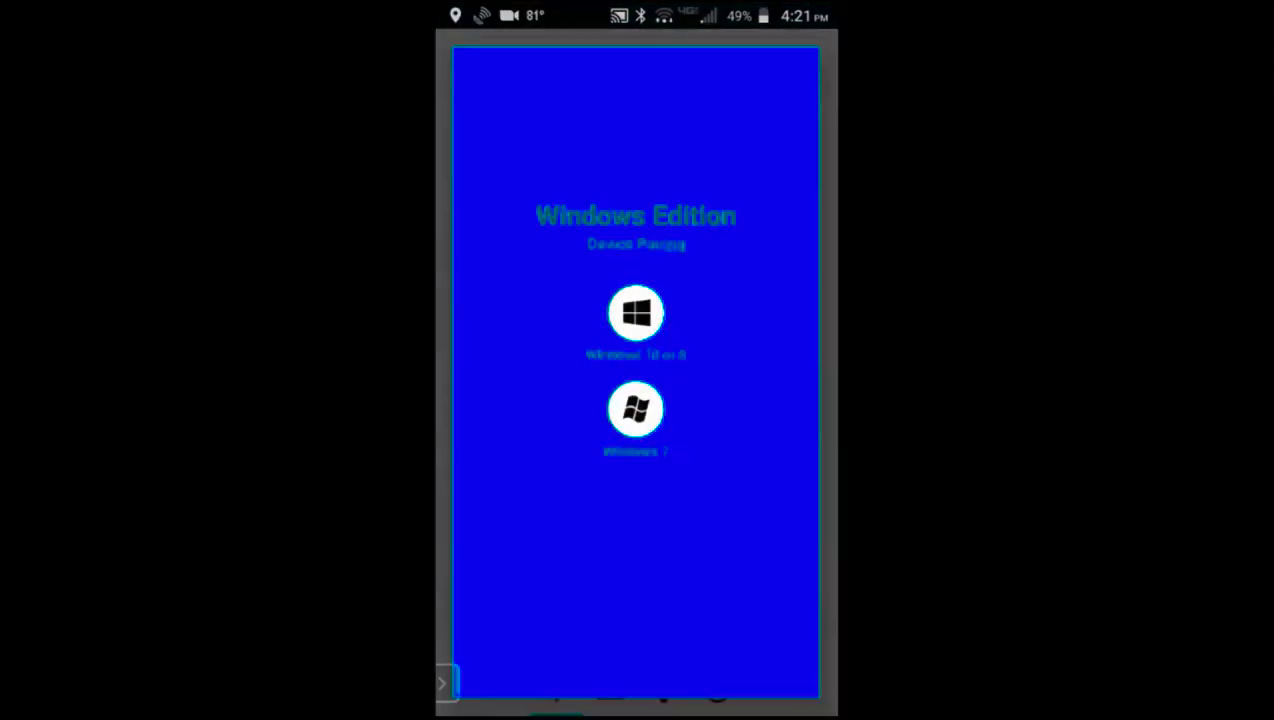
pyautogui.click(636, 313)
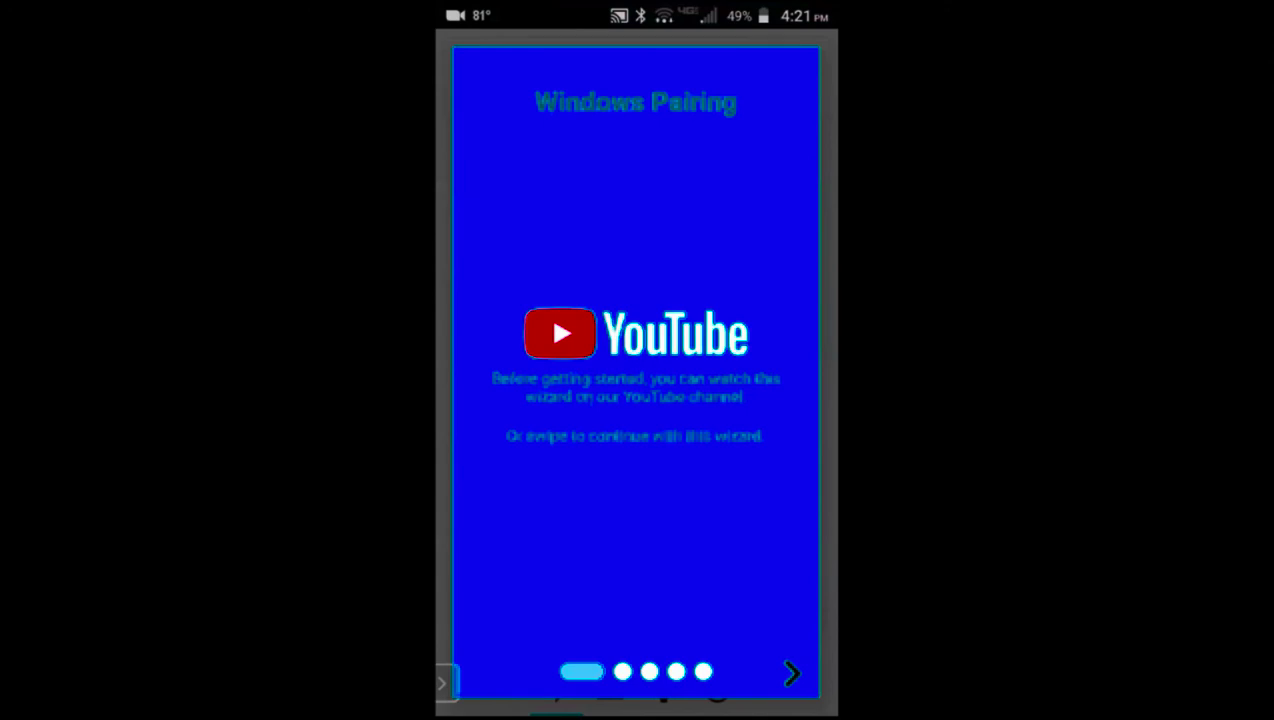
pyautogui.click(791, 673)
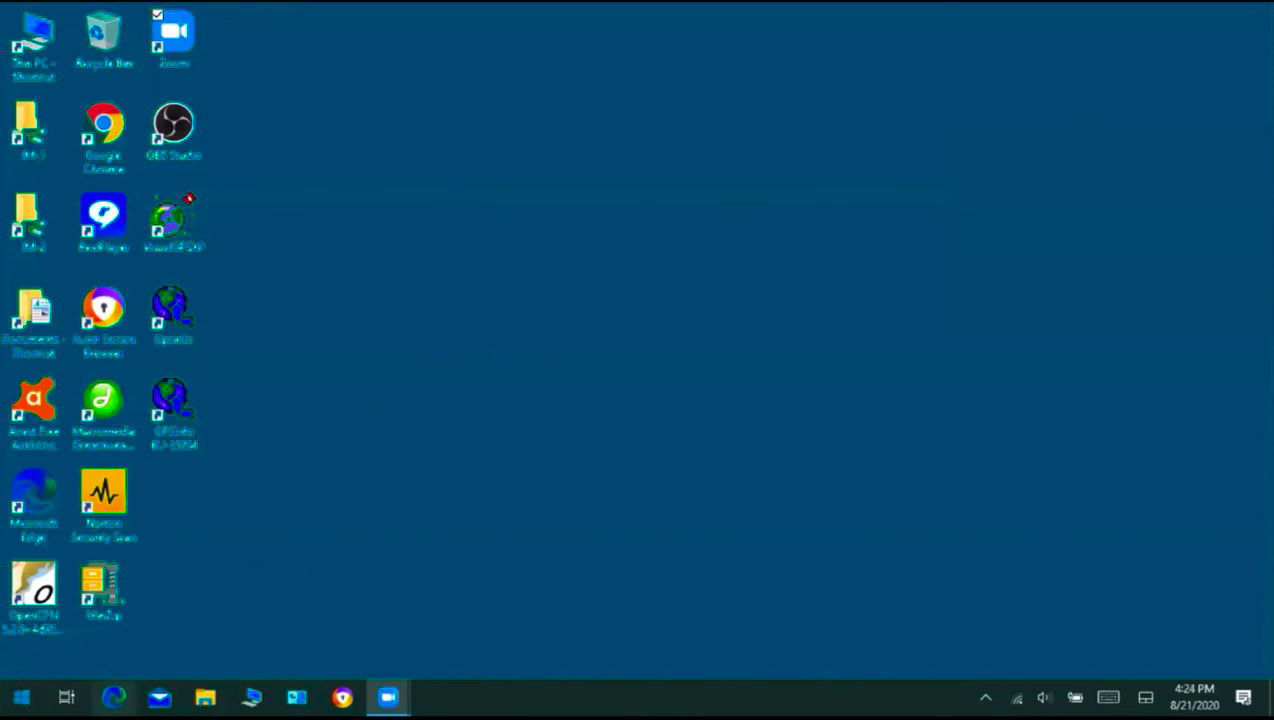
# - On the Windows computer, add the KYOCERA E6810 phone as a Bluetooth device, confirming the matching pairing PIN
pyautogui.click(21, 697)
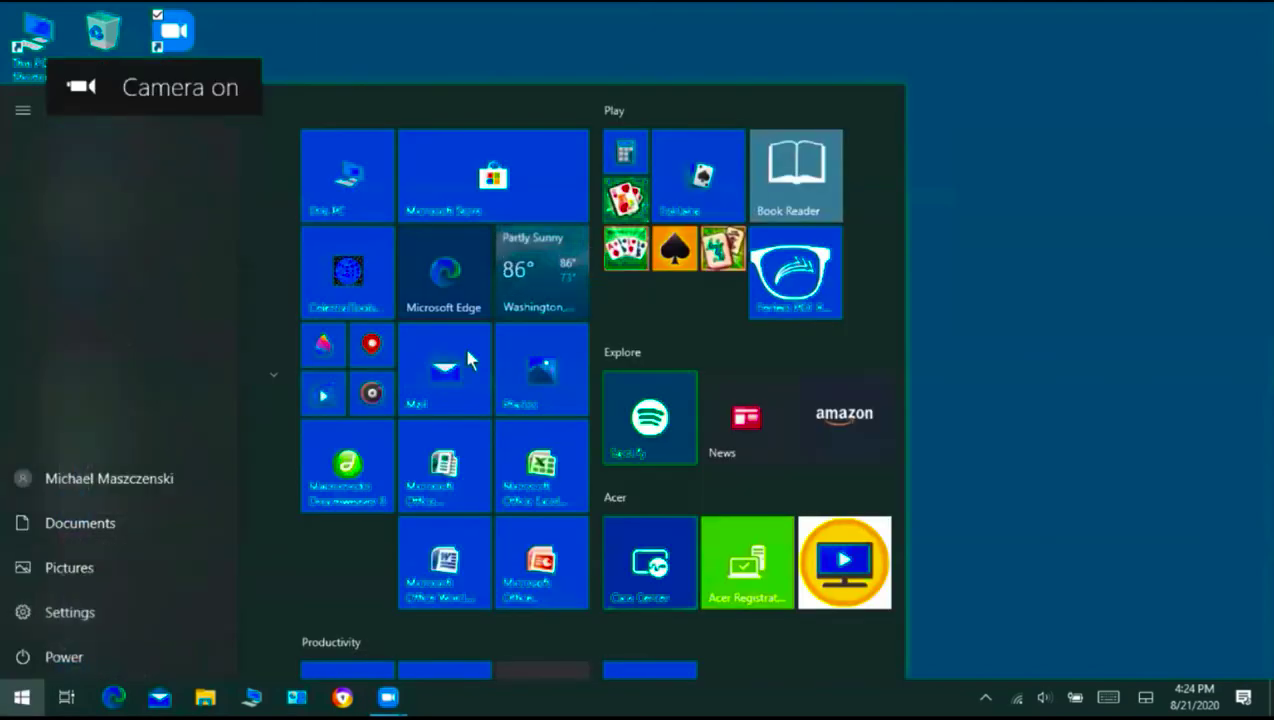
pyautogui.click(22, 613)
pyautogui.click(535, 289)
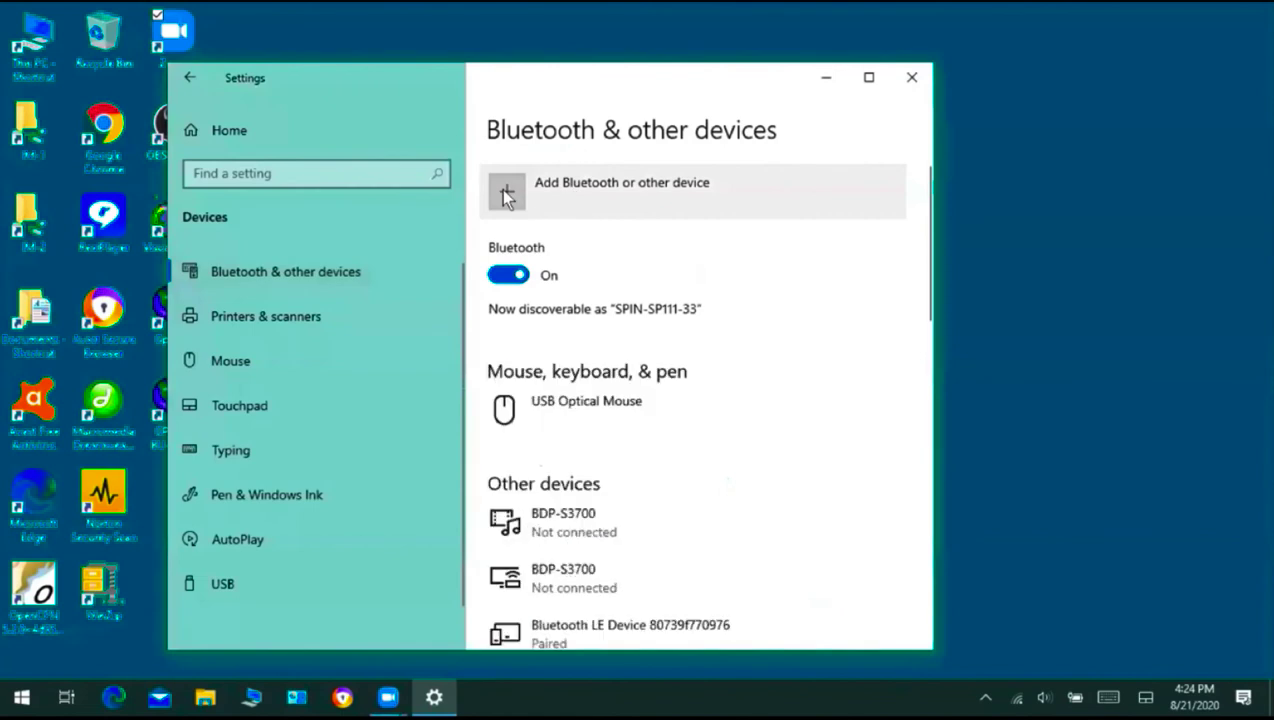
pyautogui.click(501, 189)
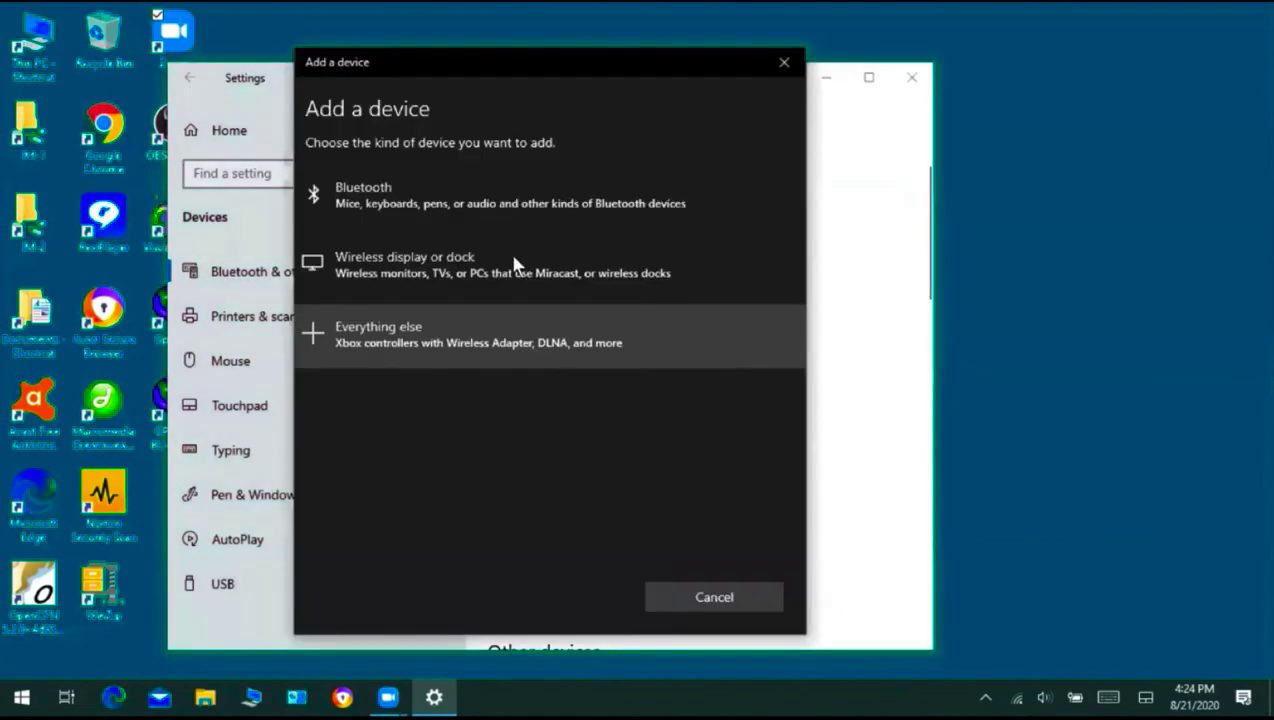
pyautogui.click(435, 195)
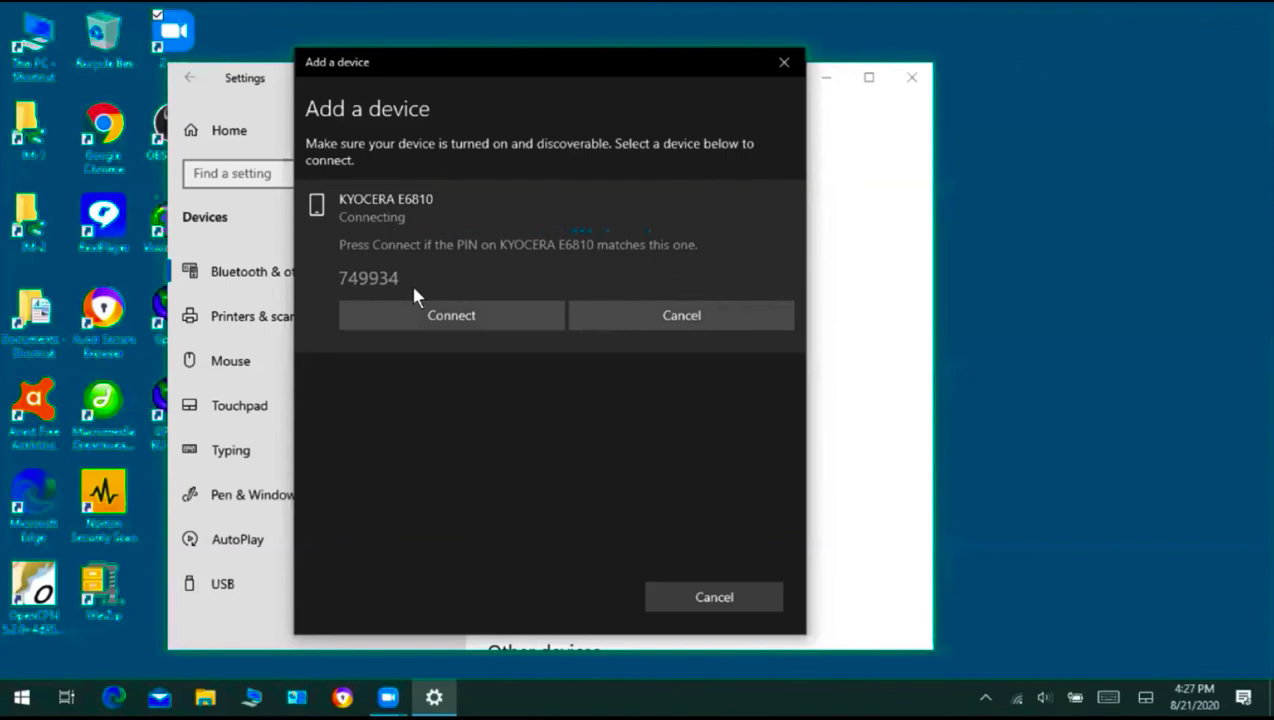
pyautogui.click(436, 320)
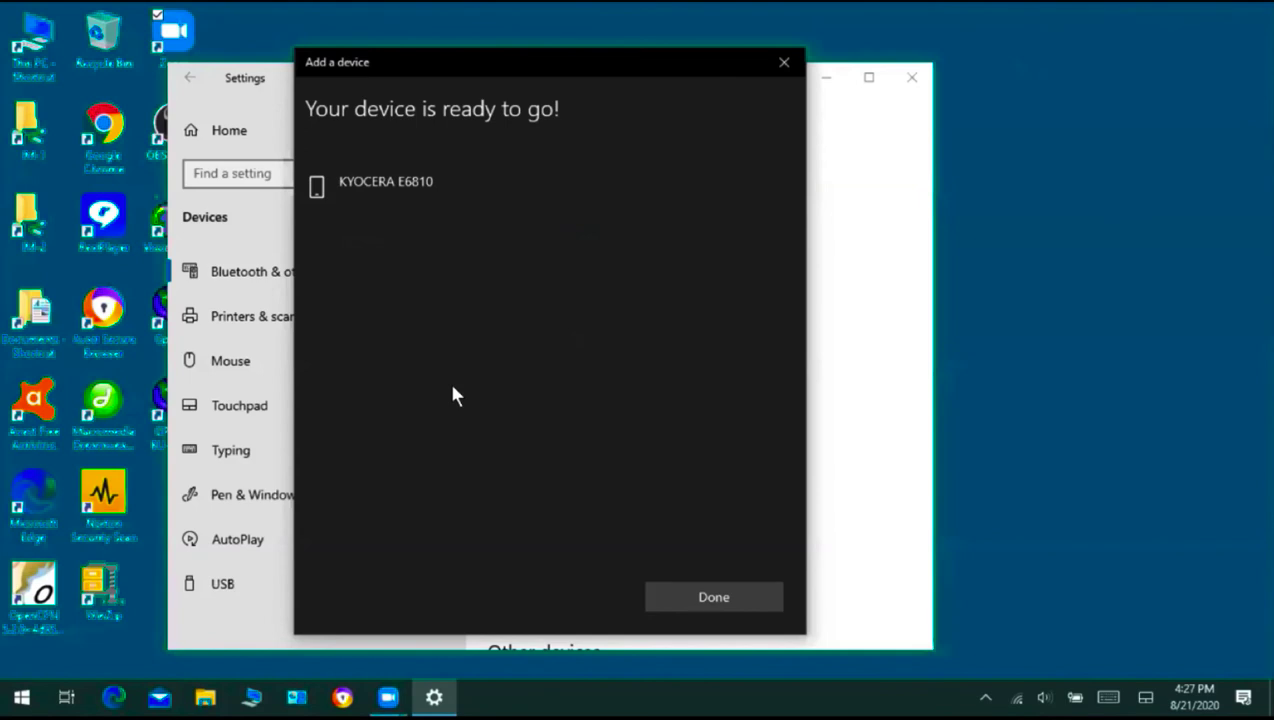
pyautogui.click(704, 592)
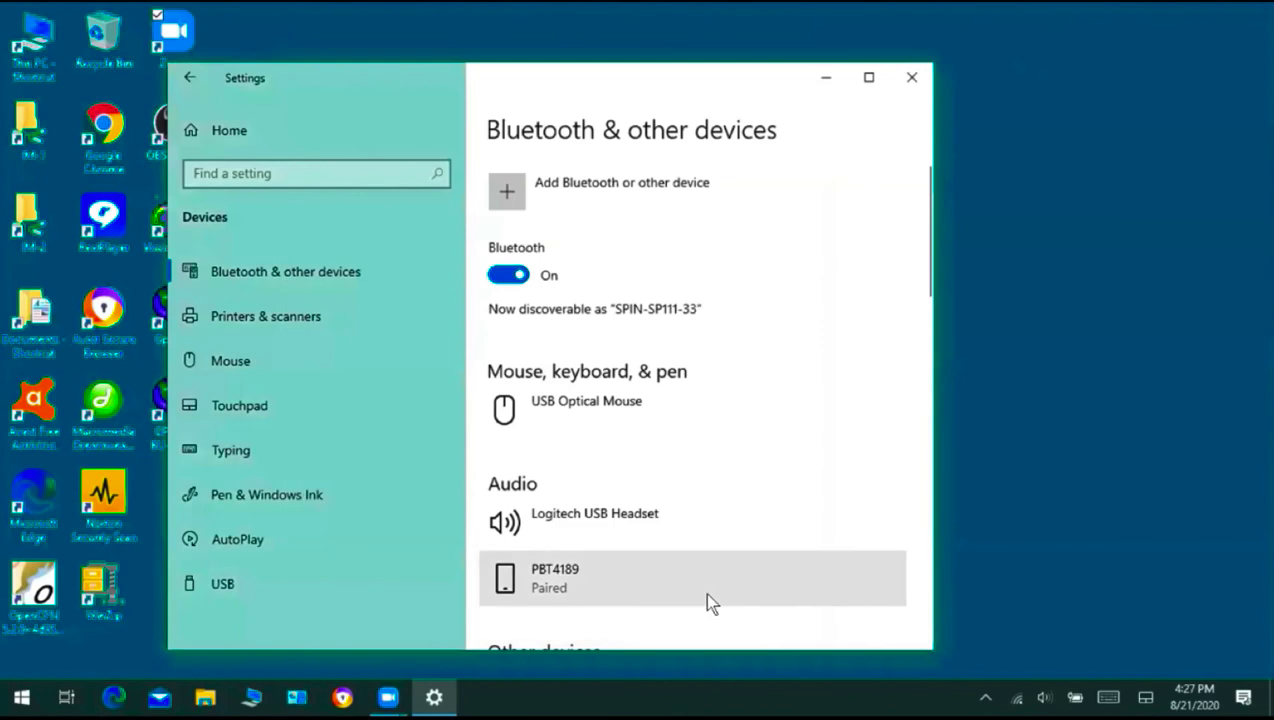
# - Check the Bluetooth & other devices list for the KYOCERA E6810's connection status and close Settings
pyautogui.scroll(-5, 716, 503)
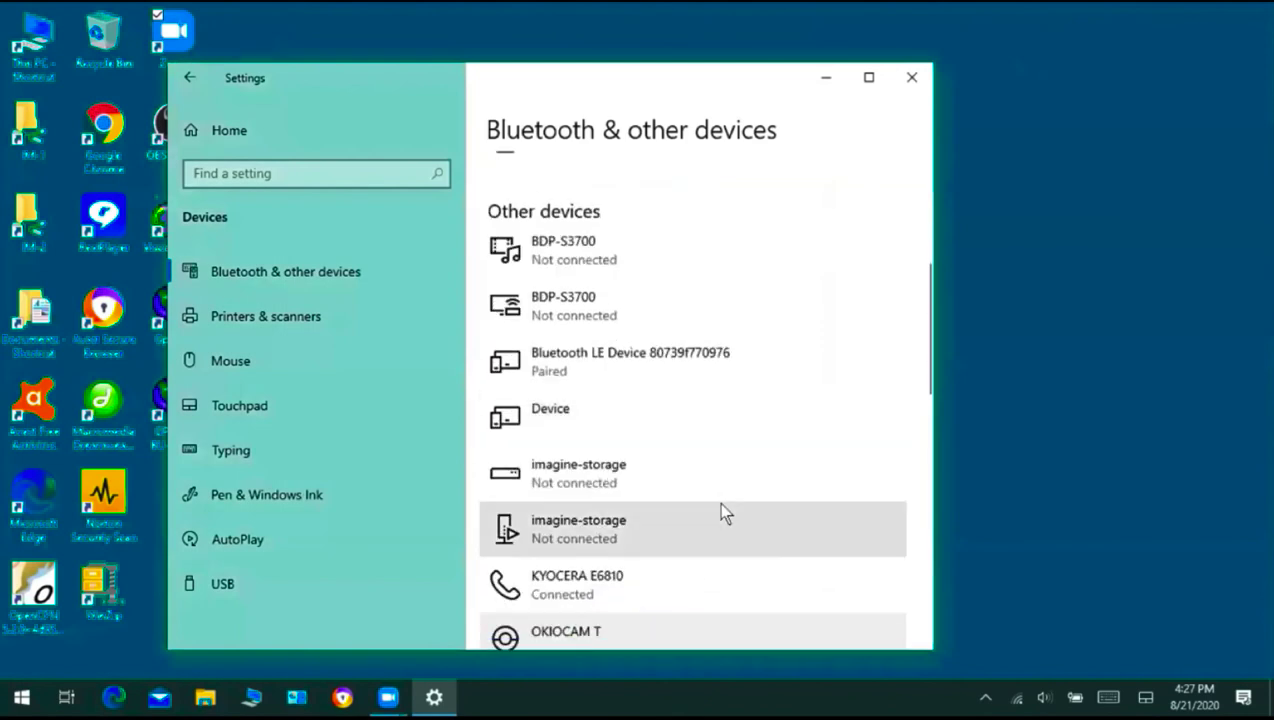
pyautogui.scroll(-3, 720, 504)
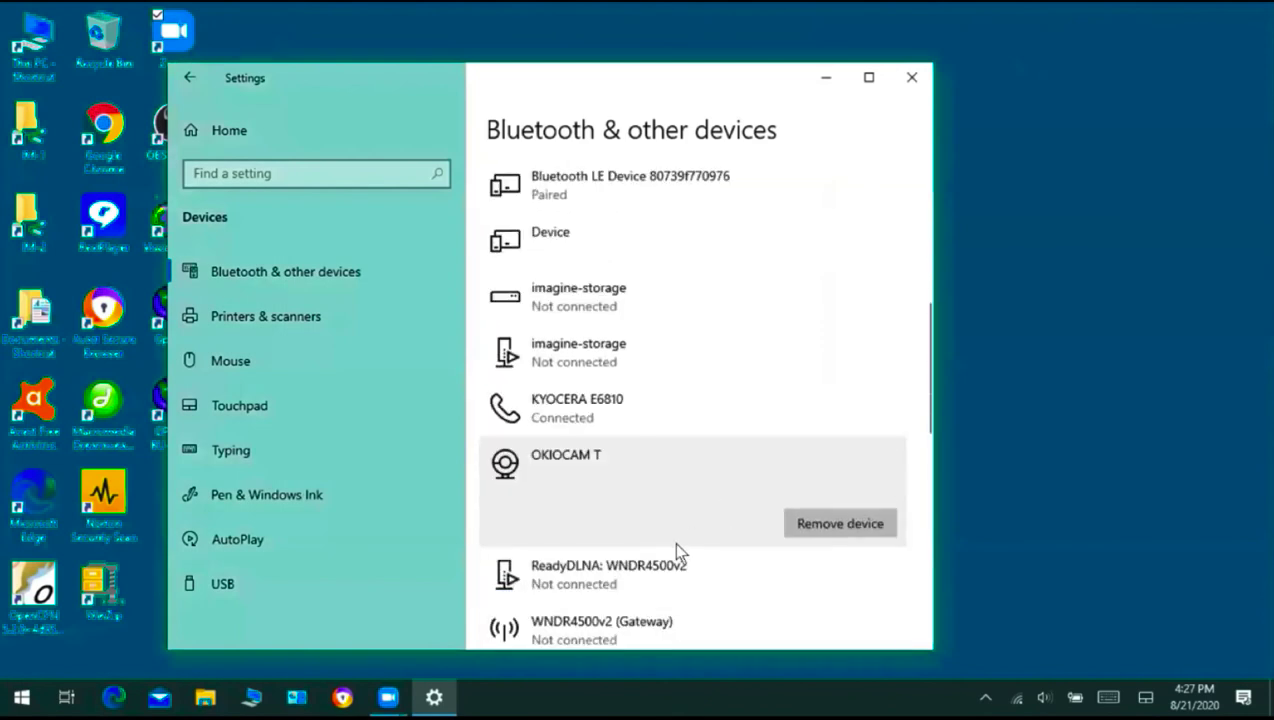
pyautogui.scroll(-3, 695, 537)
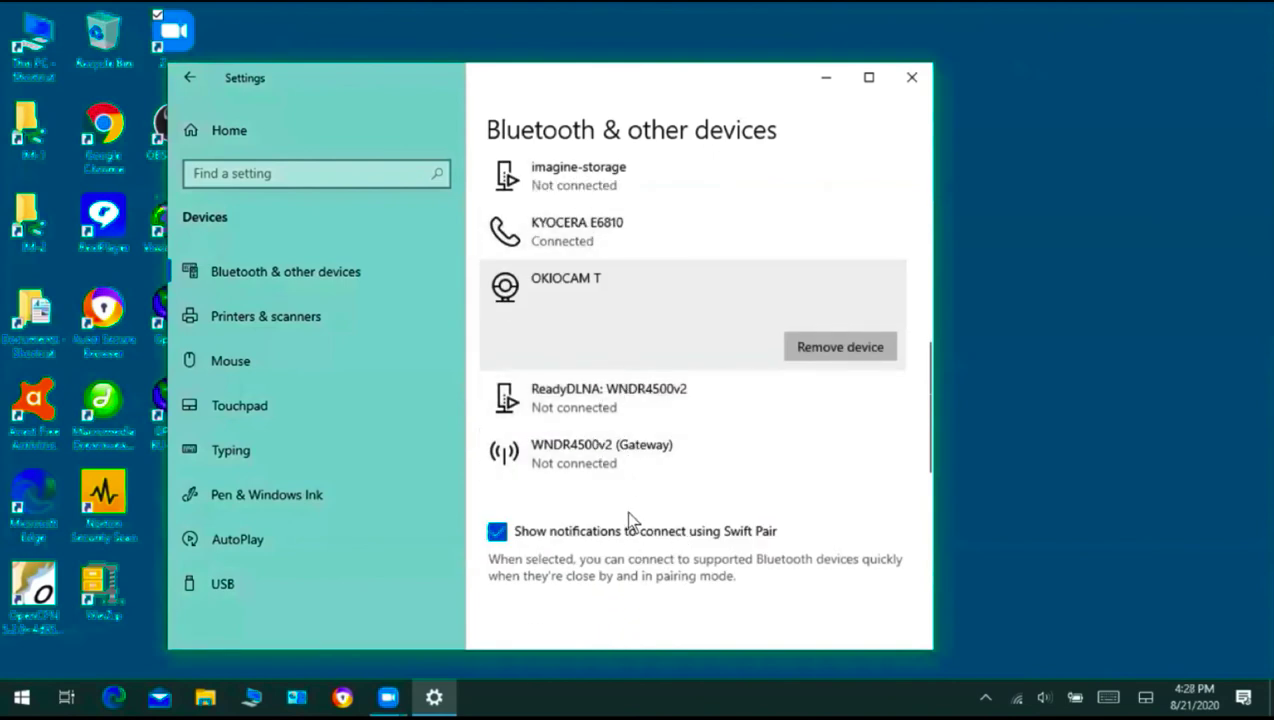
pyautogui.scroll(-1, 627, 512)
pyautogui.scroll(15, 631, 521)
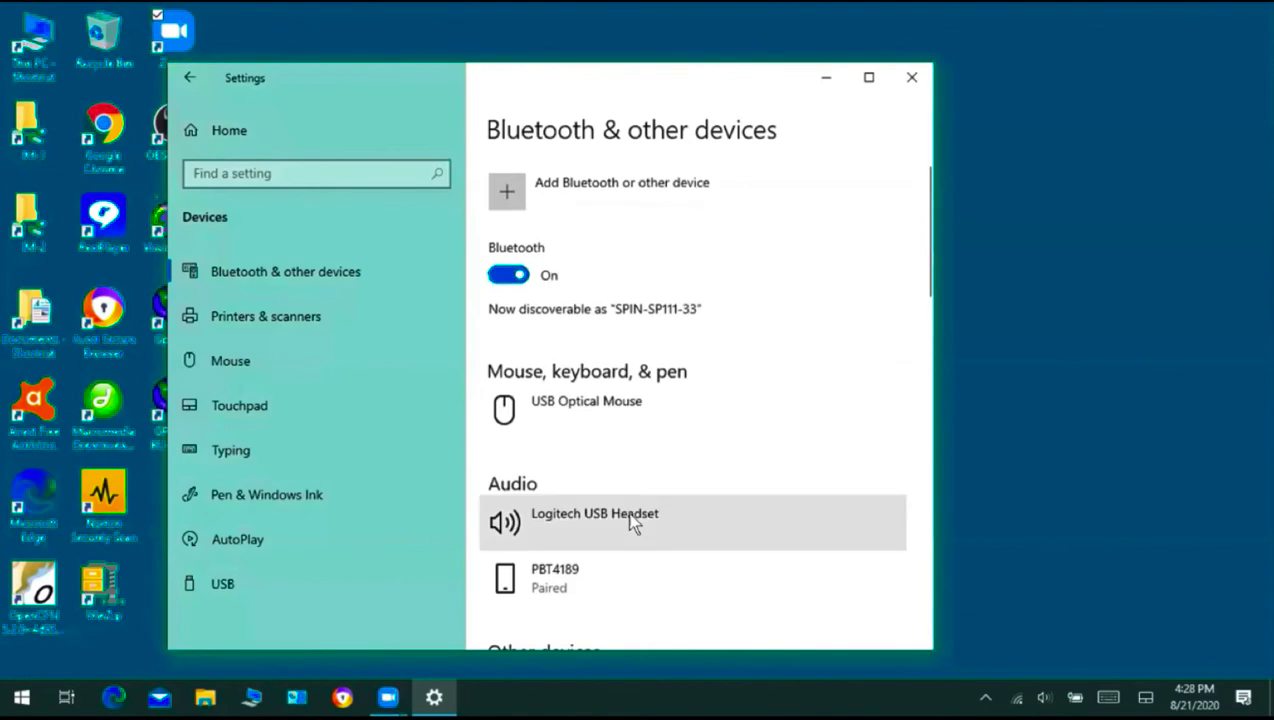
pyautogui.click(913, 80)
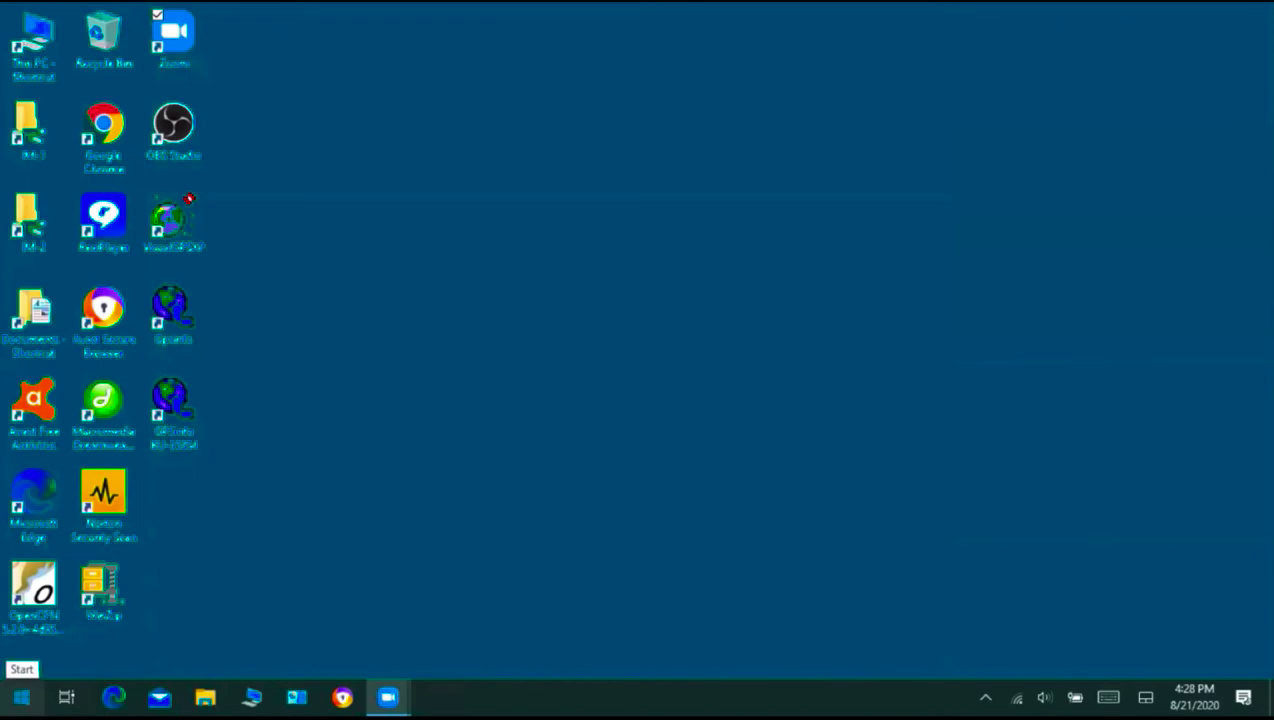
# - Open Device Manager from the Control Panel and expand Ports (COM & LPT) to list the Bluetooth serial ports
pyautogui.click(21, 697)
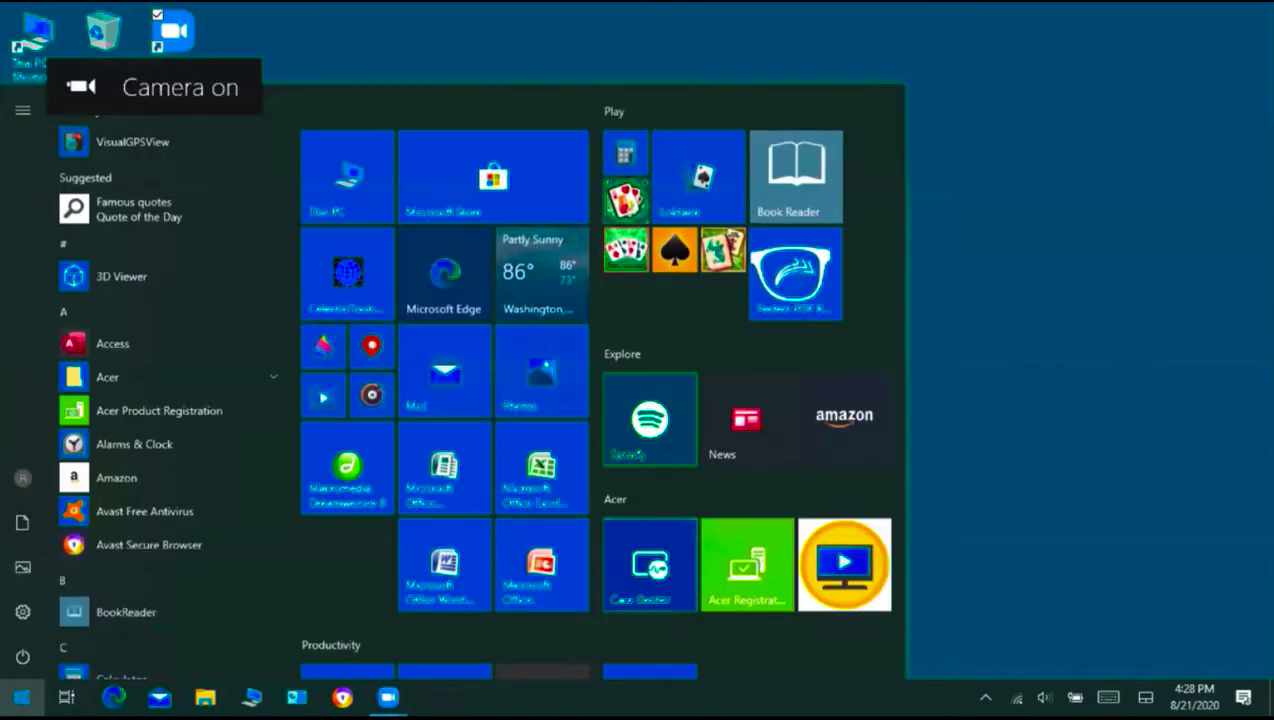
pyautogui.scroll(-20, 111, 637)
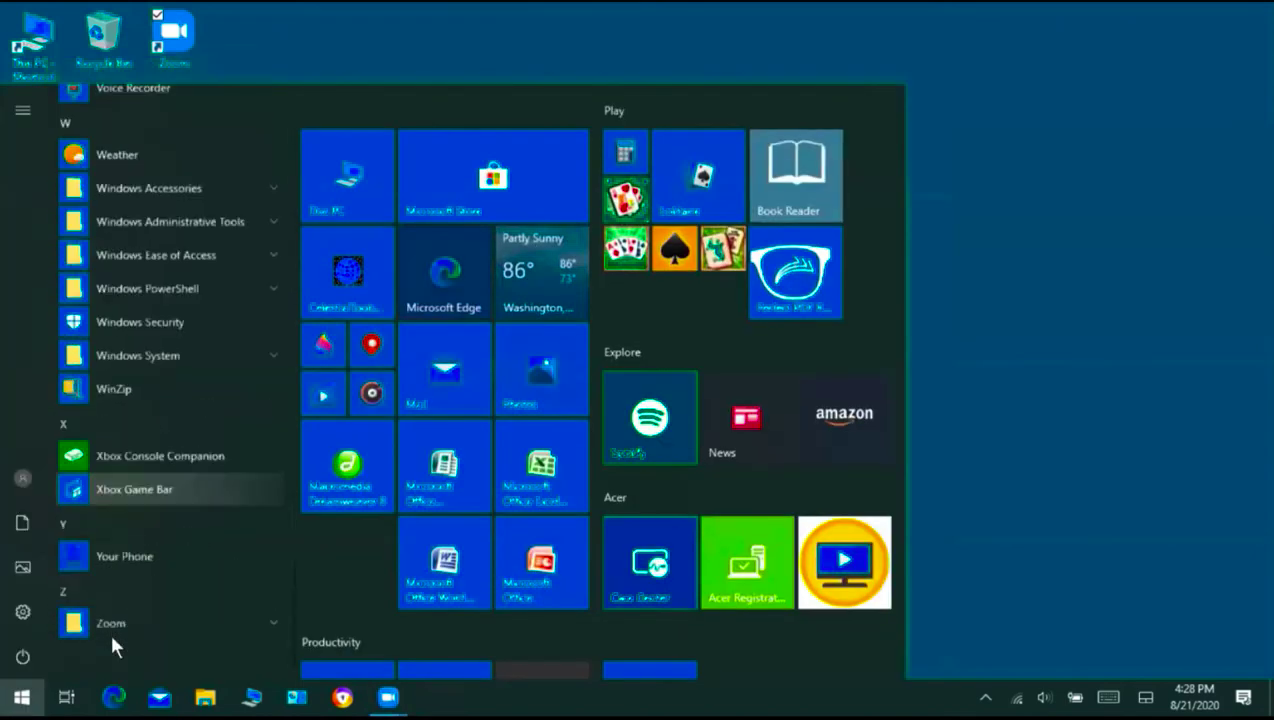
pyautogui.click(125, 345)
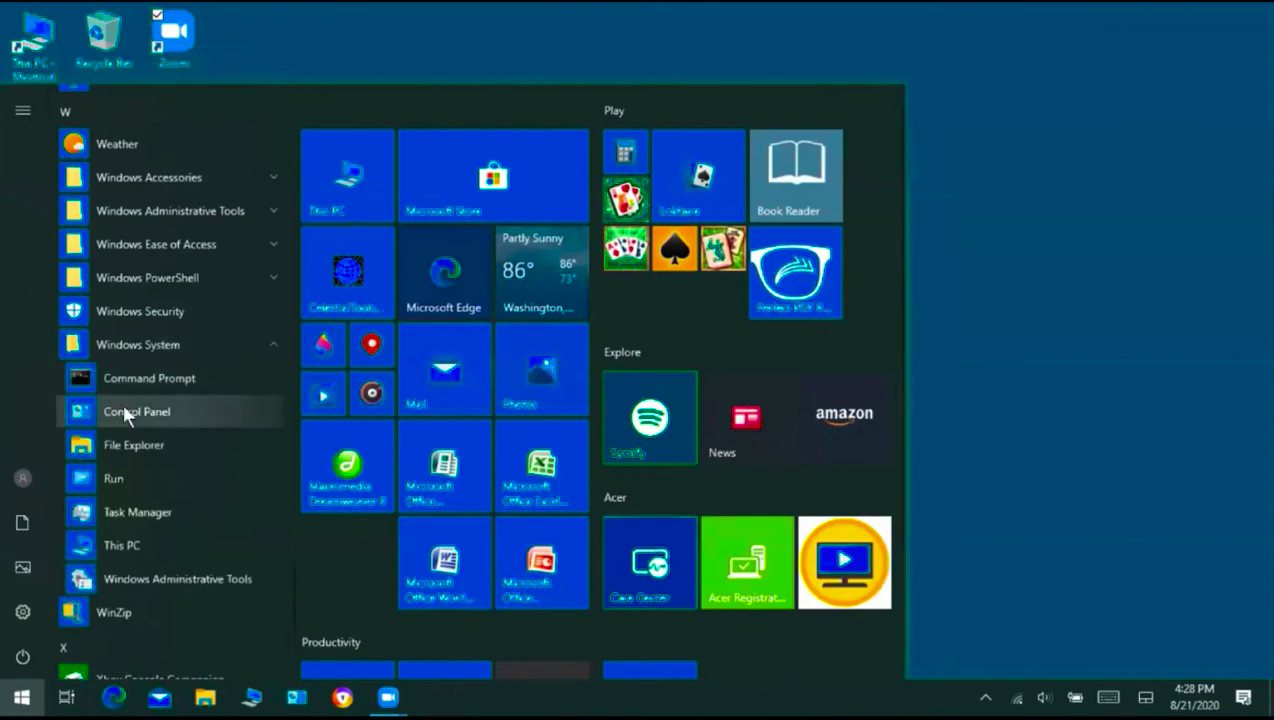
pyautogui.click(125, 408)
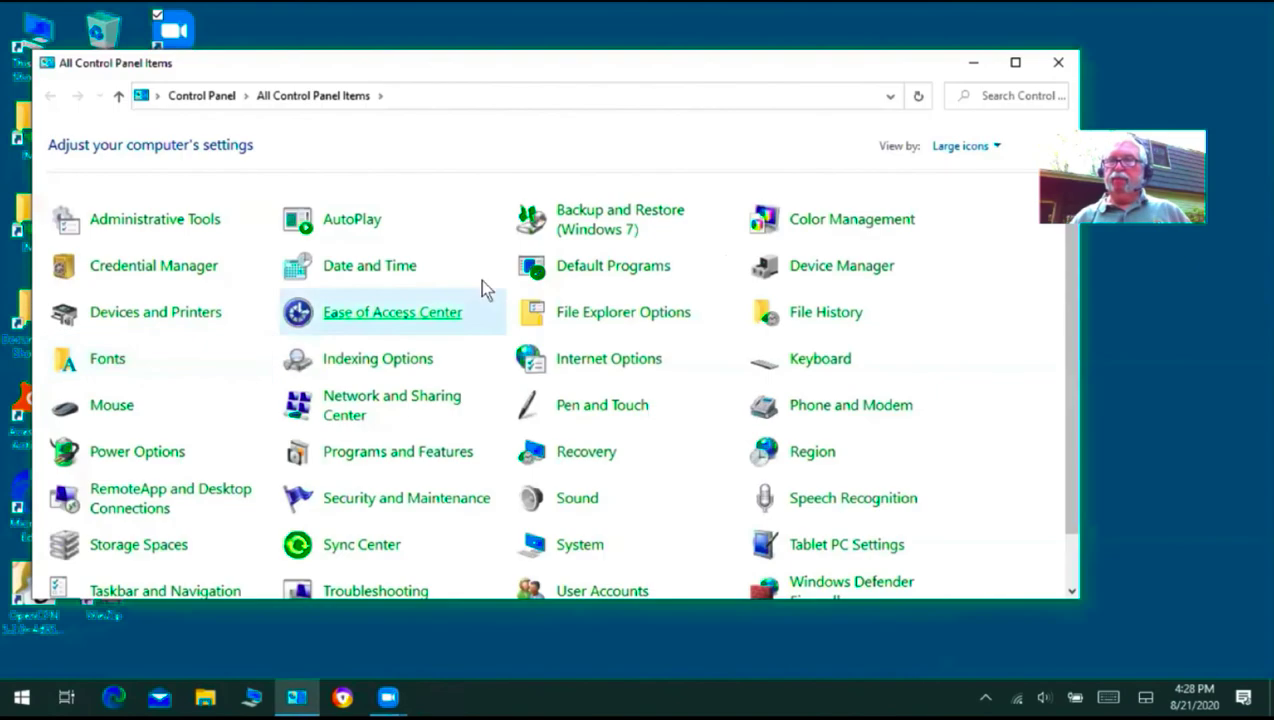
pyautogui.click(815, 265)
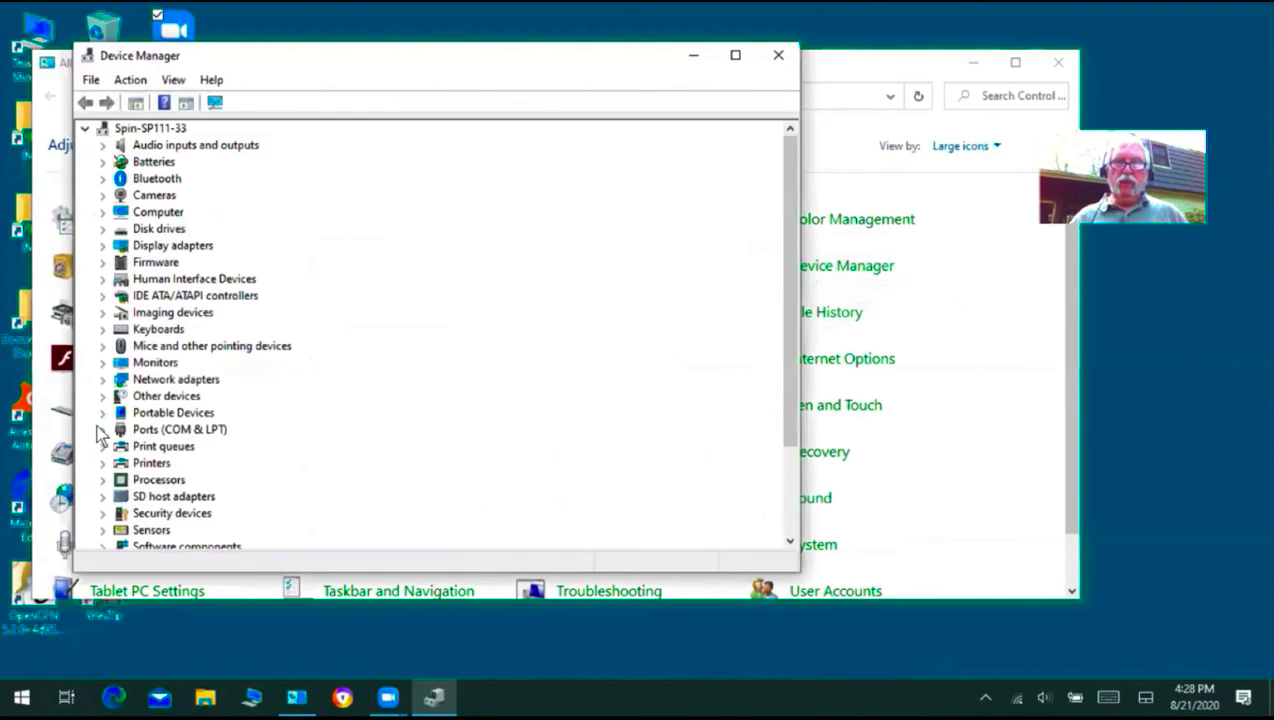
pyautogui.click(103, 430)
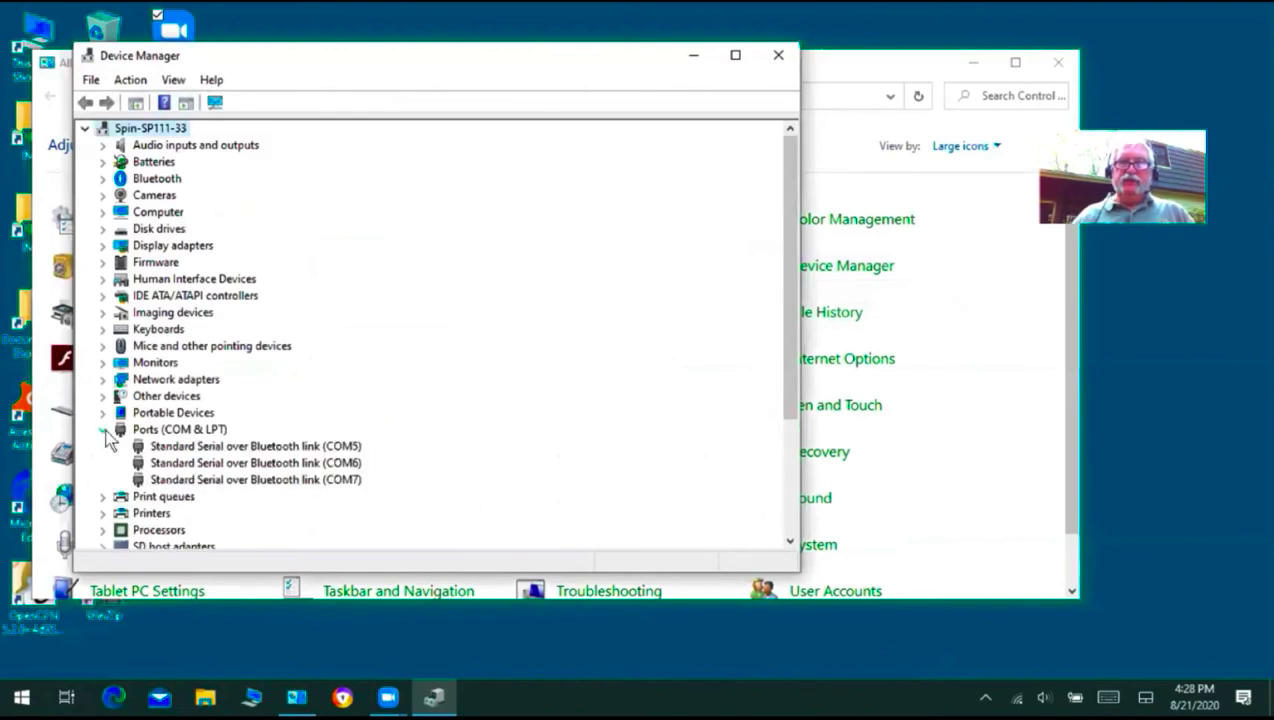
# - Check the port settings in the properties of the COM5 Bluetooth serial port and close them
pyautogui.click(279, 446)
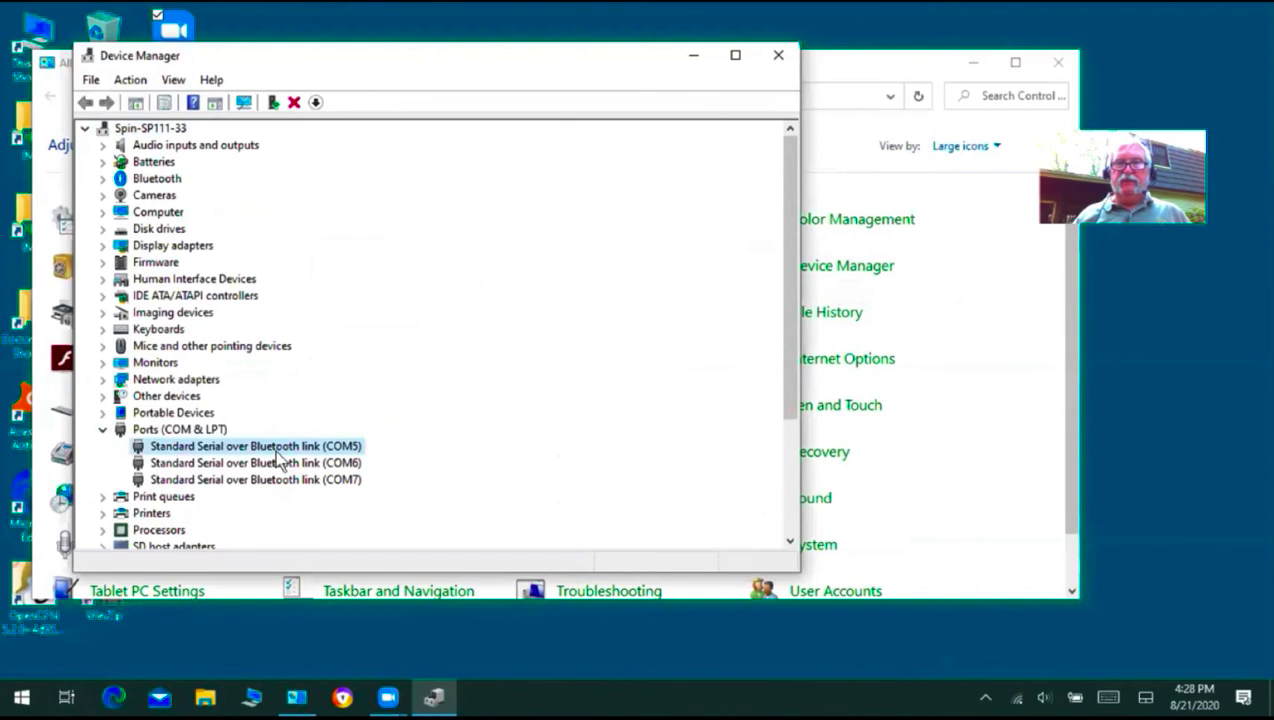
pyautogui.rightClick(276, 450)
pyautogui.click(340, 562)
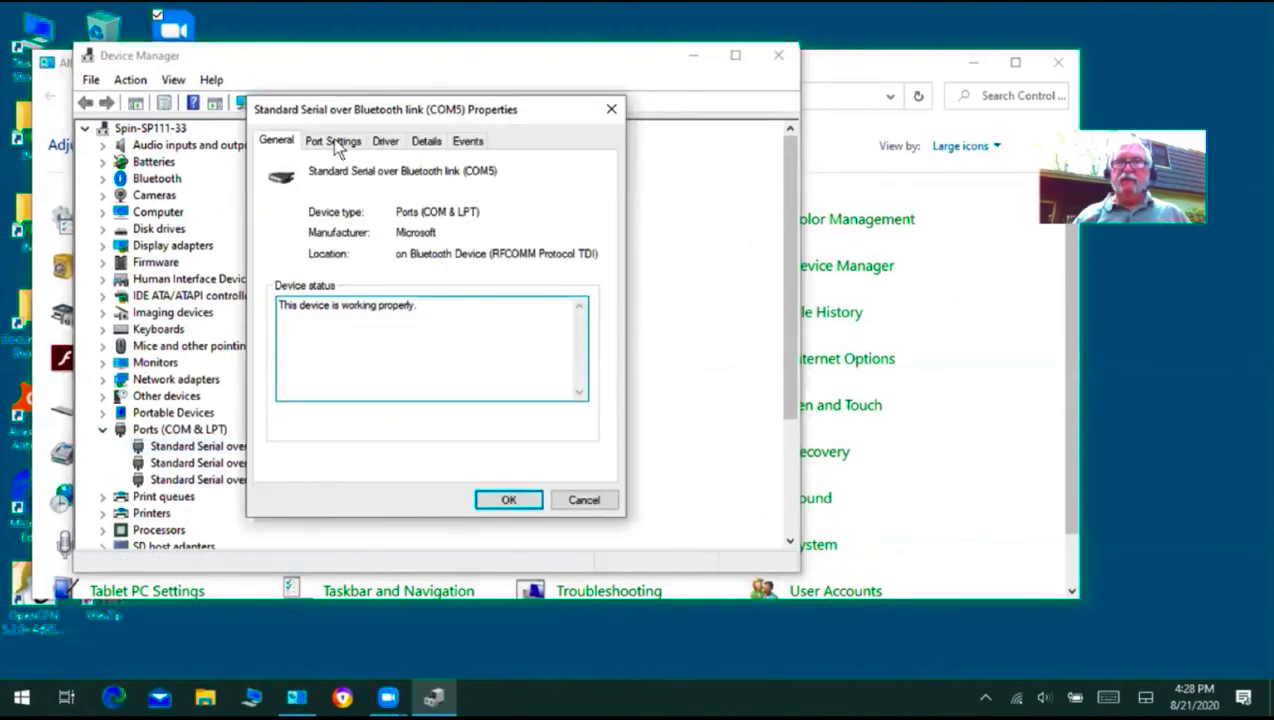
pyautogui.click(338, 143)
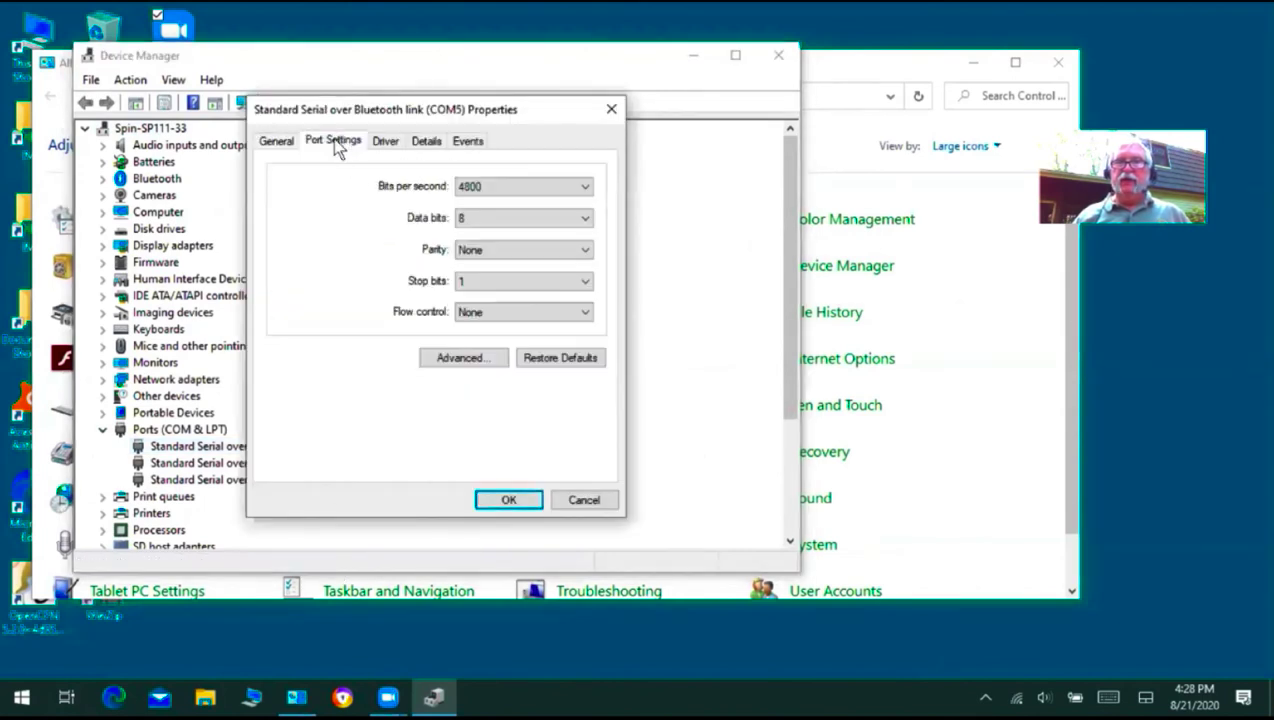
pyautogui.click(509, 502)
# - Check the port settings in the properties of the COM6 Bluetooth serial port and close them
pyautogui.click(189, 466)
pyautogui.rightClick(189, 466)
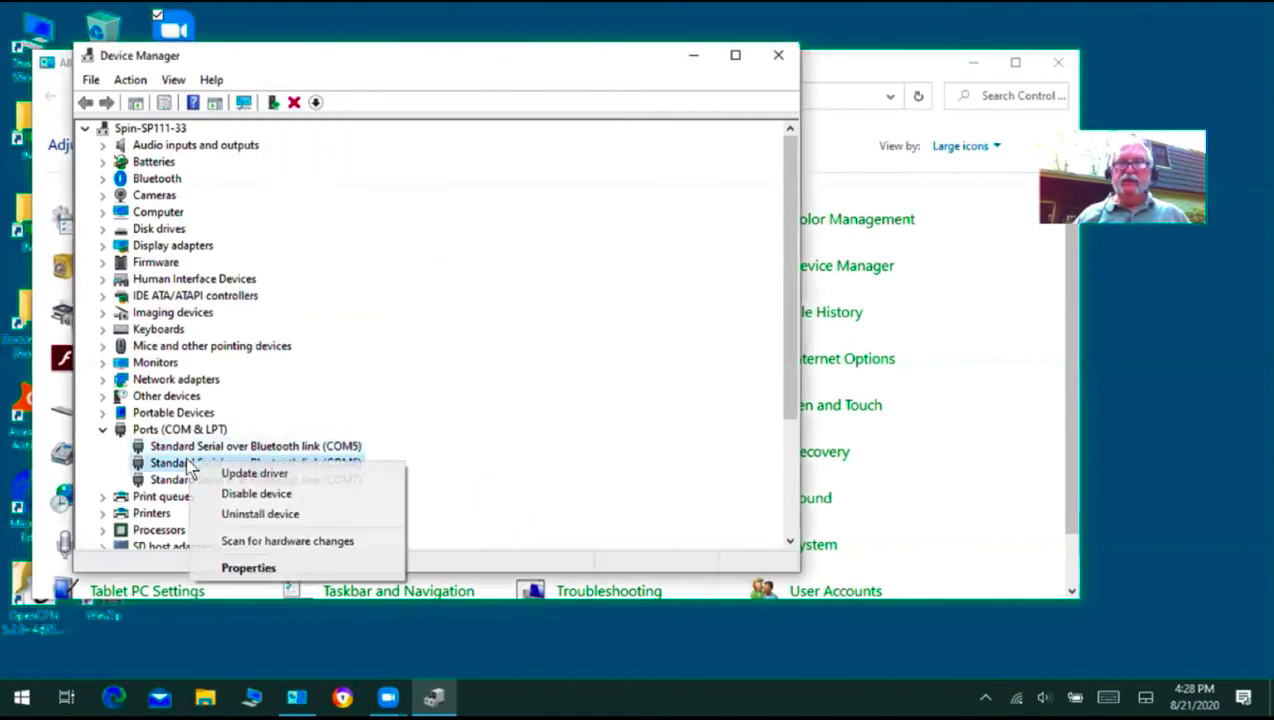
pyautogui.click(250, 568)
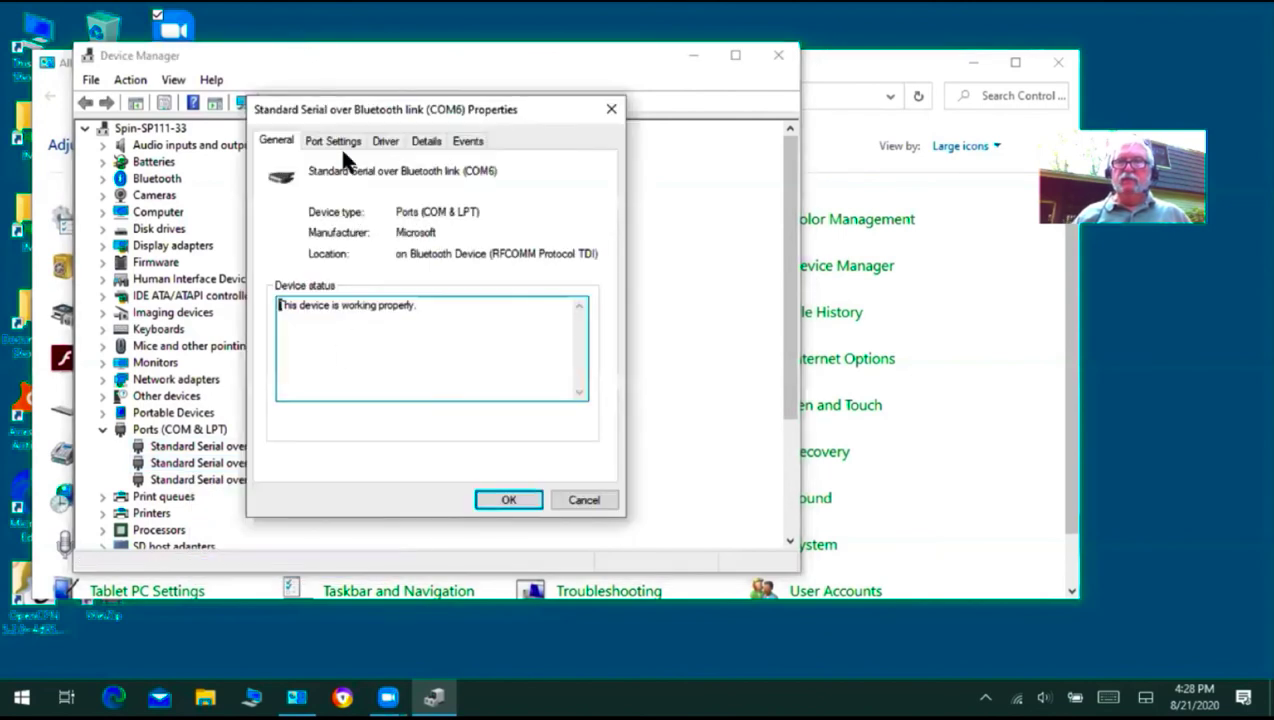
pyautogui.click(338, 146)
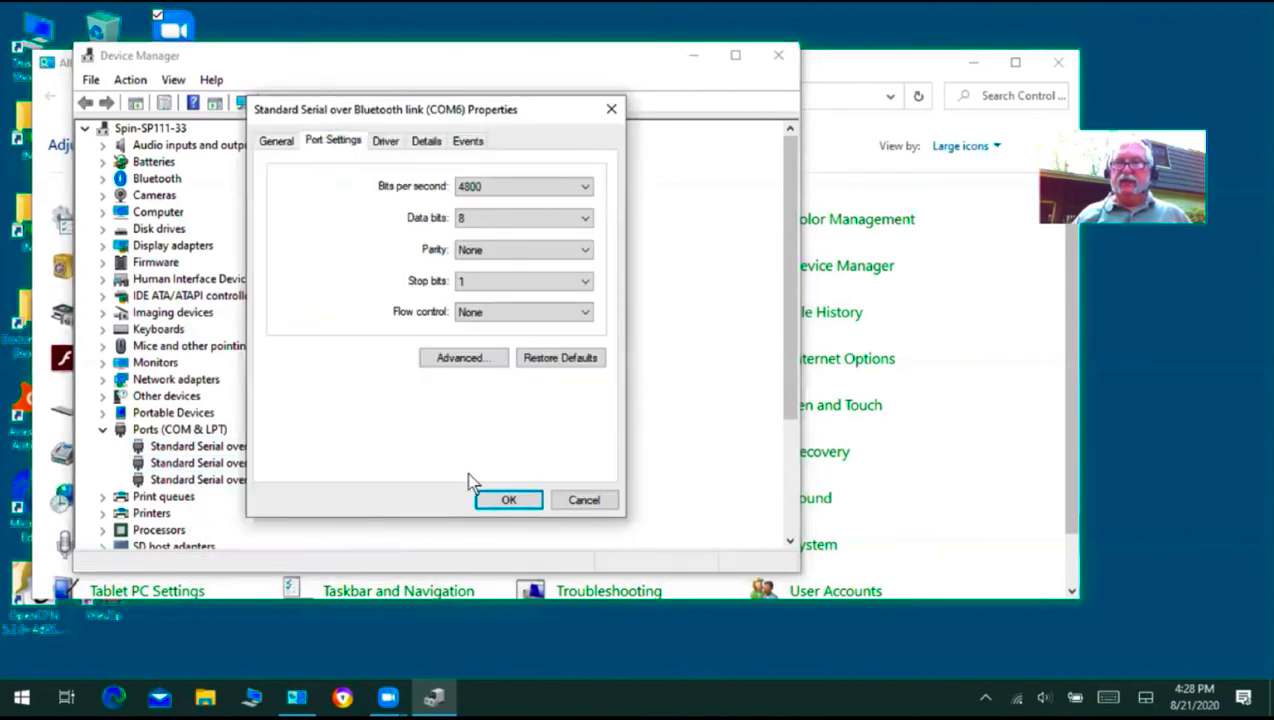
pyautogui.click(490, 499)
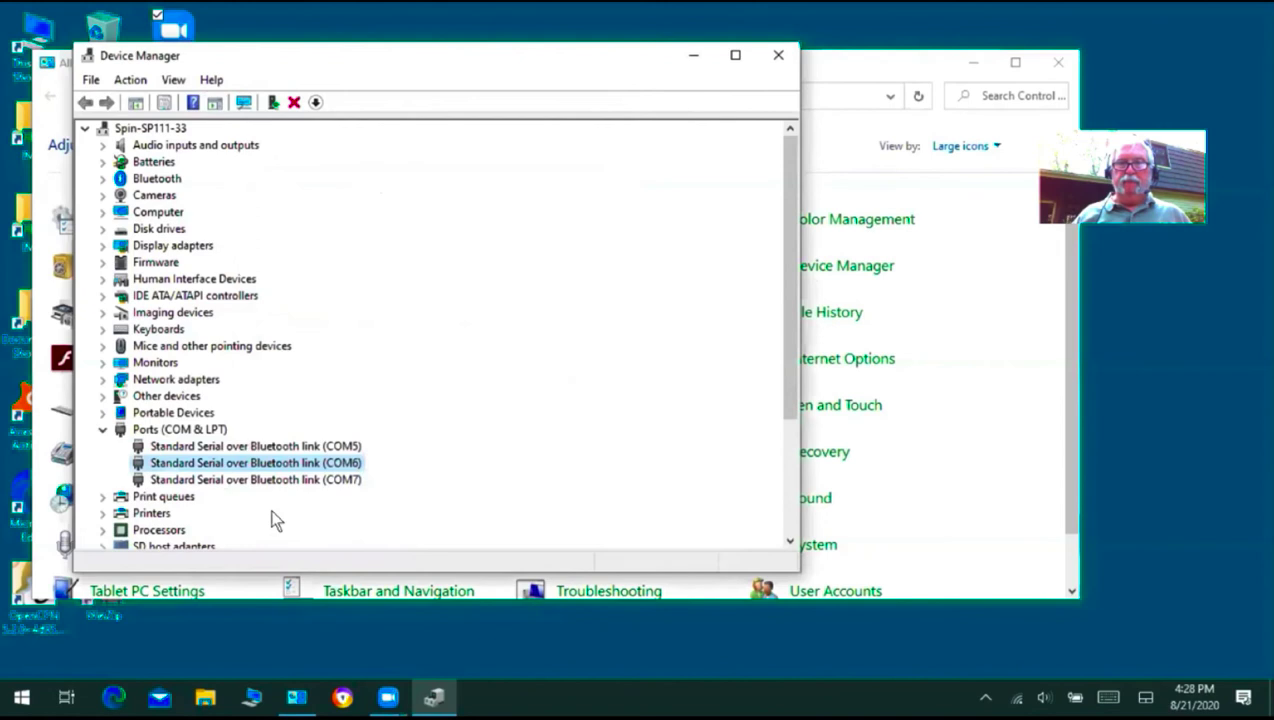
# - Check the COM7 Bluetooth serial port's port settings and close Device Manager and Control Panel
pyautogui.click(217, 478)
pyautogui.rightClick(217, 478)
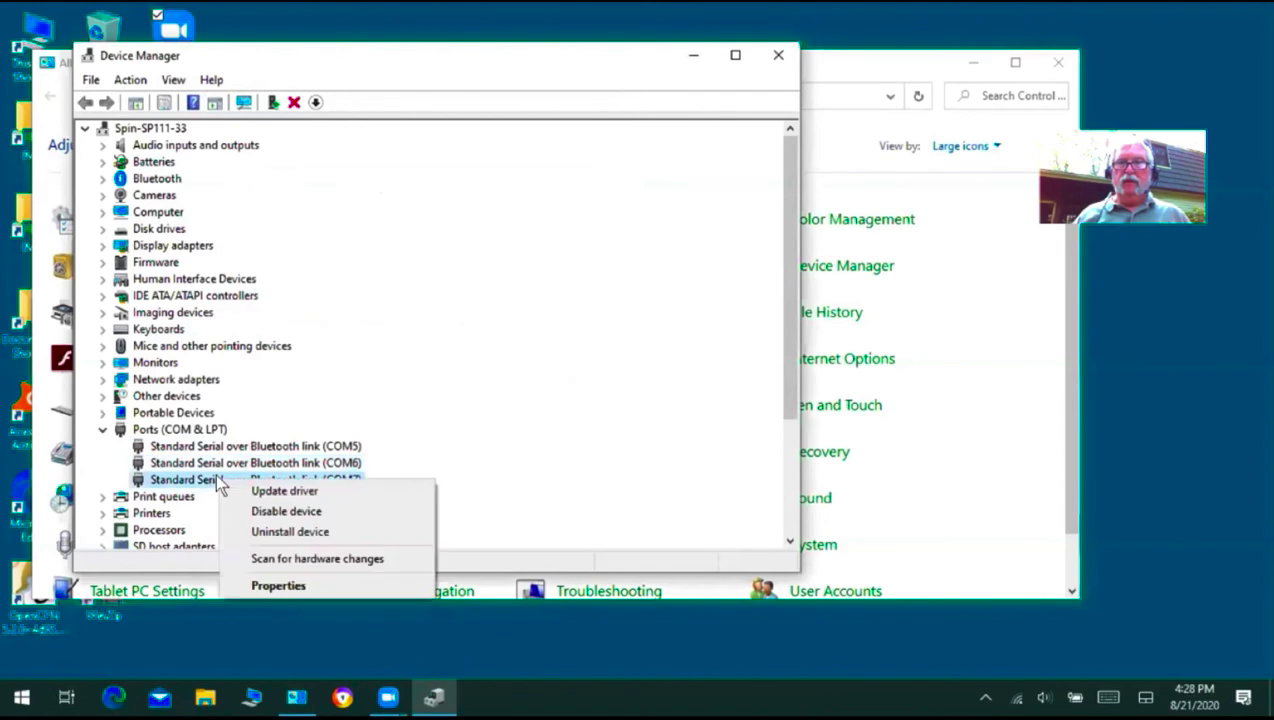
pyautogui.click(290, 588)
pyautogui.click(338, 141)
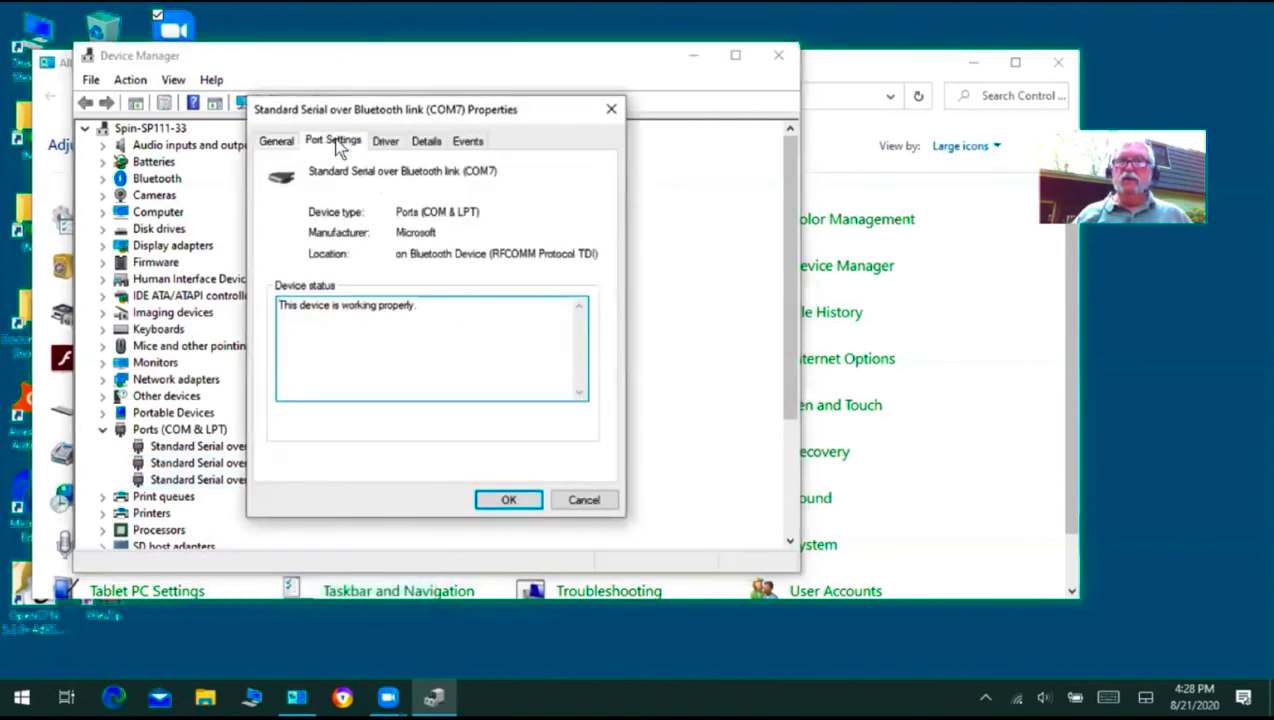
pyautogui.click(507, 497)
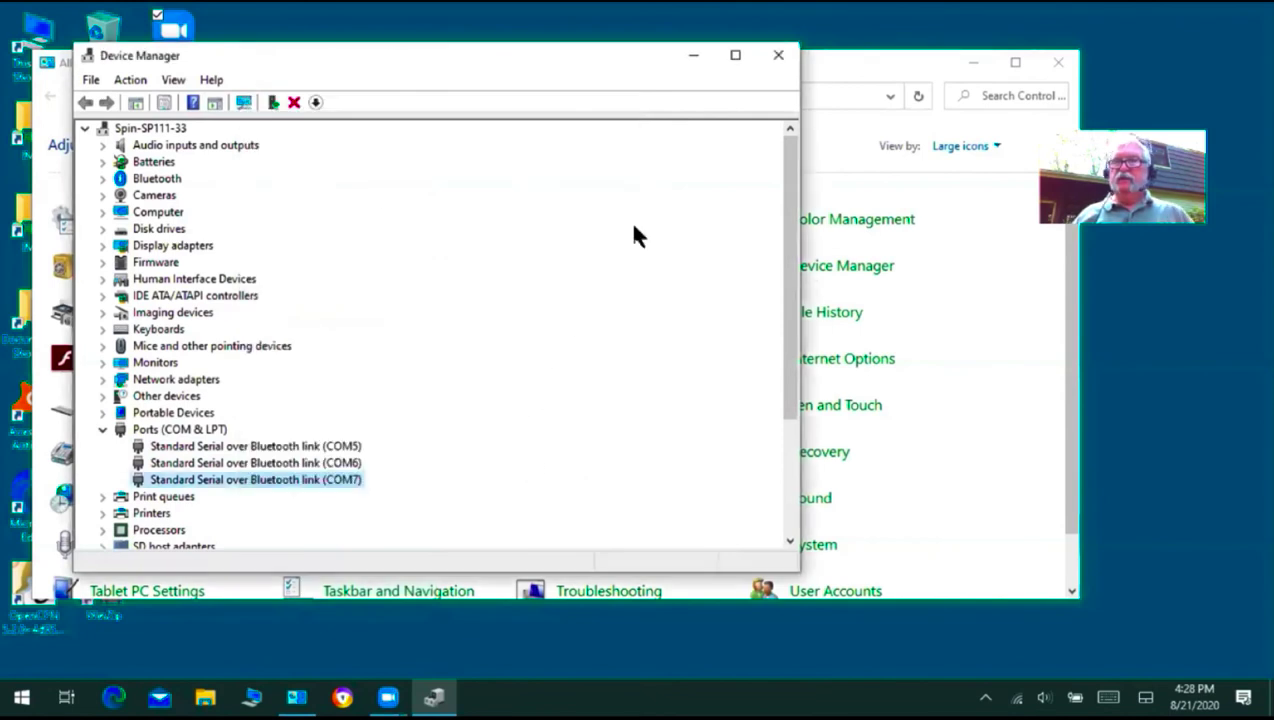
pyautogui.click(779, 57)
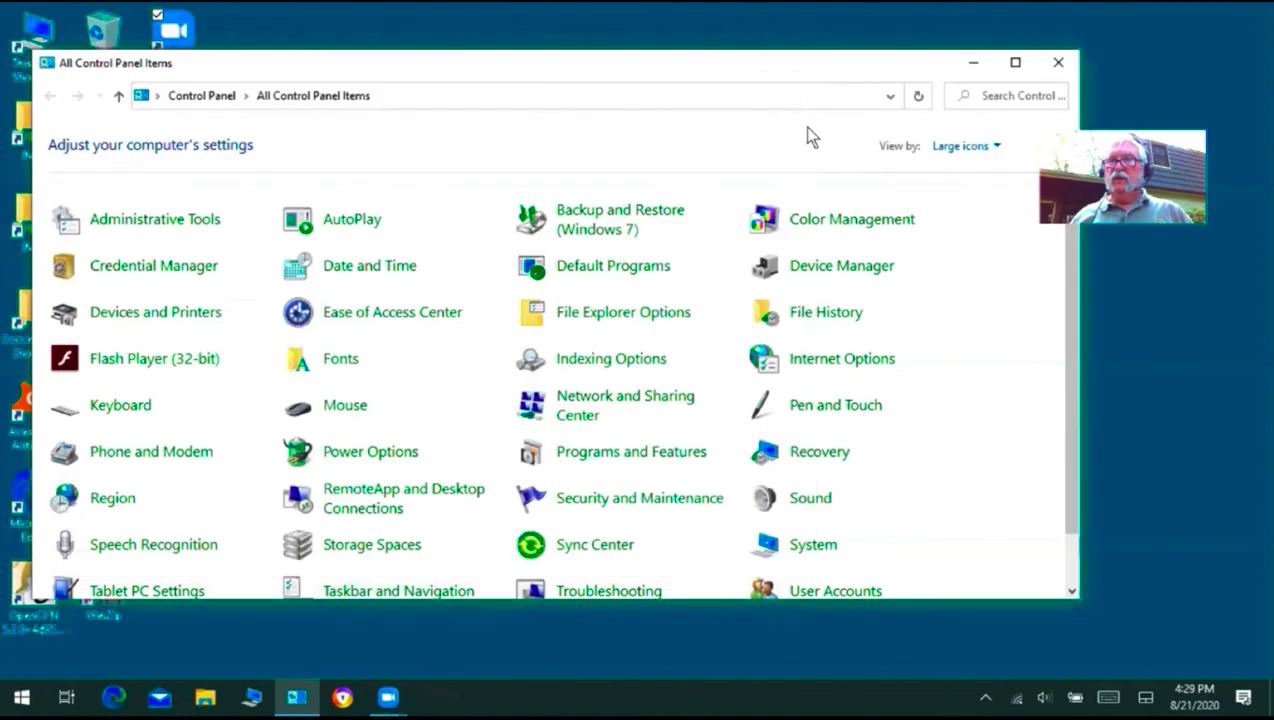
pyautogui.click(1057, 64)
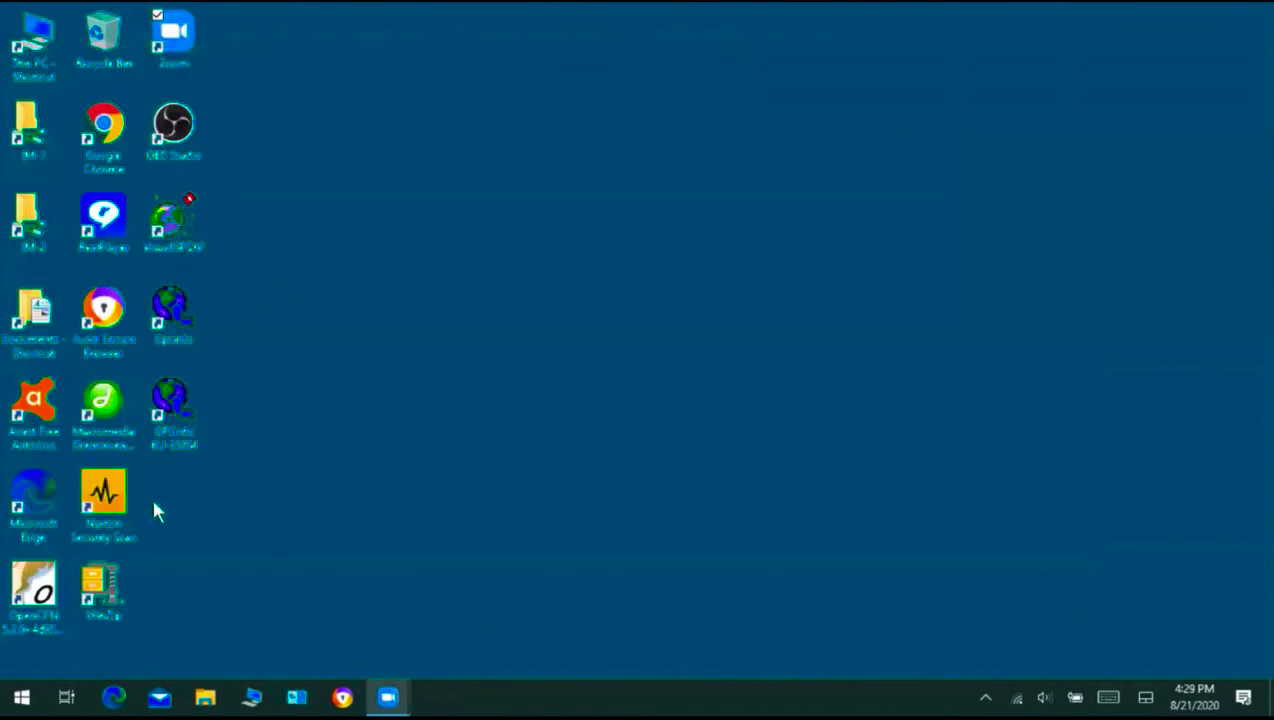
# - Open GPSInfo, start the GPS on COM6 at 4800 baud to check the incoming sentences, and close it
pyautogui.doubleClick(168, 398)
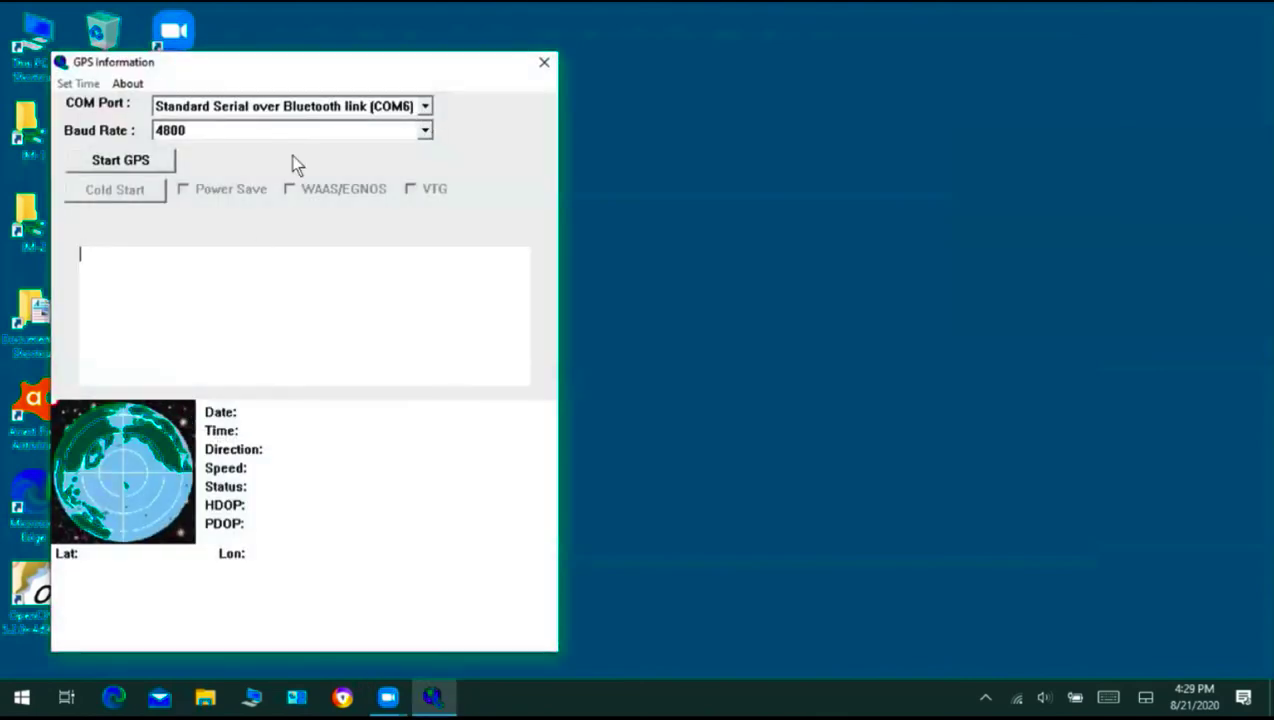
pyautogui.click(115, 163)
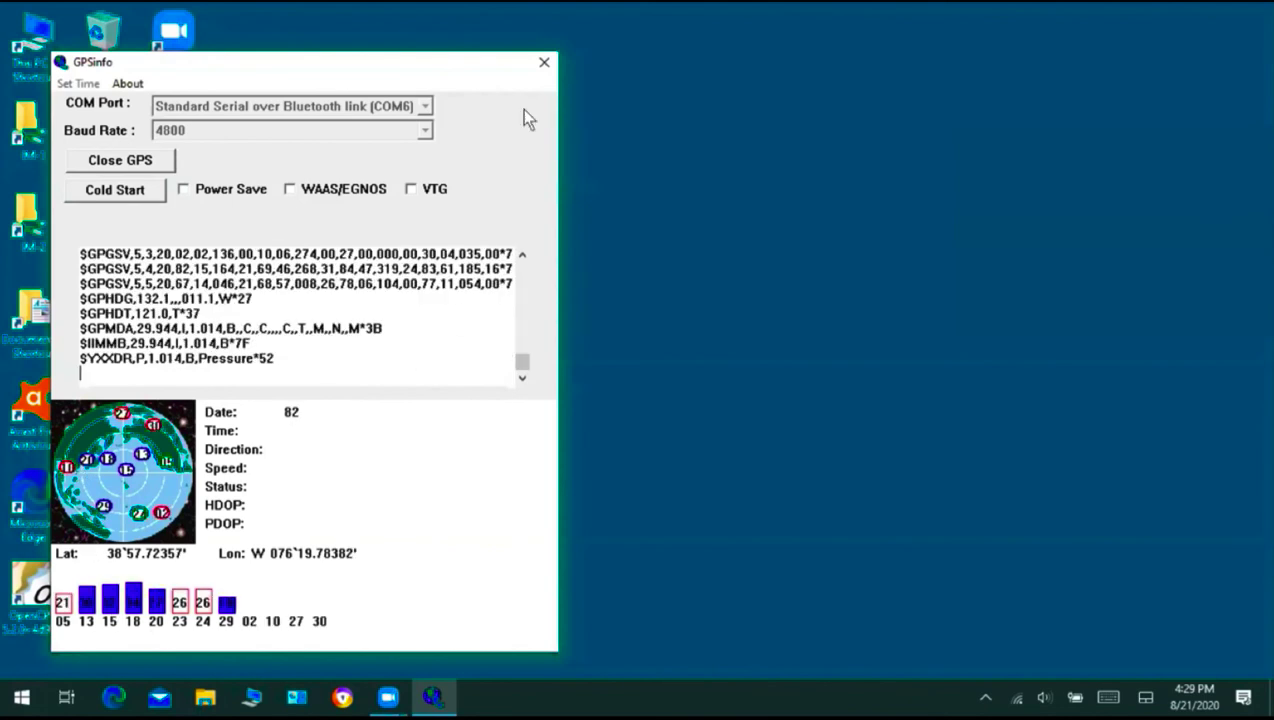
pyautogui.hotkey('alt', 'F4')
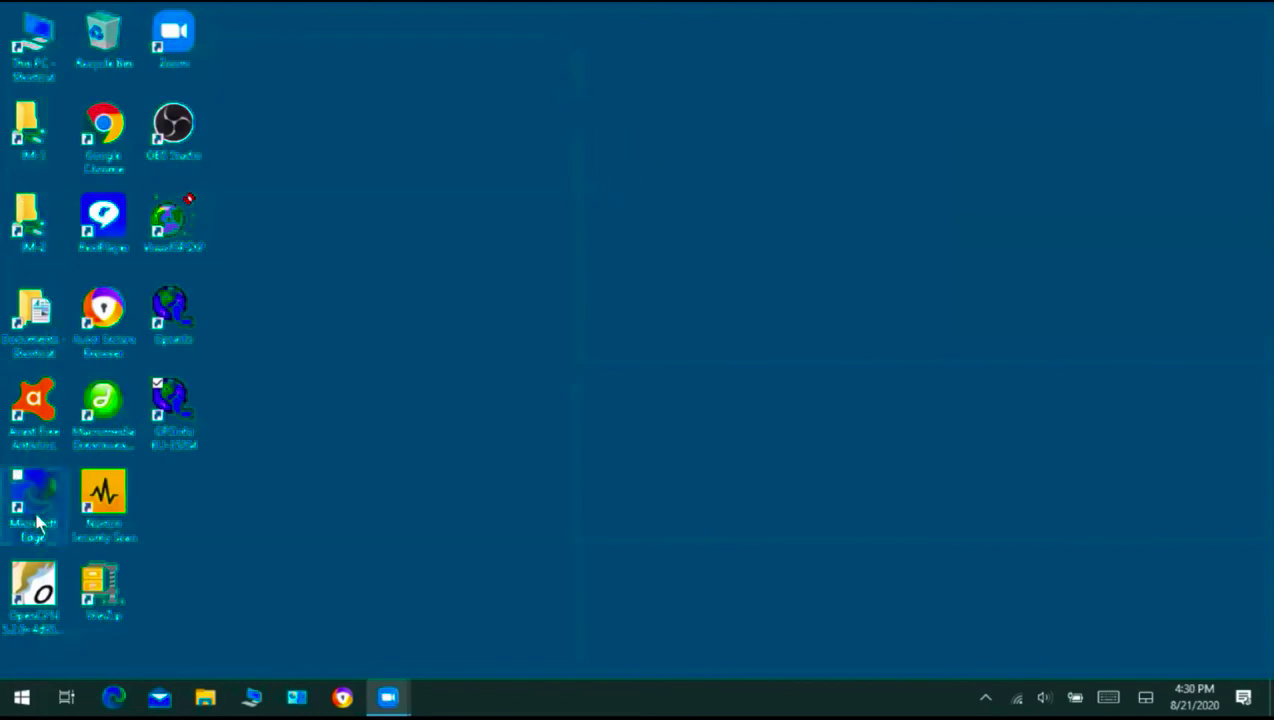
# - Launch OpenCPN and move the boat to the open bay east of Annapolis, at about 38°57.5' N, 076°23.9' W
pyautogui.doubleClick(31, 590)
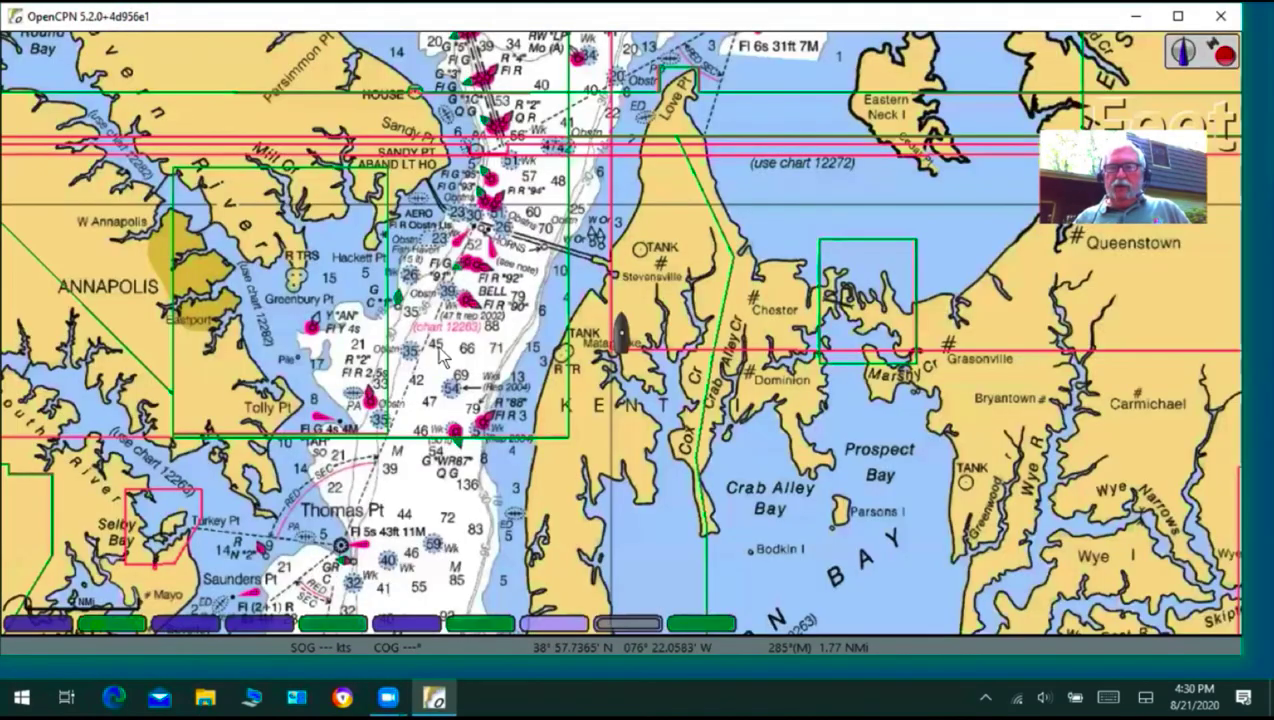
pyautogui.rightClick(440, 348)
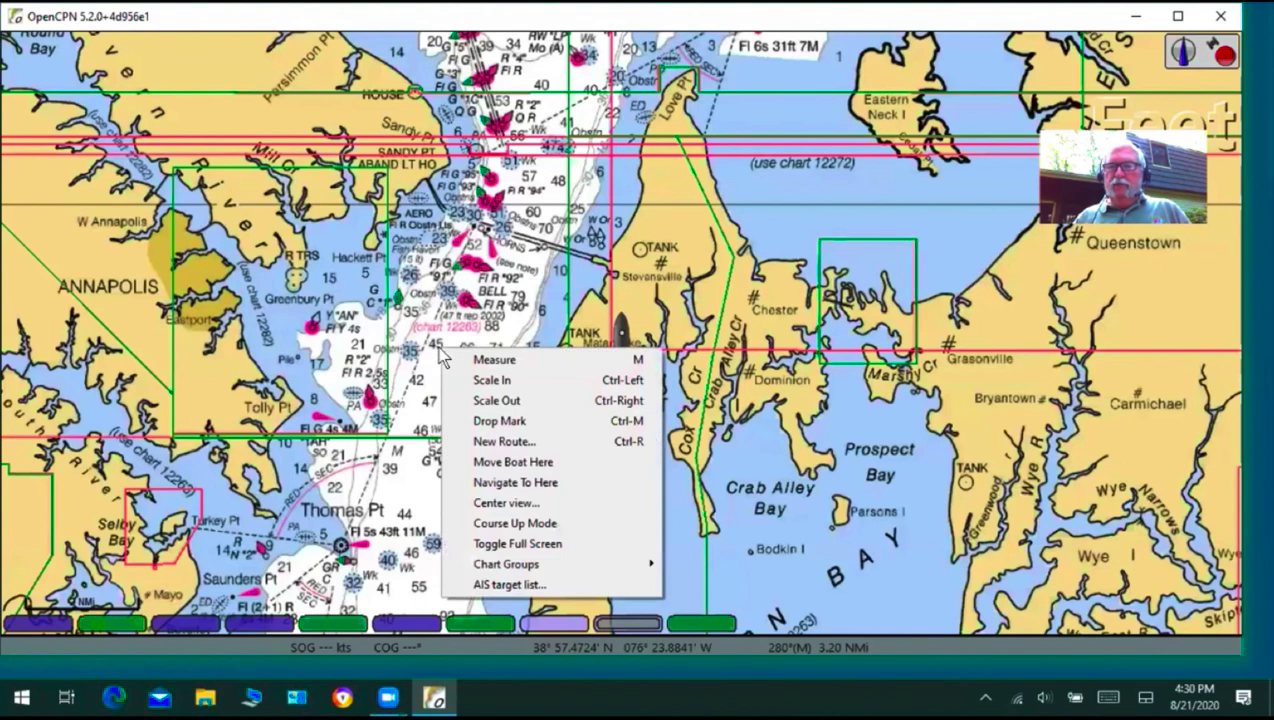
pyautogui.click(512, 462)
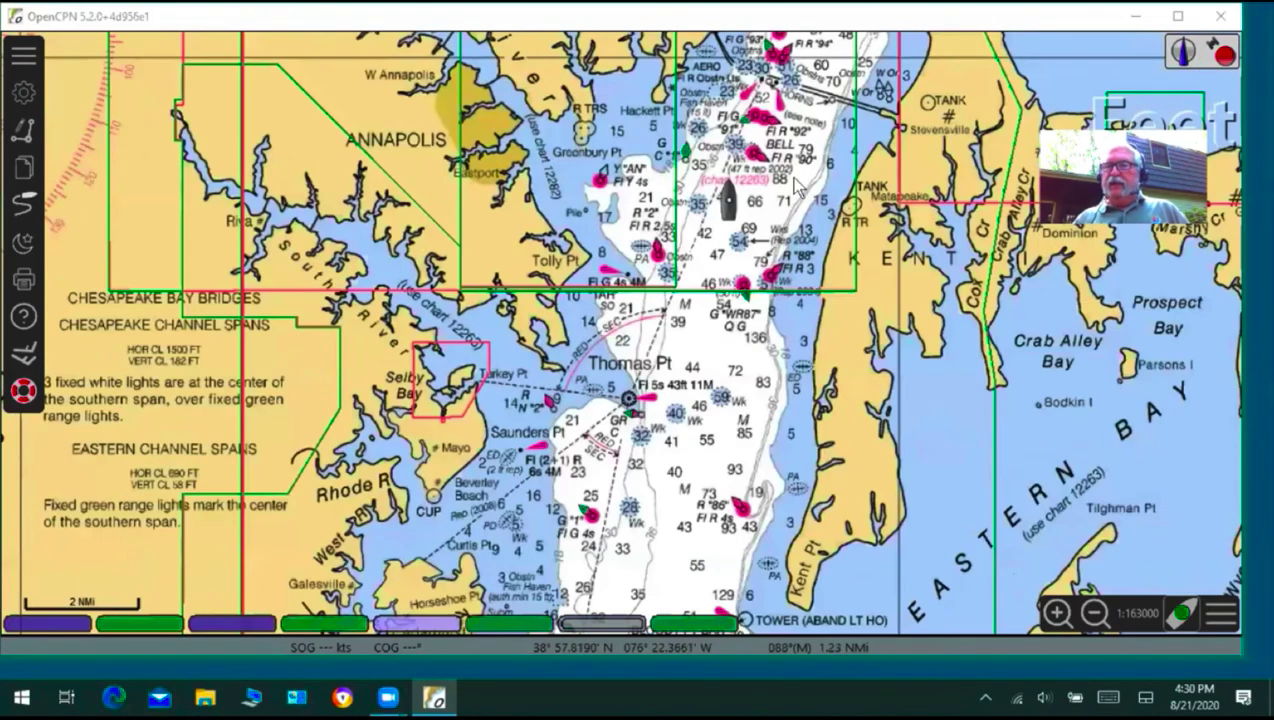
# - Open the Connections options and disable the existing COM7 serial data connection
pyautogui.click(18, 95)
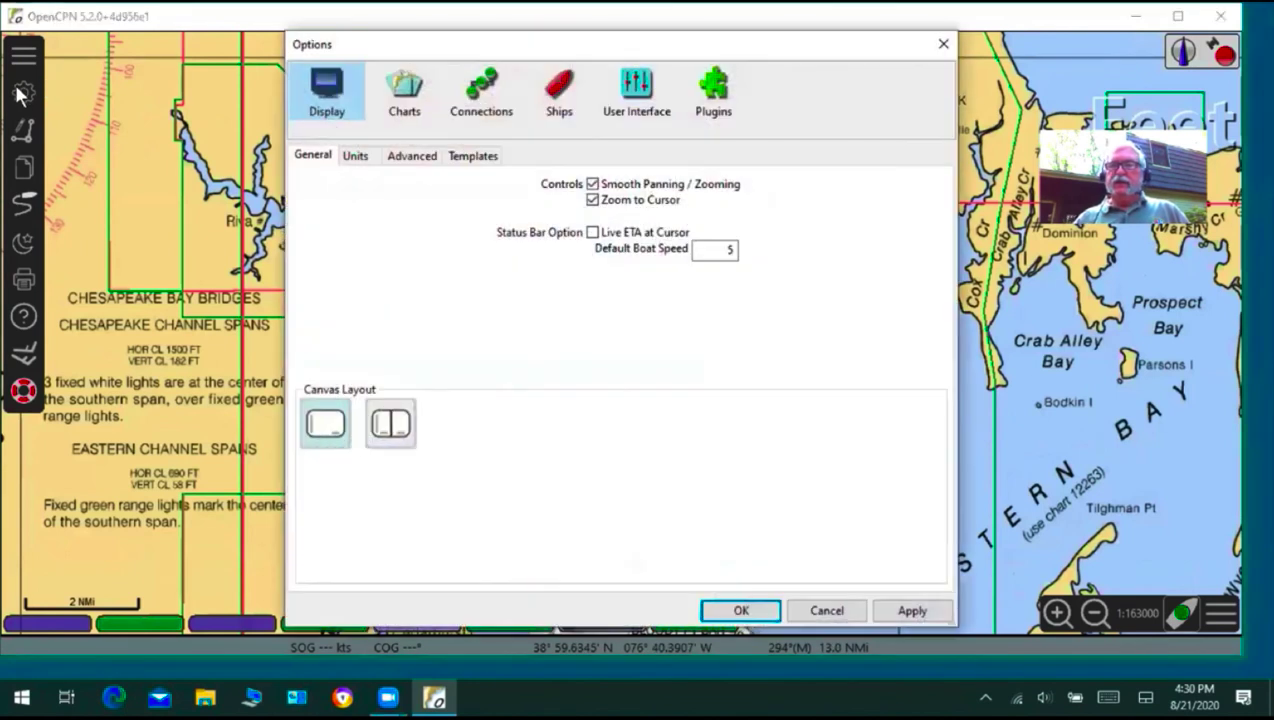
pyautogui.click(484, 96)
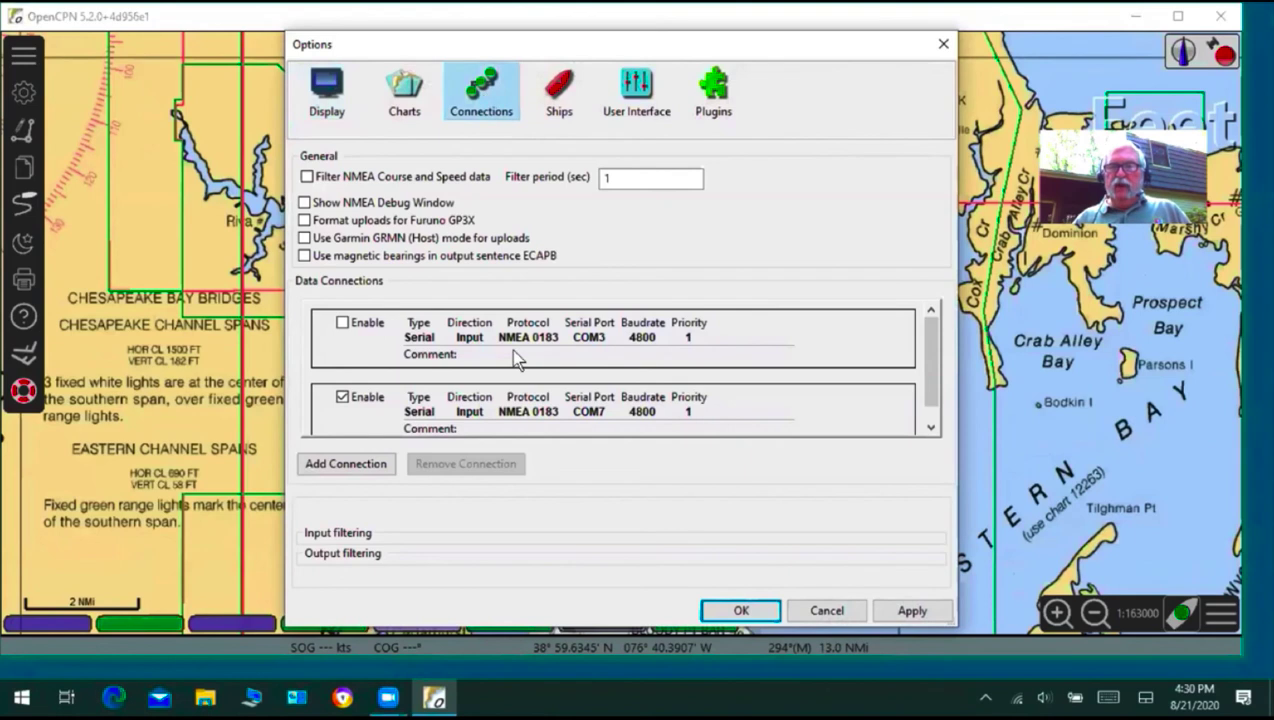
pyautogui.scroll(-1, 514, 352)
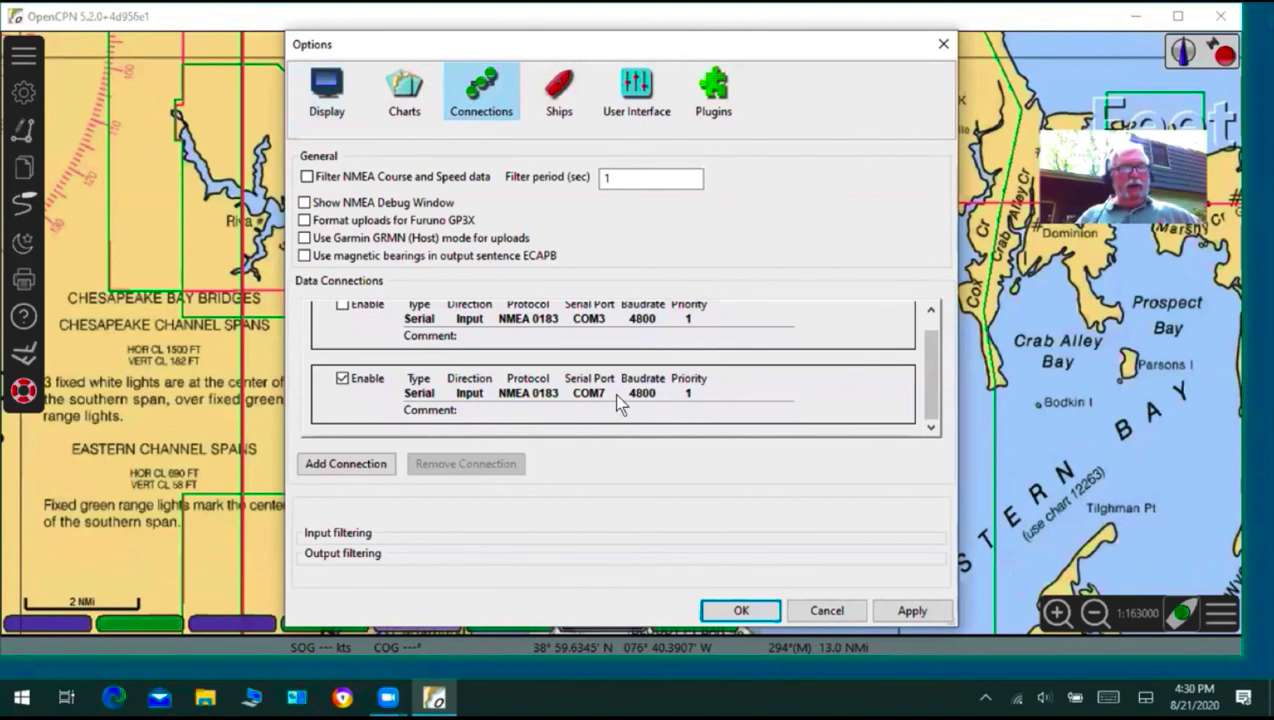
pyautogui.click(342, 378)
pyautogui.click(342, 378)
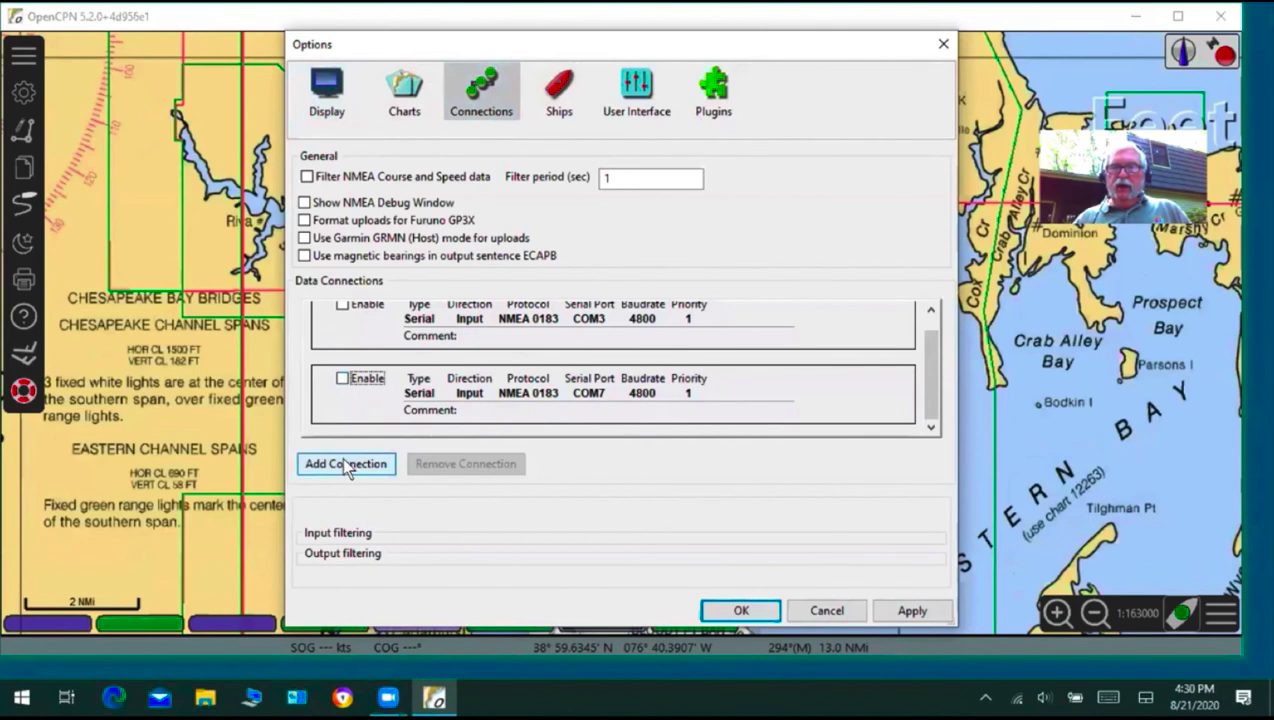
# - Add a serial data connection on COM6 at 4800 baud and apply it
pyautogui.click(345, 463)
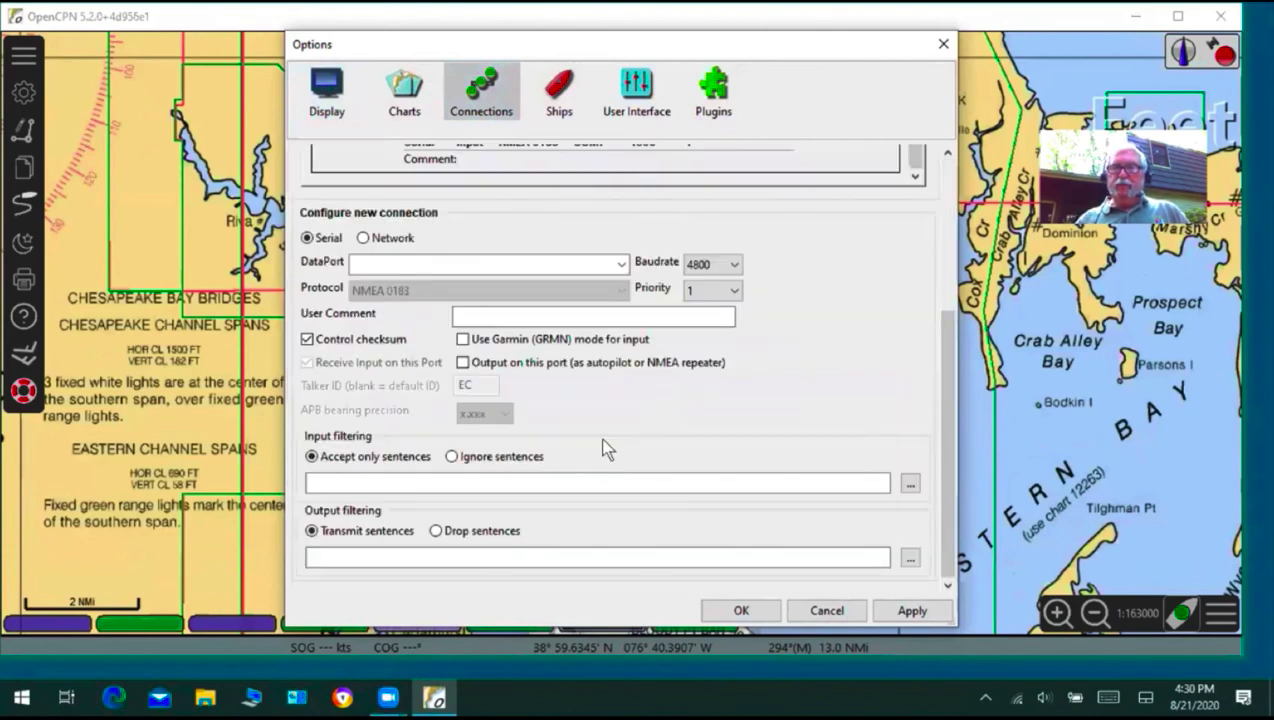
pyautogui.click(618, 263)
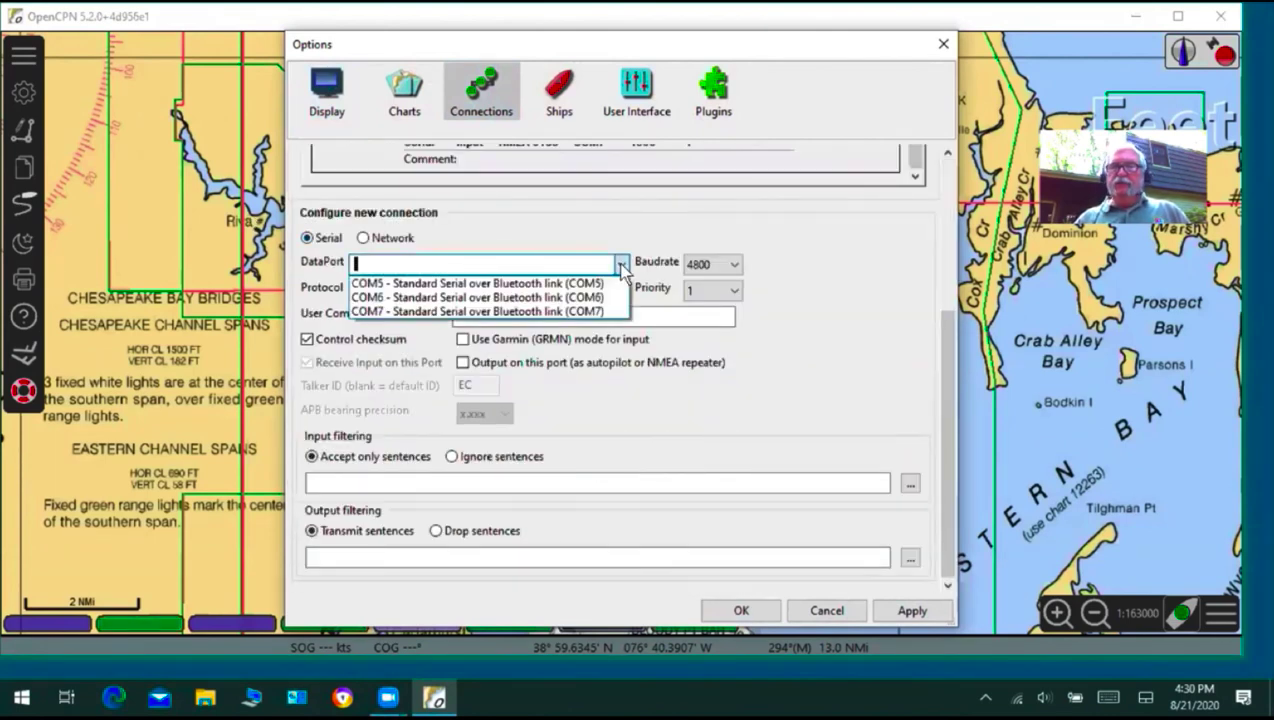
pyautogui.click(531, 297)
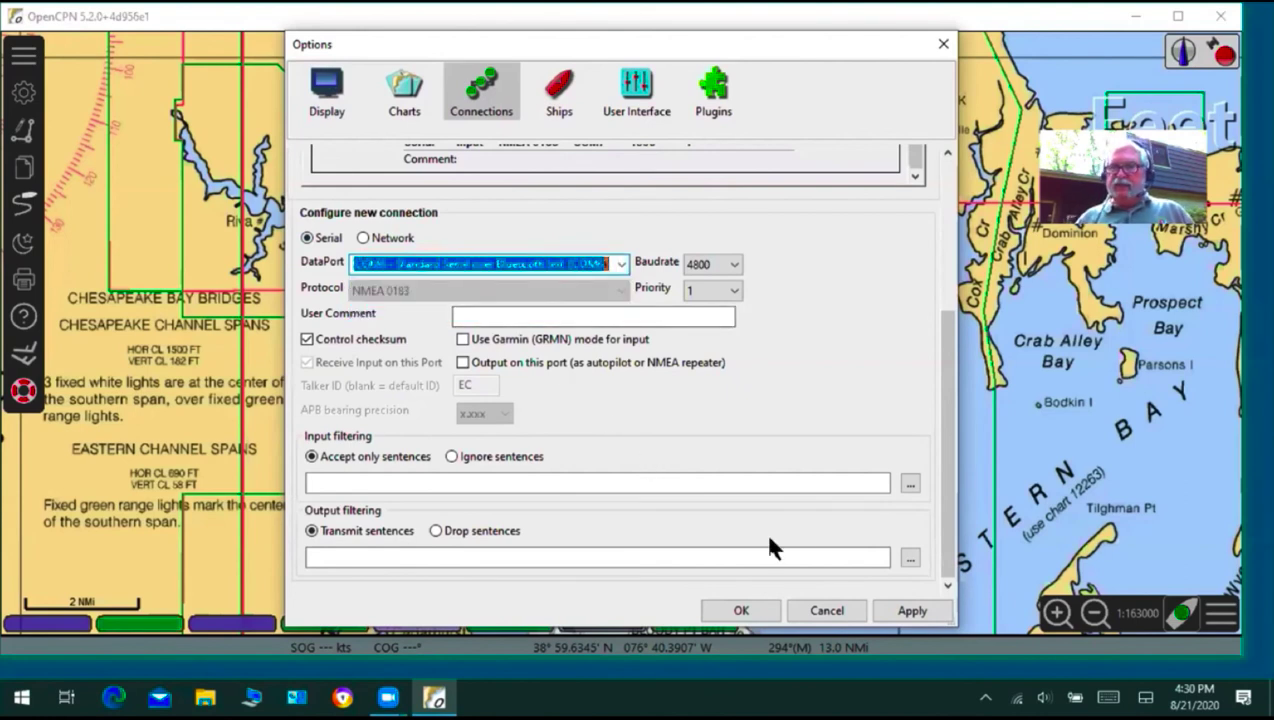
pyautogui.click(906, 612)
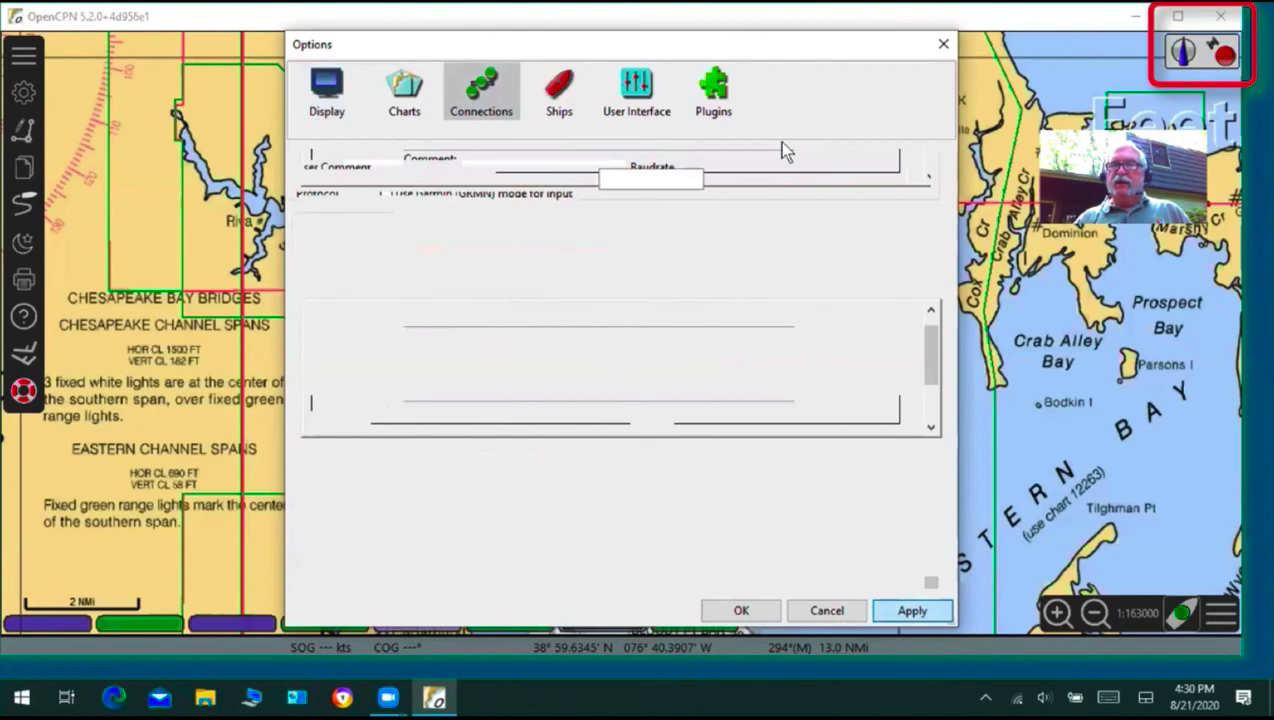
# - Show the NMEA Debug Window to check the COM6 data, check that connection's list entry, and close the options and debug window
pyautogui.moveTo(435, 44); pyautogui.dragTo(505, 38)
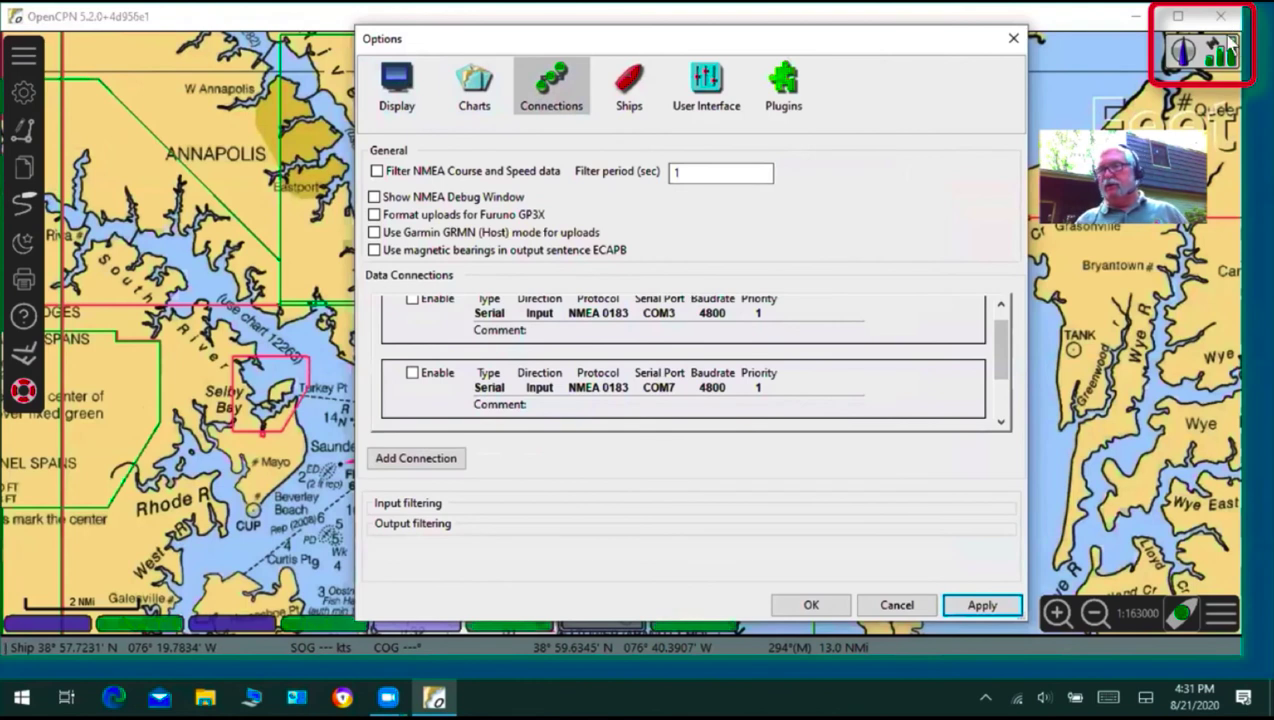
pyautogui.click(374, 198)
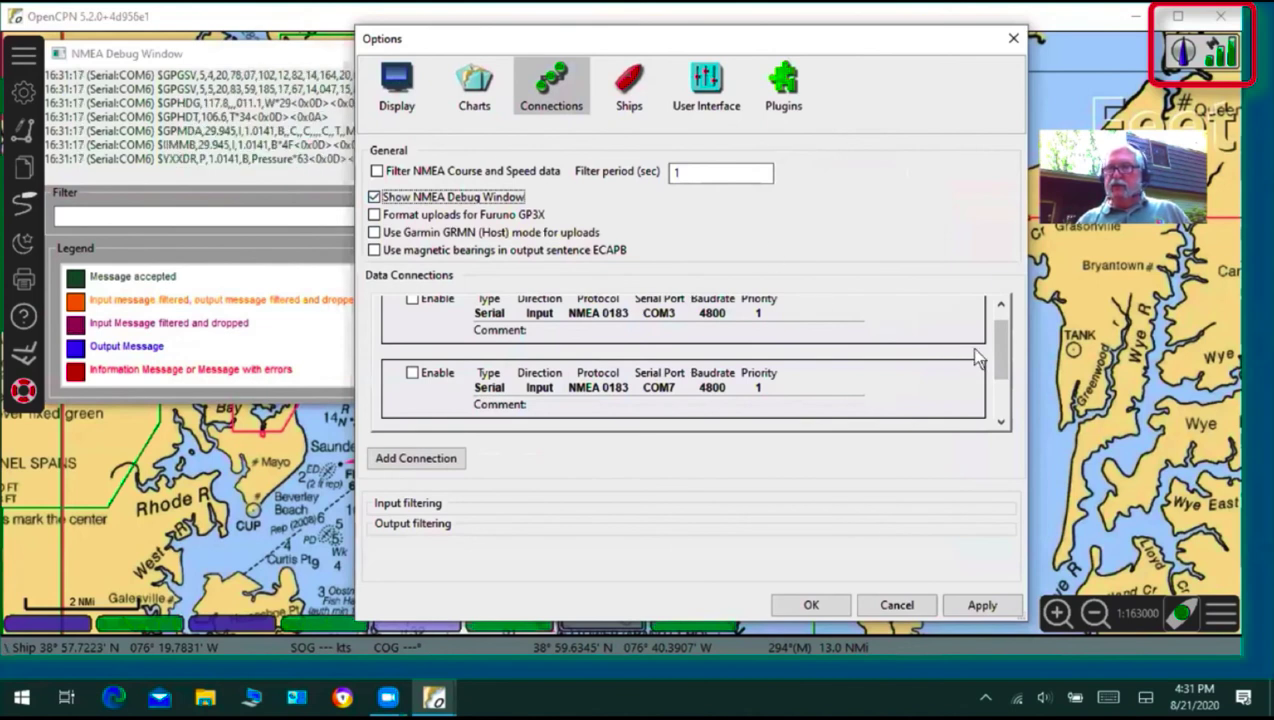
pyautogui.moveTo(996, 363); pyautogui.dragTo(997, 420)
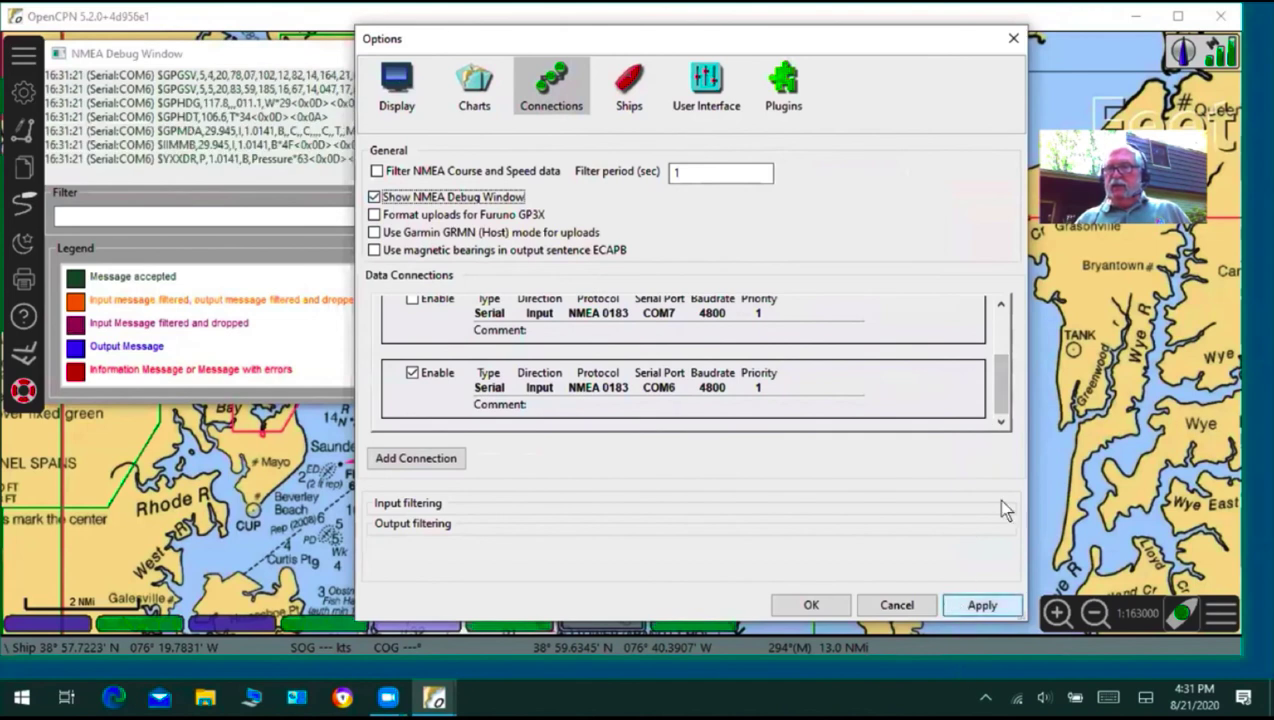
pyautogui.moveTo(1004, 386)
pyautogui.mouseDown()
pyautogui.moveTo(998, 353)
pyautogui.moveTo(998, 403)
pyautogui.mouseUp()
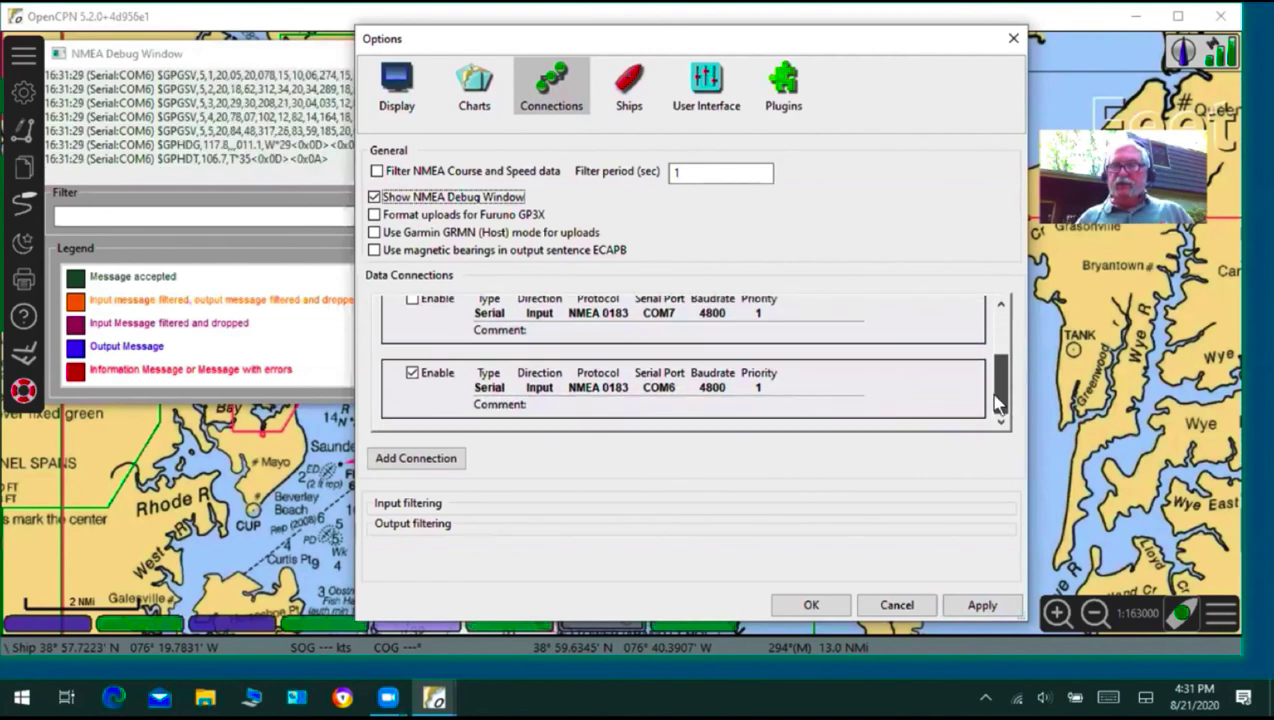
pyautogui.click(980, 606)
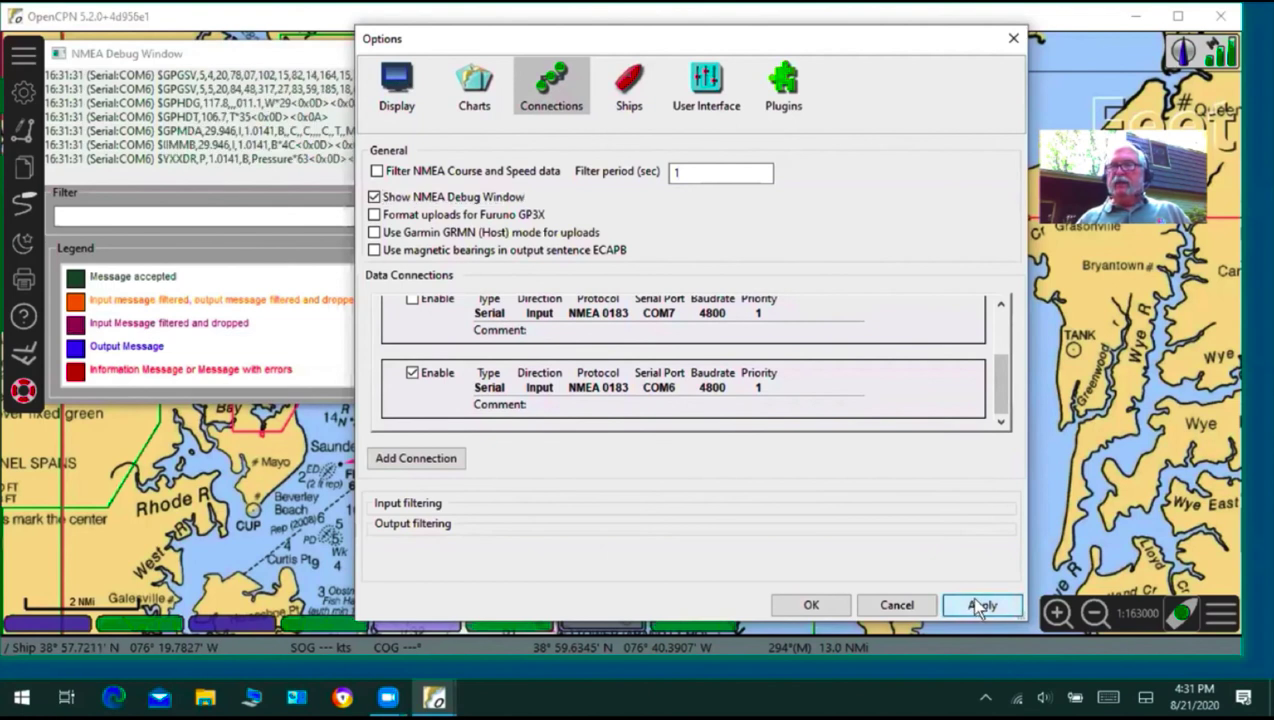
pyautogui.click(812, 606)
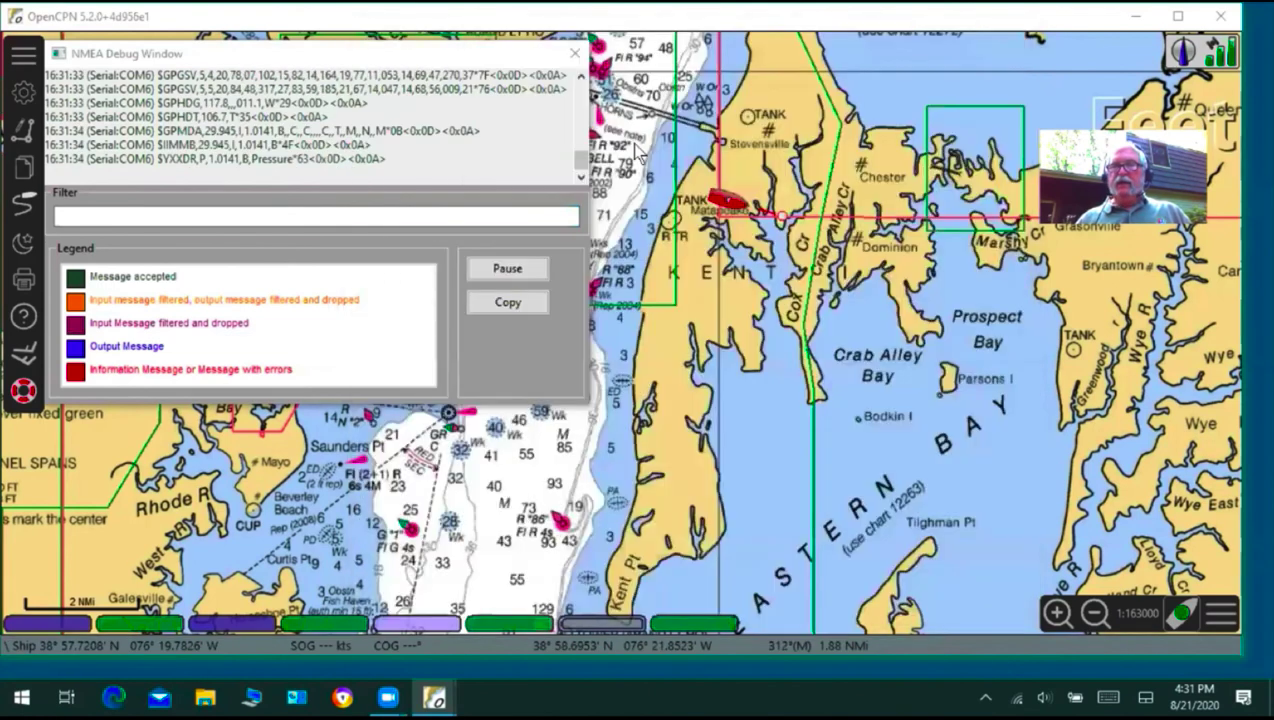
pyautogui.click(576, 55)
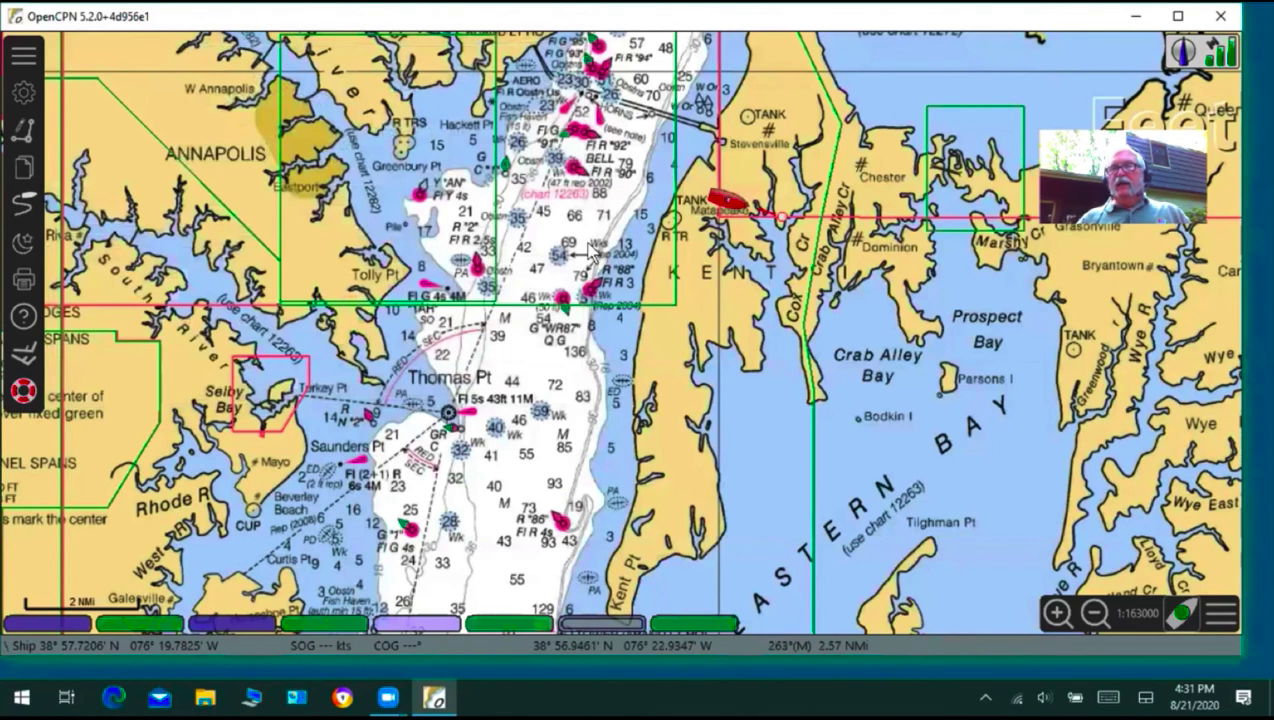
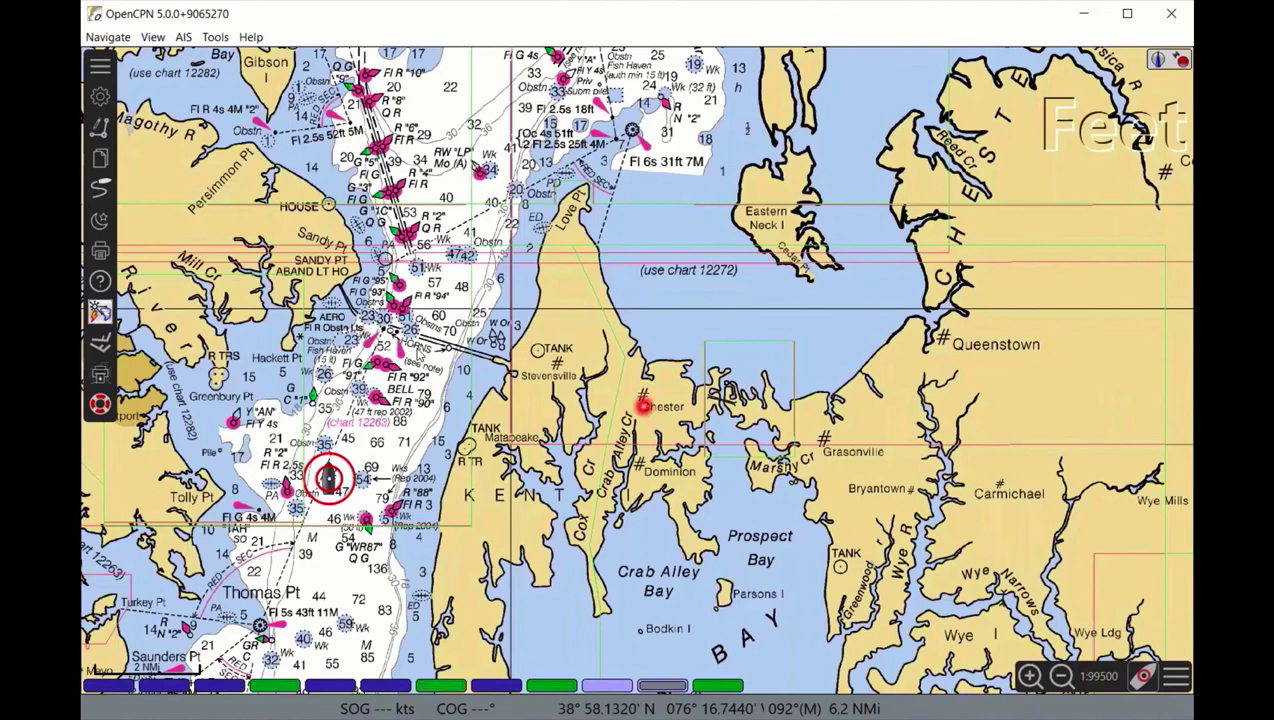
# - Examine the Chesapeake Bay charts around Kent Island and Sandy Point at several chart scales
pyautogui.scroll(-2, 492, 329)
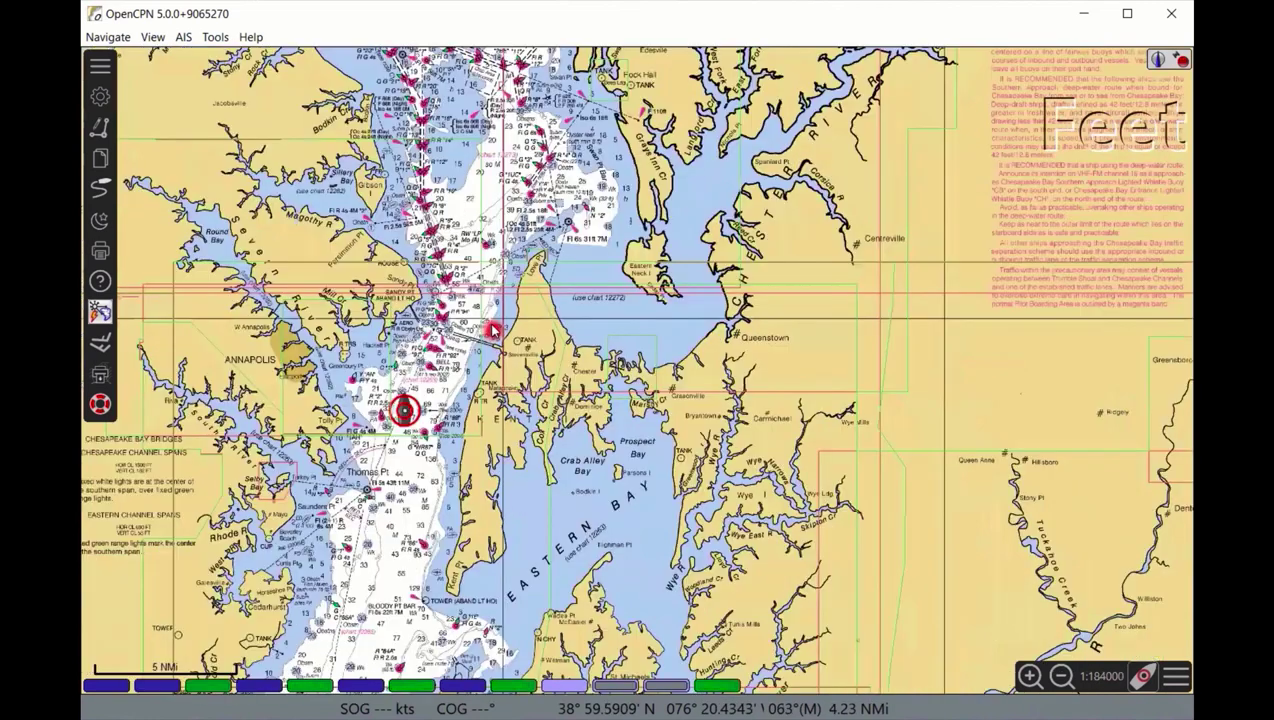
pyautogui.scroll(3, 490, 328)
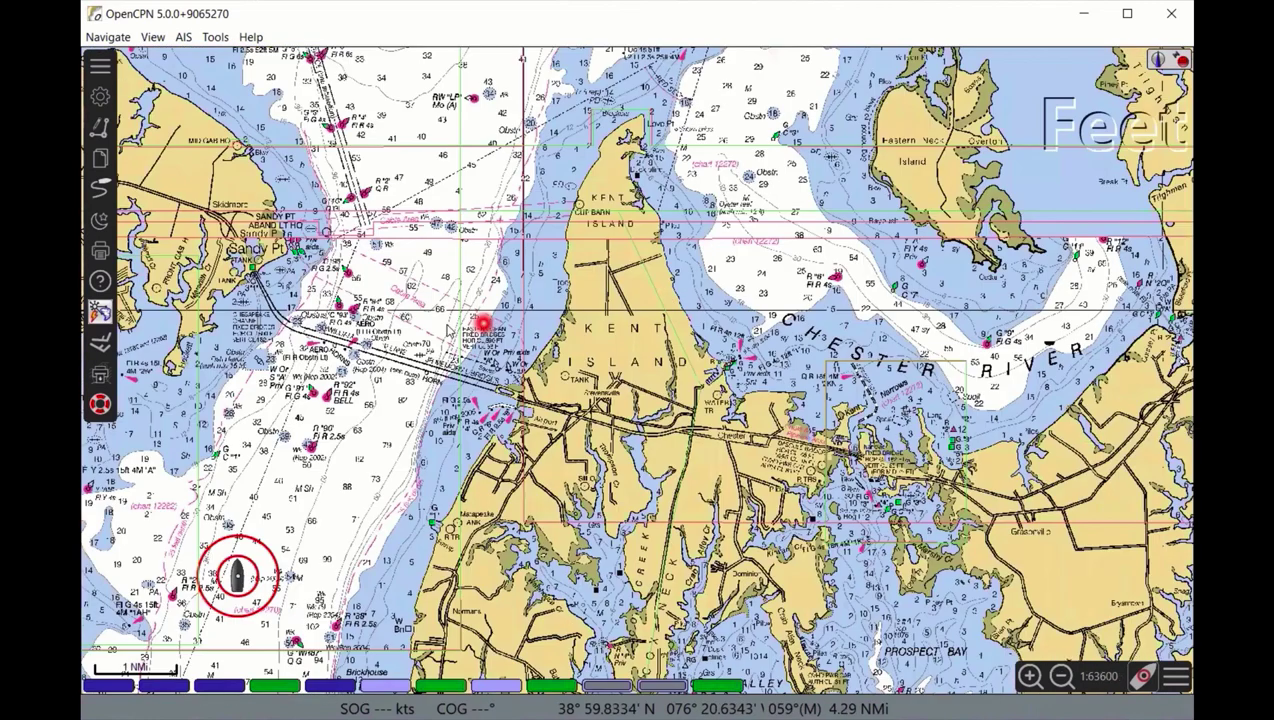
pyautogui.scroll(-1, 446, 326)
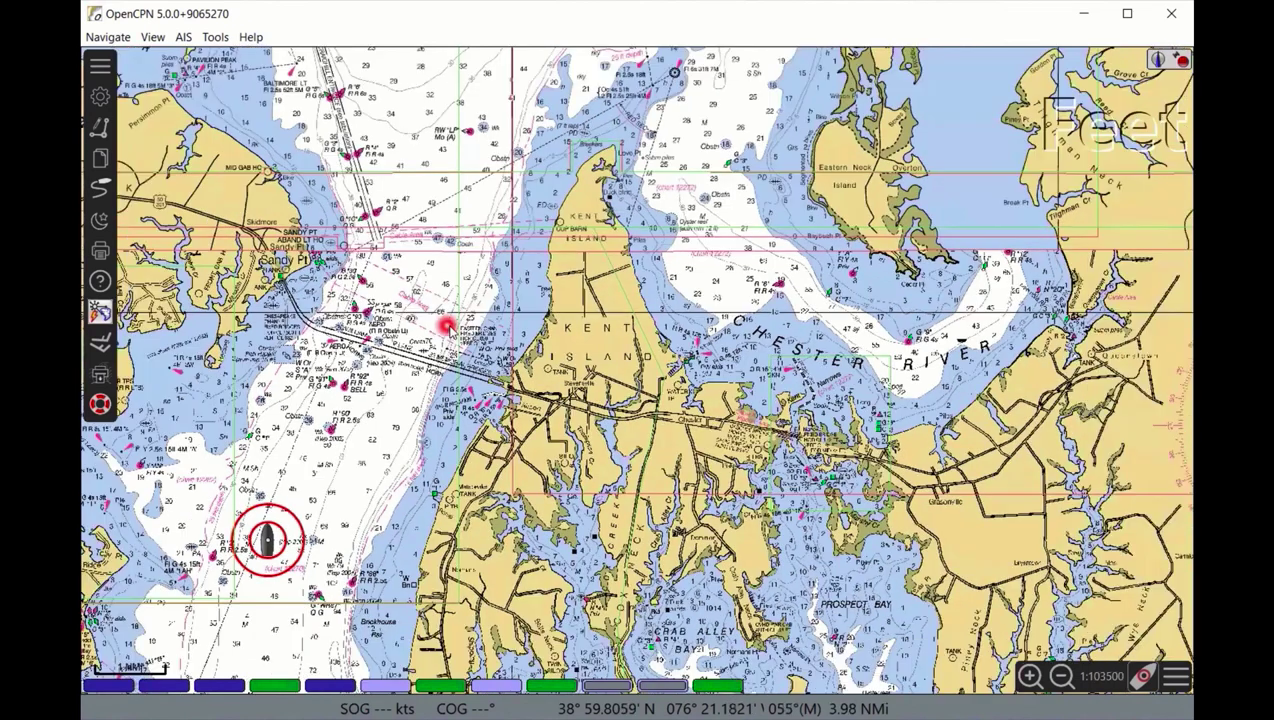
pyautogui.scroll(-1, 446, 326)
pyautogui.scroll(1, 450, 326)
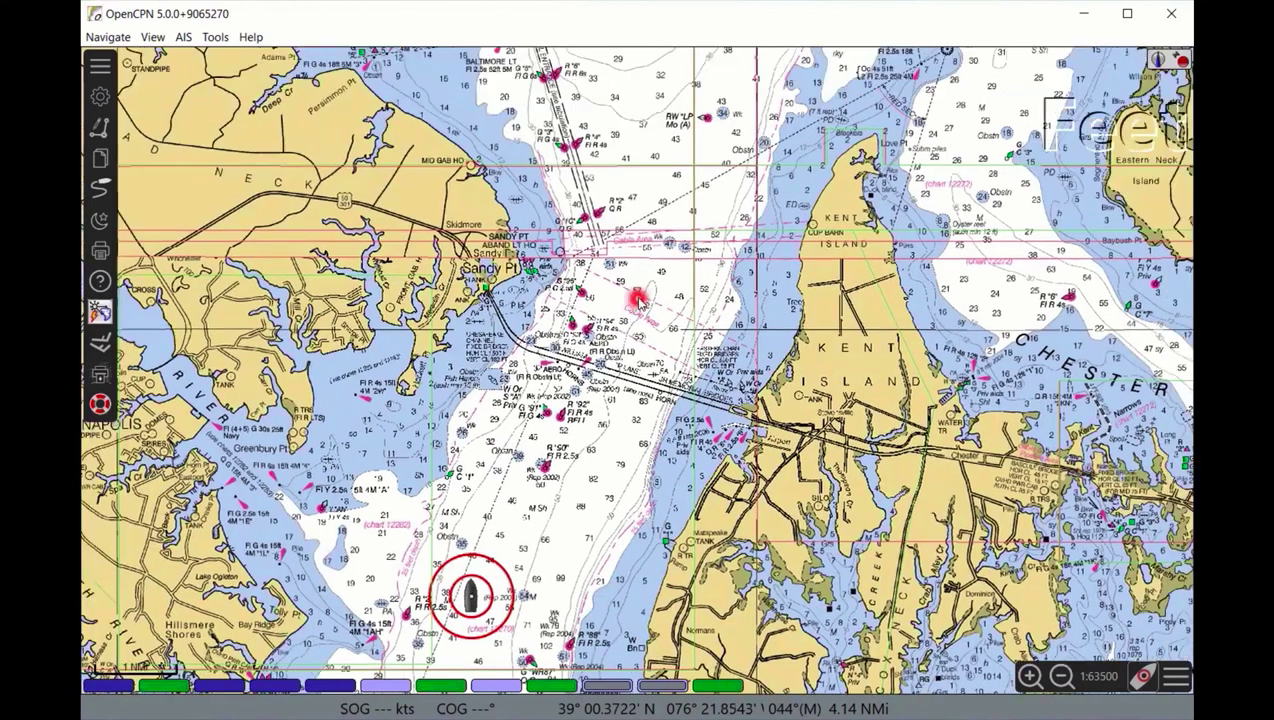
pyautogui.press('-')
pyautogui.press('-')
pyautogui.press('-')
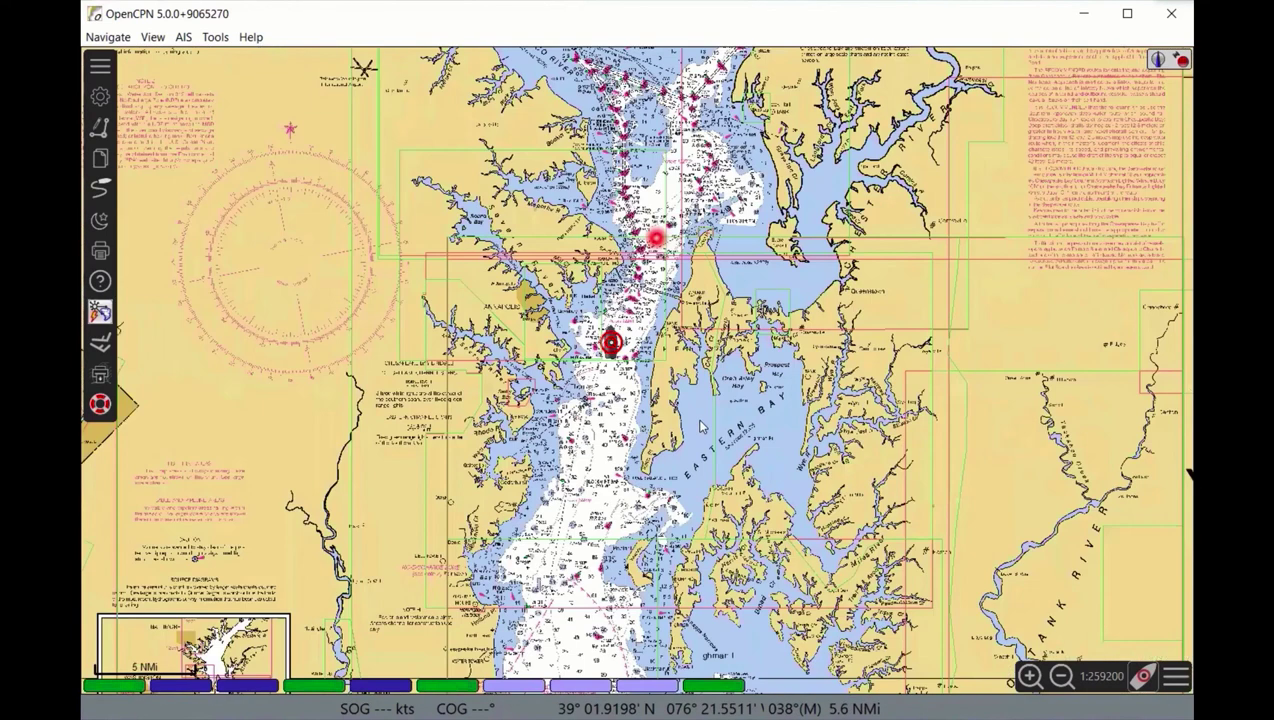
# - Switch the displayed chart group from MD South to Training
pyautogui.rightClick(702, 368)
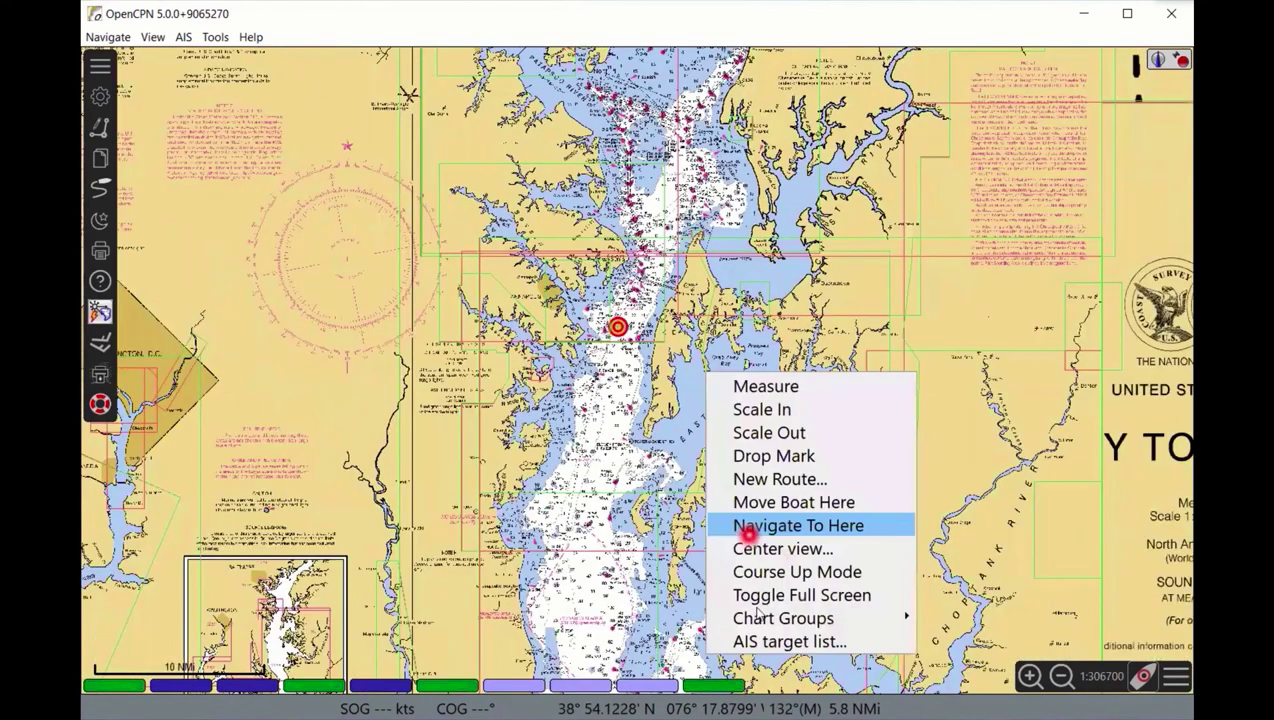
pyautogui.moveTo(771, 620)
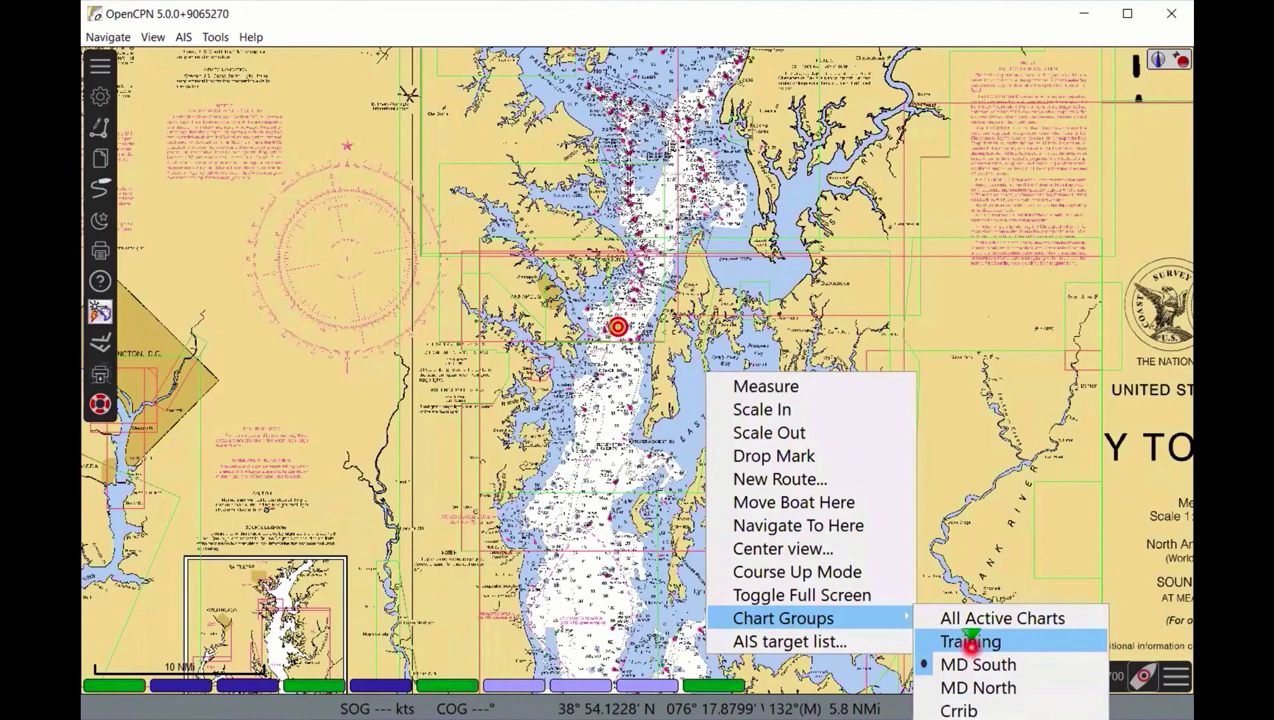
pyautogui.click(968, 645)
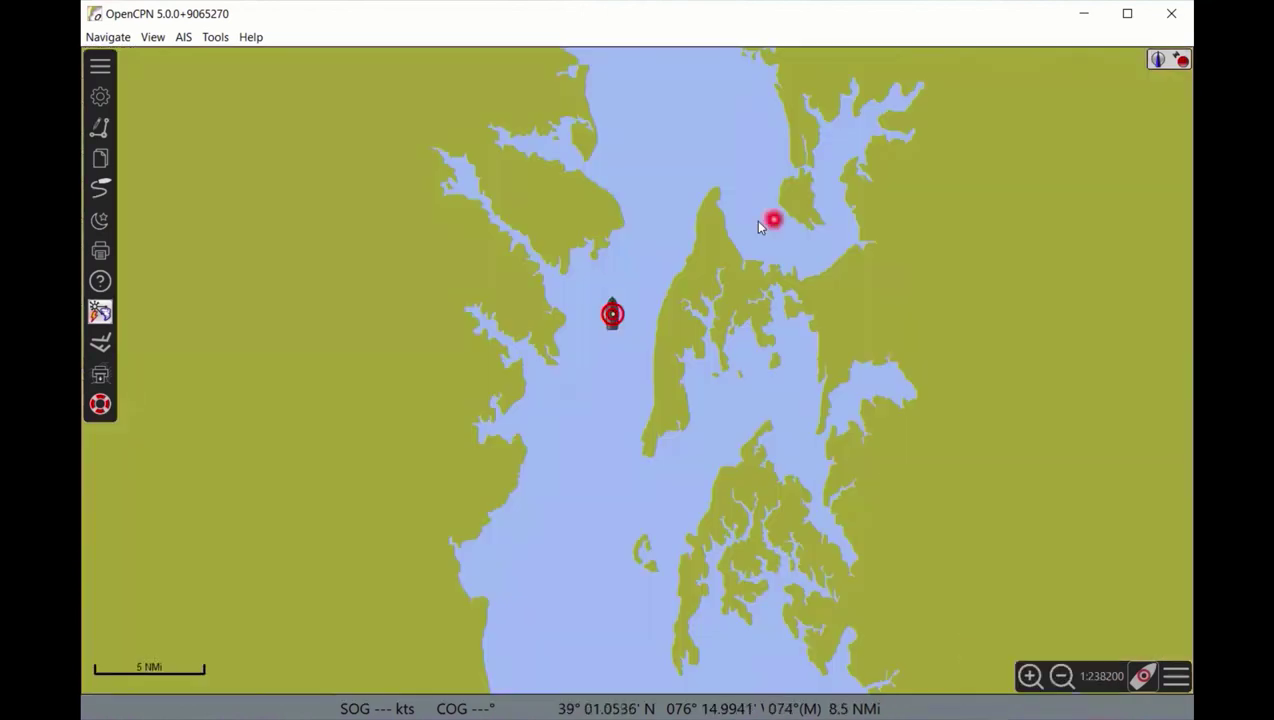
# - Locate the Training chart outlines on the southern New England coast and bring up the Bowditch Bay chart in the western one
pyautogui.scroll(-1, 758, 224)
pyautogui.scroll(-1, 755, 228)
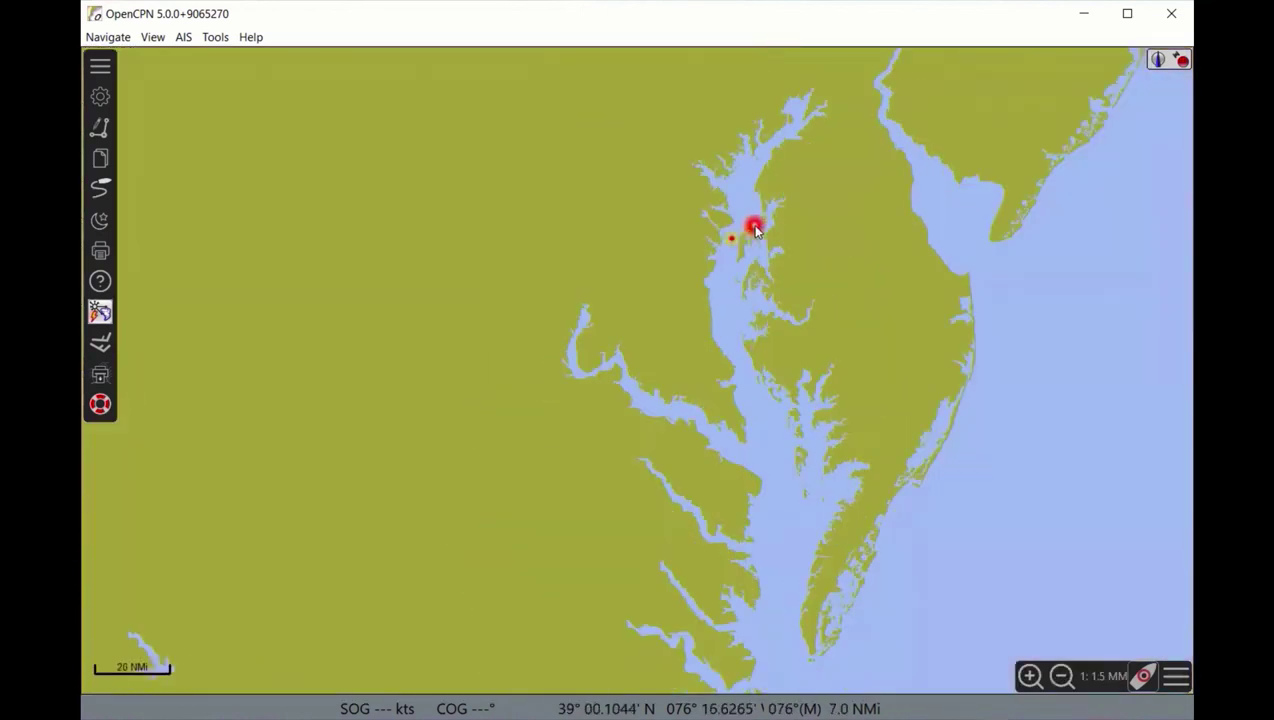
pyautogui.scroll(-1, 756, 229)
pyautogui.scroll(-1, 756, 229)
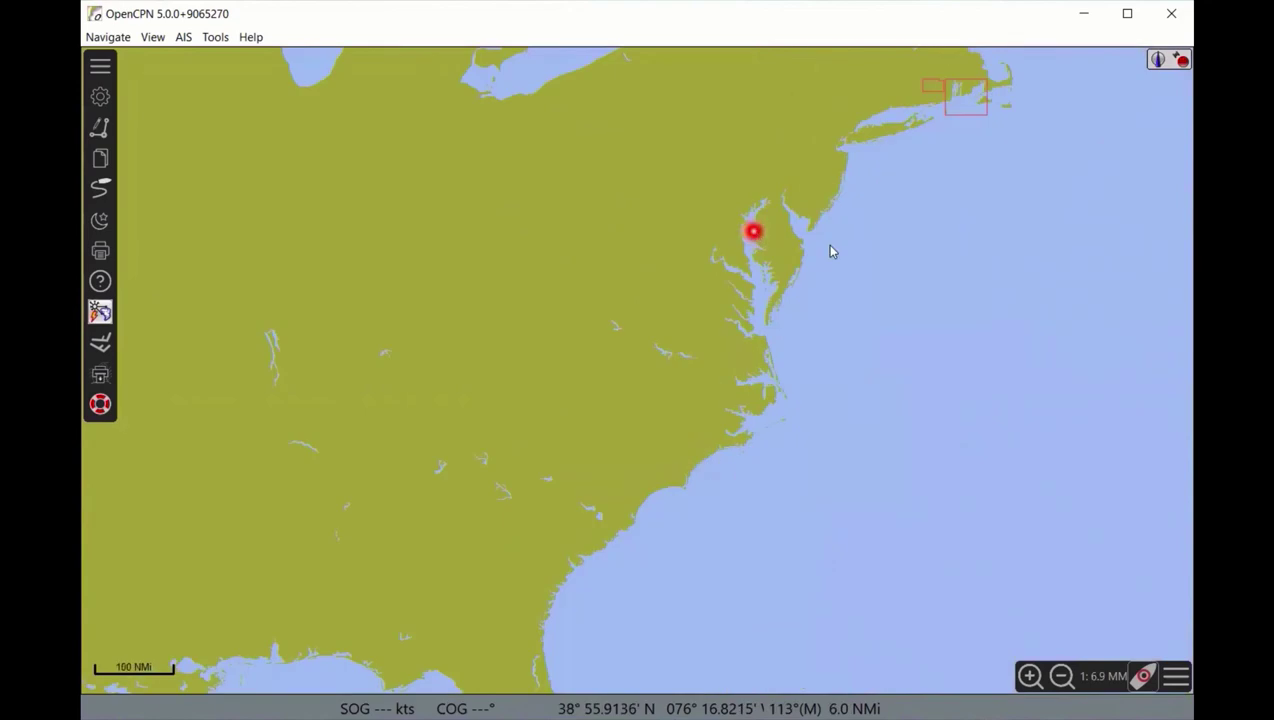
pyautogui.moveTo(876, 101); pyautogui.dragTo(733, 290)
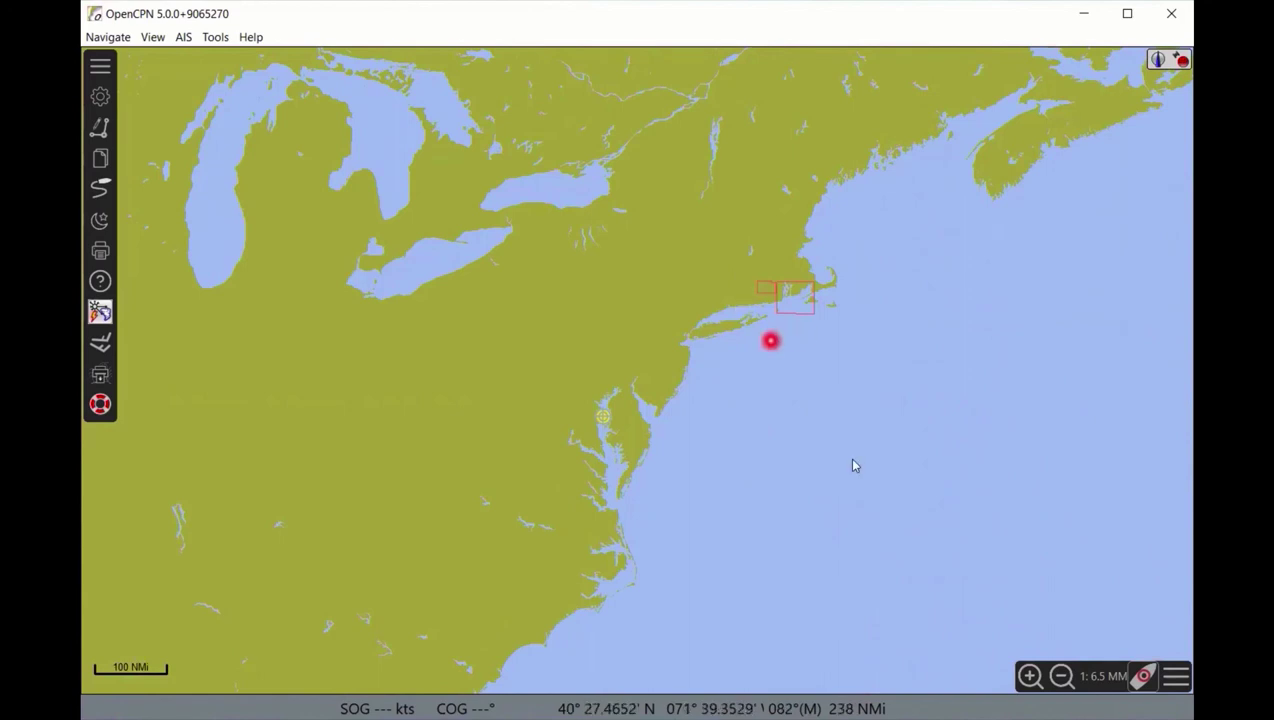
pyautogui.scroll(1, 781, 338)
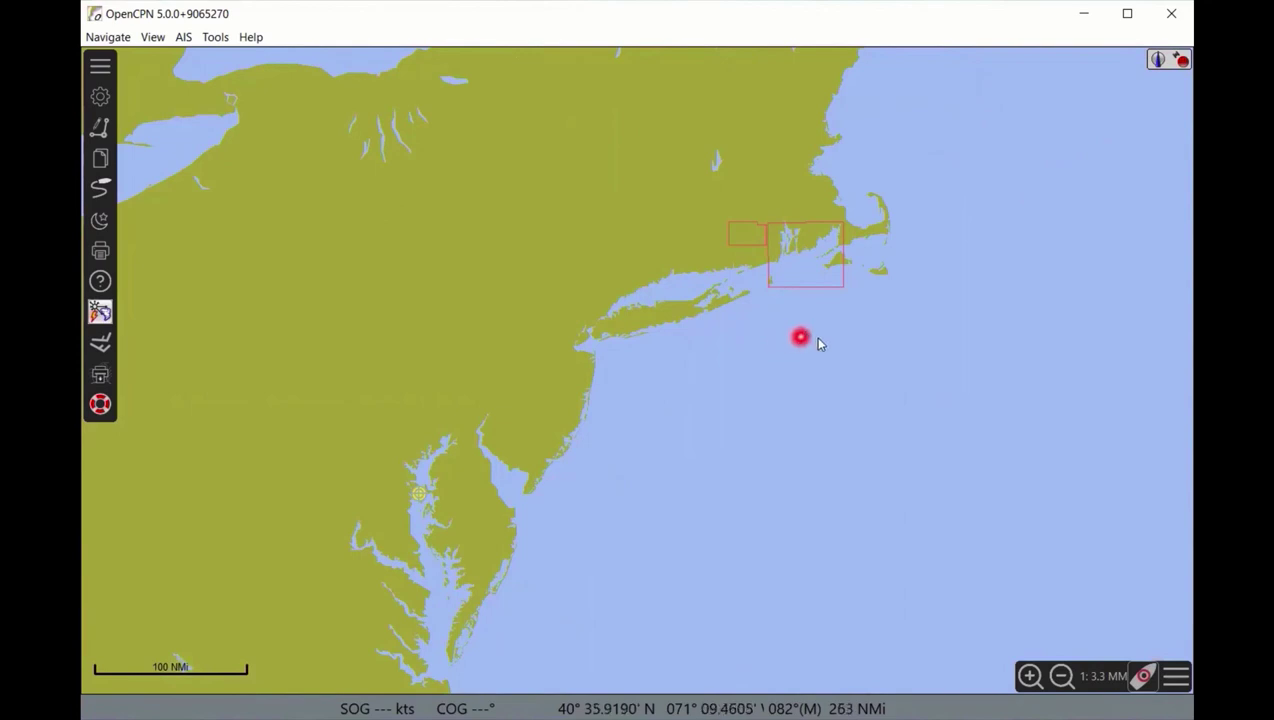
pyautogui.scroll(1, 833, 356)
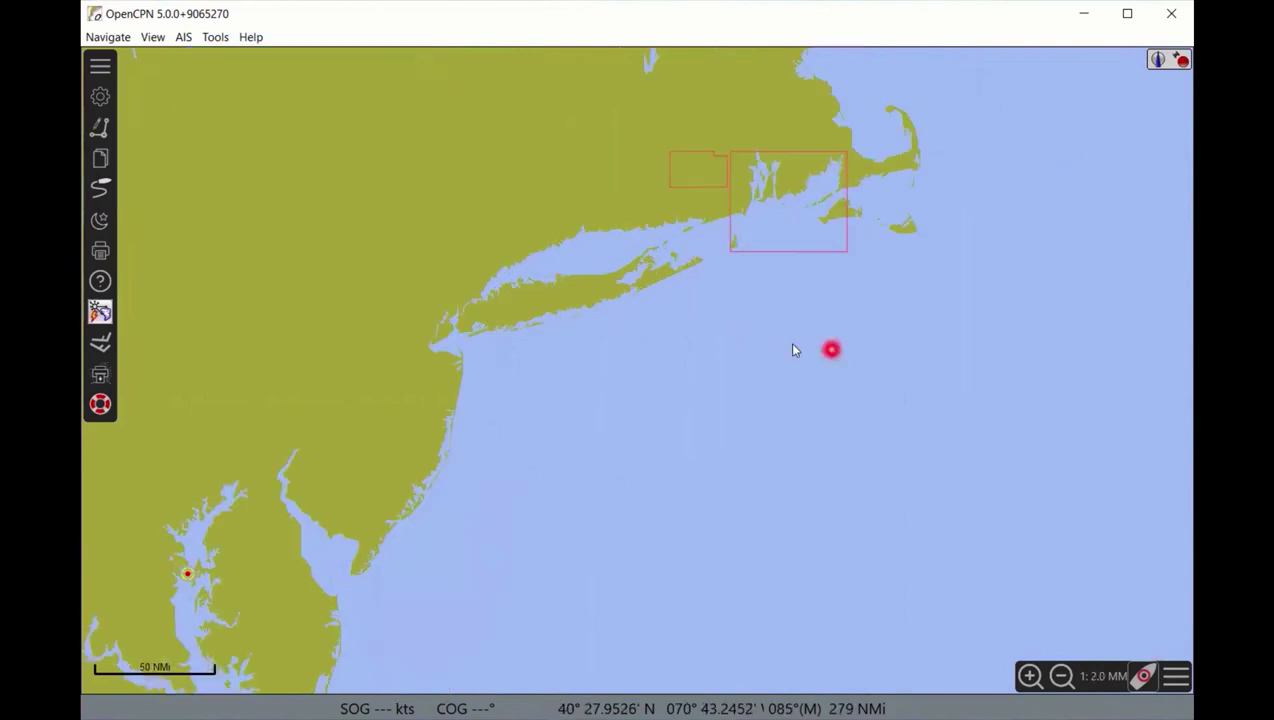
pyautogui.scroll(1, 705, 489)
pyautogui.scroll(1, 701, 478)
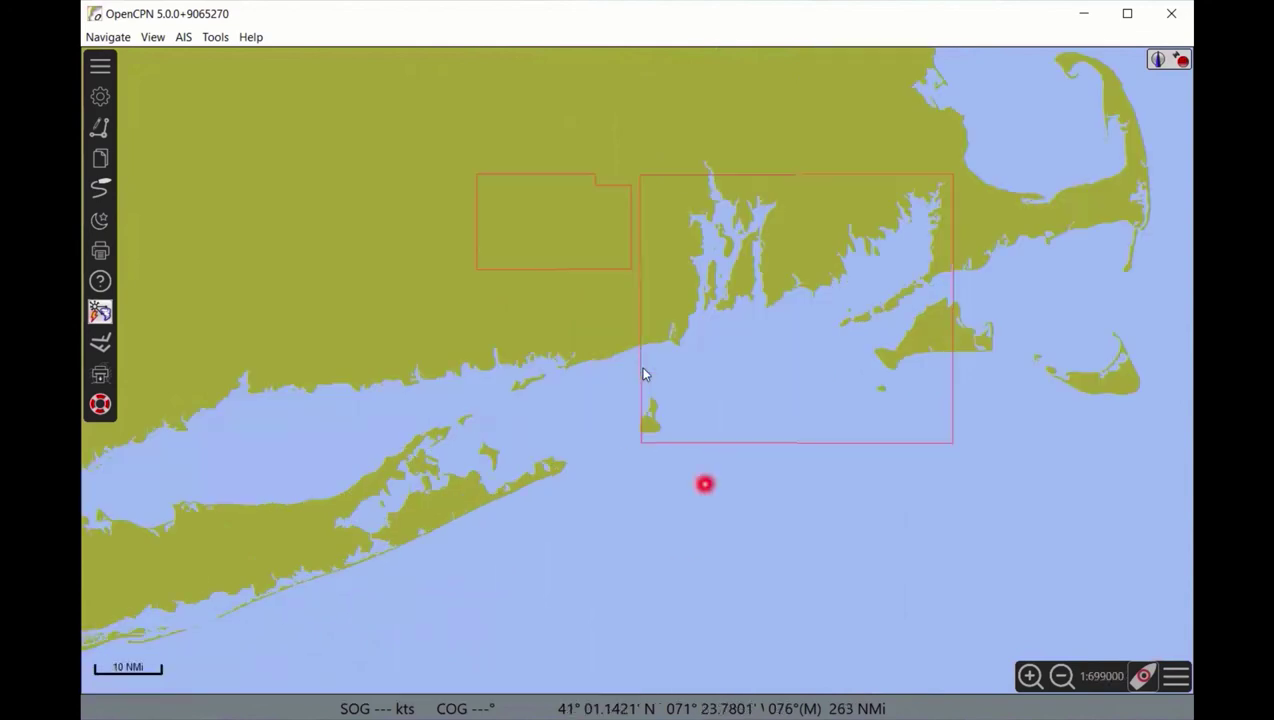
pyautogui.scroll(1, 416, 462)
pyautogui.scroll(2, 493, 442)
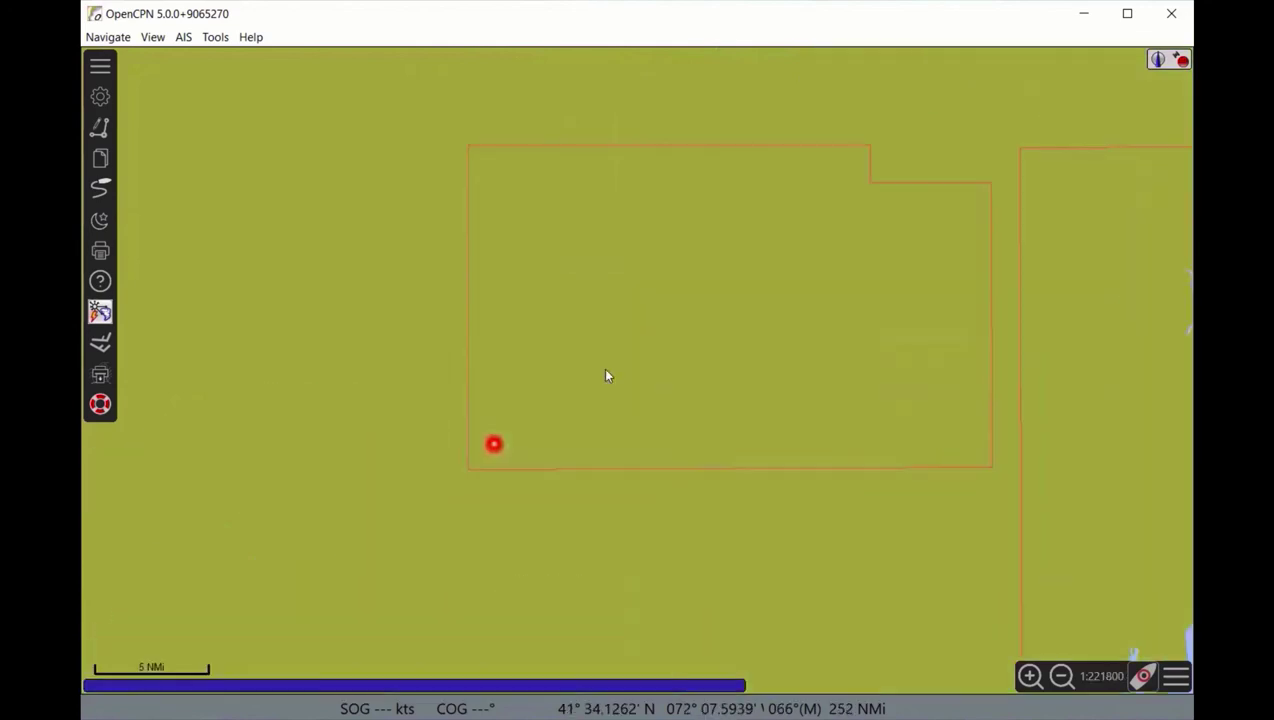
pyautogui.scroll(2, 588, 418)
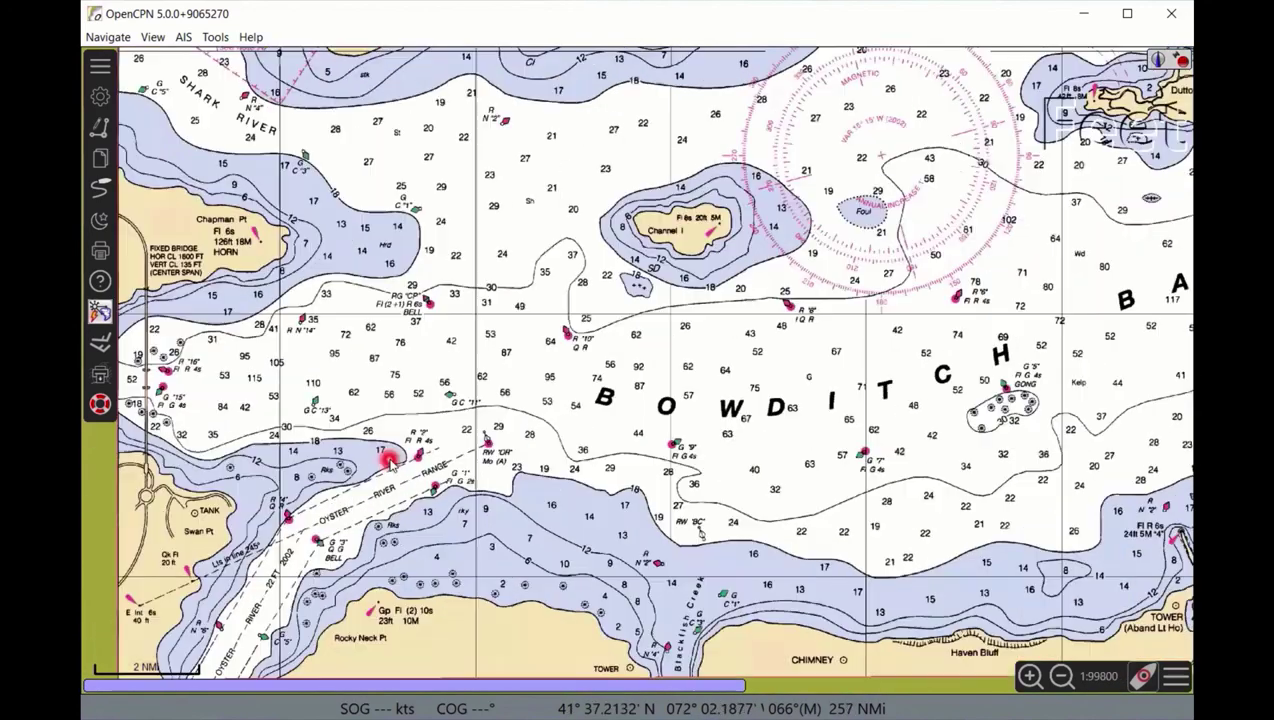
# - Inspect the Bowditch Bay chart around the Oyster River entrance at closer and wider scales
pyautogui.scroll(-1, 390, 460)
pyautogui.scroll(2, 390, 461)
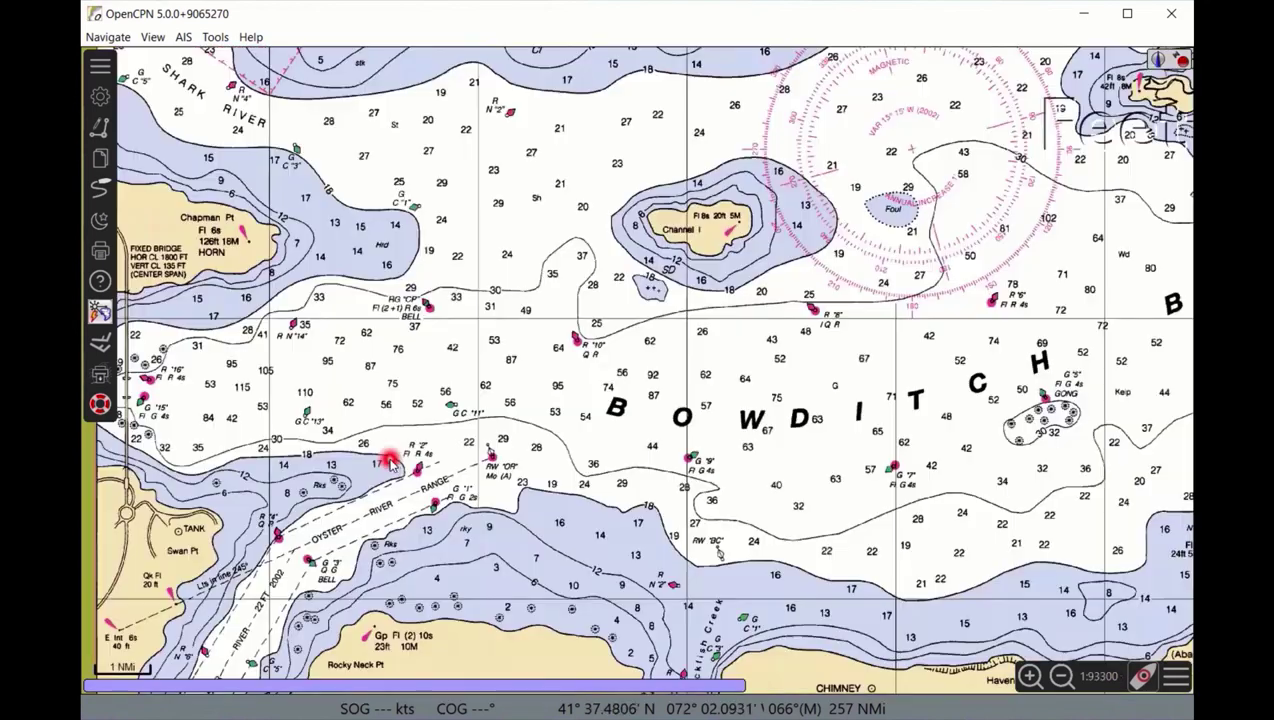
pyautogui.scroll(2, 391, 462)
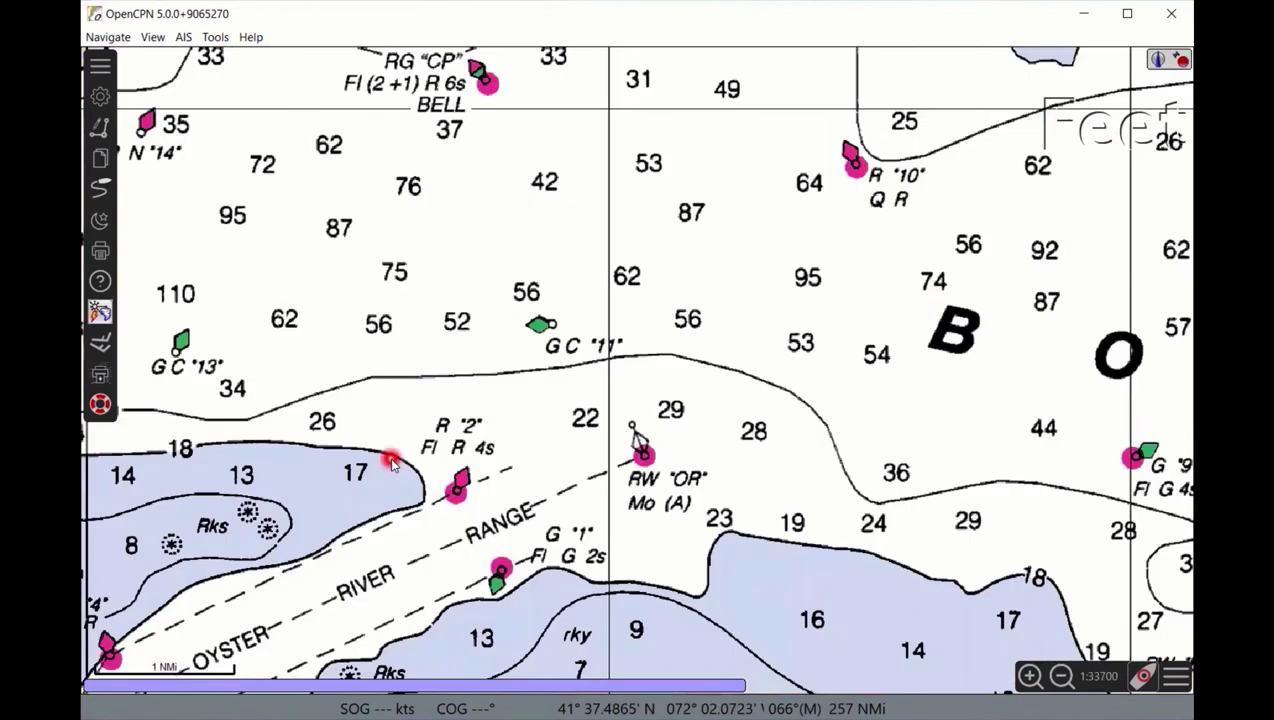
pyautogui.scroll(-3, 390, 461)
pyautogui.scroll(1, 390, 461)
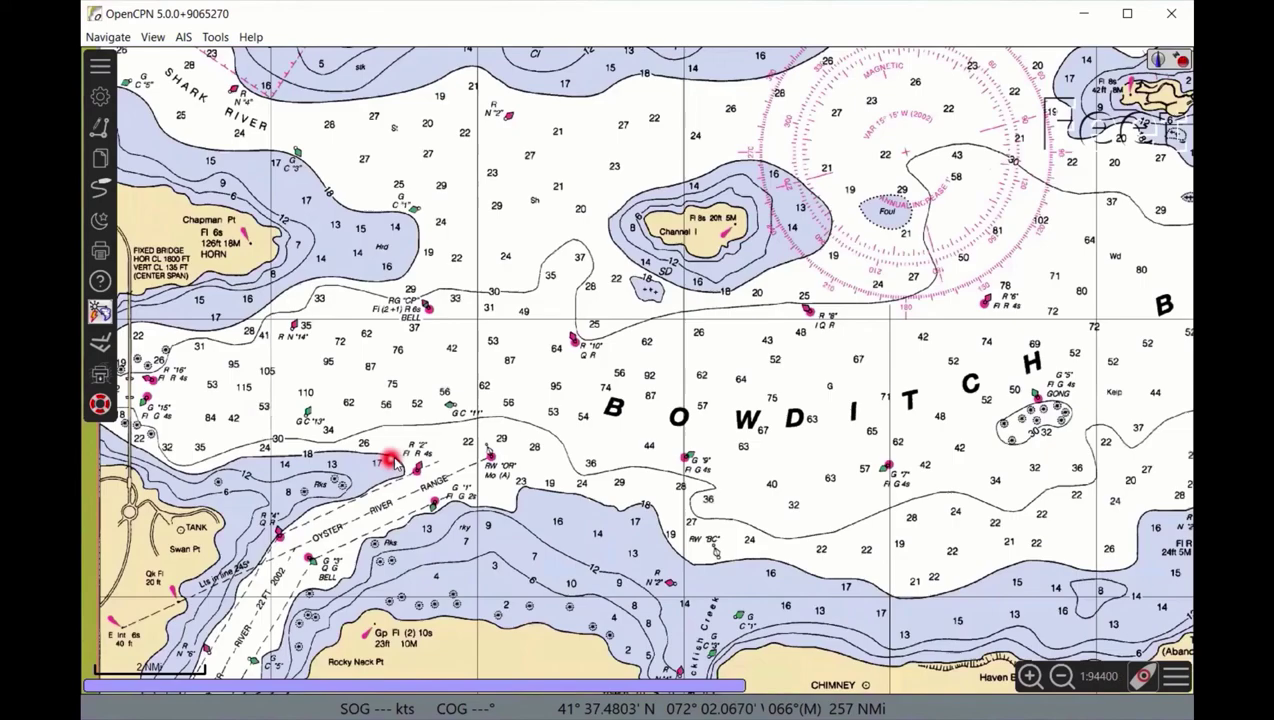
# - Disable chart quilting in the chart panel options and close the options
pyautogui.click(1177, 681)
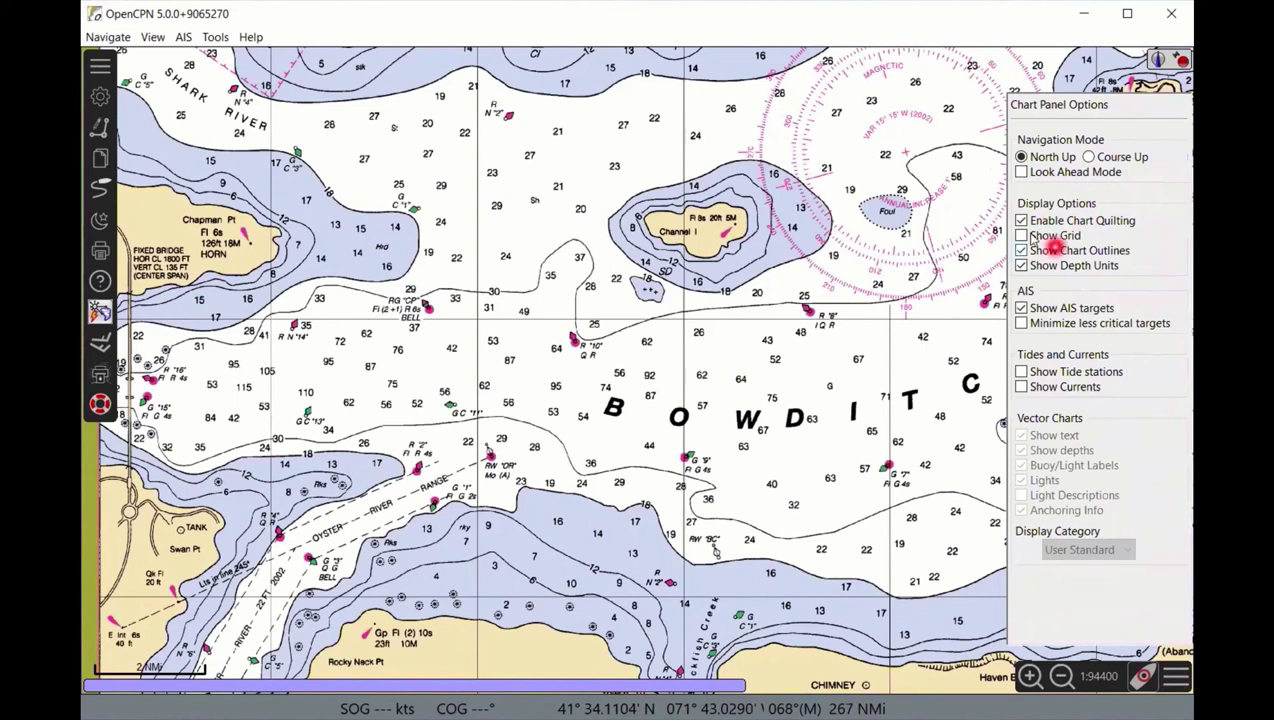
pyautogui.click(1020, 219)
pyautogui.click(1069, 415)
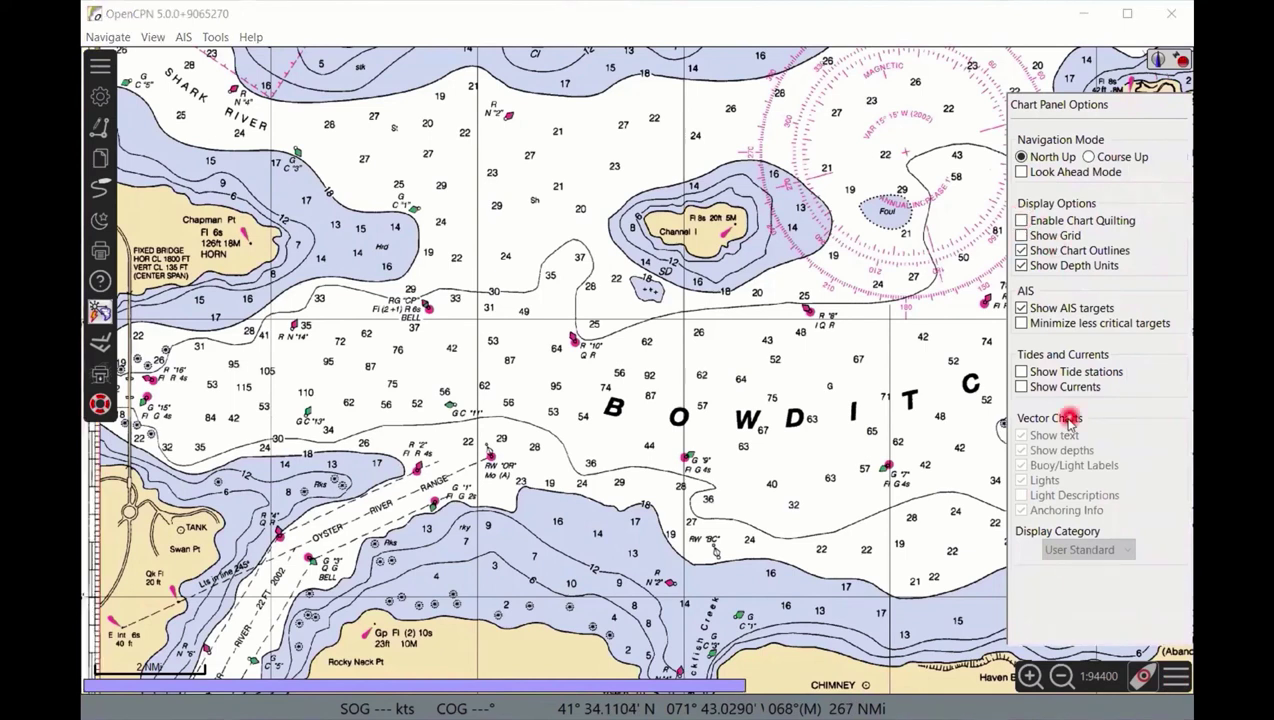
pyautogui.click(1122, 648)
pyautogui.click(1175, 678)
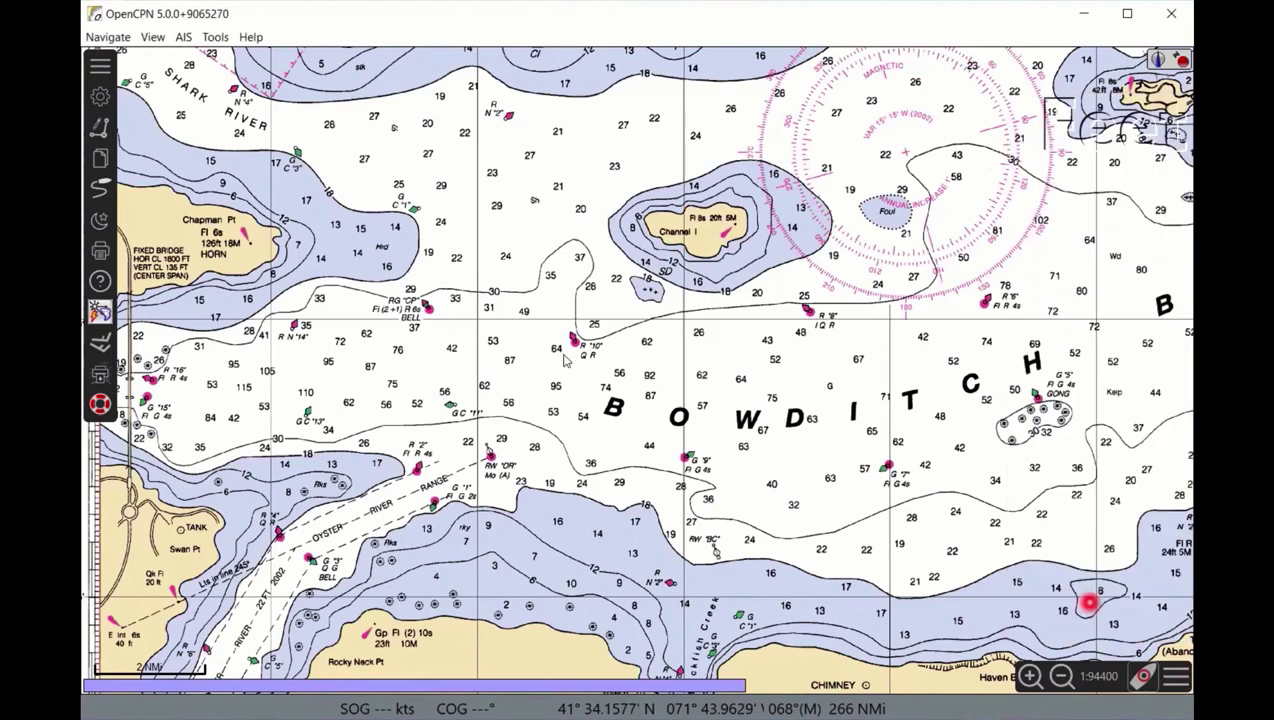
# - Examine the unquilted Bowditch Bay chart at several scales, from its buoys out to the full chart sheet
pyautogui.click(515, 340)
pyautogui.scroll(-1, 513, 341)
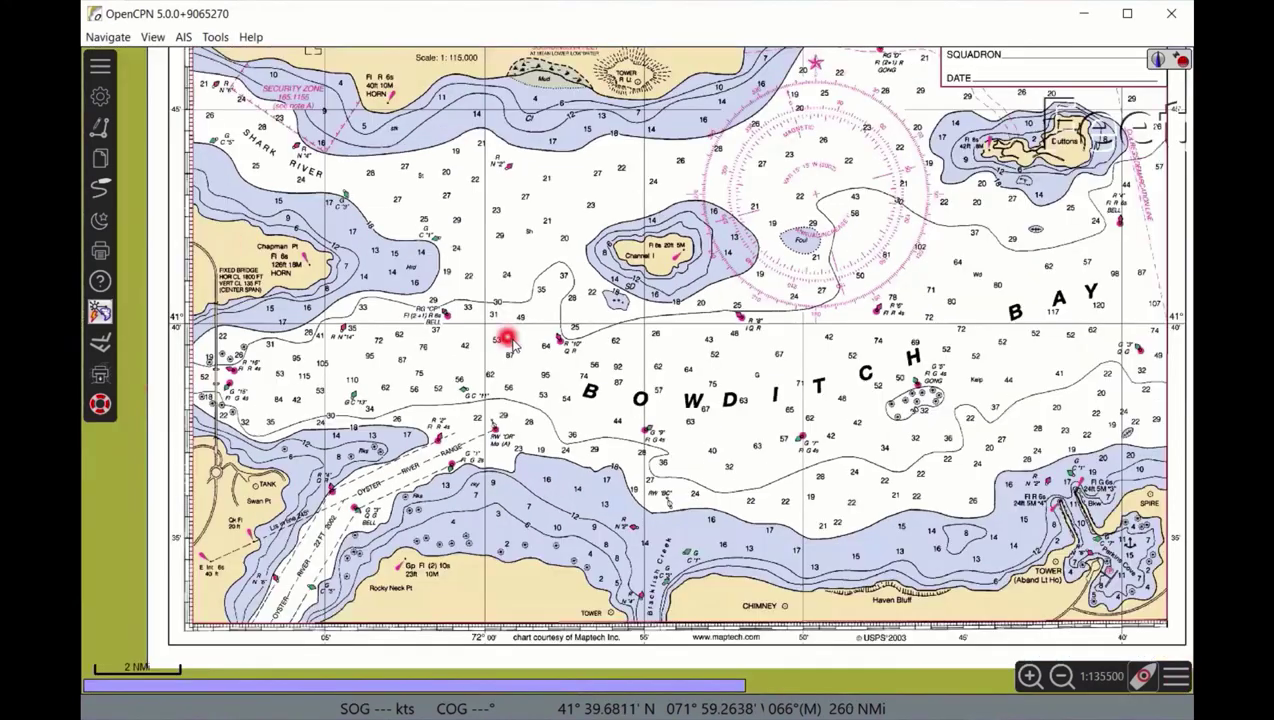
pyautogui.scroll(-1, 512, 341)
pyautogui.scroll(1, 512, 341)
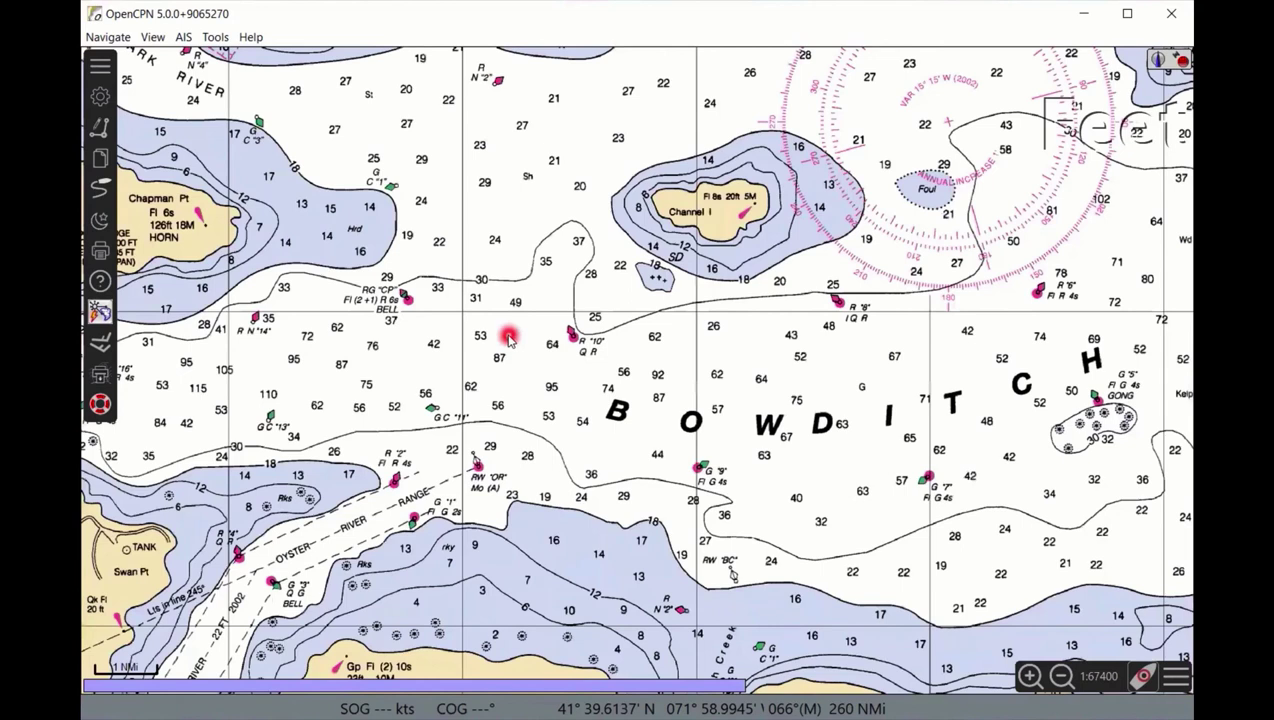
pyautogui.scroll(1, 509, 339)
pyautogui.scroll(-1, 508, 339)
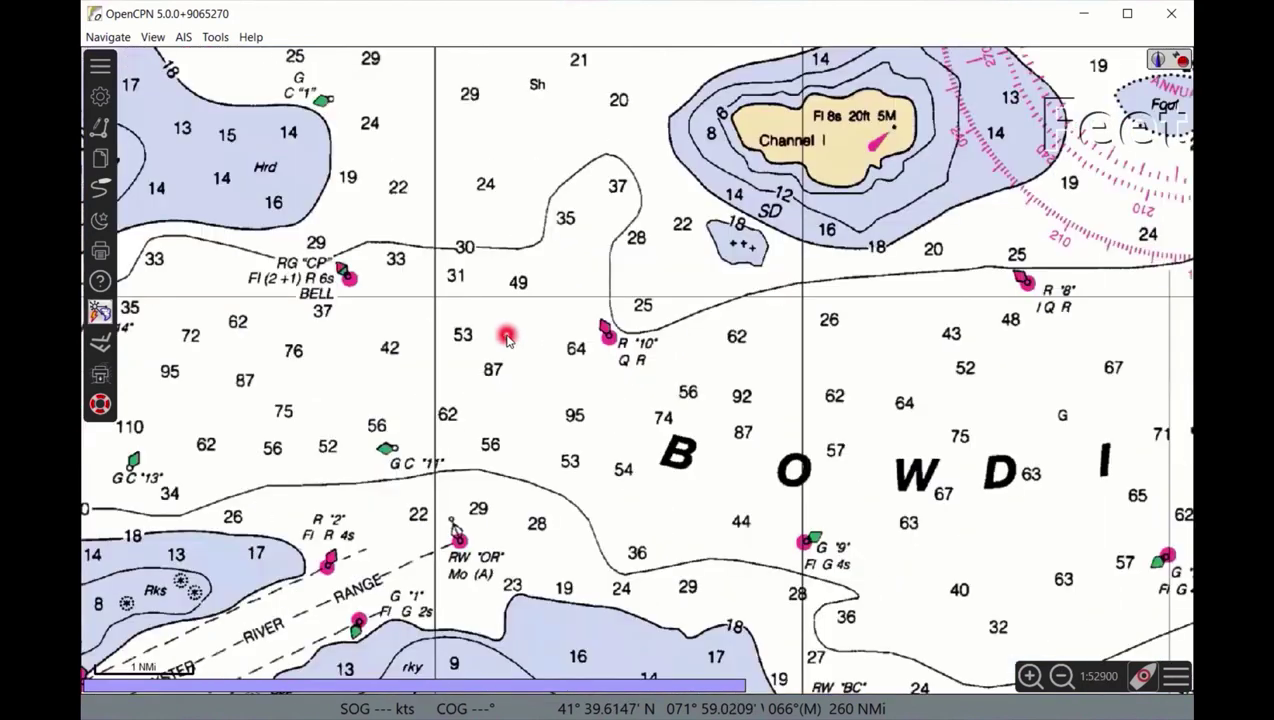
pyautogui.scroll(-1, 508, 339)
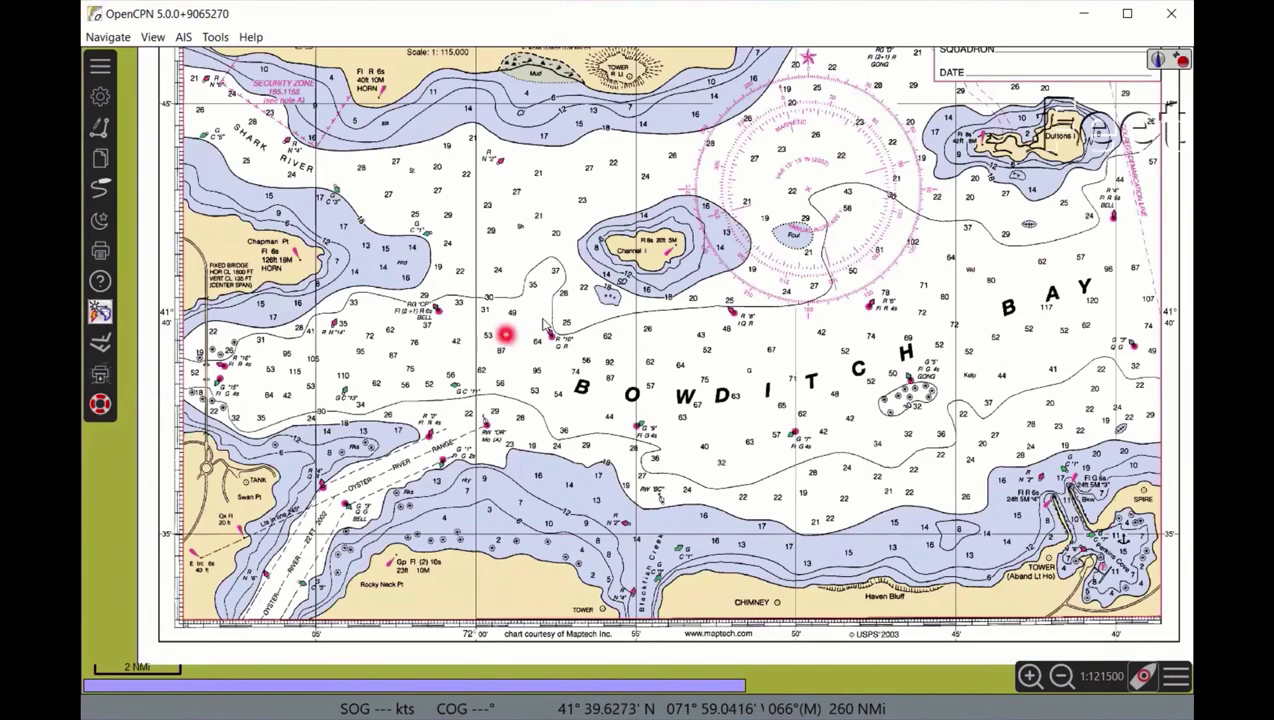
pyautogui.scroll(-1, 514, 318)
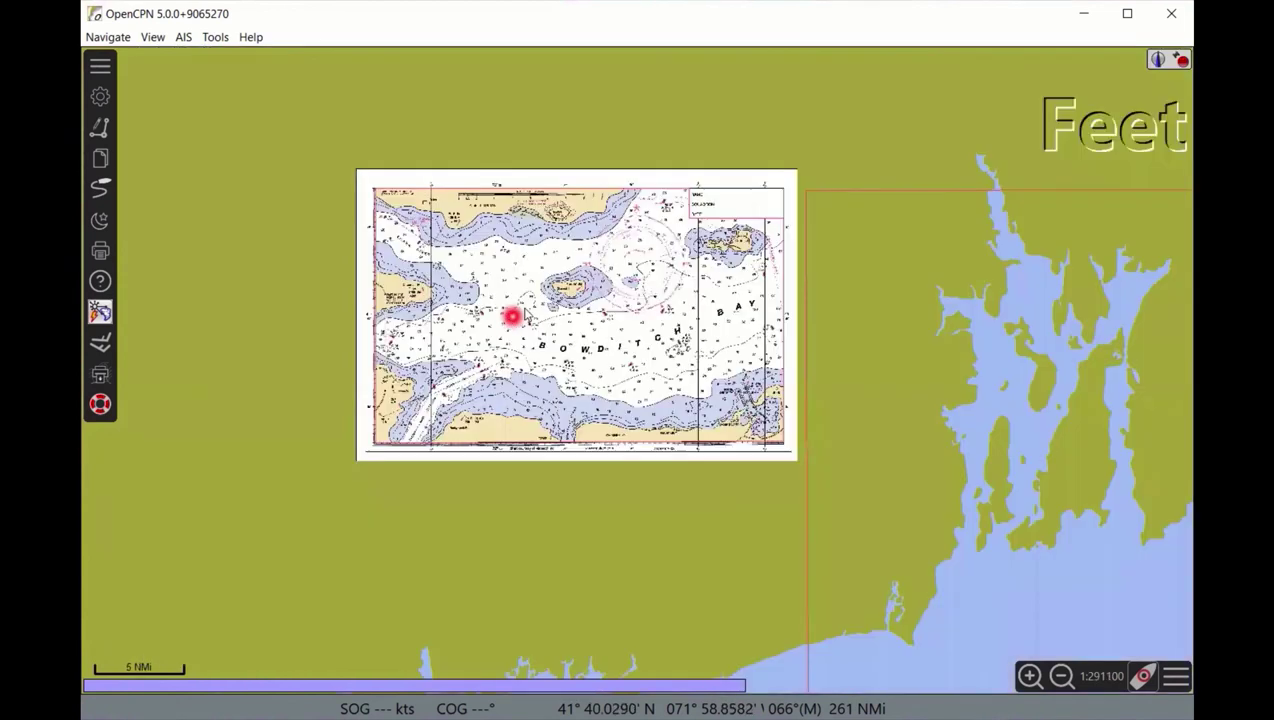
# - Go to the coast east of Bowditch Bay, check the available charts' details and display the Martha's Vineyard to Block Island chart
pyautogui.scroll(-1, 514, 318)
pyautogui.moveTo(618, 352)
pyautogui.mouseDown()
pyautogui.moveTo(628, 375)
pyautogui.moveTo(504, 281)
pyautogui.mouseUp()
pyautogui.scroll(1, 620, 378)
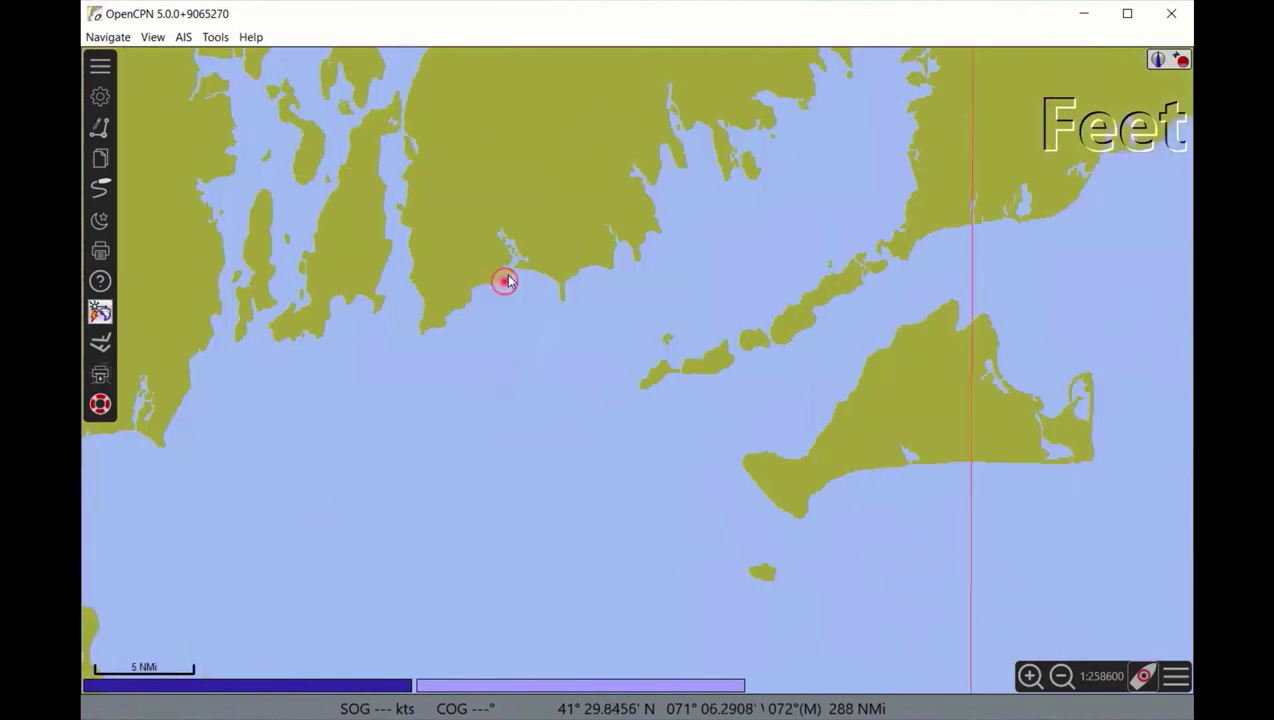
pyautogui.scroll(1, 507, 278)
pyautogui.click(656, 411)
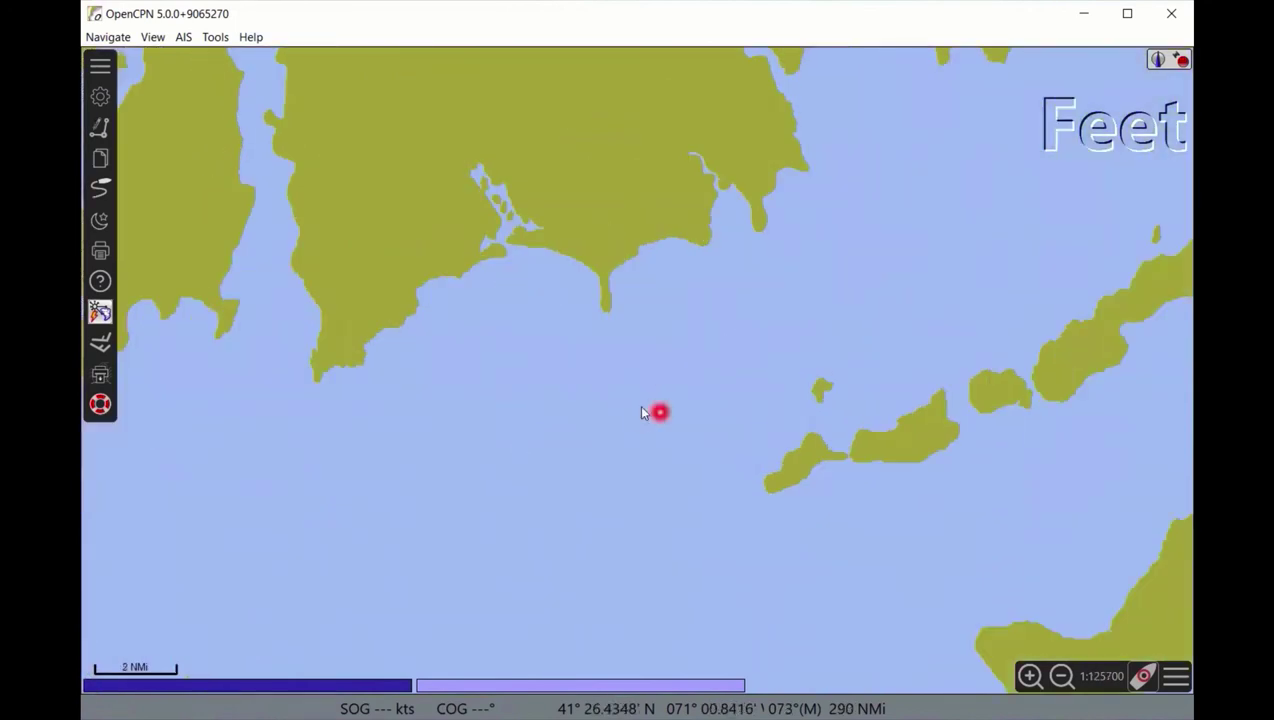
pyautogui.click(283, 684)
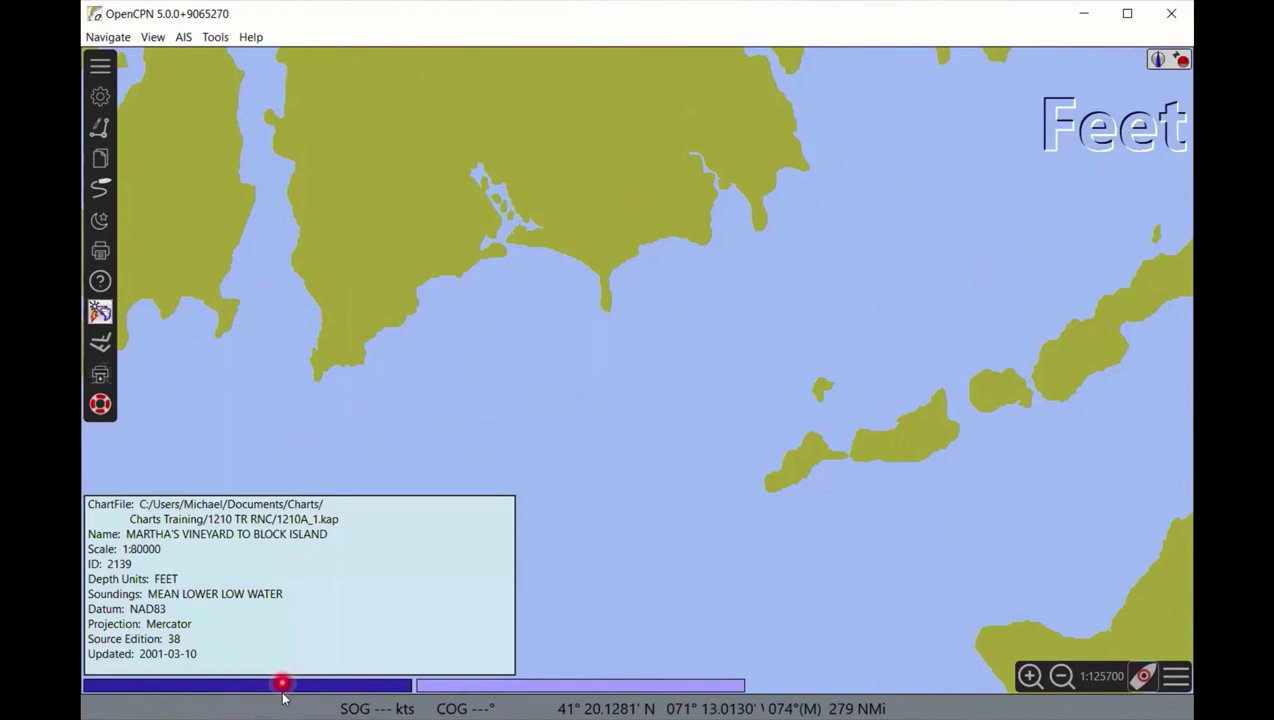
pyautogui.click(296, 684)
pyautogui.click(296, 569)
pyautogui.click(294, 686)
pyautogui.click(525, 688)
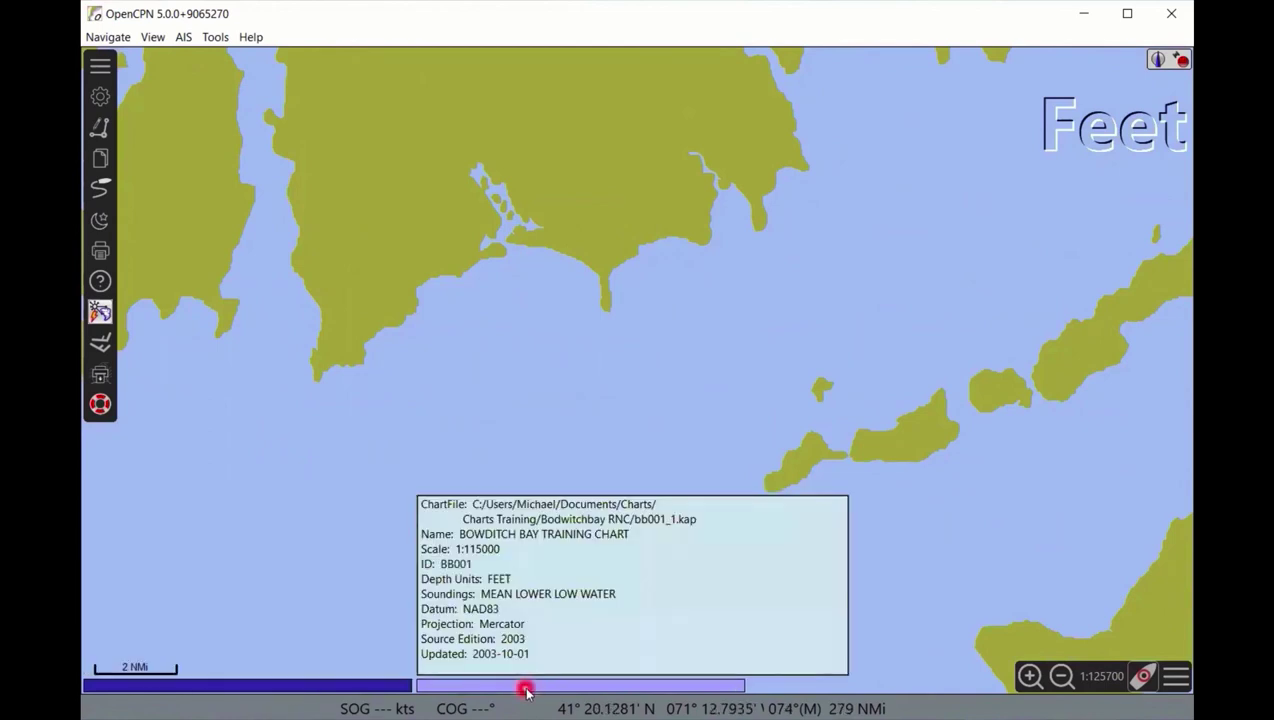
pyautogui.click(380, 694)
pyautogui.click(330, 687)
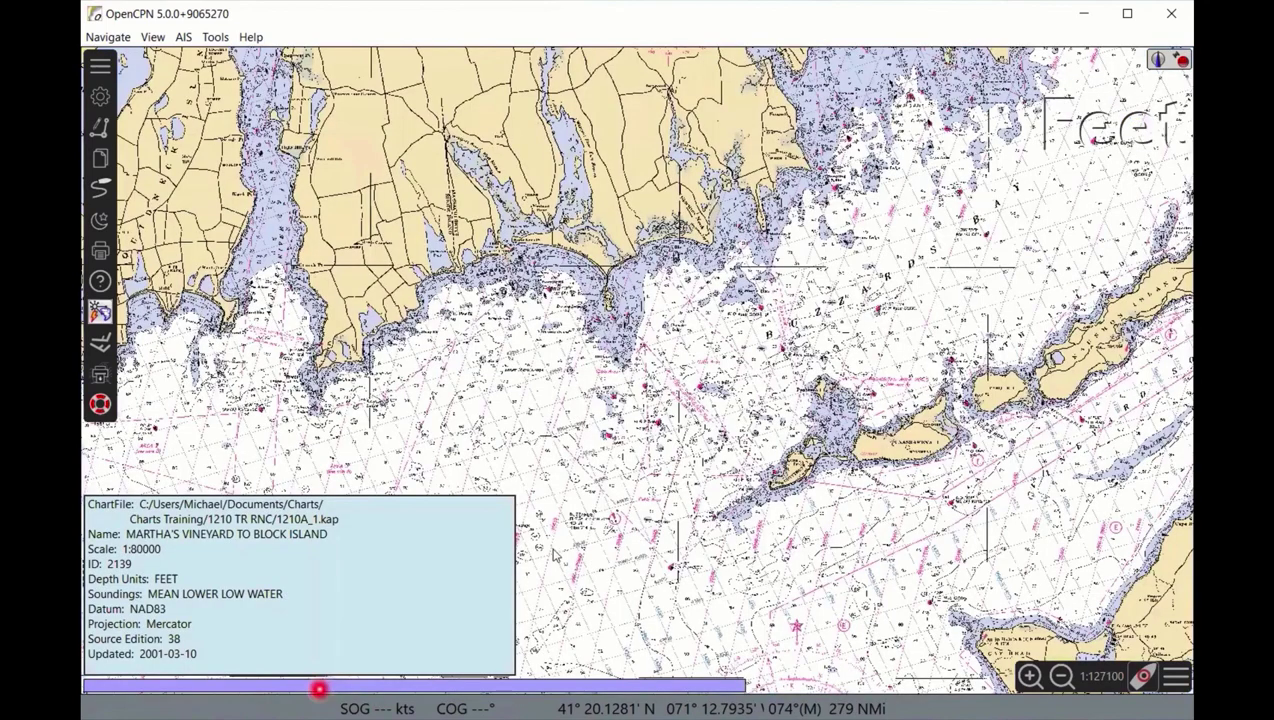
# - Inspect the Martha's Vineyard to Block Island chart around the Buzzards light at close and wide scales
pyautogui.click(552, 549)
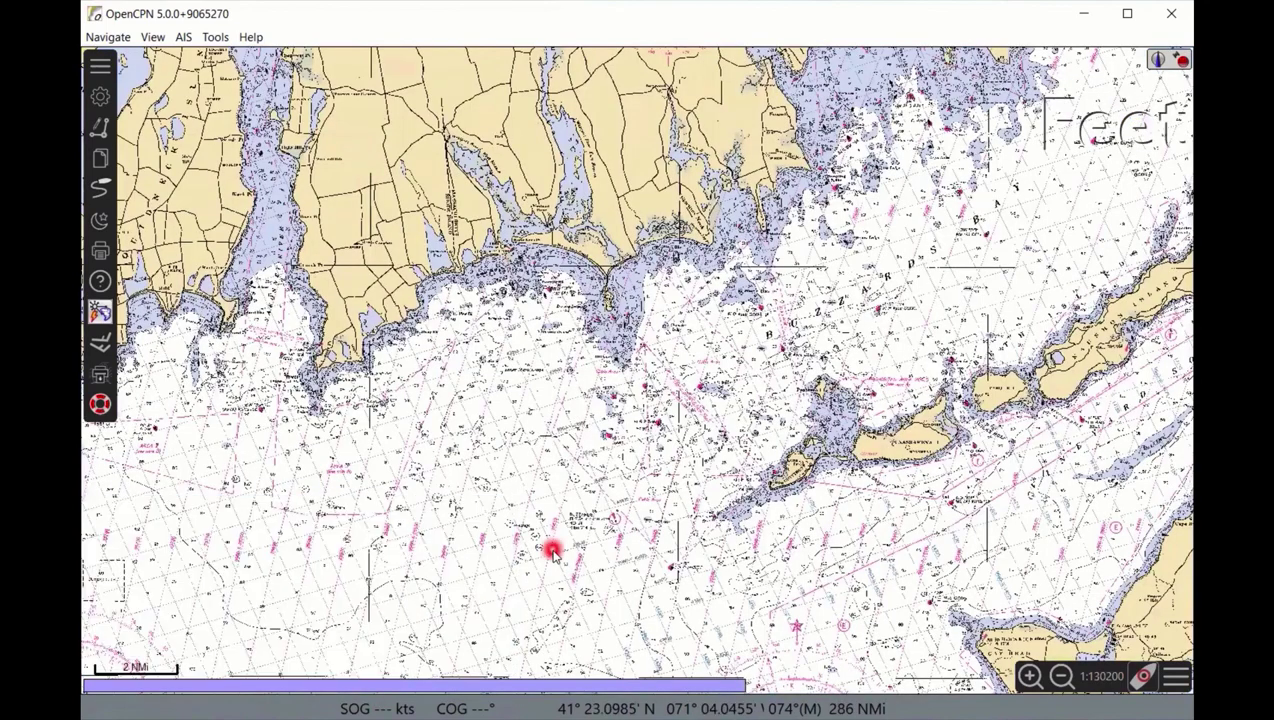
pyautogui.scroll(2, 552, 549)
pyautogui.scroll(3, 530, 378)
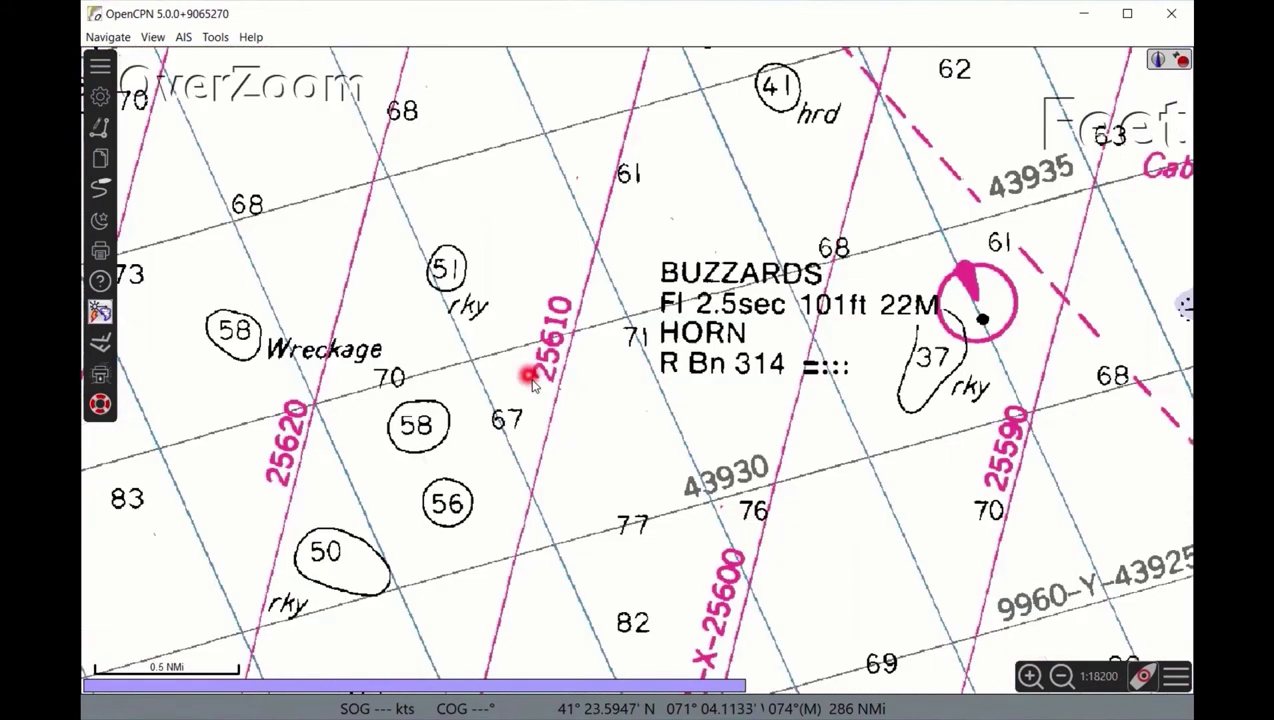
pyautogui.scroll(-2, 530, 383)
pyautogui.scroll(-3, 494, 340)
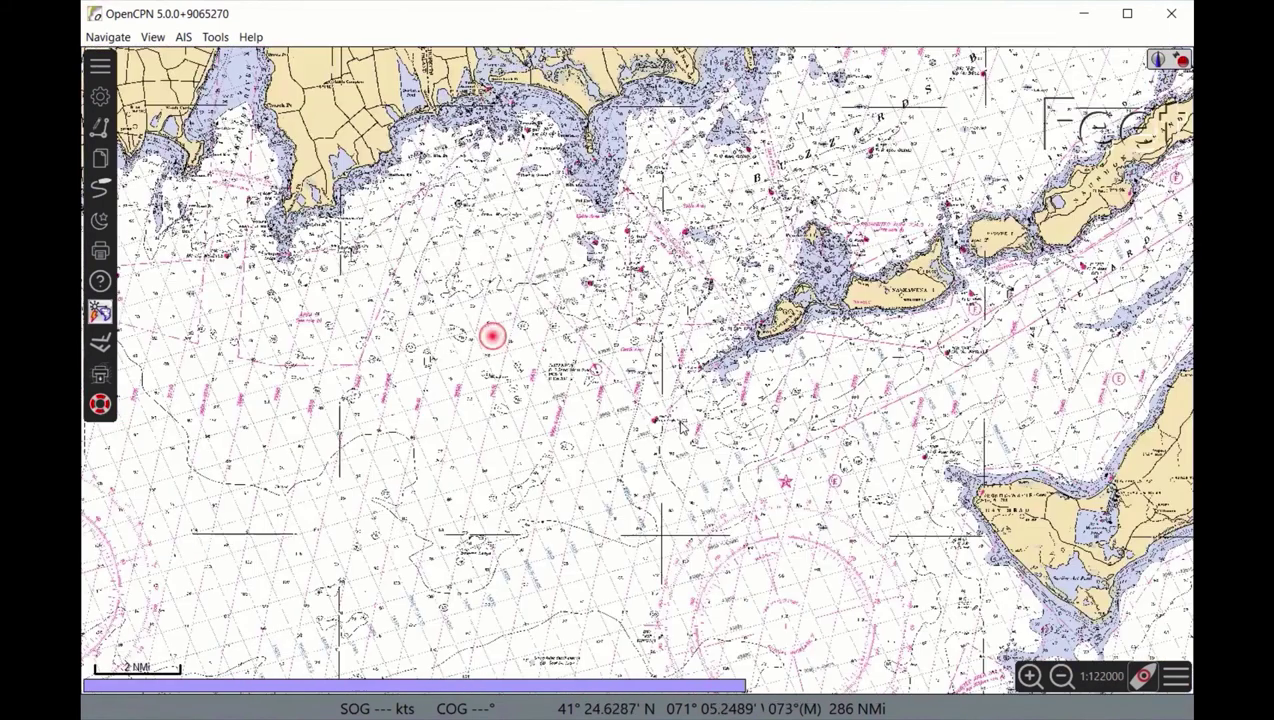
# - Examine the Martha's Vineyard to Block Island chart west of the Buzzards light at close and wide scales
pyautogui.click(794, 467)
pyautogui.scroll(2, 794, 467)
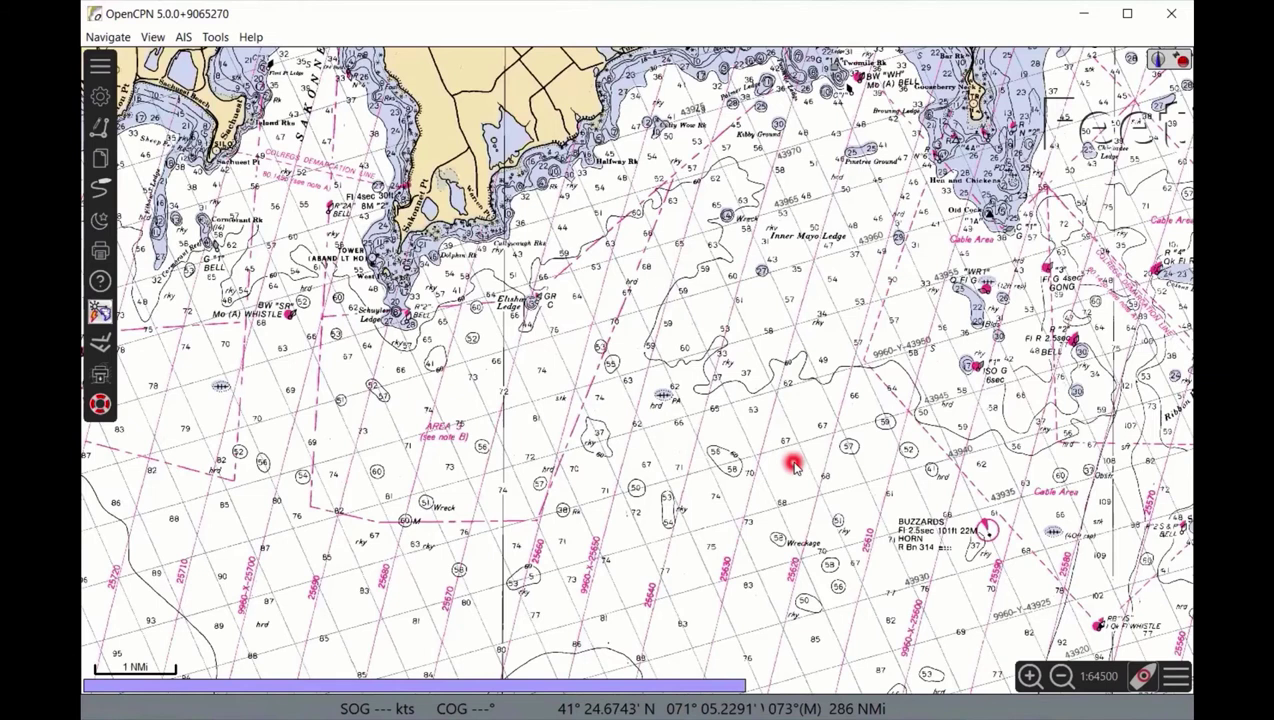
pyautogui.scroll(-3, 794, 467)
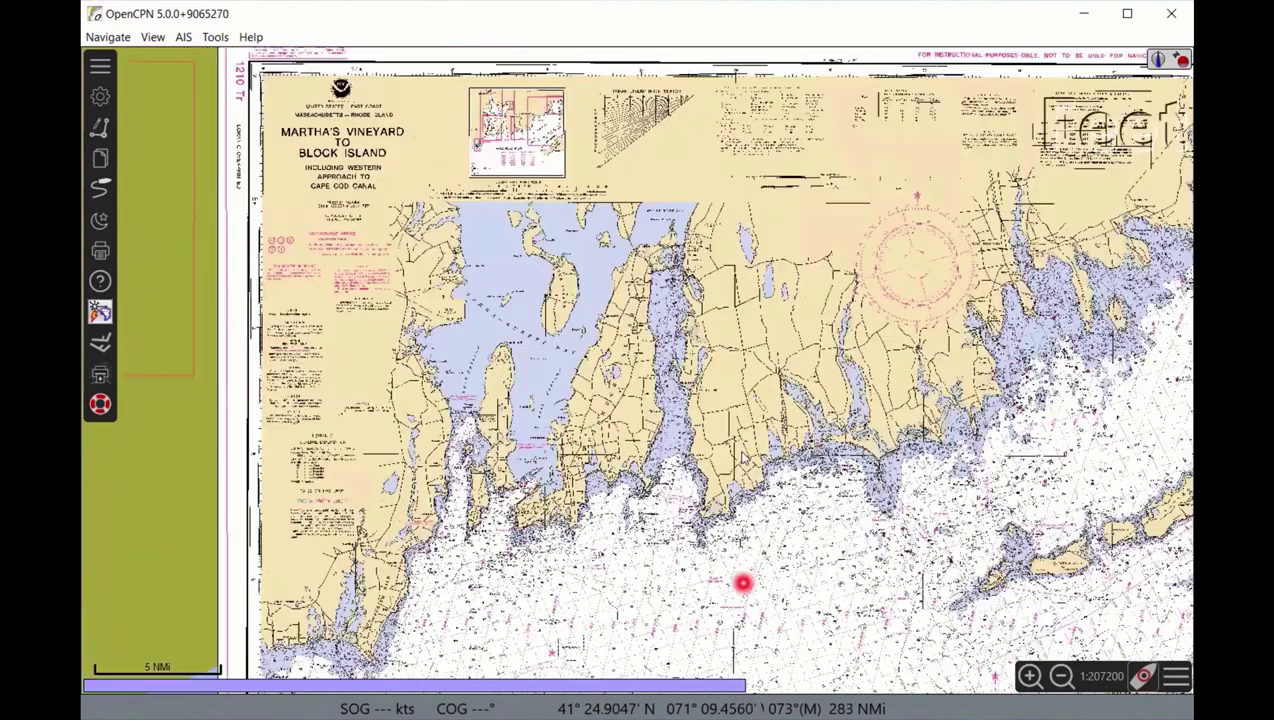
# - Return to the Bowditch Bay chart outline, check the available charts' details and display the Bowditch Bay Training Chart
pyautogui.moveTo(500, 510); pyautogui.dragTo(985, 487)
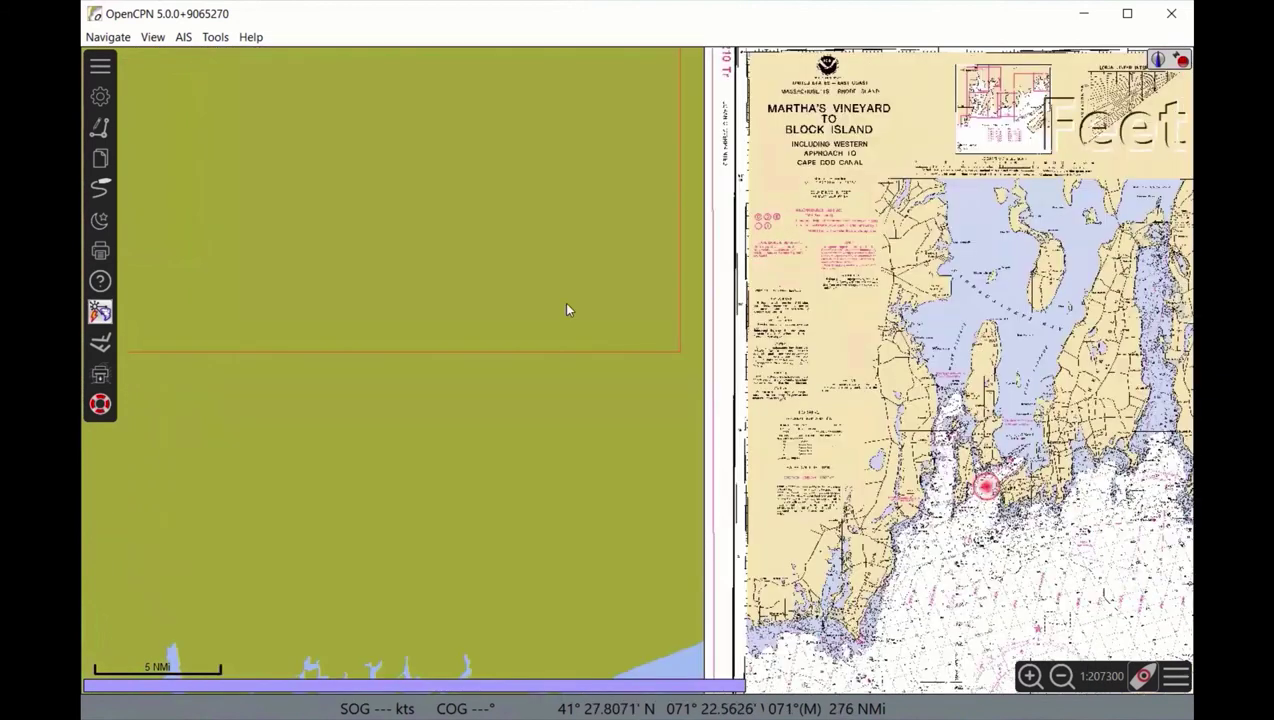
pyautogui.scroll(-1, 548, 286)
pyautogui.scroll(-1, 549, 287)
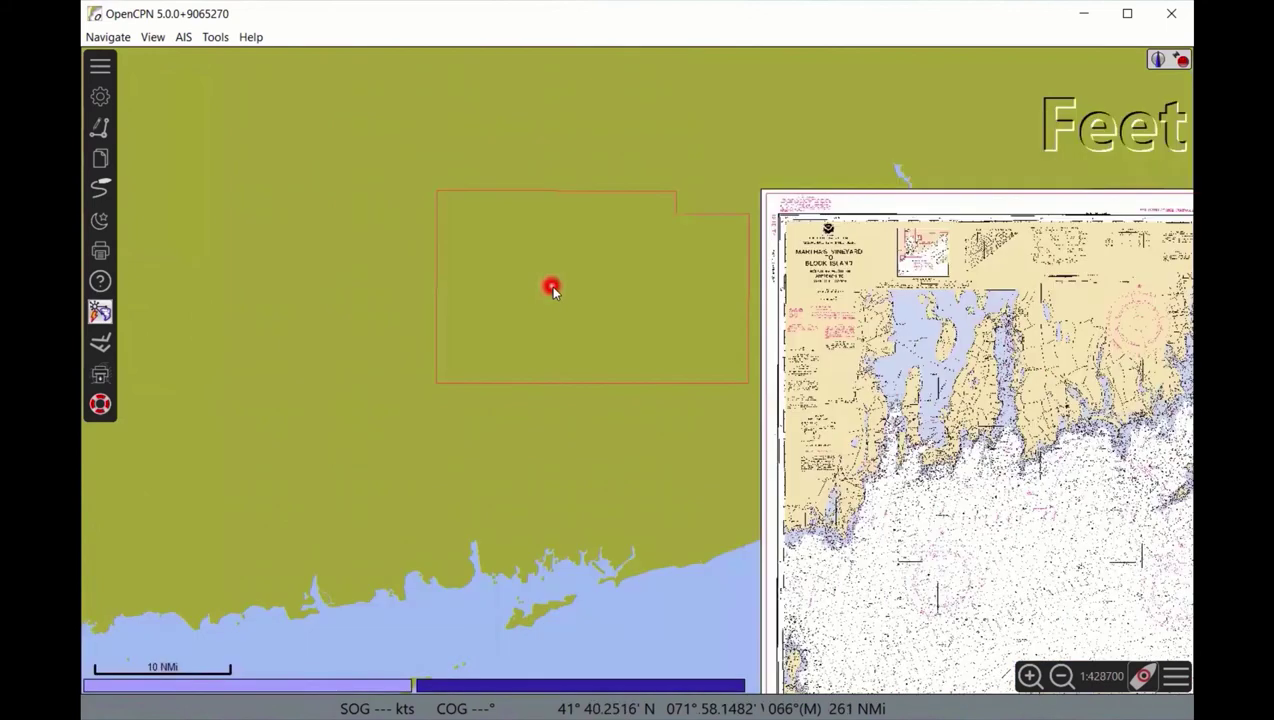
pyautogui.scroll(2, 553, 288)
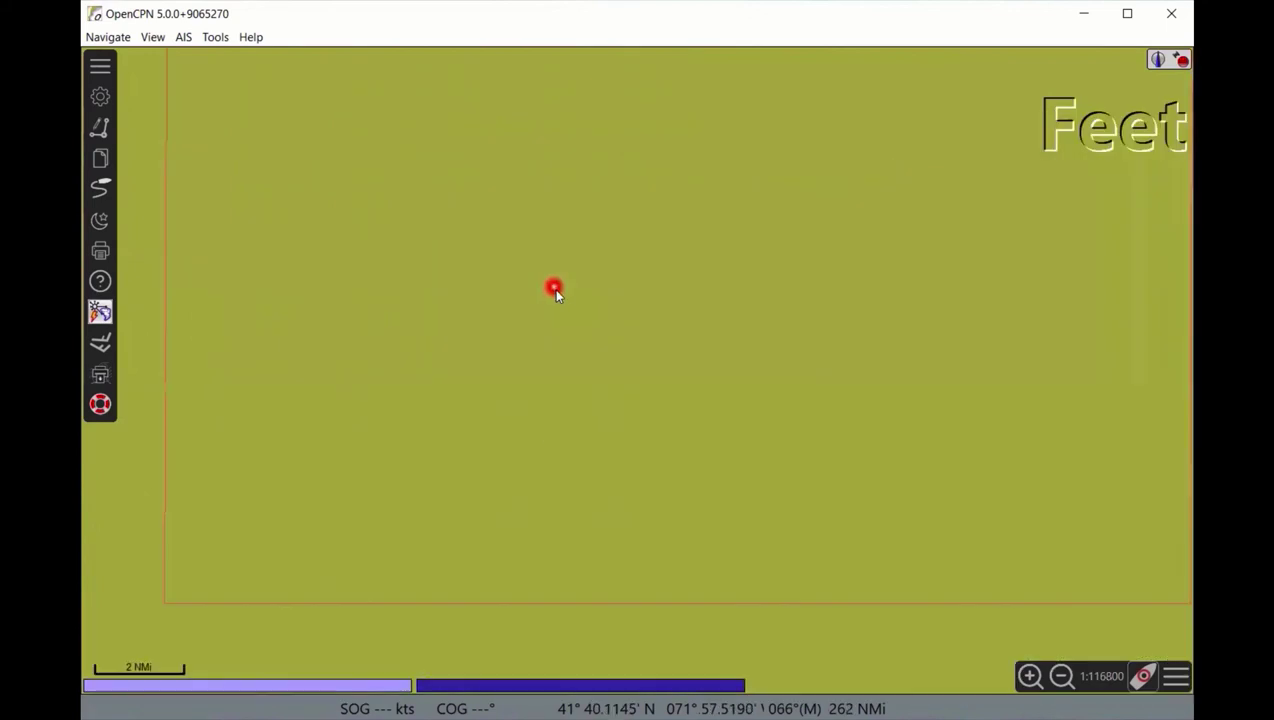
pyautogui.click(538, 686)
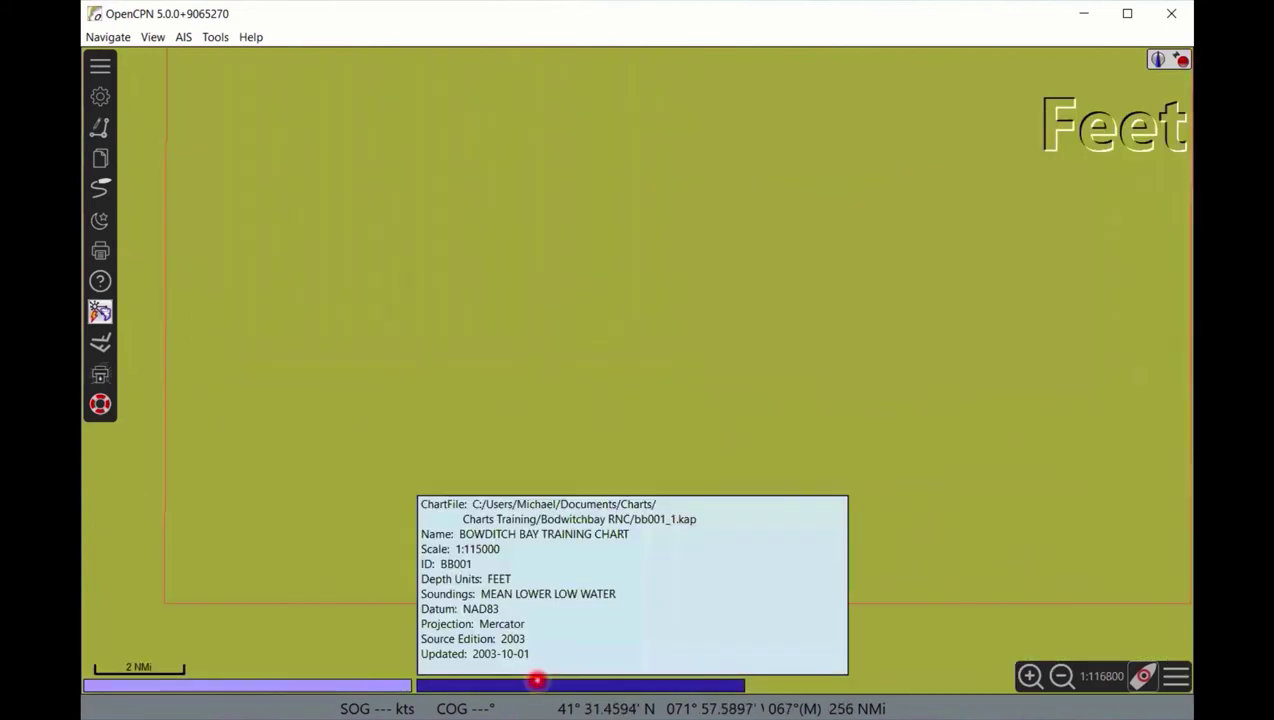
pyautogui.click(251, 688)
pyautogui.click(506, 688)
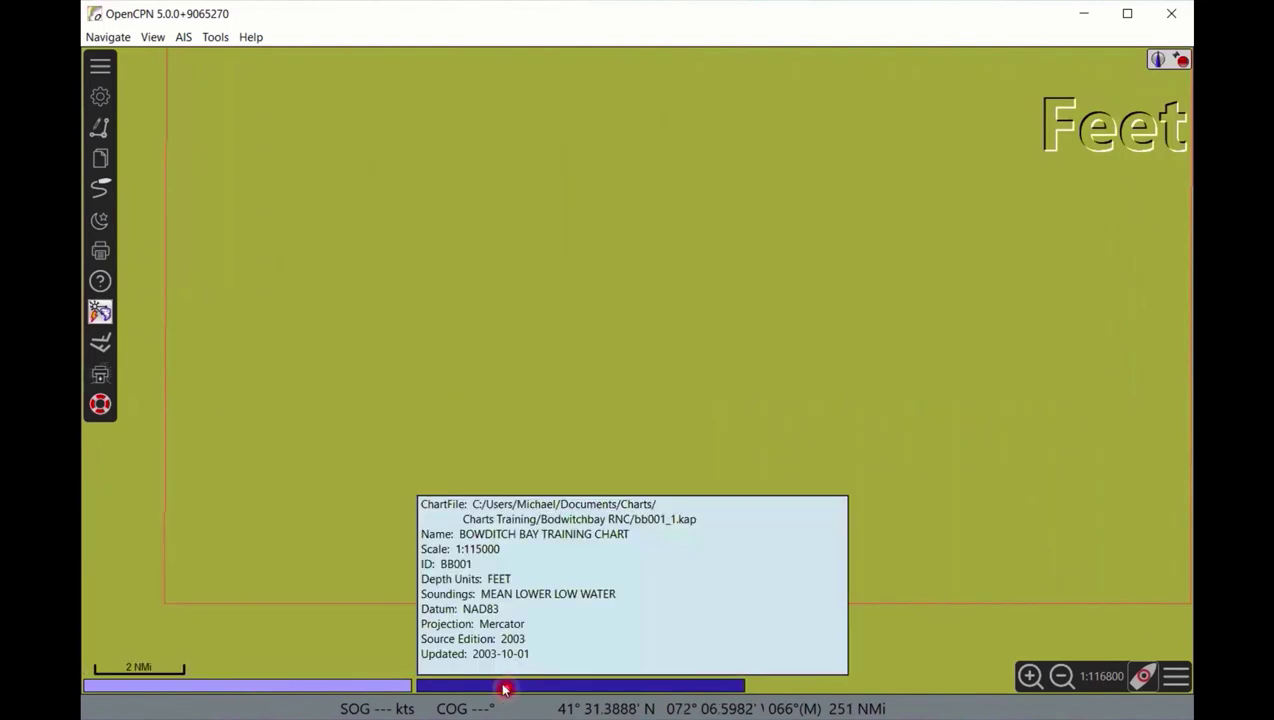
pyautogui.scroll(-2, 611, 475)
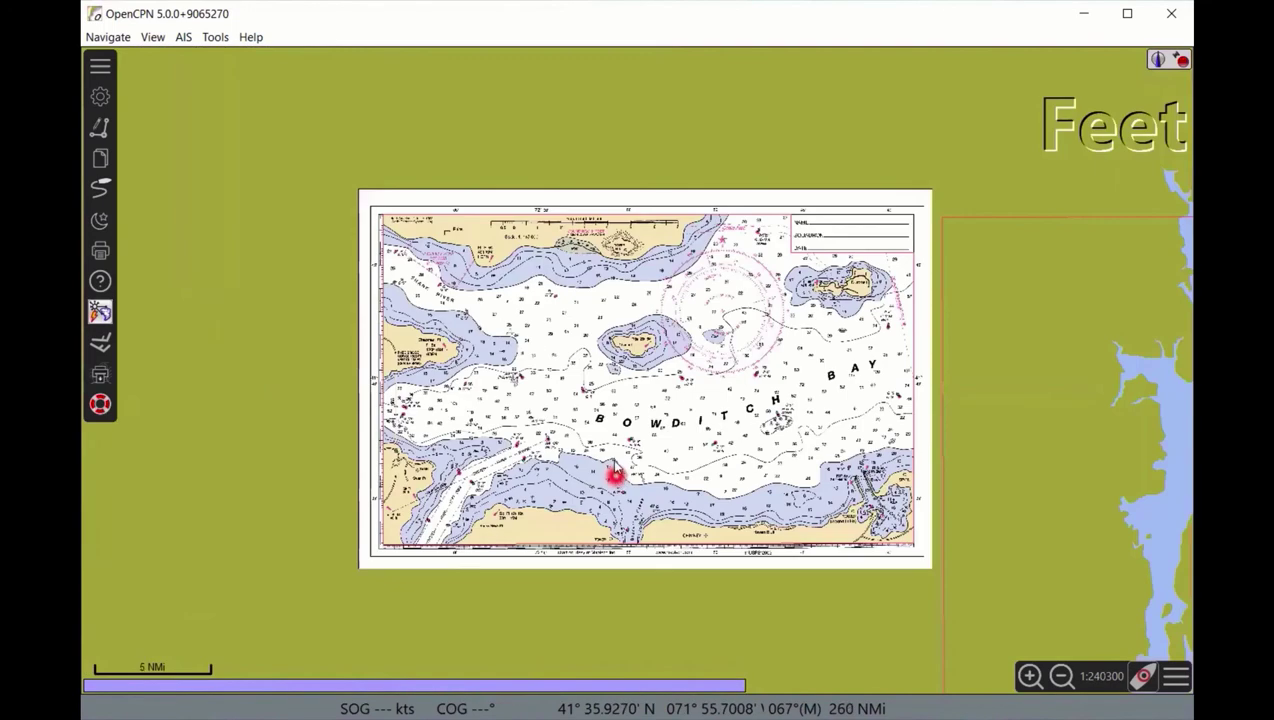
pyautogui.scroll(2, 560, 483)
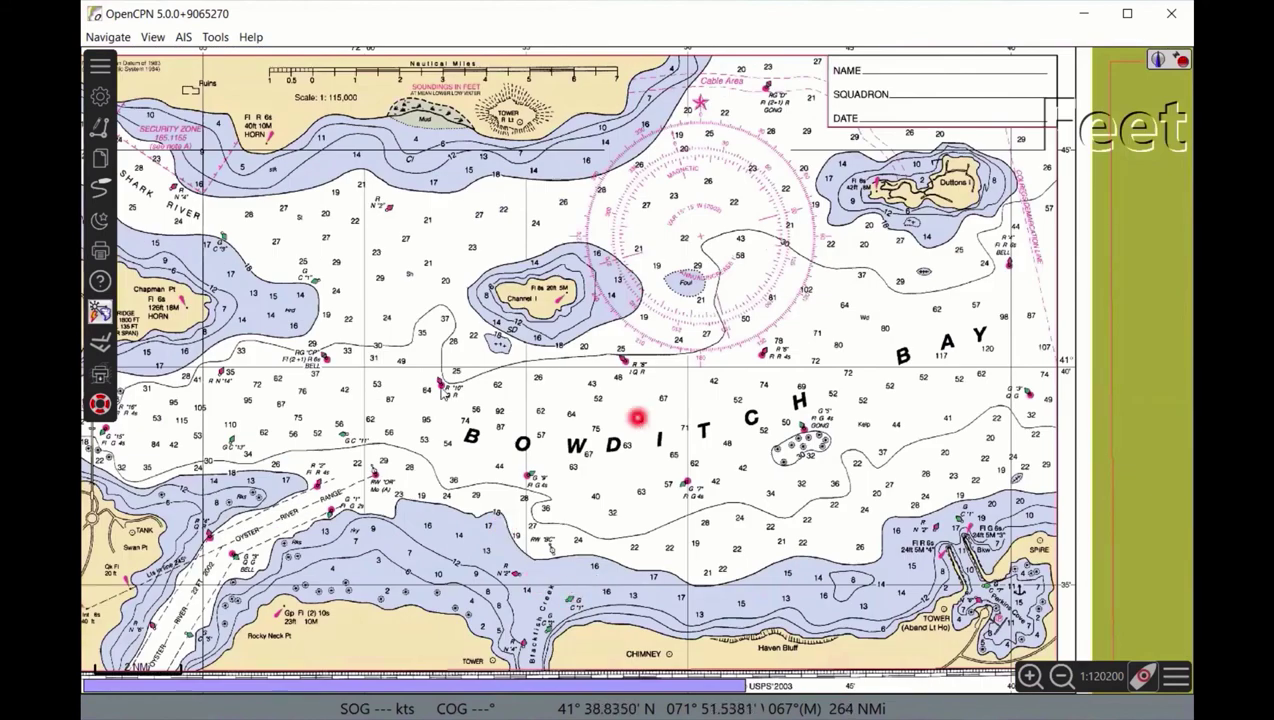
# - Place the boat in the middle of Bowditch Bay and relocate it to the water south of buoy N "2", east of Shark River
pyautogui.rightClick(638, 420)
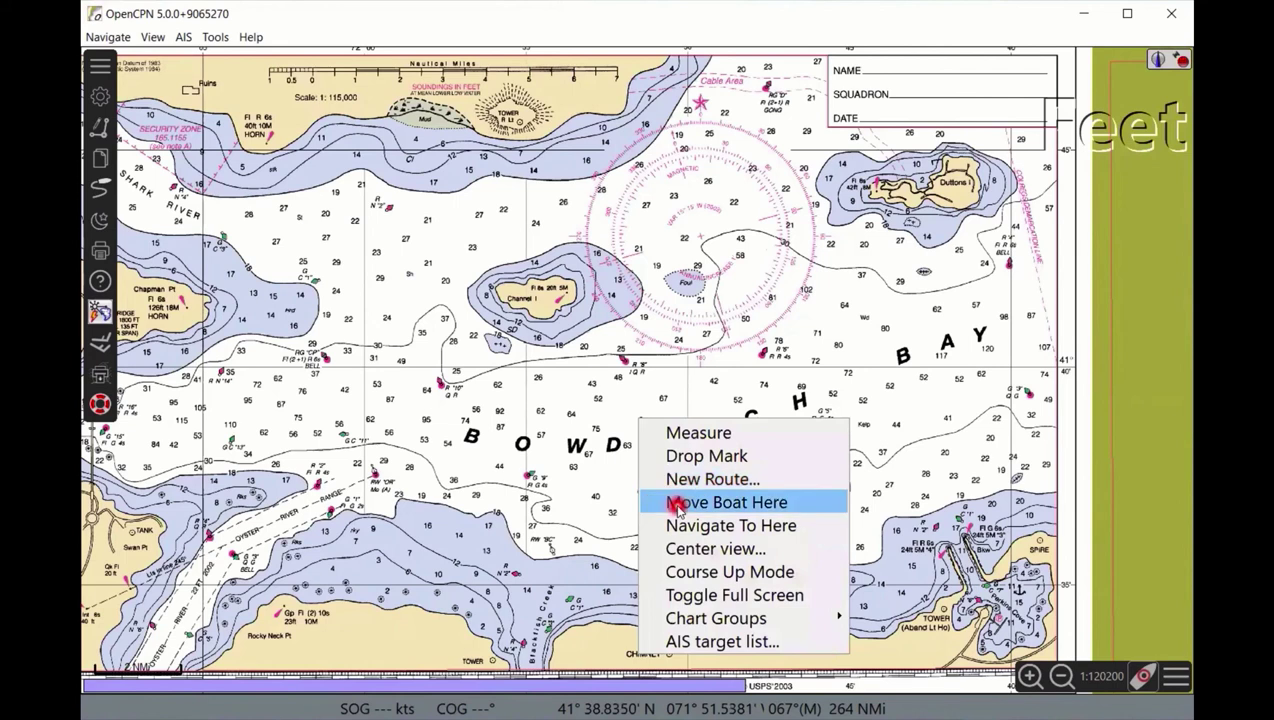
pyautogui.click(678, 505)
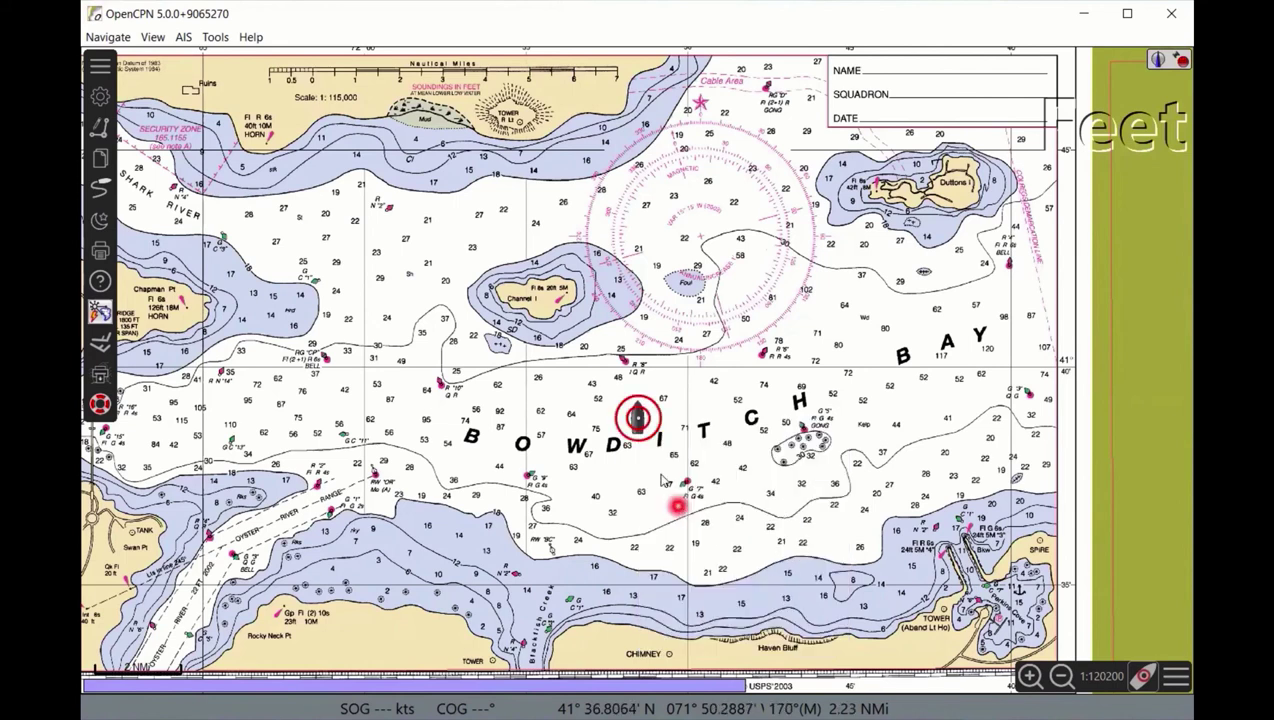
pyautogui.click(285, 458)
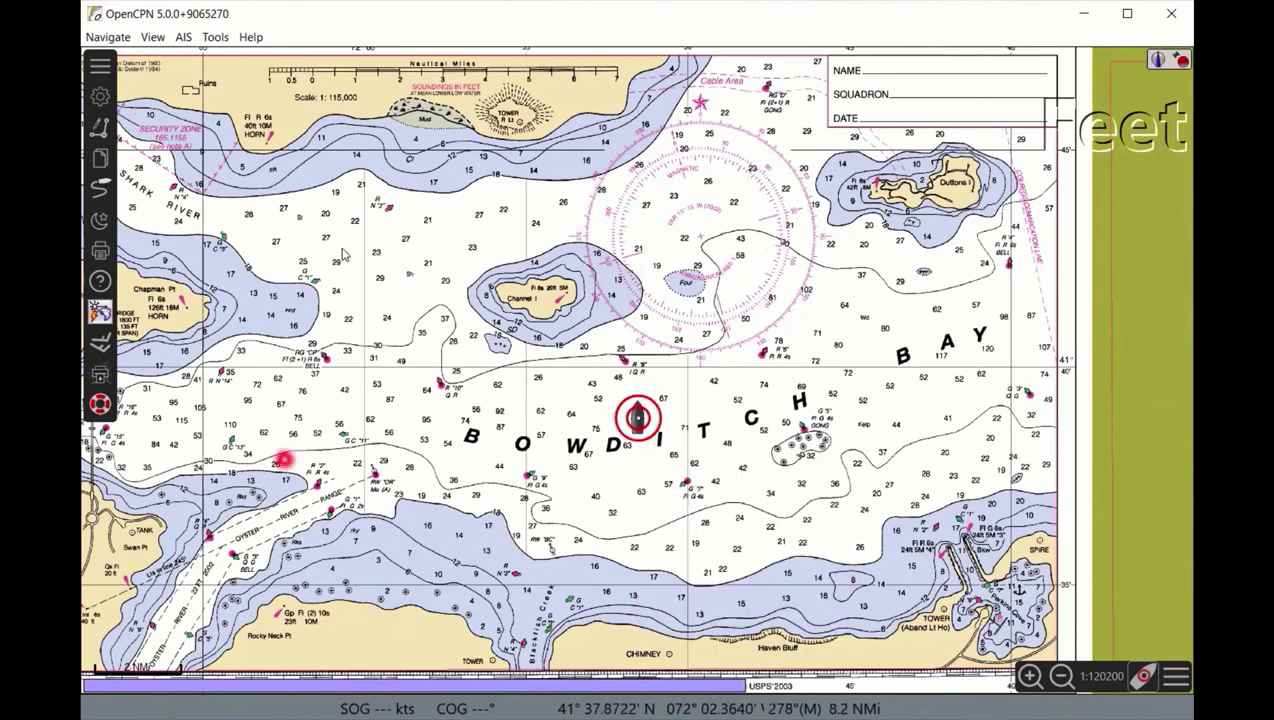
pyautogui.rightClick(373, 248)
pyautogui.click(403, 332)
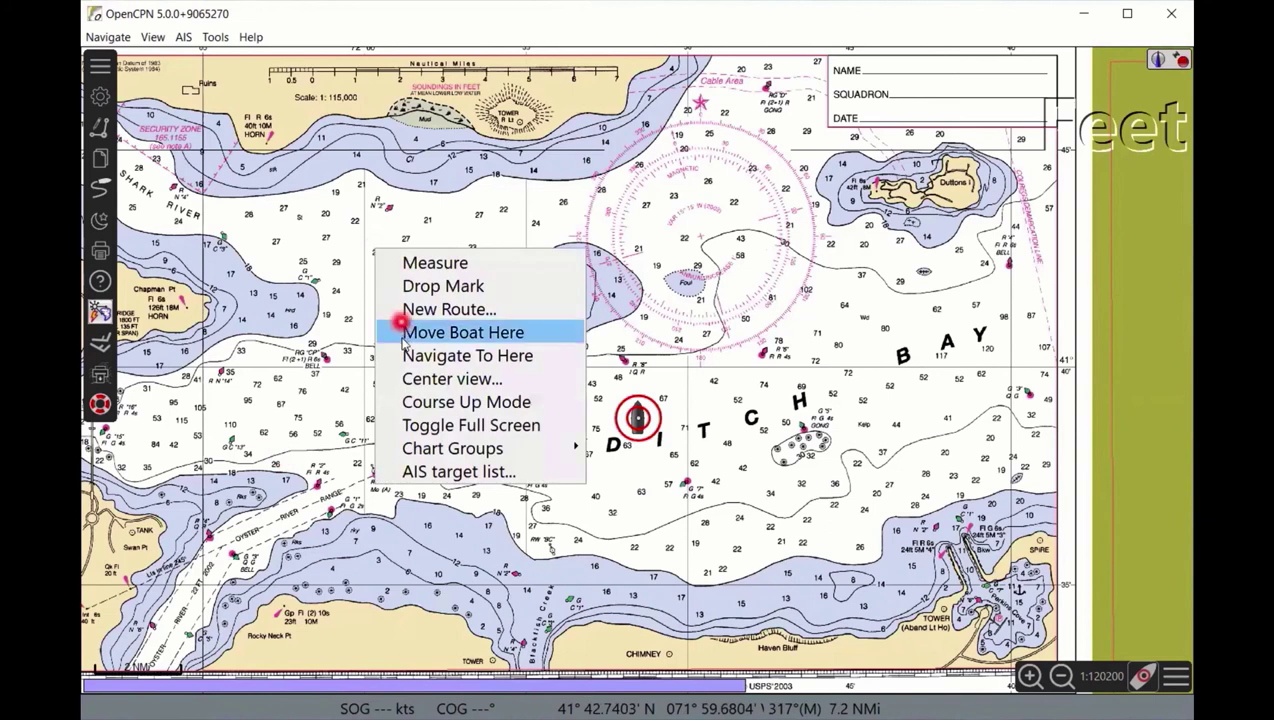
pyautogui.click(587, 458)
pyautogui.click(572, 426)
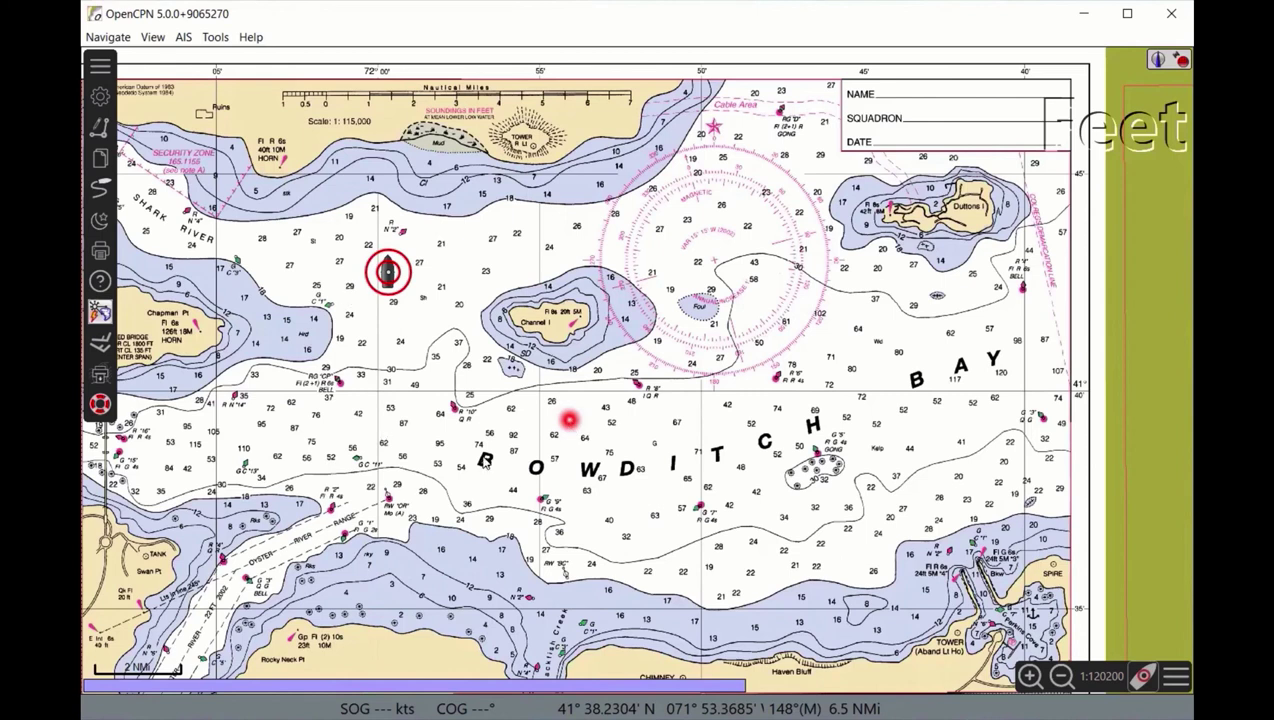
# - Start a new route on the Bowditch Bay chart from the water south of the boat
pyautogui.click(96, 127)
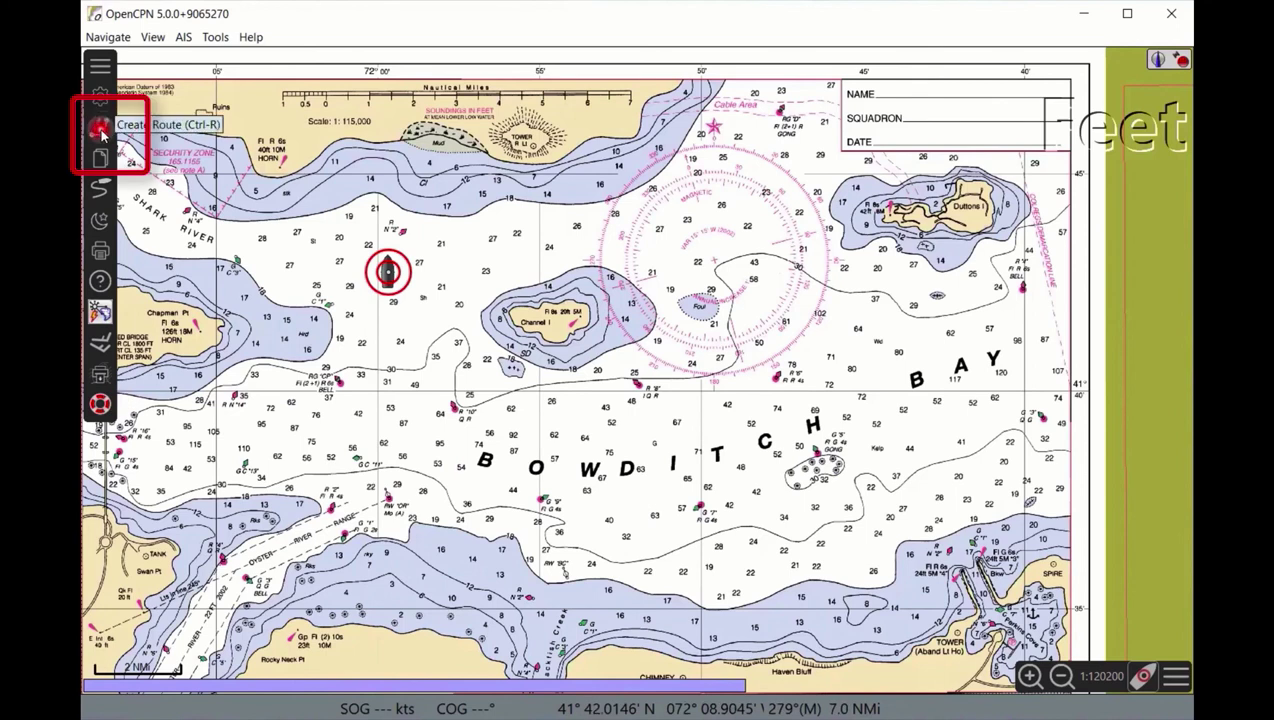
pyautogui.rightClick(383, 417)
pyautogui.click(426, 460)
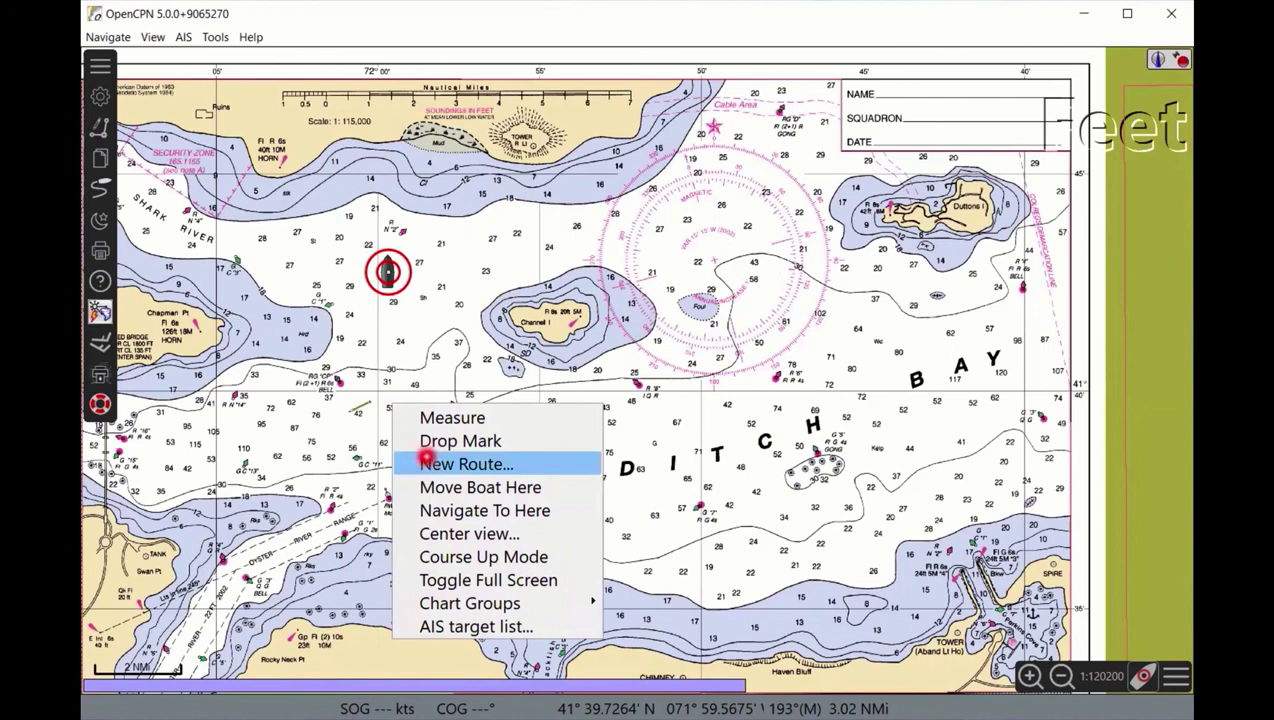
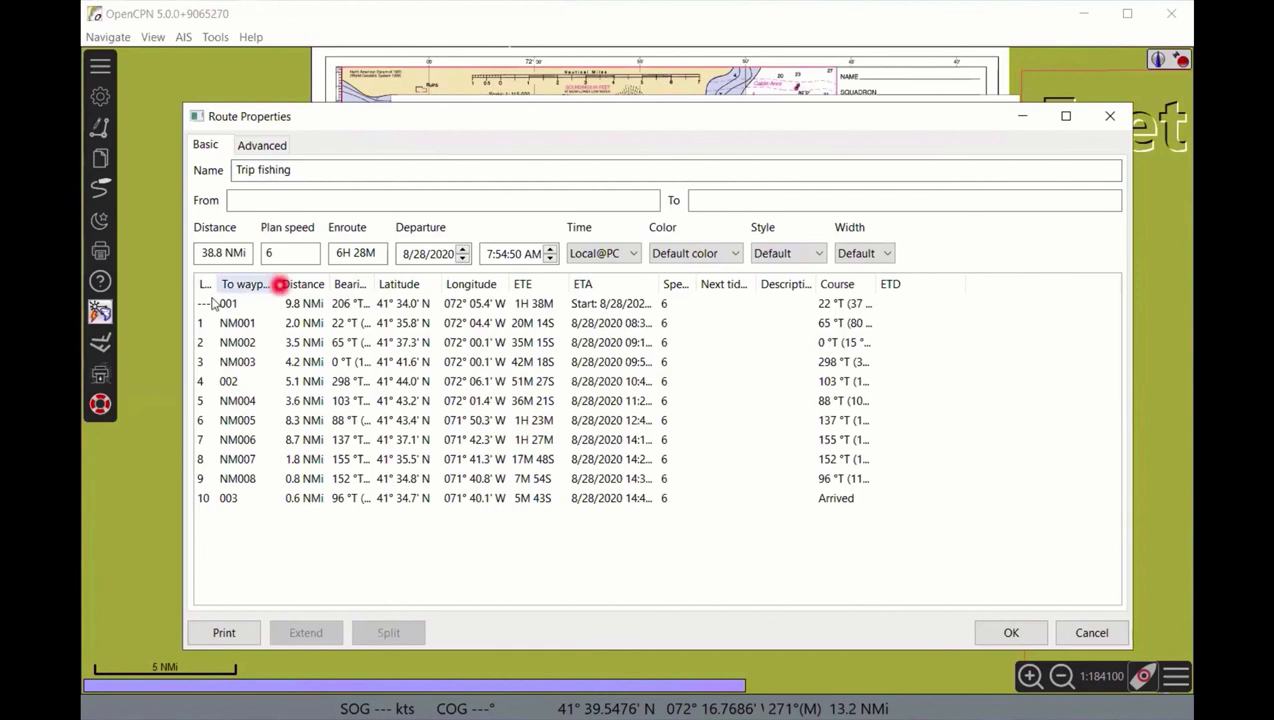
# - Review the waypoint legs of the Trip fishing route and accept its route properties
pyautogui.click(683, 345)
pyautogui.click(697, 439)
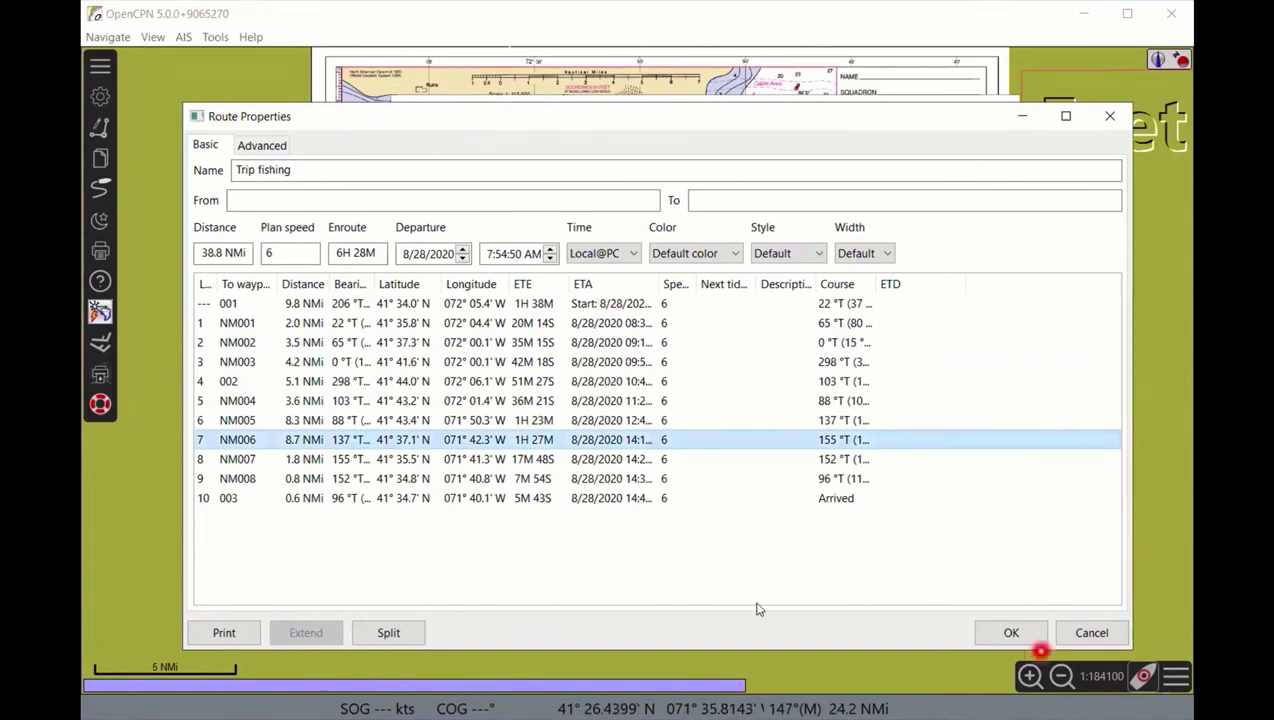
pyautogui.click(1011, 632)
pyautogui.click(973, 560)
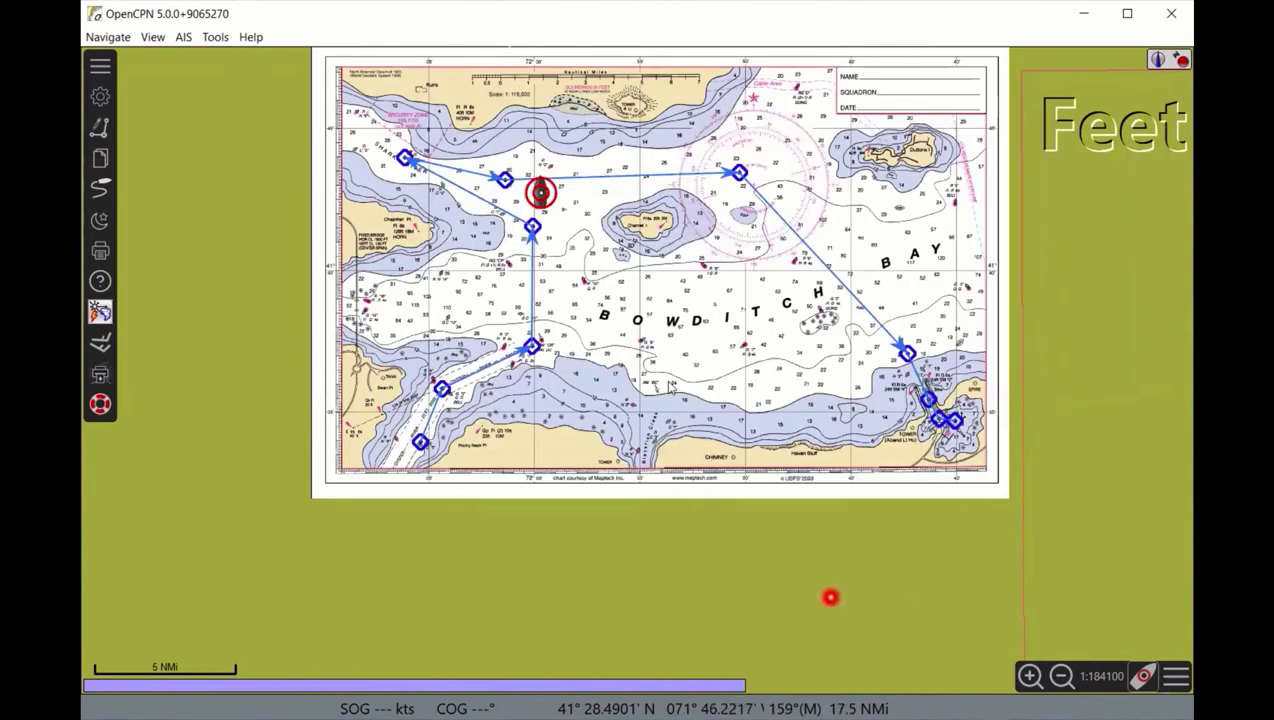
# - Move the boat to the open water just west of buoy G "7" in Bowditch Bay
pyautogui.scroll(2, 666, 378)
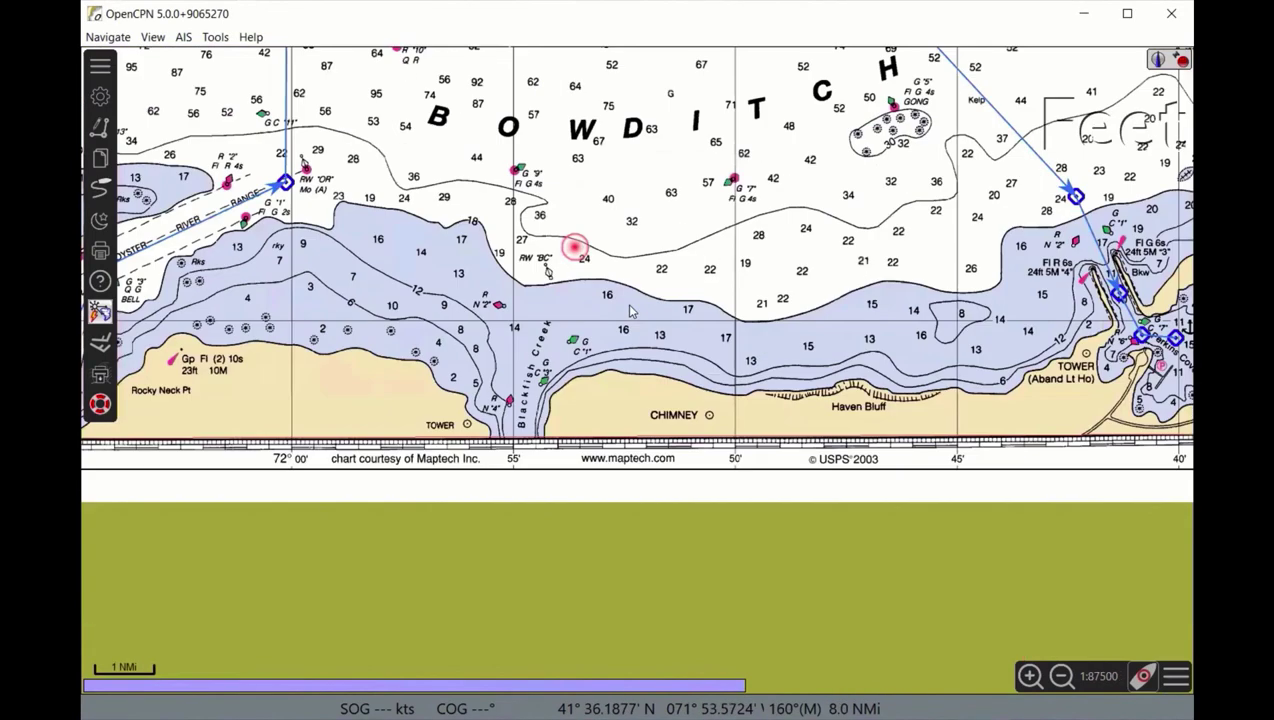
pyautogui.click(688, 298)
pyautogui.click(588, 231)
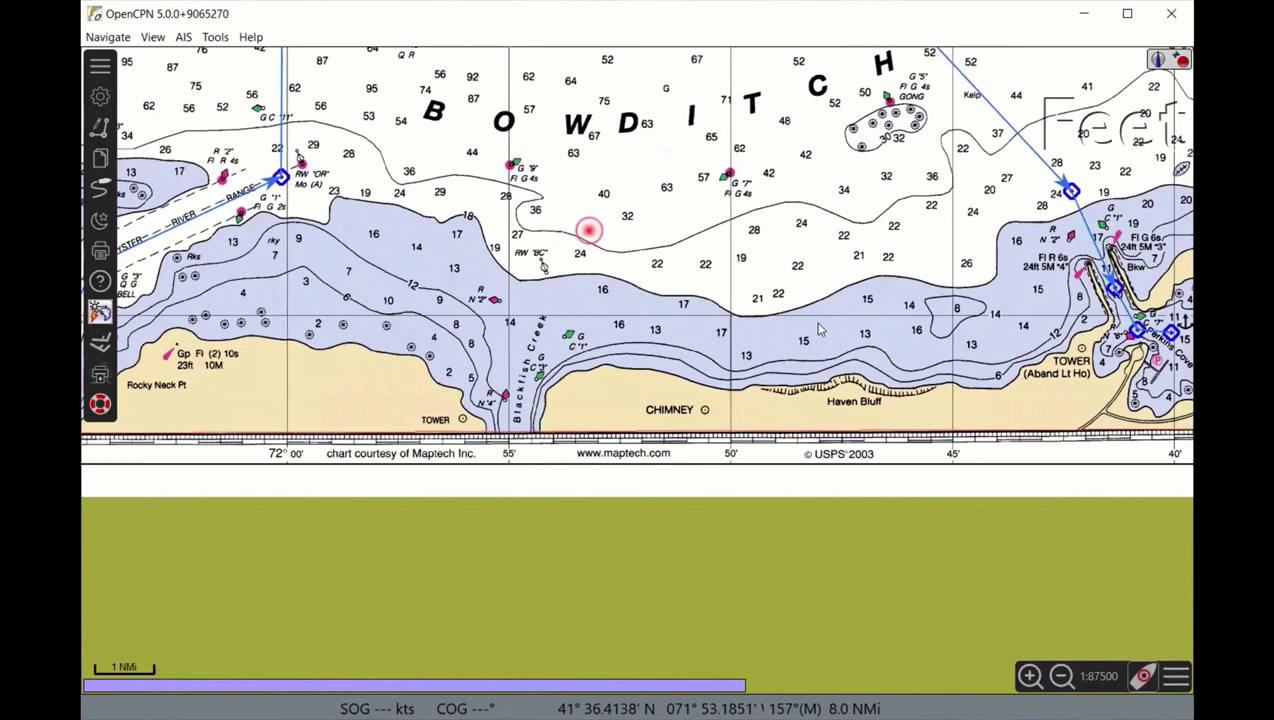
pyautogui.moveTo(705, 314); pyautogui.dragTo(818, 328)
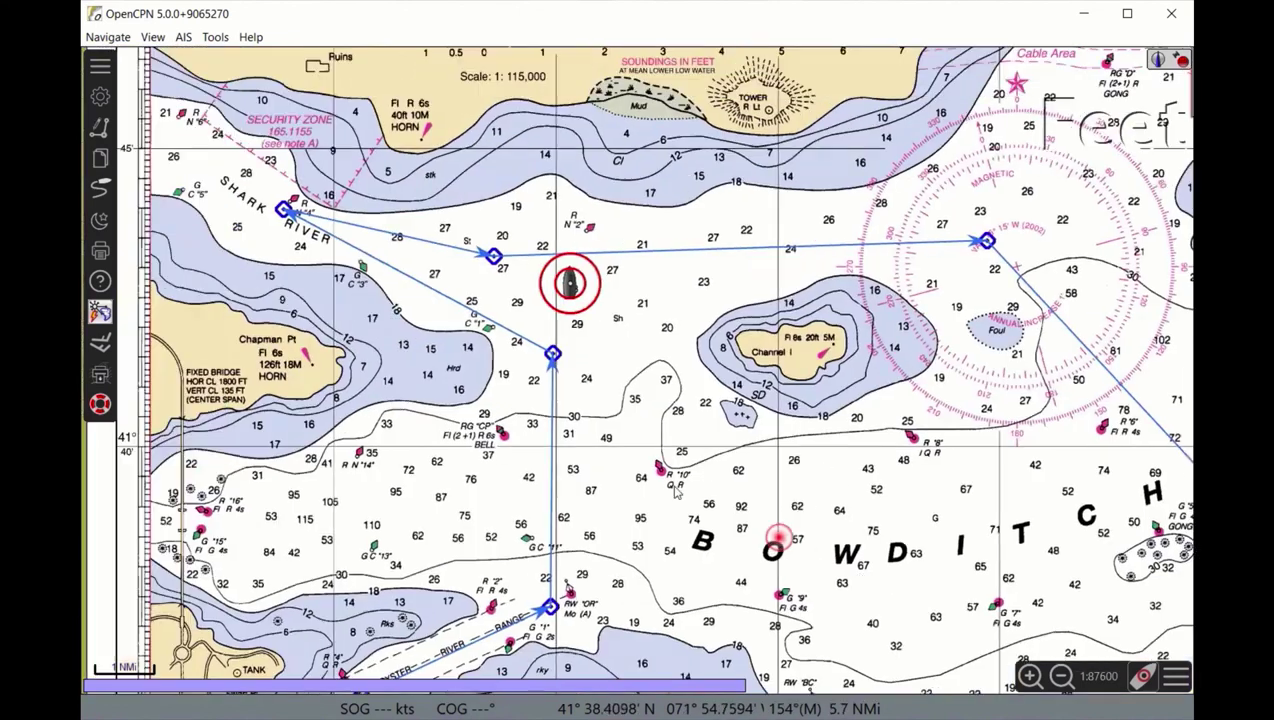
pyautogui.moveTo(676, 490); pyautogui.dragTo(658, 375)
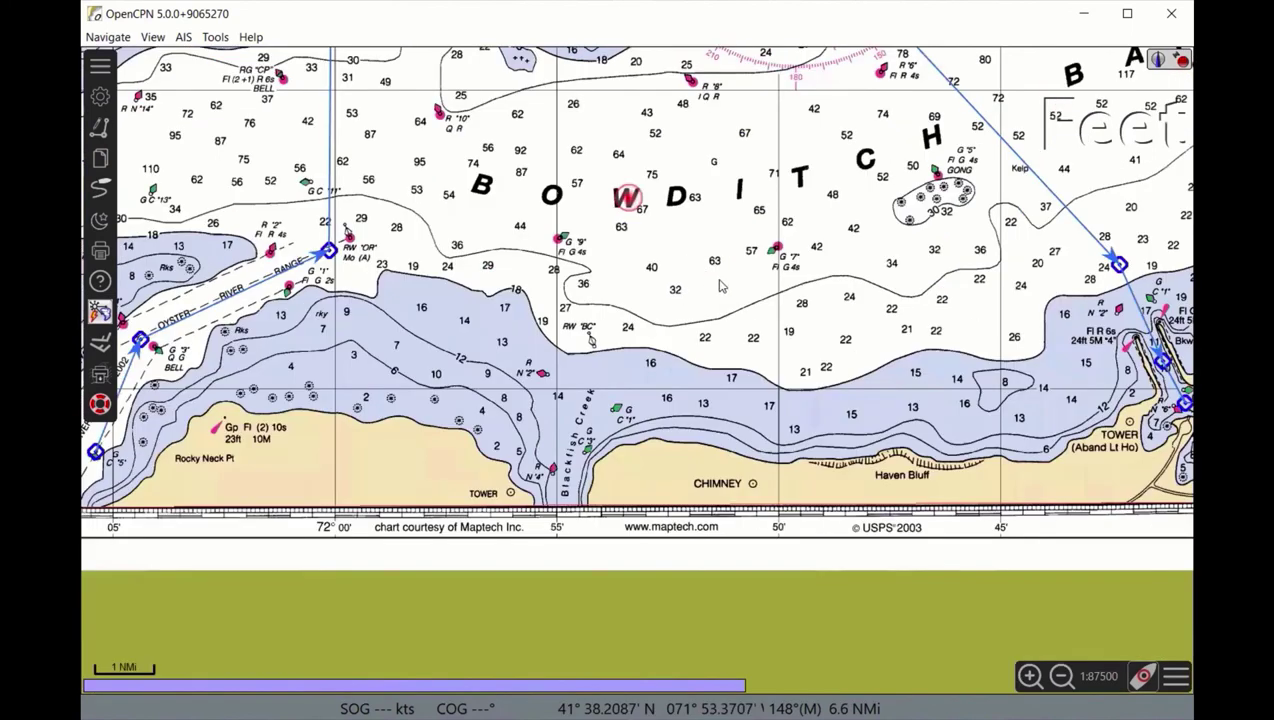
pyautogui.moveTo(719, 287)
pyautogui.mouseDown()
pyautogui.moveTo(677, 286)
pyautogui.moveTo(606, 341)
pyautogui.moveTo(580, 406)
pyautogui.moveTo(580, 512)
pyautogui.moveTo(570, 430)
pyautogui.mouseUp()
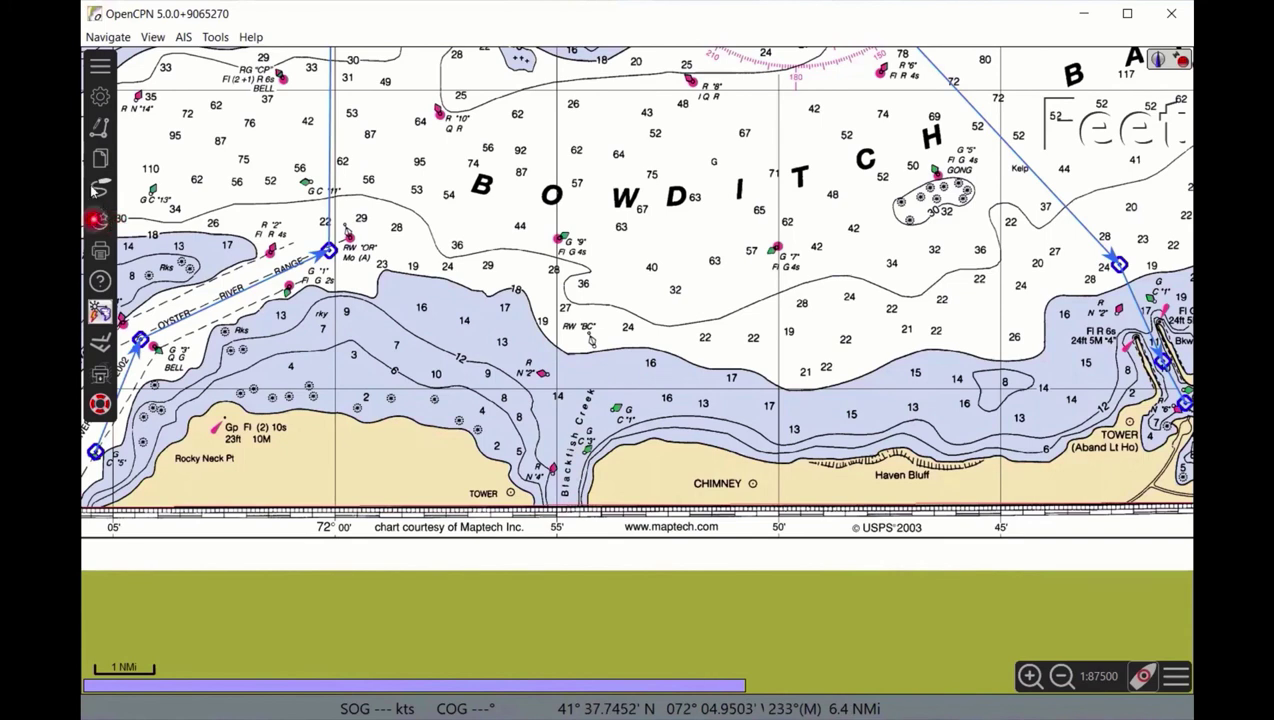
pyautogui.rightClick(716, 243)
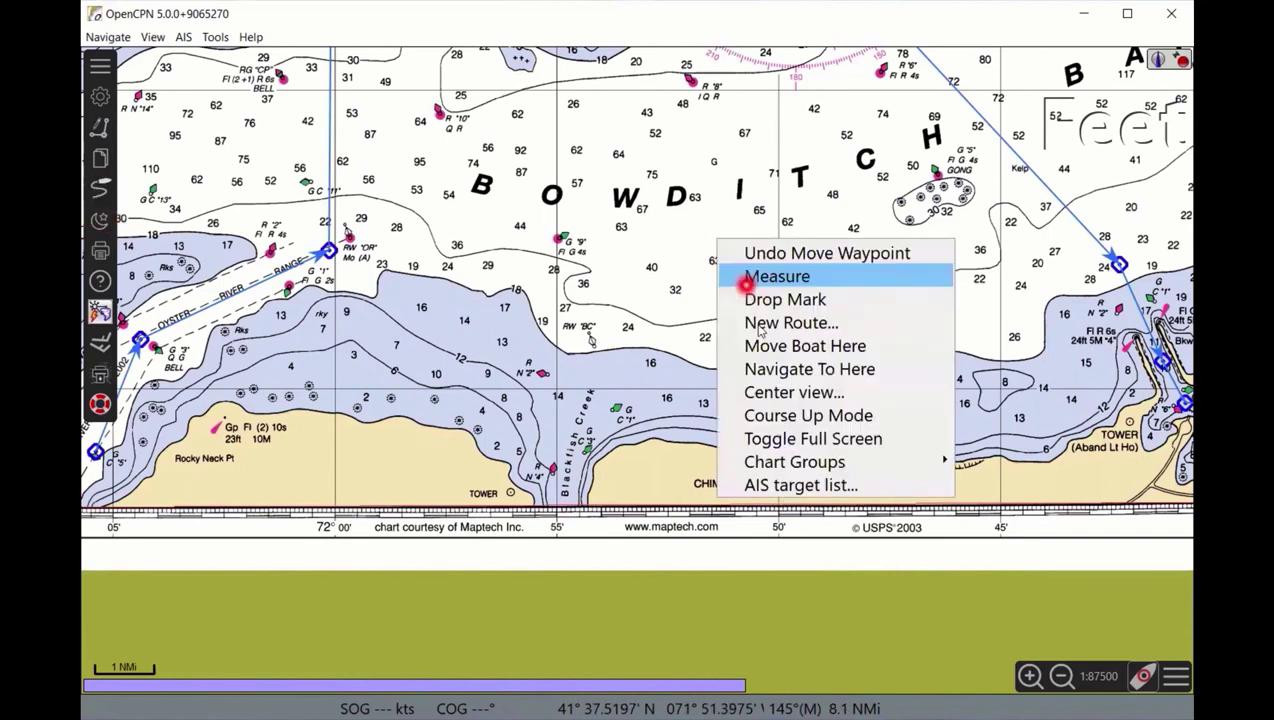
pyautogui.click(760, 345)
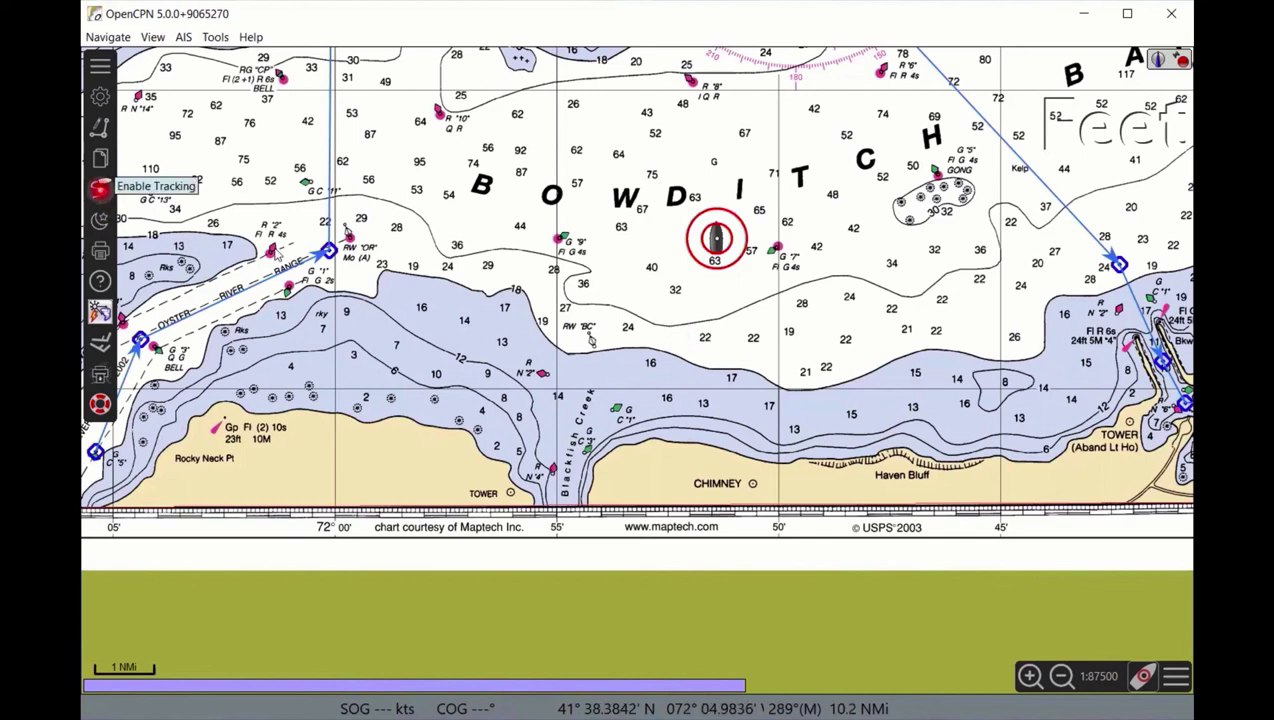
# - Enable tracking and move the boat southwest from buoy G "7" to beside the 32-foot sounding
pyautogui.click(652, 301)
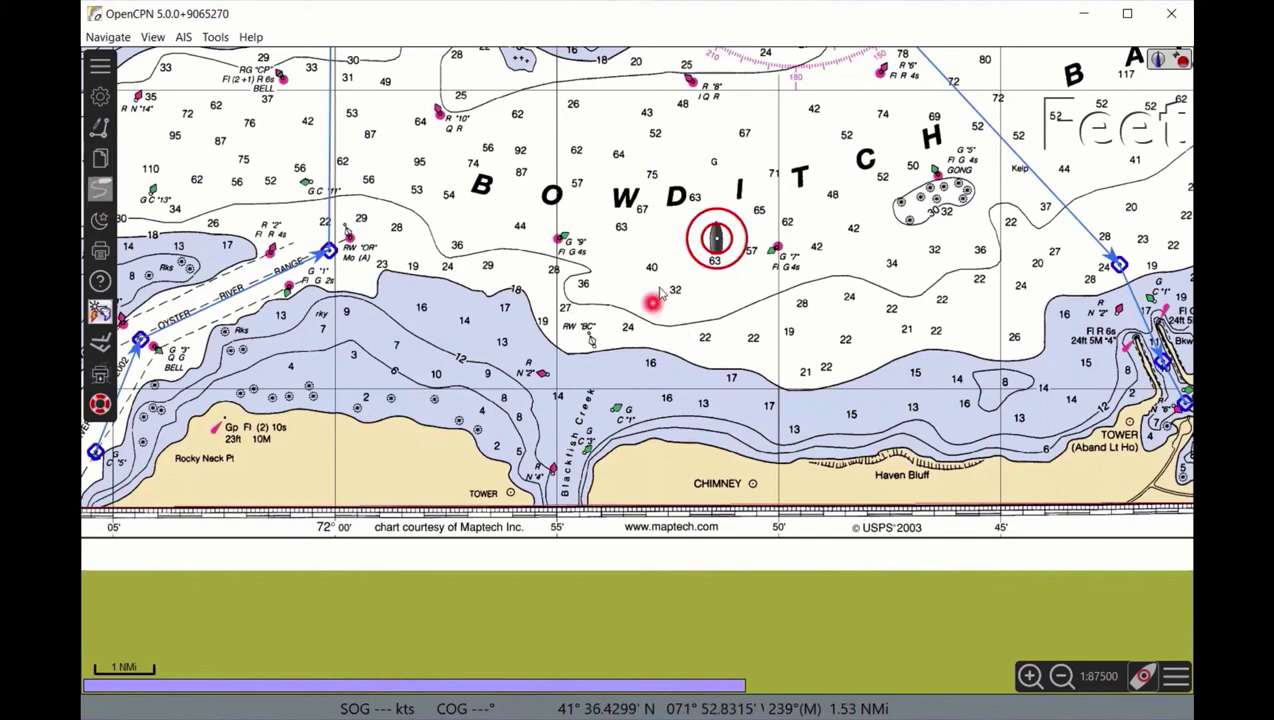
pyautogui.rightClick(670, 310)
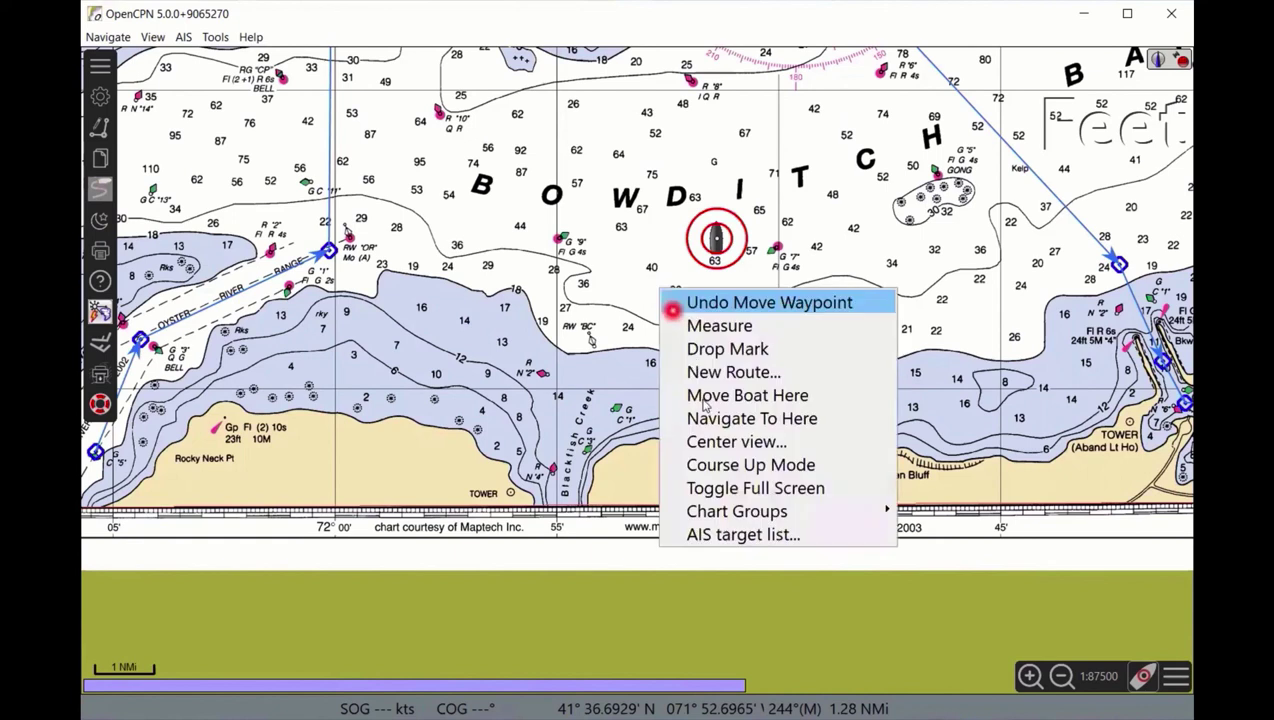
pyautogui.click(699, 400)
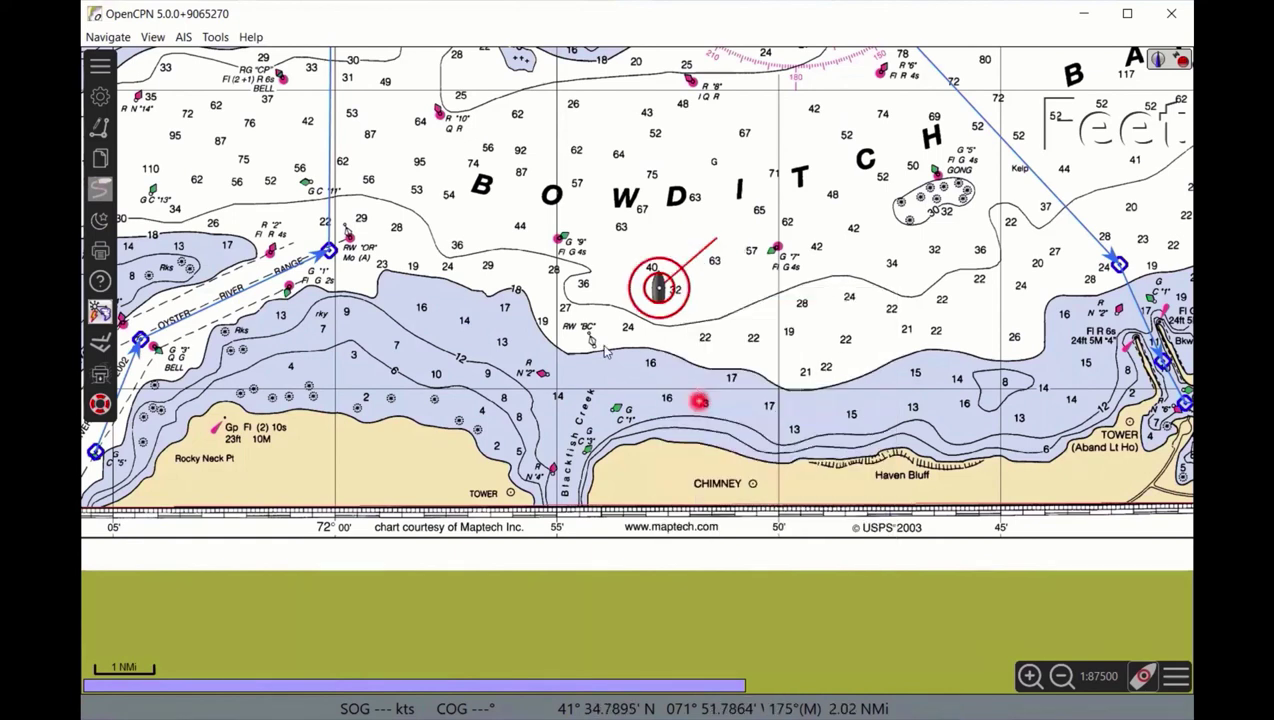
# - Extend the track by moving the boat southwest to buoy RW "BC" off Blackfish Creek
pyautogui.click(609, 338)
pyautogui.click(585, 340)
pyautogui.rightClick(585, 340)
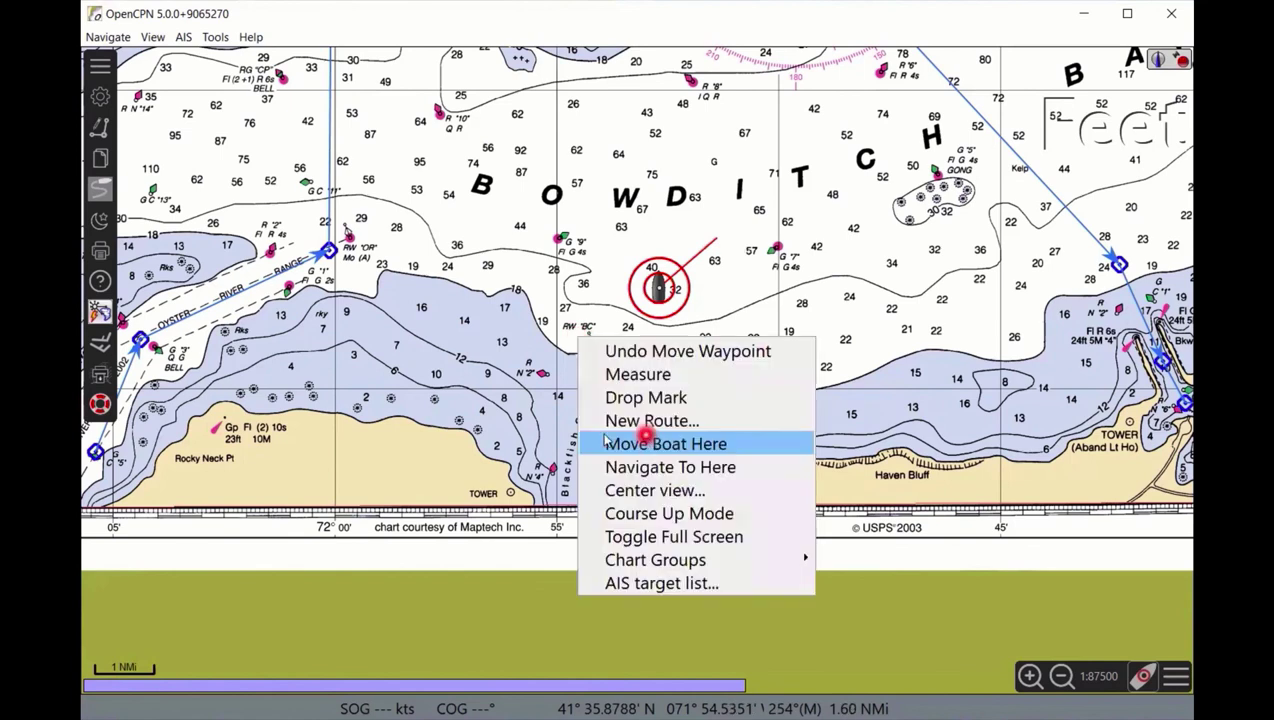
pyautogui.click(645, 443)
pyautogui.click(564, 406)
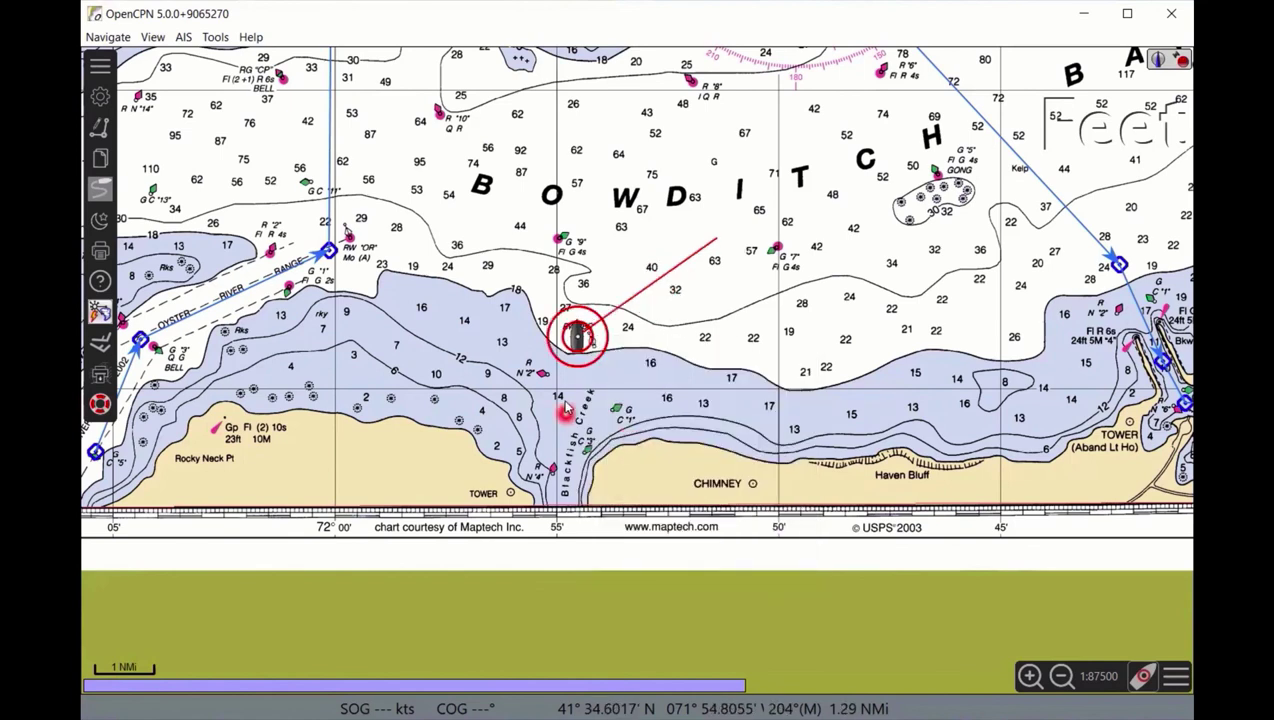
# - Move the boat to the shallows west of Blackfish Creek and correct its position to the creek's entrance channel
pyautogui.click(564, 401)
pyautogui.rightClick(565, 407)
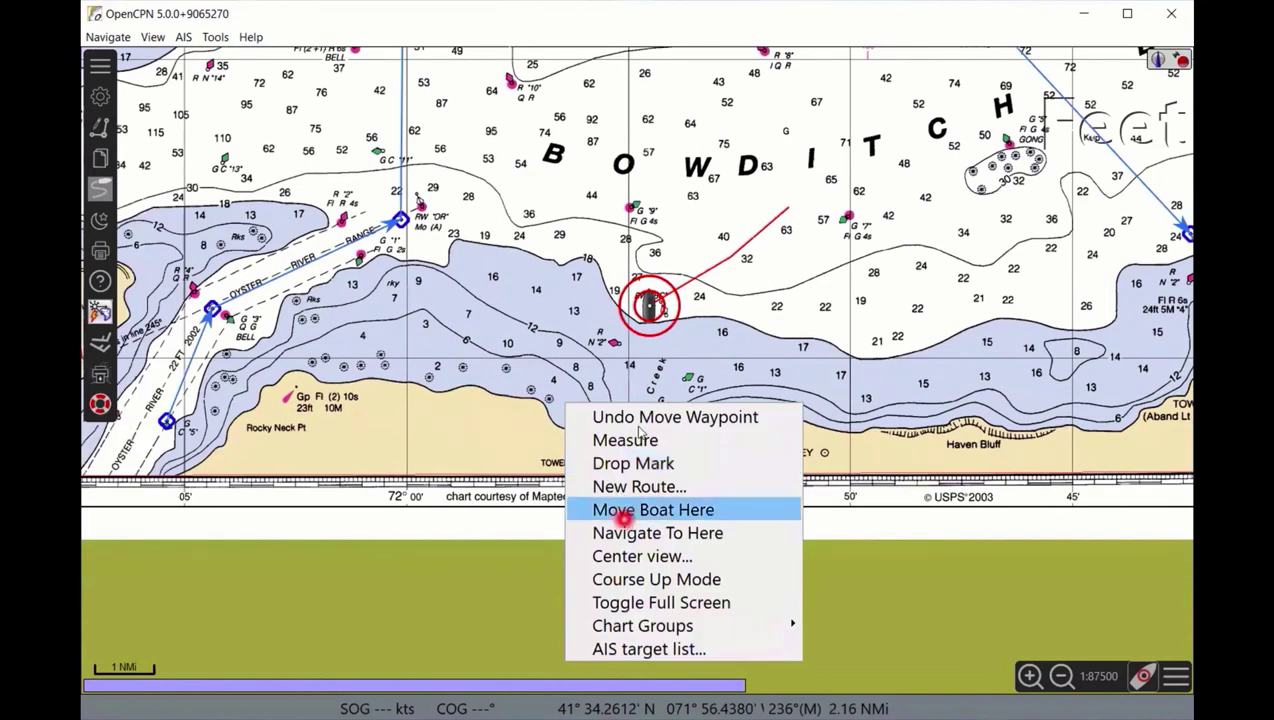
pyautogui.click(626, 511)
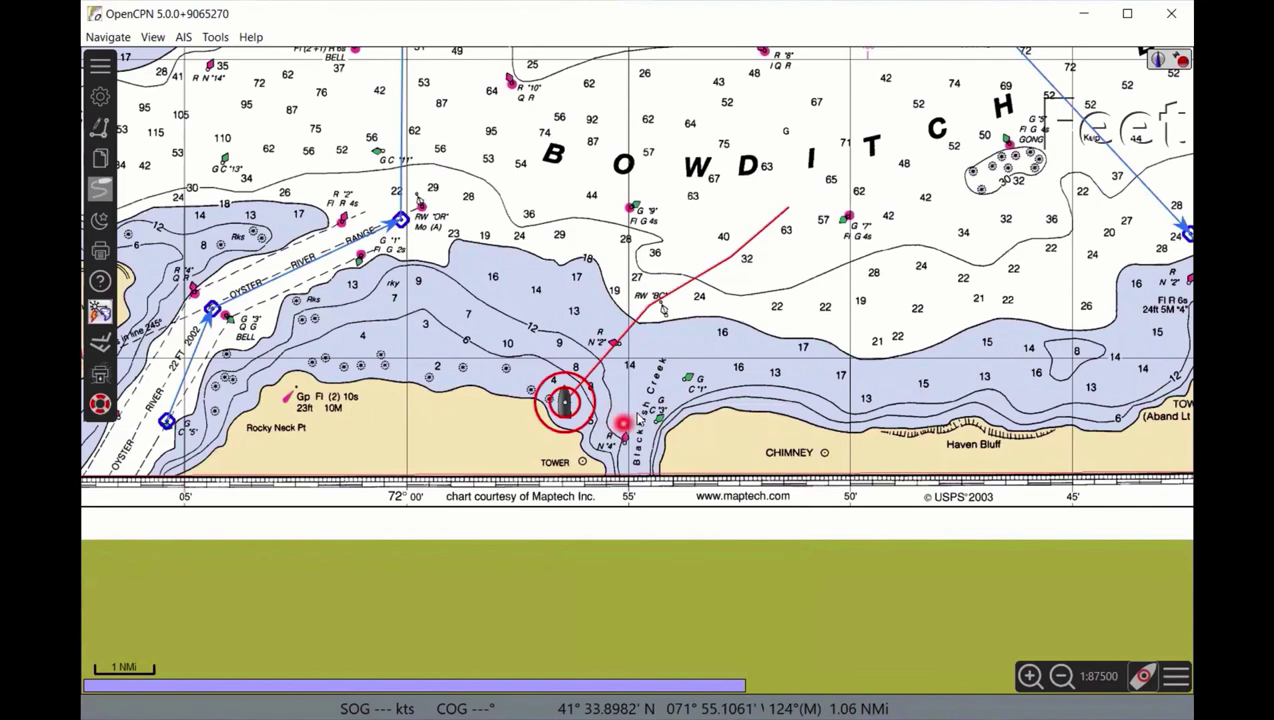
pyautogui.rightClick(637, 419)
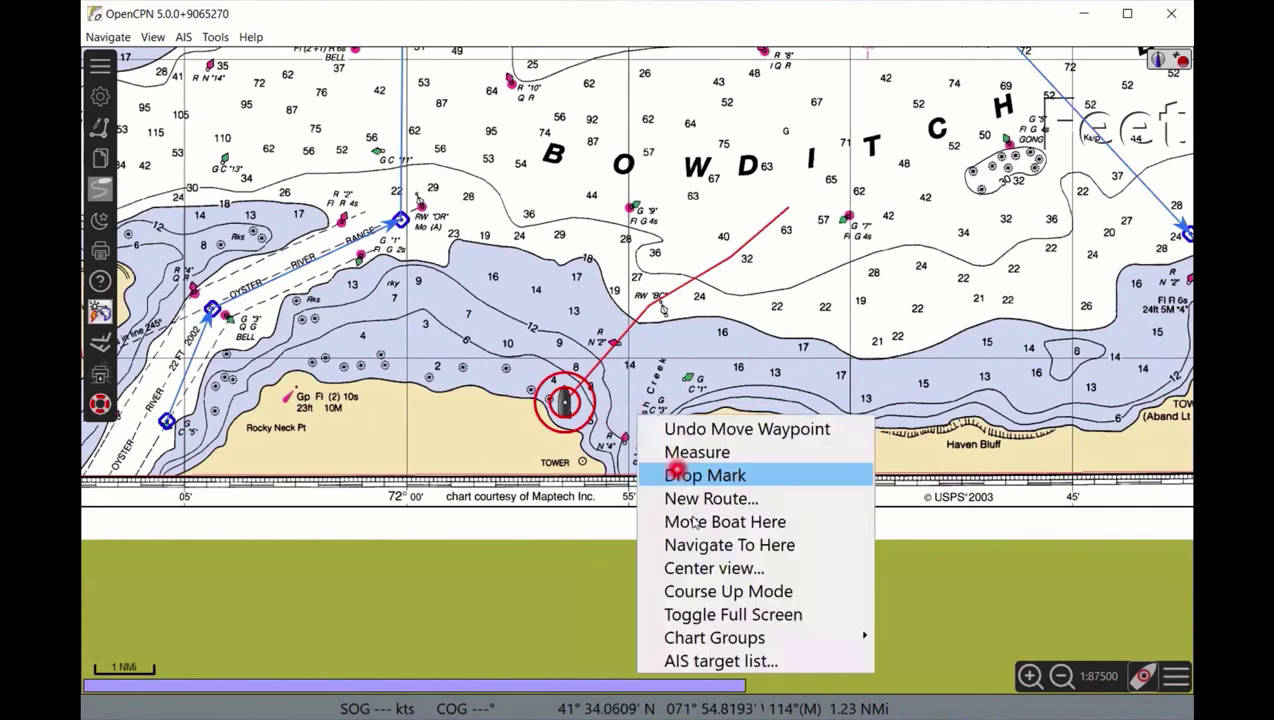
pyautogui.click(693, 521)
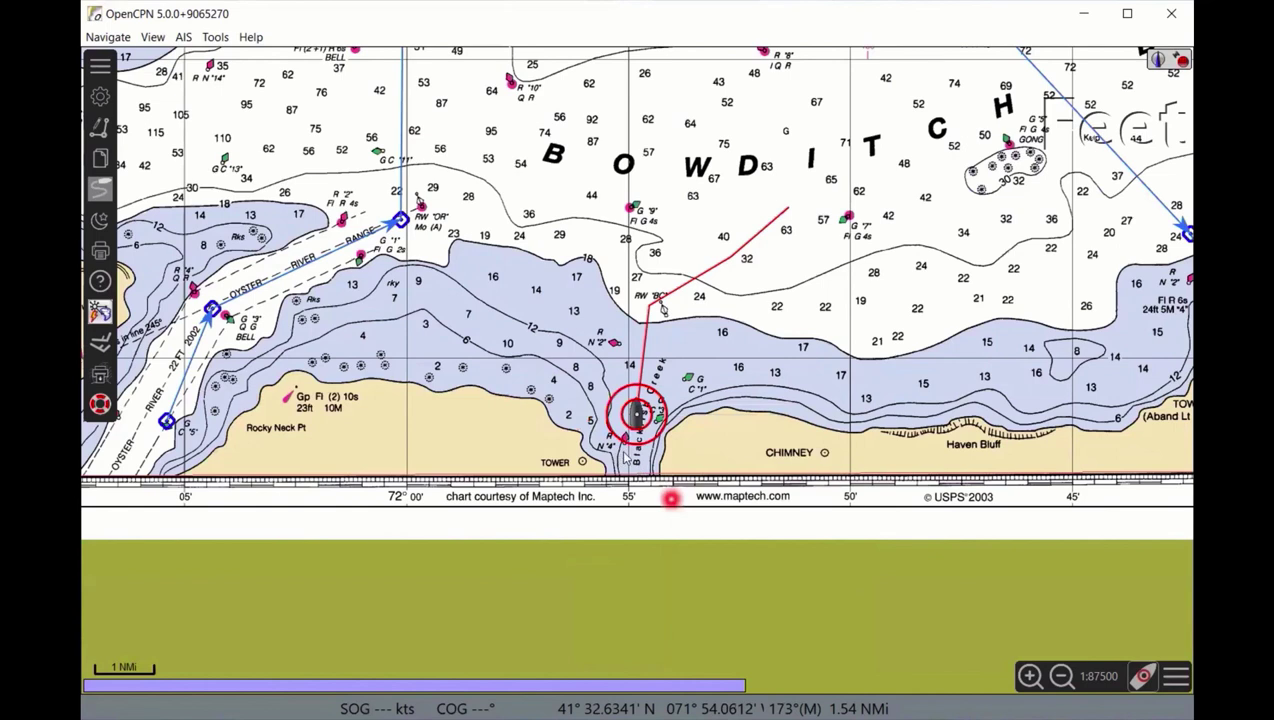
# - Extend the track by moving the boat south into the mouth of Blackfish Creek, beside buoy R "4", and turn tracking off
pyautogui.click(620, 452)
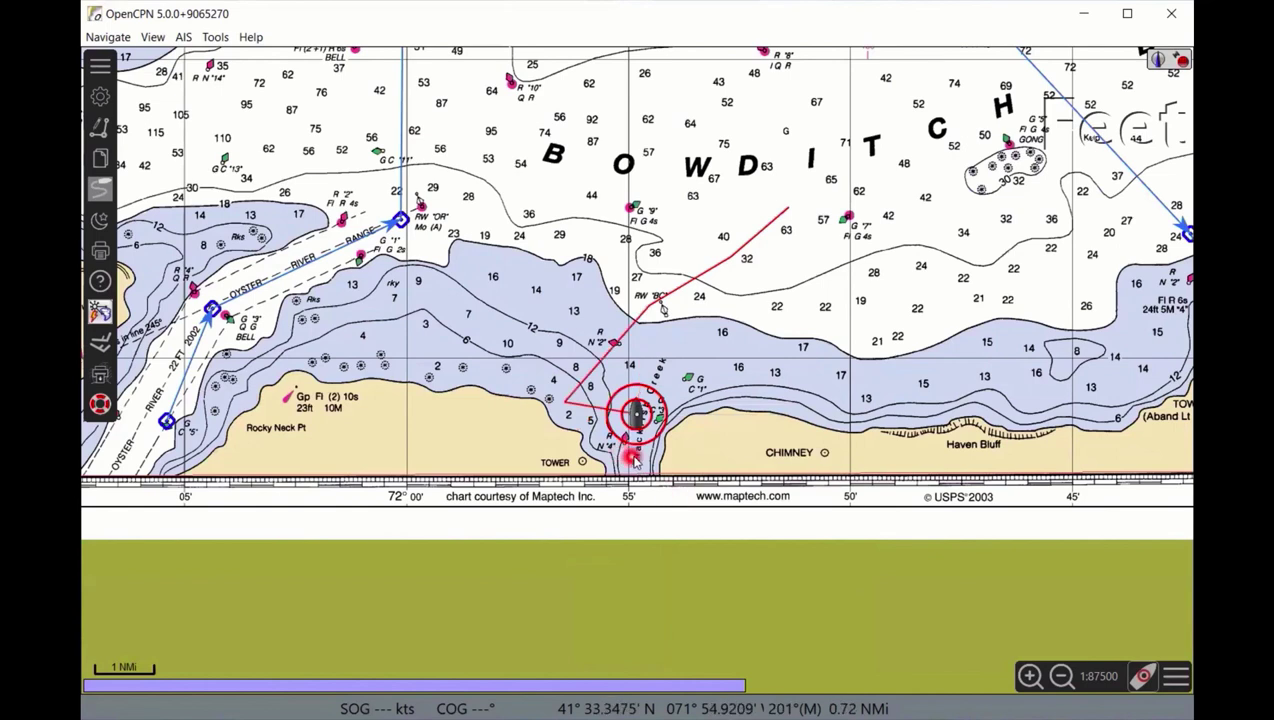
pyautogui.rightClick(634, 462)
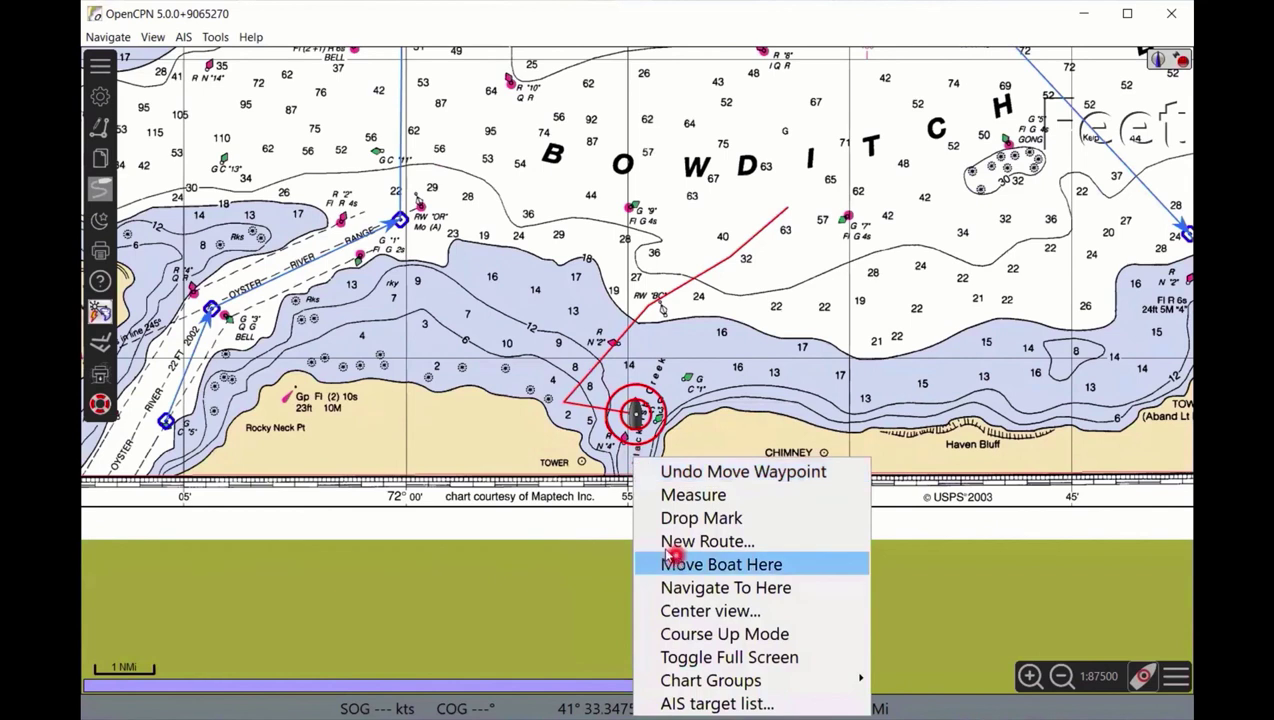
pyautogui.click(674, 562)
pyautogui.click(100, 340)
pyautogui.click(96, 247)
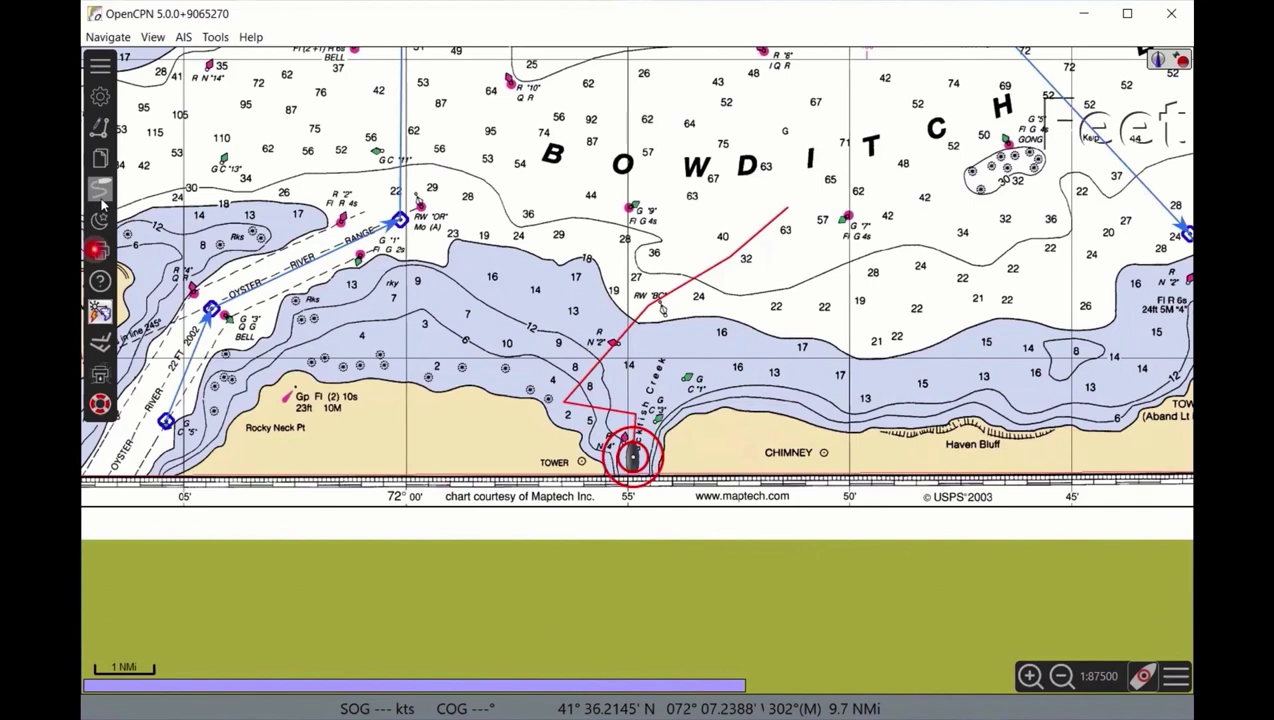
pyautogui.click(826, 385)
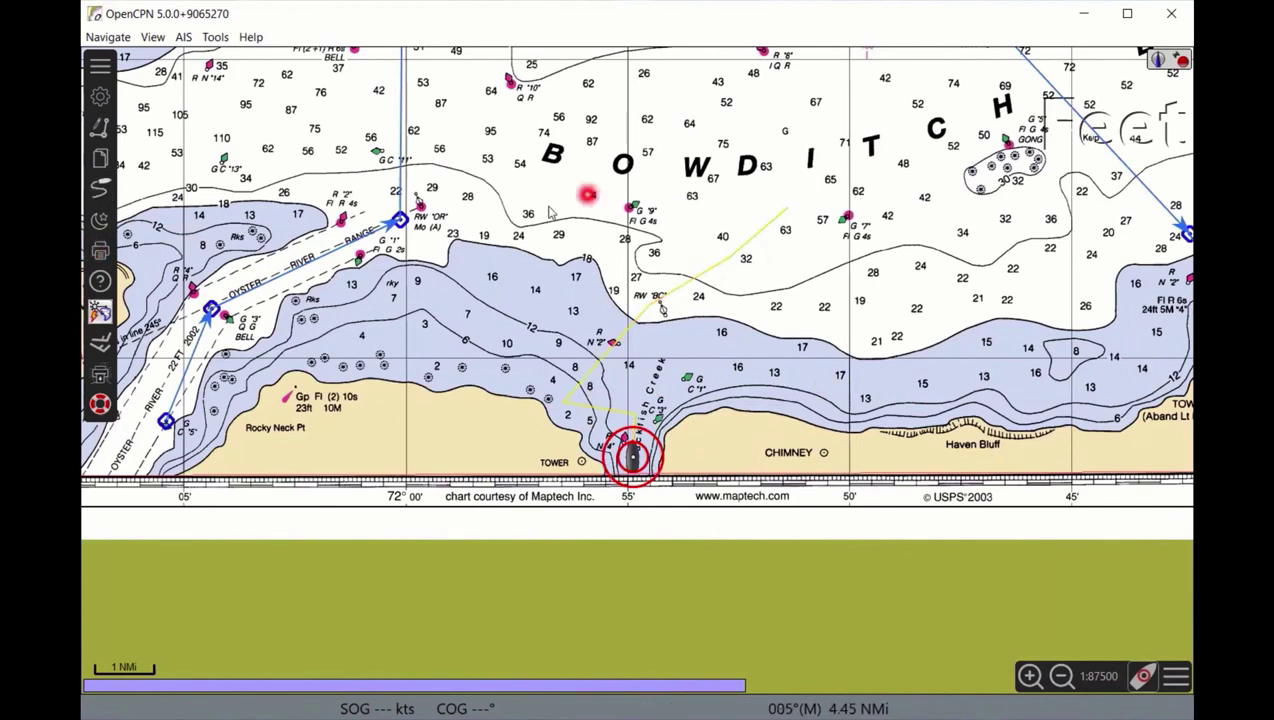
# - Move the boat to the open water just south of buoy R "10" in Bowditch Bay and examine the recorded track
pyautogui.rightClick(509, 150)
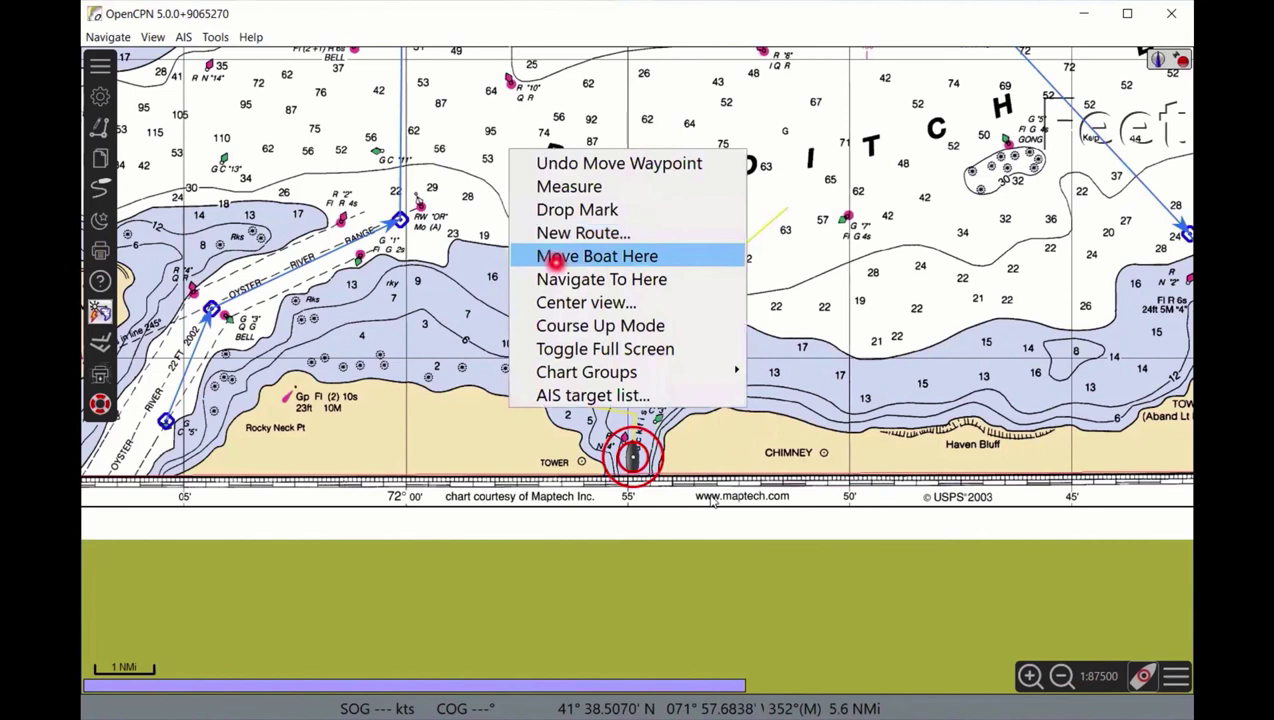
pyautogui.click(558, 257)
pyautogui.click(762, 228)
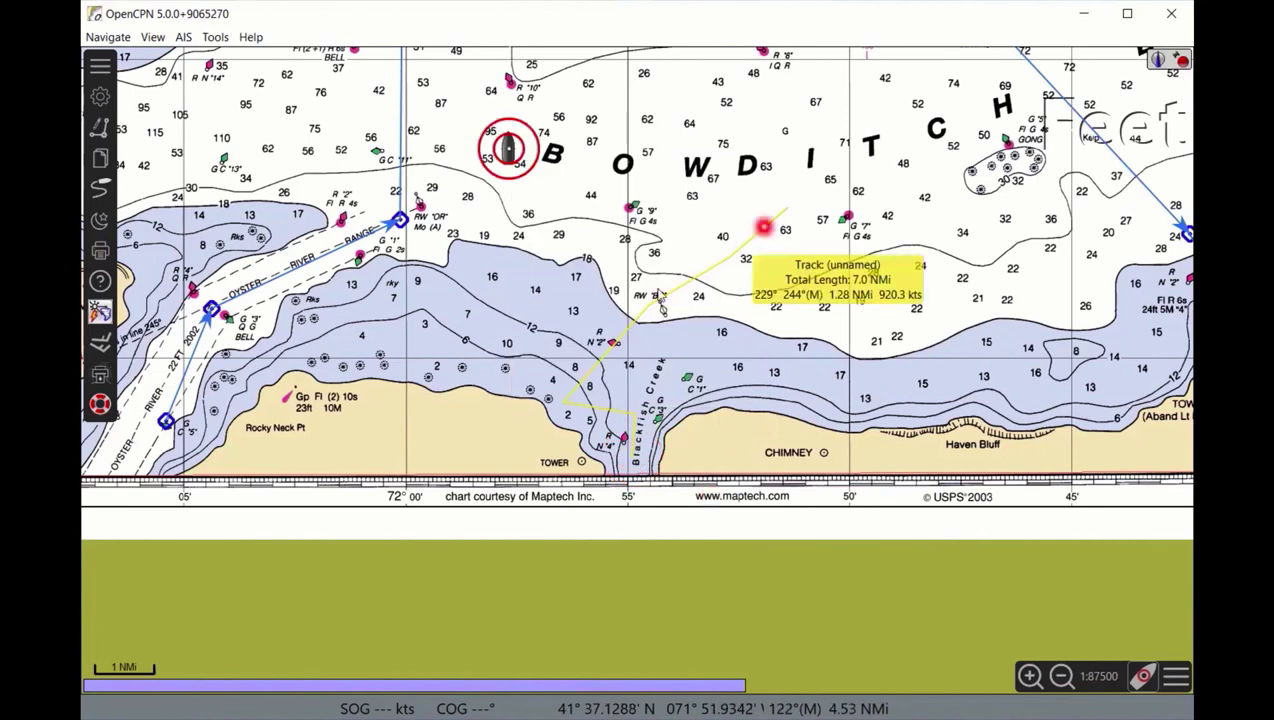
pyautogui.click(621, 333)
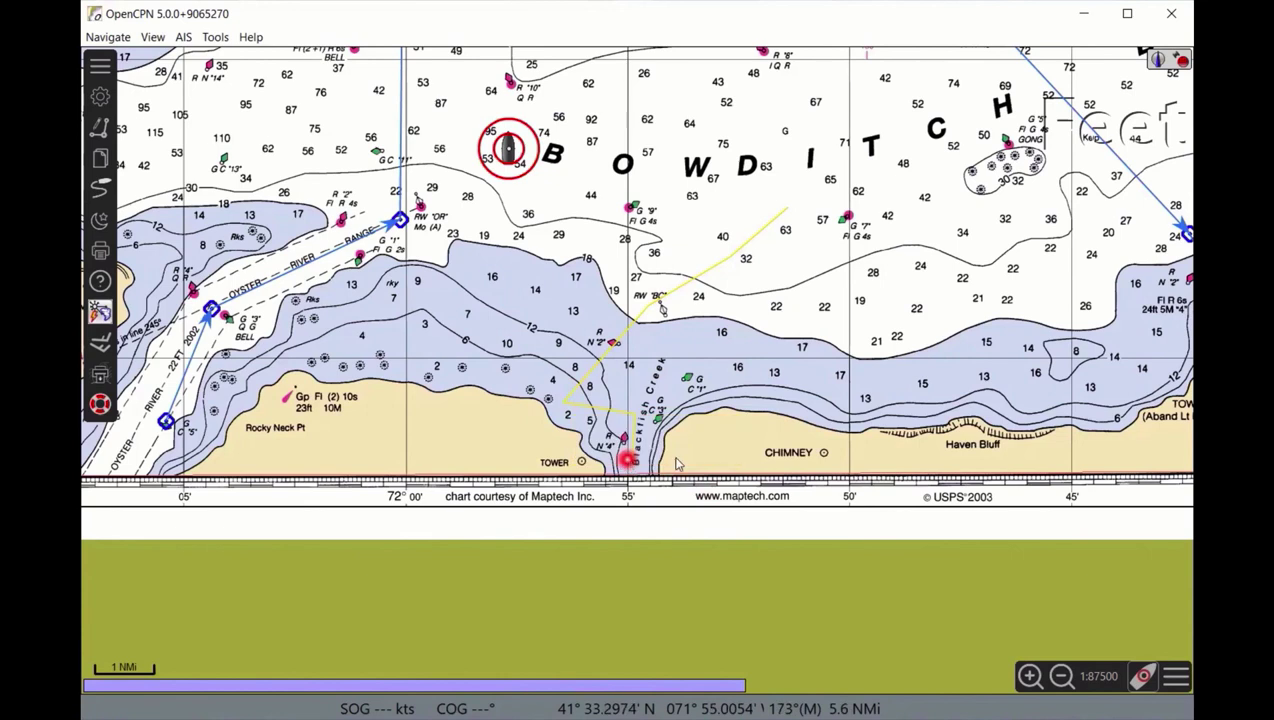
pyautogui.click(744, 476)
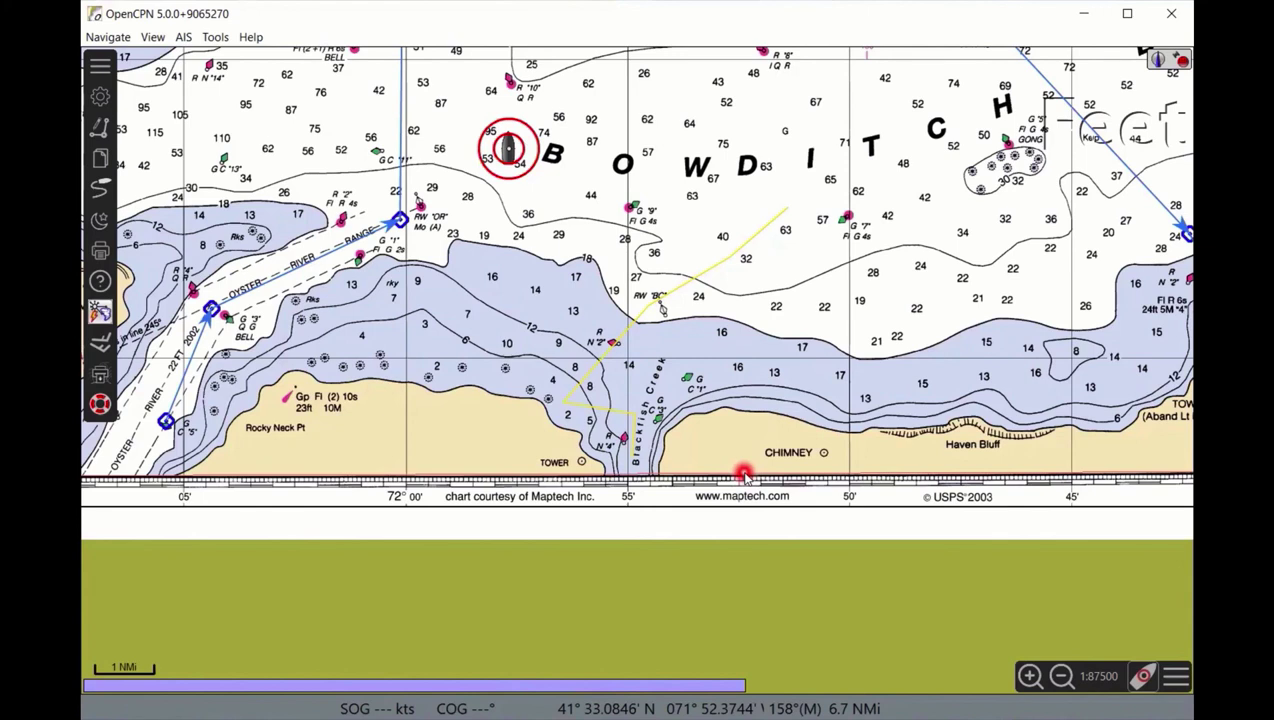
pyautogui.click(473, 456)
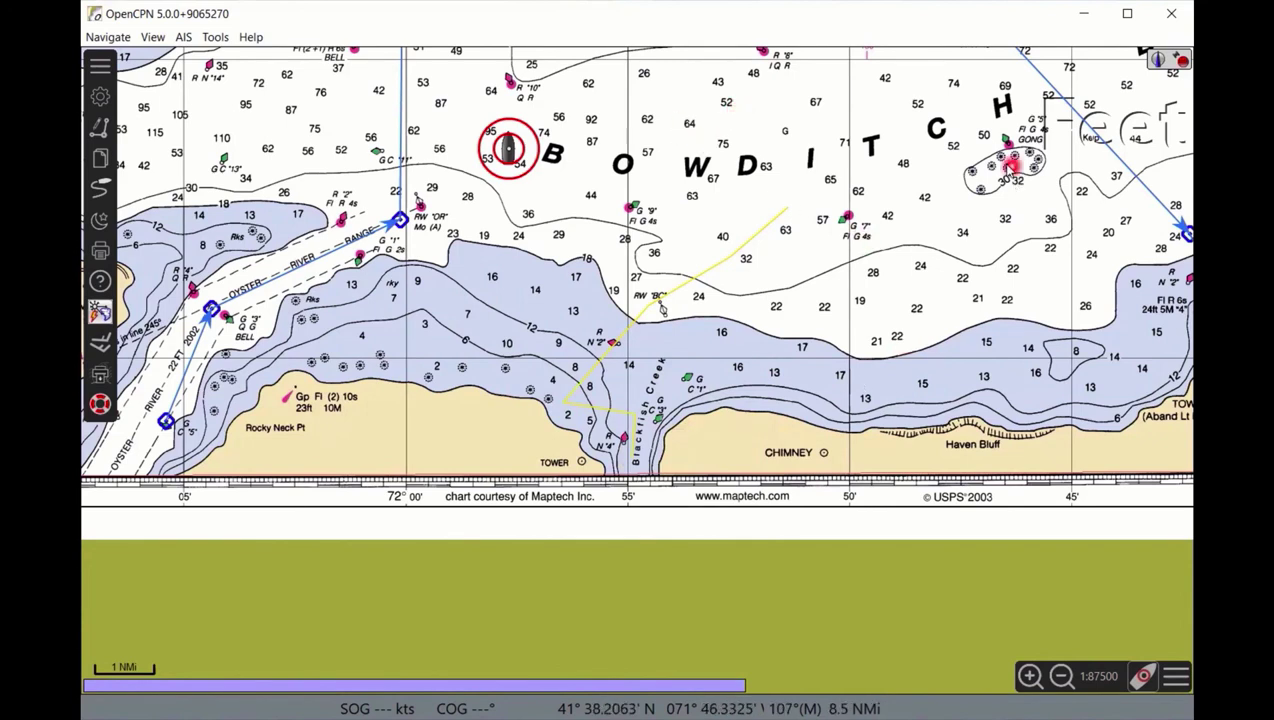
# - Drop a mark on the rocky patch just south of buoy G "5" and open its properties
pyautogui.rightClick(1010, 168)
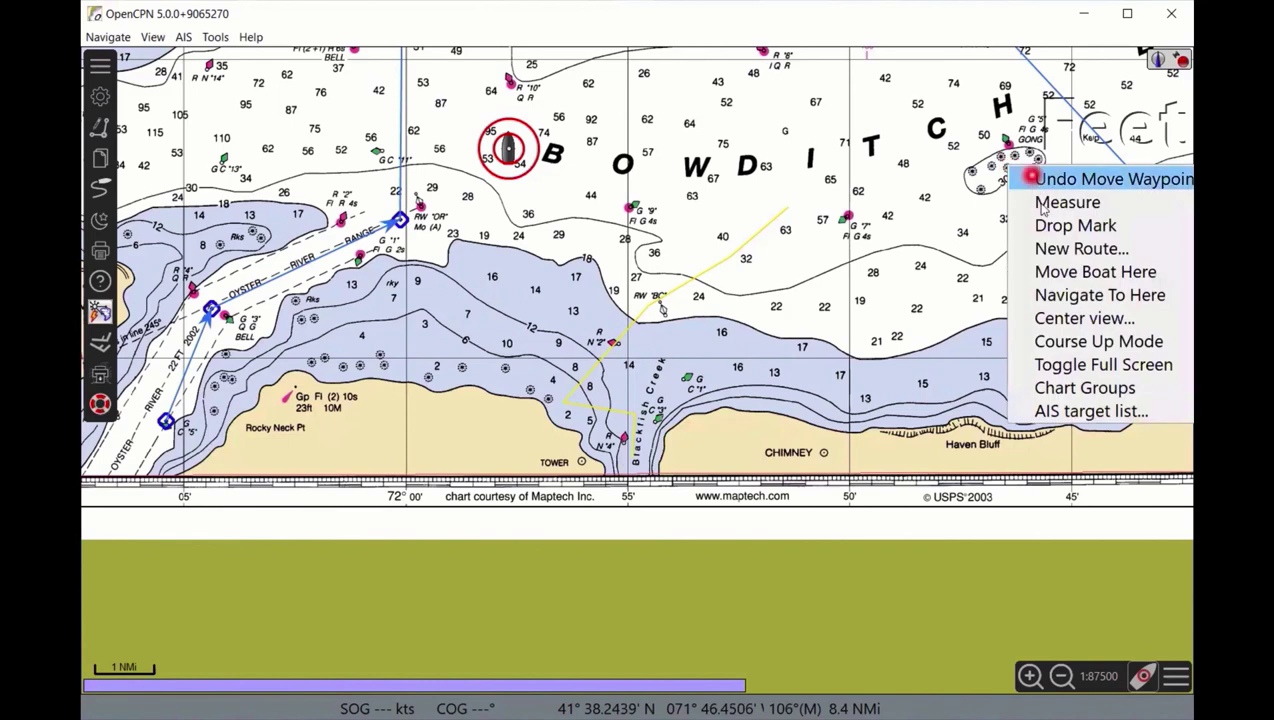
pyautogui.click(1015, 245)
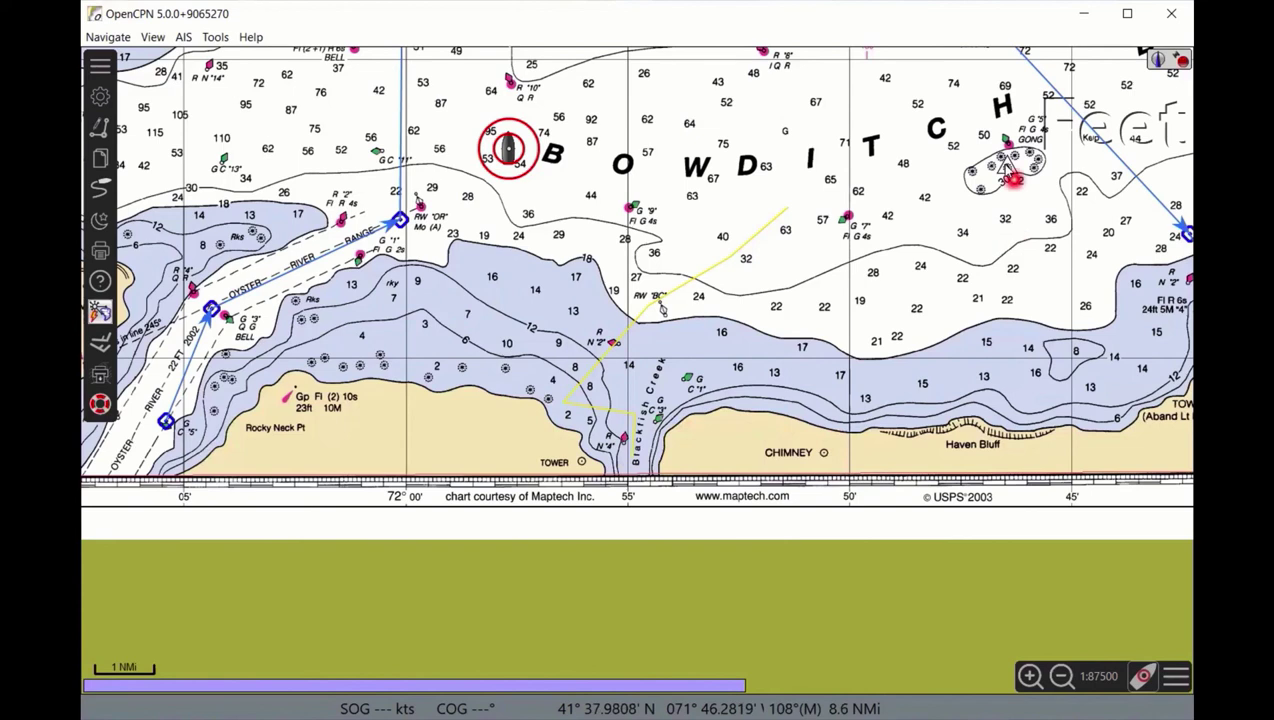
pyautogui.rightClick(1008, 172)
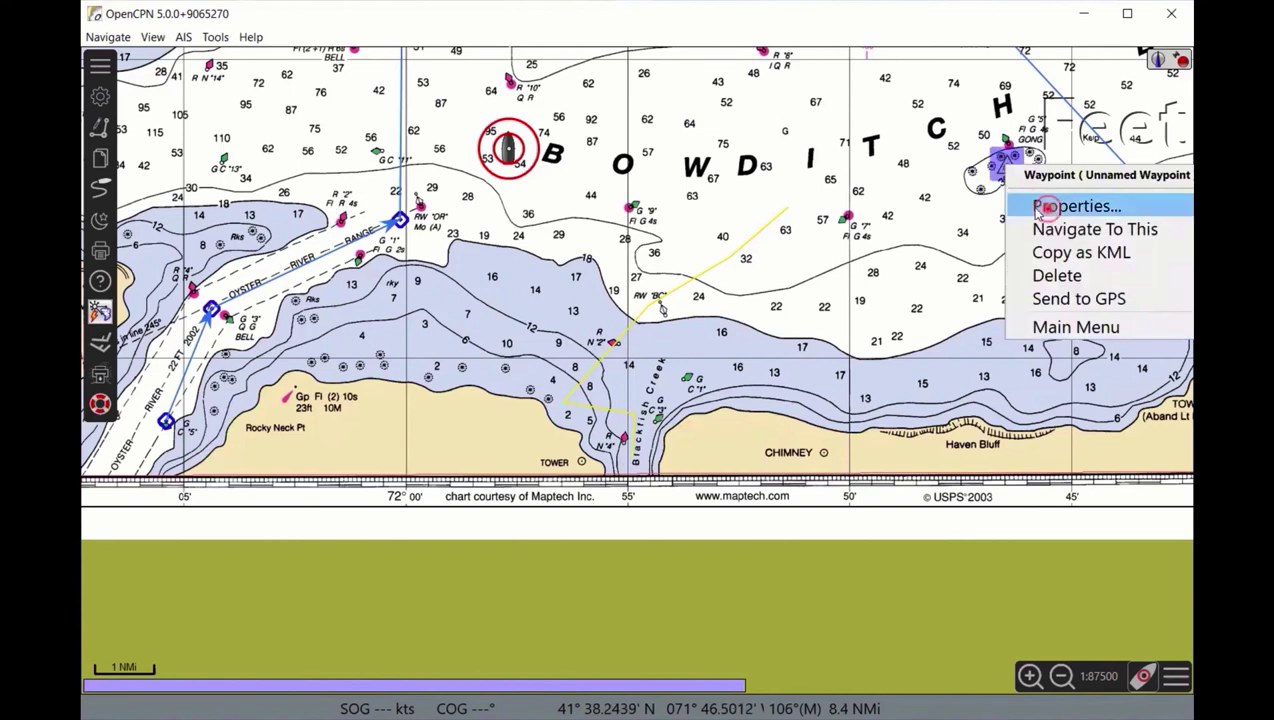
pyautogui.click(1045, 206)
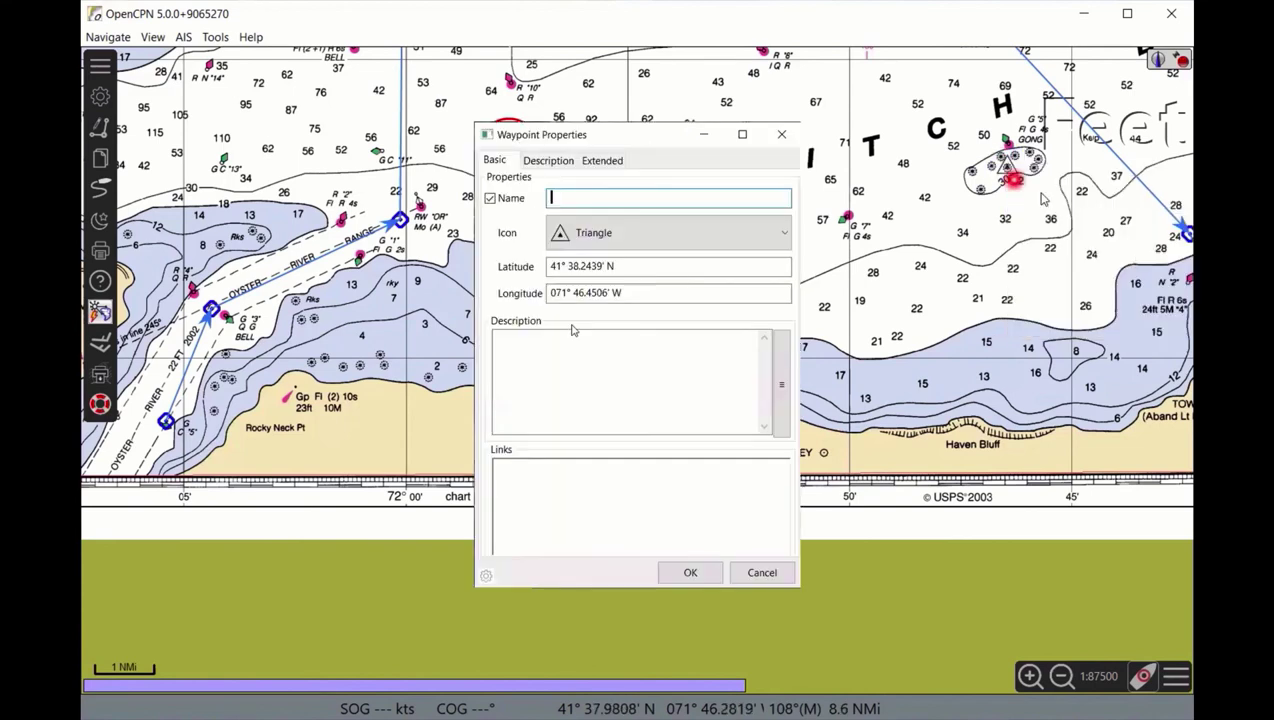
# - Set the new mark's icon to Symbol-Circle-Red
pyautogui.click(618, 232)
pyautogui.scroll(-10, 587, 521)
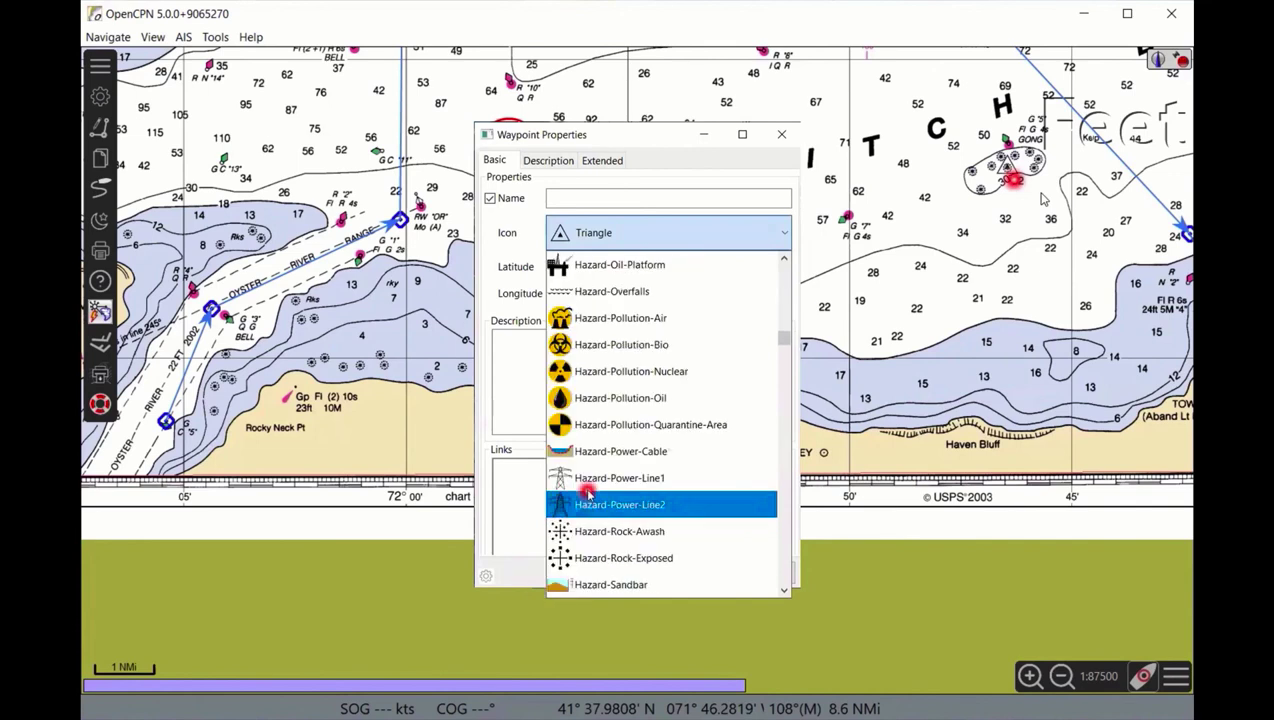
pyautogui.scroll(-8, 610, 484)
pyautogui.scroll(5, 632, 473)
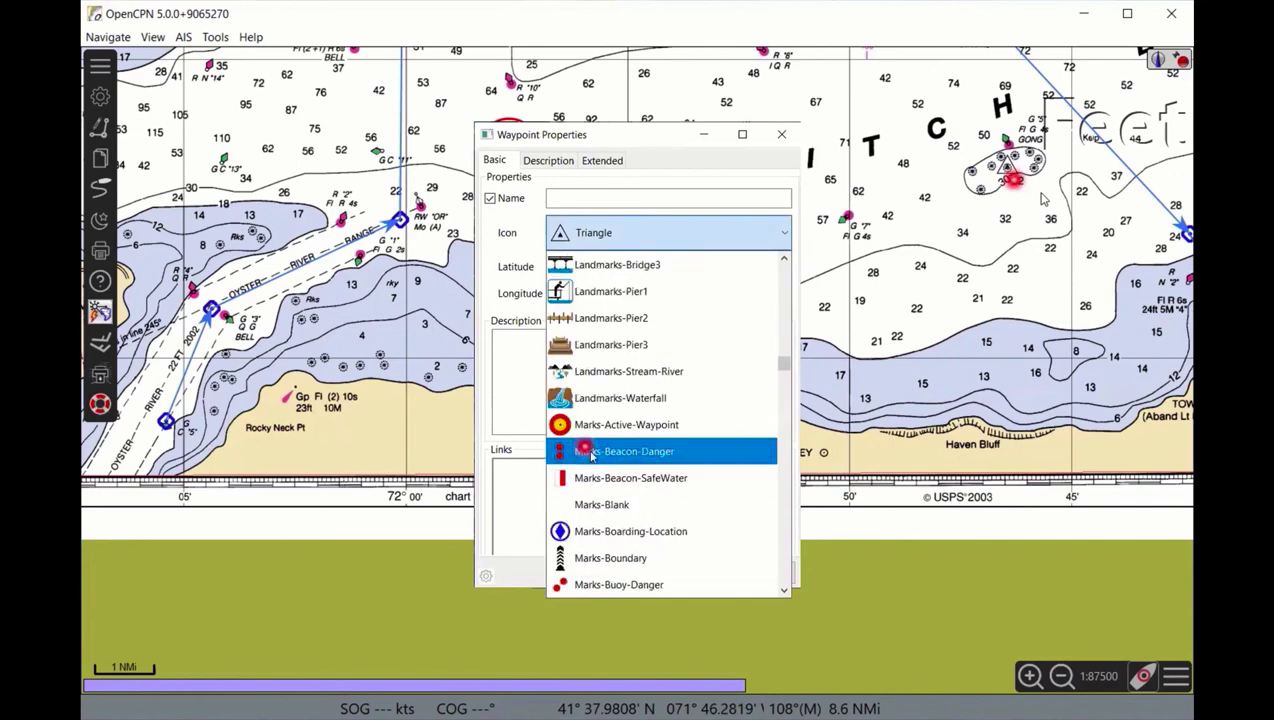
pyautogui.scroll(-4, 598, 477)
pyautogui.scroll(-5, 598, 474)
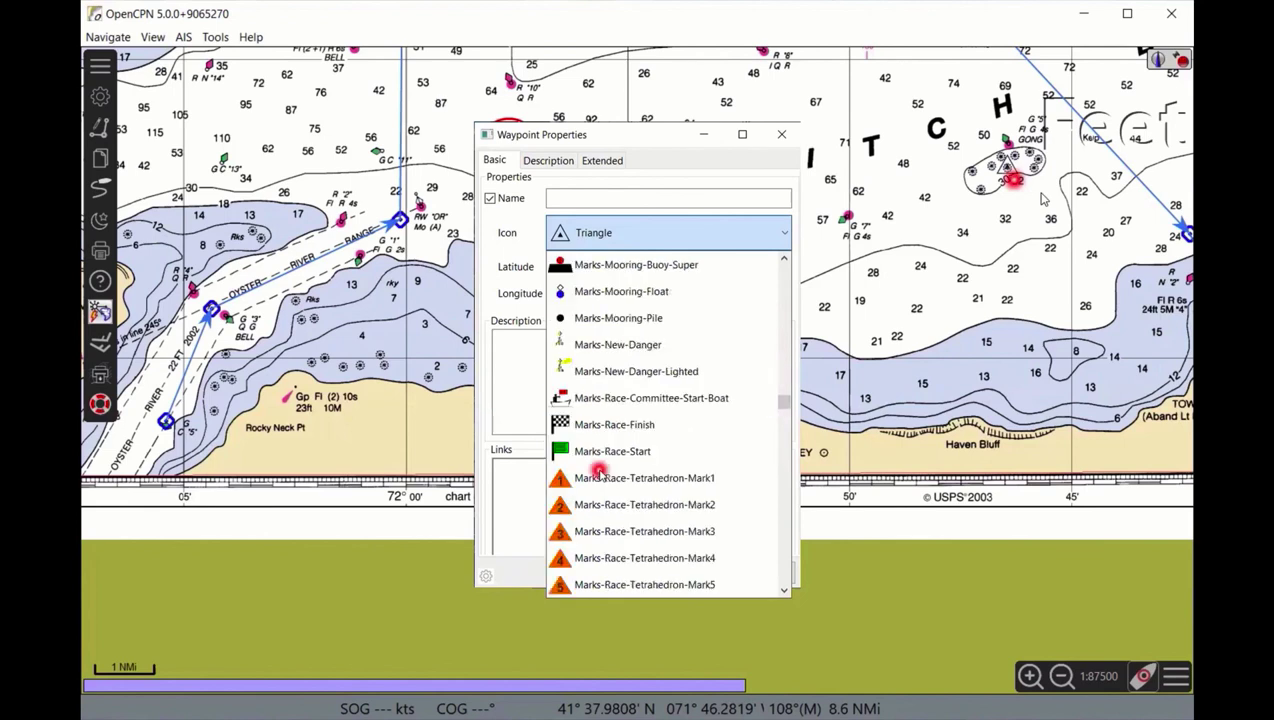
pyautogui.scroll(-5, 598, 474)
pyautogui.scroll(1, 598, 474)
pyautogui.scroll(-10, 600, 470)
pyautogui.scroll(-5, 600, 470)
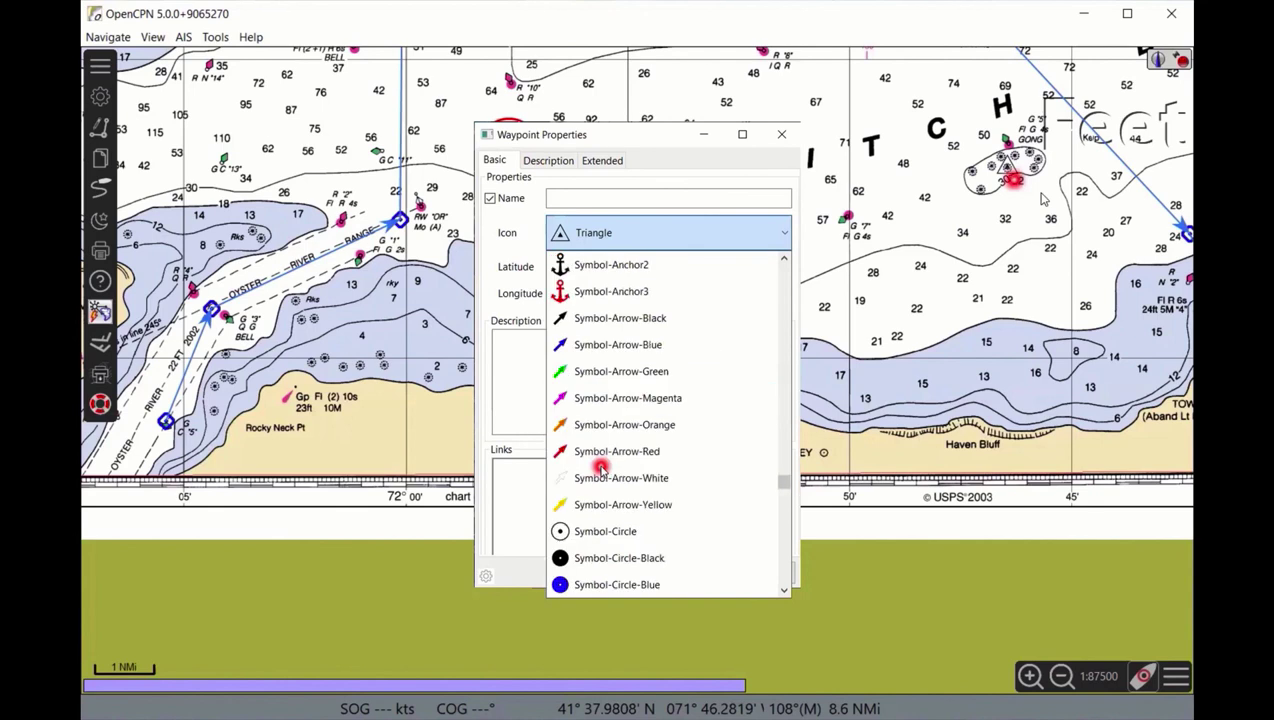
pyautogui.scroll(-3, 600, 470)
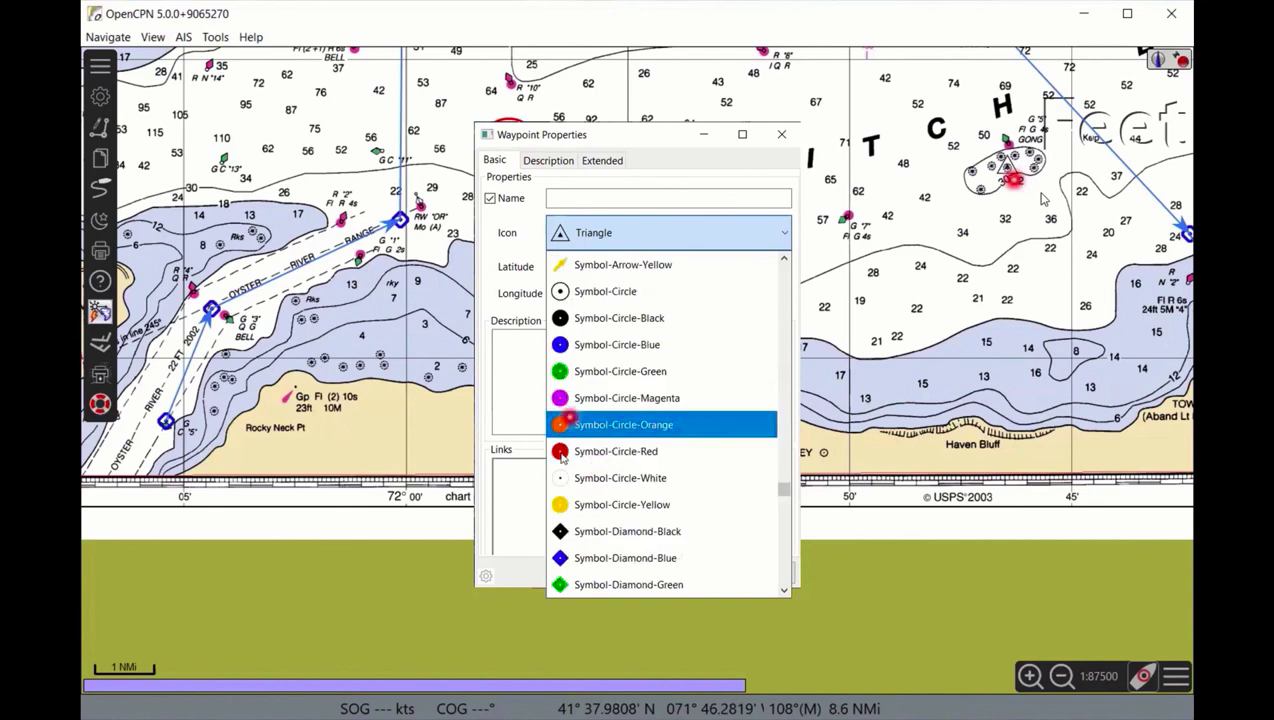
pyautogui.click(587, 455)
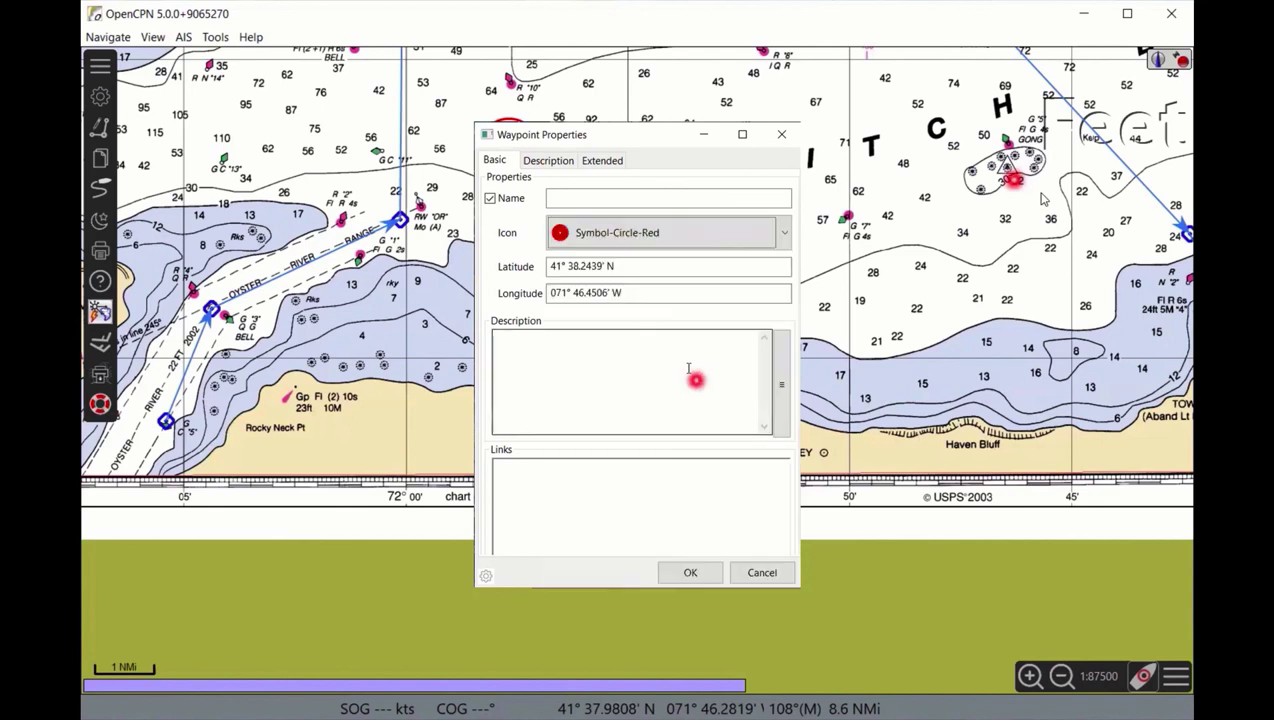
# - Set the number of range rings around the mark to 1
pyautogui.click(595, 163)
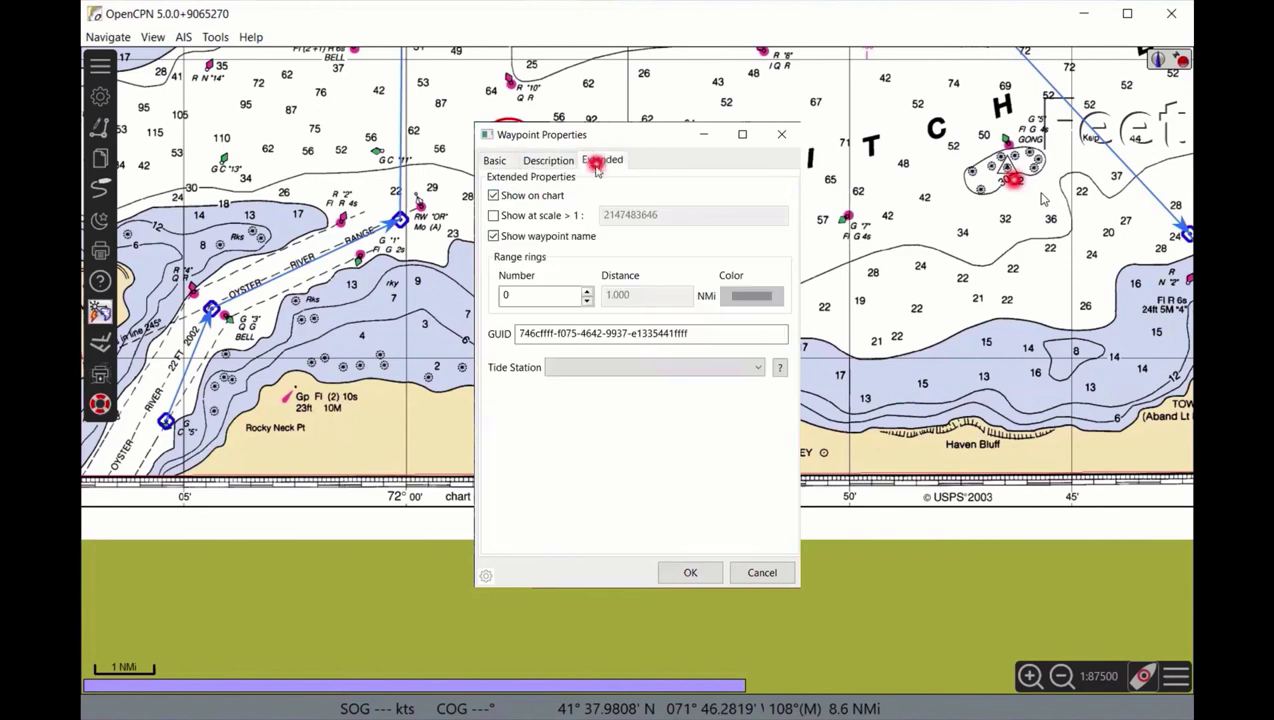
pyautogui.click(585, 166)
pyautogui.click(548, 236)
pyautogui.click(582, 304)
pyautogui.click(566, 301)
pyautogui.click(566, 298)
pyautogui.press('BackSpace')
pyautogui.write('1')
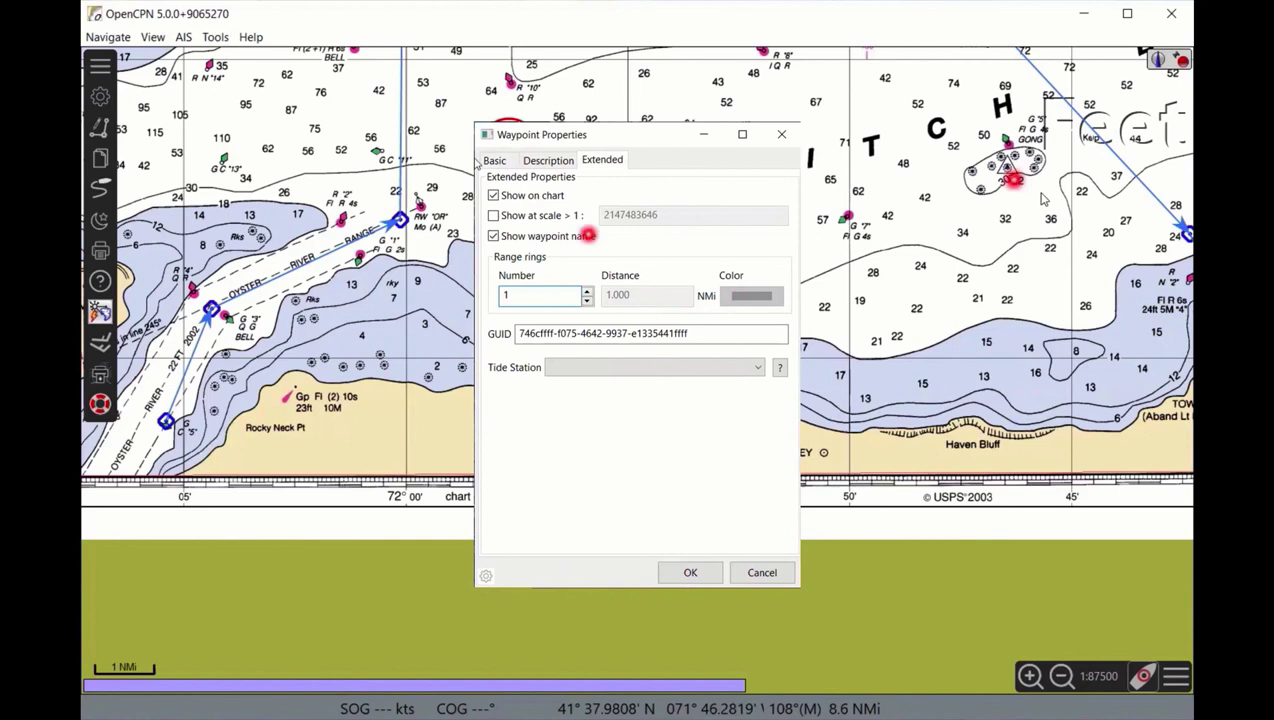
# - Name the mark Danger and apply its waypoint properties
pyautogui.click(494, 161)
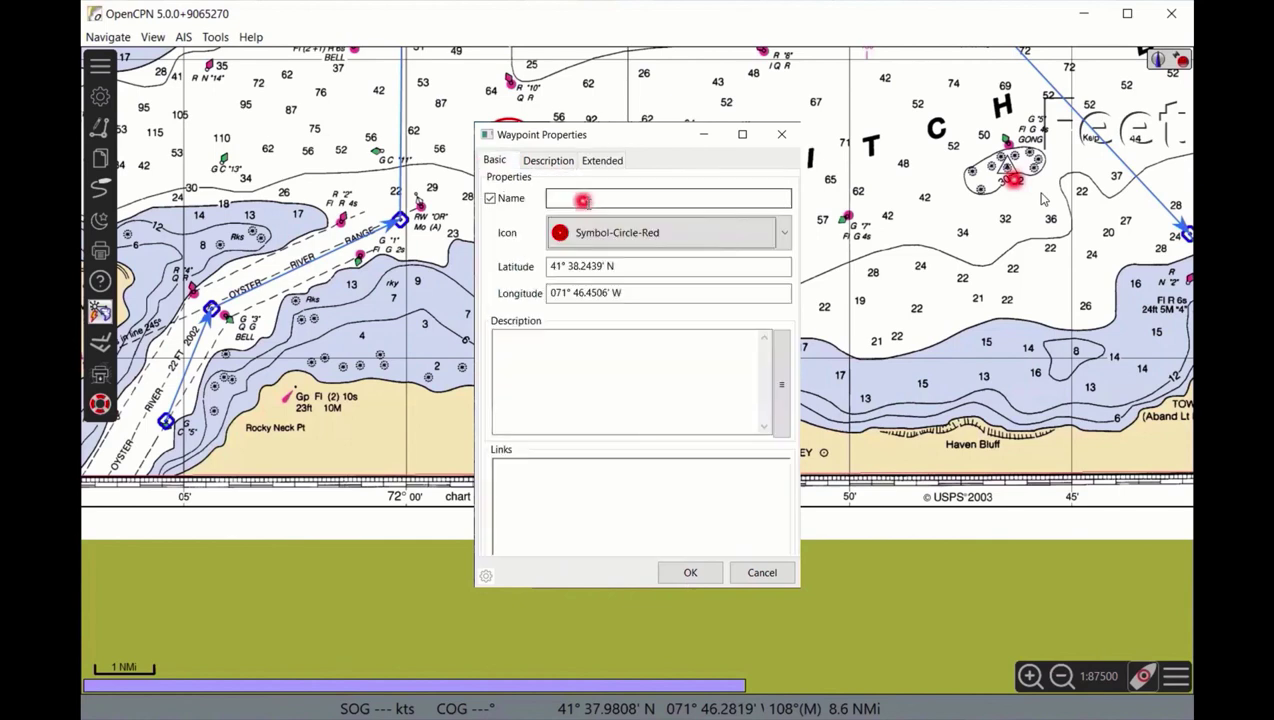
pyautogui.click(611, 199)
pyautogui.write('Dan')
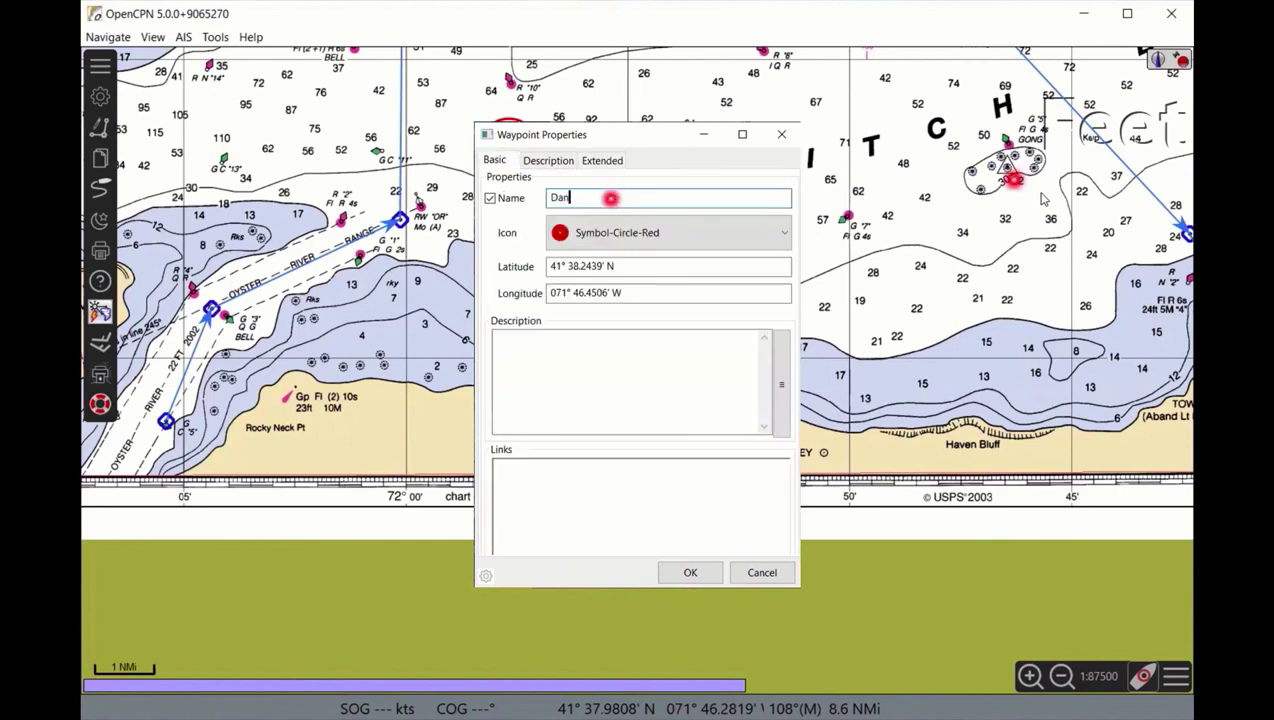
pyautogui.write('ger')
pyautogui.press('Return')
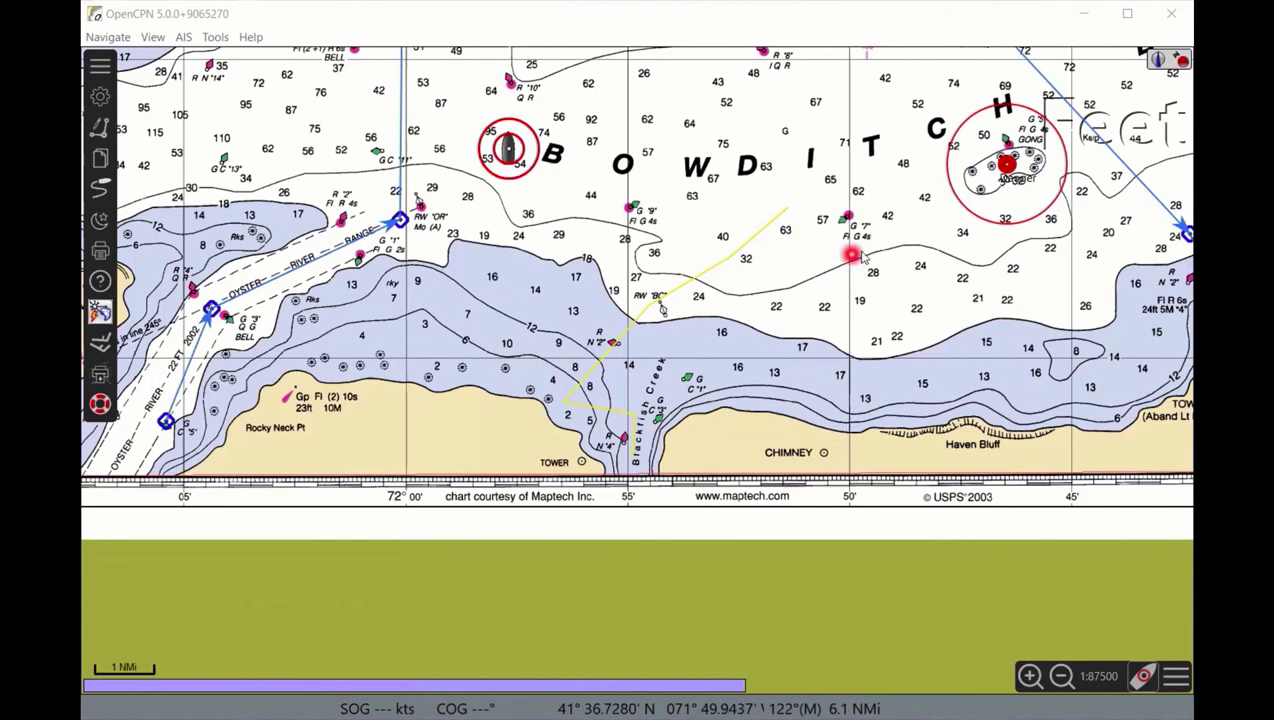
# - Examine the route, the recorded track and the Danger mark across the whole Bowditch Bay chart
pyautogui.scroll(1, 862, 258)
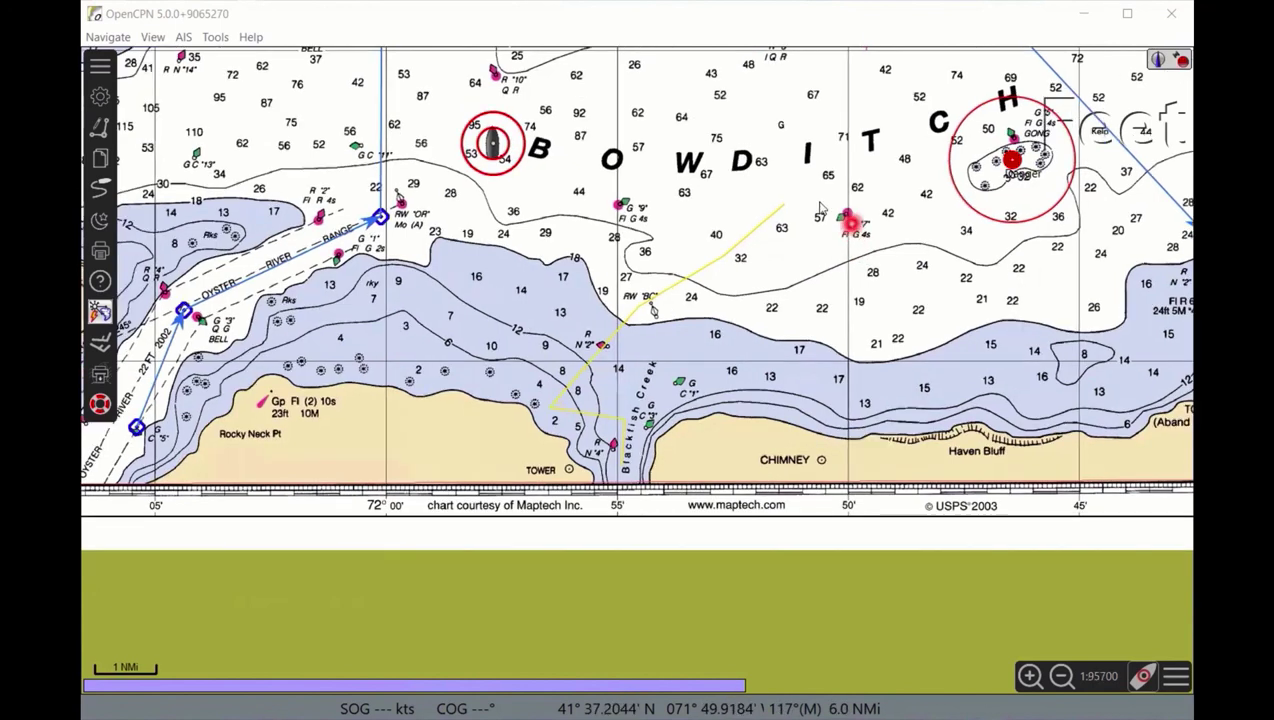
pyautogui.scroll(-1, 820, 206)
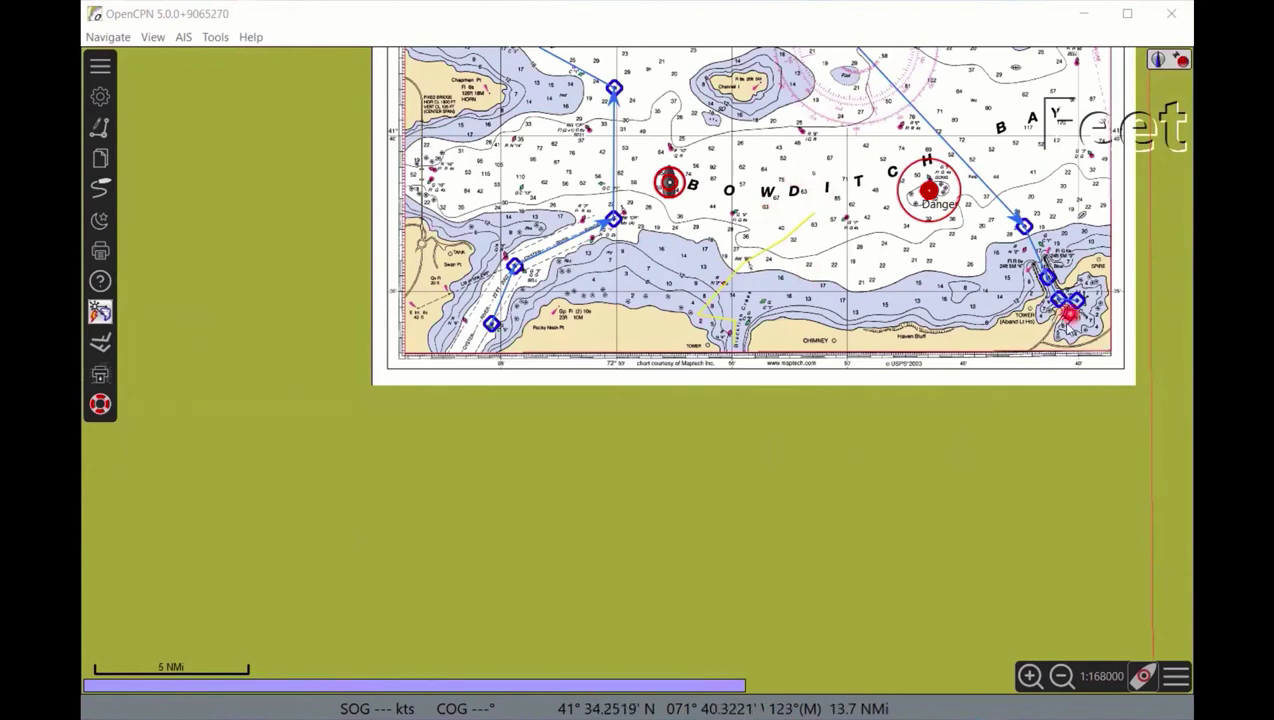
pyautogui.moveTo(1048, 296)
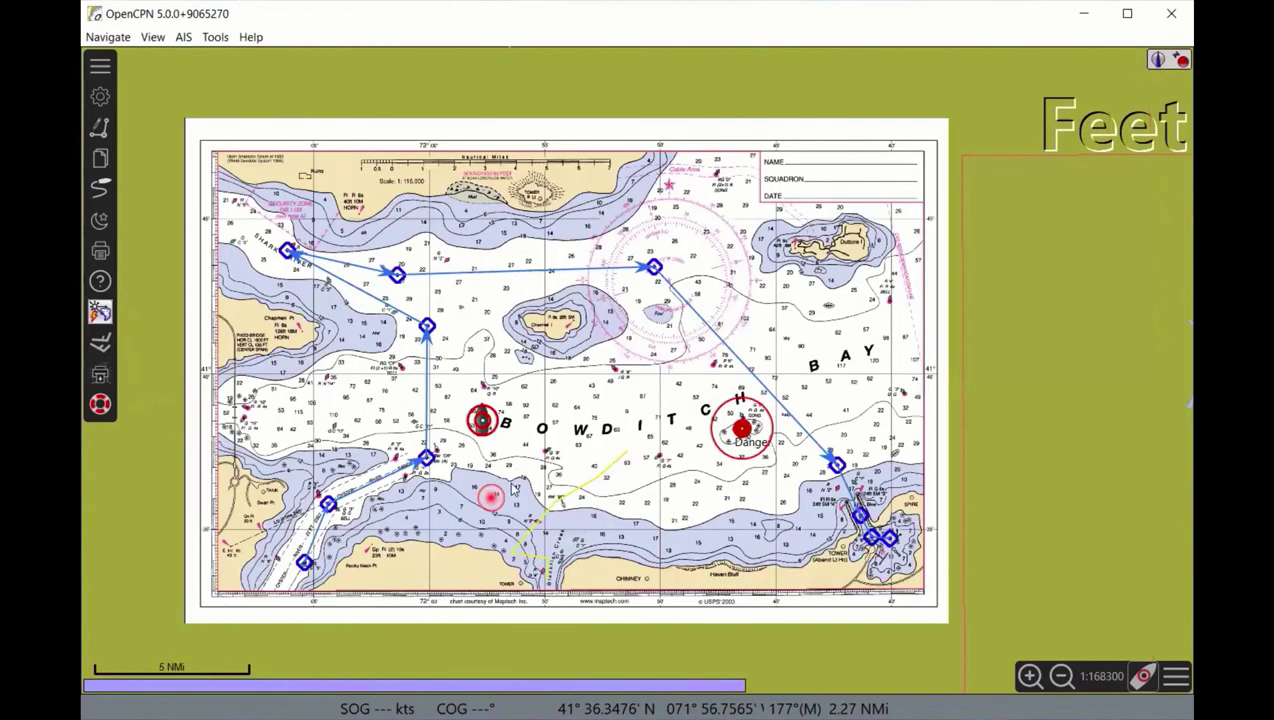
pyautogui.scroll(3, 516, 468)
pyautogui.scroll(-2, 516, 468)
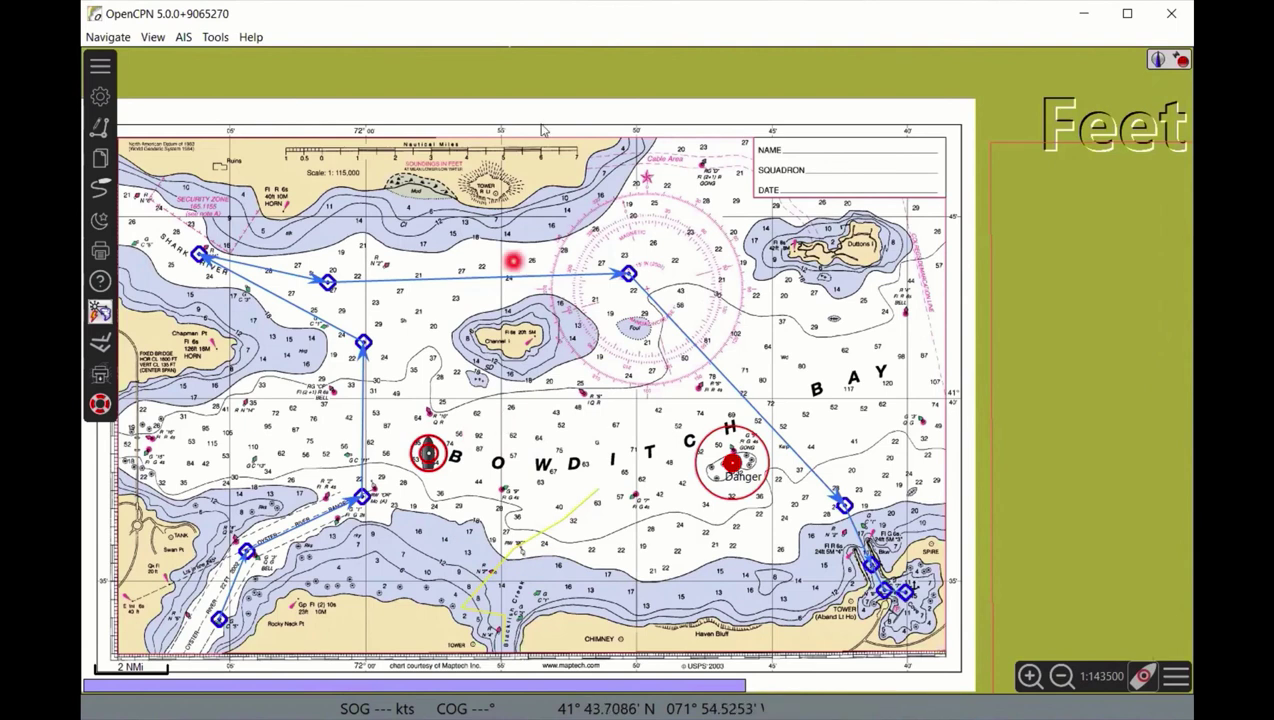
pyautogui.moveTo(548, 107); pyautogui.dragTo(680, 80)
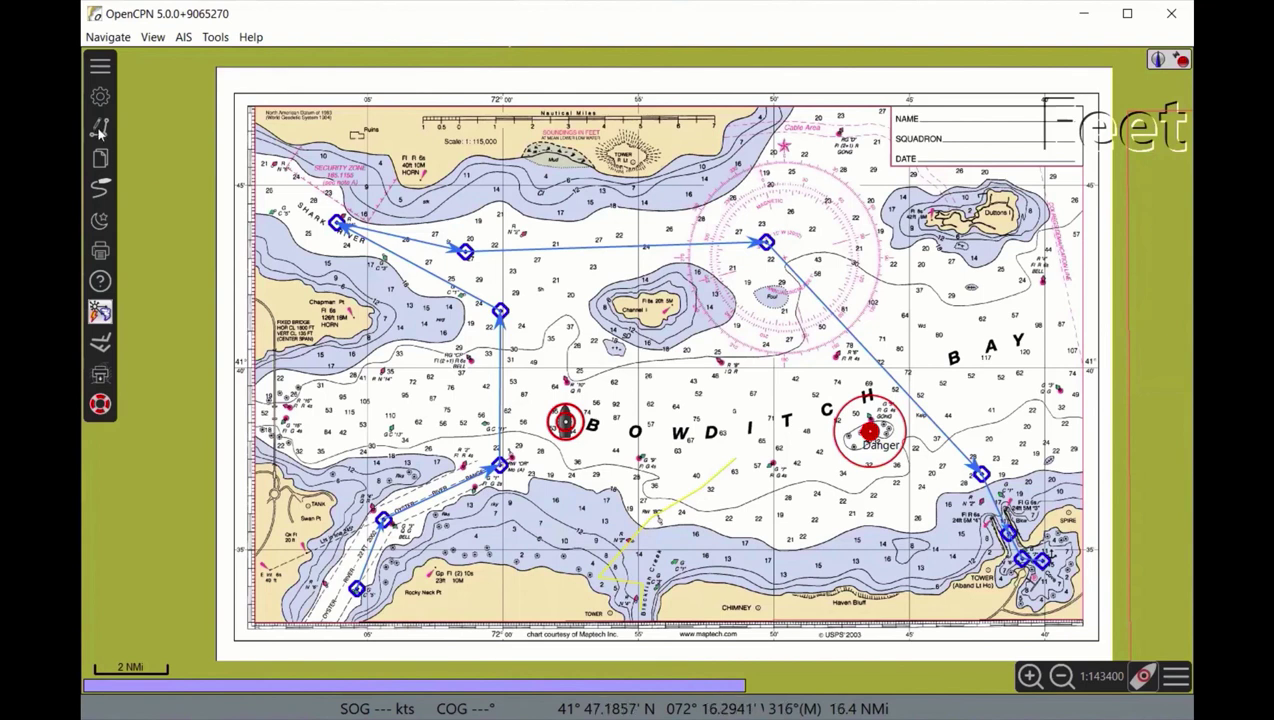
# - Review the lists of routes, tracks and waypoints in the Route & Mark Manager
pyautogui.click(101, 162)
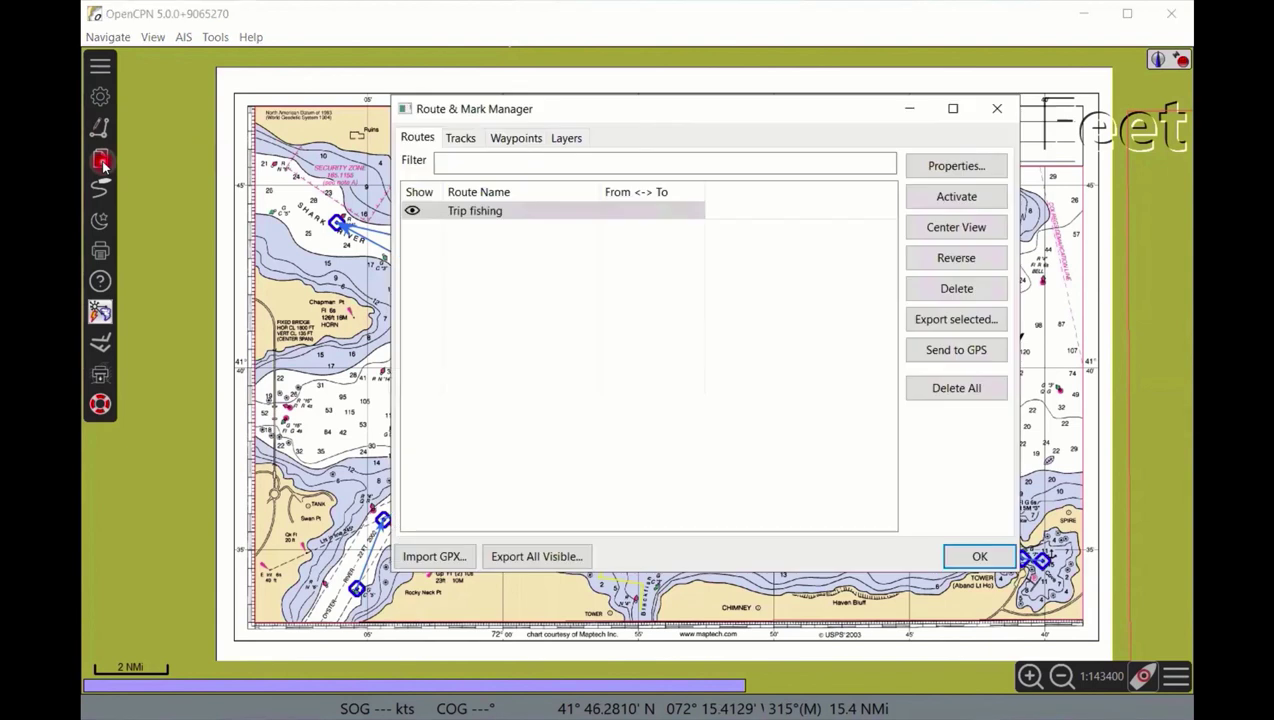
pyautogui.click(459, 245)
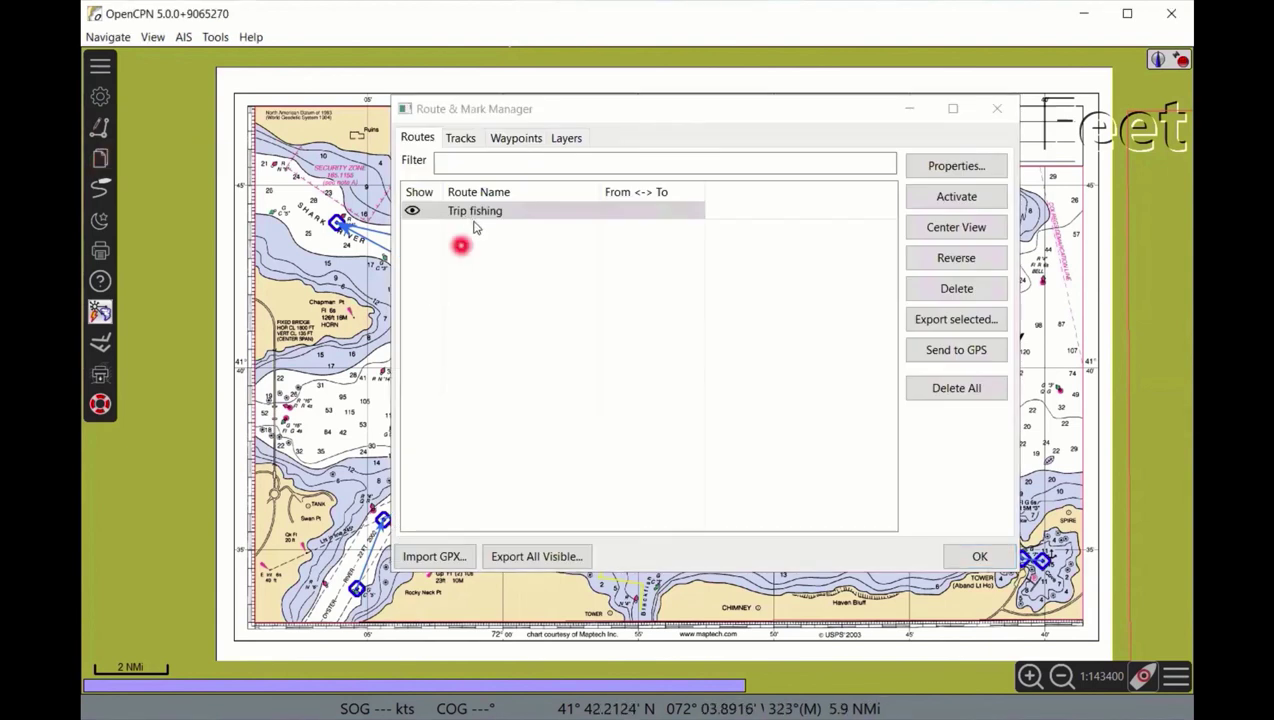
pyautogui.click(500, 222)
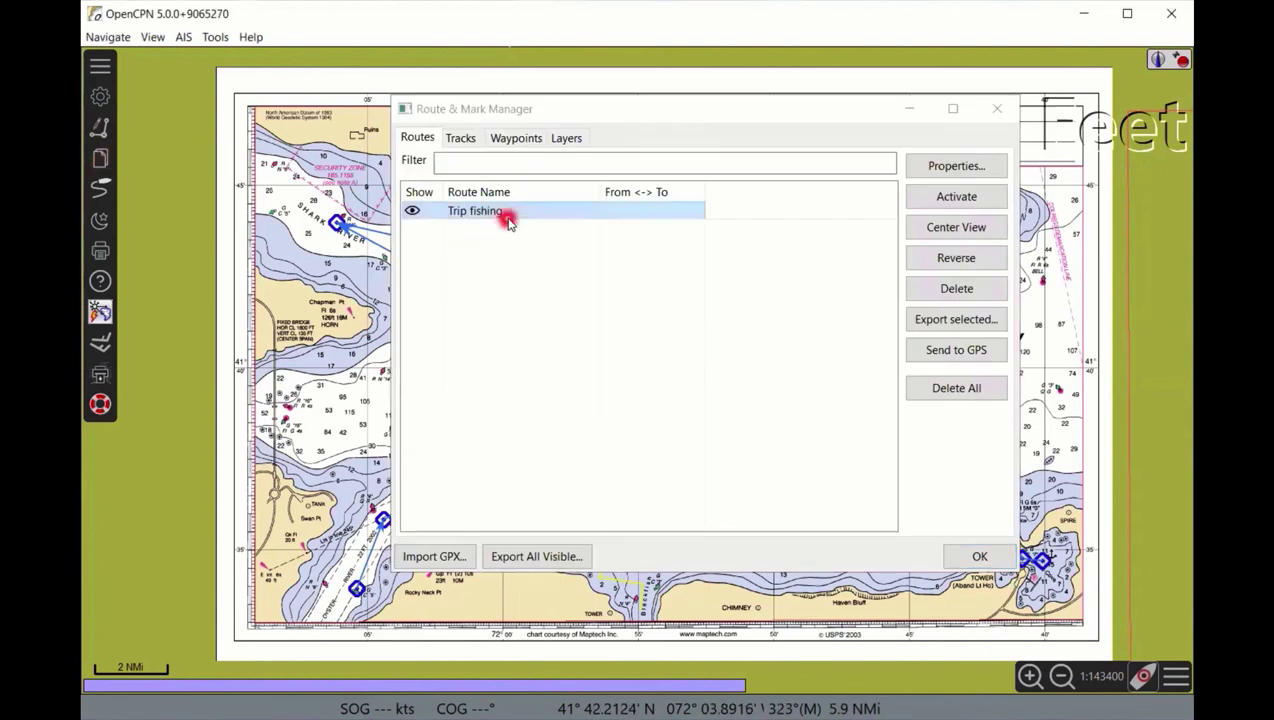
pyautogui.click(468, 137)
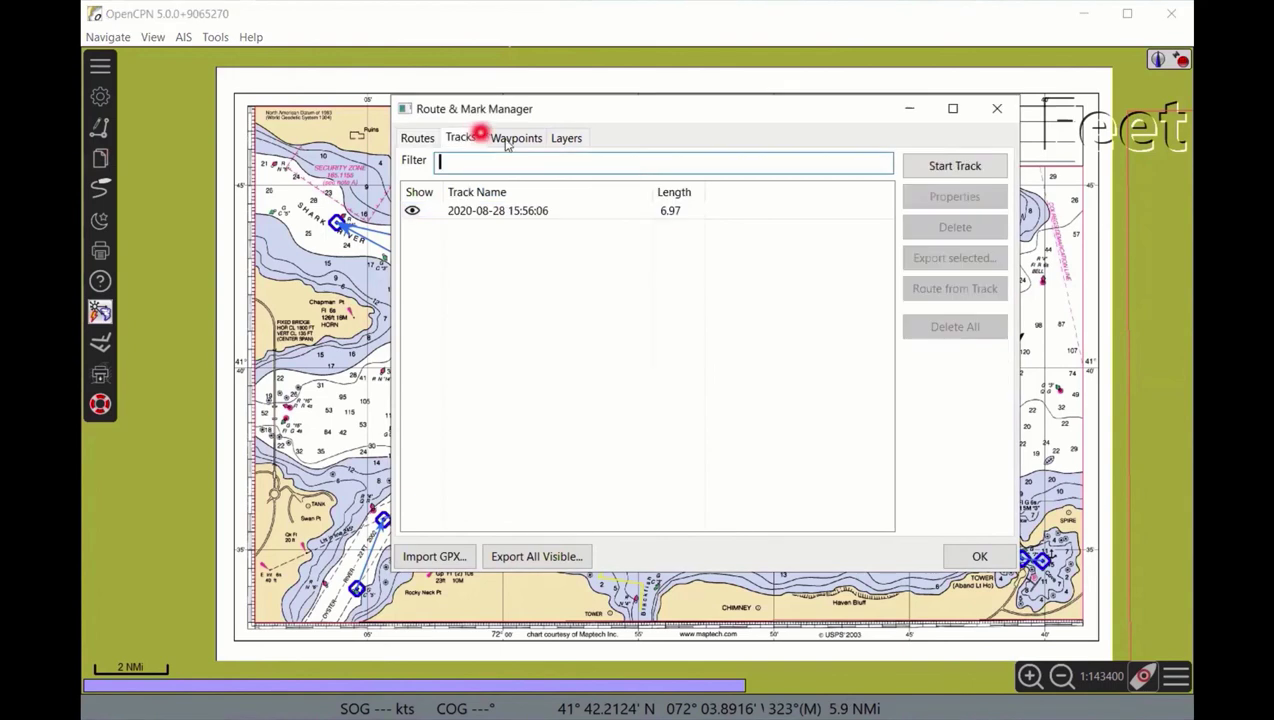
pyautogui.click(496, 139)
pyautogui.click(419, 139)
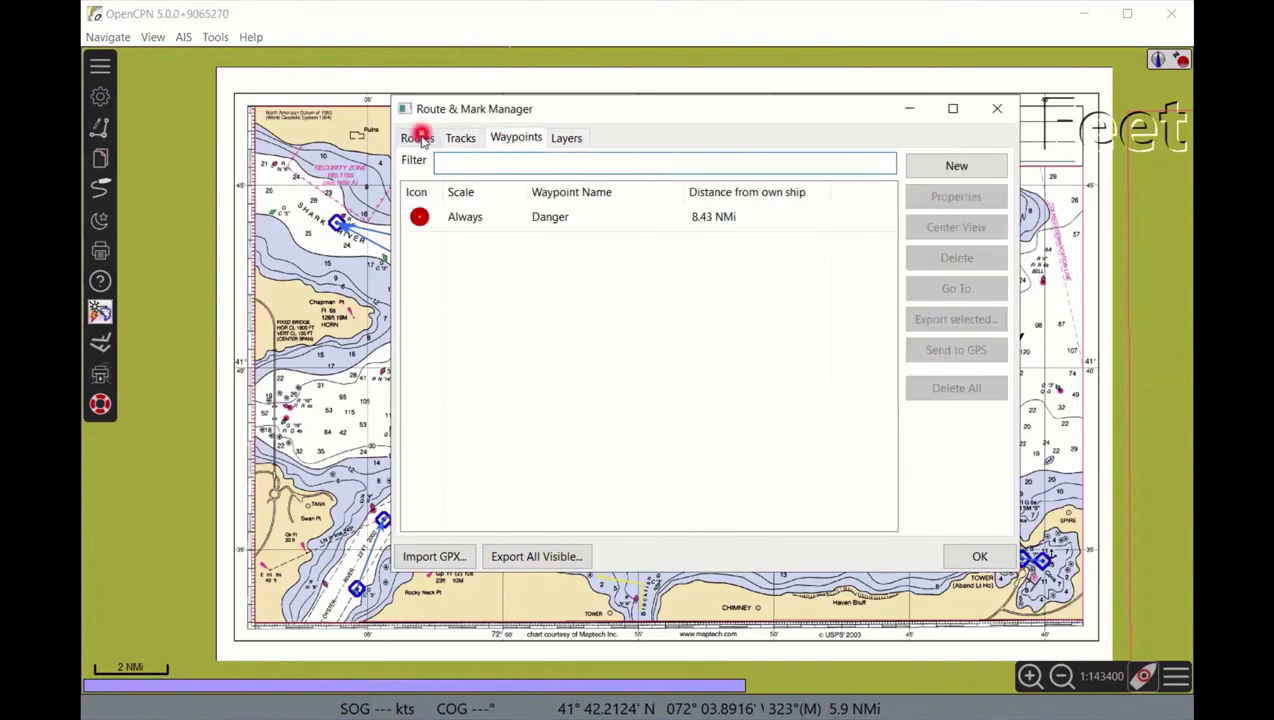
pyautogui.click(456, 138)
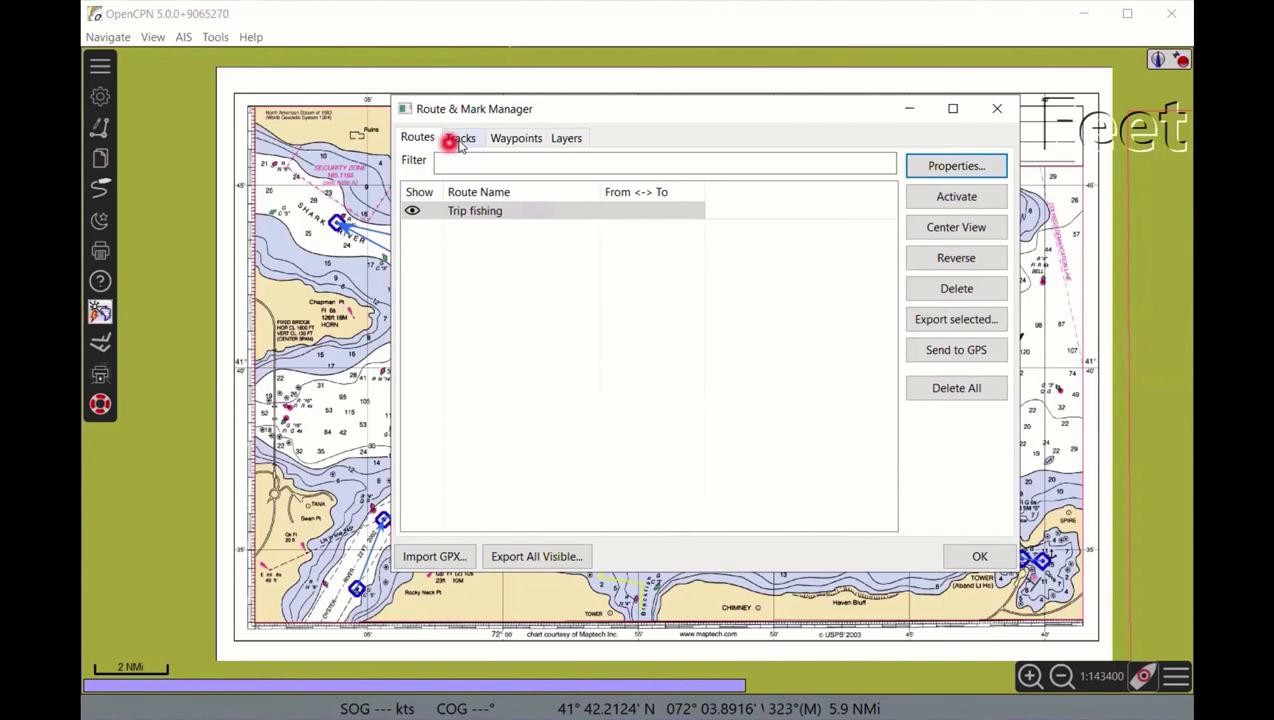
# - Examine the waypoint list and the management, export and import options available for the Trip fishing route
pyautogui.click(512, 142)
pyautogui.click(578, 268)
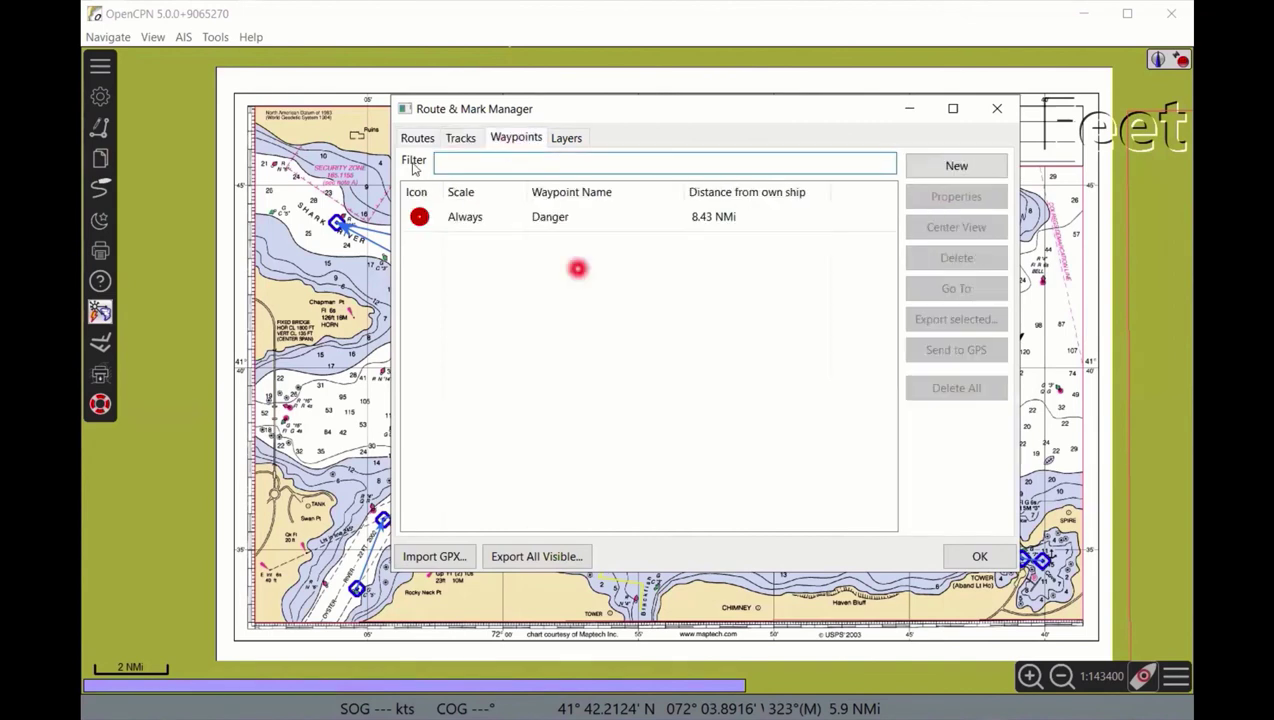
pyautogui.click(416, 142)
pyautogui.click(474, 288)
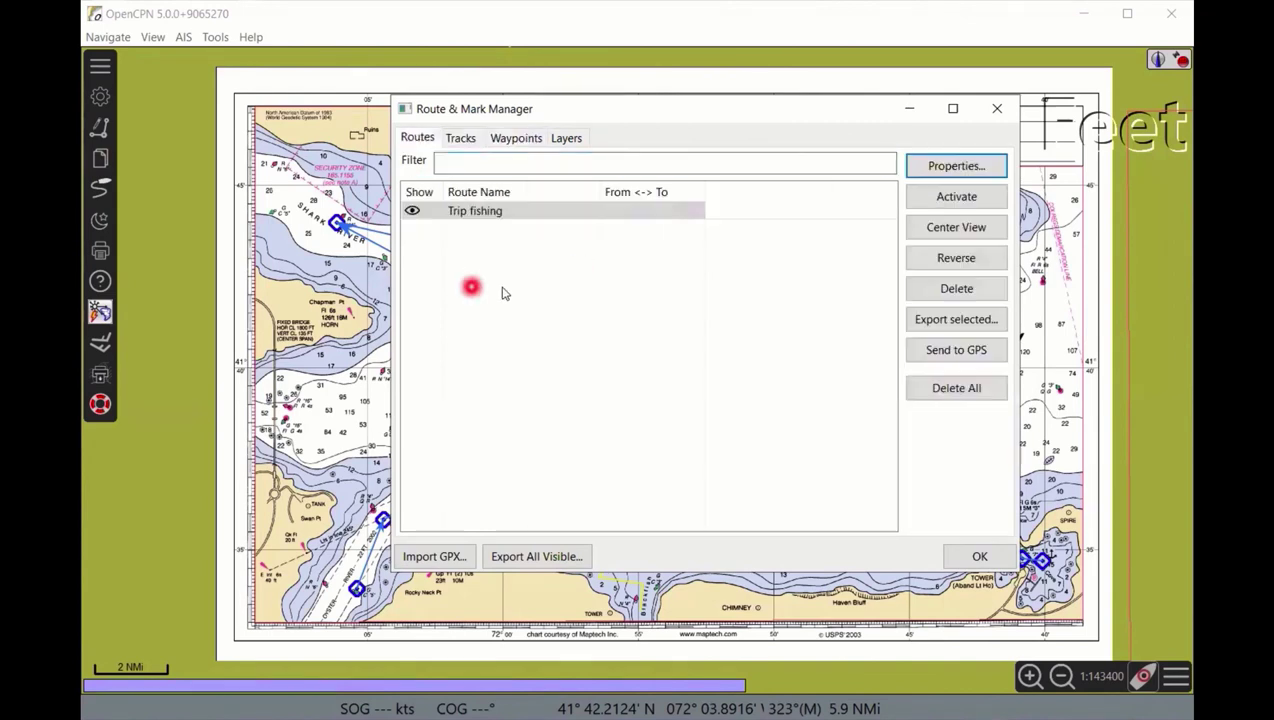
pyautogui.click(481, 211)
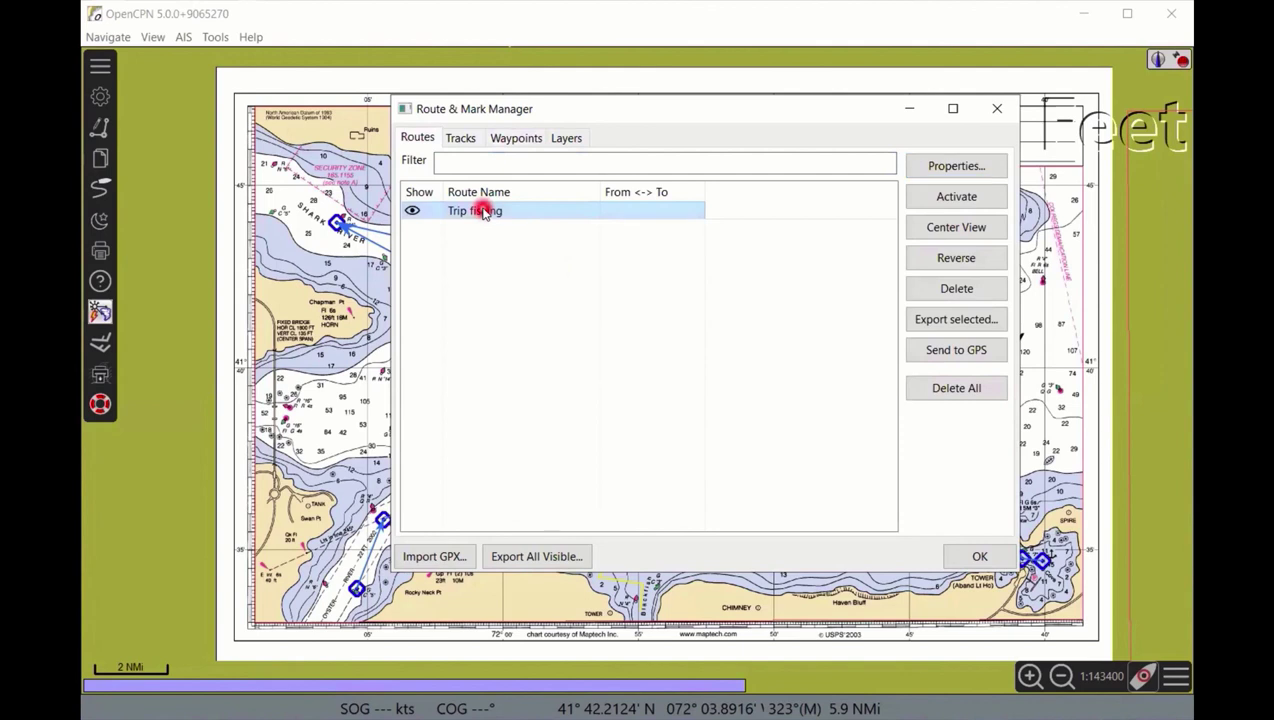
pyautogui.click(742, 260)
pyautogui.click(941, 341)
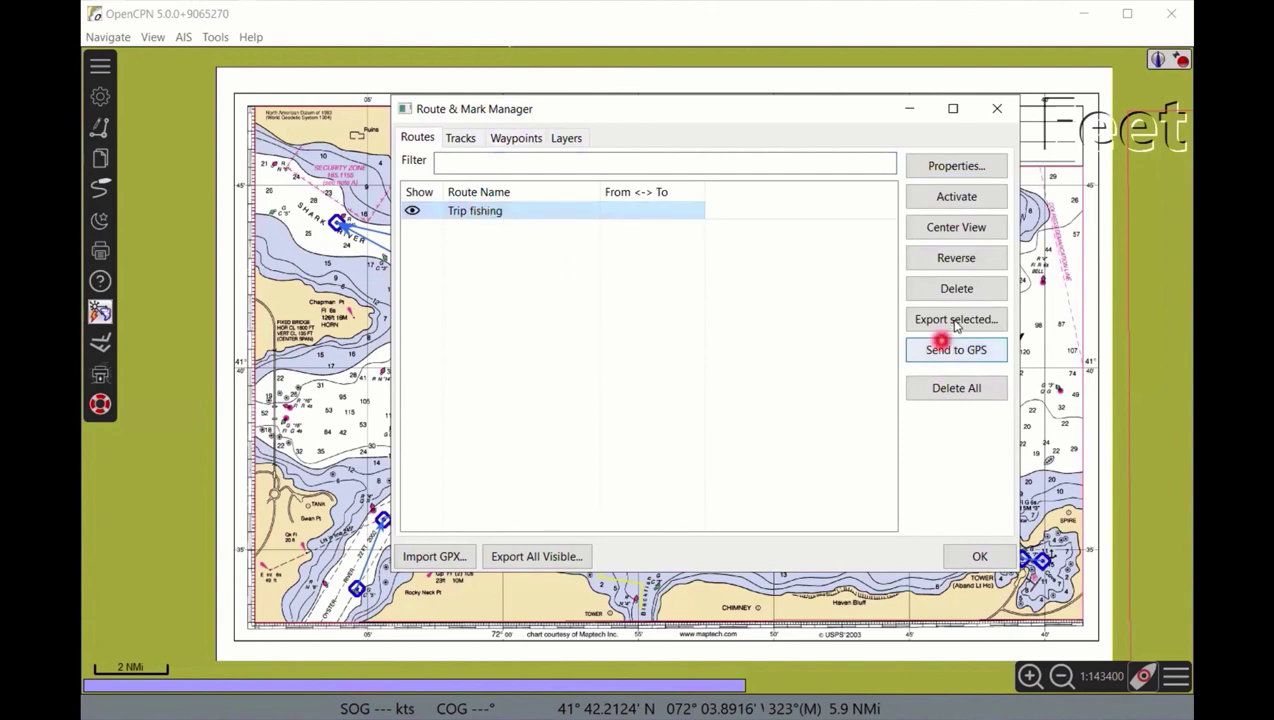
pyautogui.click(954, 321)
pyautogui.click(949, 388)
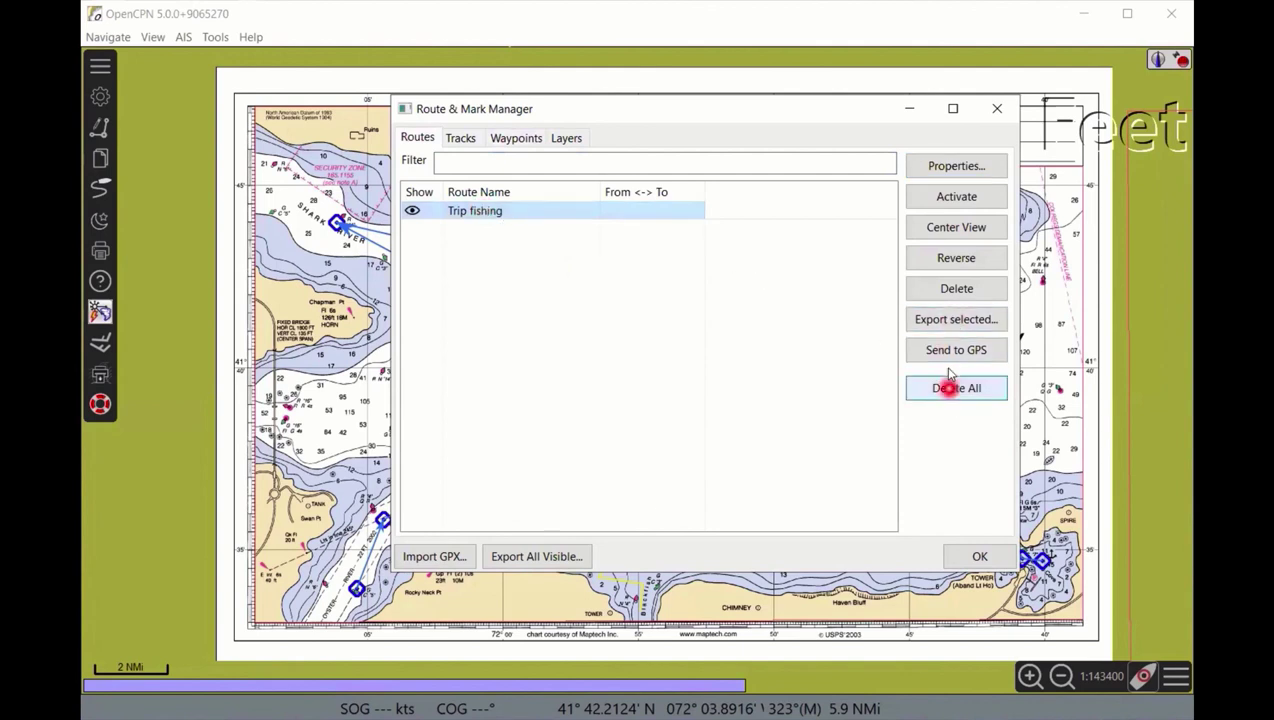
pyautogui.click(830, 424)
pyautogui.click(513, 572)
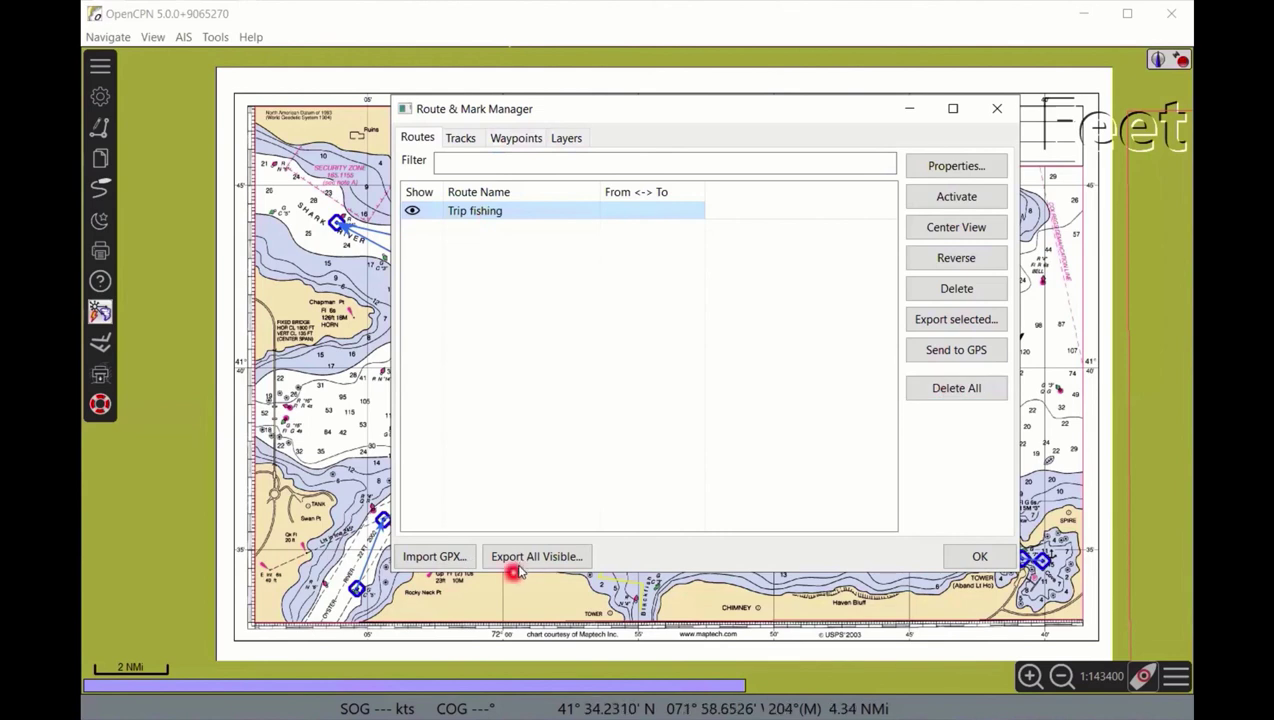
pyautogui.click(513, 304)
pyautogui.click(709, 148)
pyautogui.click(478, 300)
pyautogui.click(432, 147)
# - Hide the recorded track in the track list and make it visible again
pyautogui.click(455, 137)
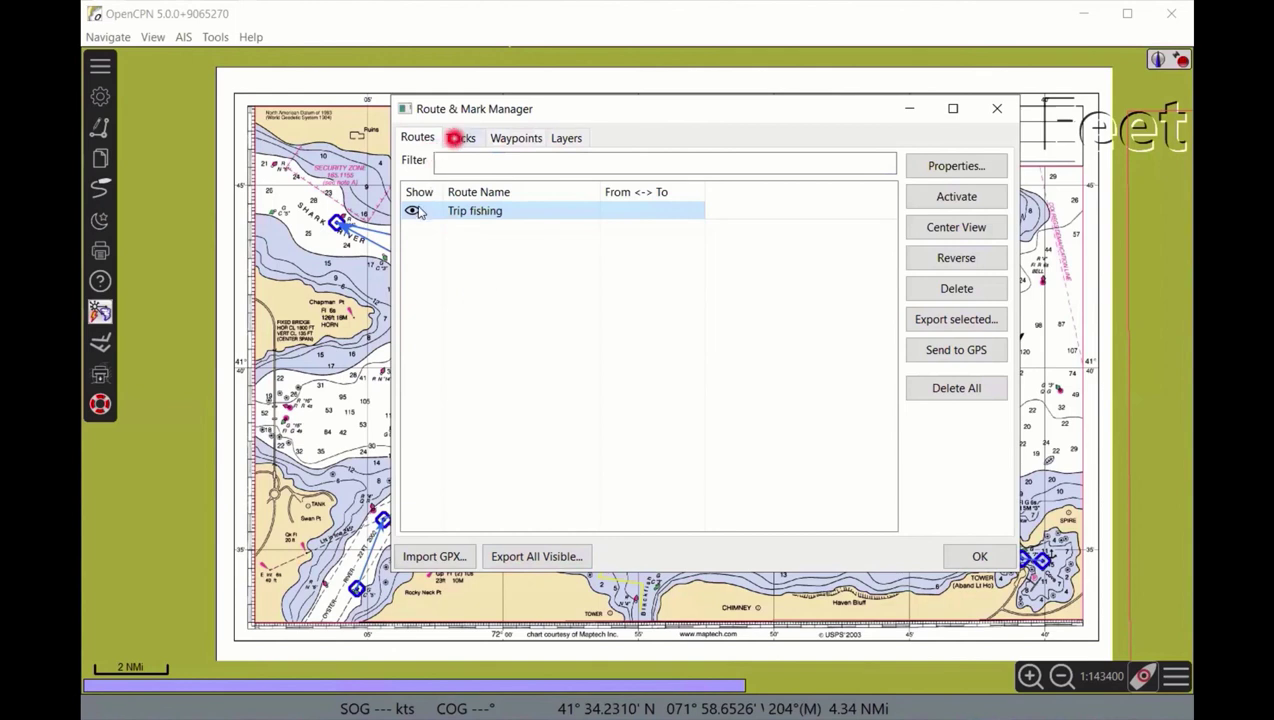
pyautogui.click(415, 209)
pyautogui.click(538, 365)
pyautogui.click(520, 315)
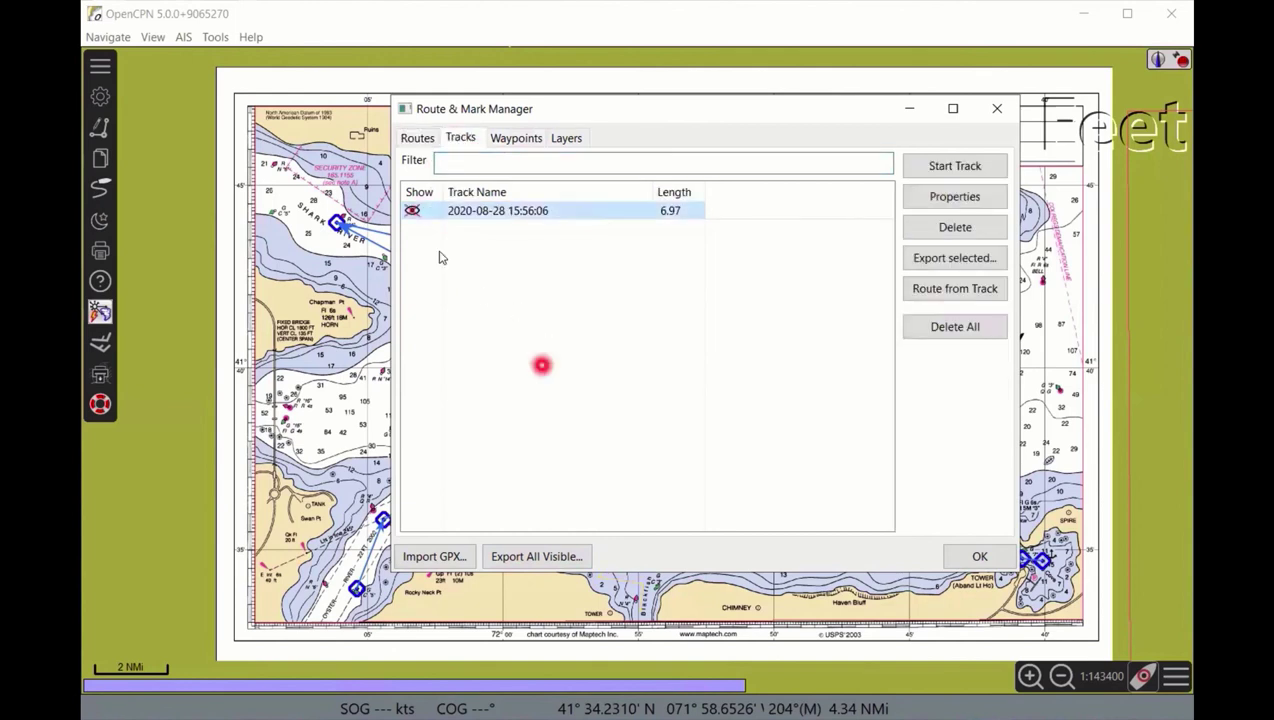
pyautogui.click(413, 210)
pyautogui.click(441, 238)
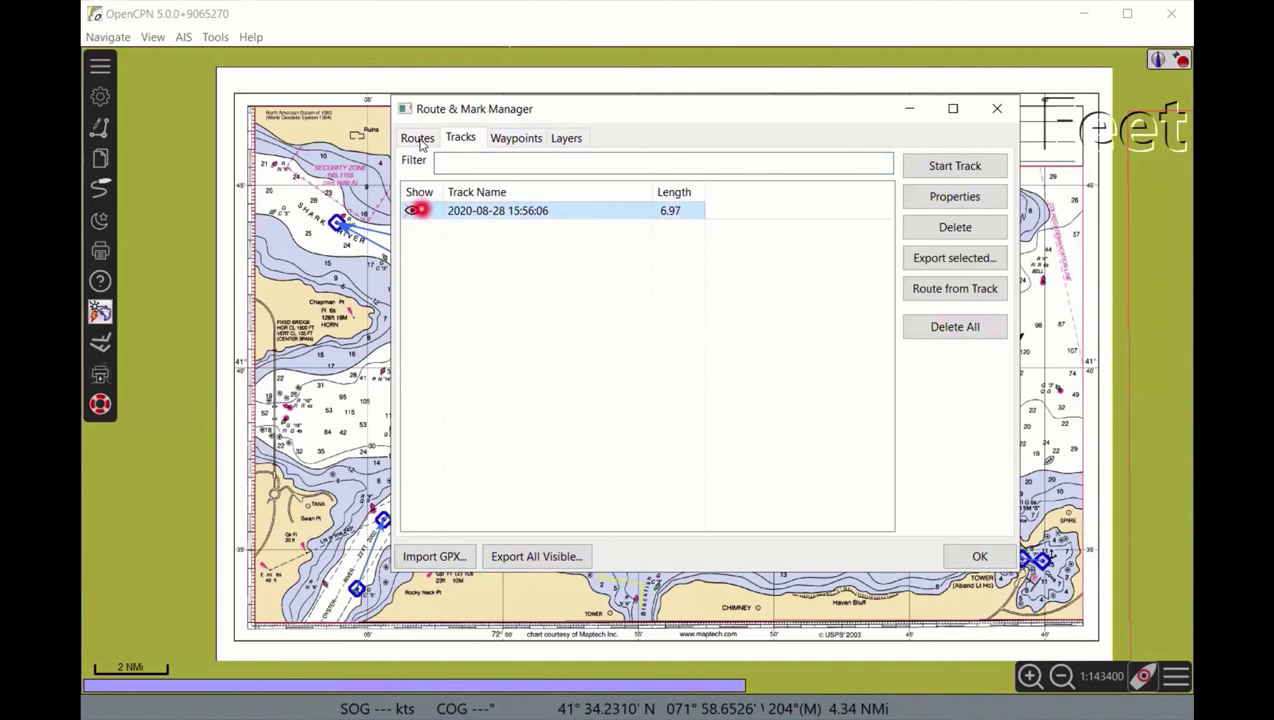
# - Export all visible objects to the GPX file Fishing Trip.gpx and close the Route & Mark Manager
pyautogui.click(631, 384)
pyautogui.click(537, 560)
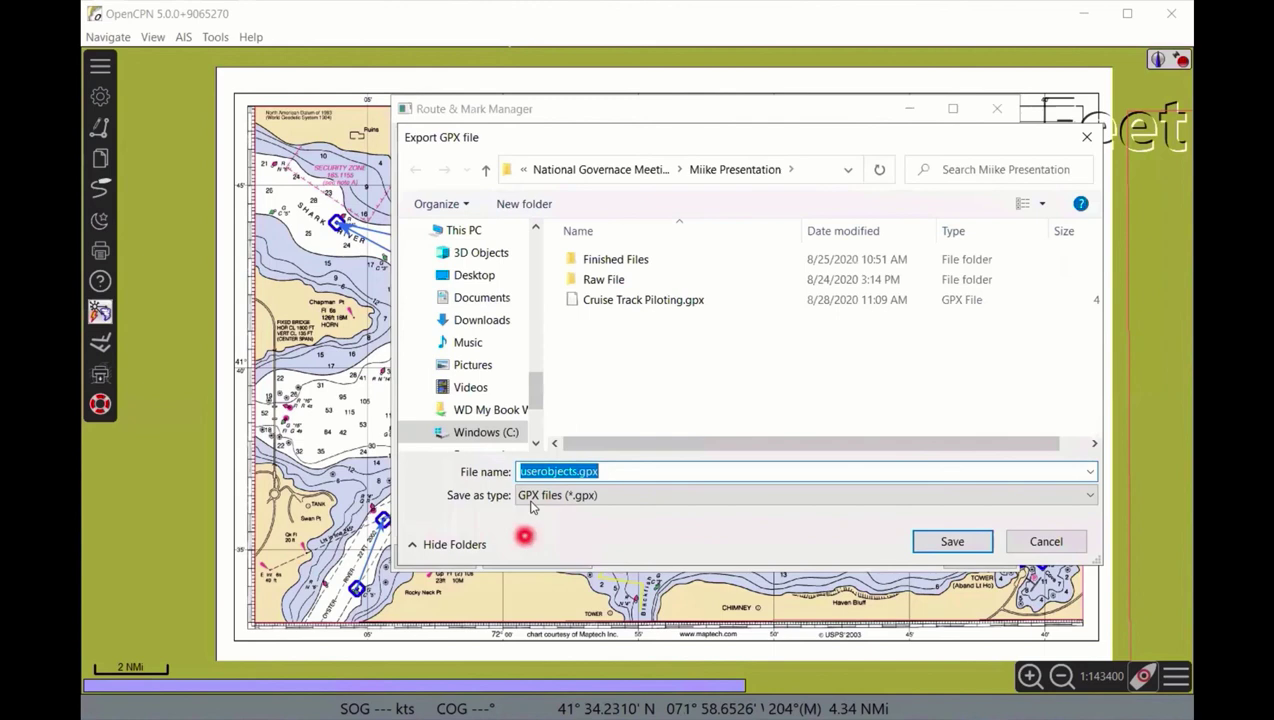
pyautogui.click(576, 468)
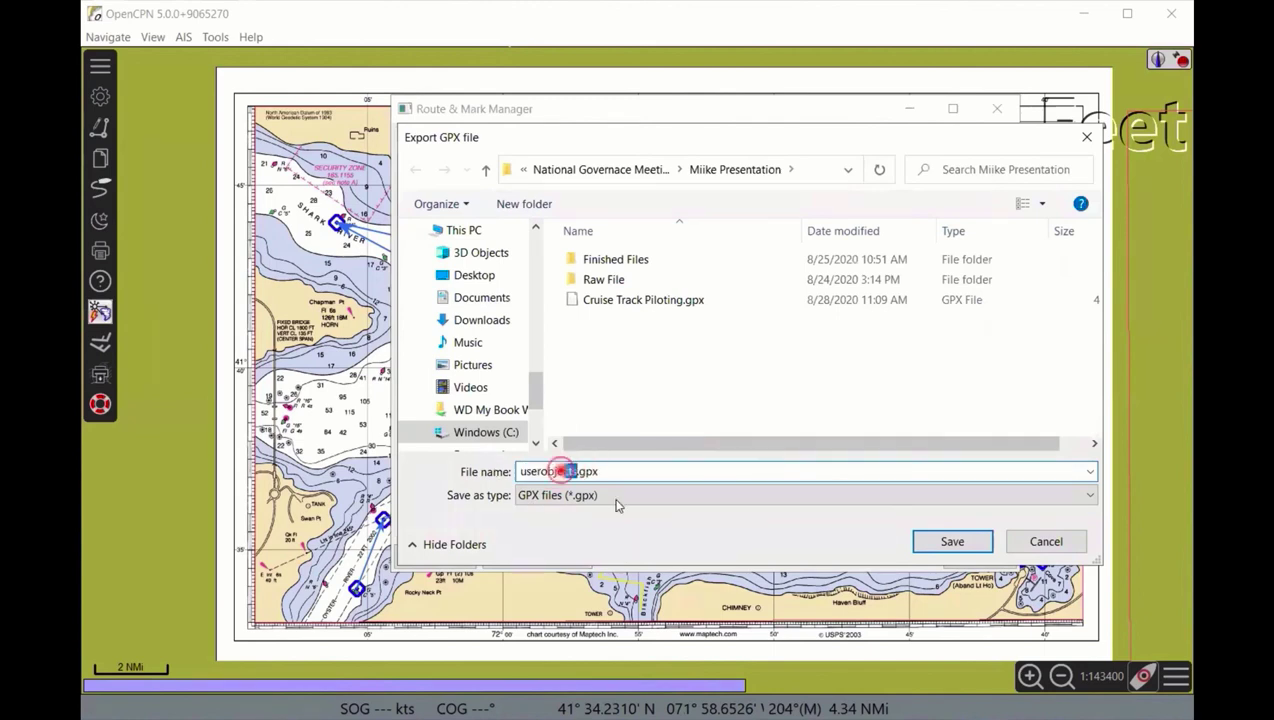
pyautogui.doubleClick(565, 471)
pyautogui.write('Fishing Trip')
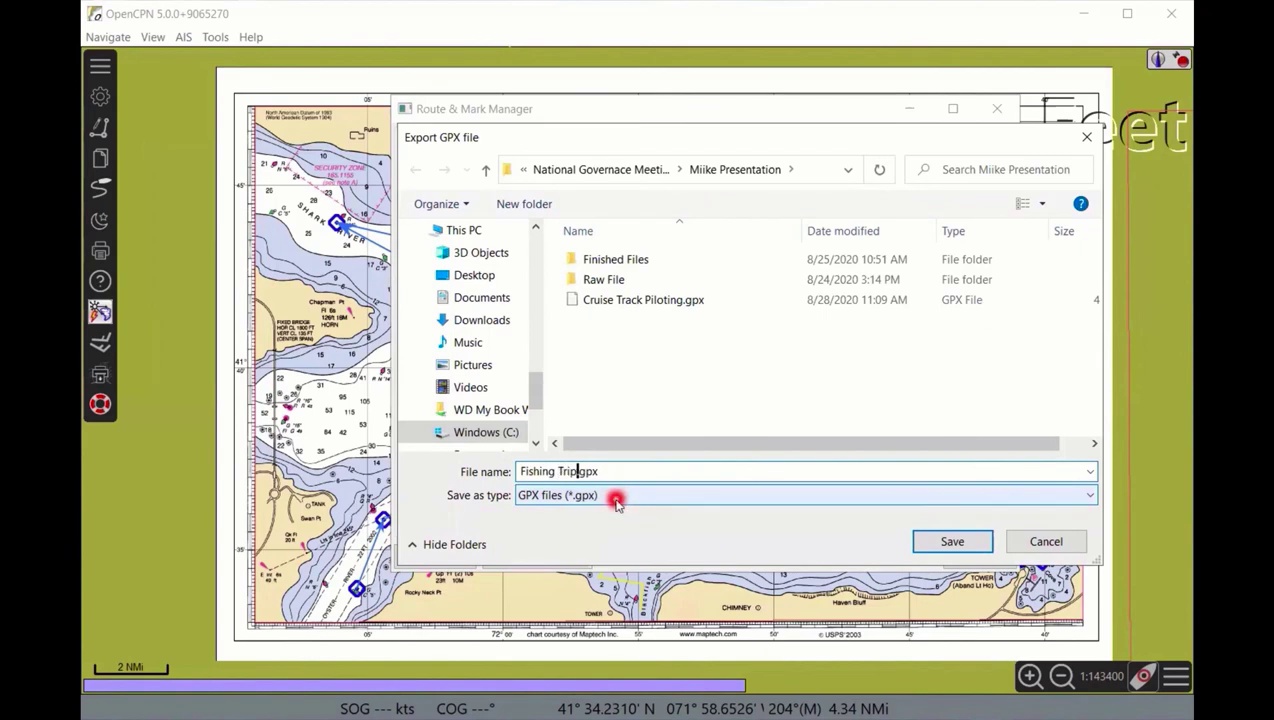
pyautogui.press('Return')
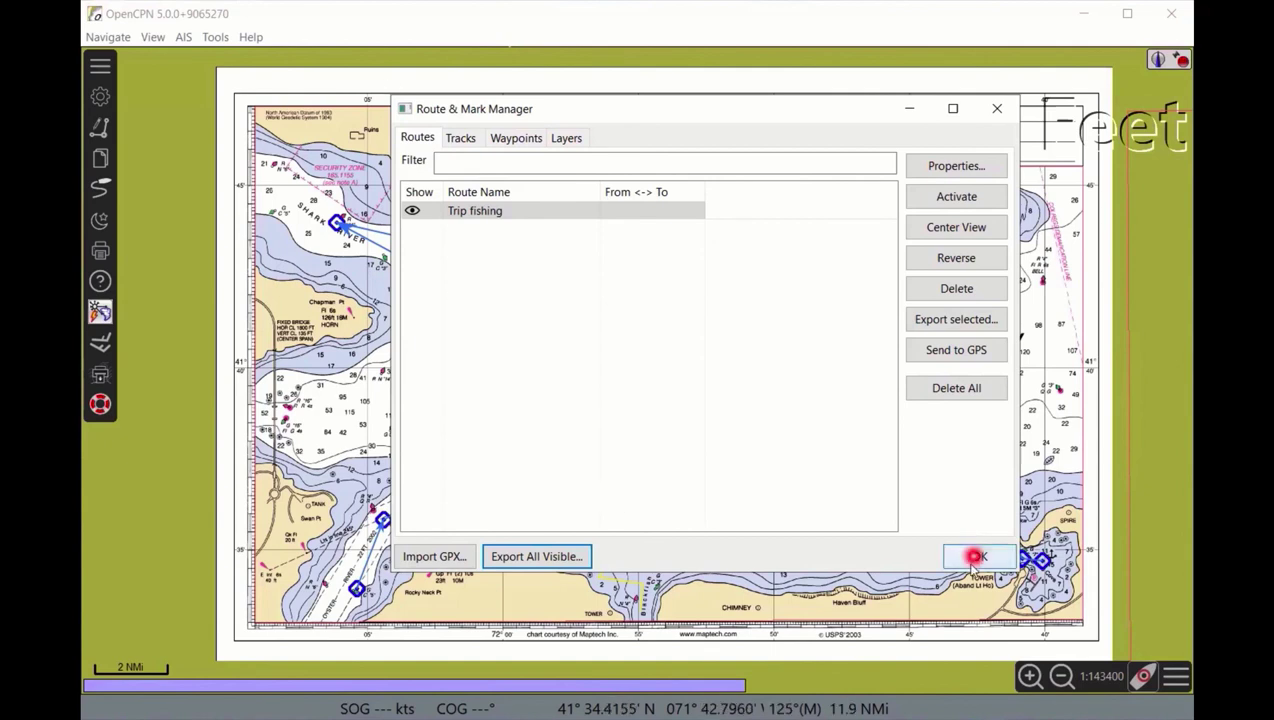
pyautogui.click(974, 558)
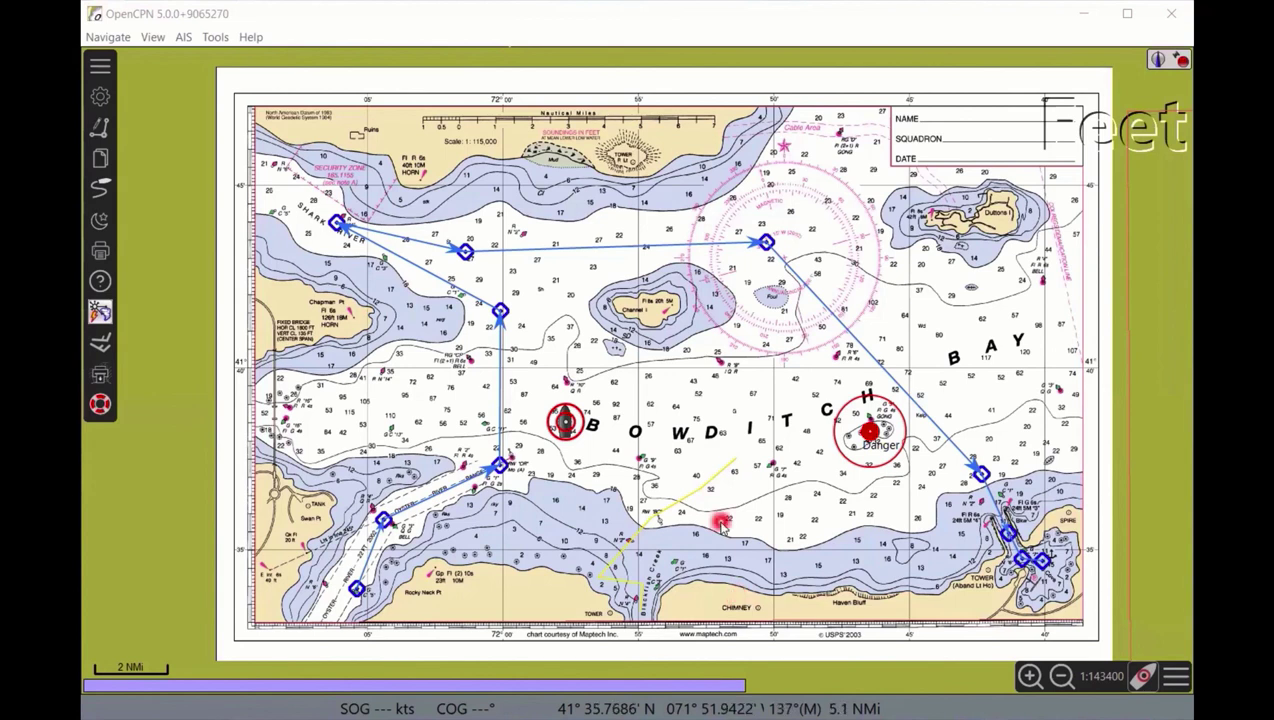
pyautogui.scroll(1, 720, 523)
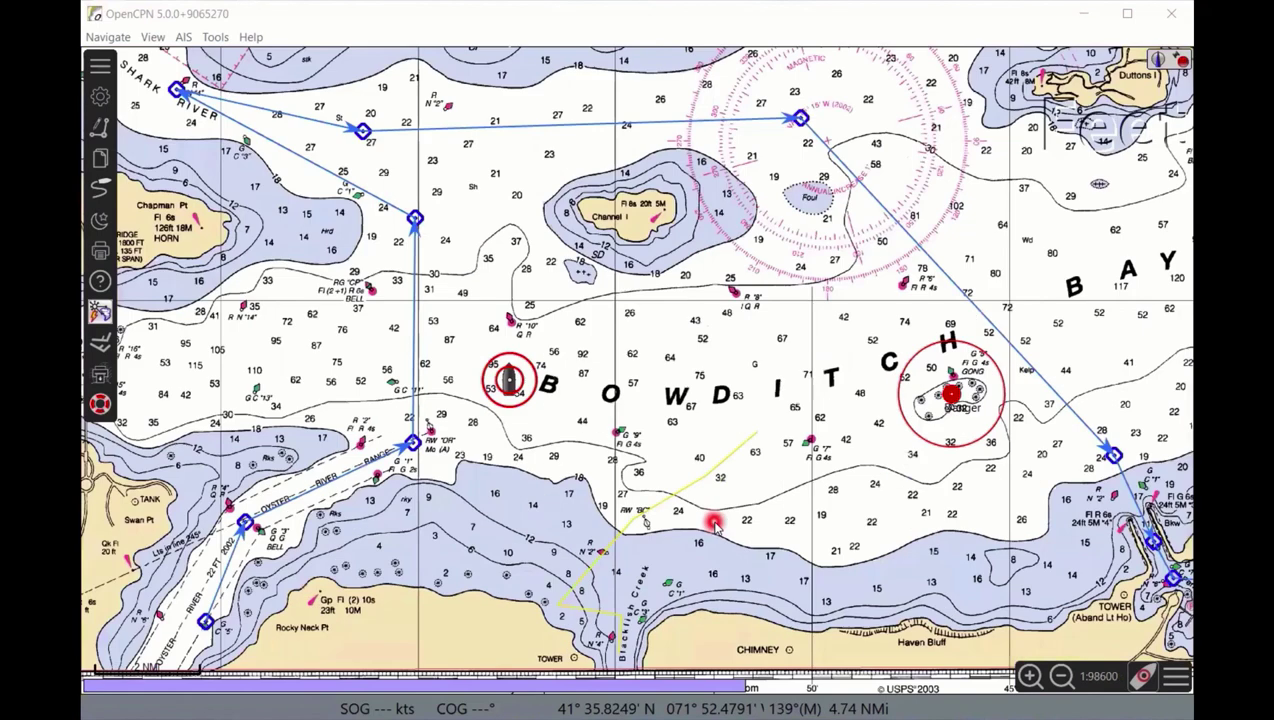
pyautogui.scroll(-2, 714, 523)
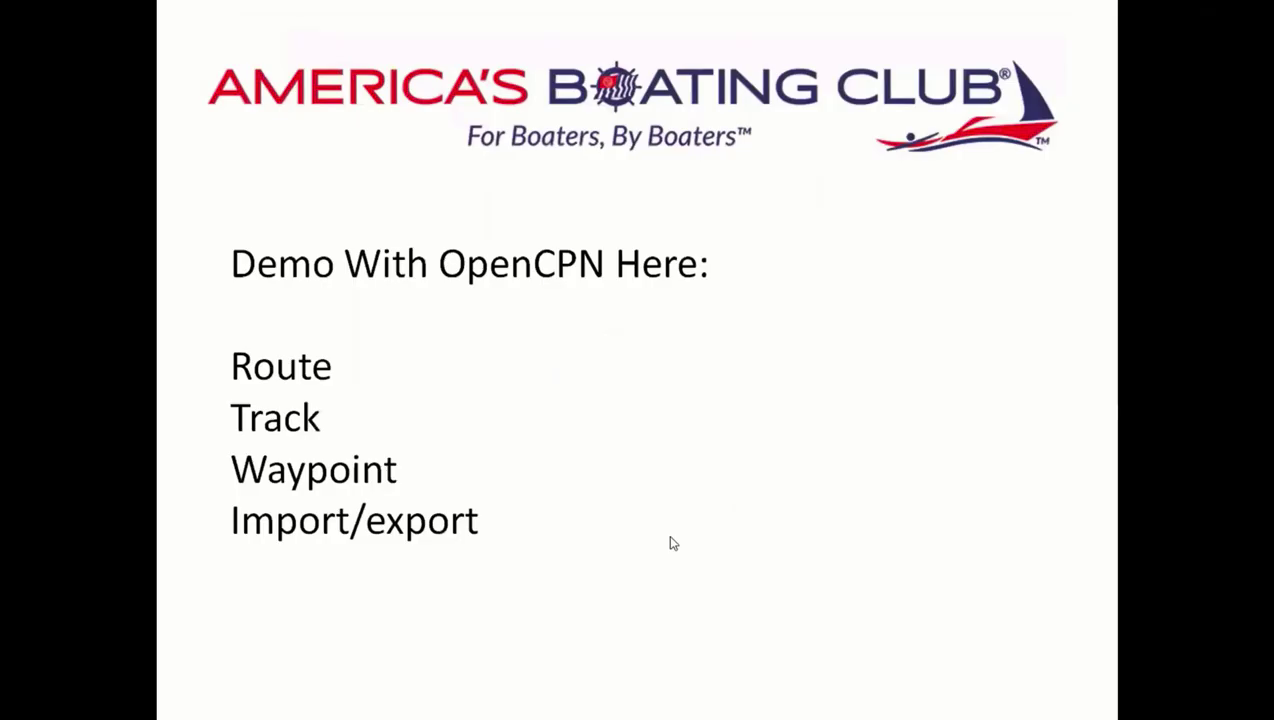
pyautogui.hotkey('ctrl', 'l')
pyautogui.press('Right')
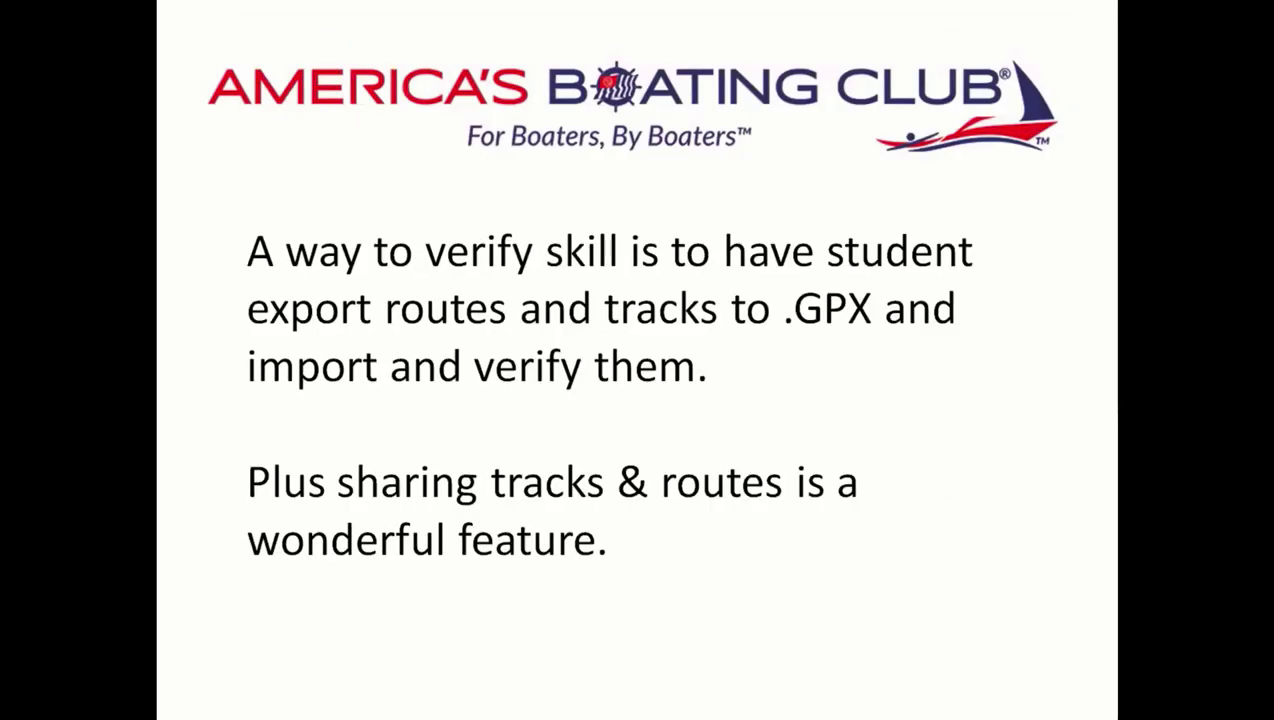
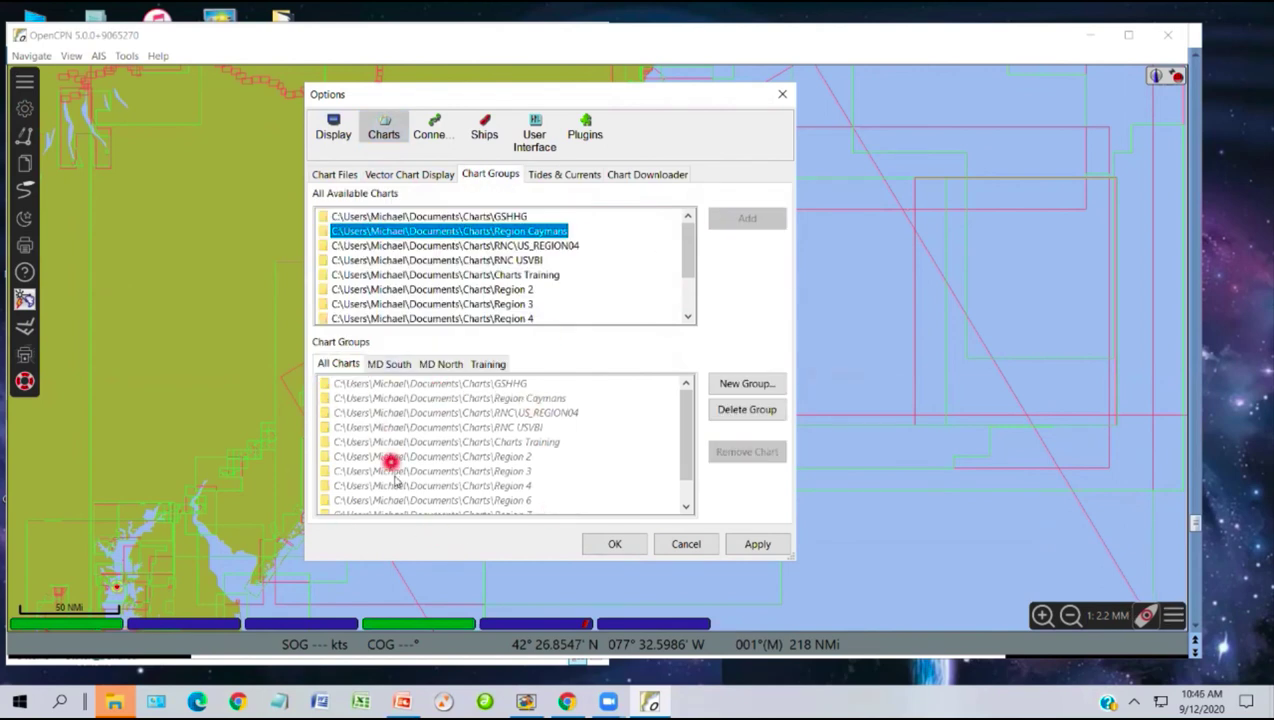
# - Examine the chart folders in the All Charts group, including the Charts Training folder
pyautogui.scroll(-1, 396, 486)
pyautogui.scroll(1, 396, 486)
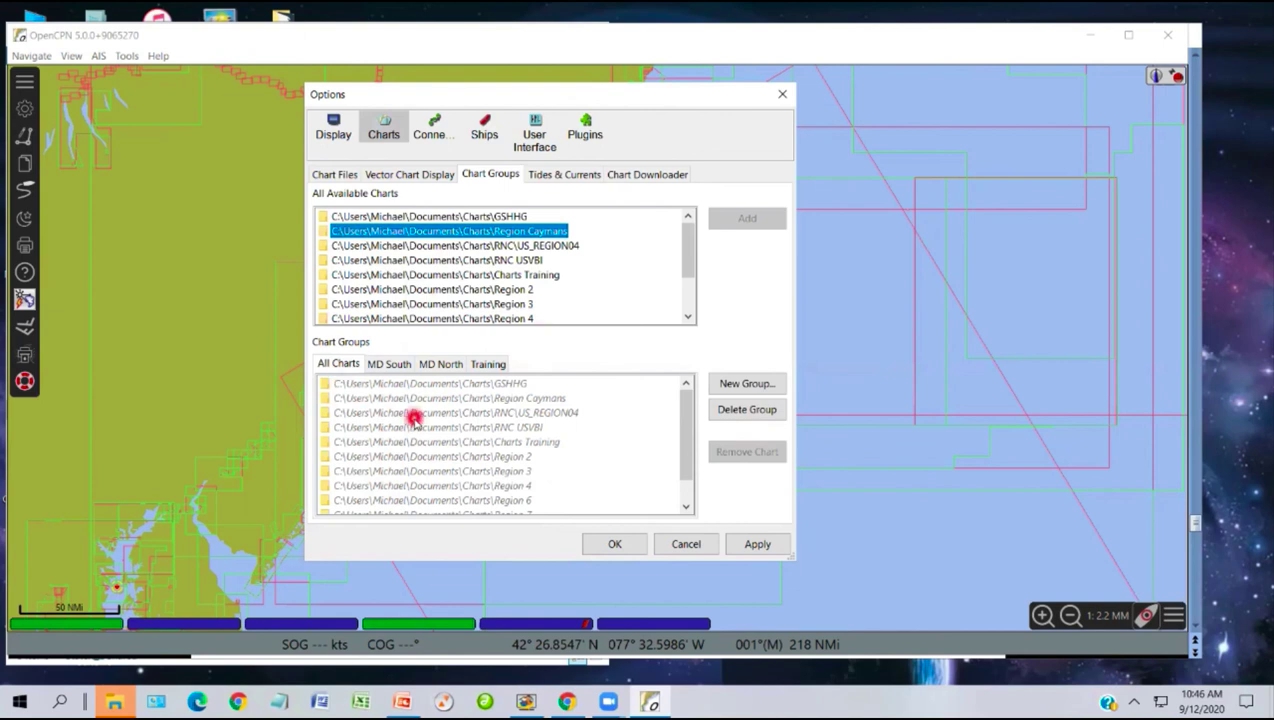
pyautogui.scroll(-1, 413, 417)
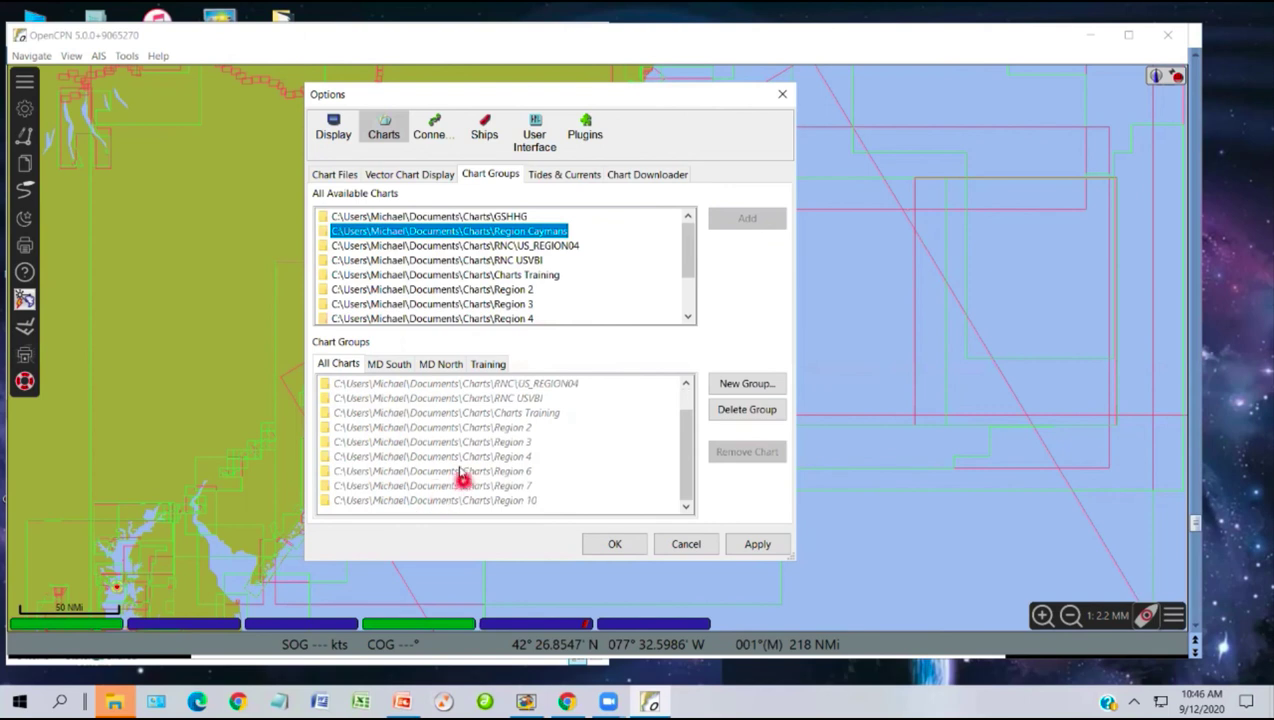
pyautogui.click(441, 413)
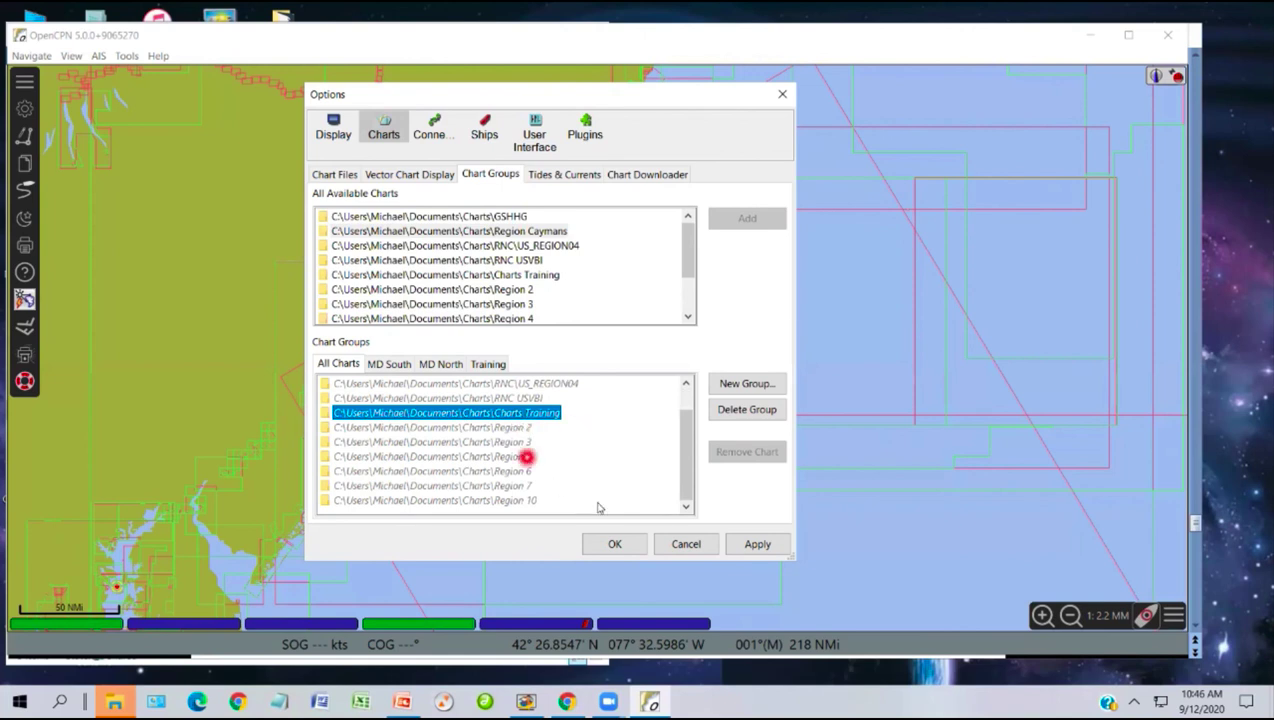
pyautogui.scroll(1, 520, 443)
pyautogui.scroll(-1, 520, 440)
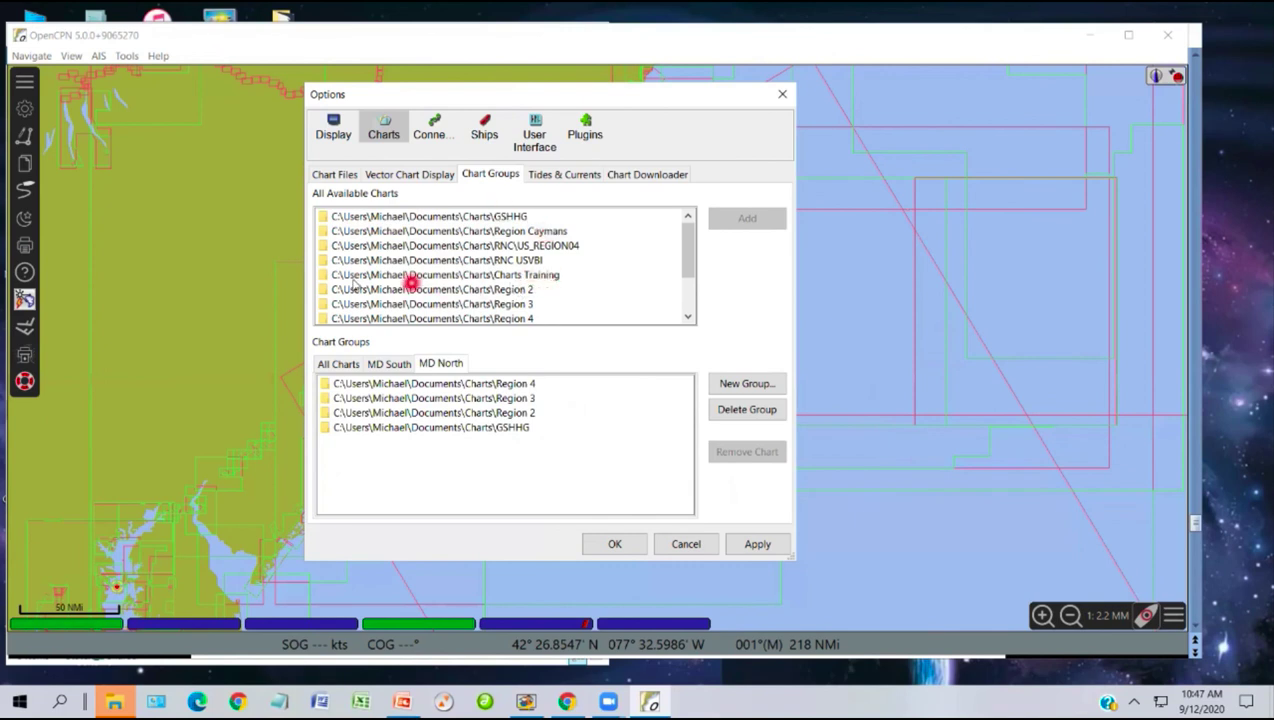
# - Create a chart group named Training and add the Charts Training folder to it
pyautogui.click(321, 277)
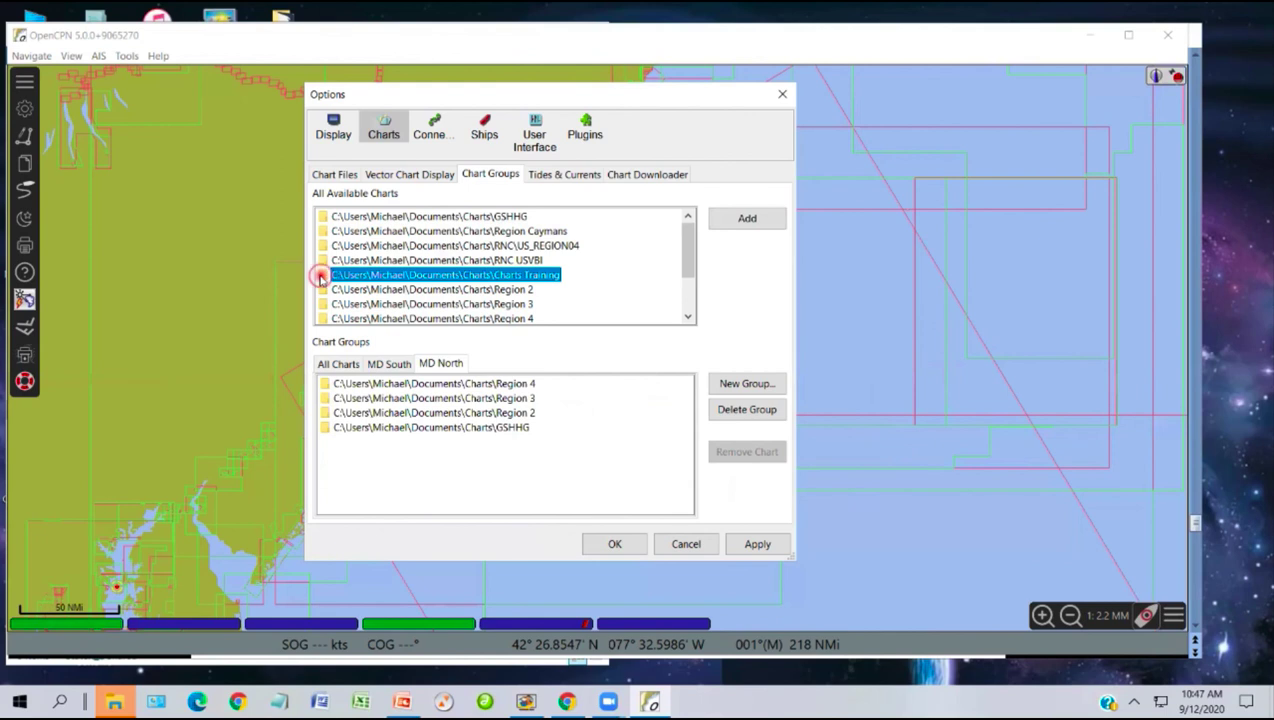
pyautogui.click(321, 276)
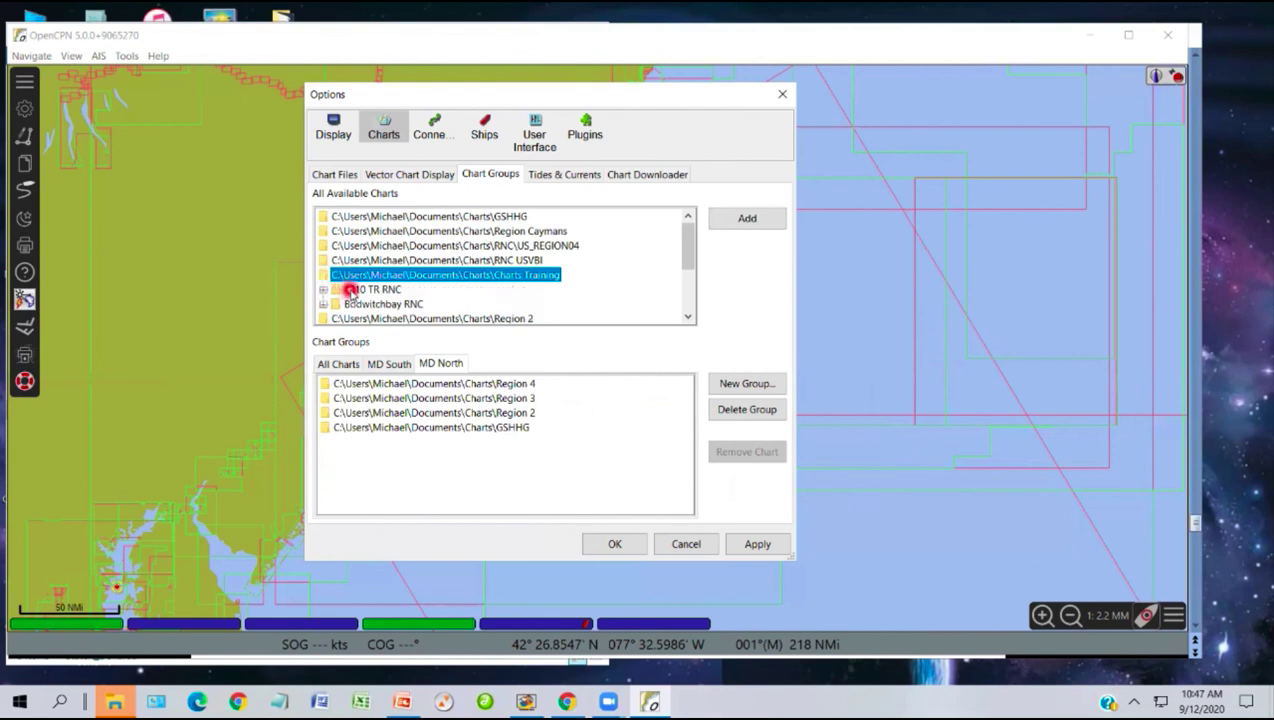
pyautogui.click(748, 385)
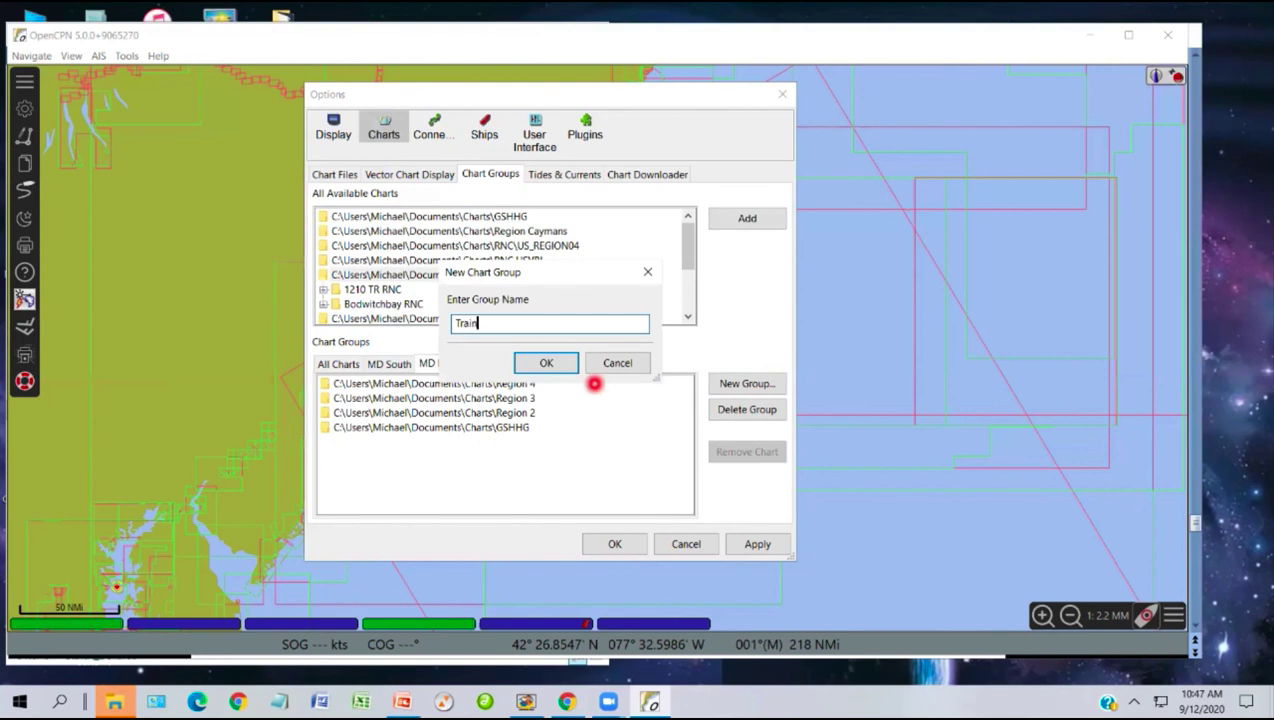
pyautogui.write('Training')
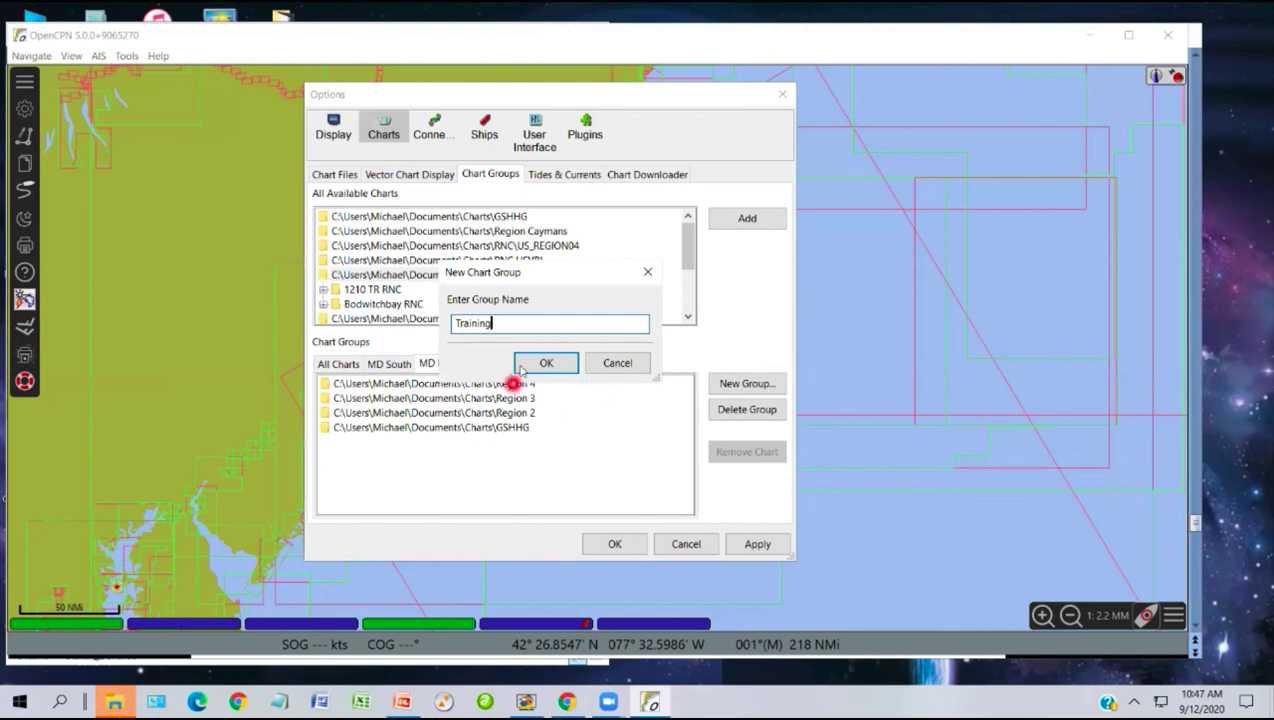
pyautogui.click(527, 362)
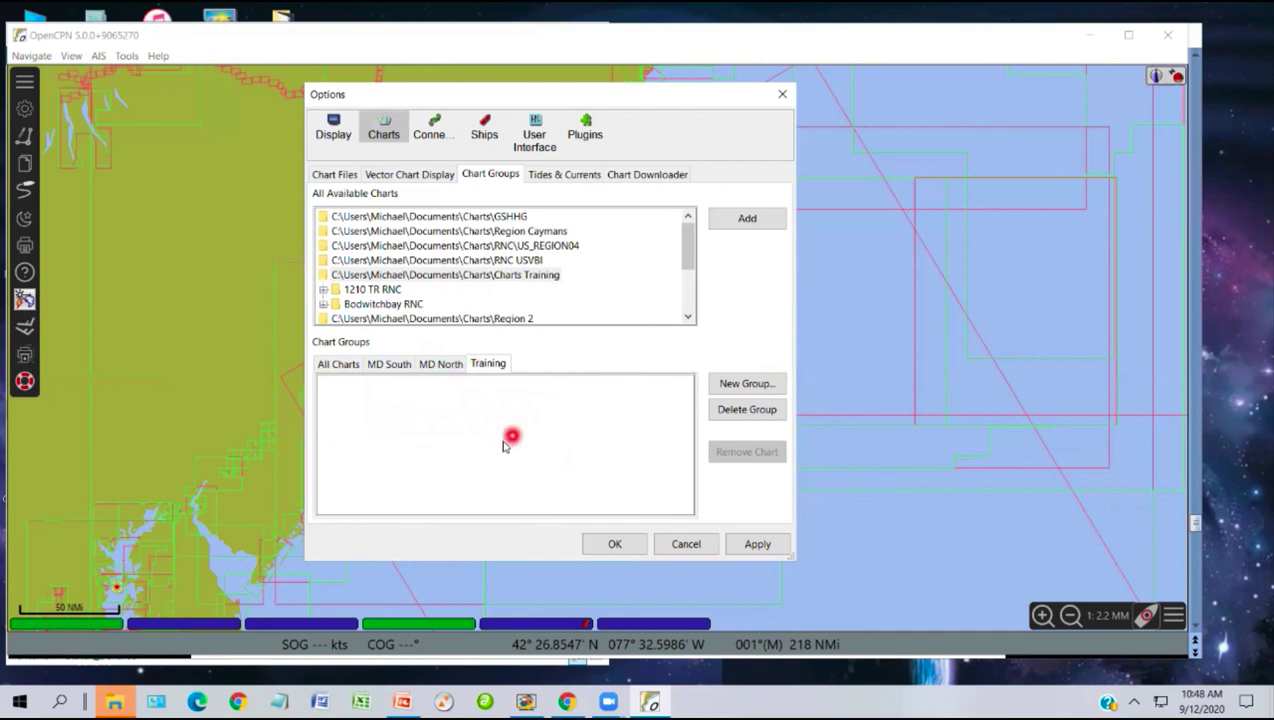
pyautogui.click(402, 276)
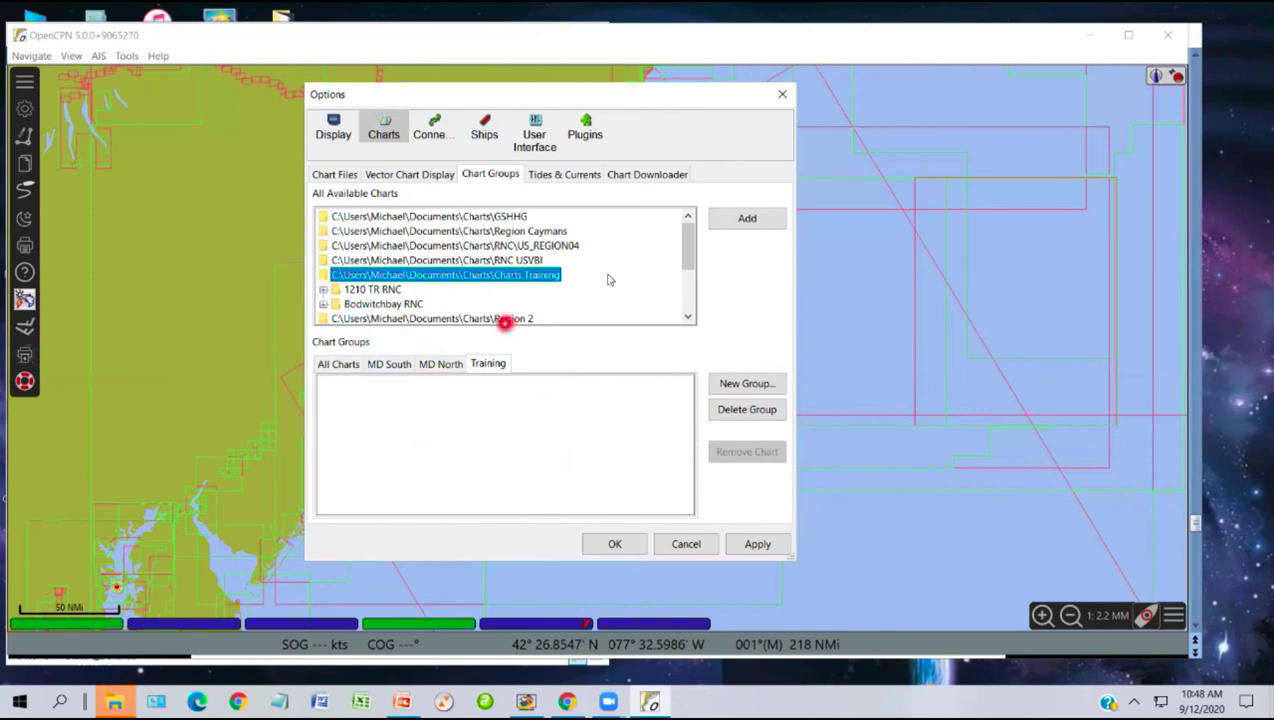
pyautogui.click(750, 222)
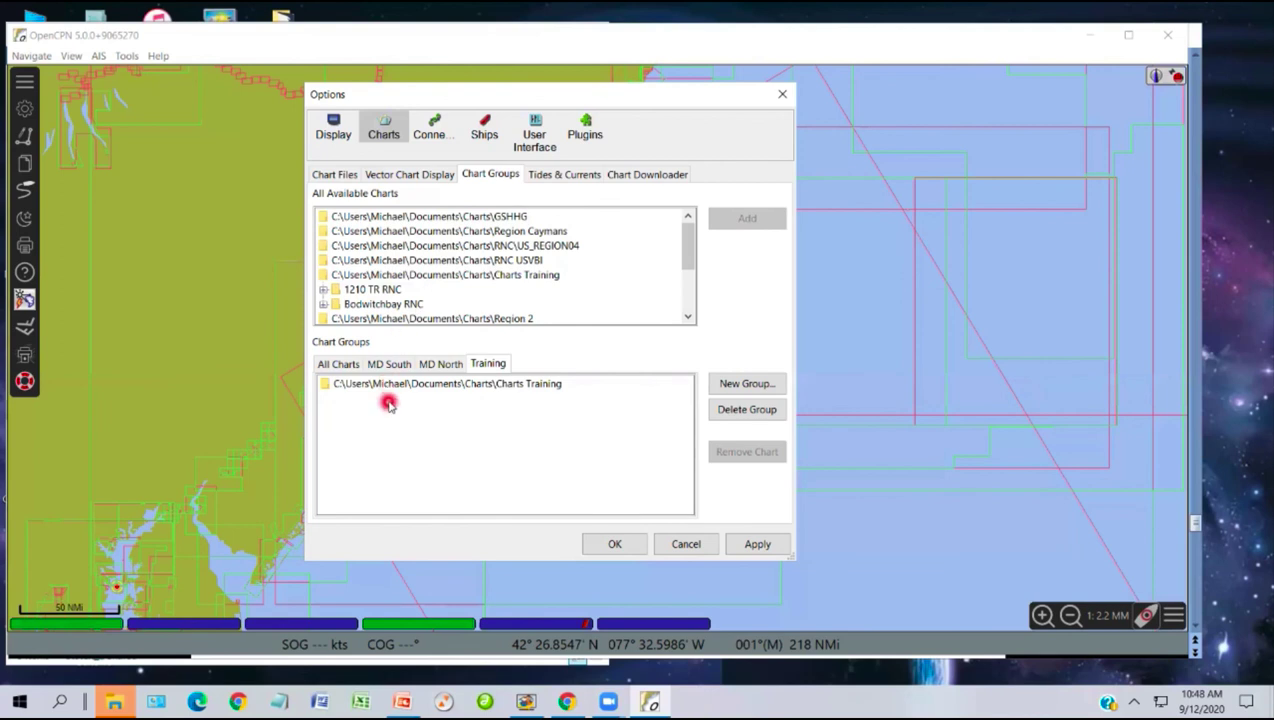
# - Compare the contents of the MD North, MD South and Training groups, and apply the chart group settings
pyautogui.click(445, 364)
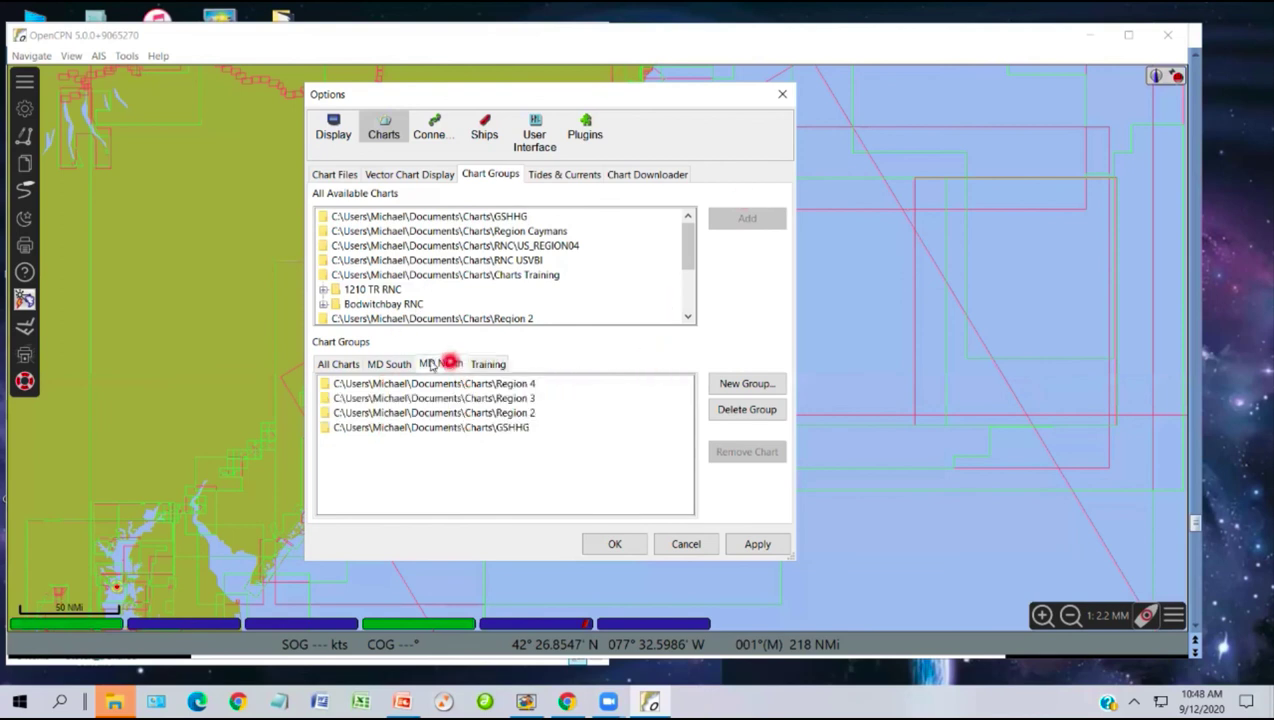
pyautogui.click(386, 364)
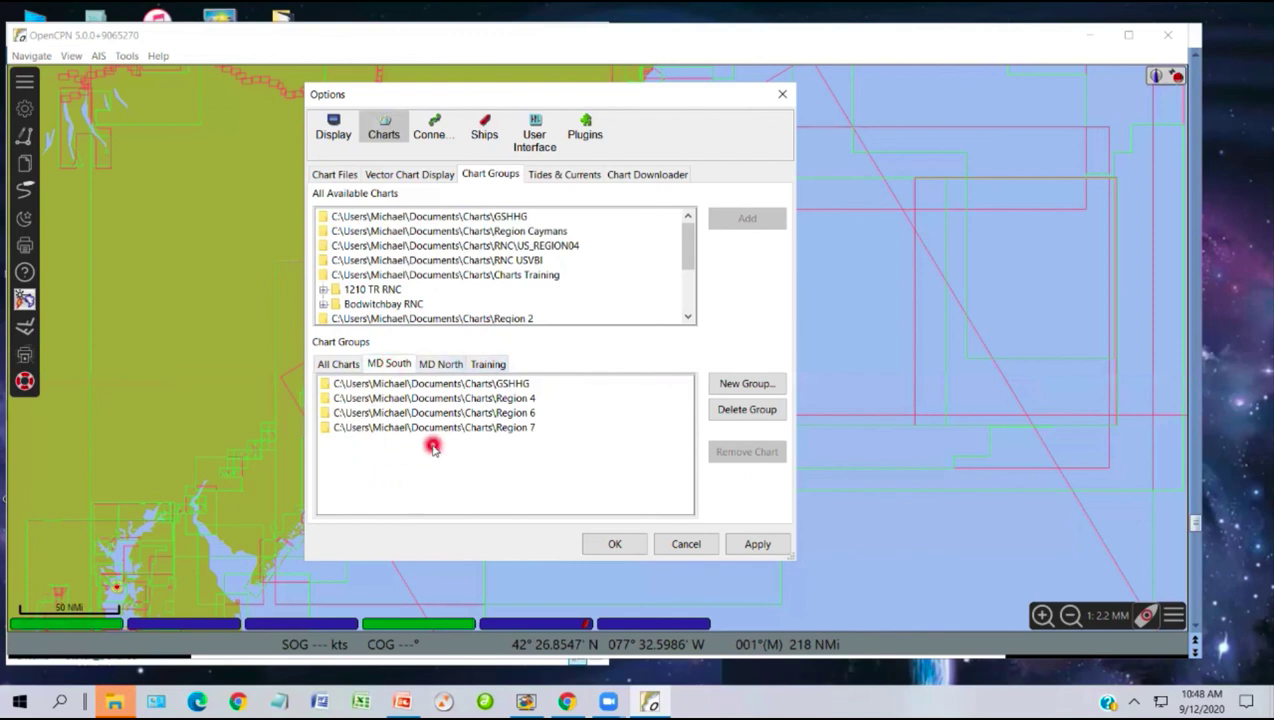
pyautogui.click(489, 364)
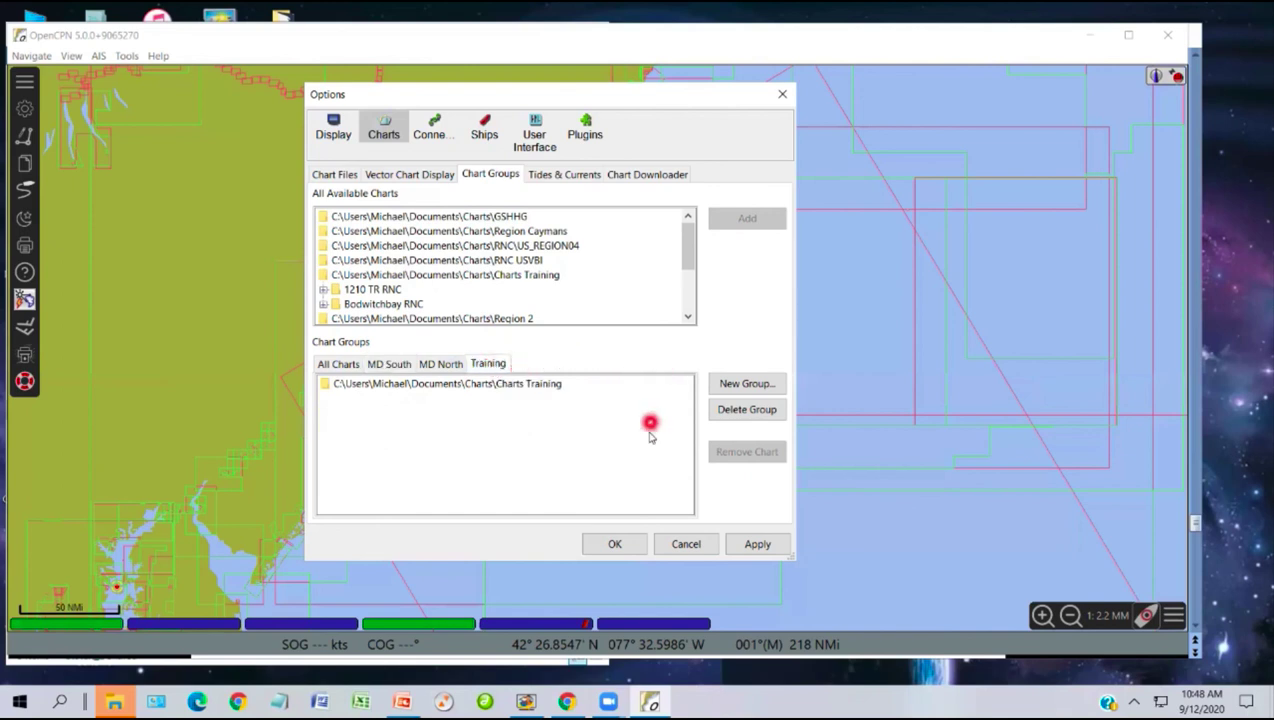
pyautogui.click(758, 546)
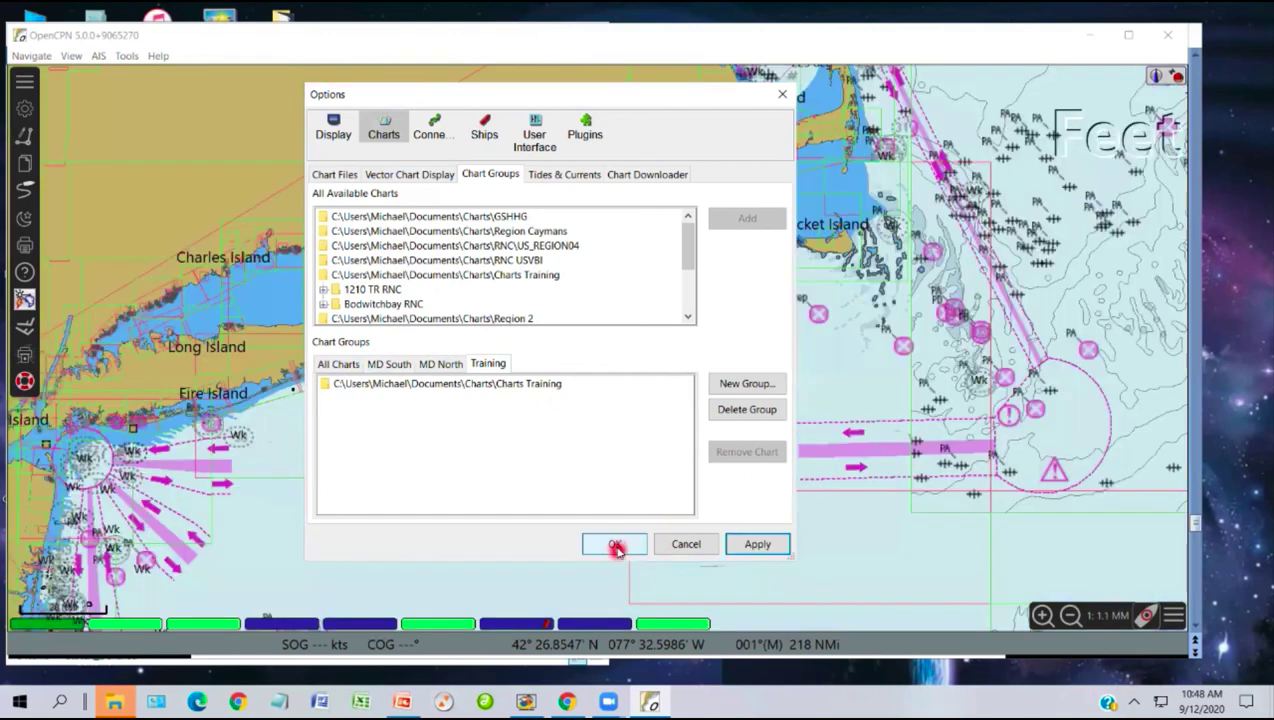
pyautogui.click(615, 546)
# - Switch the displayed chart group to Training
pyautogui.rightClick(792, 402)
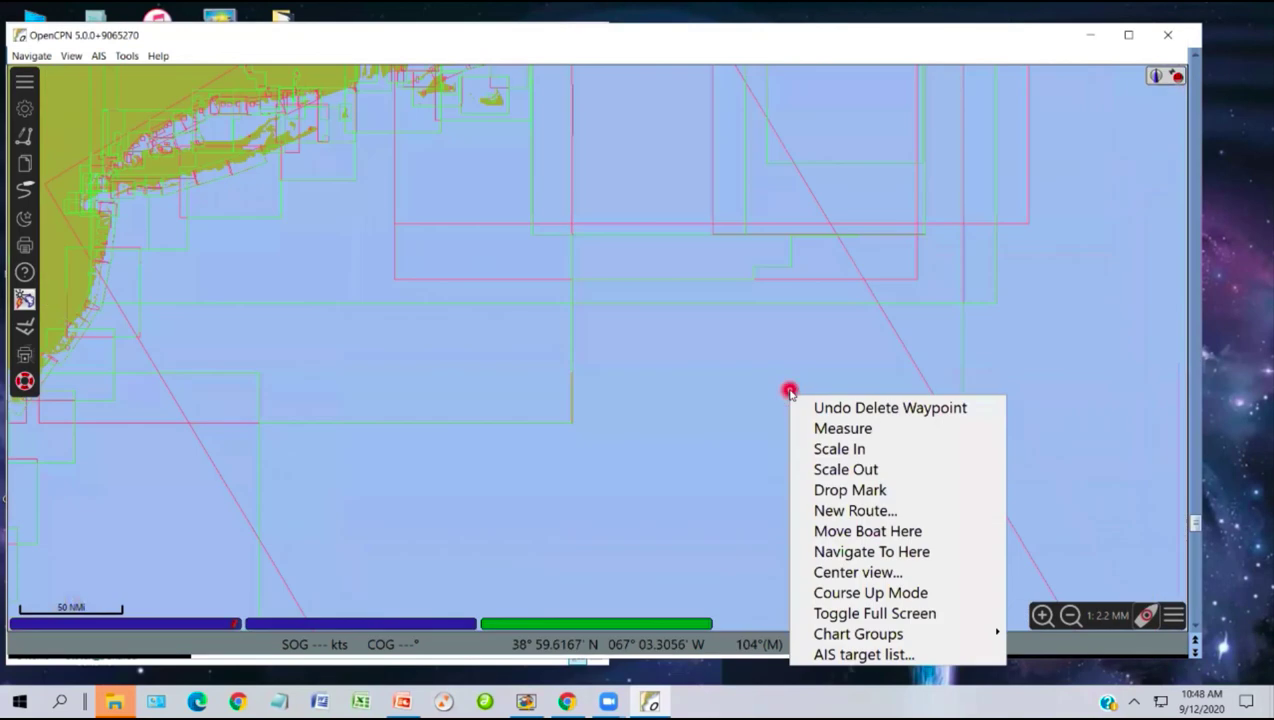
pyautogui.moveTo(858, 634)
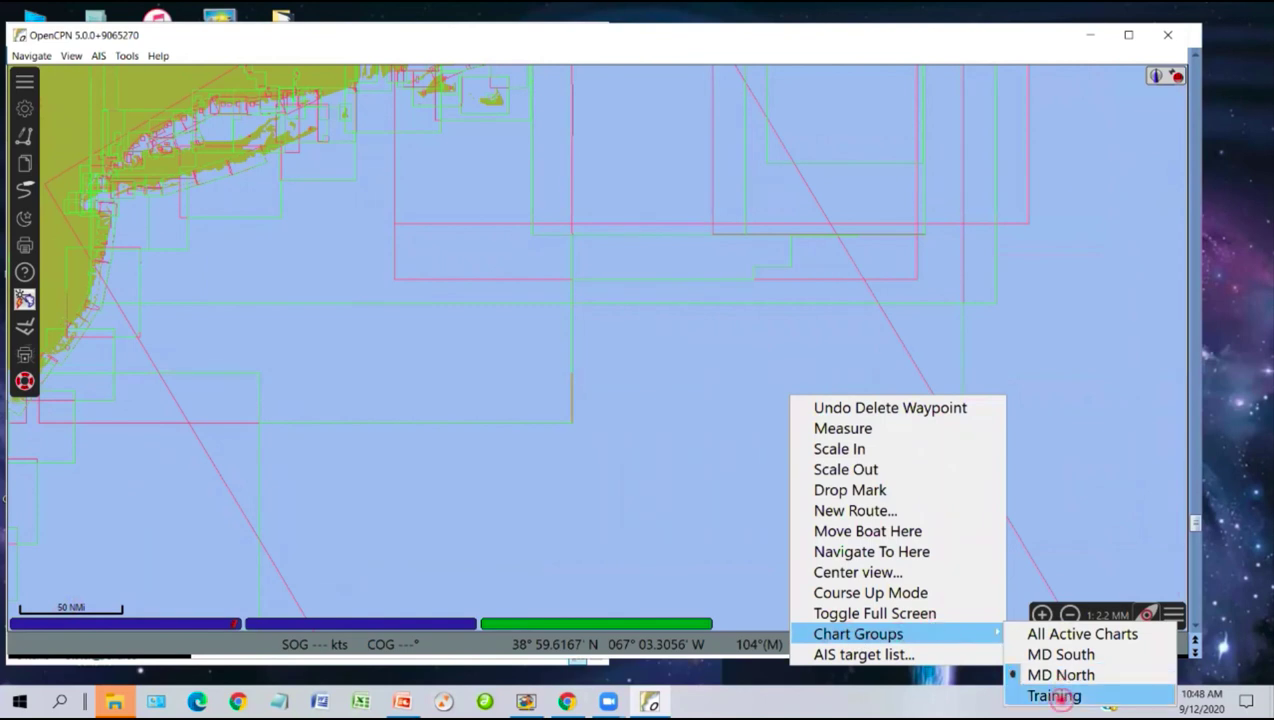
pyautogui.click(1055, 696)
# - Locate the Training group's chart outlines on the New England coast and display the Bowditch Bay chart
pyautogui.click(483, 412)
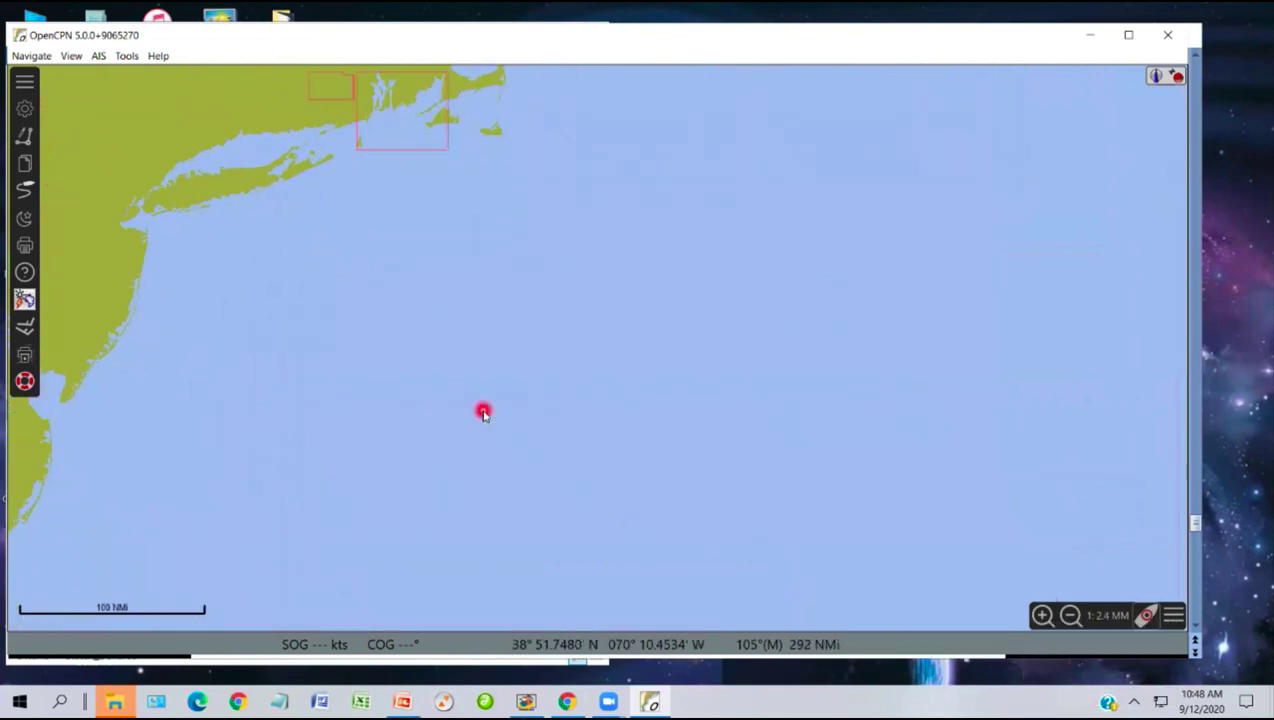
pyautogui.scroll(-2, 483, 412)
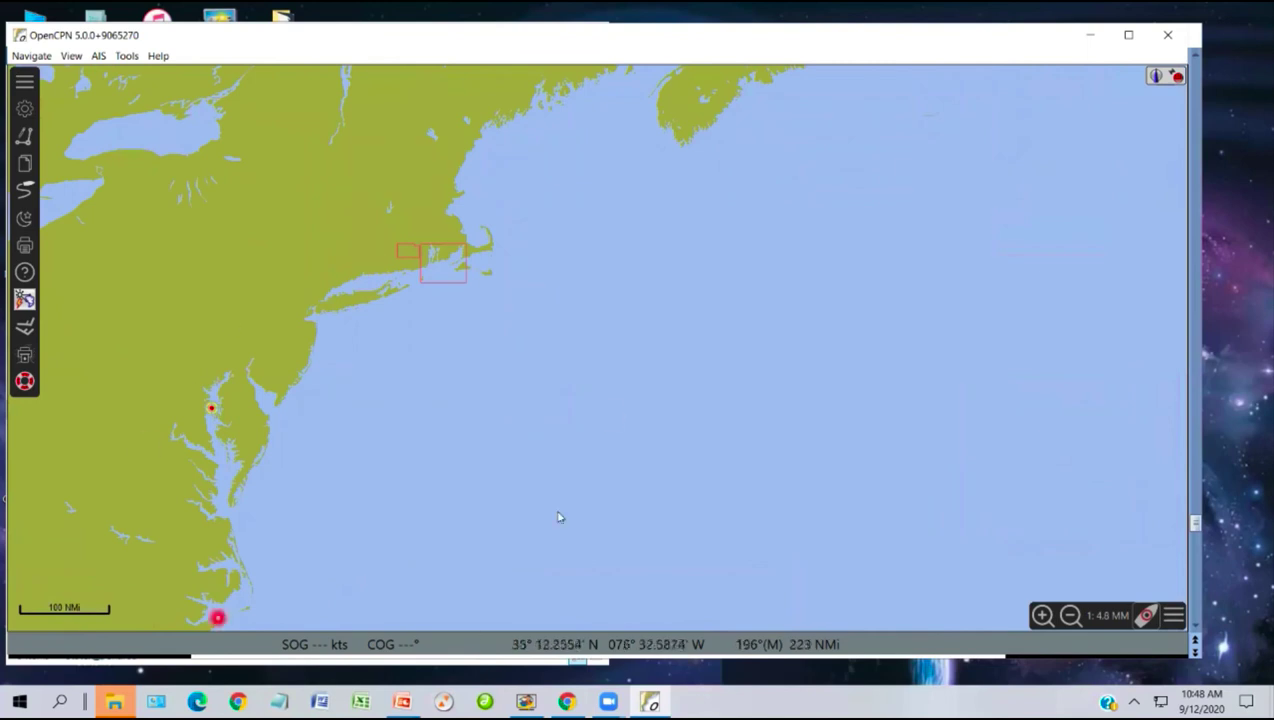
pyautogui.click(446, 133)
pyautogui.click(409, 270)
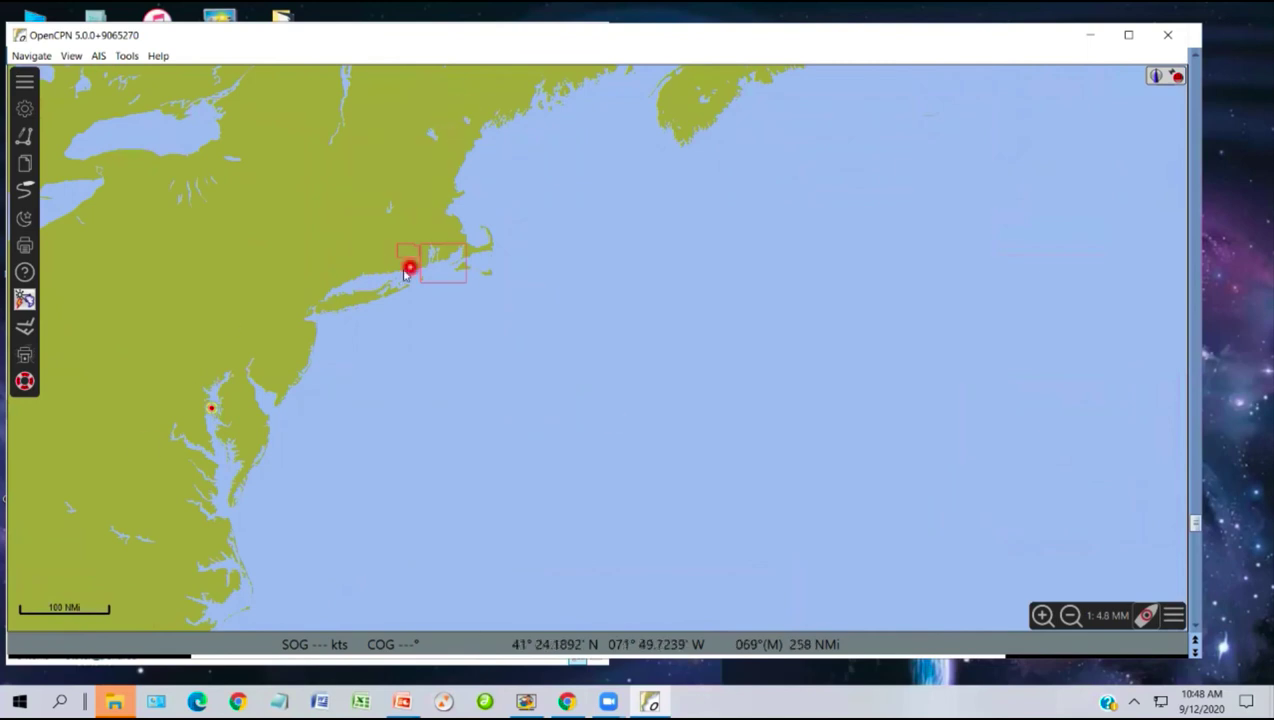
pyautogui.scroll(2, 409, 255)
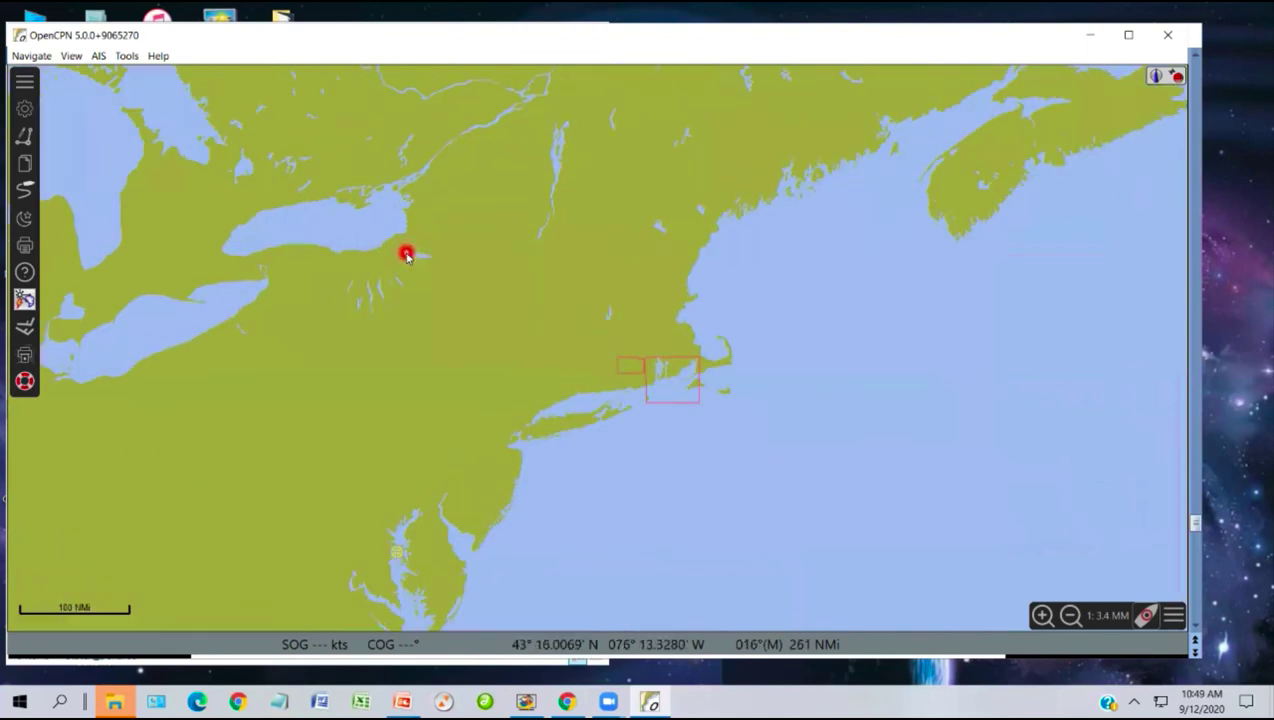
pyautogui.click(384, 627)
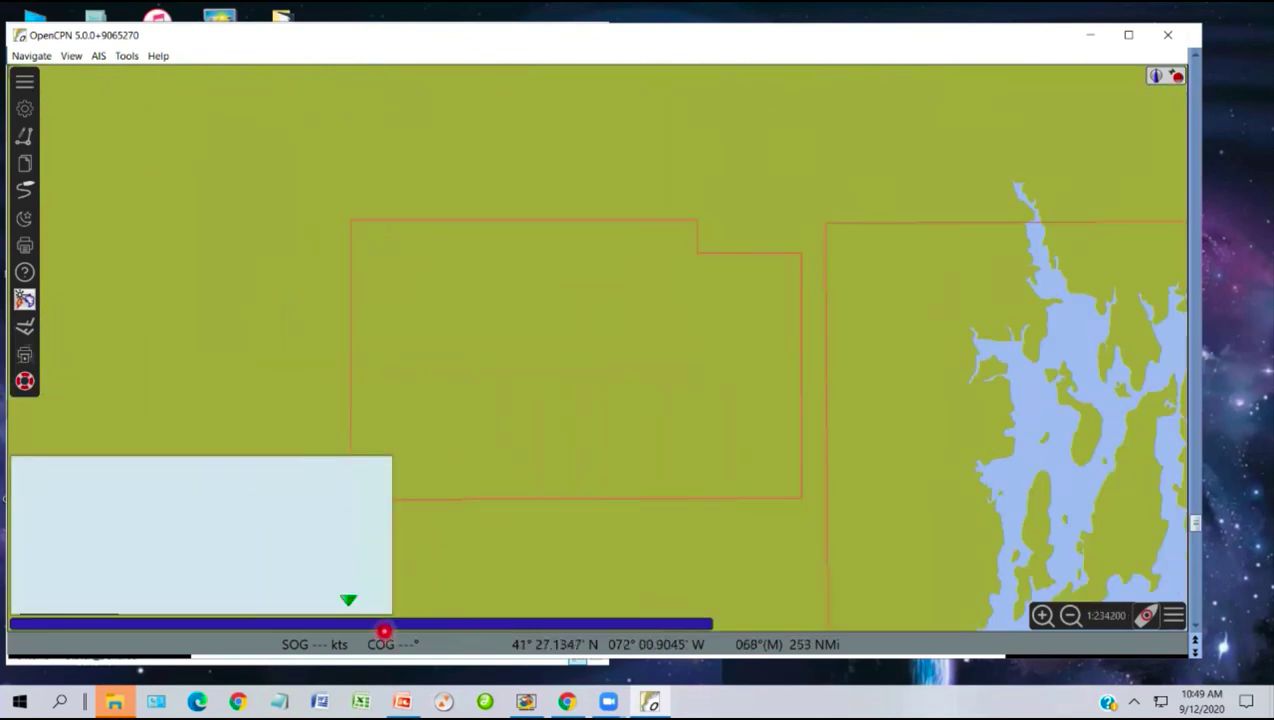
pyautogui.click(330, 625)
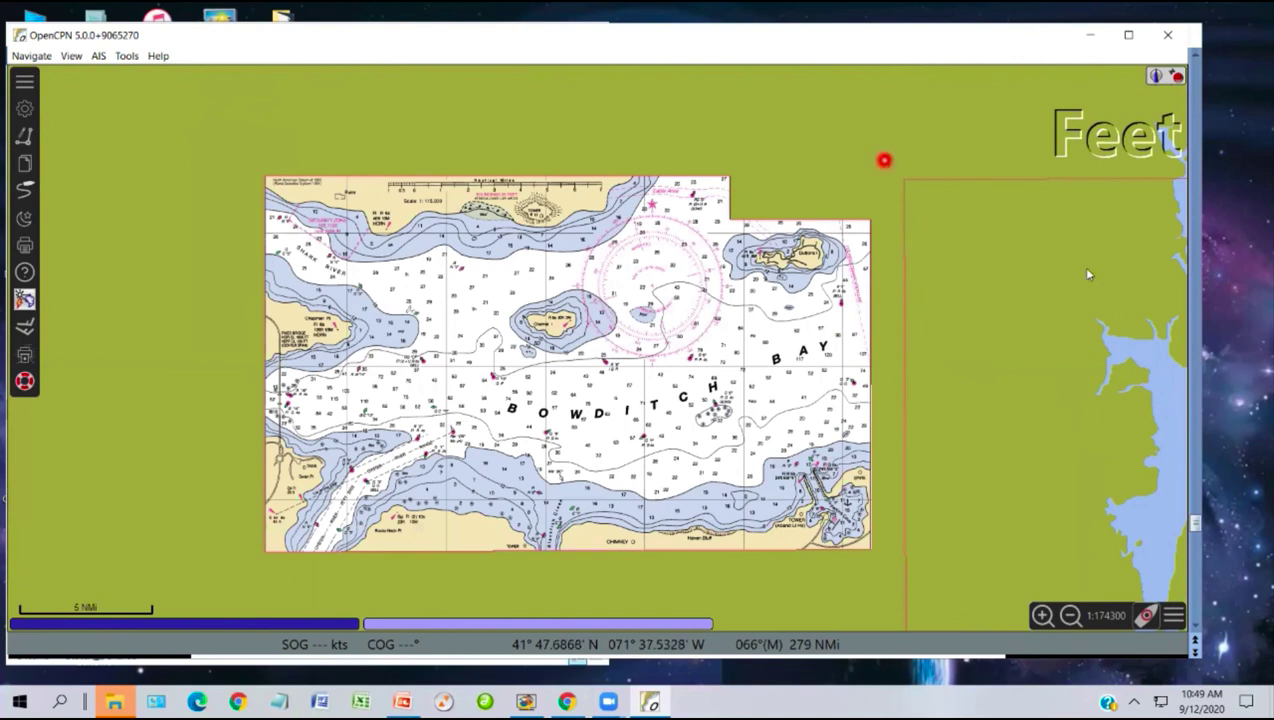
# - Turn off chart quilting for the Bowditch Bay chart display
pyautogui.click(1175, 617)
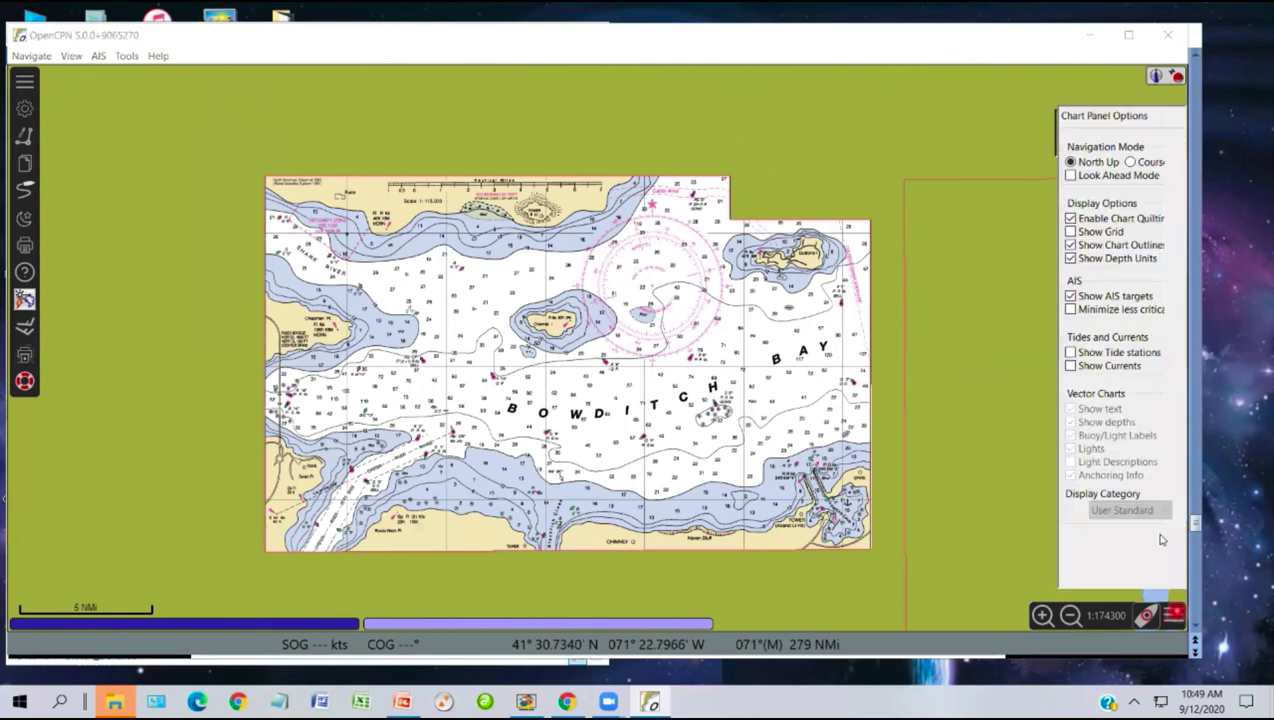
pyautogui.click(1034, 219)
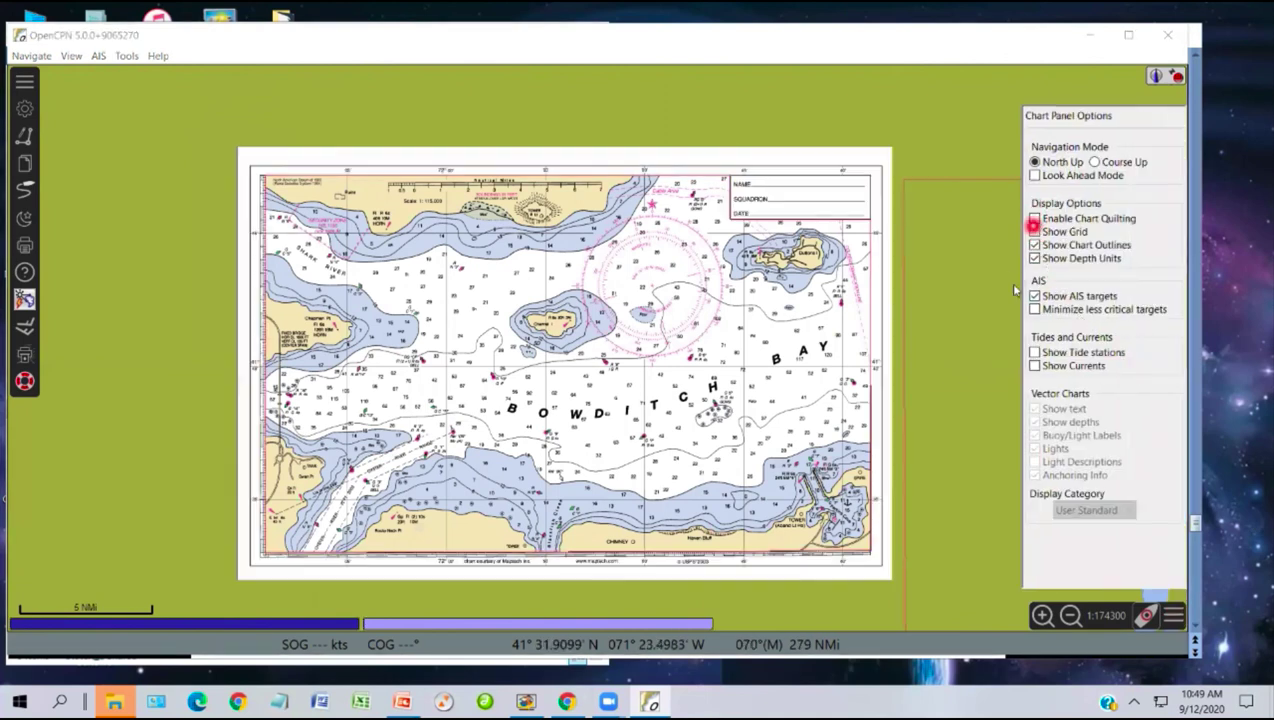
# - Display the 1210 TR training chart east of Bowditch Bay and examine its full extent
pyautogui.moveTo(637, 370); pyautogui.dragTo(336, 344)
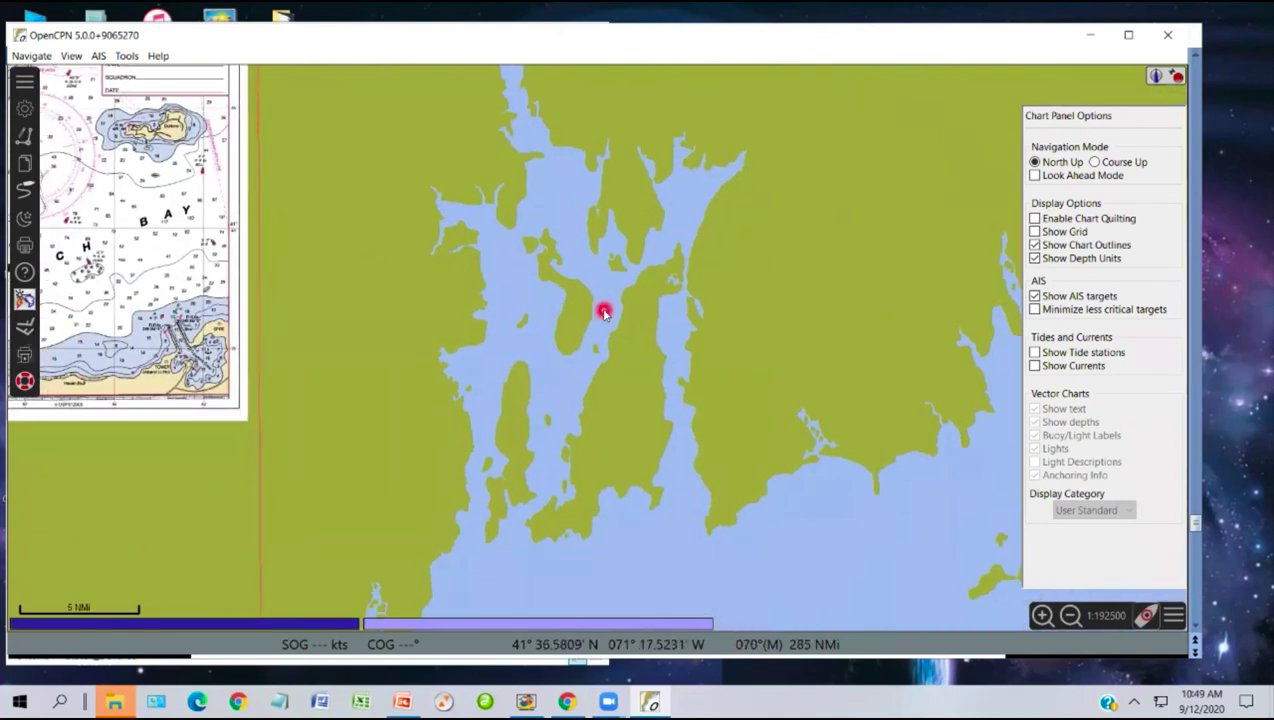
pyautogui.click(466, 630)
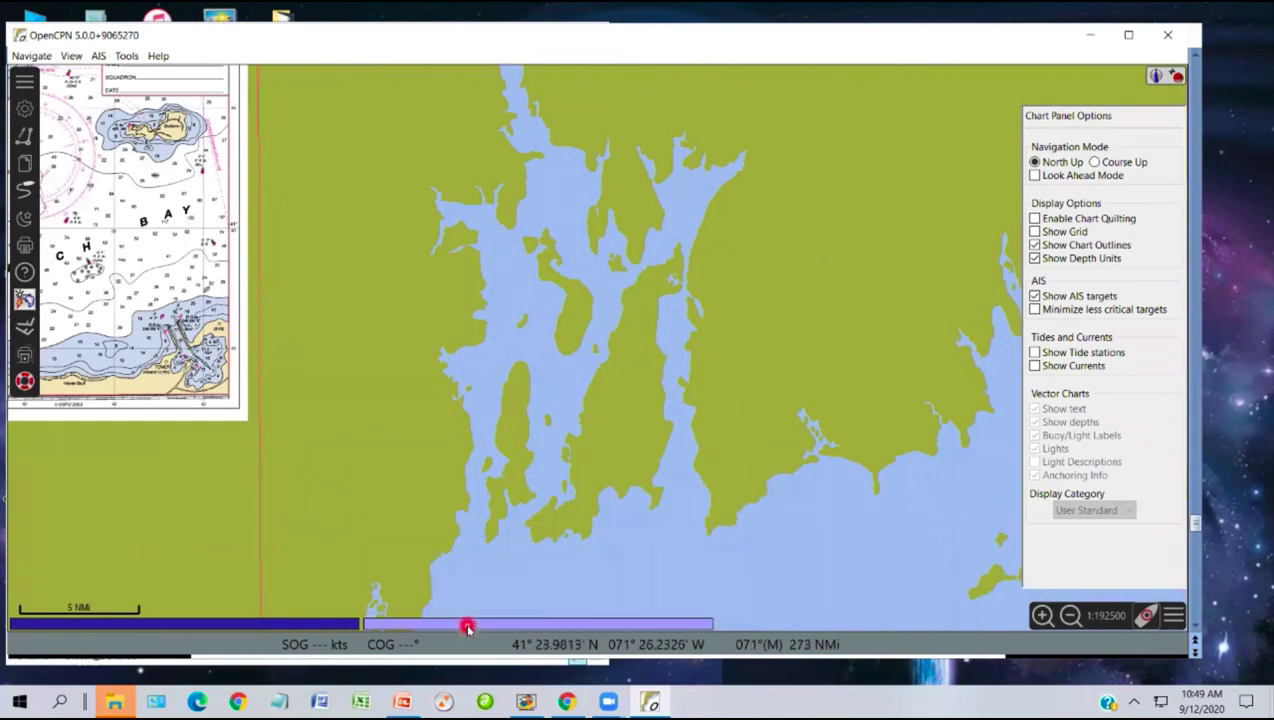
pyautogui.click(240, 622)
pyautogui.scroll(-3, 575, 493)
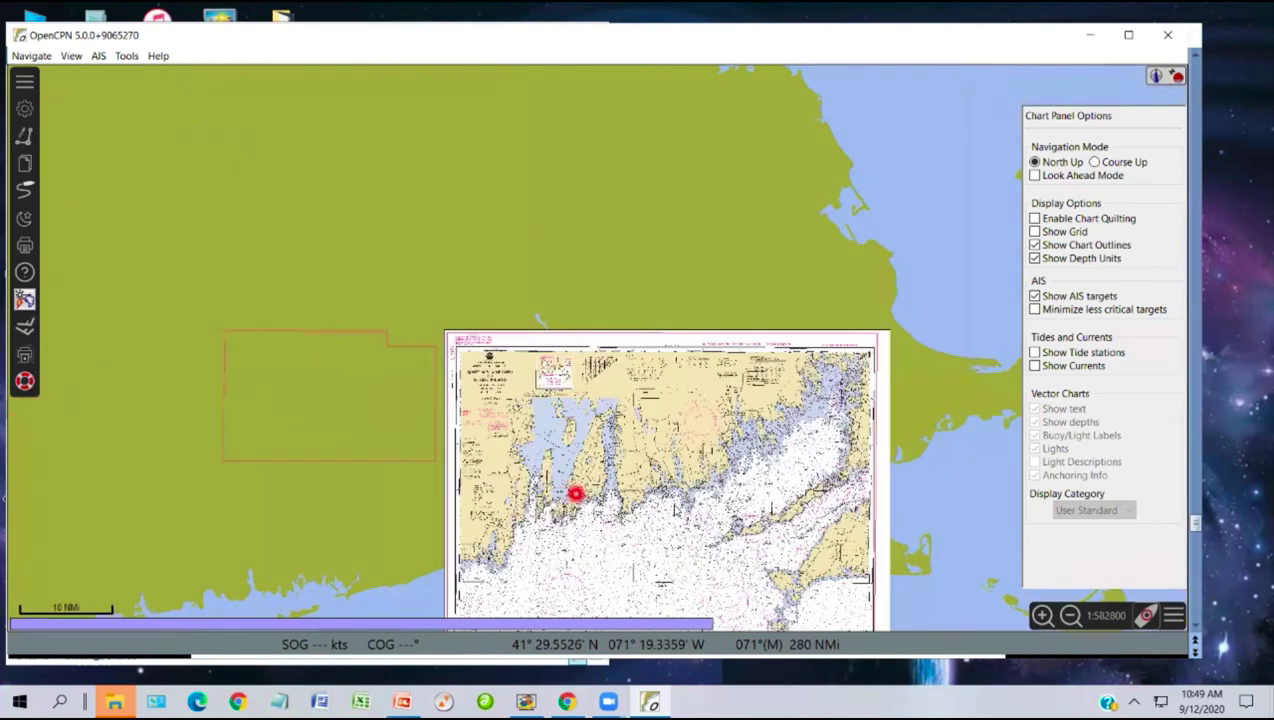
pyautogui.scroll(2, 480, 230)
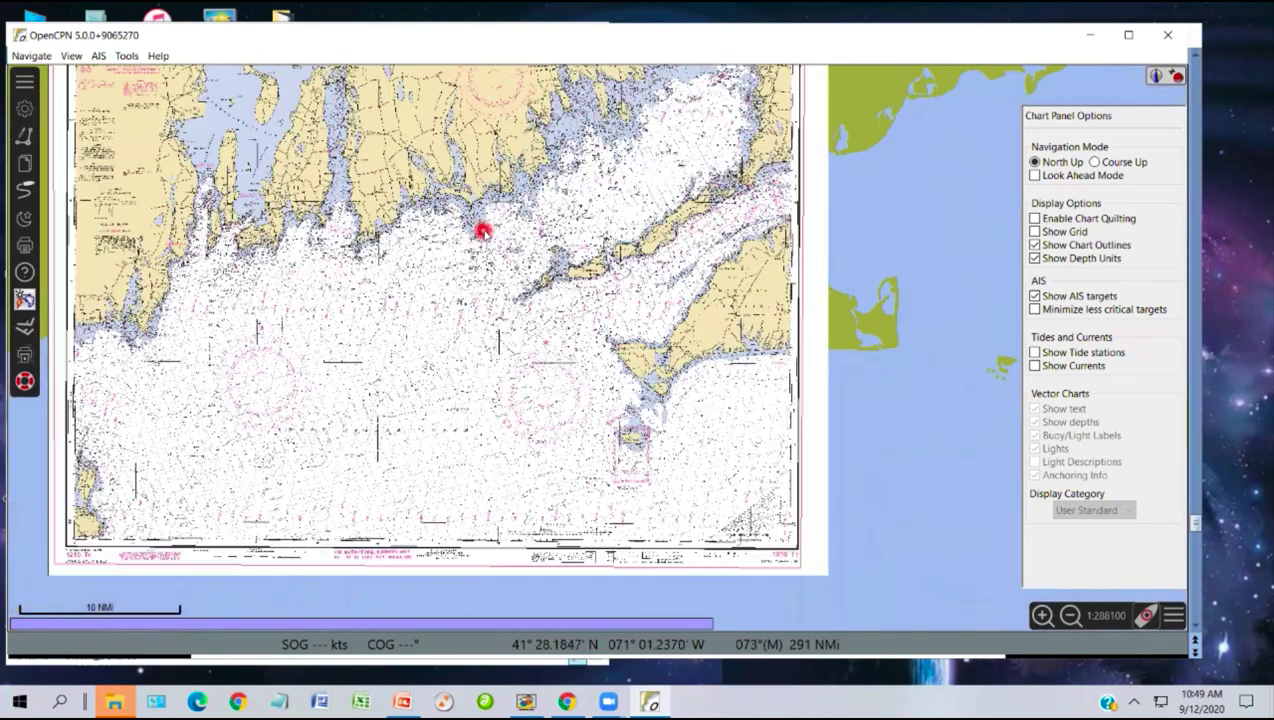
pyautogui.moveTo(432, 270); pyautogui.dragTo(531, 312)
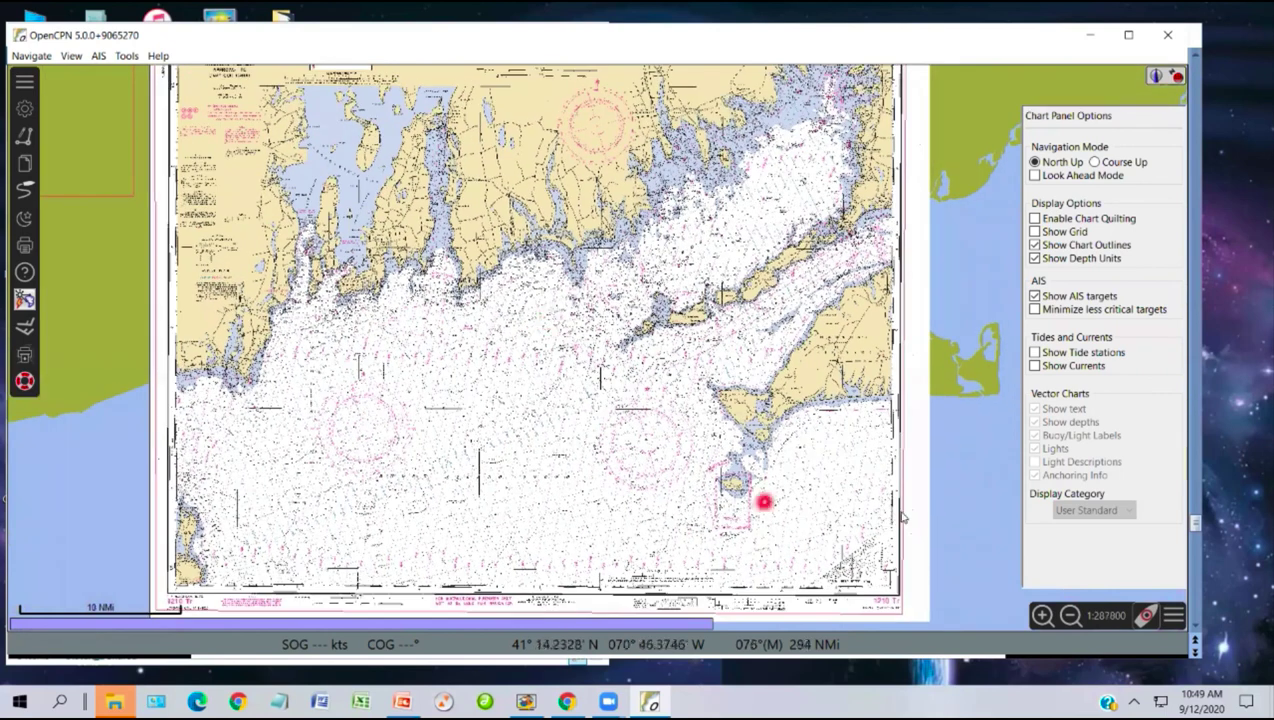
# - Switch the displayed chart group to MD North and display its detailed chart of Rhode Island Sound
pyautogui.rightClick(978, 484)
pyautogui.moveTo(1007, 451)
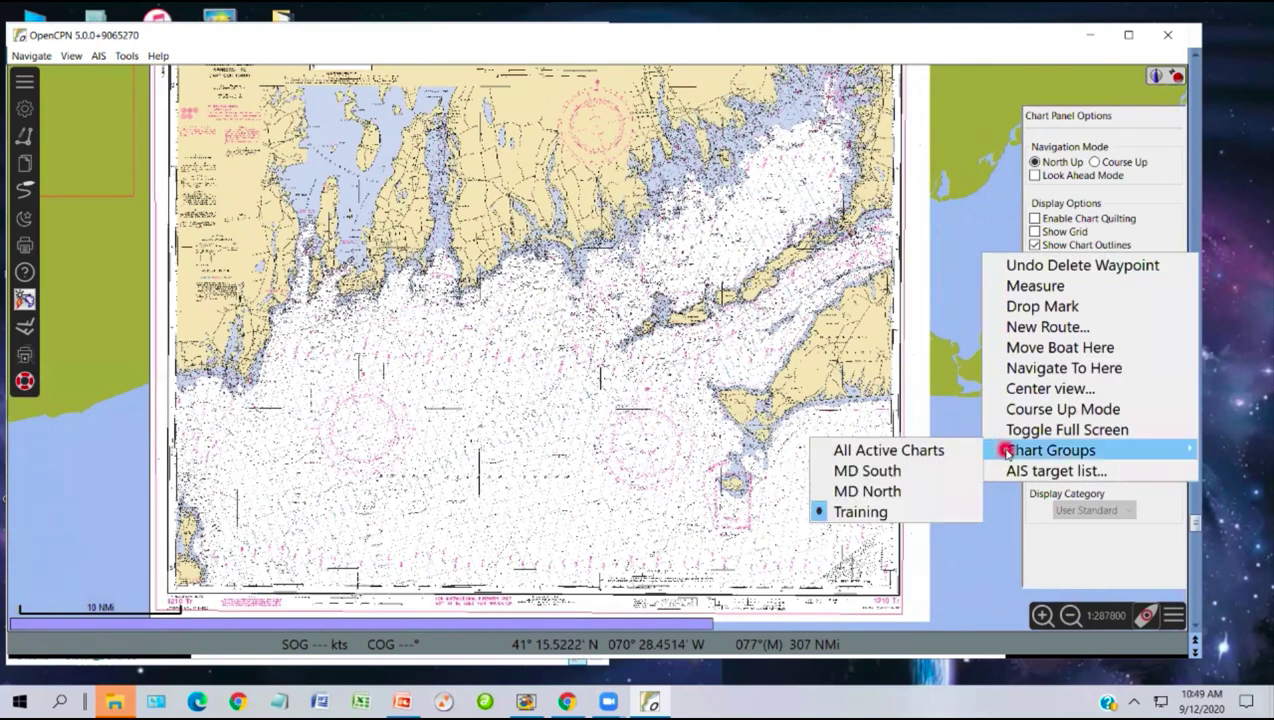
pyautogui.click(866, 491)
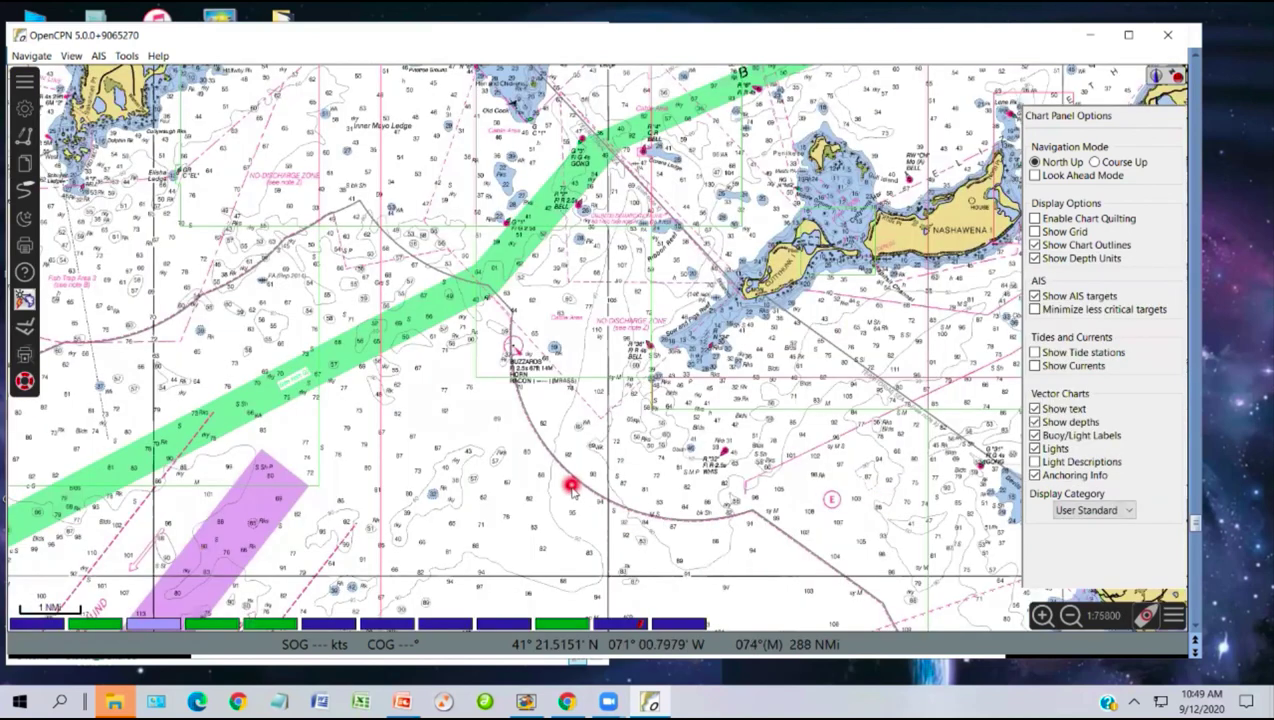
pyautogui.scroll(-3, 567, 487)
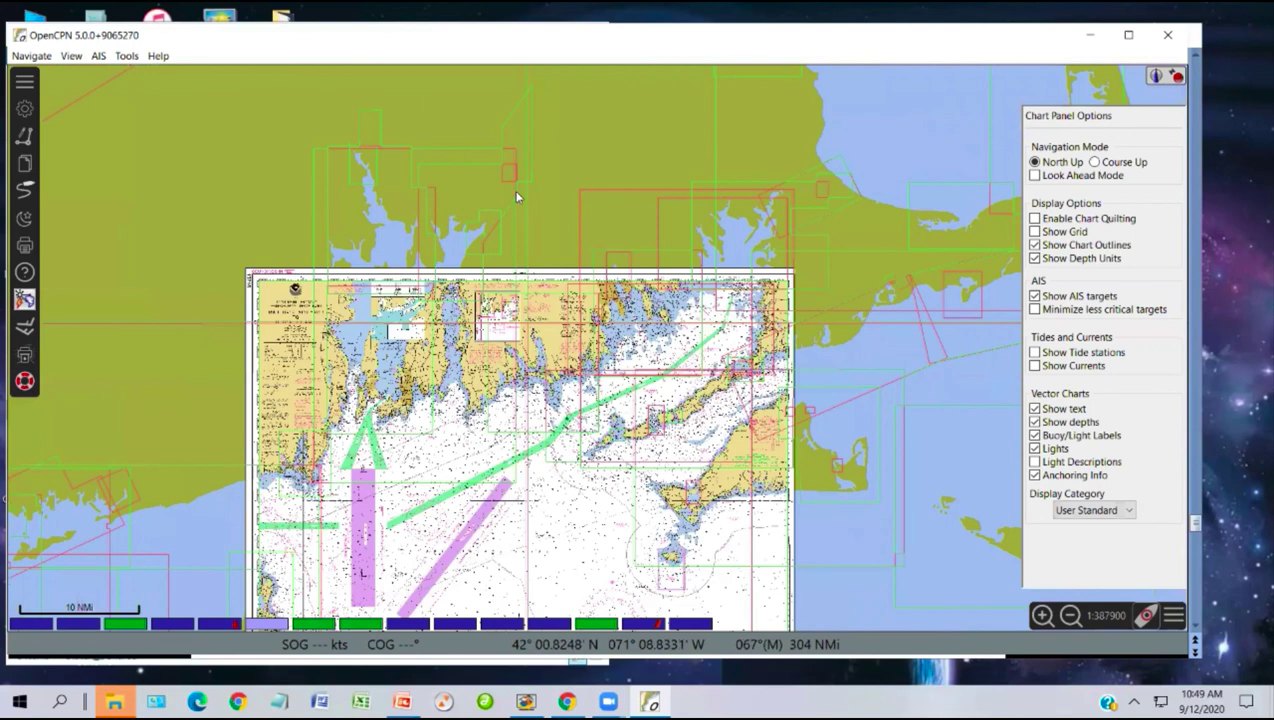
pyautogui.moveTo(729, 219); pyautogui.dragTo(799, 154)
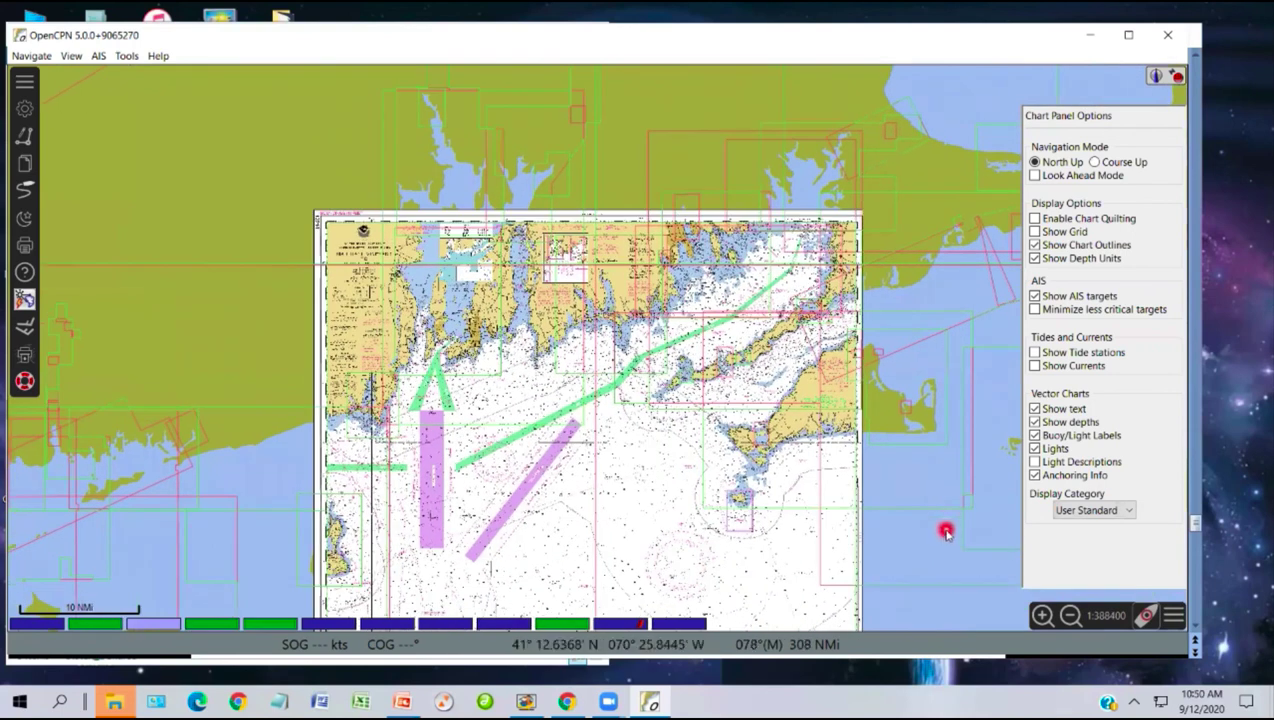
pyautogui.click(30, 628)
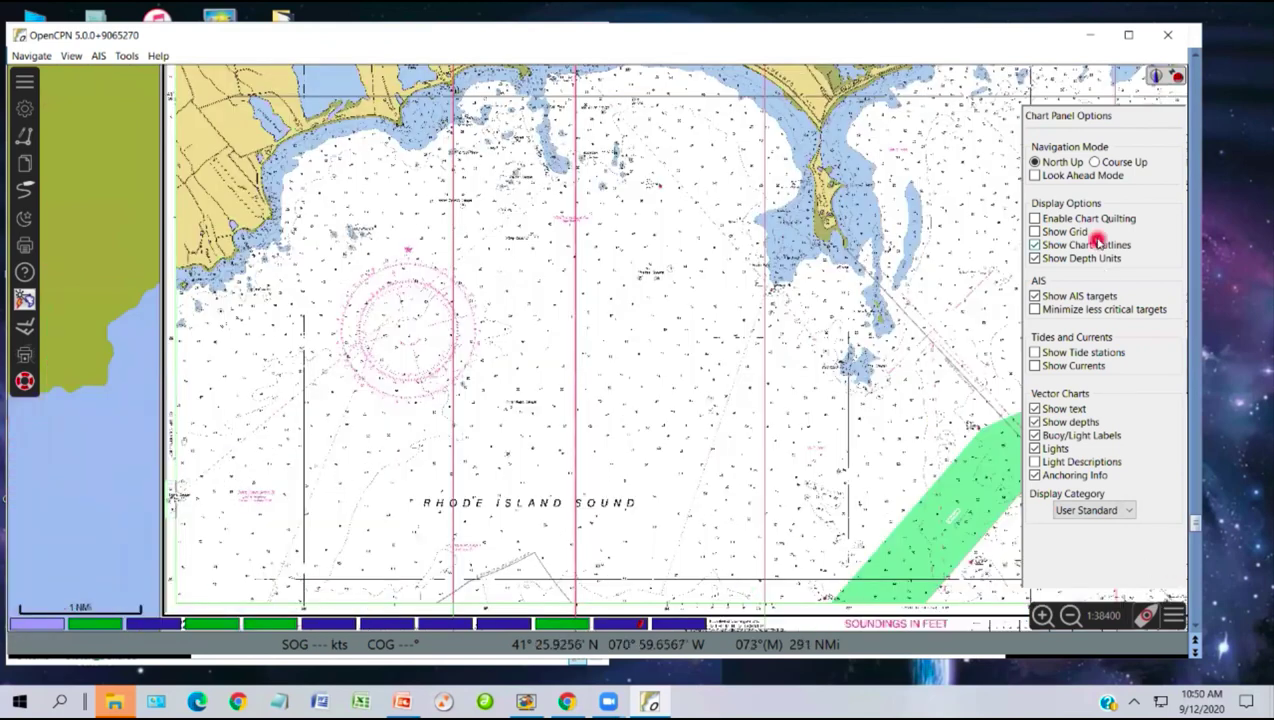
# - Turn chart quilting back on for the MD North charts around Rhode Island Sound
pyautogui.click(1035, 220)
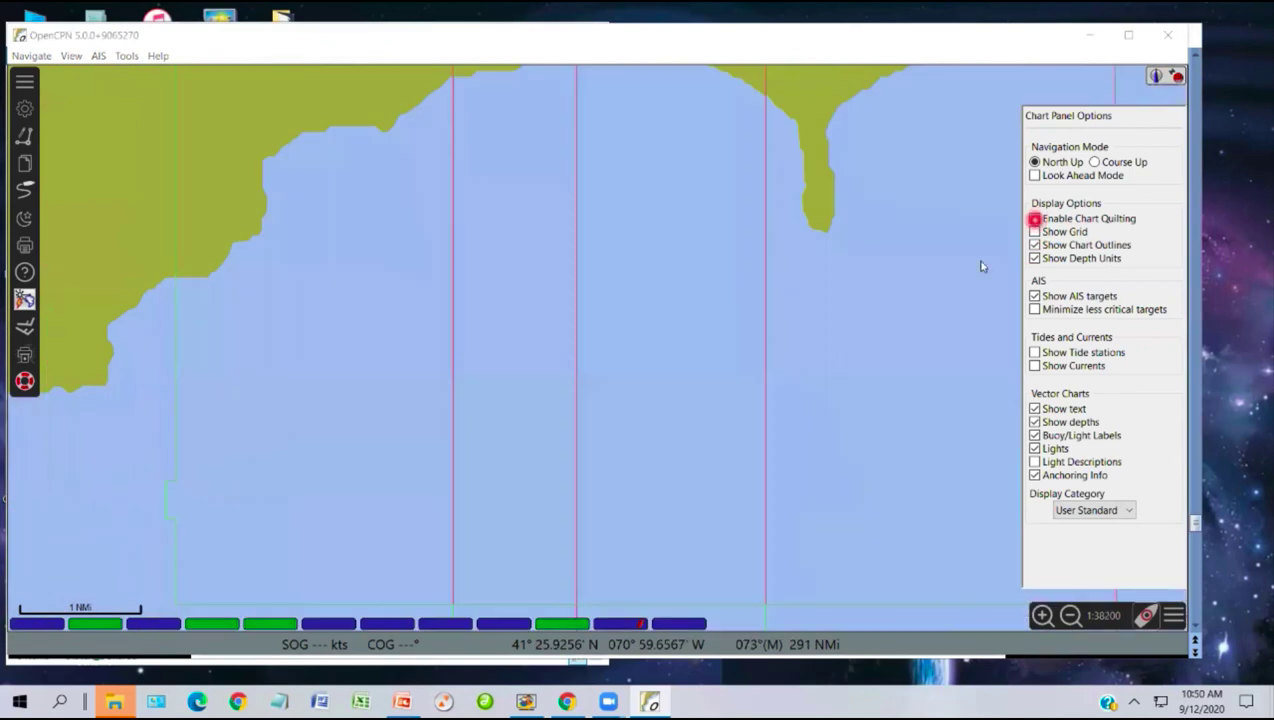
pyautogui.scroll(-1, 690, 348)
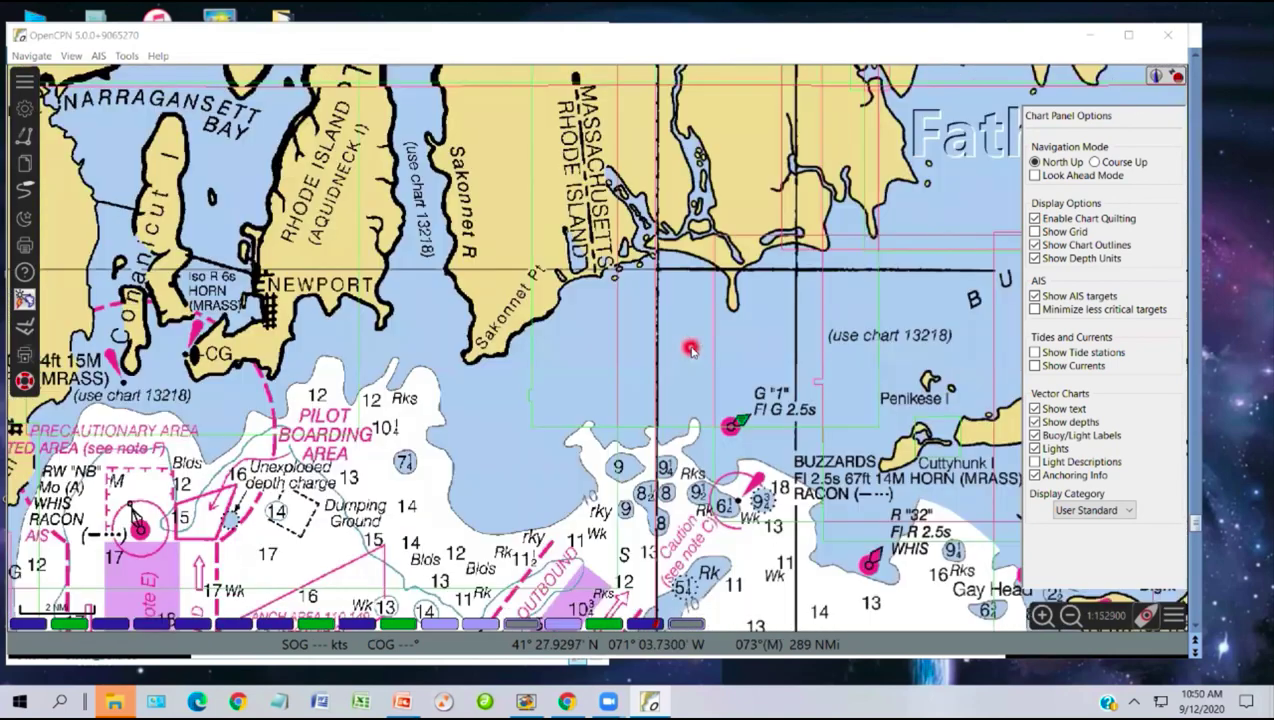
pyautogui.scroll(2, 675, 378)
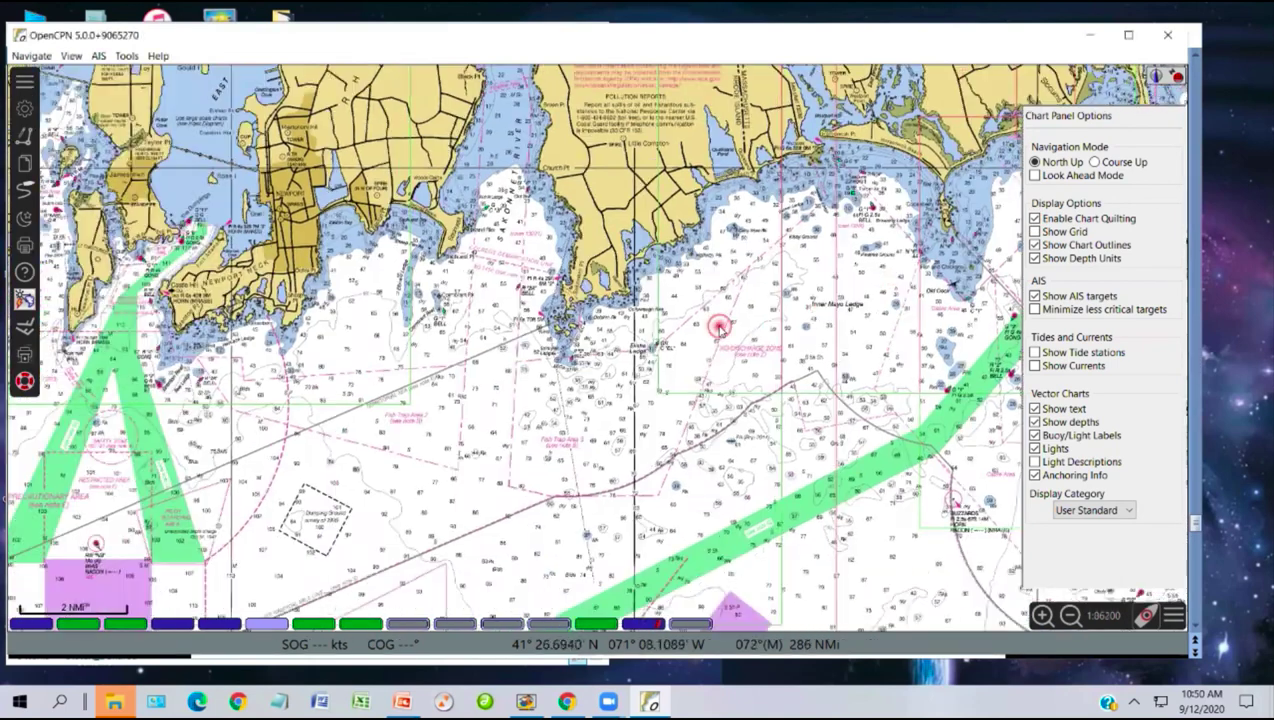
# - Examine how the quilted charts join along the coast from Rhode Island Sound past Newport to Point Judith
pyautogui.moveTo(533, 422); pyautogui.dragTo(816, 508)
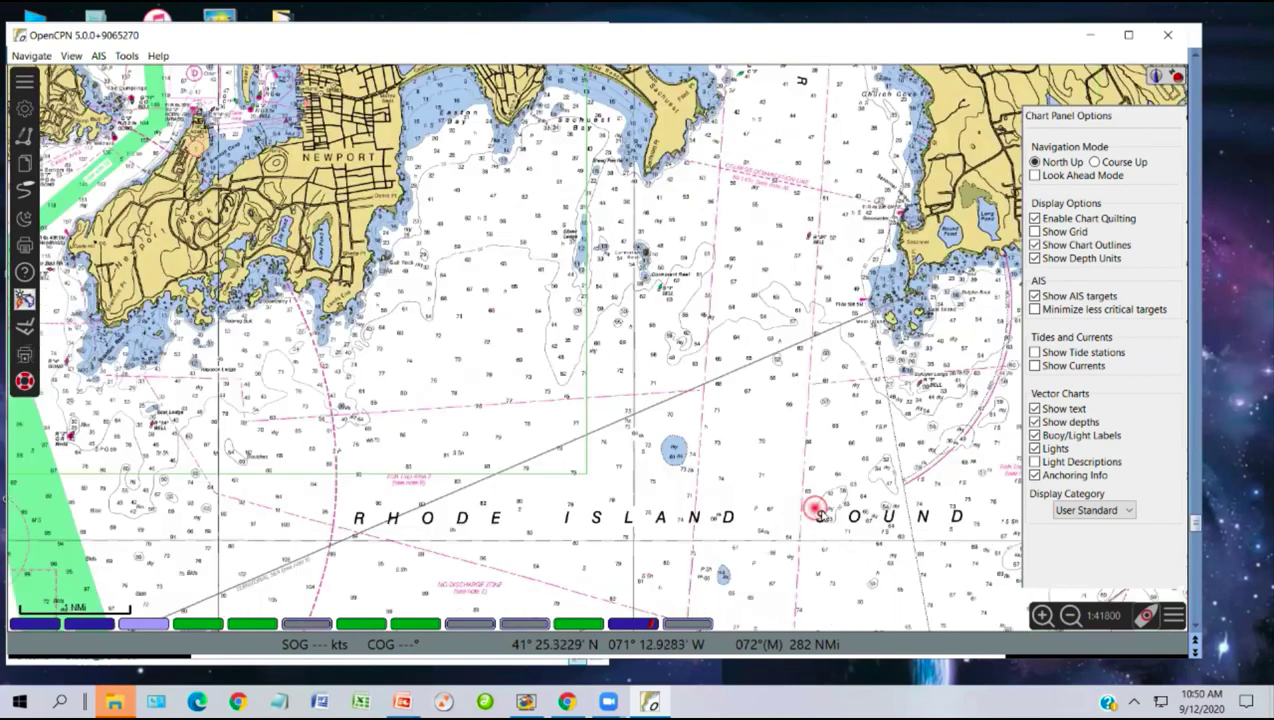
pyautogui.moveTo(674, 407); pyautogui.dragTo(848, 537)
pyautogui.moveTo(293, 598); pyautogui.dragTo(667, 412)
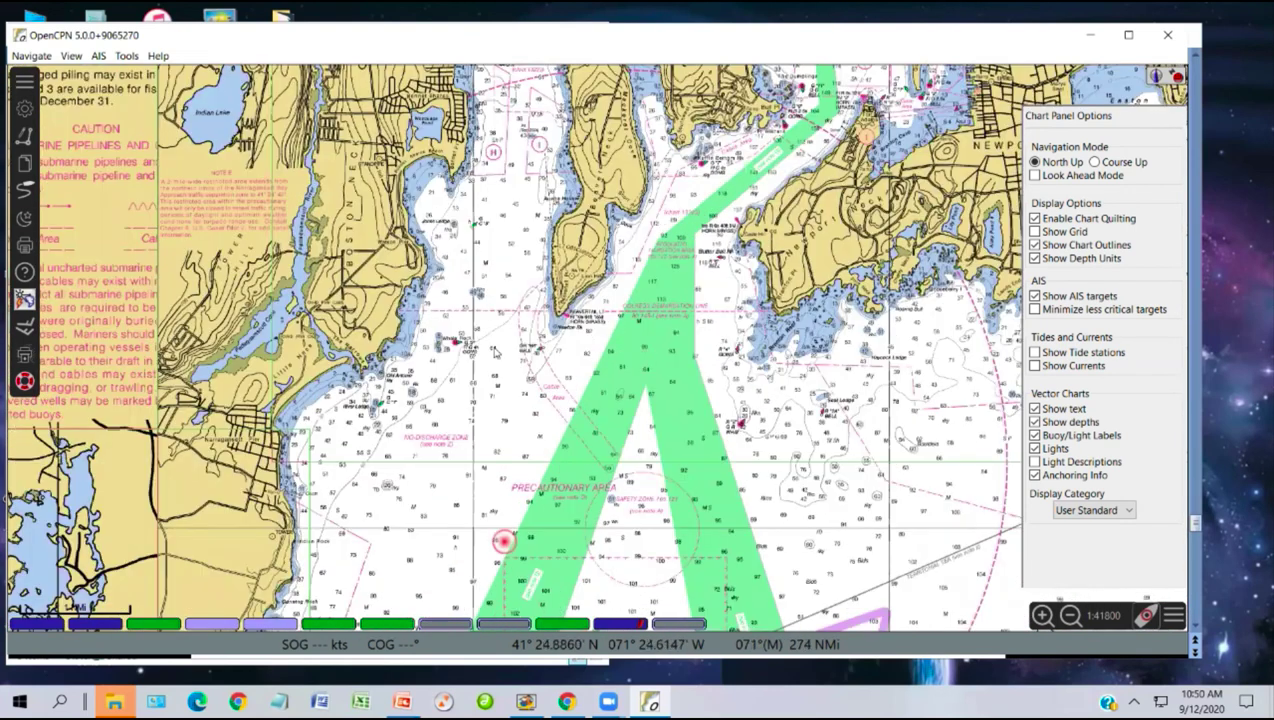
pyautogui.moveTo(505, 540); pyautogui.dragTo(481, 281)
pyautogui.moveTo(357, 534); pyautogui.dragTo(408, 375)
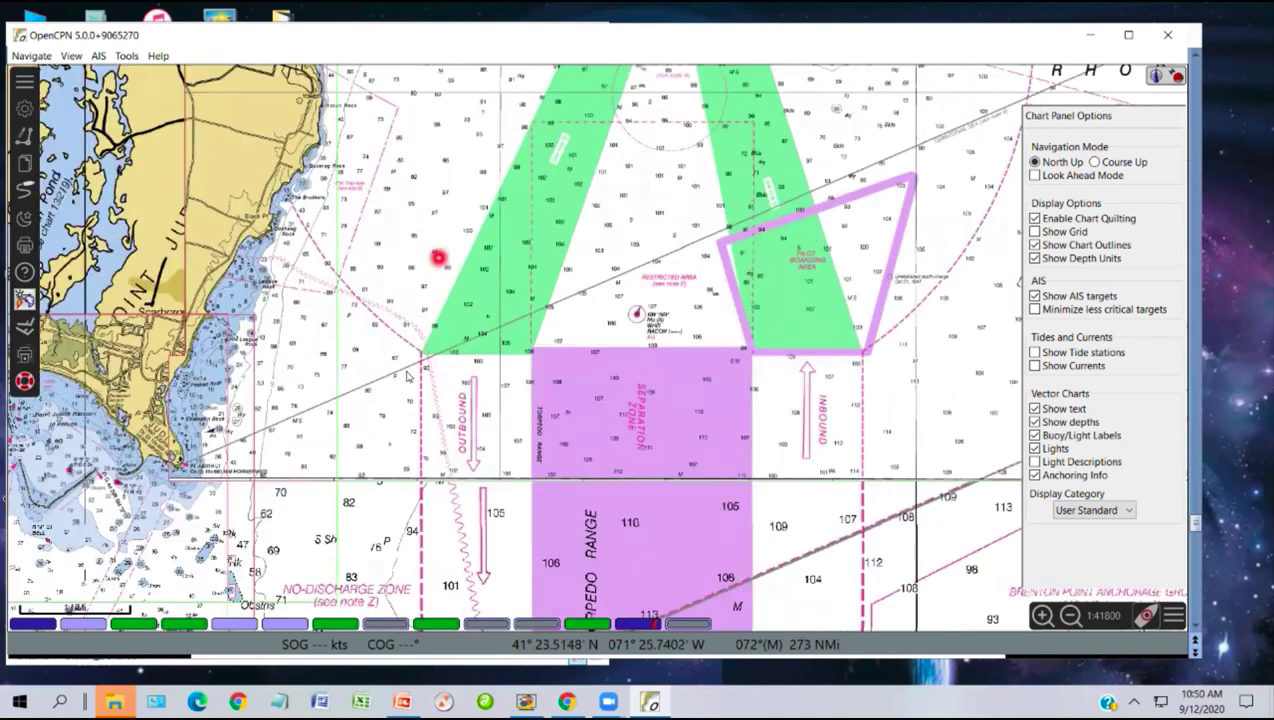
pyautogui.moveTo(336, 439); pyautogui.dragTo(421, 339)
pyautogui.moveTo(513, 315); pyautogui.dragTo(583, 251)
pyautogui.moveTo(264, 455); pyautogui.dragTo(330, 431)
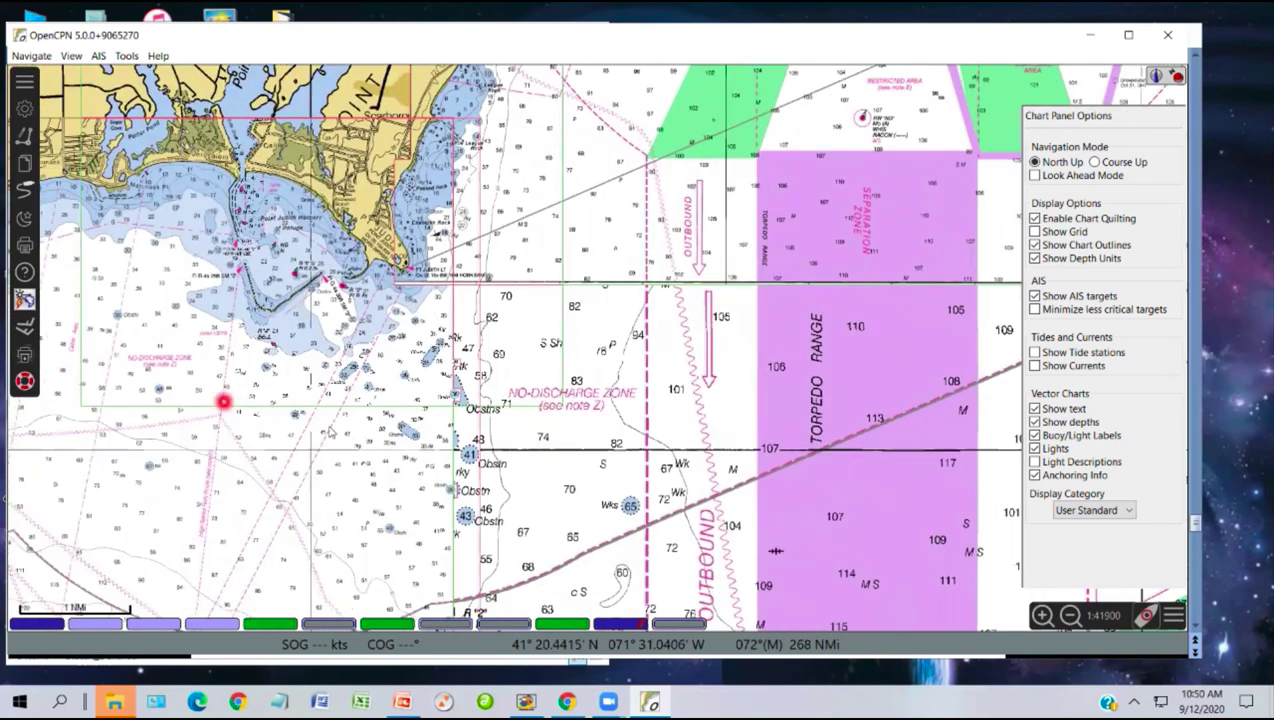
pyautogui.moveTo(222, 401); pyautogui.dragTo(421, 449)
pyautogui.moveTo(265, 401); pyautogui.dragTo(452, 466)
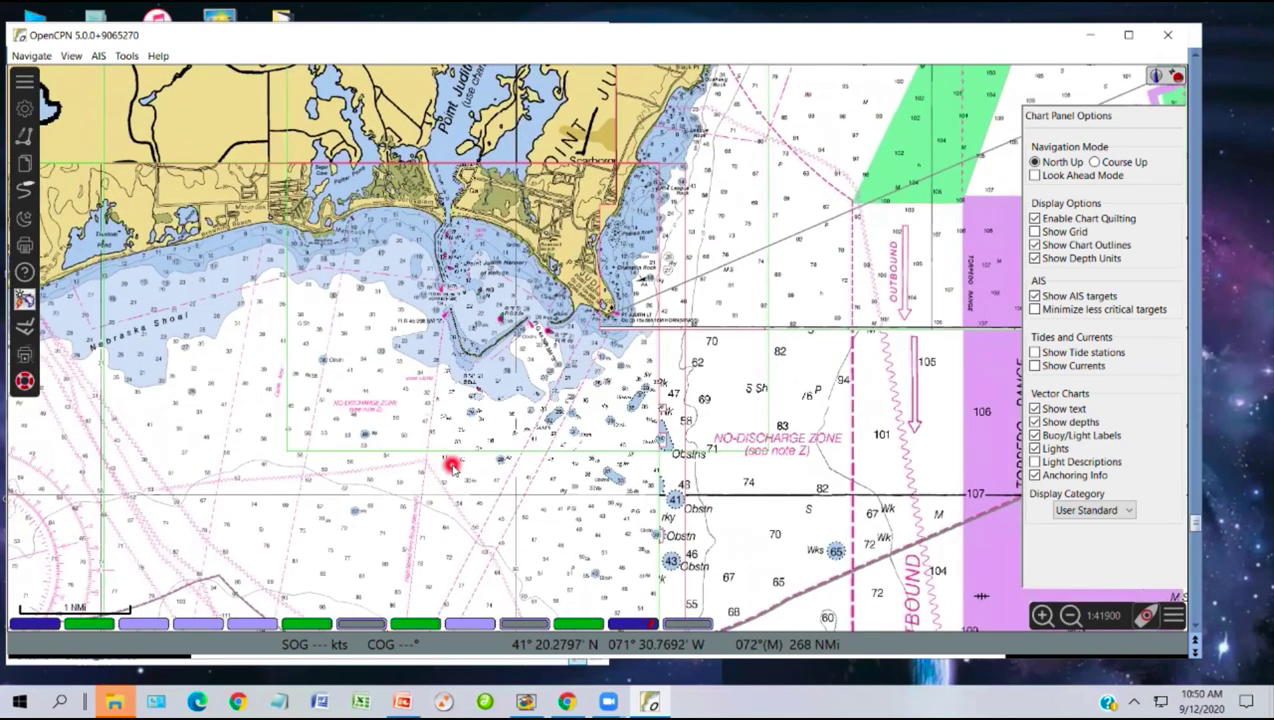